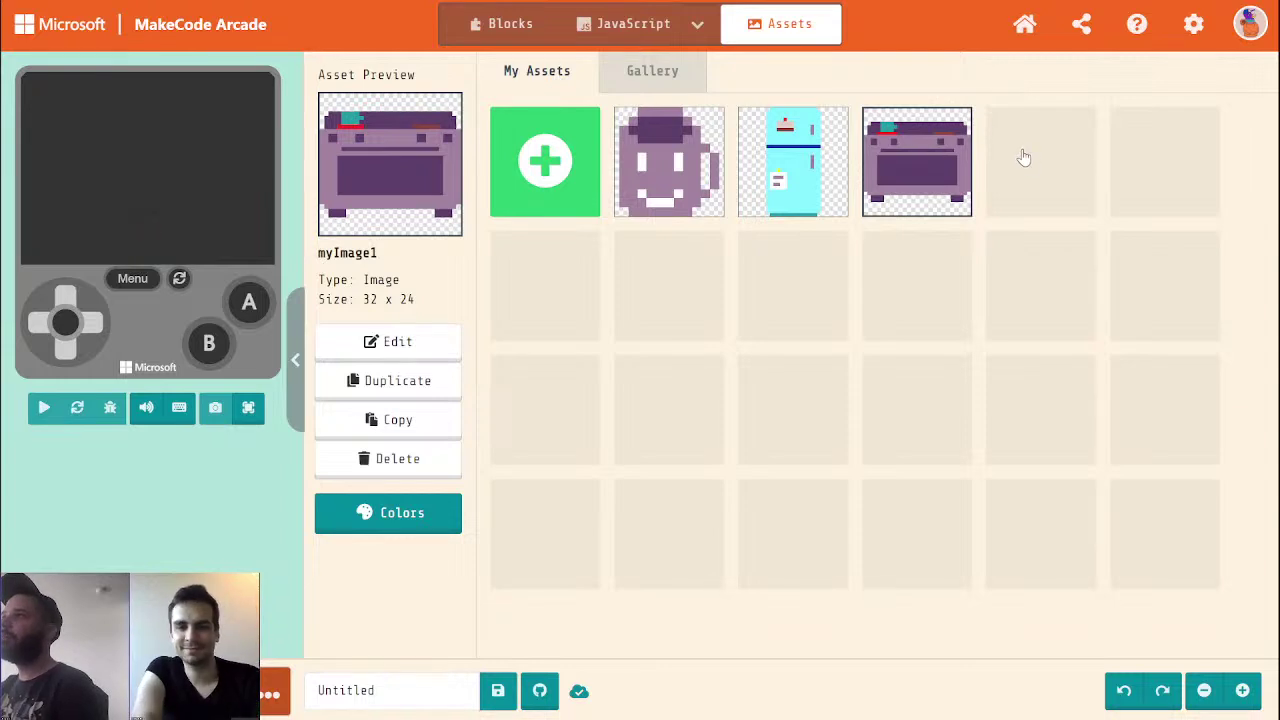
Create a new image asset
click(574, 180)
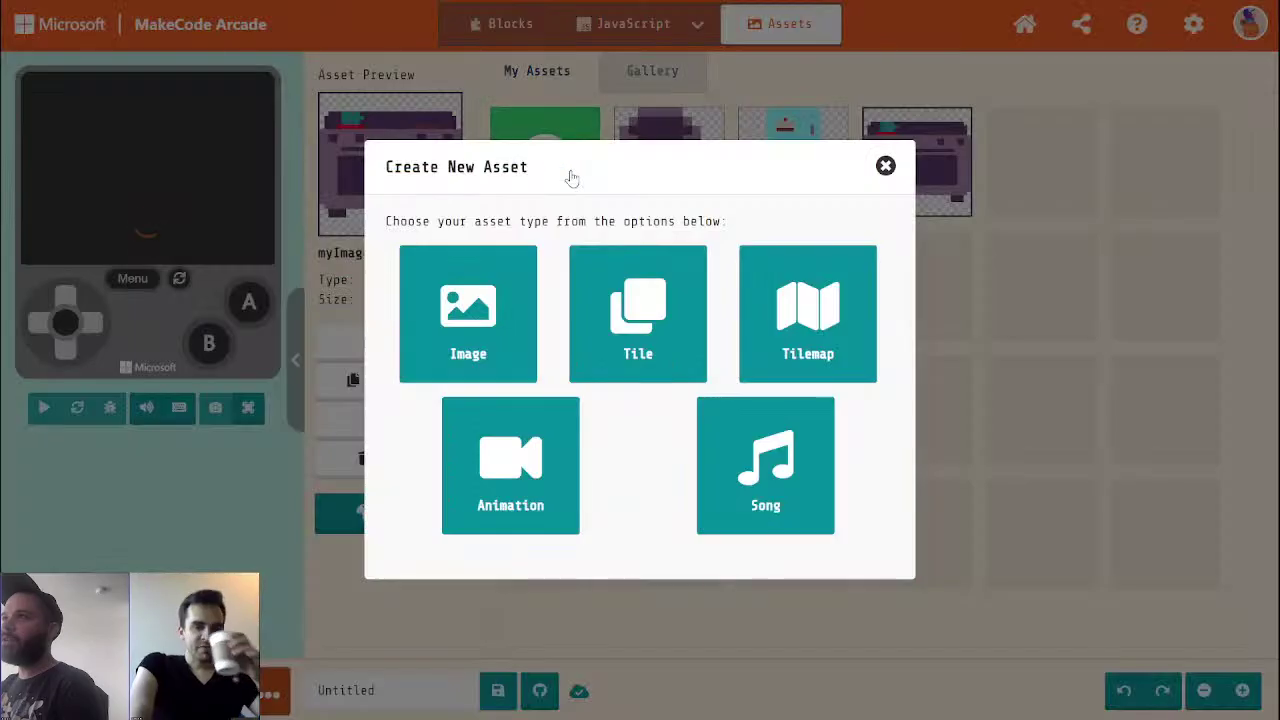
click(467, 358)
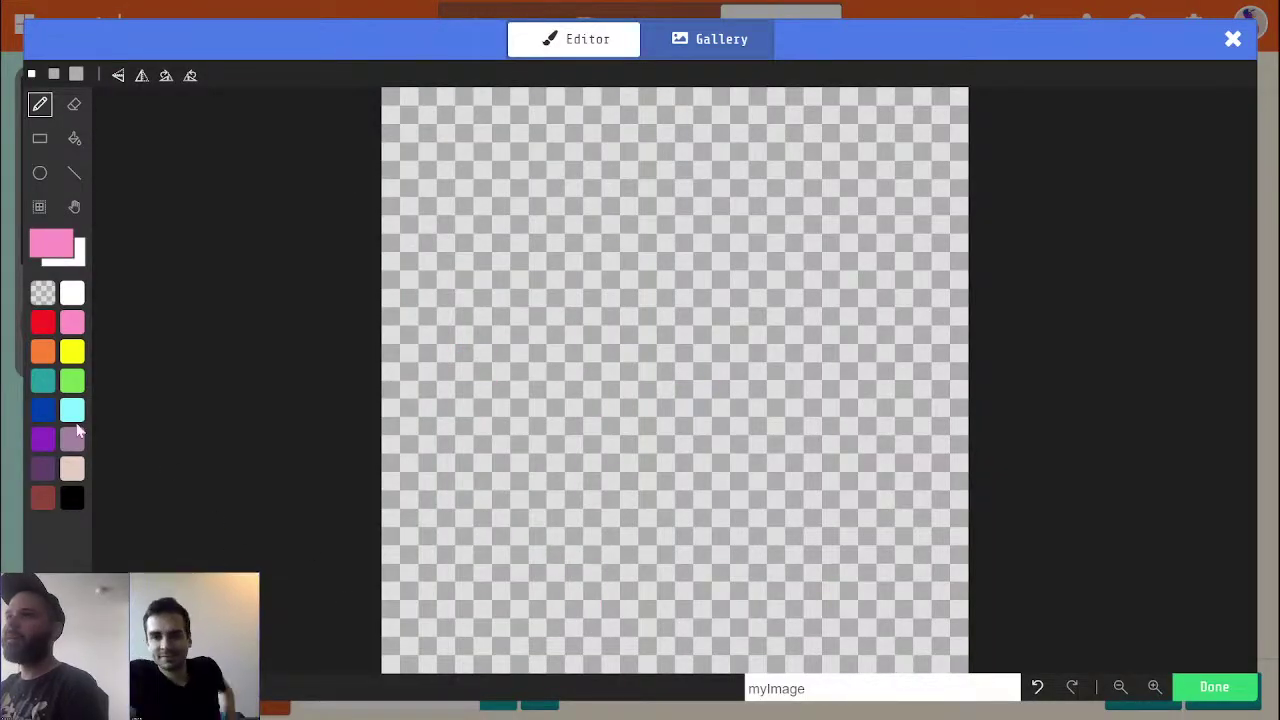
Draw a kettle's rounded body and arched handle in teal, rising from the canvas's lower edge
click(48, 388)
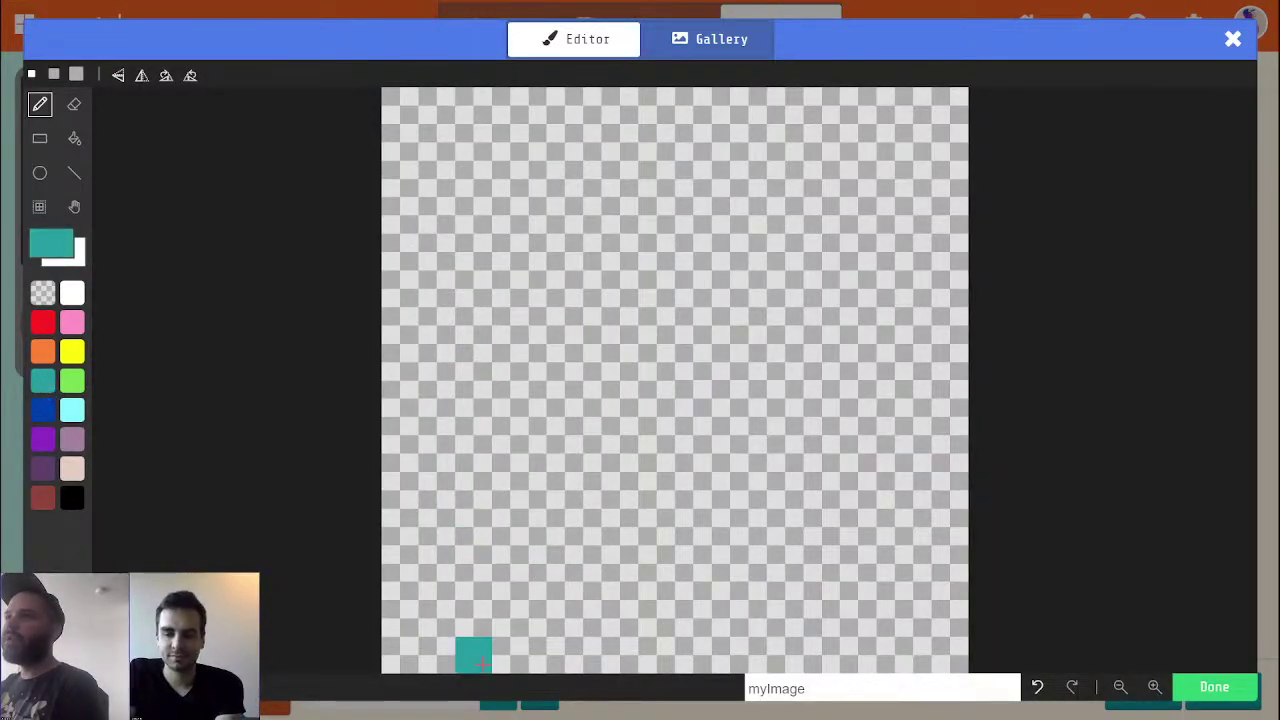
drag(479, 633, 475, 460)
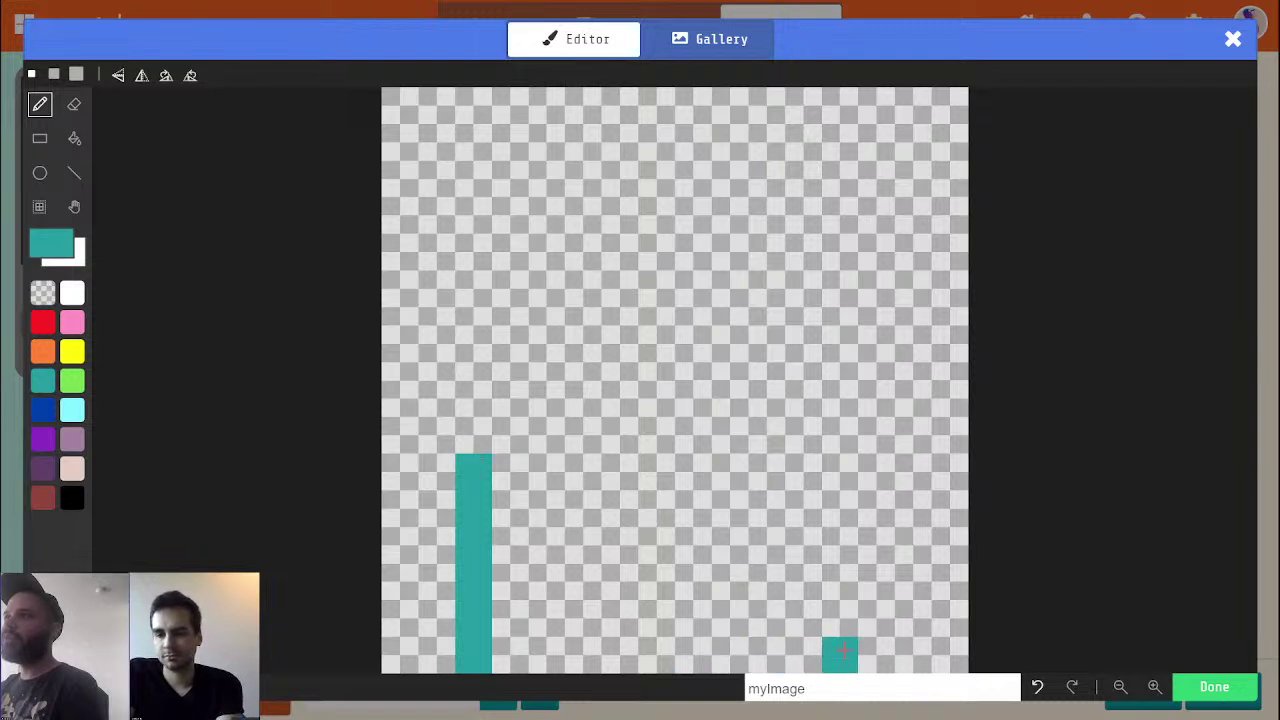
mouse_move(848, 652)
mouse_down()
mouse_move(838, 462)
mouse_move(505, 472)
mouse_move(518, 619)
mouse_move(534, 586)
mouse_move(540, 645)
mouse_move(569, 529)
mouse_move(607, 567)
mouse_move(656, 530)
mouse_move(657, 660)
mouse_move(695, 495)
mouse_move(697, 673)
mouse_up()
mouse_move(750, 494)
mouse_down()
mouse_move(763, 623)
mouse_move(811, 531)
mouse_move(800, 652)
mouse_up()
mouse_move(588, 474)
mouse_down()
mouse_move(564, 444)
mouse_move(723, 449)
mouse_move(770, 434)
mouse_move(637, 434)
mouse_move(560, 451)
mouse_up()
mouse_move(580, 400)
mouse_down()
mouse_move(736, 411)
mouse_move(811, 432)
mouse_move(800, 318)
mouse_move(540, 290)
mouse_move(503, 308)
mouse_move(510, 442)
mouse_up()
Clear the stray teal pixels around and inside the kettle's handle opening with the transparent colour
key(alt)
click(493, 257)
click(510, 288)
key(alt)
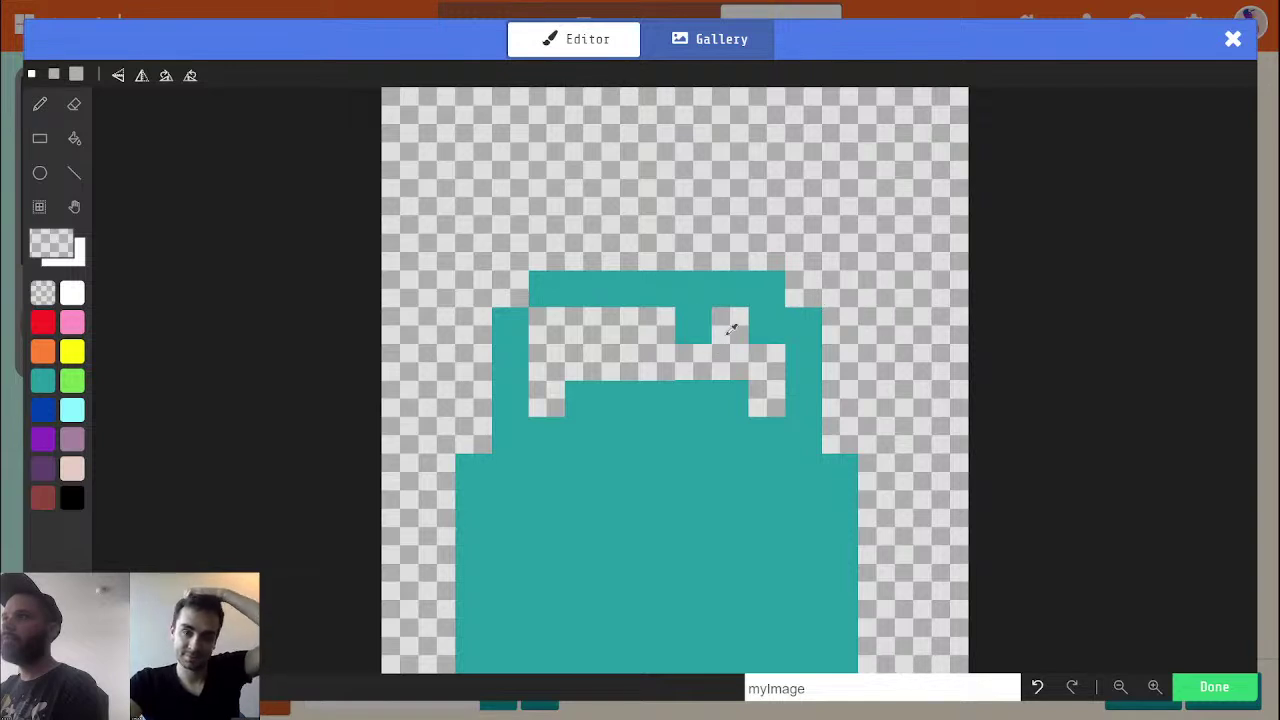
click(766, 325)
click(692, 325)
key(alt)
Add a stepped teal spout on the kettle's right side and trim the body's bottom corners to transparent
click(714, 280)
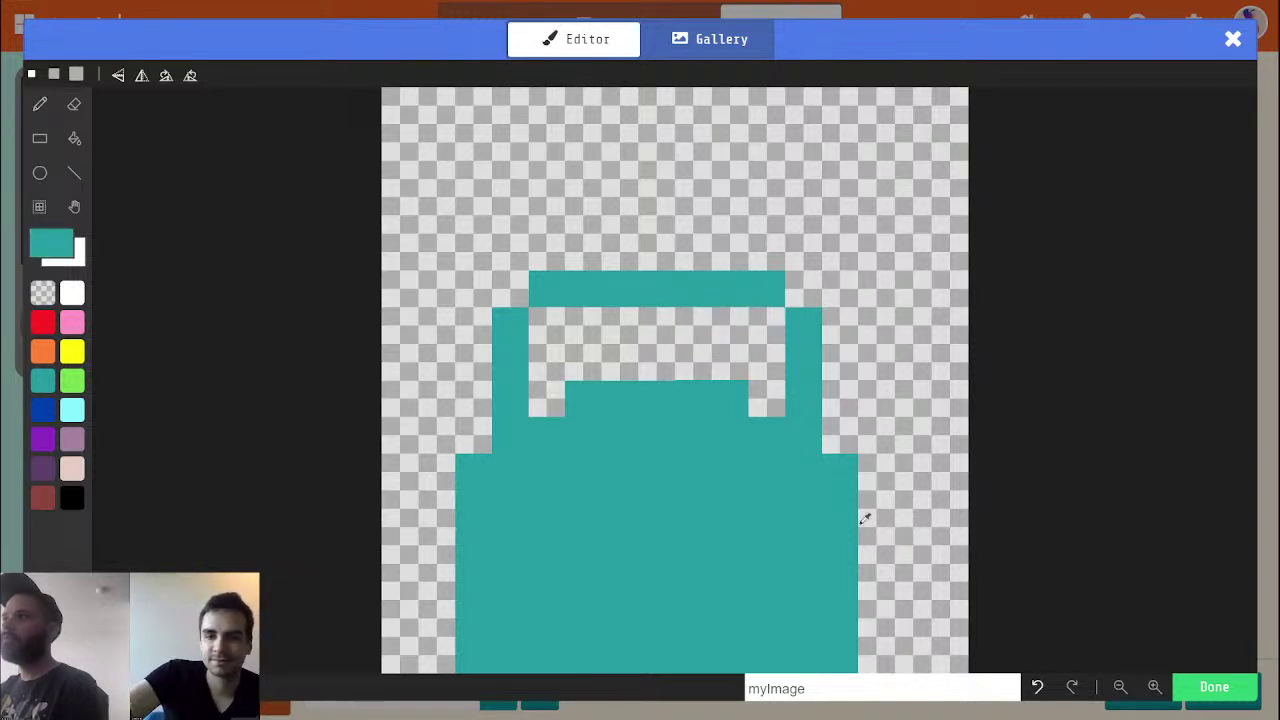
click(877, 545)
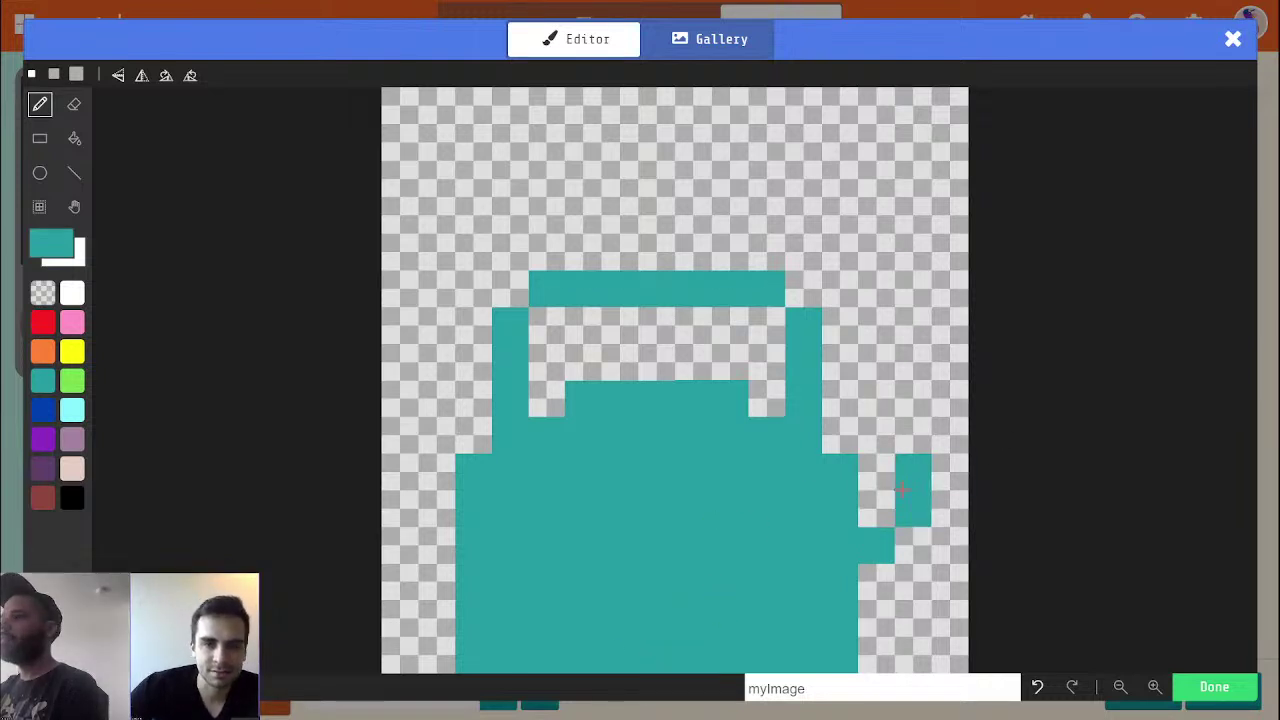
click(876, 508)
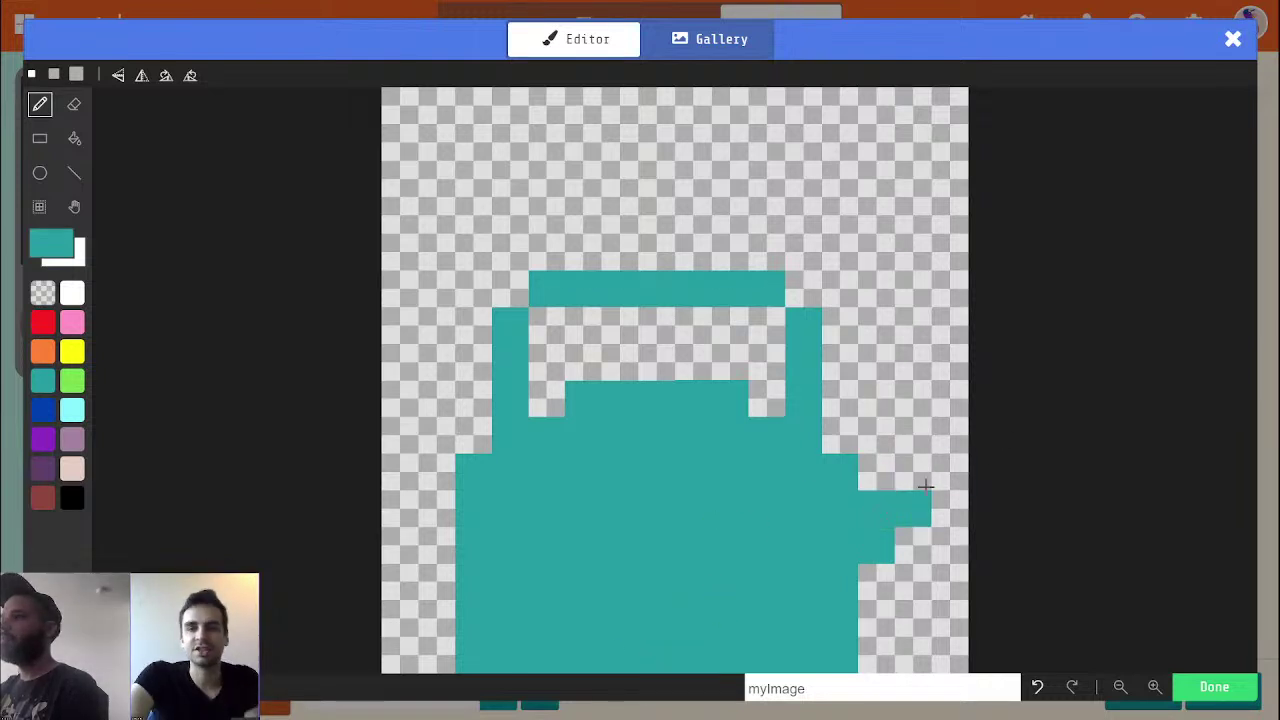
alt+click(443, 608)
click(473, 655)
click(766, 655)
click(845, 657)
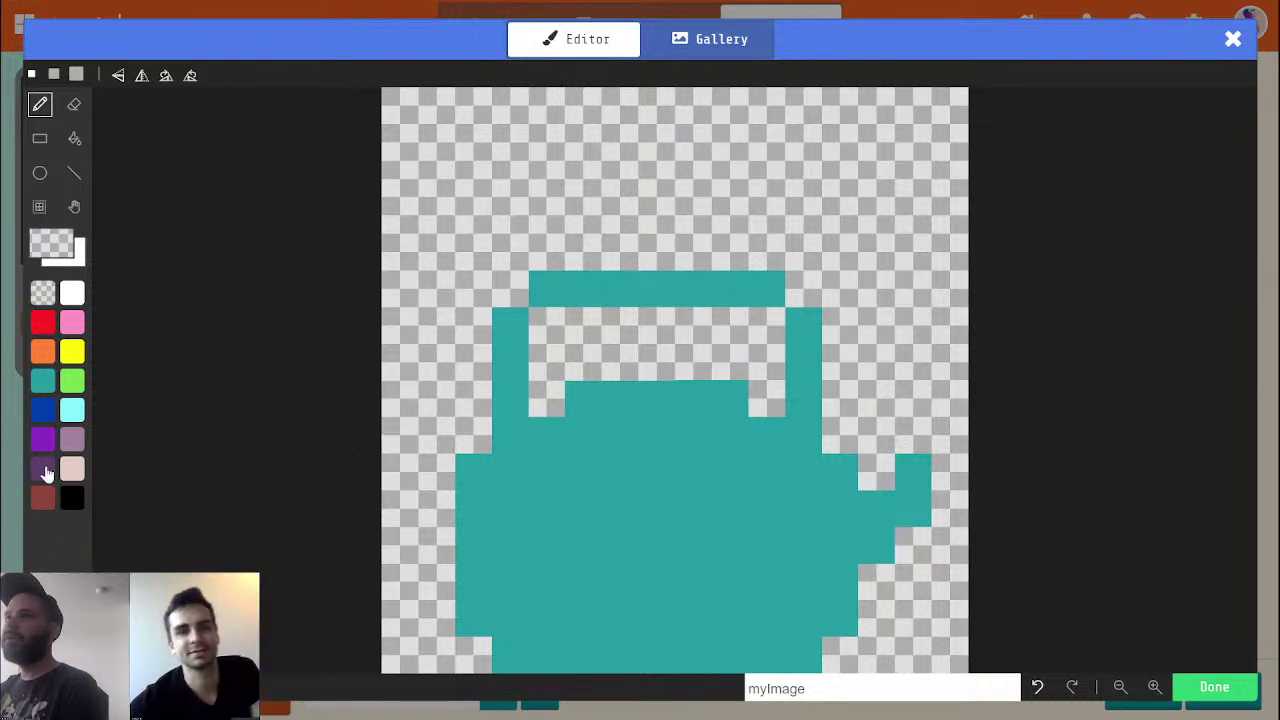
Recolour the kettle's handle dark purple, keeping the pixels where it meets the body teal
click(43, 469)
drag(502, 424, 508, 334)
alt+click(569, 443)
click(510, 435)
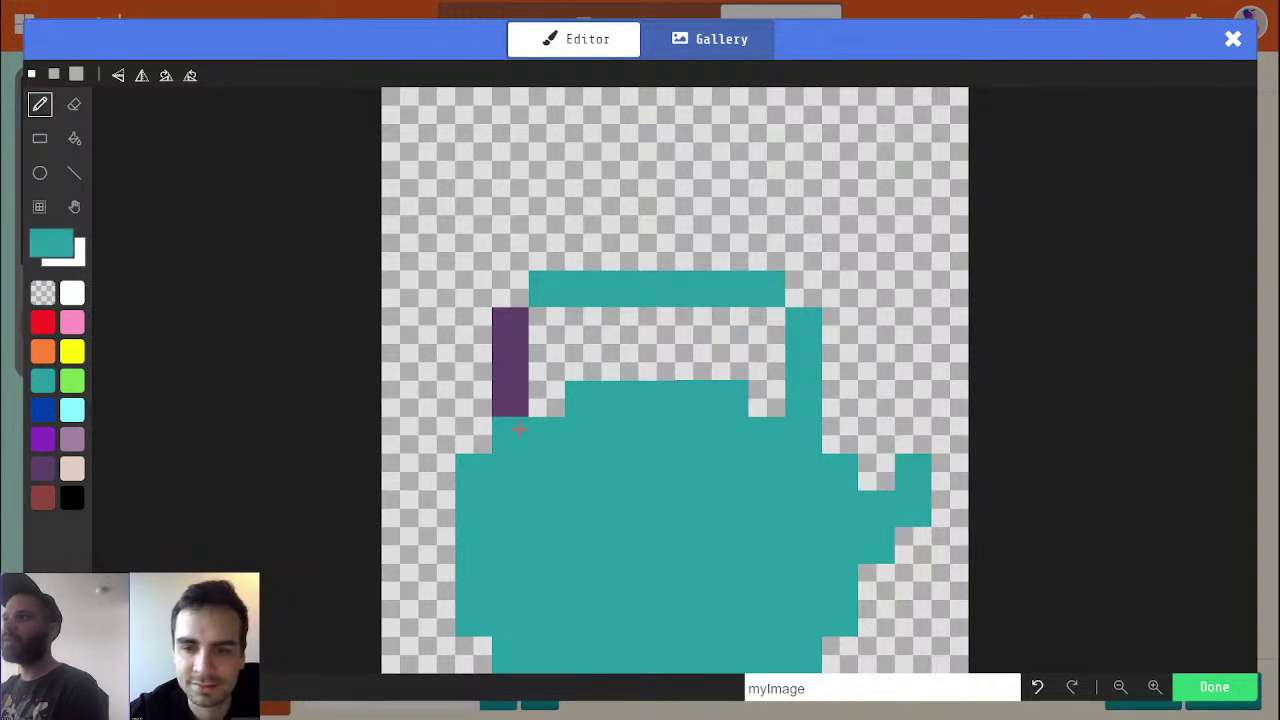
alt+click(514, 366)
click(804, 398)
mouse_move(808, 350)
mouse_down()
mouse_move(766, 294)
mouse_move(557, 289)
mouse_up()
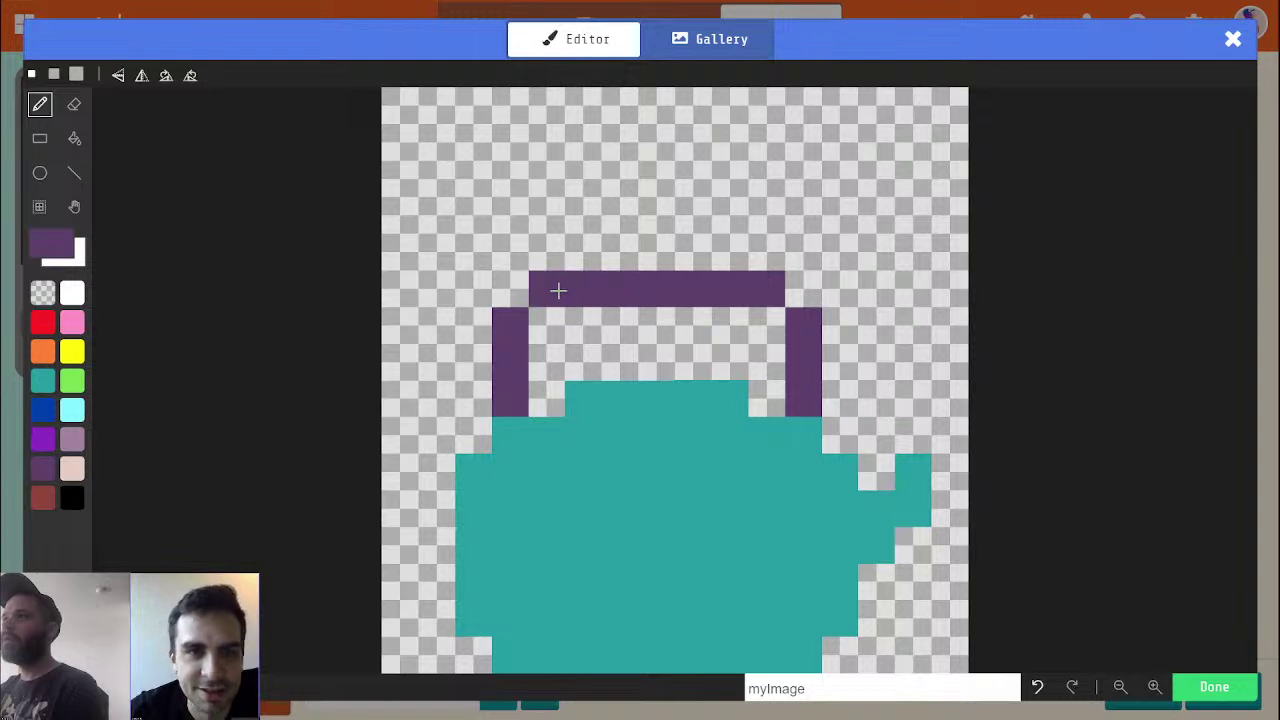
Draw a blue lid line across the kettle's upper body, with its two end pixels one row higher
click(42, 410)
click(506, 481)
click(533, 493)
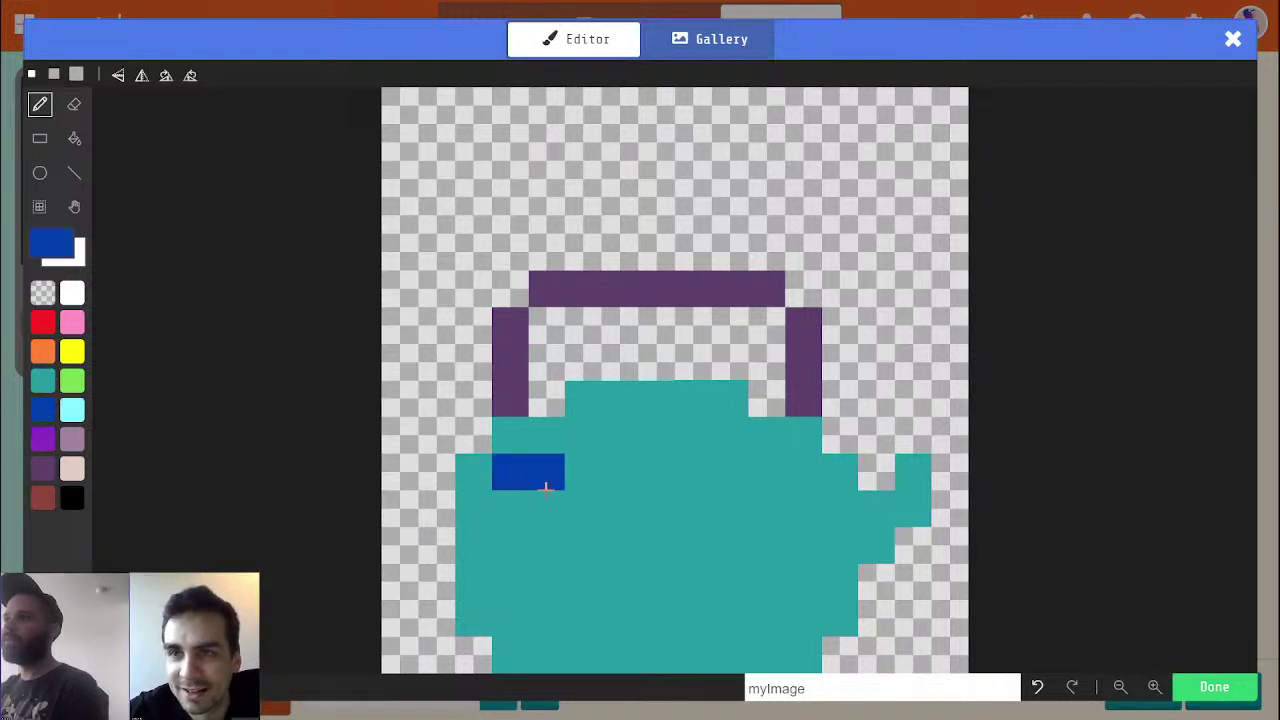
drag(546, 503, 772, 503)
click(801, 487)
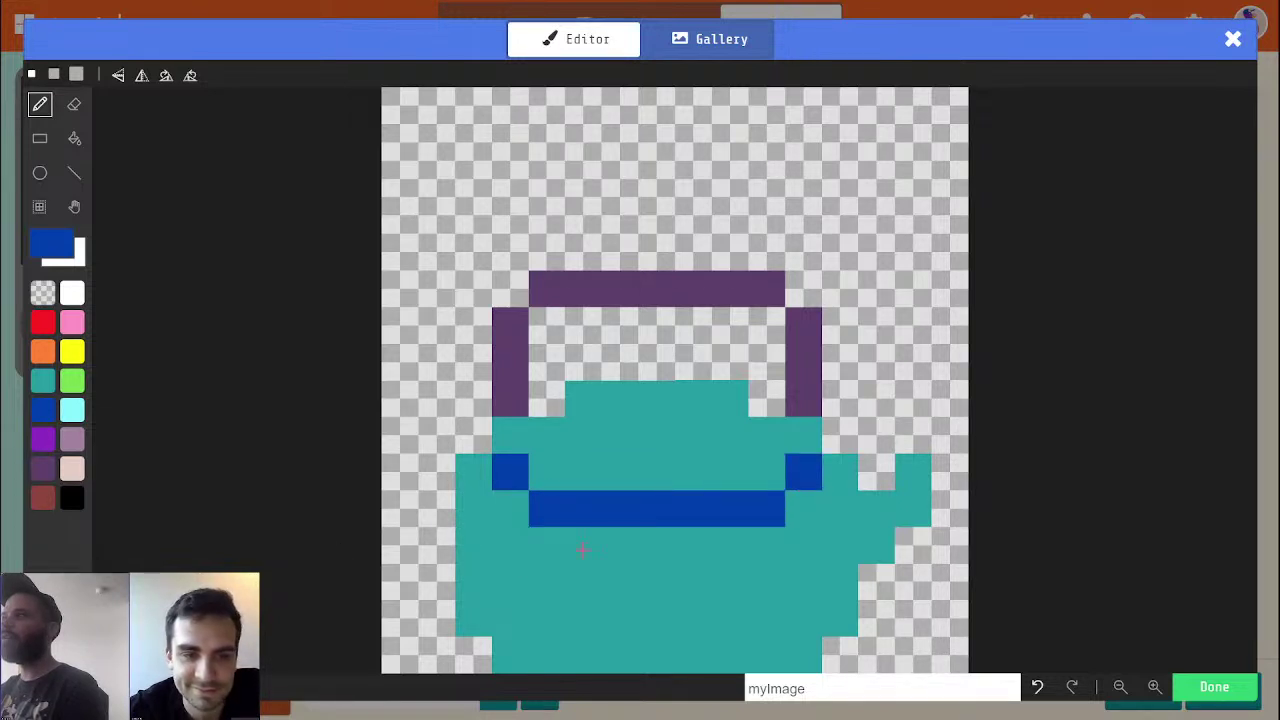
Add a blue arched knob on top of the kettle's lid and a blue pixel at the spout's tip
click(583, 436)
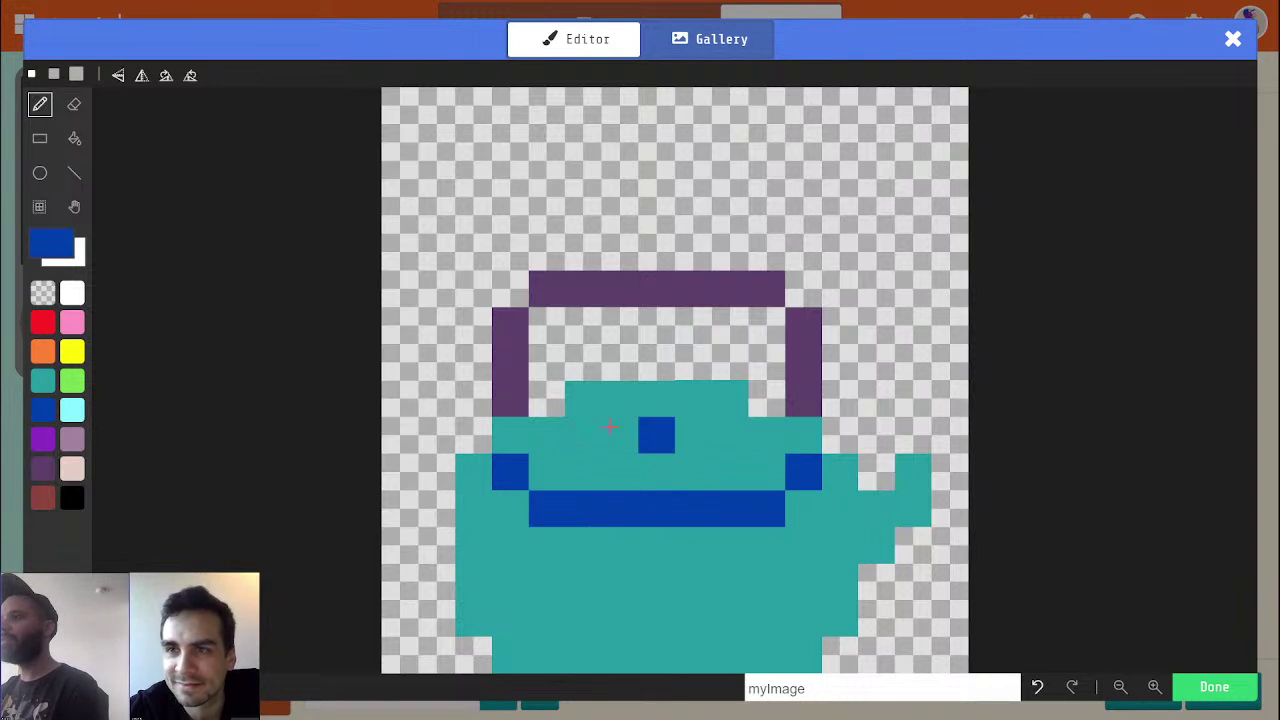
mouse_move(605, 432)
mouse_down()
mouse_move(612, 398)
mouse_move(689, 402)
mouse_move(692, 440)
mouse_move(603, 429)
mouse_move(686, 409)
mouse_move(629, 369)
mouse_move(697, 366)
mouse_move(694, 393)
mouse_up()
key(alt)
alt+click(735, 428)
alt+click(657, 500)
click(656, 471)
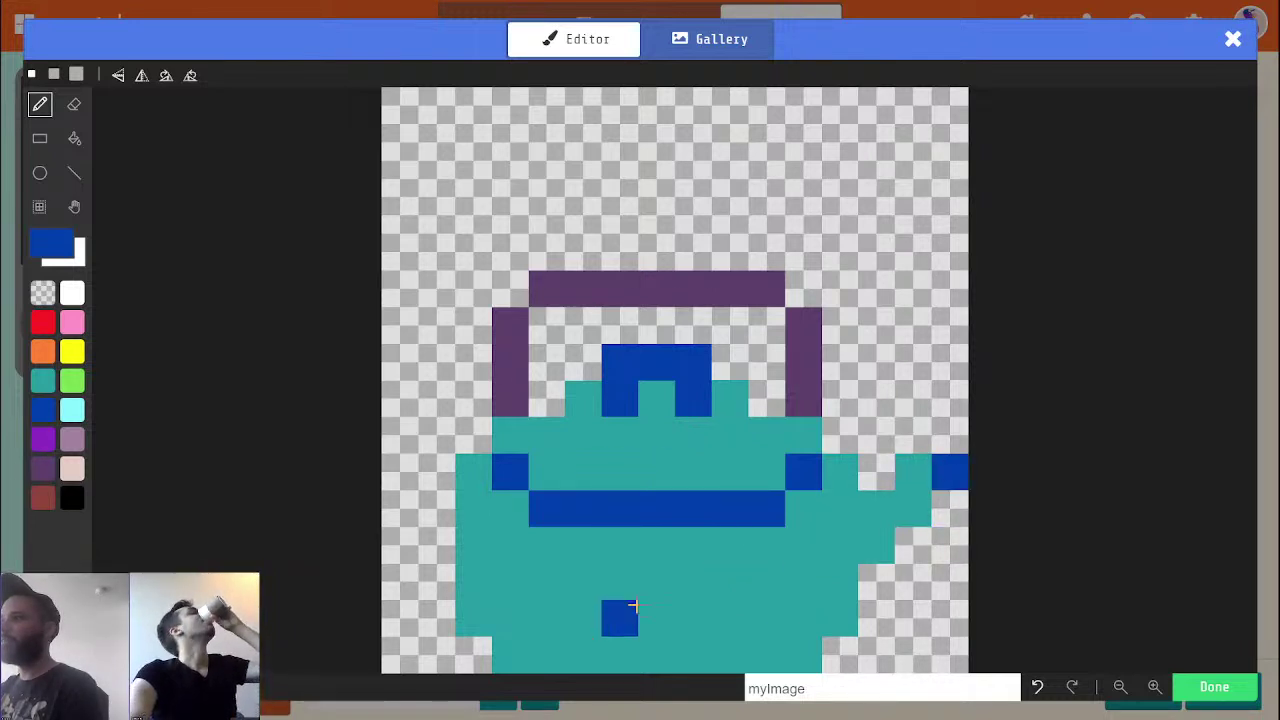
alt+click(575, 595)
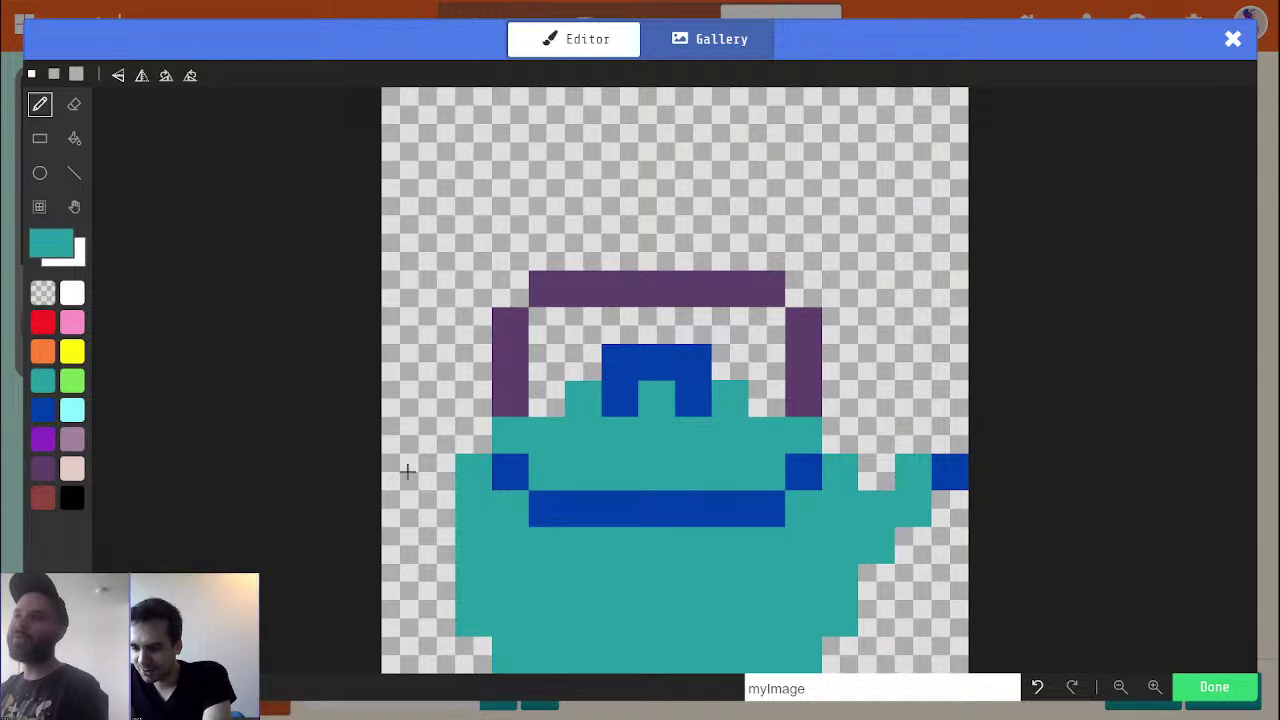
Save the kettle image and compare its preview with the mug asset
click(1218, 688)
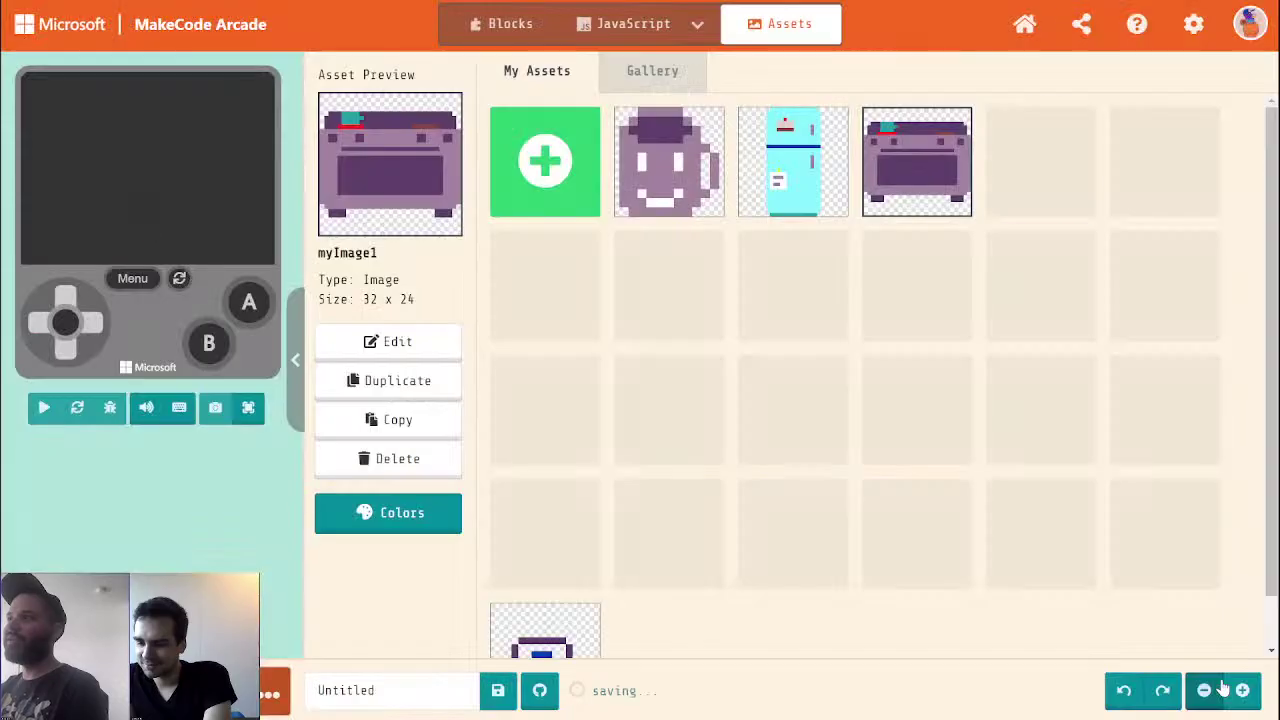
click(1058, 190)
click(688, 177)
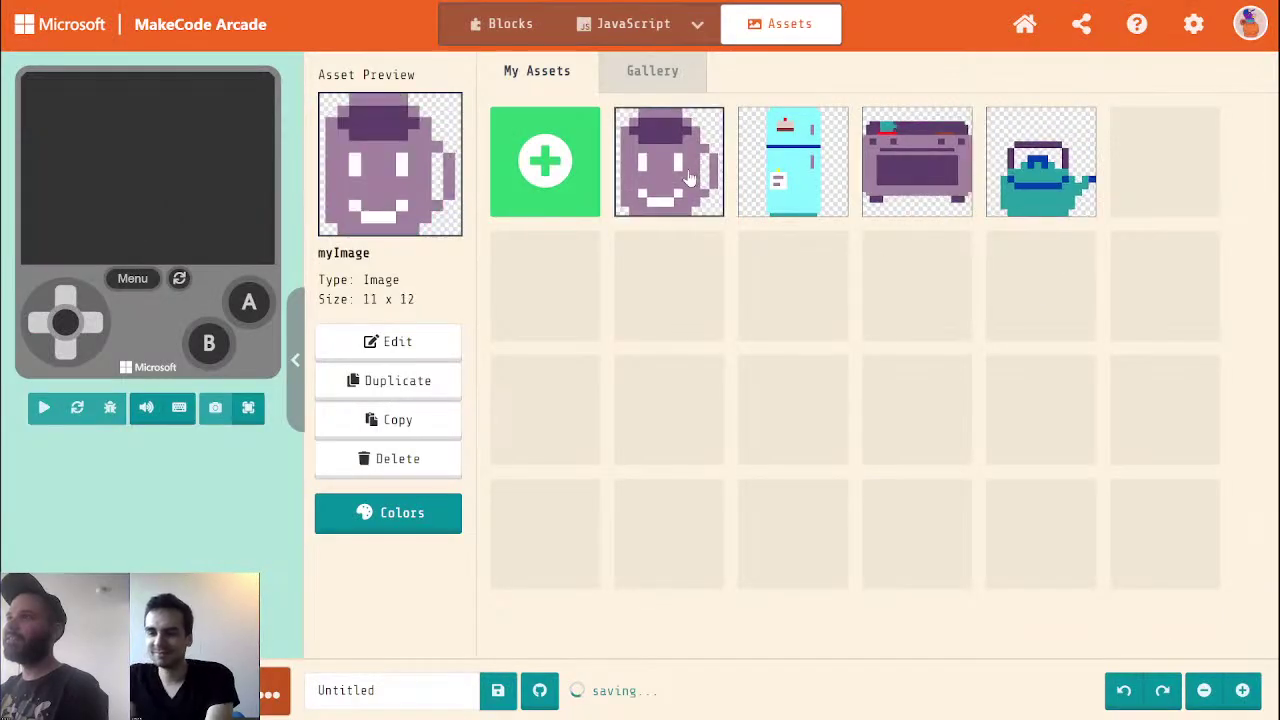
click(1058, 190)
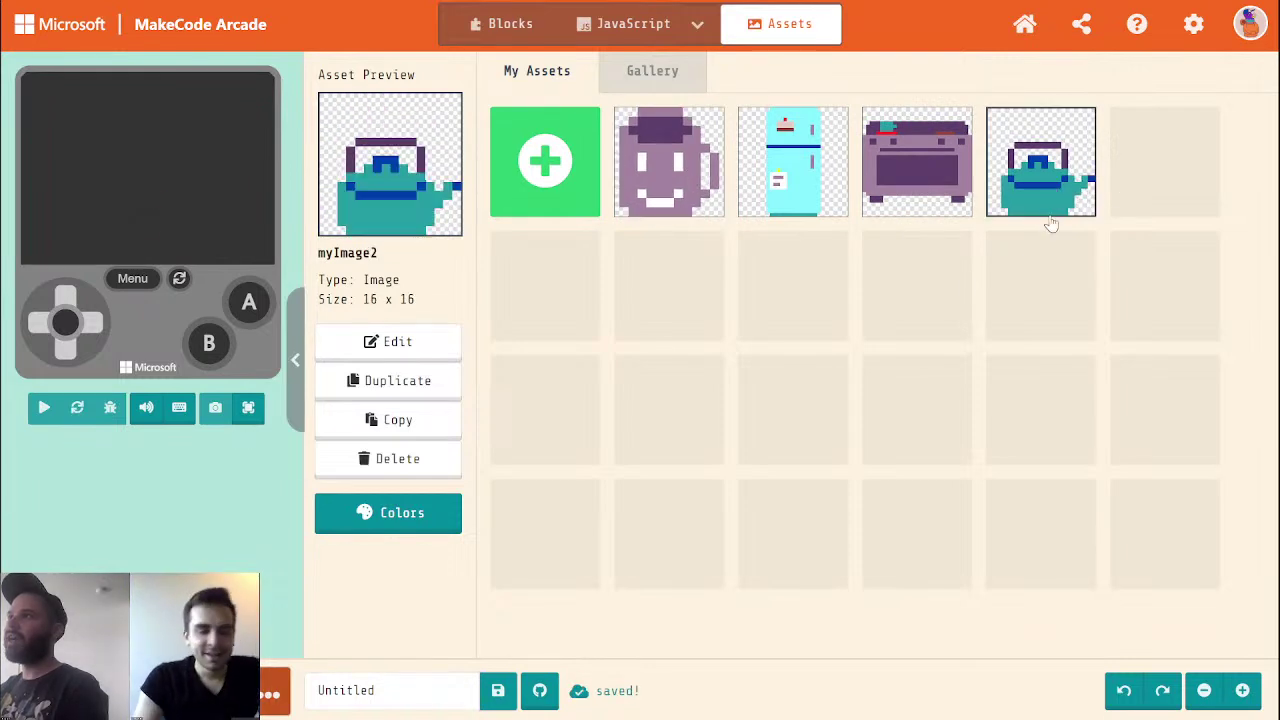
Reopen myImage2, erase the whole kettle with the largest eraser, and save the blank canvas
click(397, 341)
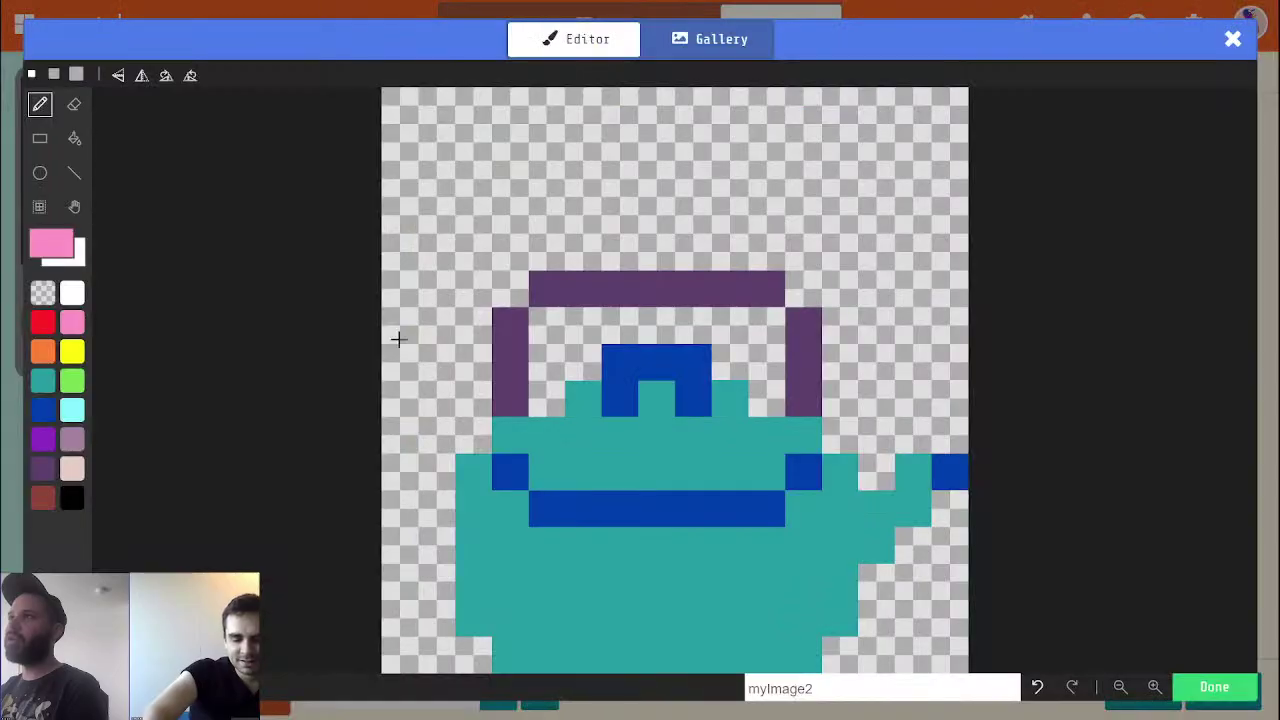
click(74, 105)
click(76, 75)
mouse_move(610, 290)
mouse_down()
mouse_move(917, 357)
mouse_move(811, 515)
mouse_move(586, 606)
mouse_move(474, 620)
mouse_up()
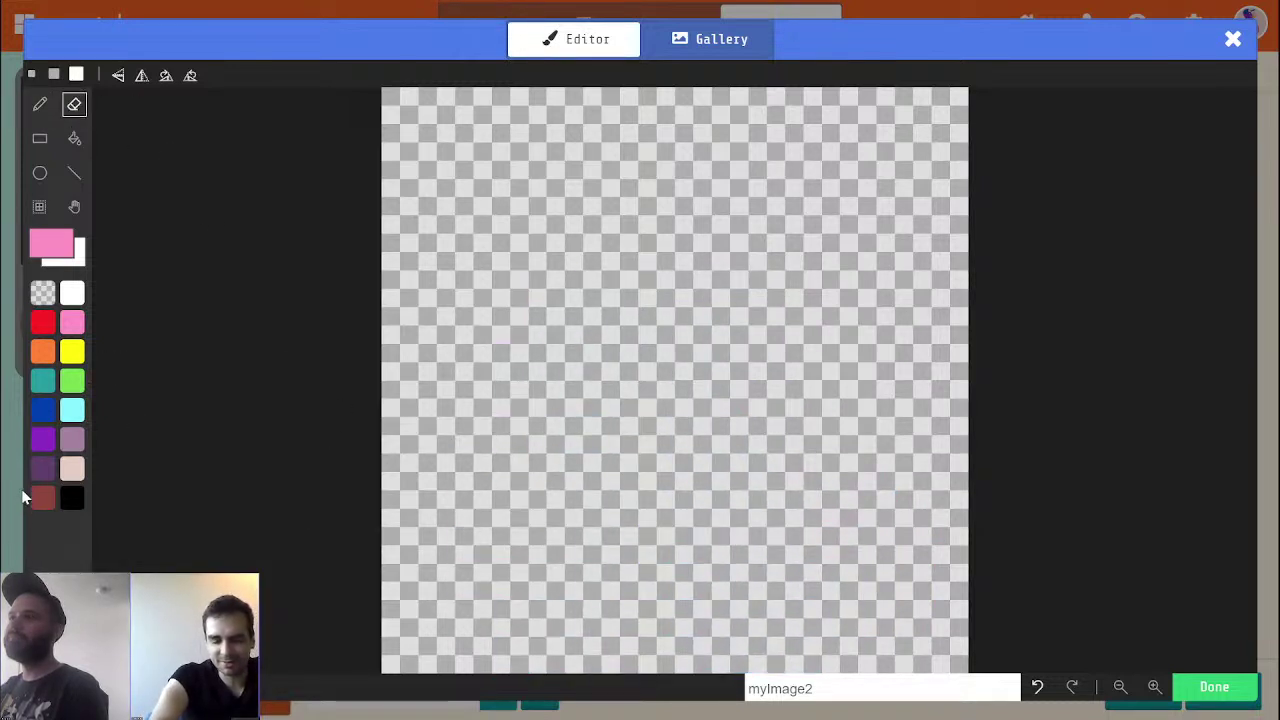
click(43, 382)
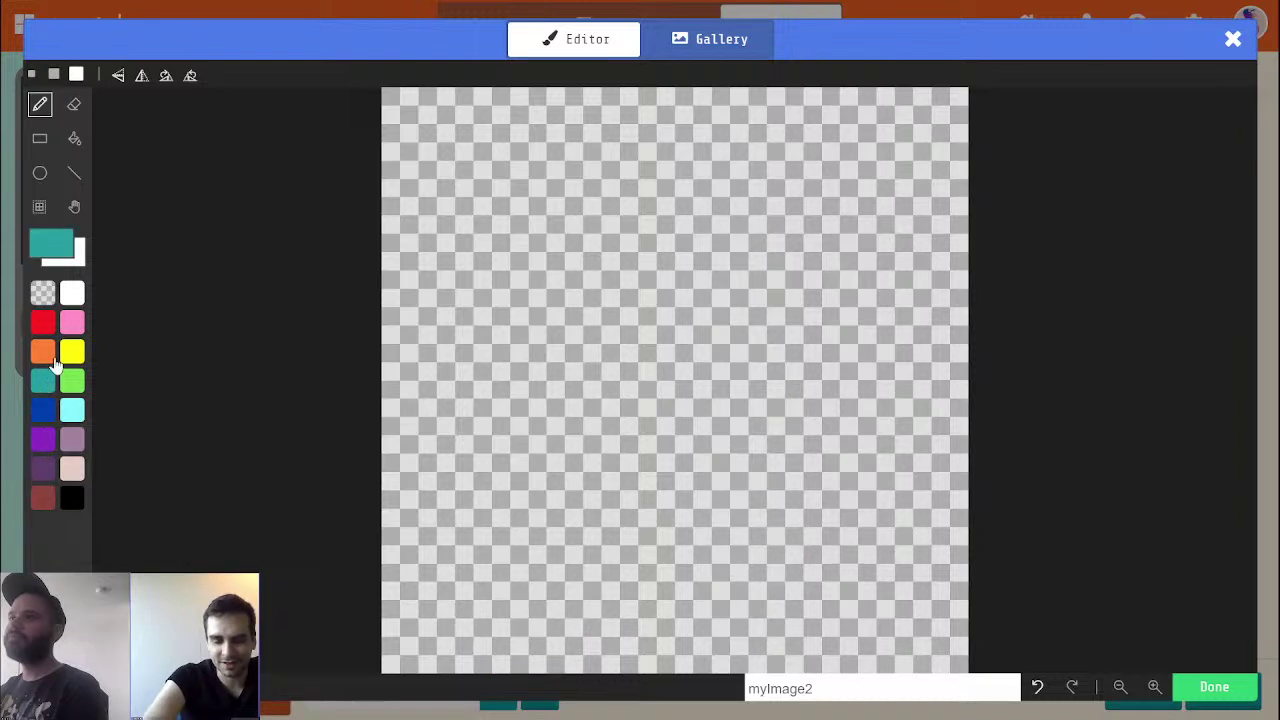
click(31, 75)
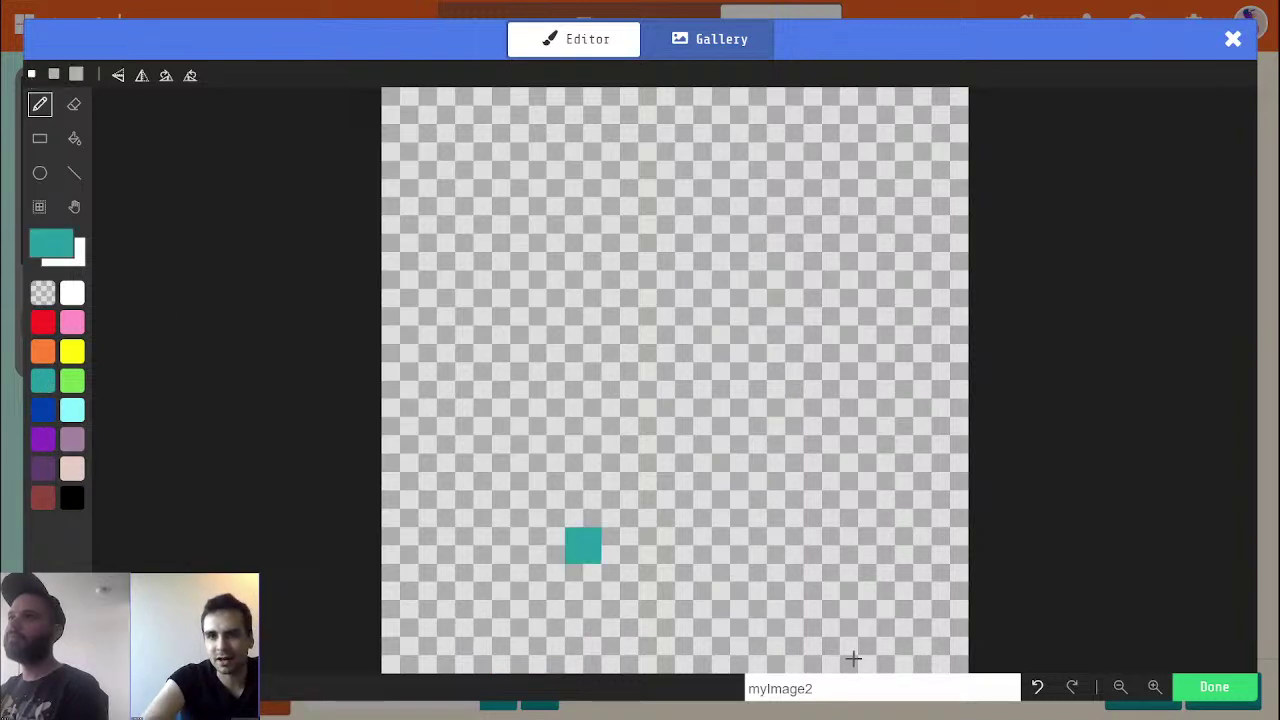
click(1214, 688)
Compare the previews and sizes of the mug, fridge, stove and blank image assets
click(722, 190)
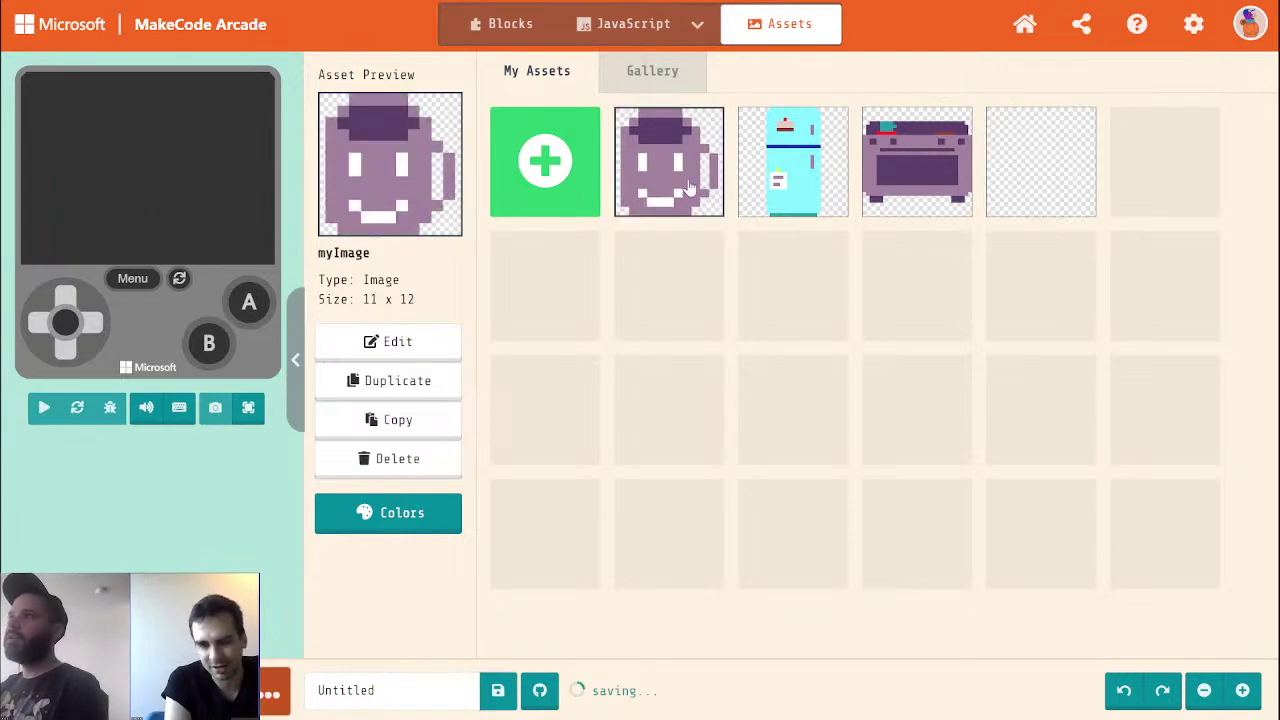
click(778, 187)
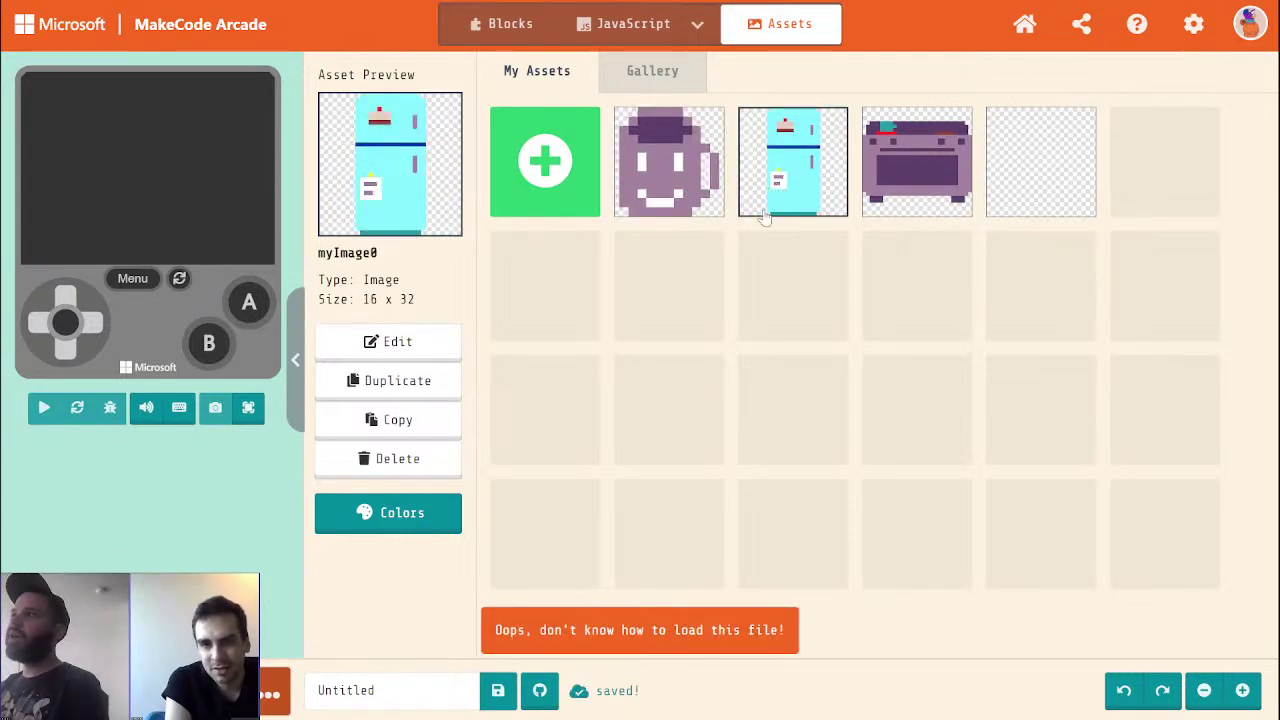
click(906, 170)
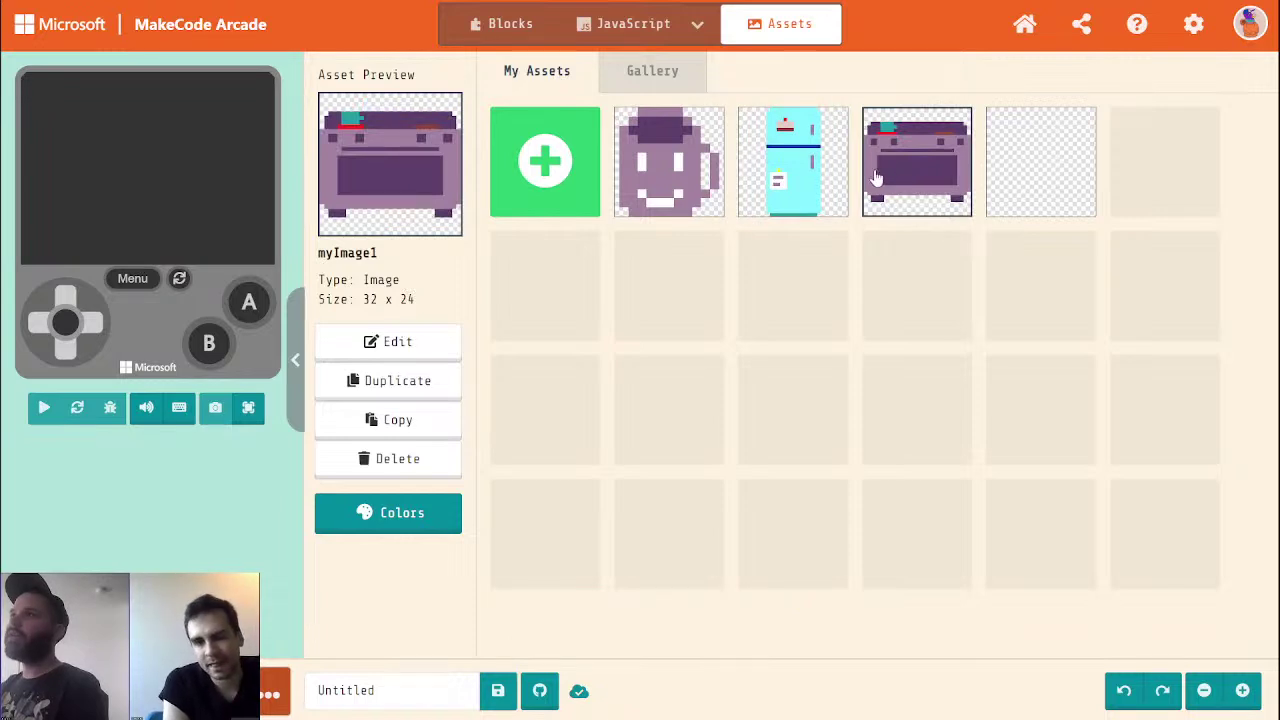
click(686, 168)
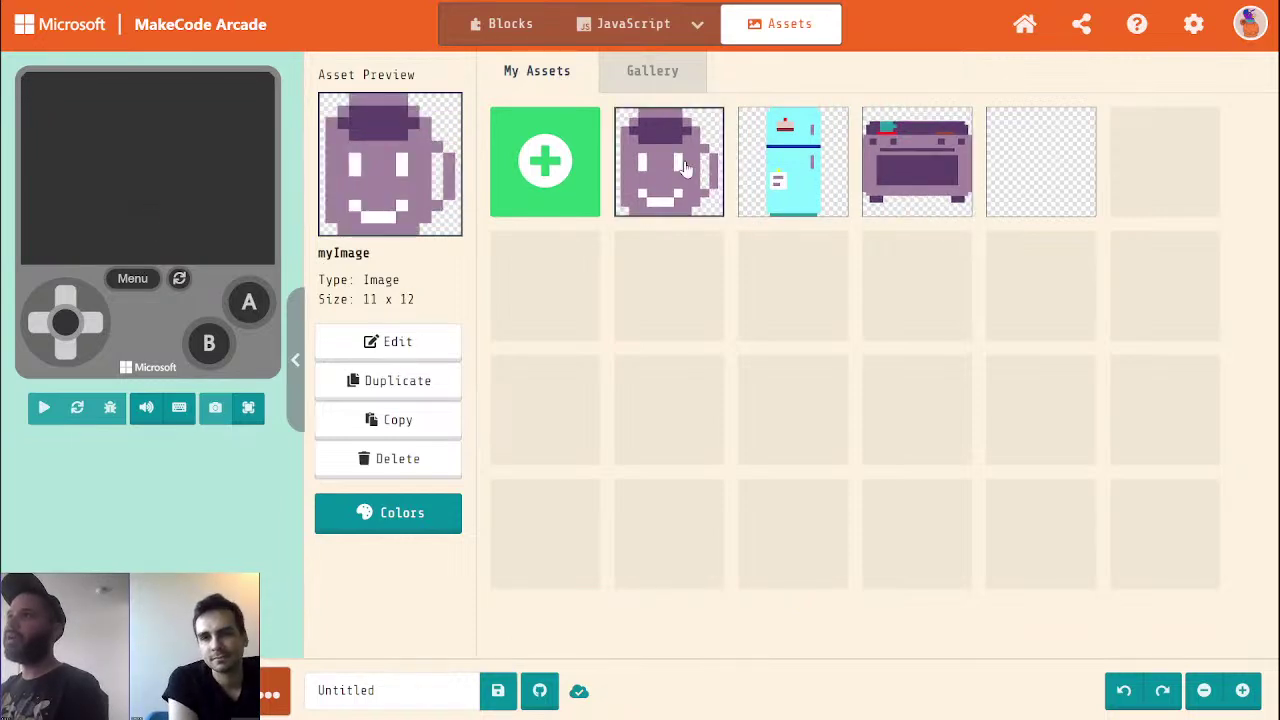
click(1034, 172)
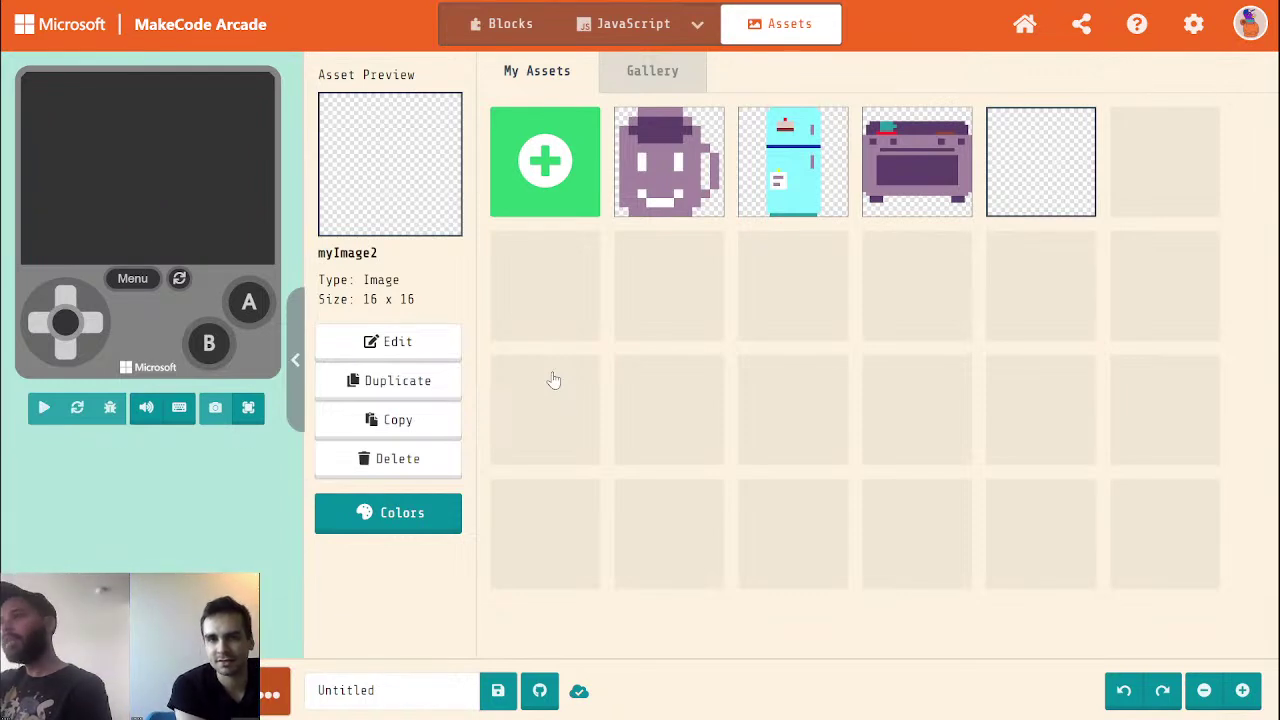
click(679, 175)
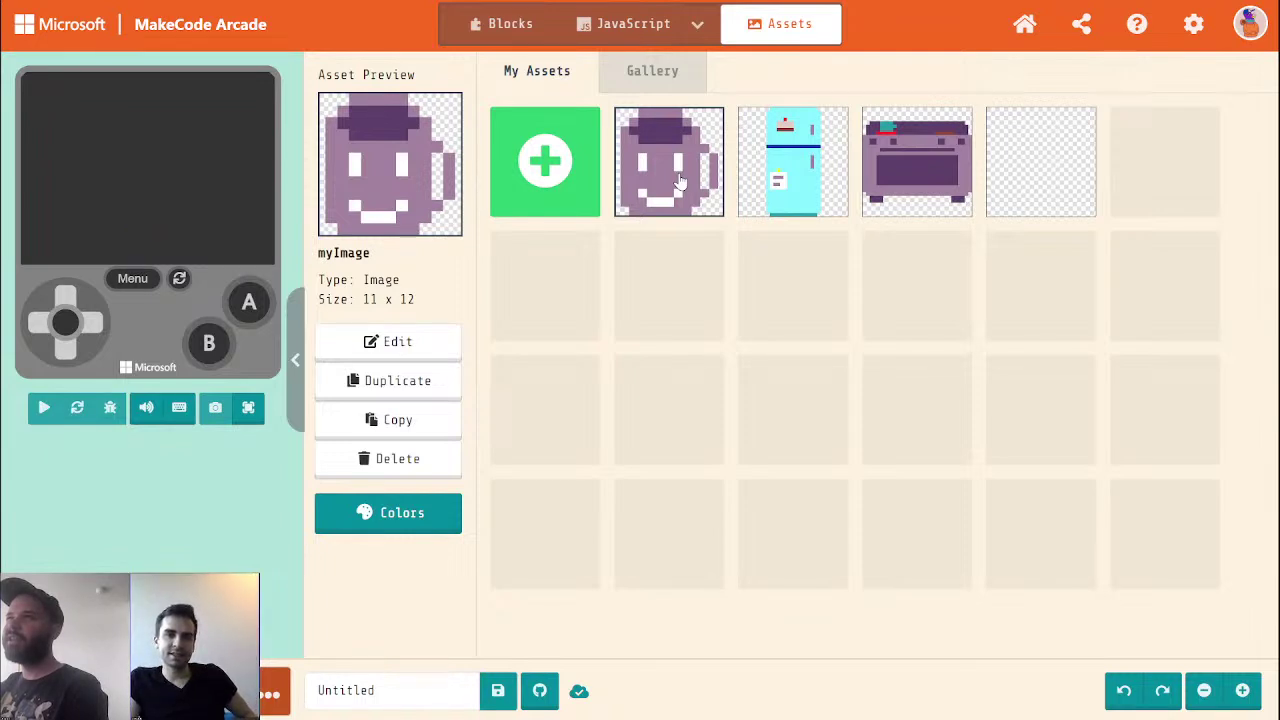
click(1064, 178)
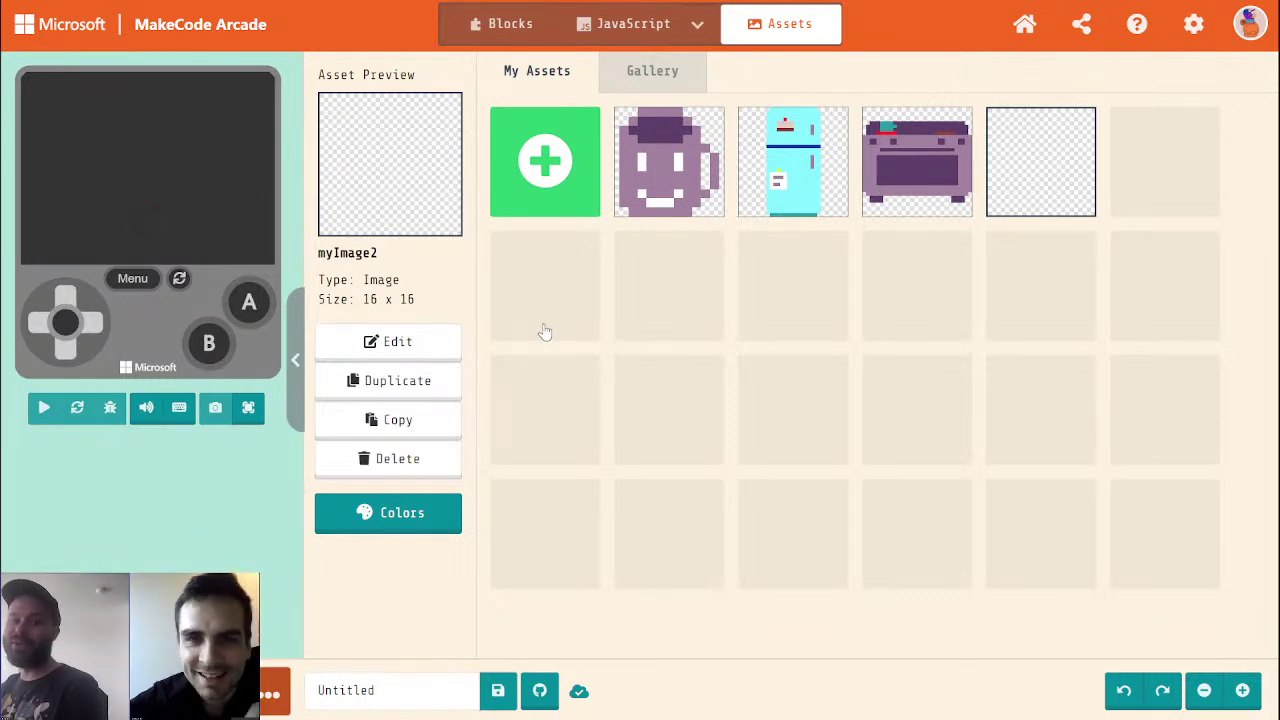
Reopen the blank myImage2 and fill in a larger teal kettle body about 14 pixels wide and 10 pixels tall
click(419, 350)
click(42, 380)
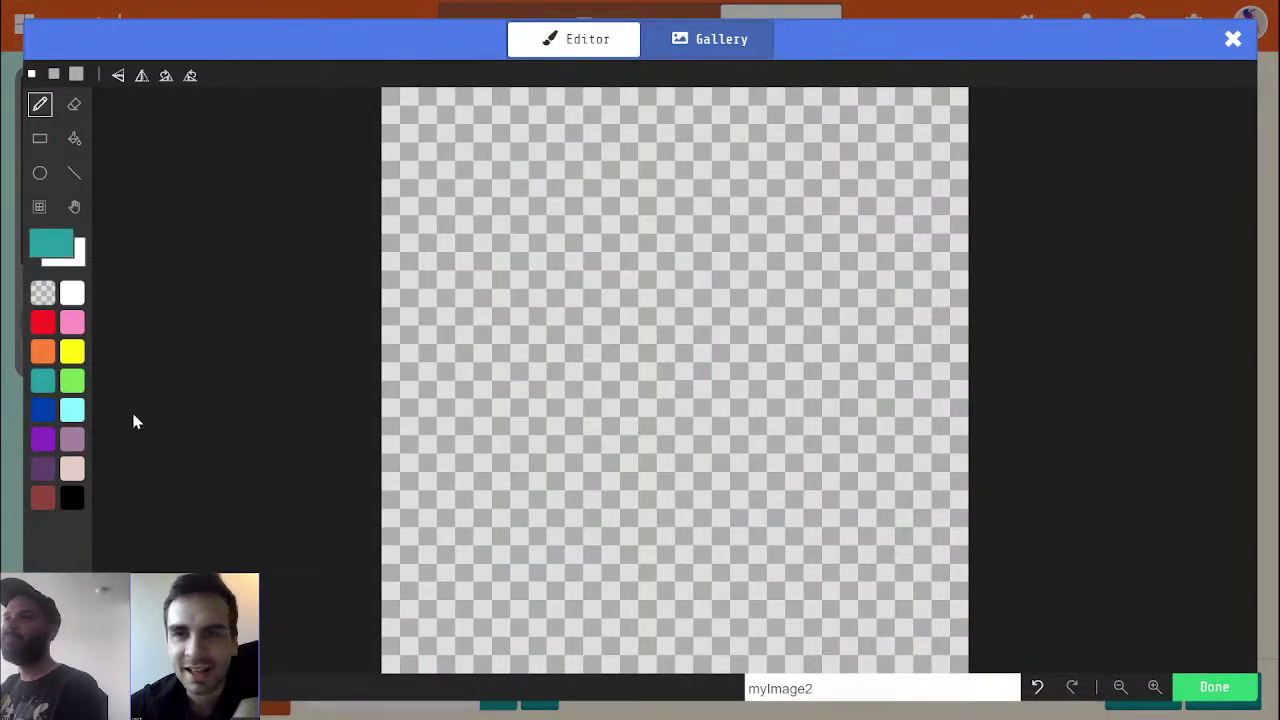
mouse_move(474, 656)
mouse_down()
mouse_move(871, 650)
mouse_move(914, 618)
mouse_move(466, 618)
mouse_move(432, 585)
mouse_move(886, 588)
mouse_move(865, 586)
mouse_up()
mouse_move(945, 635)
mouse_down()
mouse_move(949, 566)
mouse_move(917, 572)
mouse_move(912, 356)
mouse_move(677, 334)
mouse_move(447, 358)
mouse_move(720, 349)
mouse_move(740, 360)
mouse_move(437, 410)
mouse_move(458, 577)
mouse_move(437, 546)
mouse_move(877, 546)
mouse_move(880, 408)
mouse_move(585, 390)
mouse_move(486, 457)
mouse_move(666, 423)
mouse_move(720, 470)
mouse_move(845, 463)
mouse_move(799, 469)
mouse_up()
mouse_move(810, 416)
mouse_down()
mouse_move(800, 334)
mouse_move(868, 327)
mouse_move(851, 329)
mouse_up()
Round the body's two upper corners by clearing one more pixel on each side to transparent
key(e)
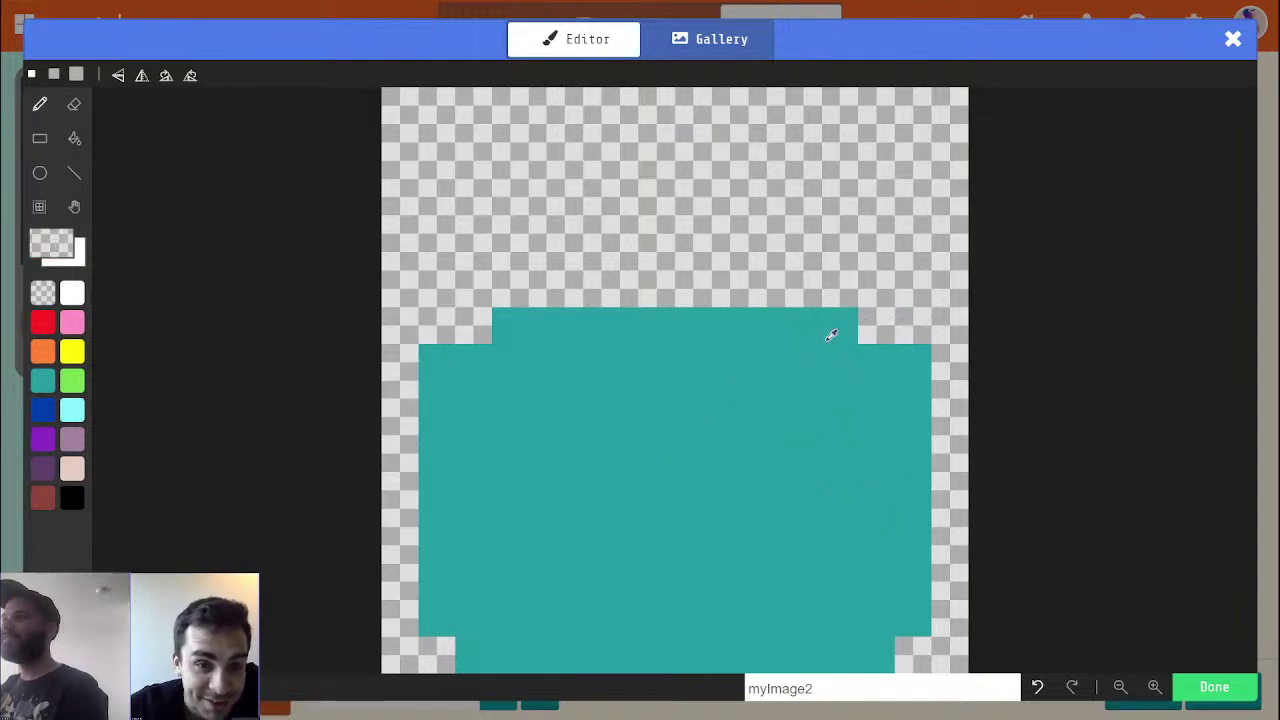
alt+click(445, 304)
click(431, 350)
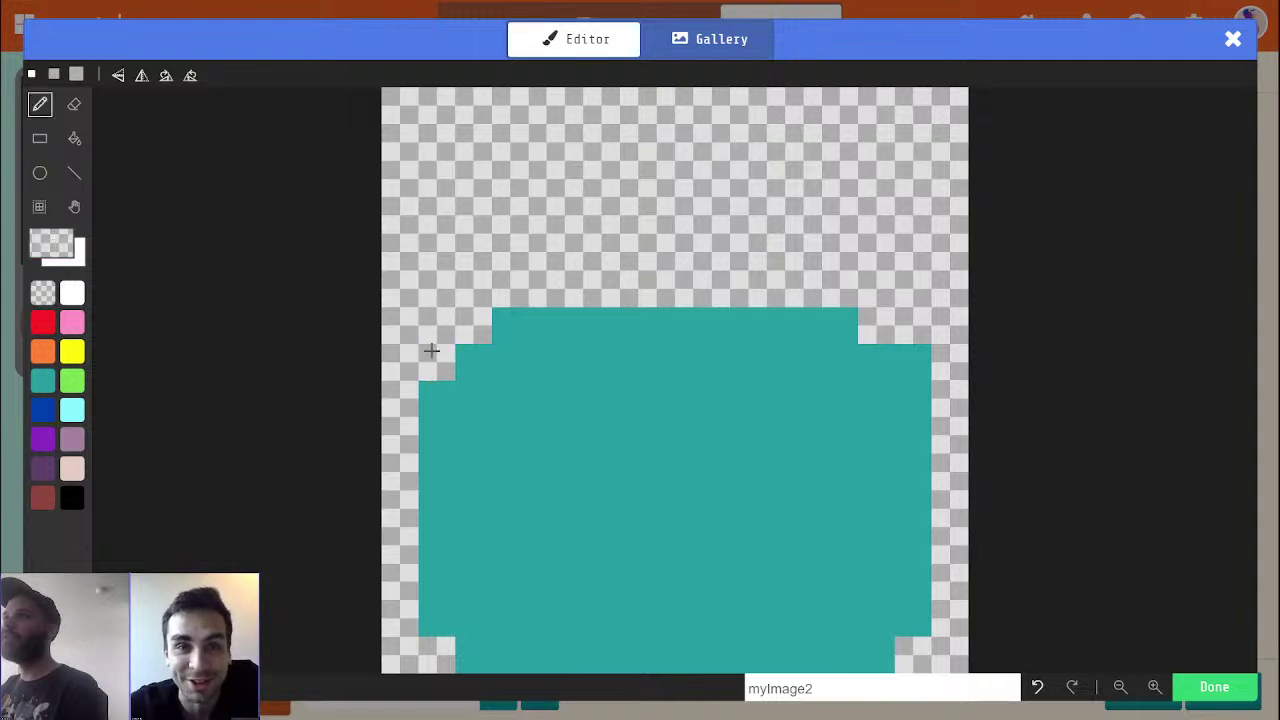
click(910, 354)
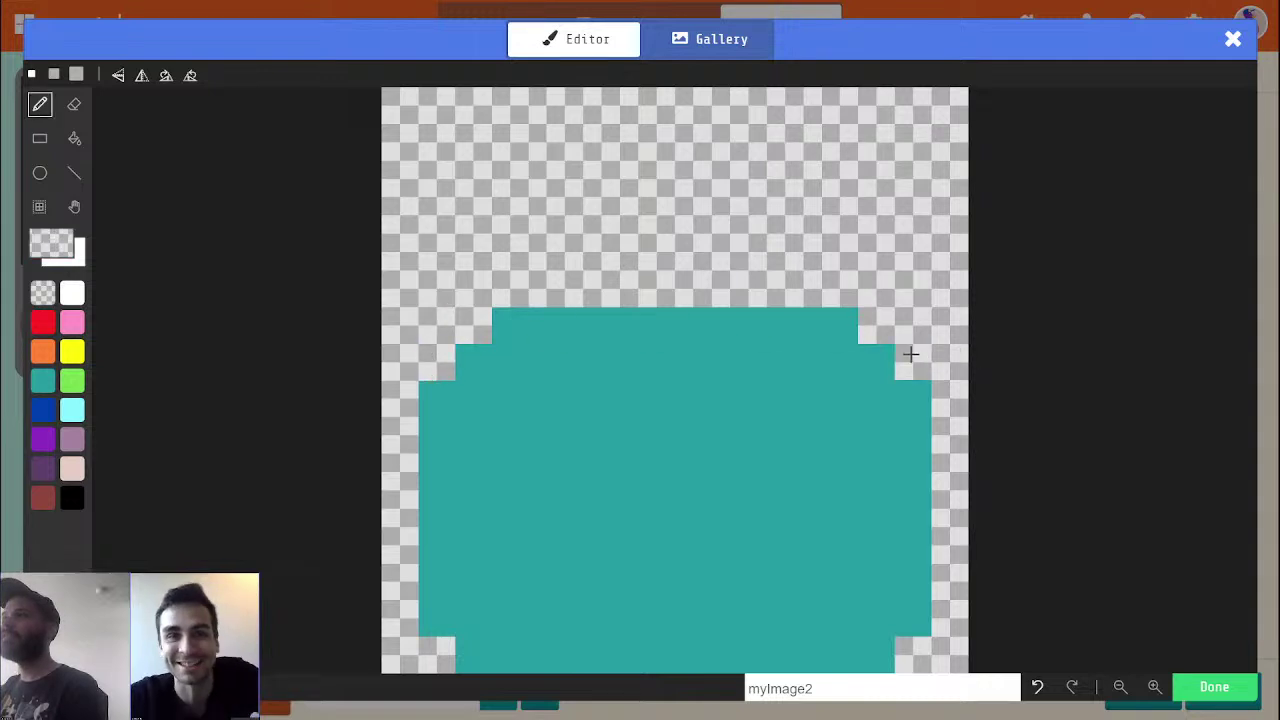
alt+click(677, 391)
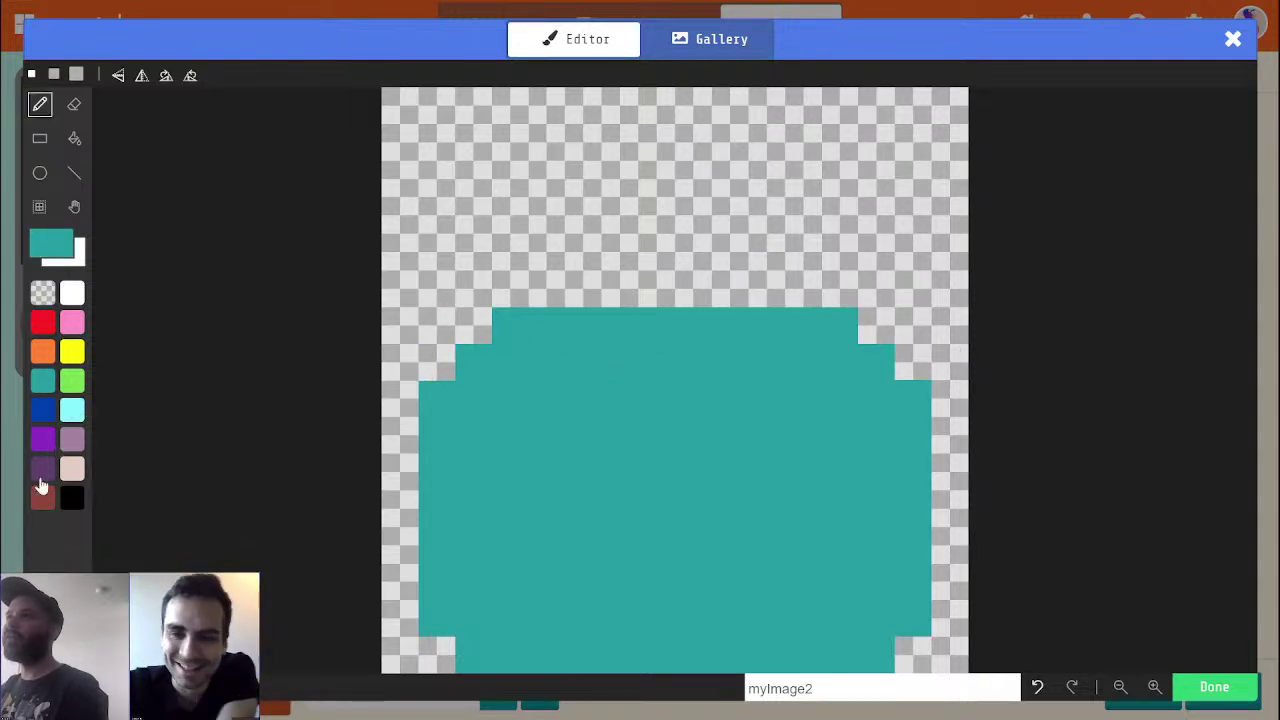
Draw two dark purple vertical handle posts, each 4 pixels high, in the notches at the body's upper corners
click(43, 468)
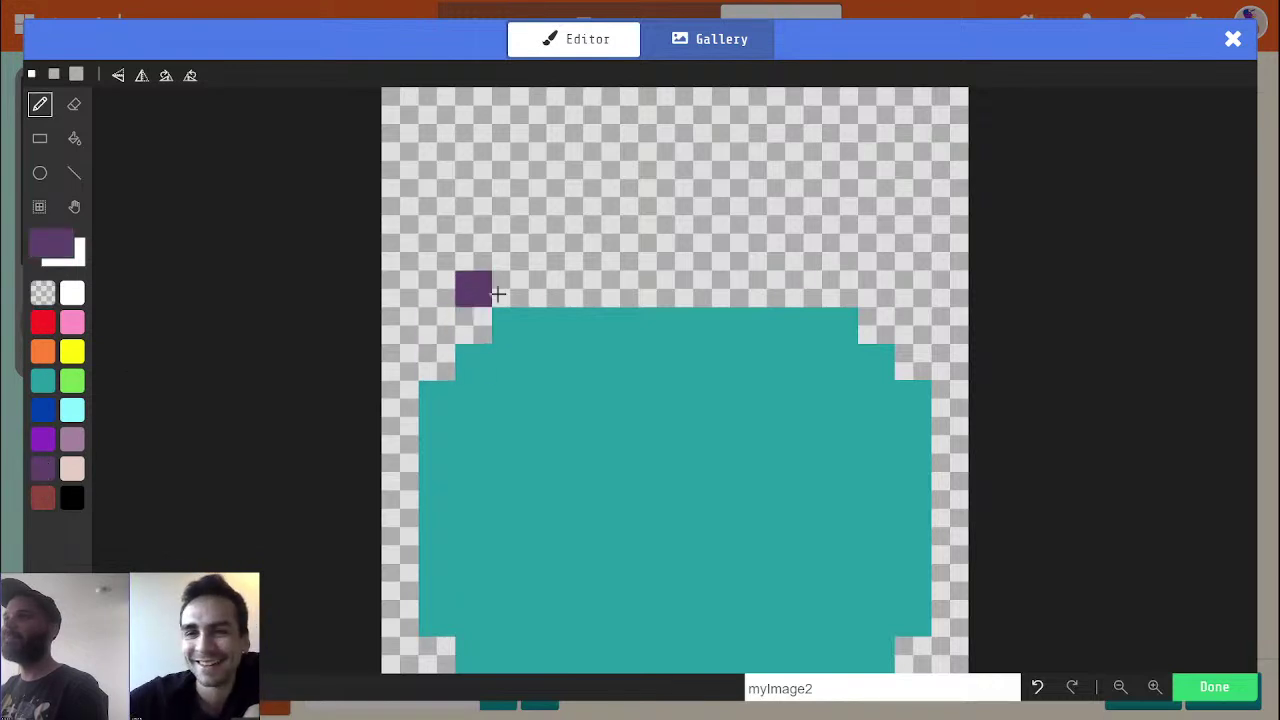
drag(478, 231, 472, 325)
mouse_move(880, 322)
mouse_down()
mouse_move(912, 245)
mouse_move(876, 222)
mouse_up()
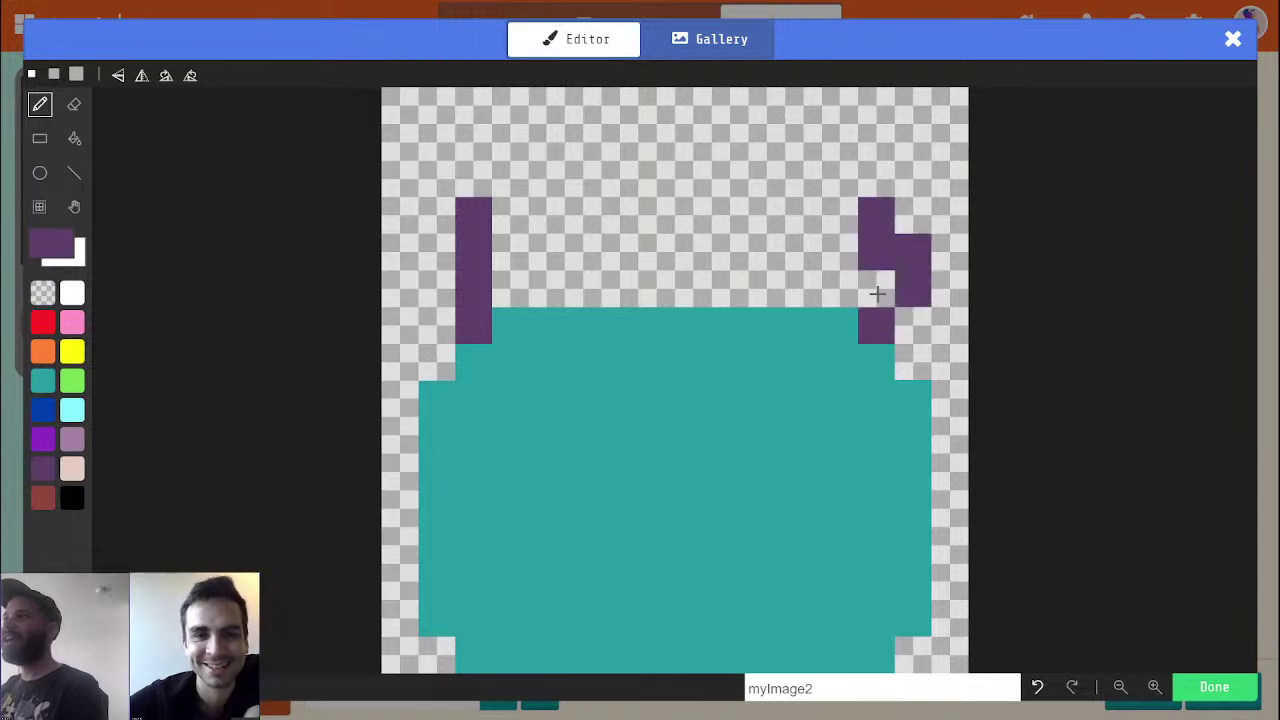
click(877, 285)
key(0)
click(918, 277)
click(886, 220)
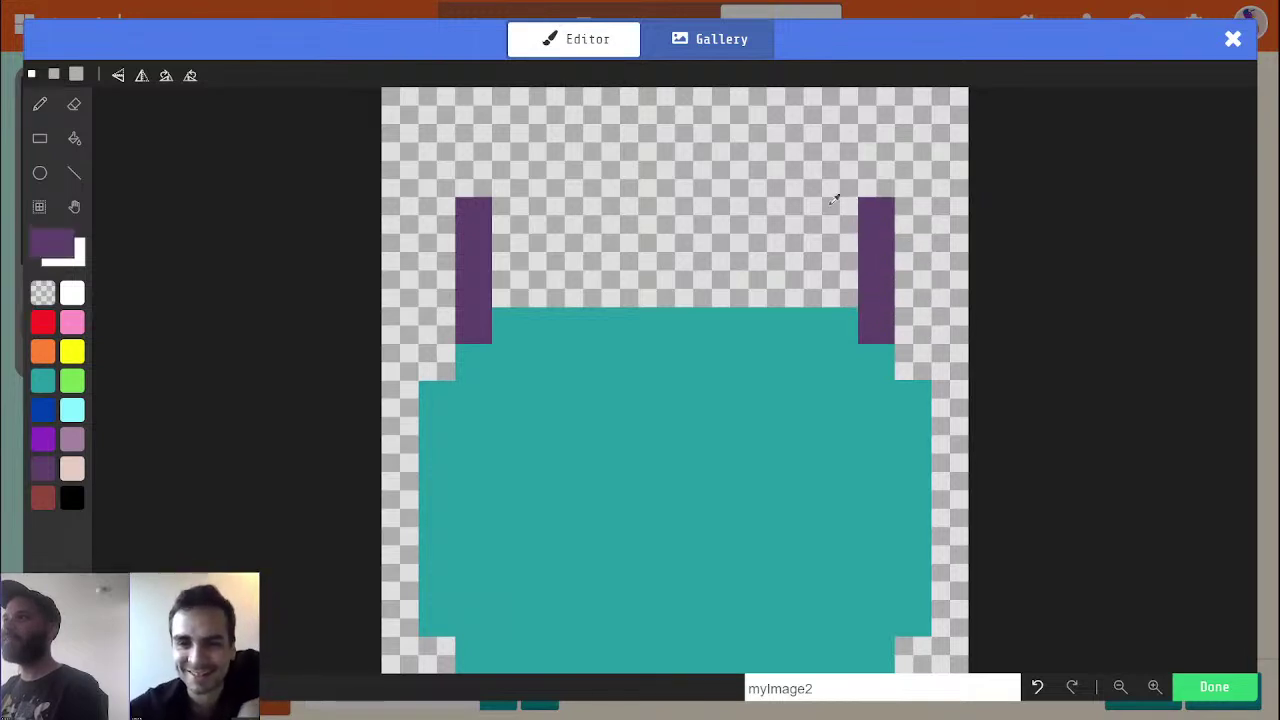
Extend the handle posts up one pixel, join them with a 10-pixel purple top bar, and clear the stray pixels above it
click(473, 178)
mouse_move(515, 135)
mouse_down()
mouse_move(808, 134)
mouse_move(862, 179)
mouse_up()
click(840, 142)
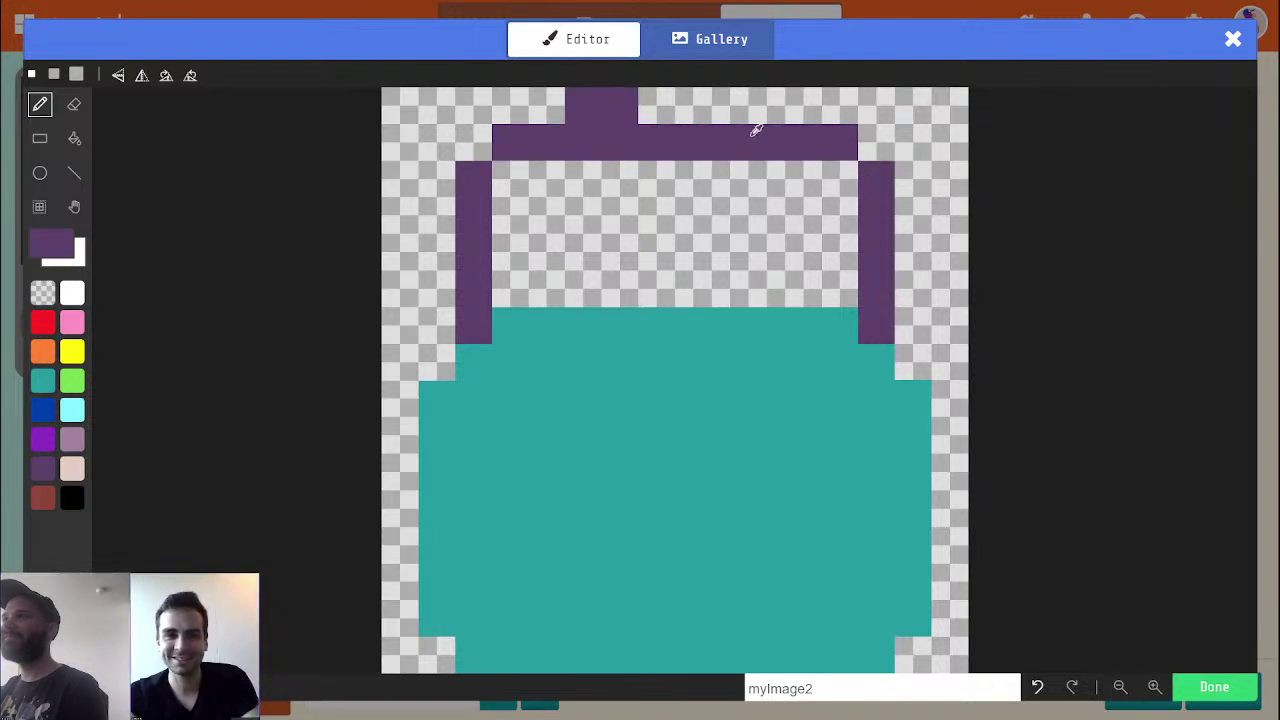
alt+click(681, 104)
drag(625, 105, 575, 108)
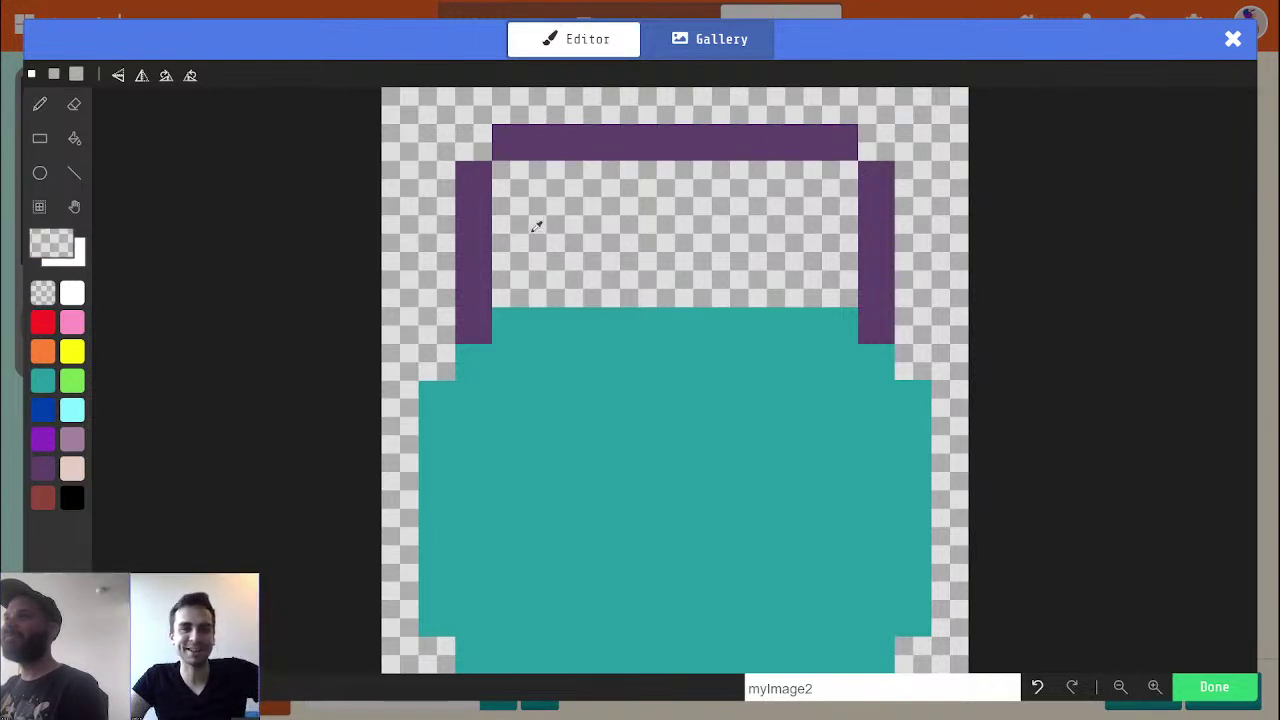
Round both upper corners of the handle by filling the inner corner pixels purple and clearing the outer ones to transparent
alt+click(476, 178)
click(510, 179)
click(840, 179)
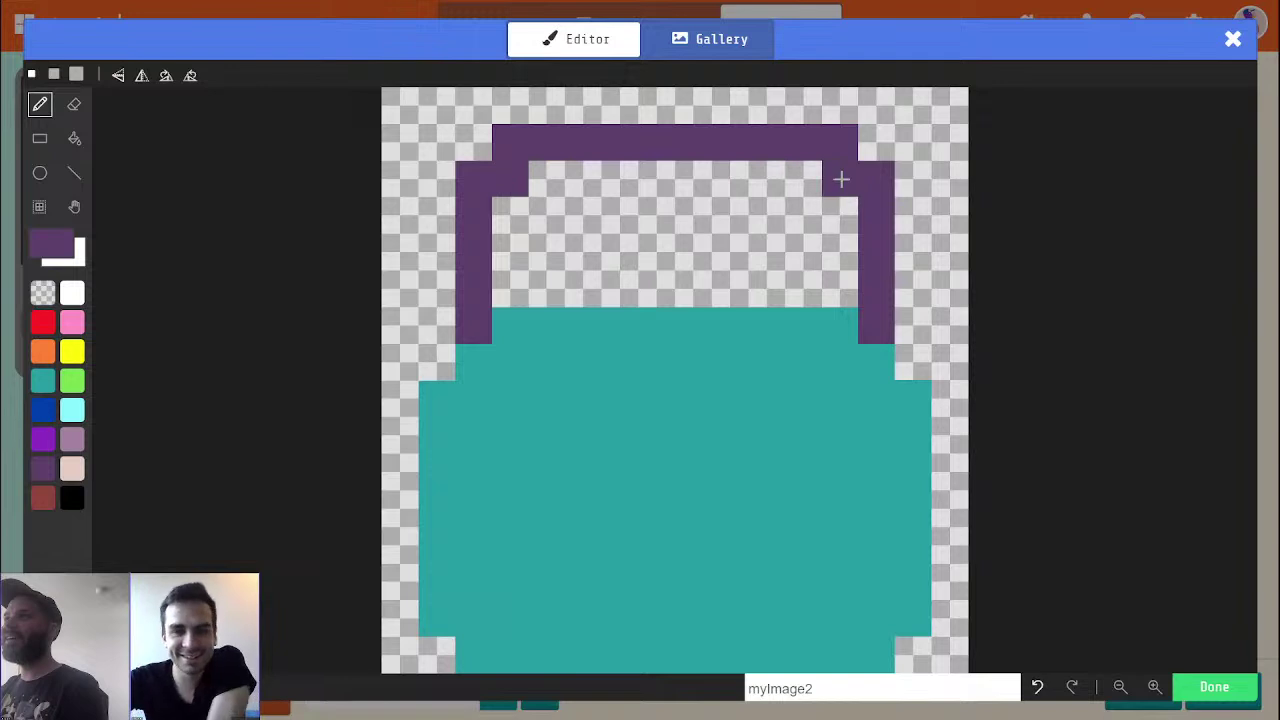
alt+click(943, 206)
click(876, 177)
click(845, 141)
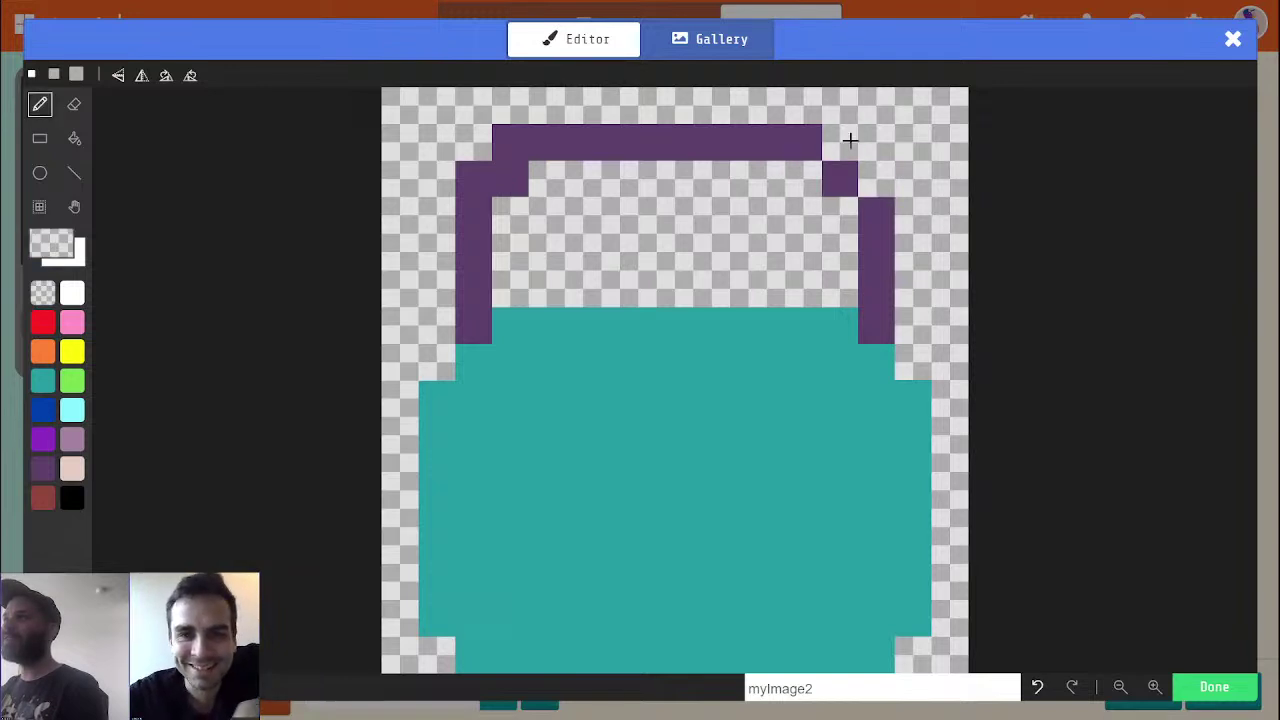
click(475, 179)
click(500, 142)
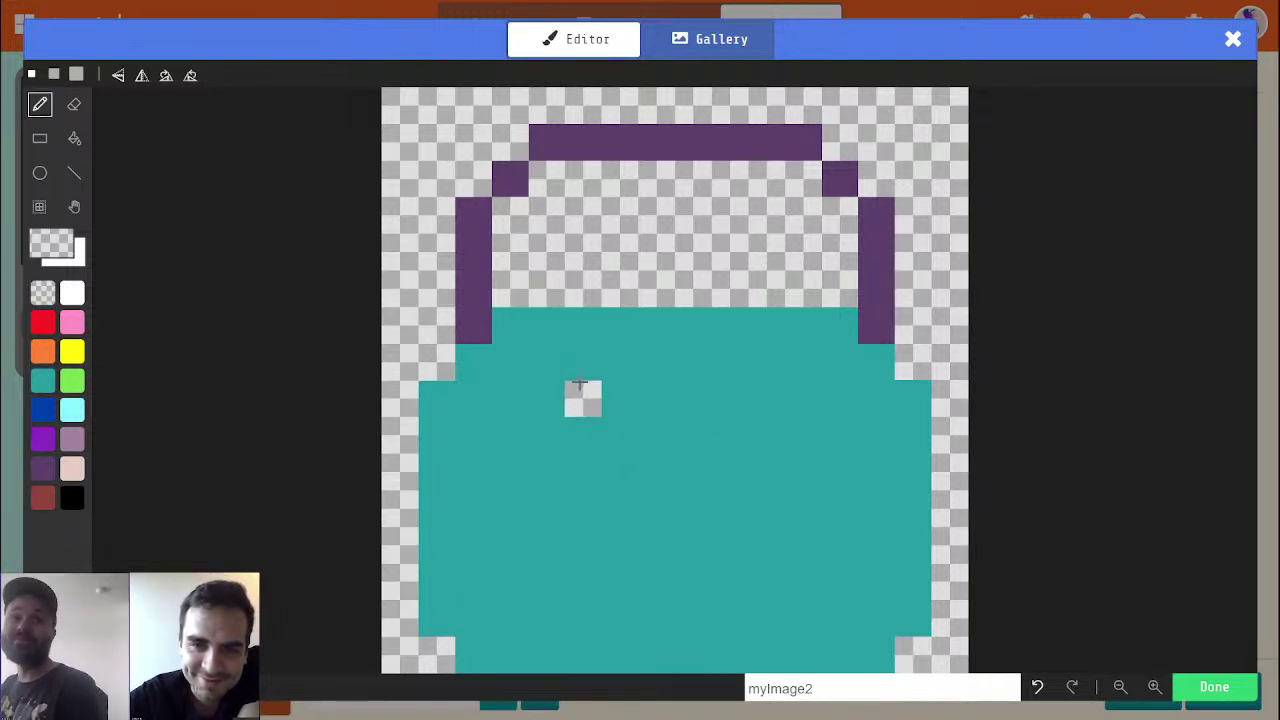
Narrow the kettle by moving its right half one pixel left, and shift the whole drawing one pixel left
click(44, 207)
drag(693, 110, 966, 658)
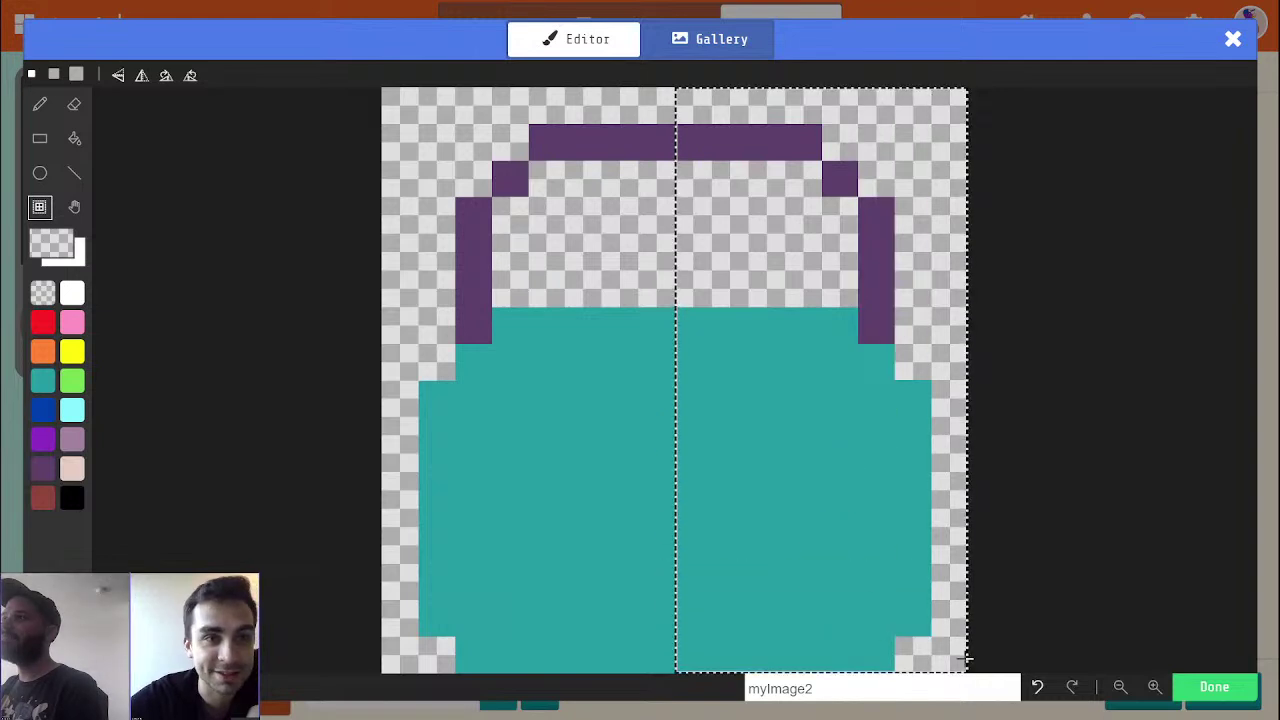
key(Left)
click(1028, 544)
alt+click(876, 475)
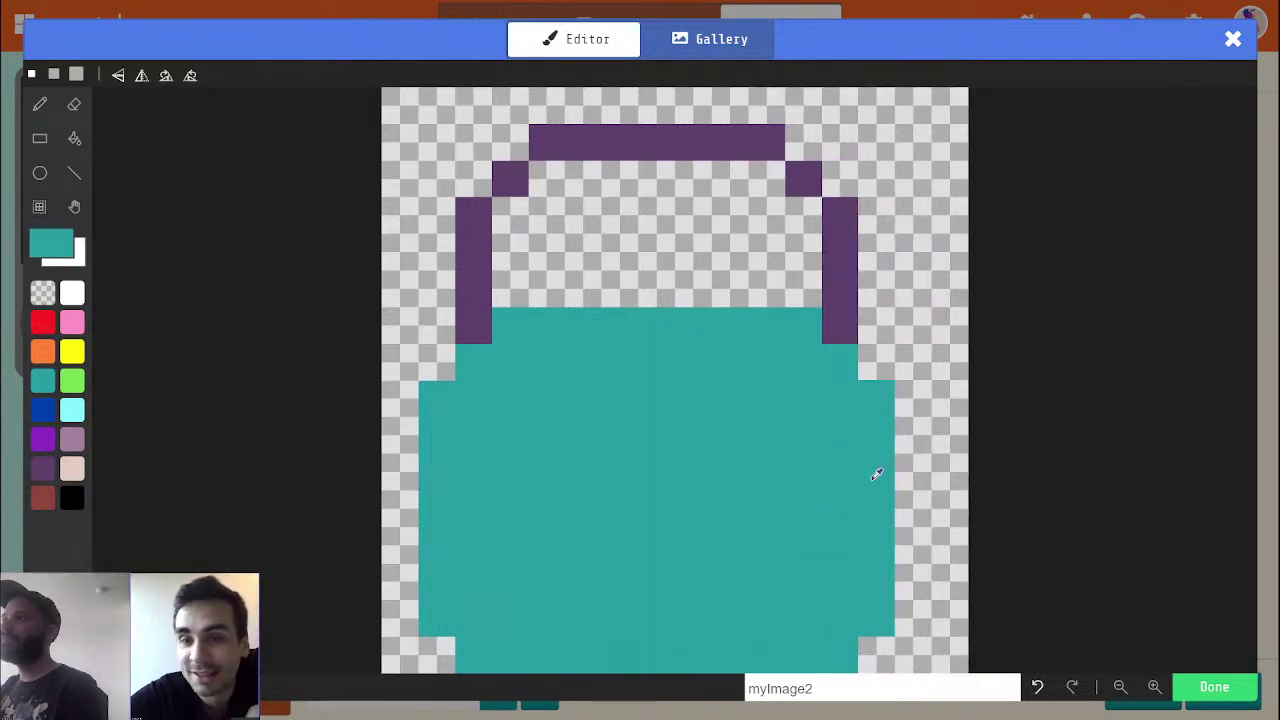
key(ctrl+a)
key(Left)
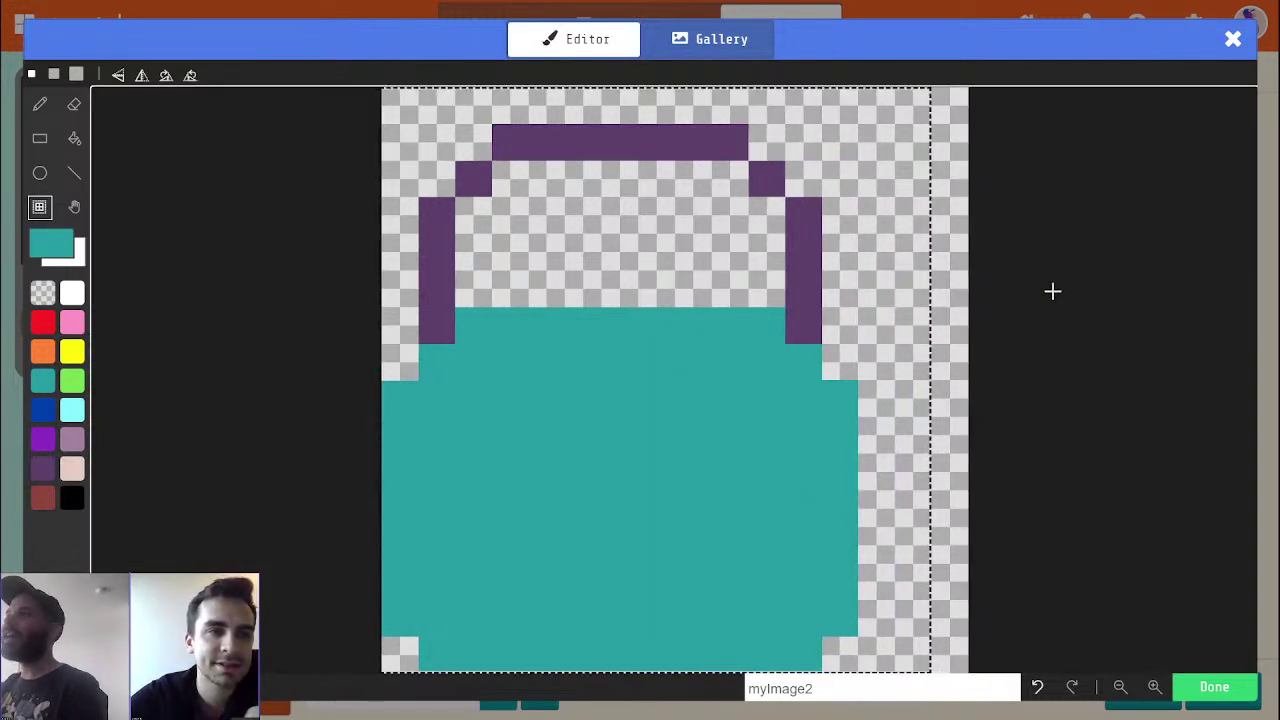
click(1130, 430)
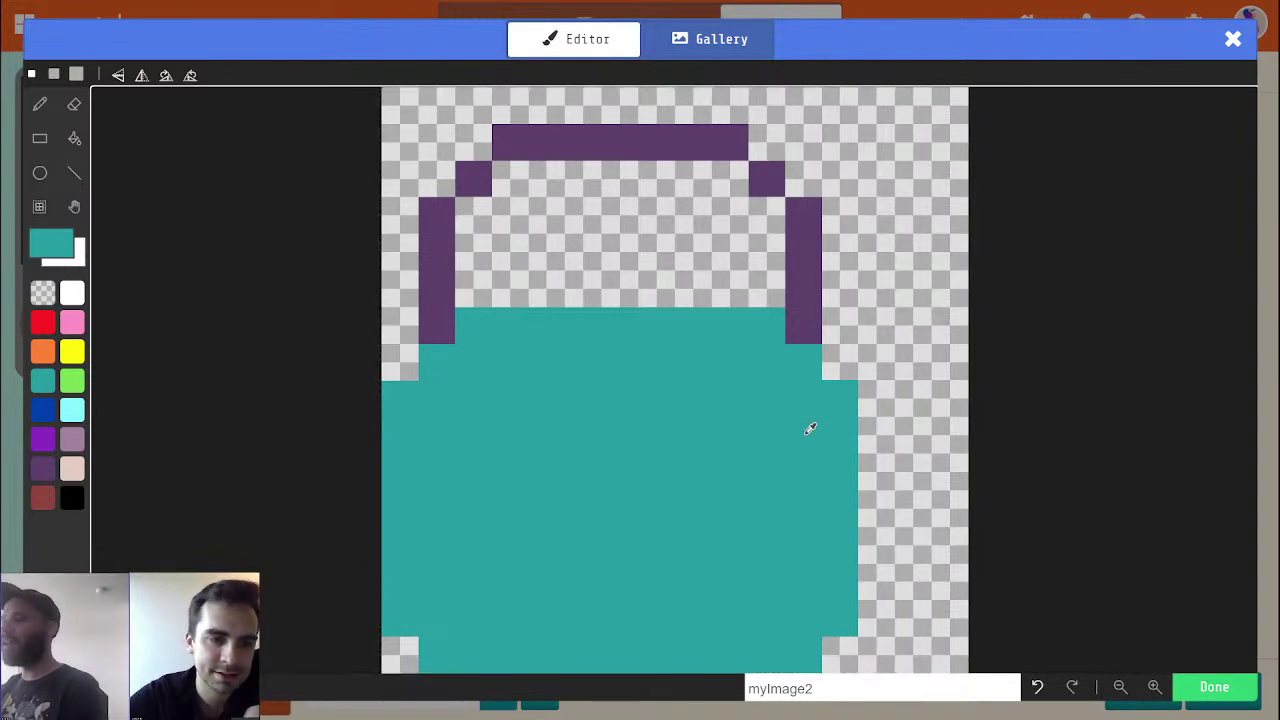
Draw a stepped teal spout rising from the body's right side to the canvas edge and trim its uppermost tip pixel
key(p)
mouse_move(876, 465)
mouse_down()
mouse_move(912, 471)
mouse_move(912, 435)
mouse_move(940, 402)
mouse_up()
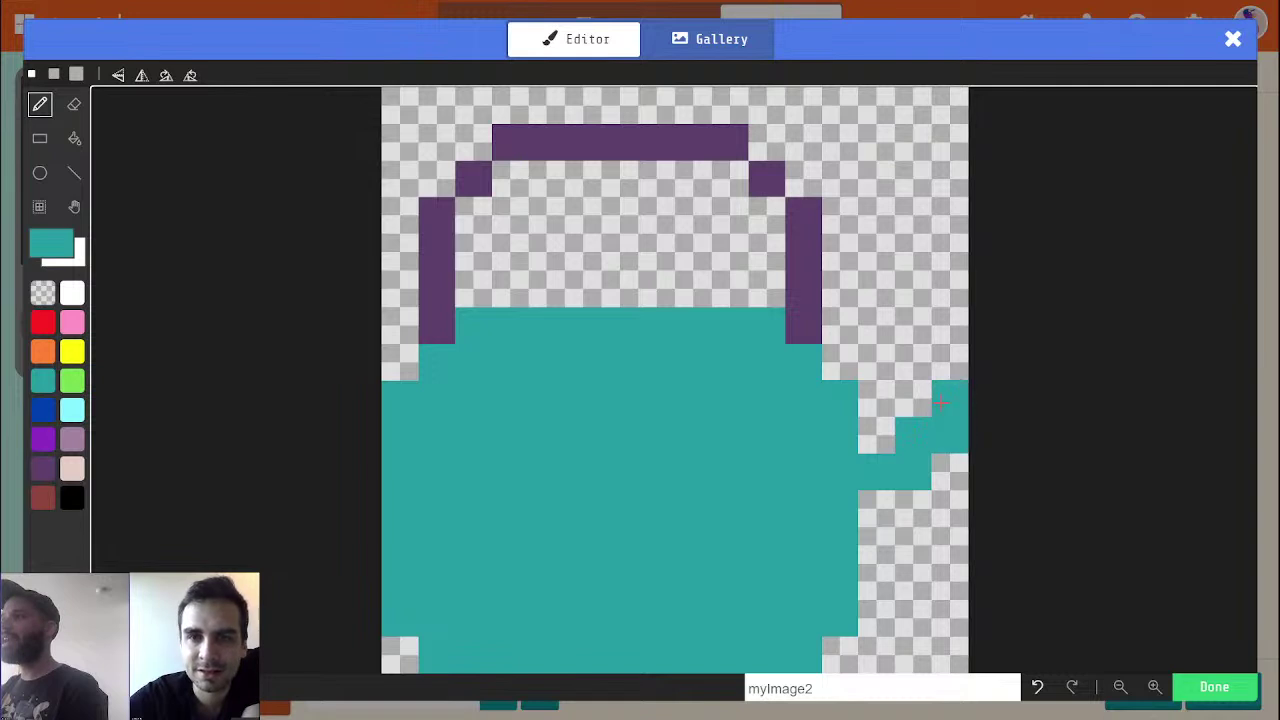
click(877, 500)
key(e)
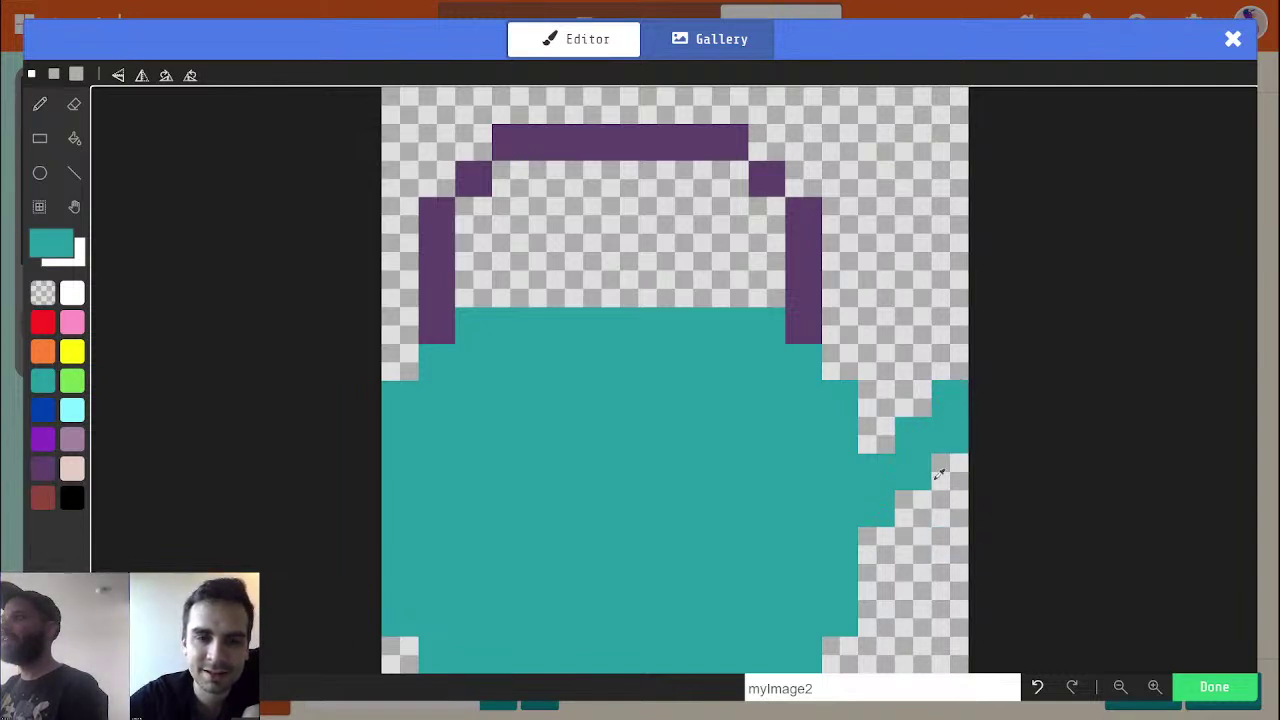
drag(943, 457, 951, 386)
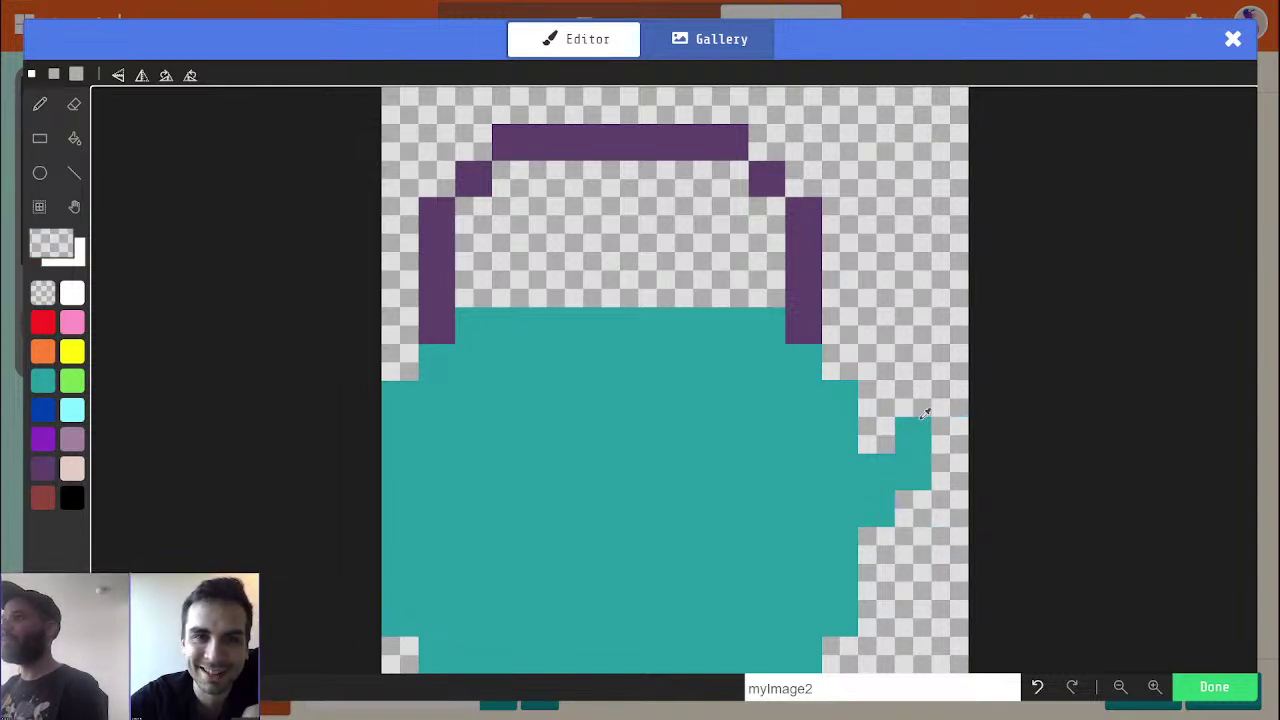
key(ctrl+z)
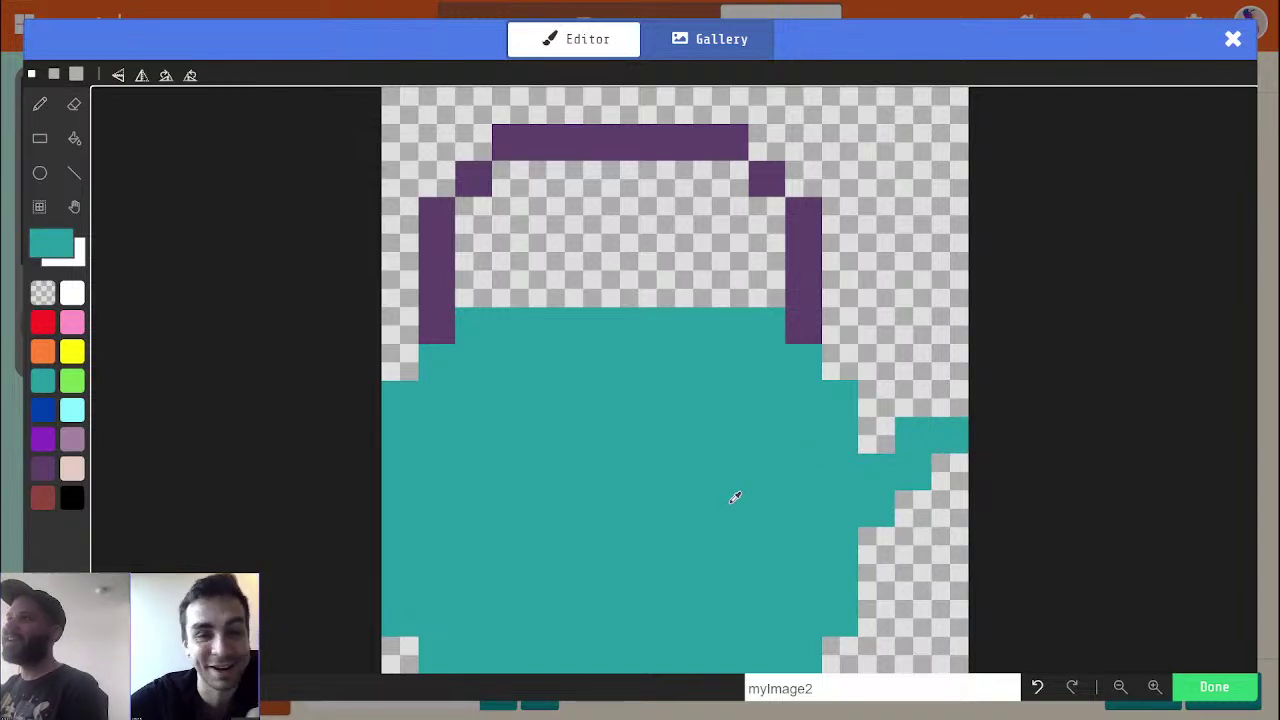
Draw a straight dark blue lid seam 11 pixels wide across the upper part of the body
key(p)
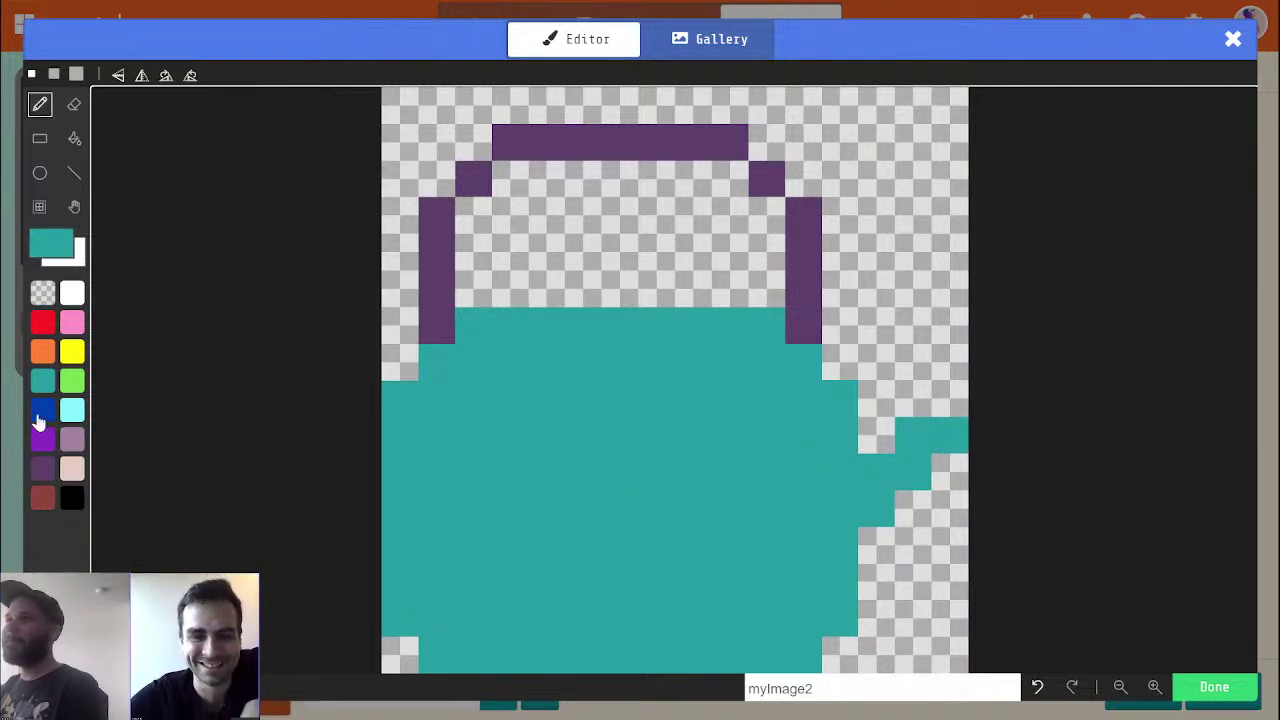
click(40, 420)
click(443, 410)
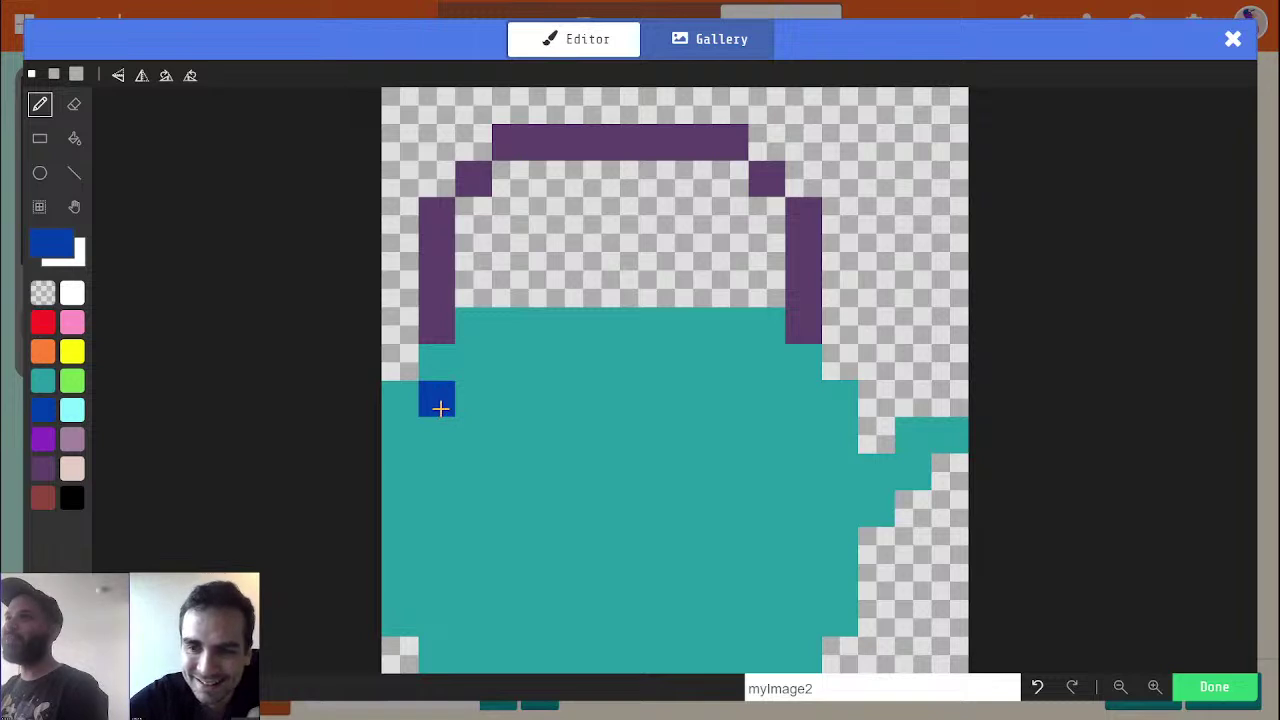
mouse_move(472, 435)
mouse_down()
mouse_move(709, 438)
mouse_move(771, 431)
mouse_move(820, 397)
mouse_up()
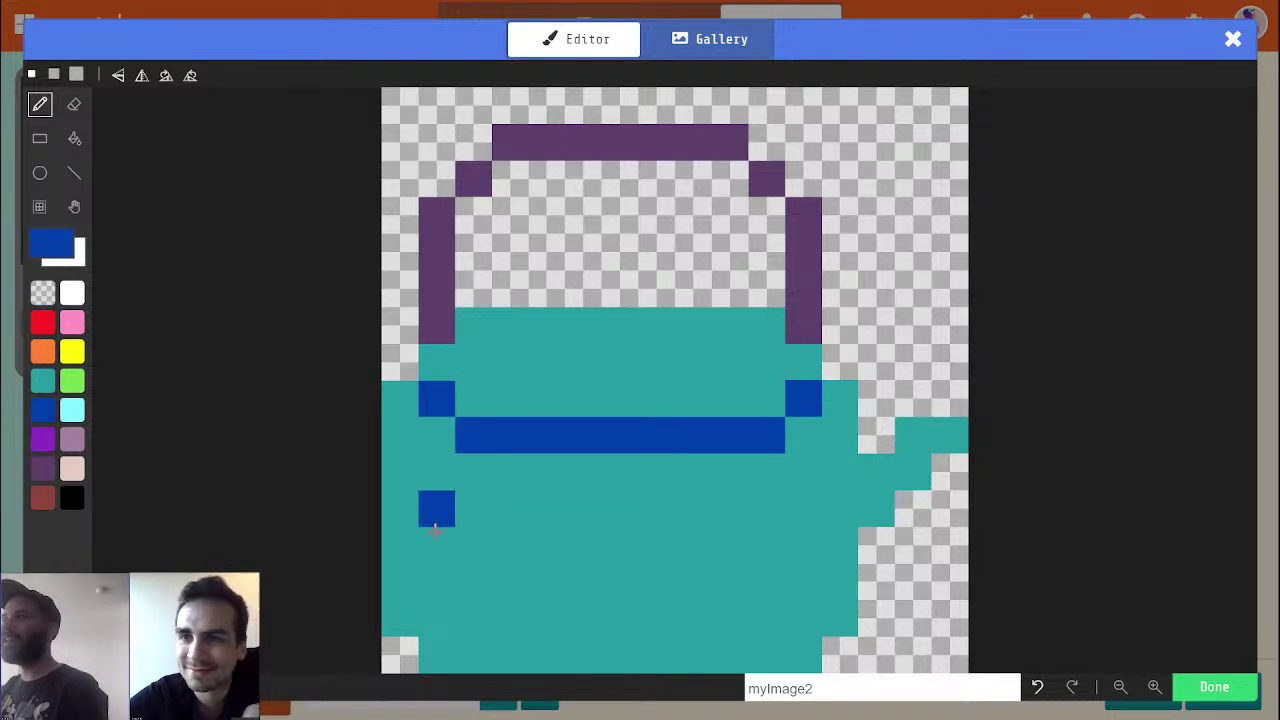
mouse_move(477, 400)
mouse_down()
mouse_move(705, 420)
mouse_move(771, 400)
mouse_move(462, 436)
mouse_up()
alt+click(814, 420)
click(635, 385)
key(ctrl+z)
Narrow the lid's top row by clearing one pixel at each end to transparent
alt+click(480, 294)
click(470, 325)
click(735, 326)
key(ctrl+z)
click(755, 327)
alt+click(527, 331)
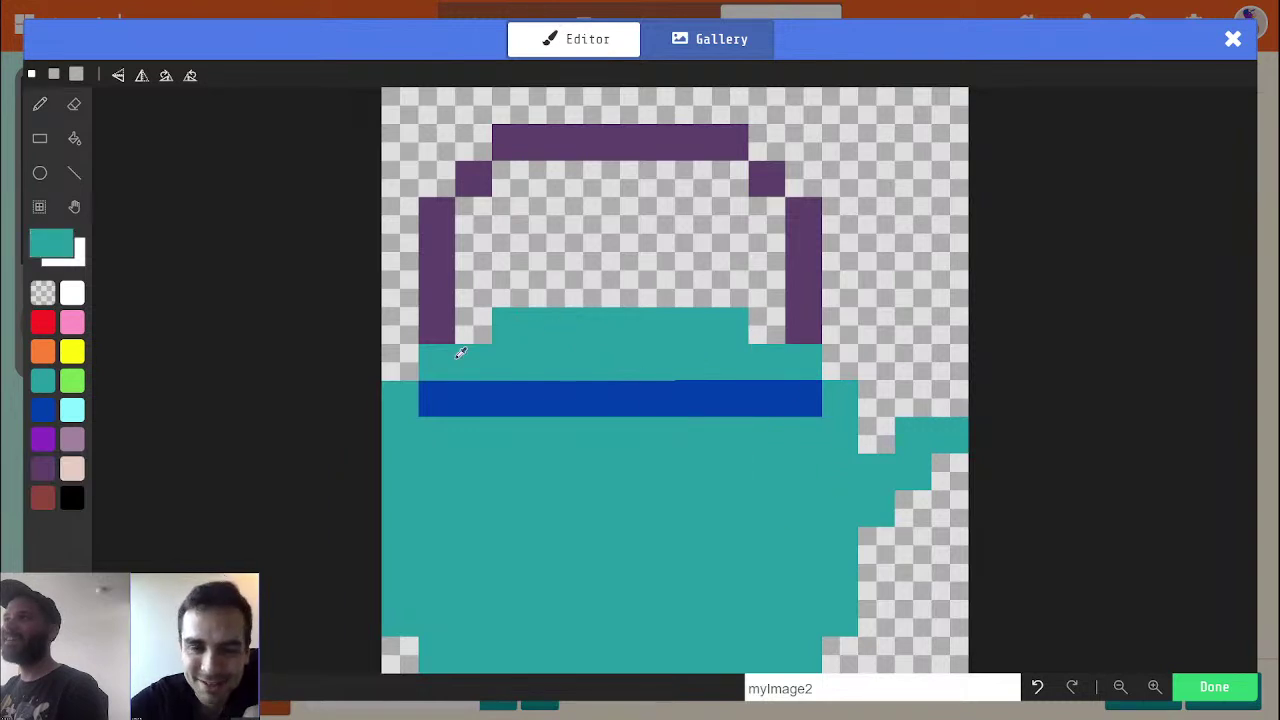
Add a dark blue lid knob 3 pixels wide and 2 pixels high with a teal pixel in its lower centre
alt+click(536, 387)
mouse_move(584, 287)
mouse_down()
mouse_move(600, 257)
mouse_move(646, 257)
mouse_move(654, 286)
mouse_move(619, 340)
mouse_up()
alt+click(619, 340)
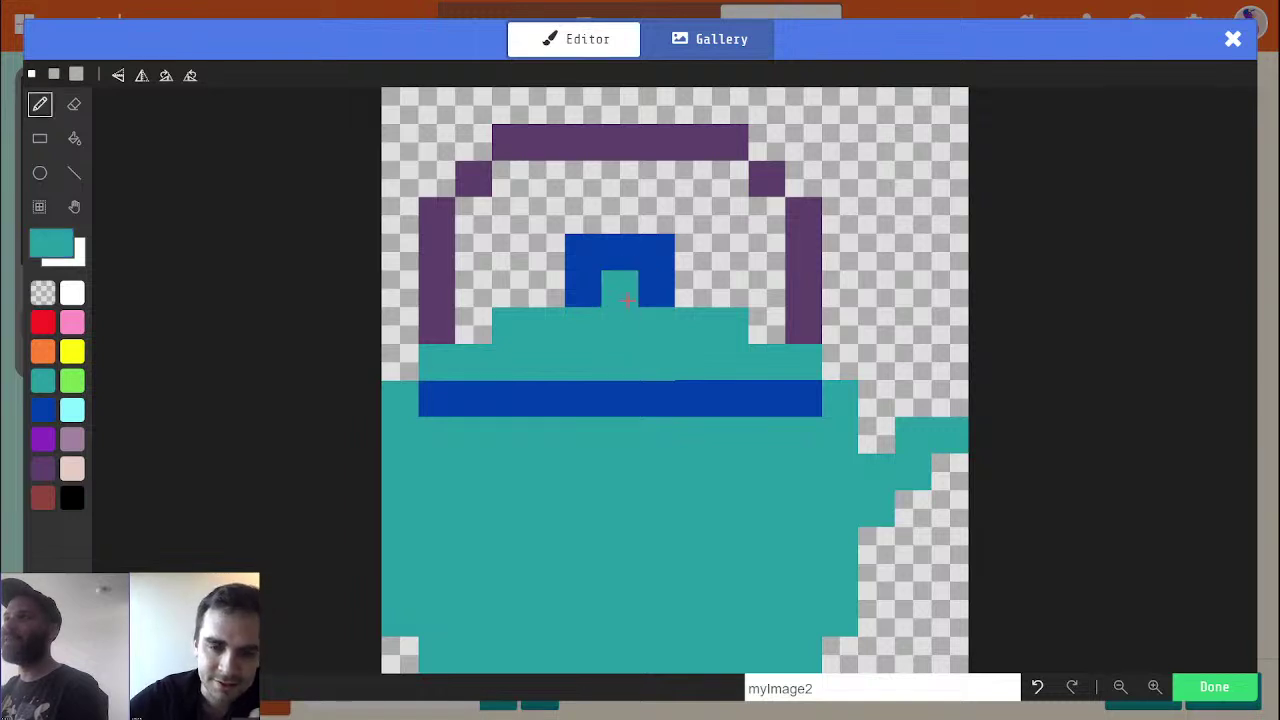
key(alt)
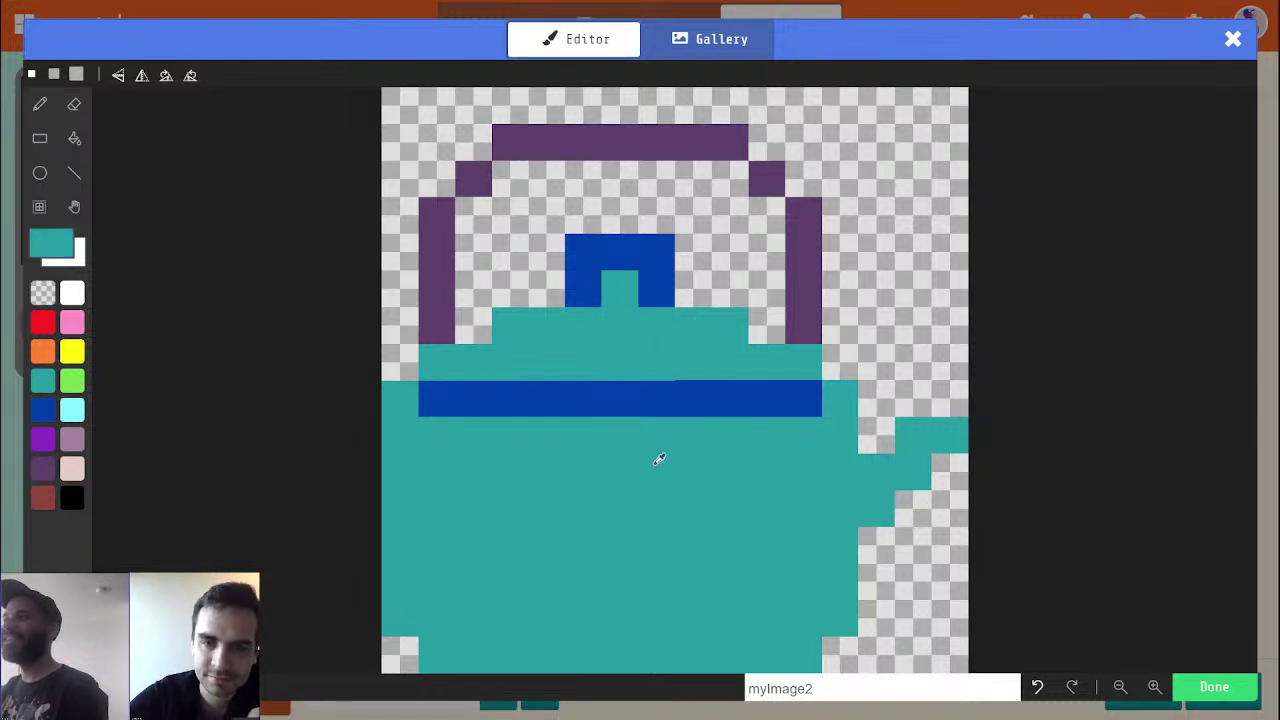
Colour the spout's tip pixel dark blue and lower the lid seam's middle 9 pixels by one row to curve it
alt+click(777, 396)
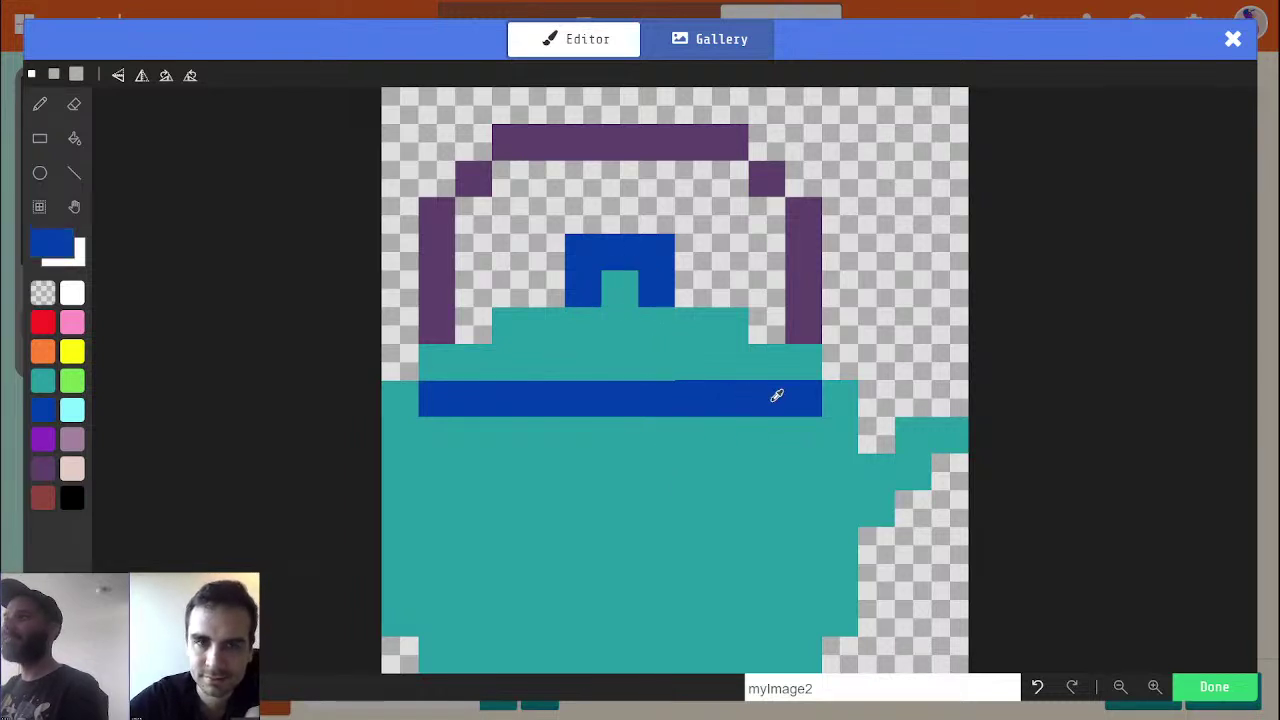
click(949, 433)
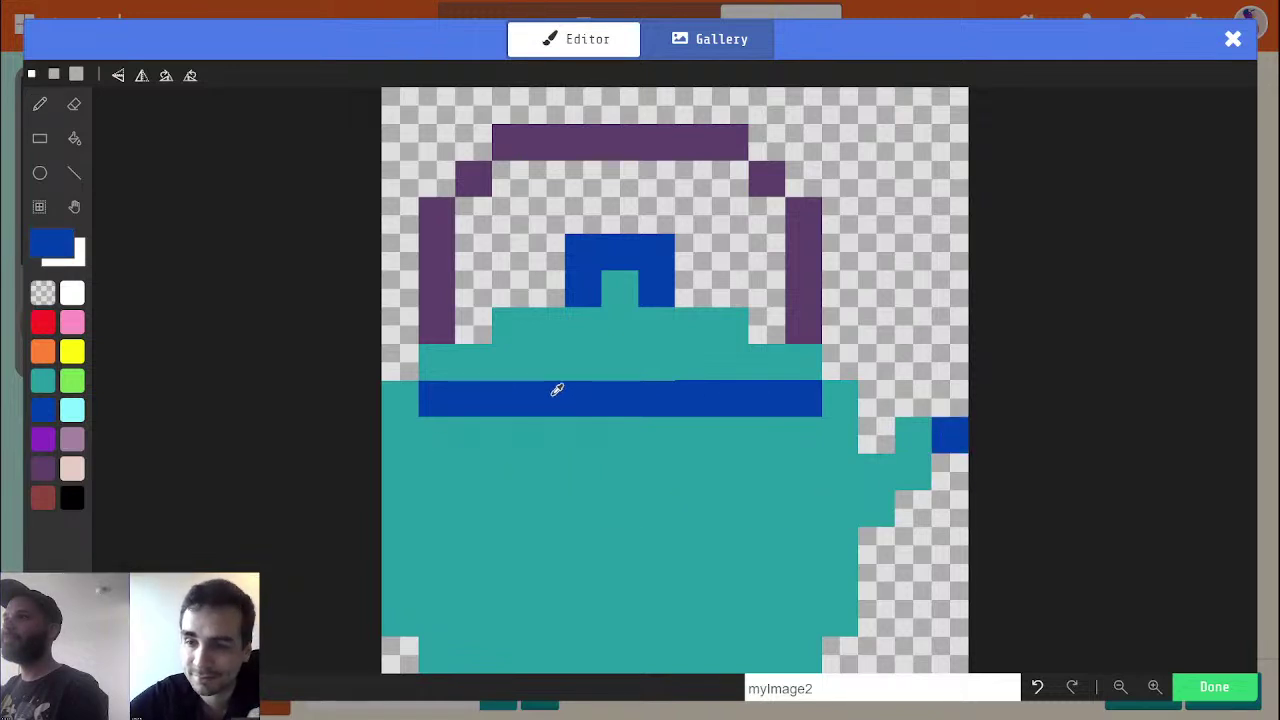
drag(505, 435, 768, 427)
mouse_move(546, 429)
mouse_down()
mouse_move(472, 430)
mouse_move(751, 402)
mouse_up()
alt+click(474, 376)
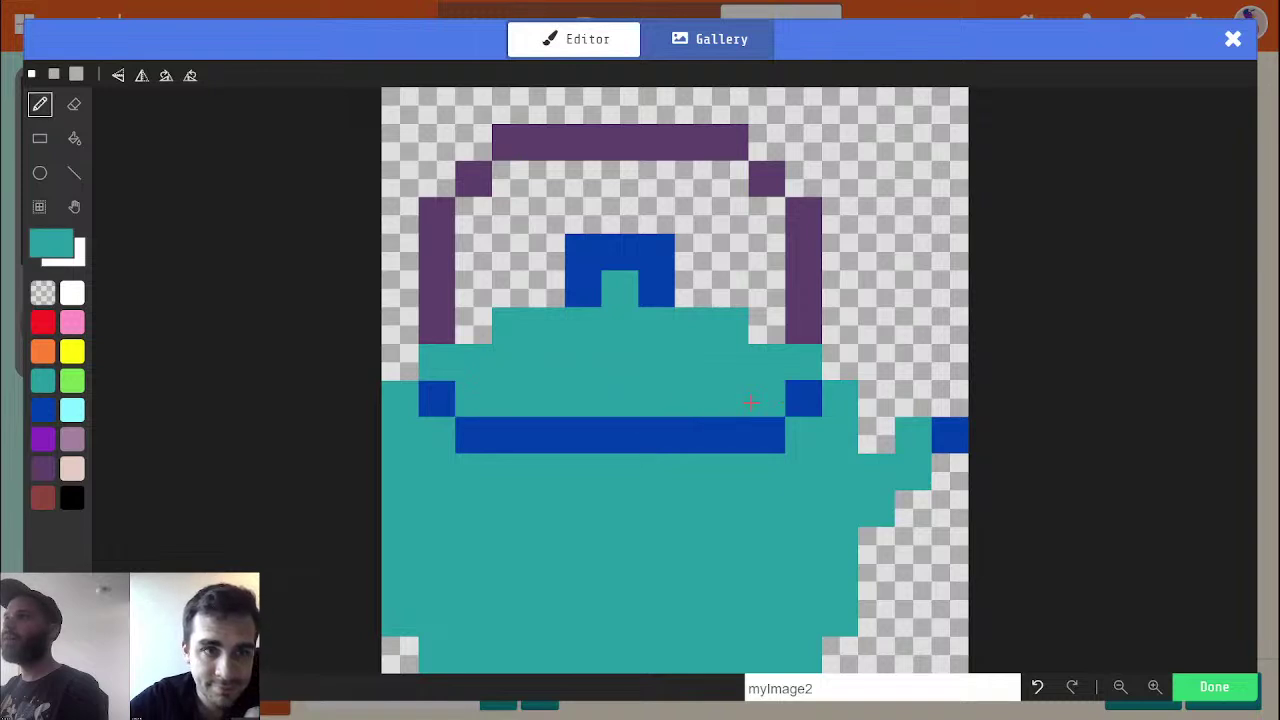
Round the body's two bottom corners by clearing two more pixels on each side to transparent
key(alt)
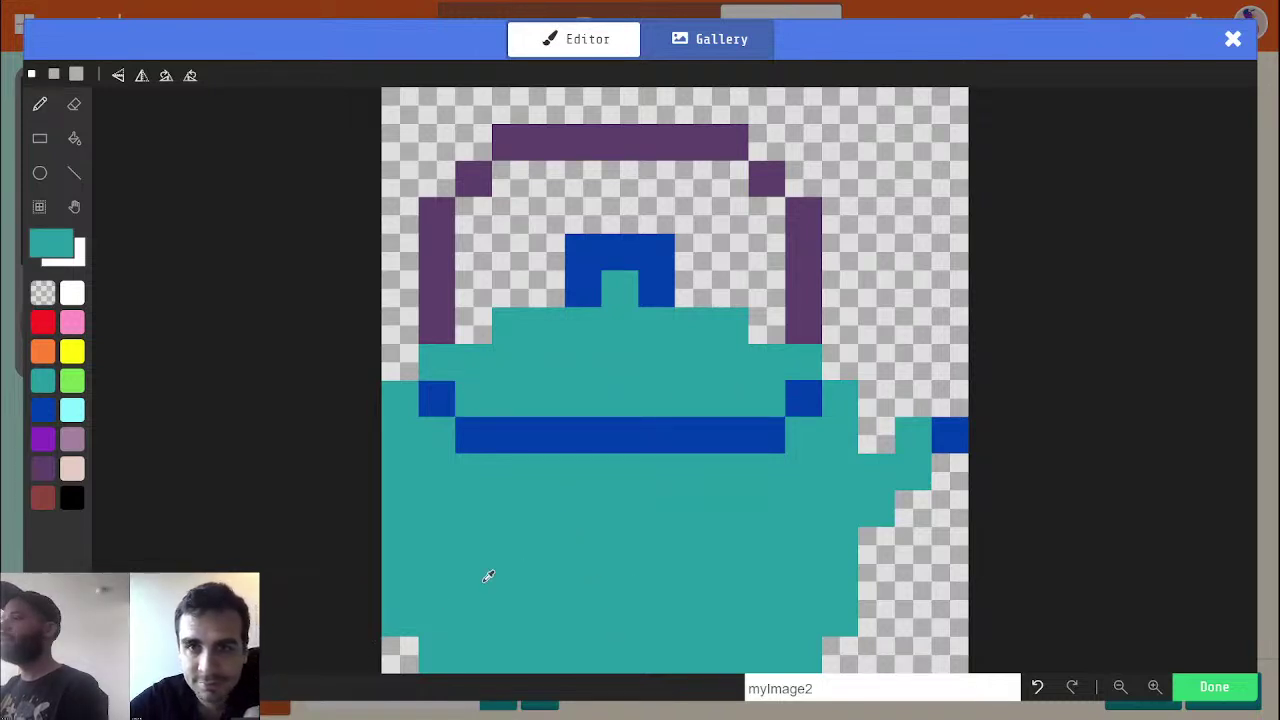
alt+click(400, 651)
click(400, 618)
click(818, 655)
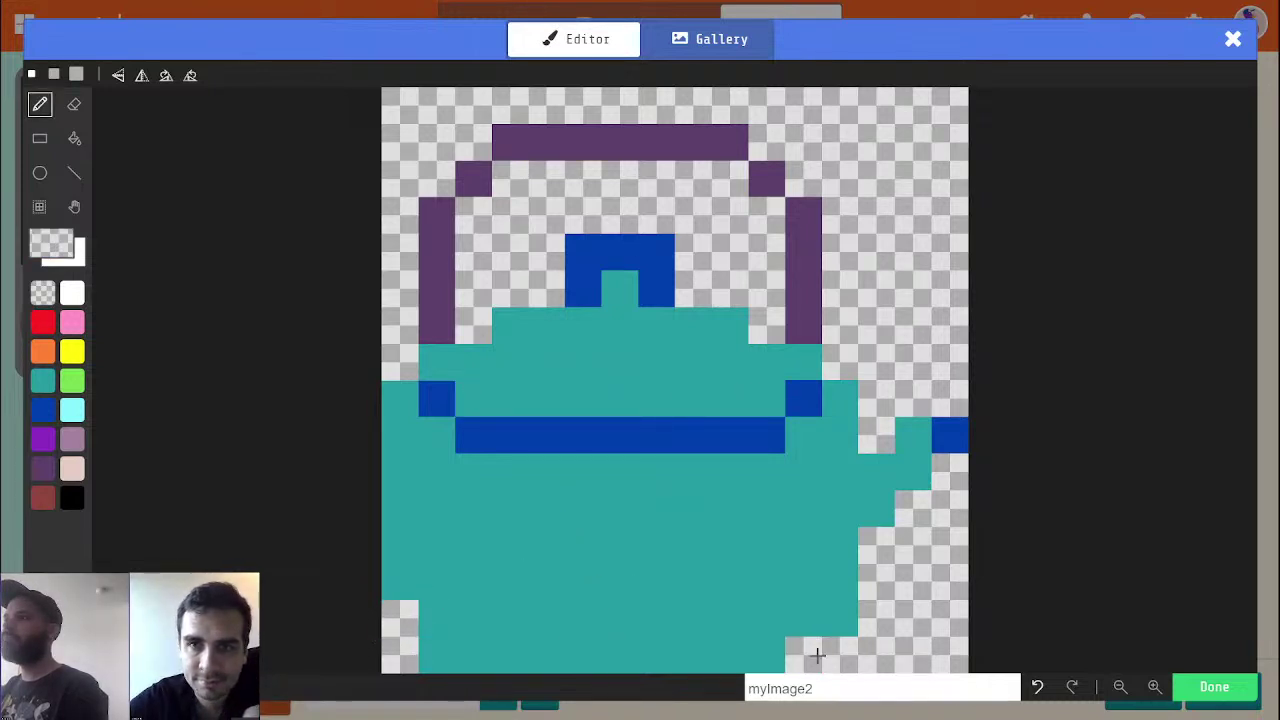
click(839, 618)
click(437, 655)
click(619, 581)
key(ctrl+z)
Shrink the purple handle by moving each post one pixel inward and the top bar one pixel down
scroll(572, 557, down, 4)
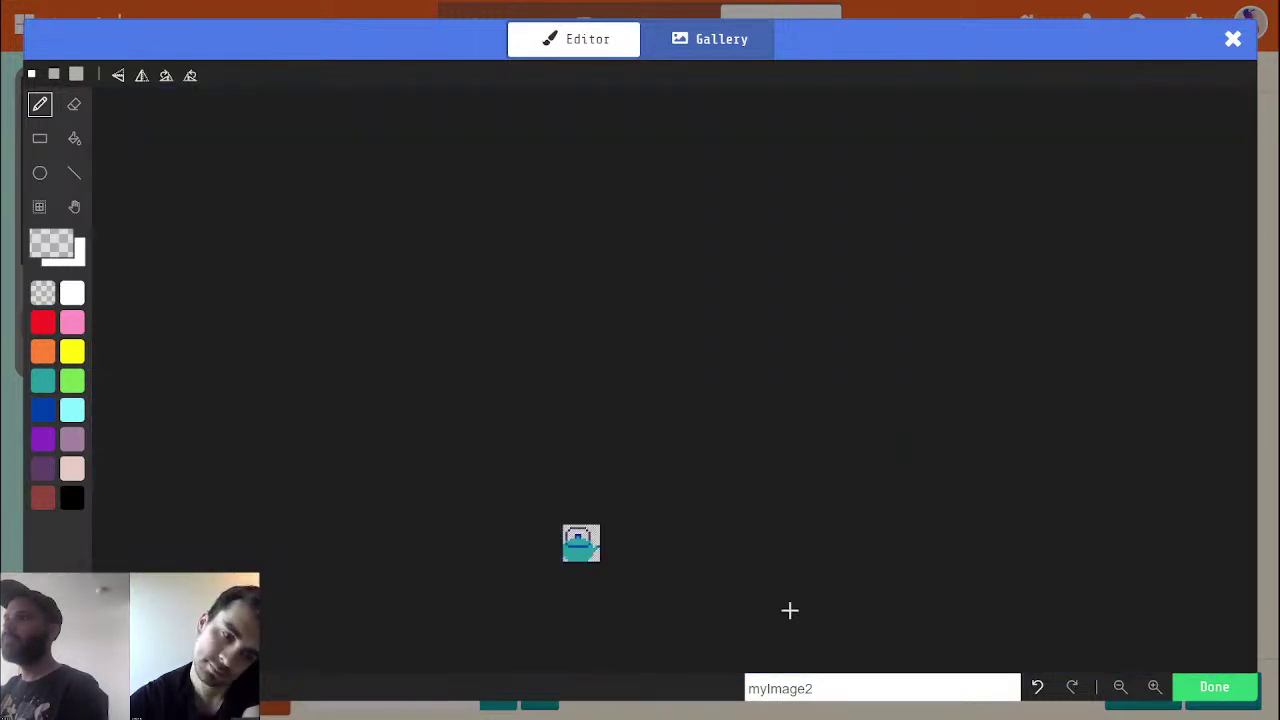
scroll(603, 563, up, 4)
drag(349, 403, 491, 406)
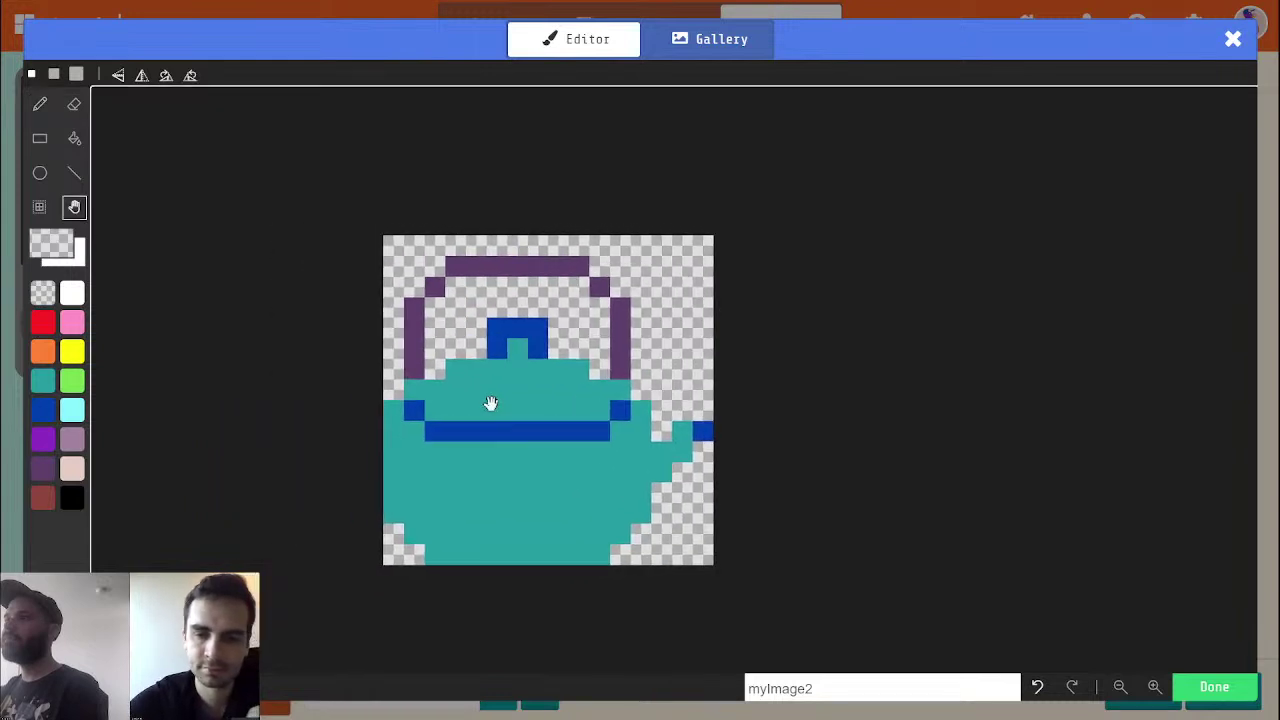
alt+click(414, 356)
click(434, 368)
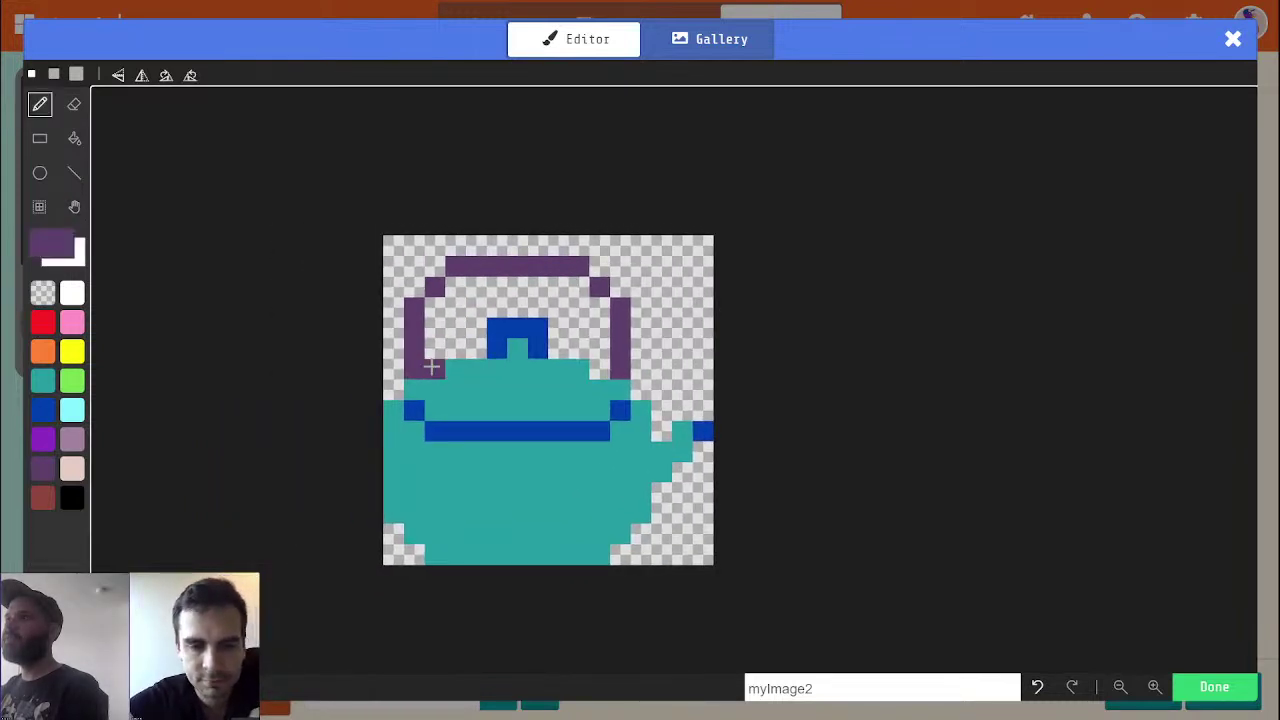
drag(437, 333, 445, 312)
mouse_move(600, 368)
mouse_down()
mouse_move(607, 317)
mouse_move(567, 290)
mouse_move(460, 289)
mouse_move(414, 312)
mouse_move(416, 372)
mouse_move(440, 288)
mouse_move(510, 266)
mouse_move(603, 261)
mouse_move(620, 312)
mouse_move(610, 365)
mouse_up()
alt+click(416, 287)
key(alt)
alt+click(487, 285)
click(435, 308)
click(455, 288)
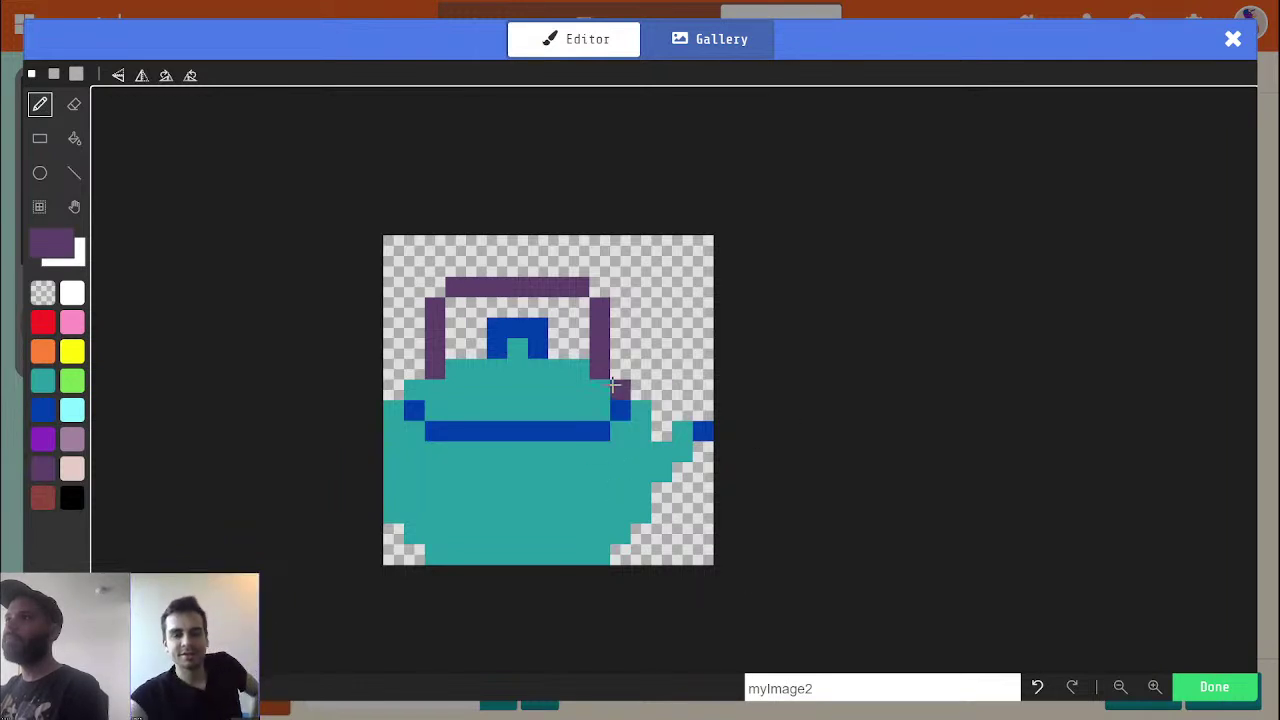
click(703, 390)
key(ctrl+z)
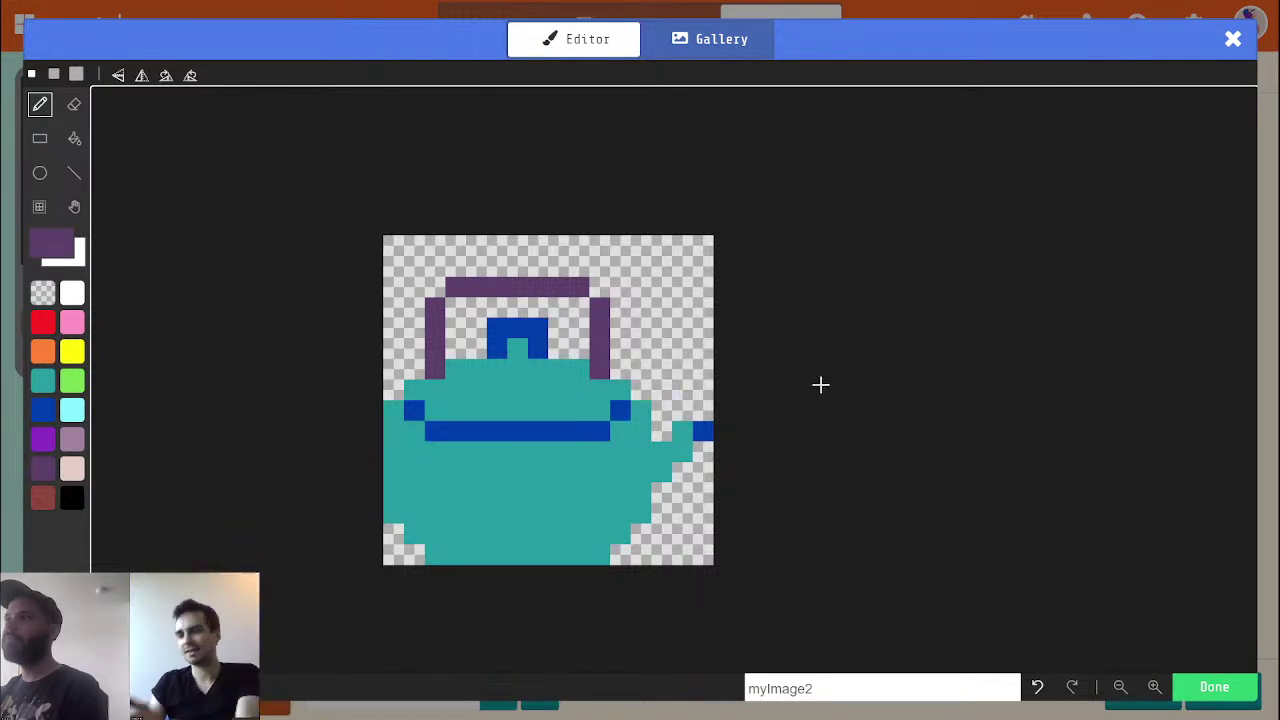
key(alt)
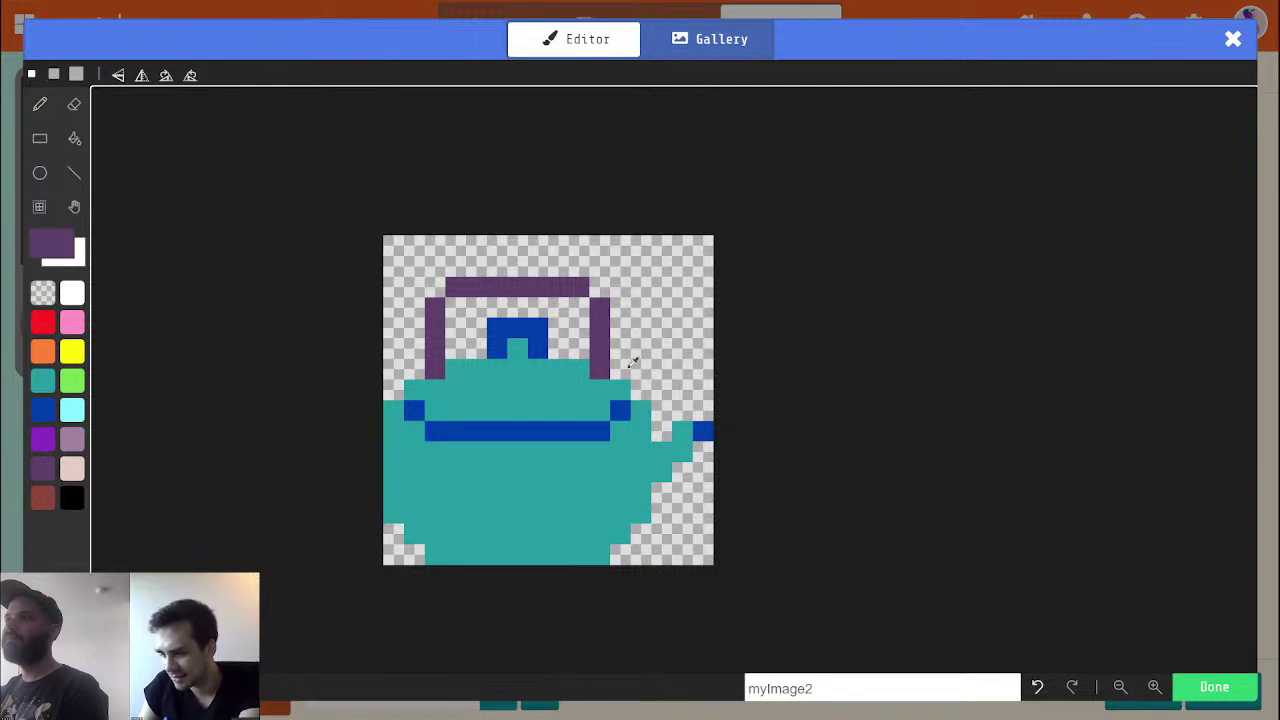
key(alt)
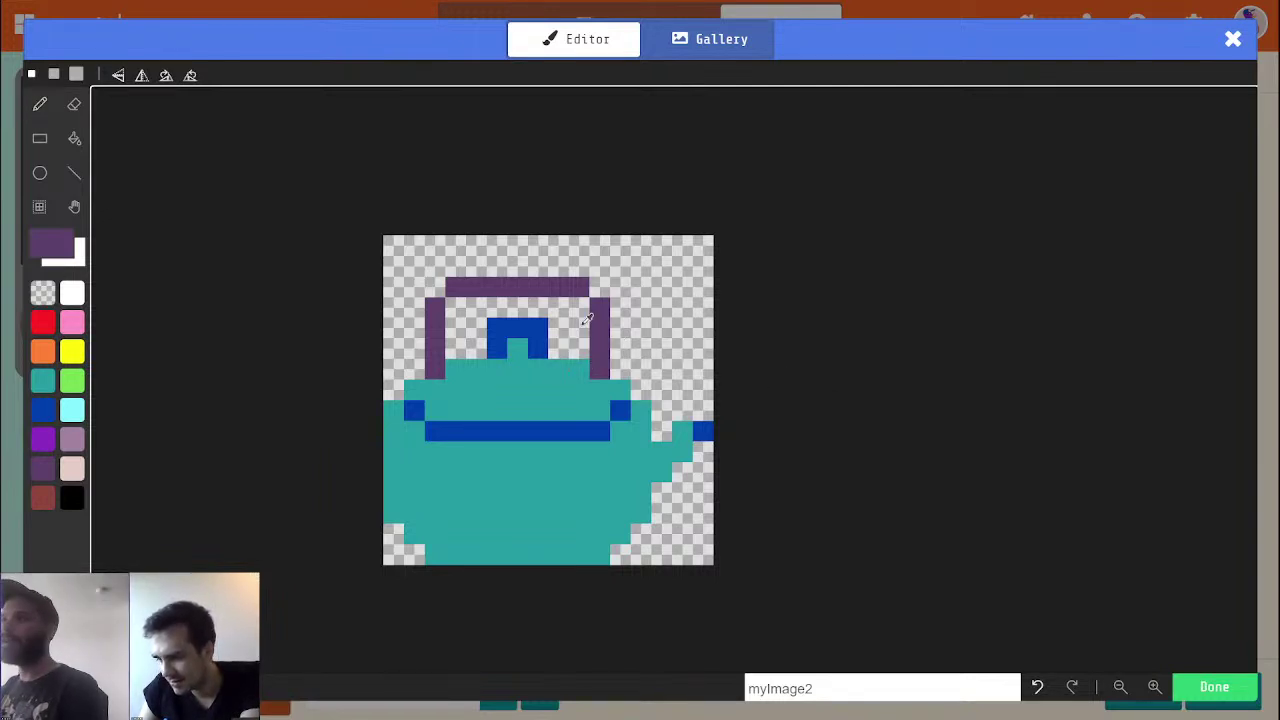
Try raising the spout's dark blue tip by one pixel and thickening the spout's end with extra teal pixels
alt+click(567, 388)
key(alt)
key(alt)
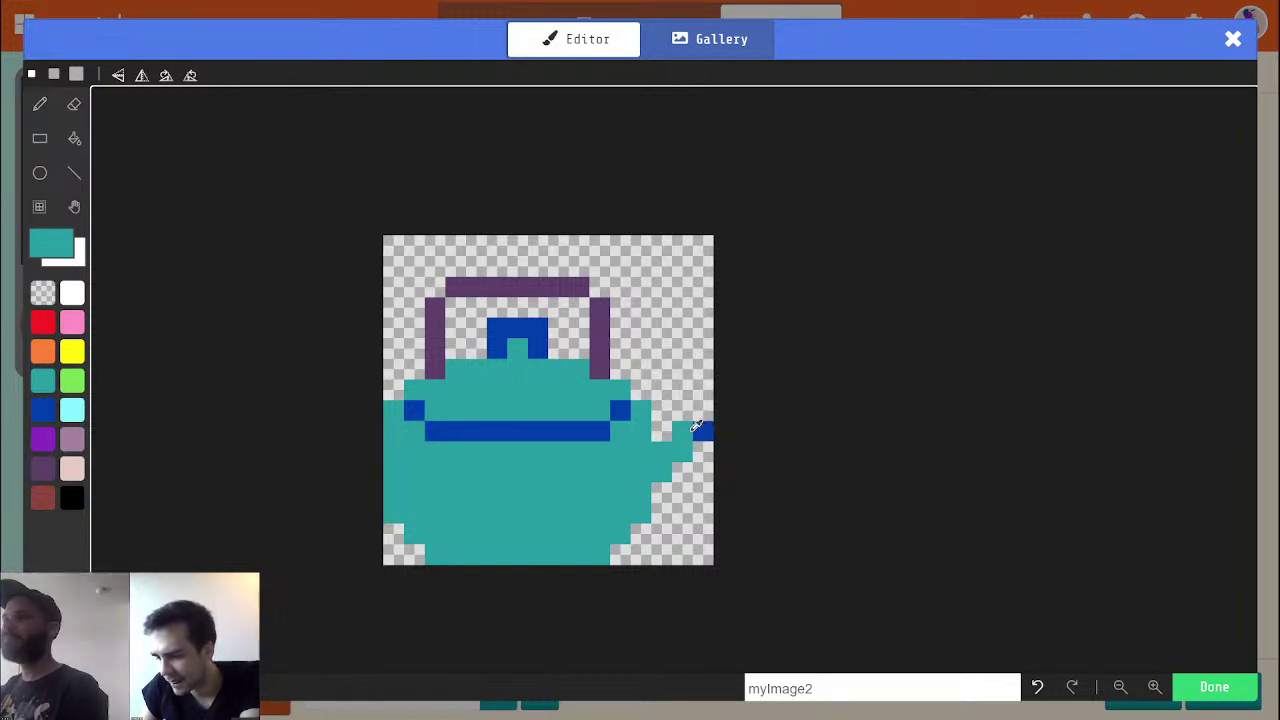
key(alt)
click(686, 412)
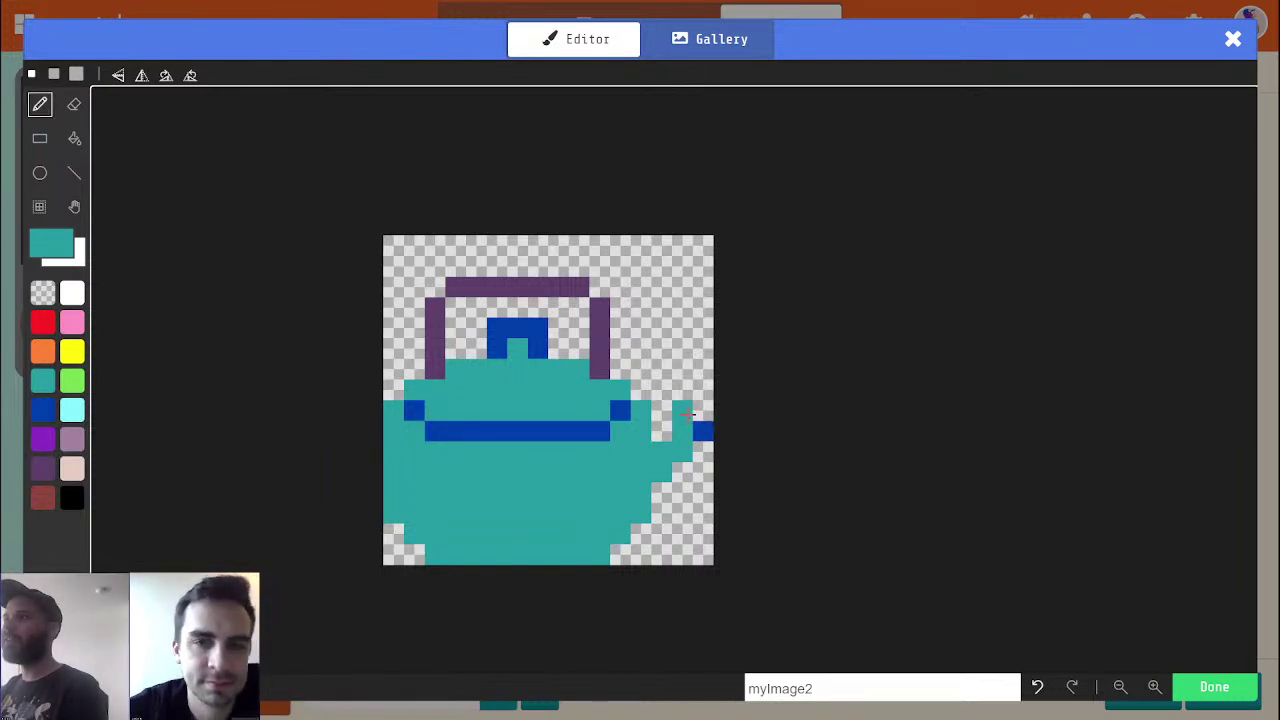
alt+click(702, 430)
click(702, 410)
alt+click(688, 422)
click(702, 430)
key(alt)
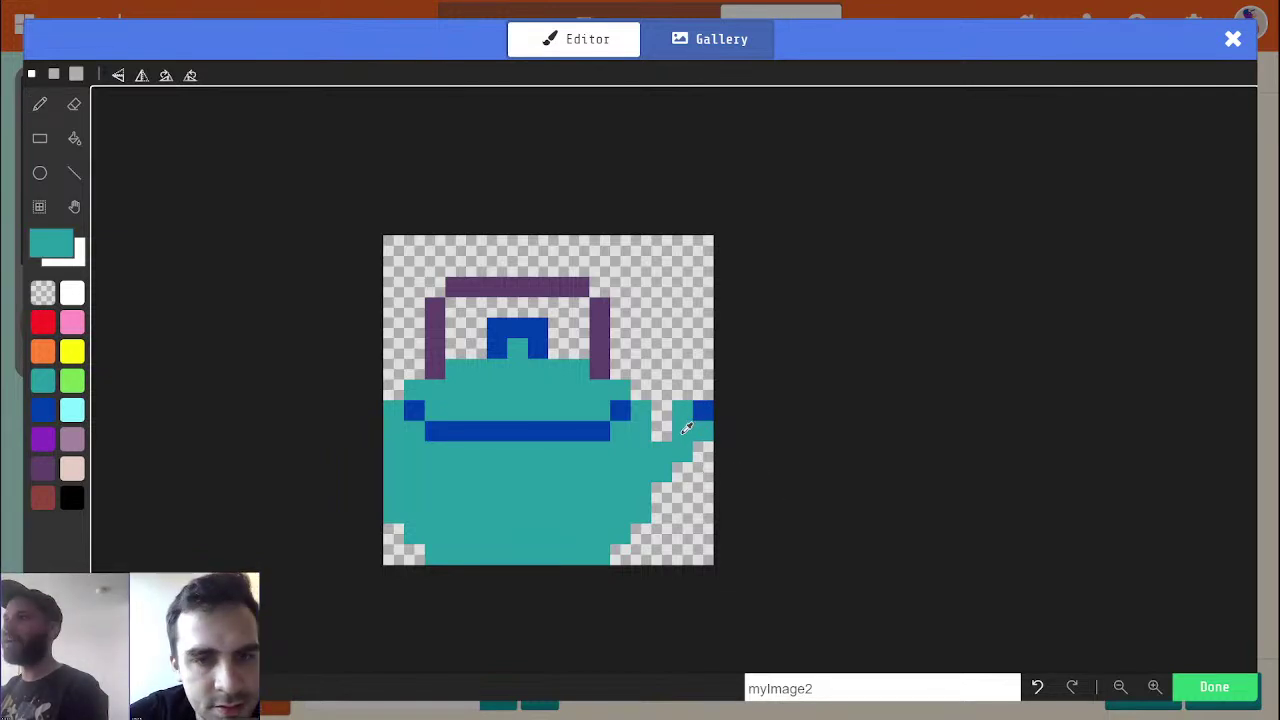
click(702, 452)
click(681, 467)
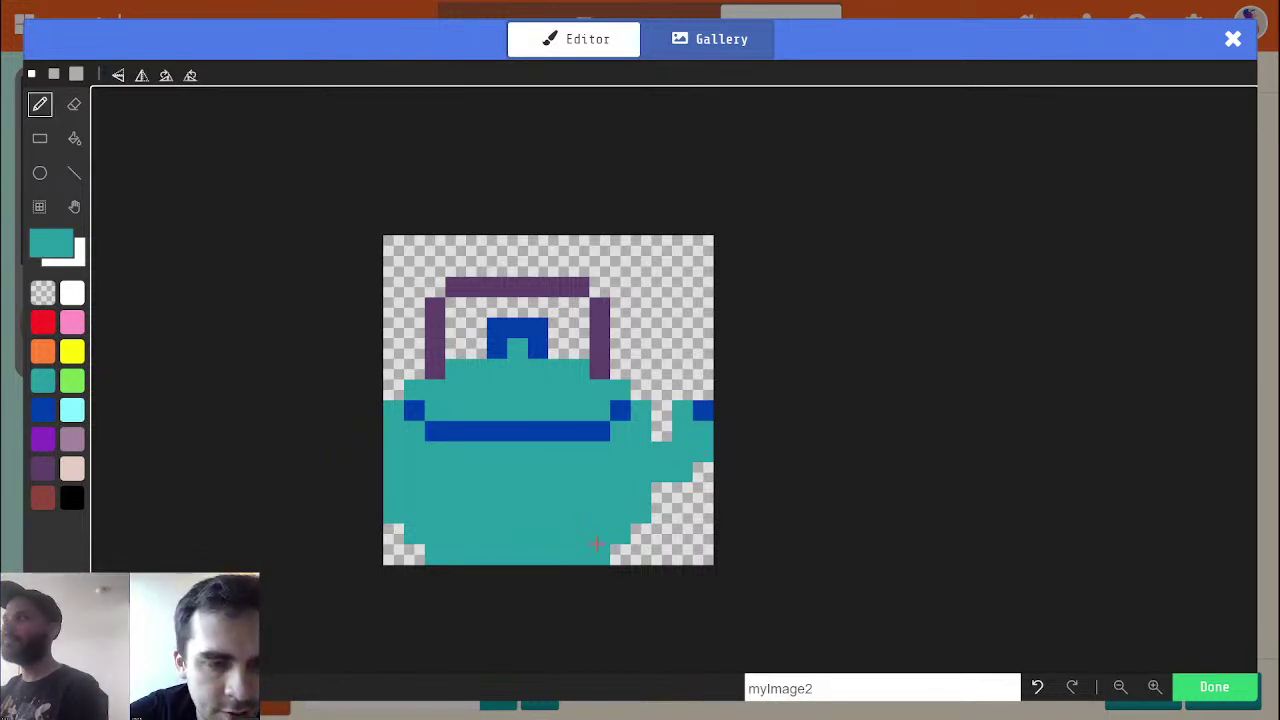
Clear the extra teal spout pixels to transparent and put the dark blue tip back one row lower
alt+click(699, 492)
drag(693, 470, 705, 450)
click(687, 405)
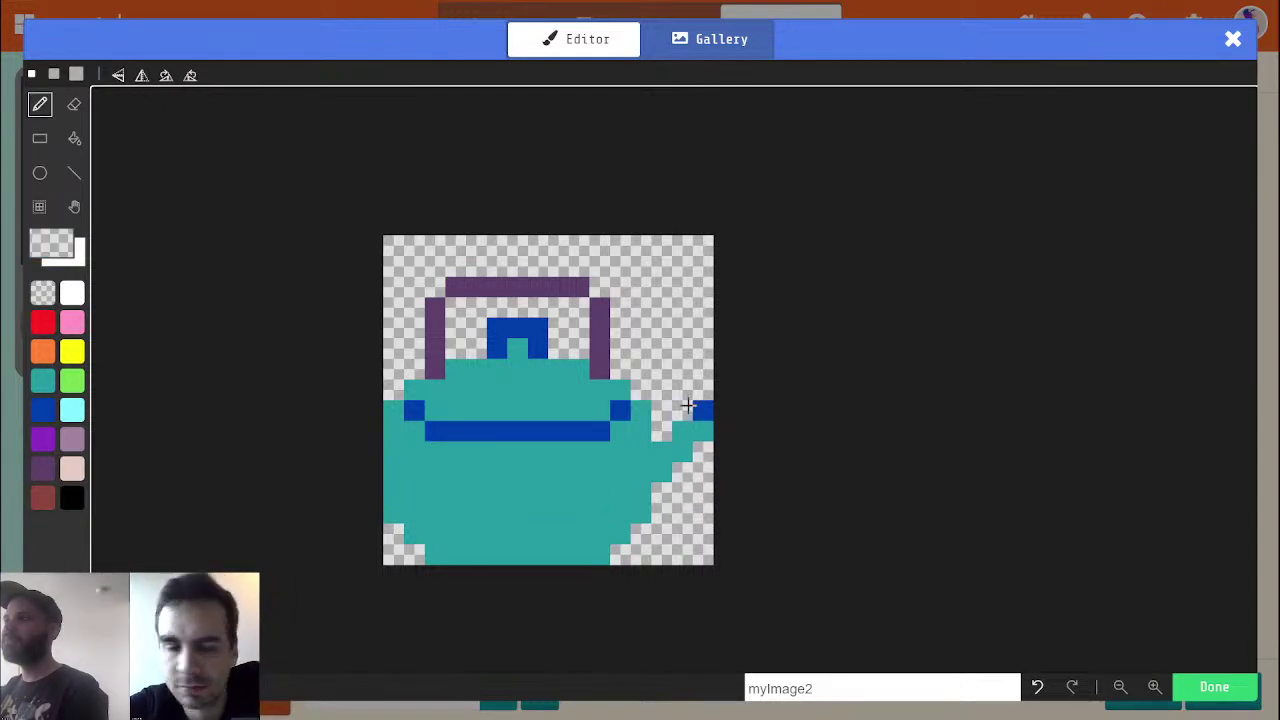
alt+click(600, 420)
click(702, 430)
click(604, 476)
key(ctrl+z)
Move the whole kettle up two pixels and shorten the canvas to 16 x 14
key(ctrl+a)
key(Up)
key(Up)
click(823, 432)
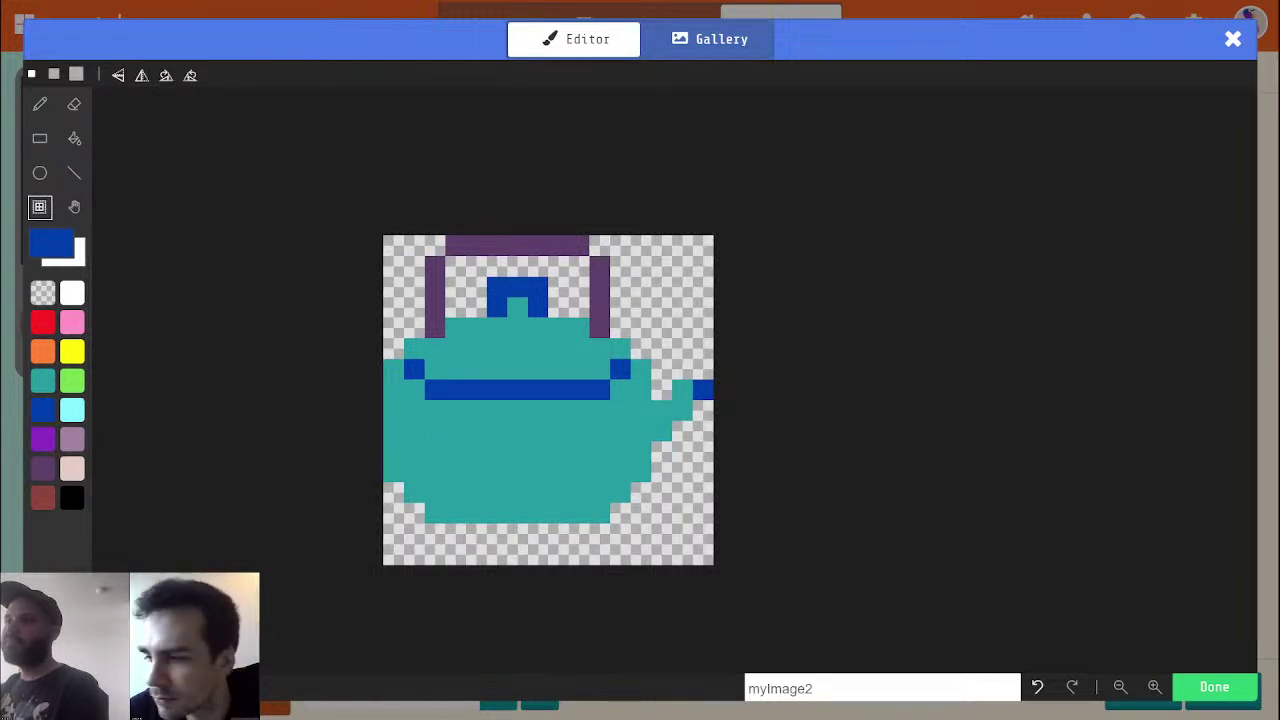
scroll(425, 380, up, 1)
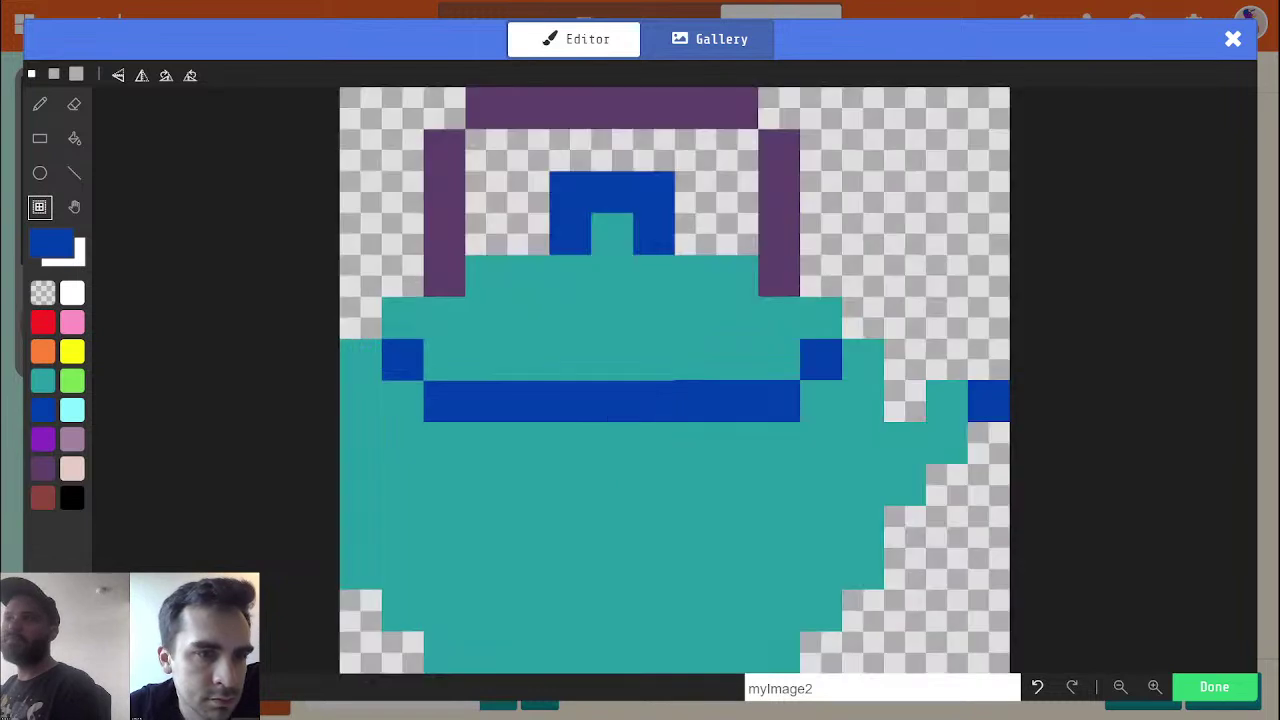
Check the cropped kettle as a whole and save it to the project's assets
scroll(576, 590, up, 1)
scroll(568, 518, down, 3)
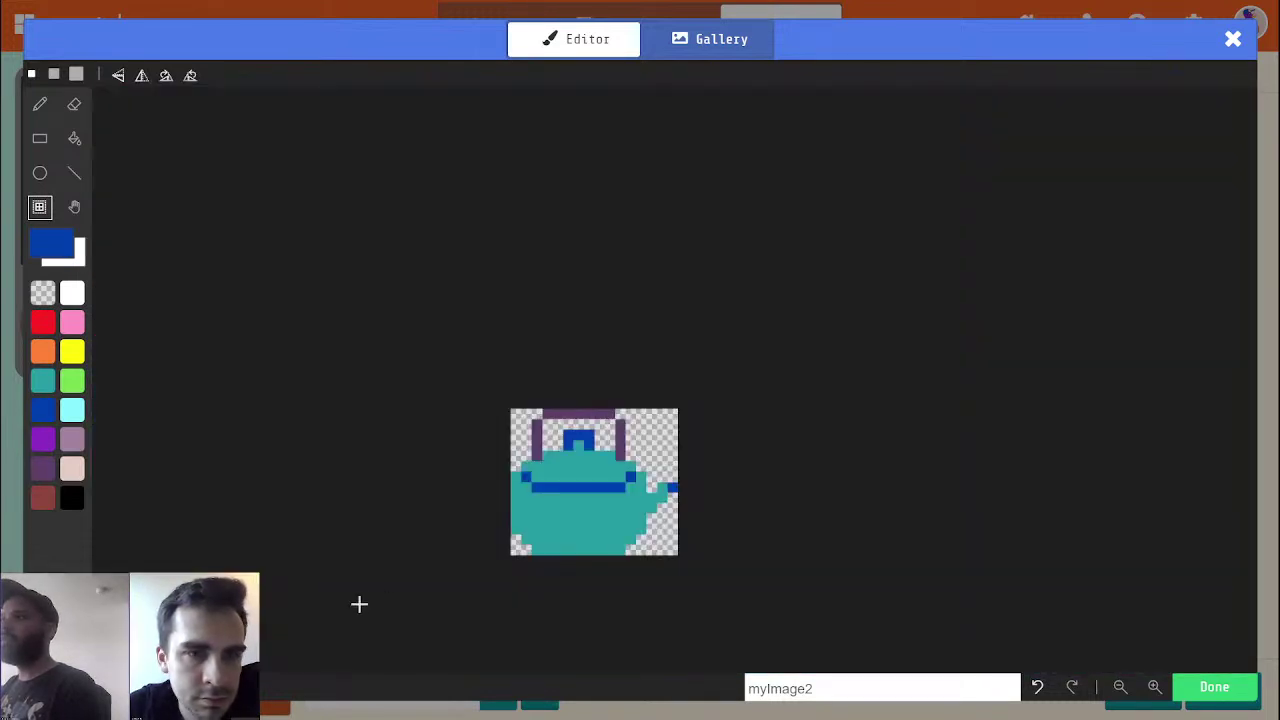
scroll(655, 505, up, 2)
drag(346, 428, 512, 409)
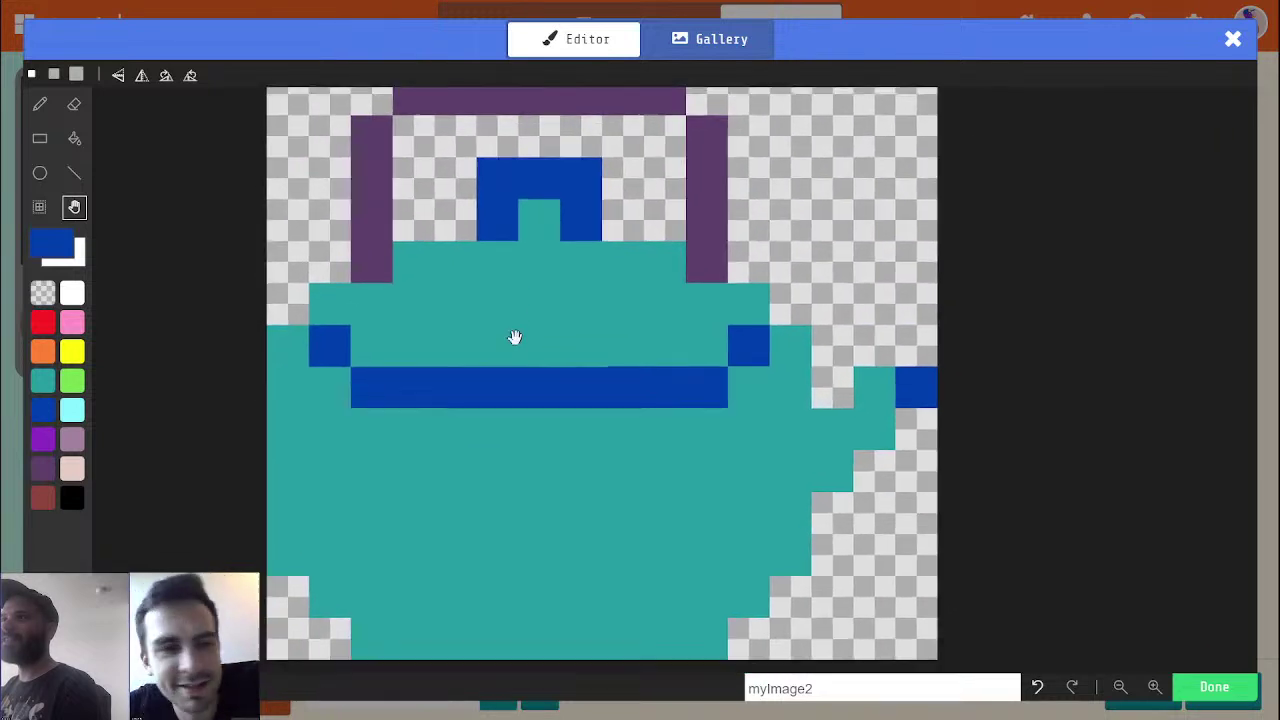
scroll(517, 403, up, 2)
scroll(517, 403, down, 5)
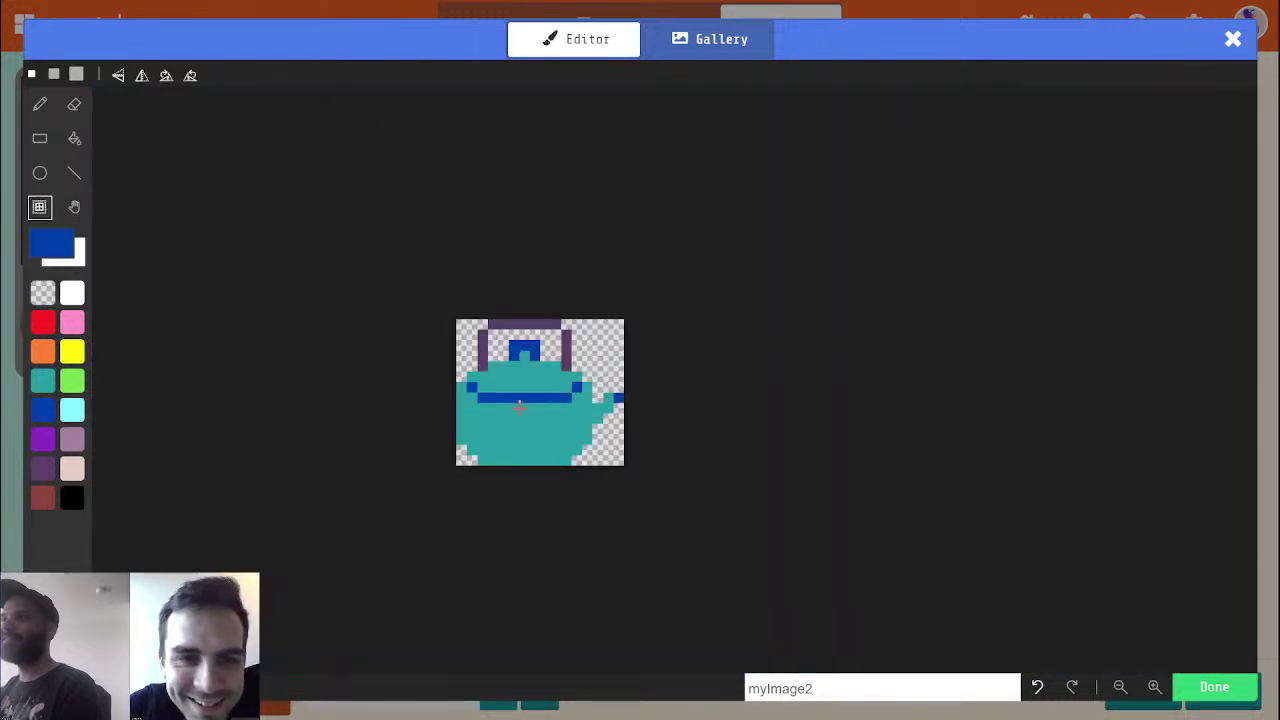
click(1190, 692)
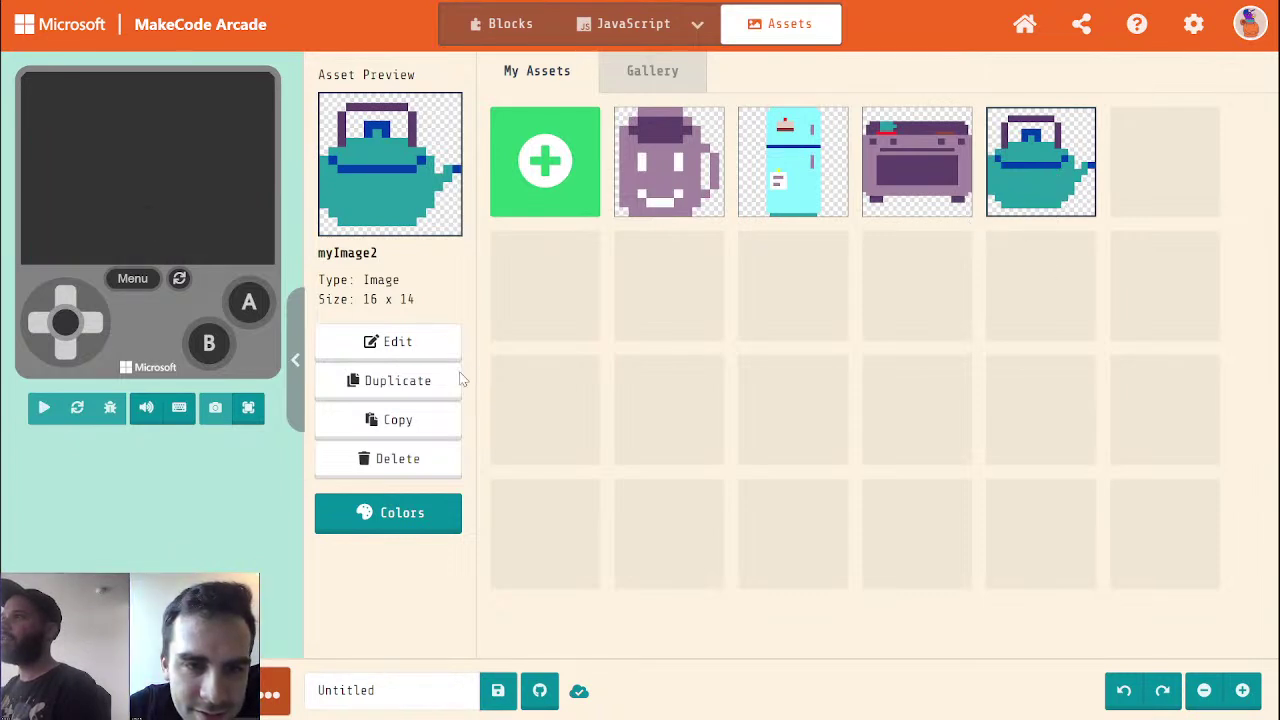
Round the kettle handle's two top corners by adding inner purple pixels and clearing the outer ones, and save the sprite
click(443, 342)
alt+click(530, 118)
click(486, 151)
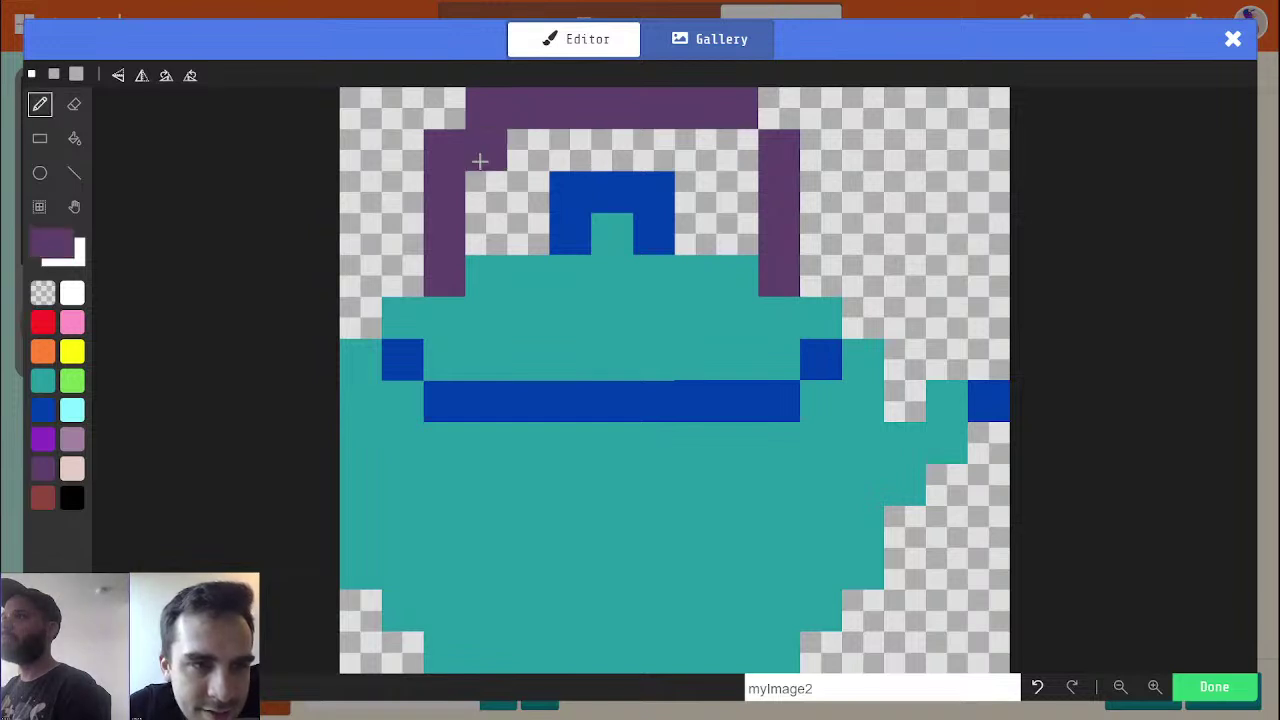
click(737, 151)
alt+click(808, 143)
click(779, 151)
click(734, 110)
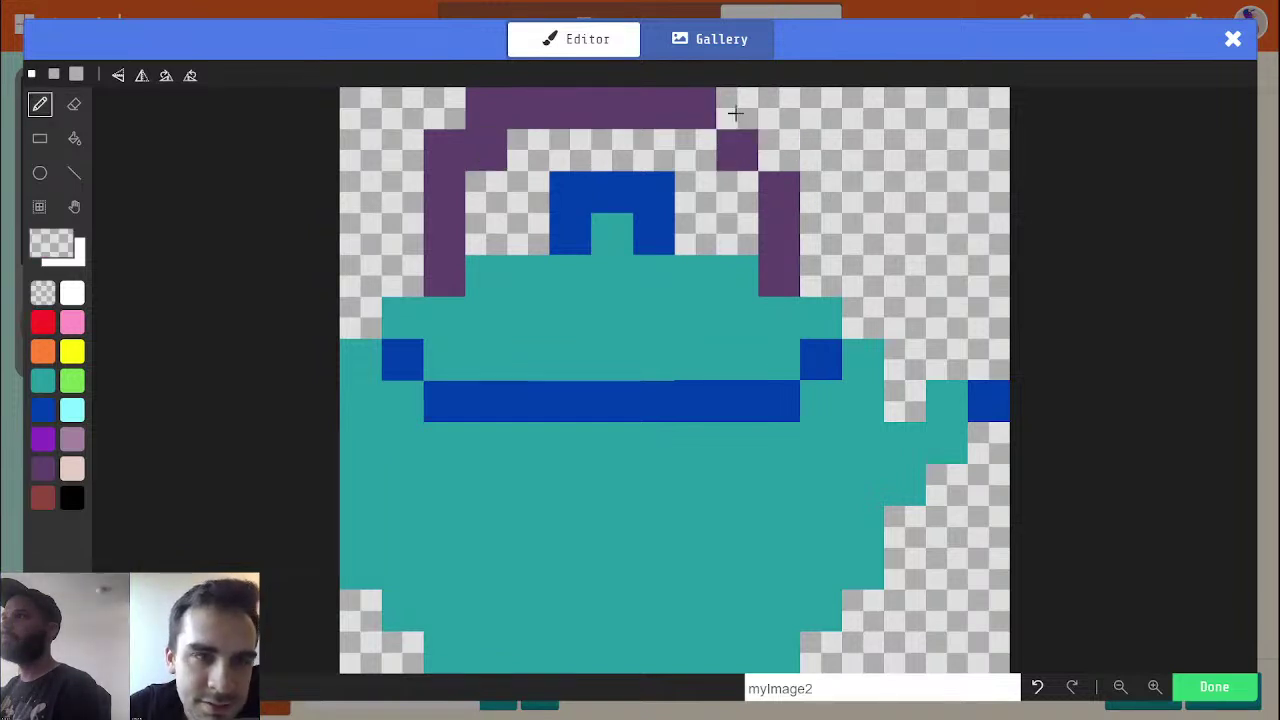
click(480, 112)
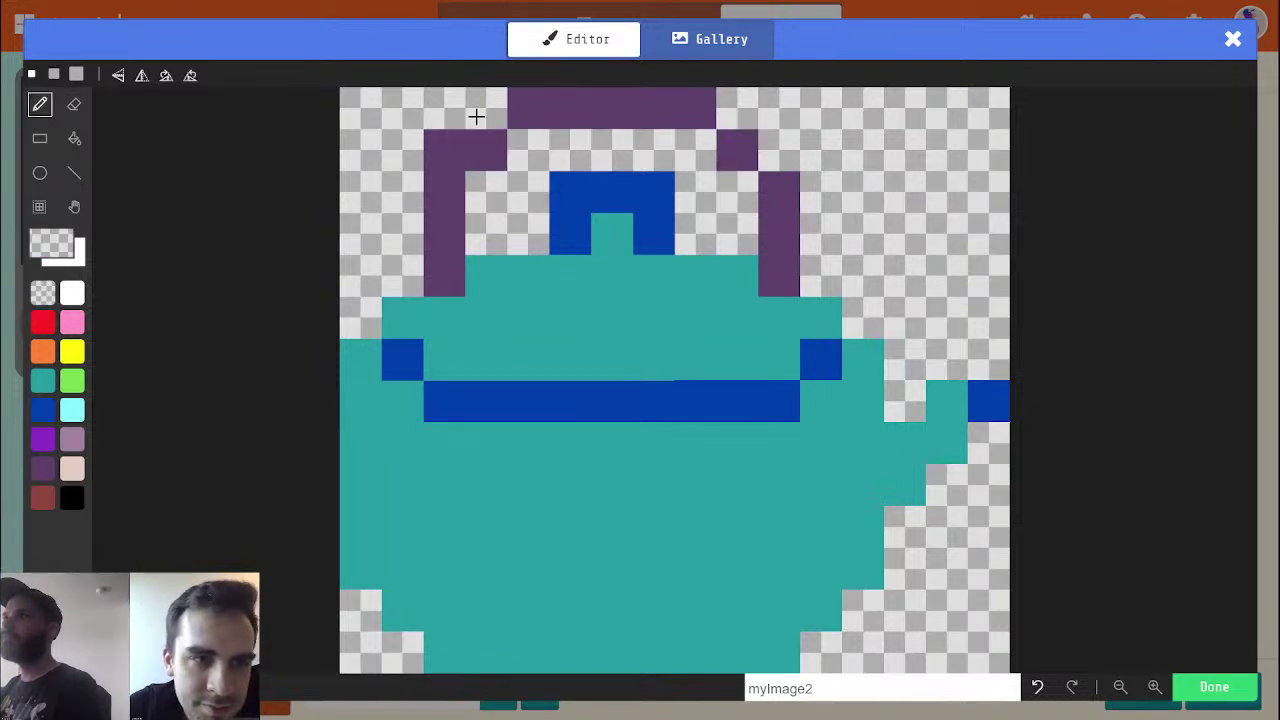
click(440, 158)
click(1216, 686)
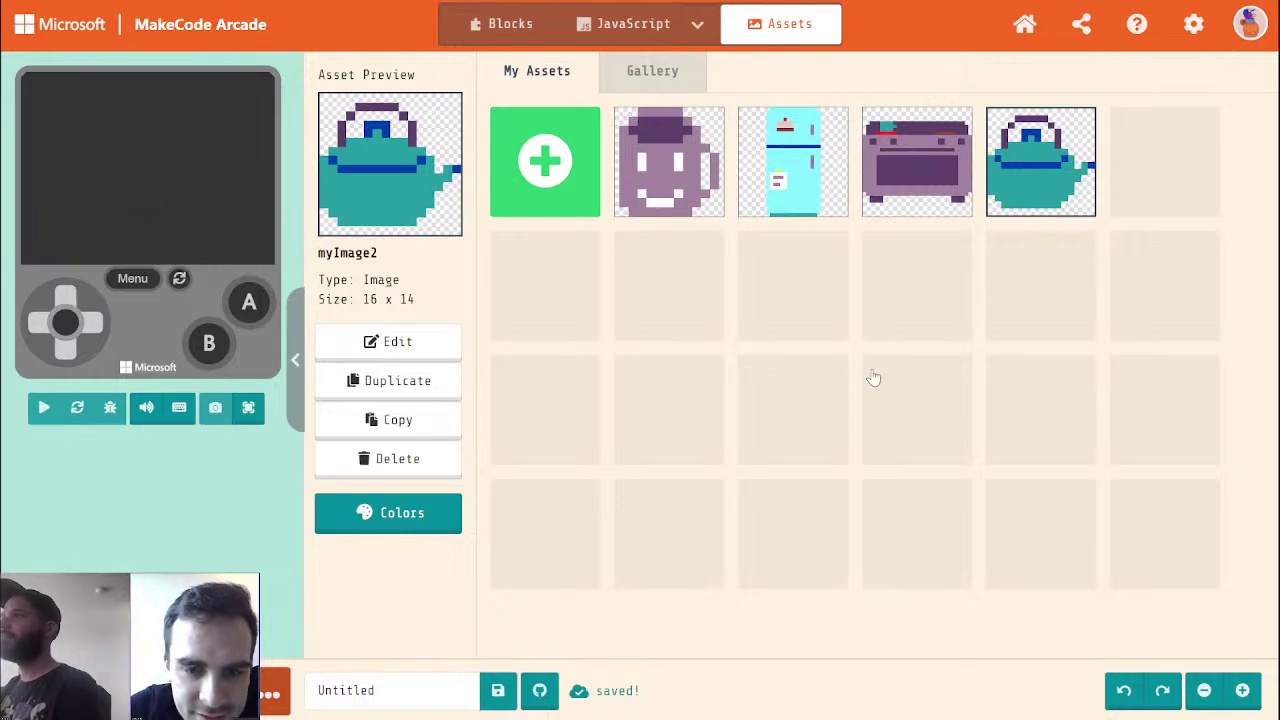
Reopen the kettle, examine its rounded handle at a small size and return to the asset list
click(396, 346)
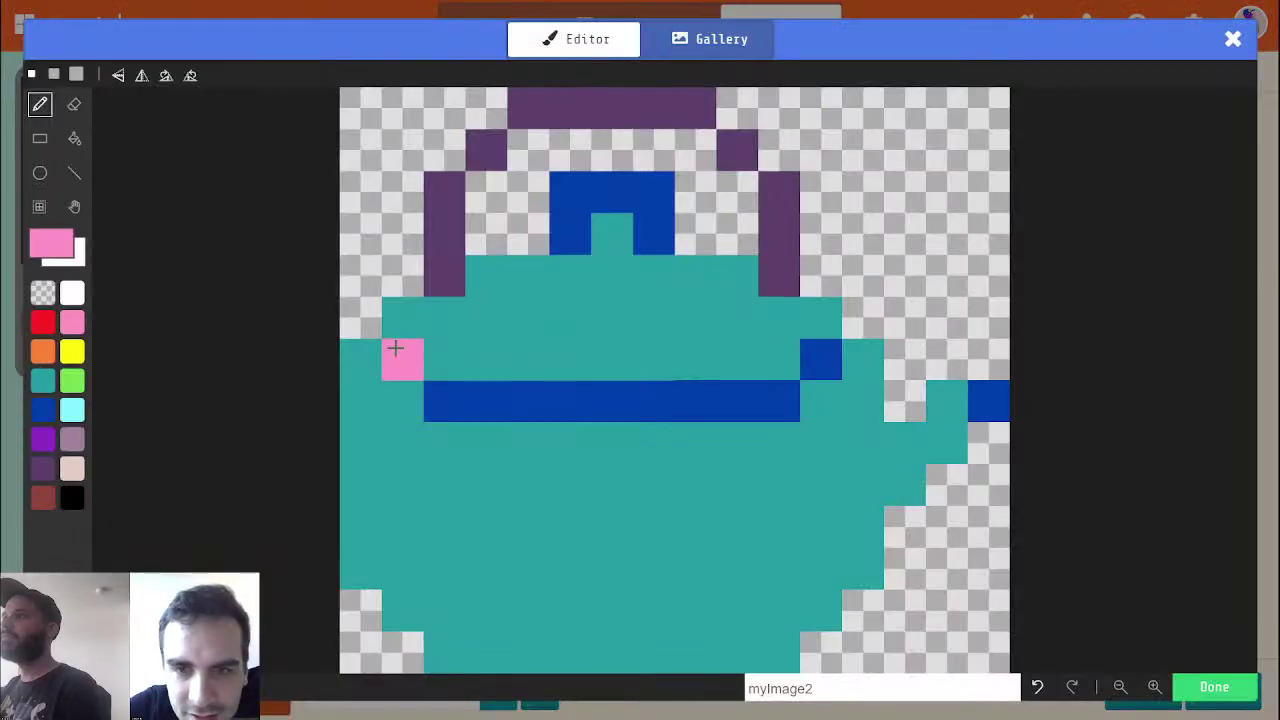
click(863, 401)
scroll(863, 401, up, 3)
scroll(863, 380, down, 6)
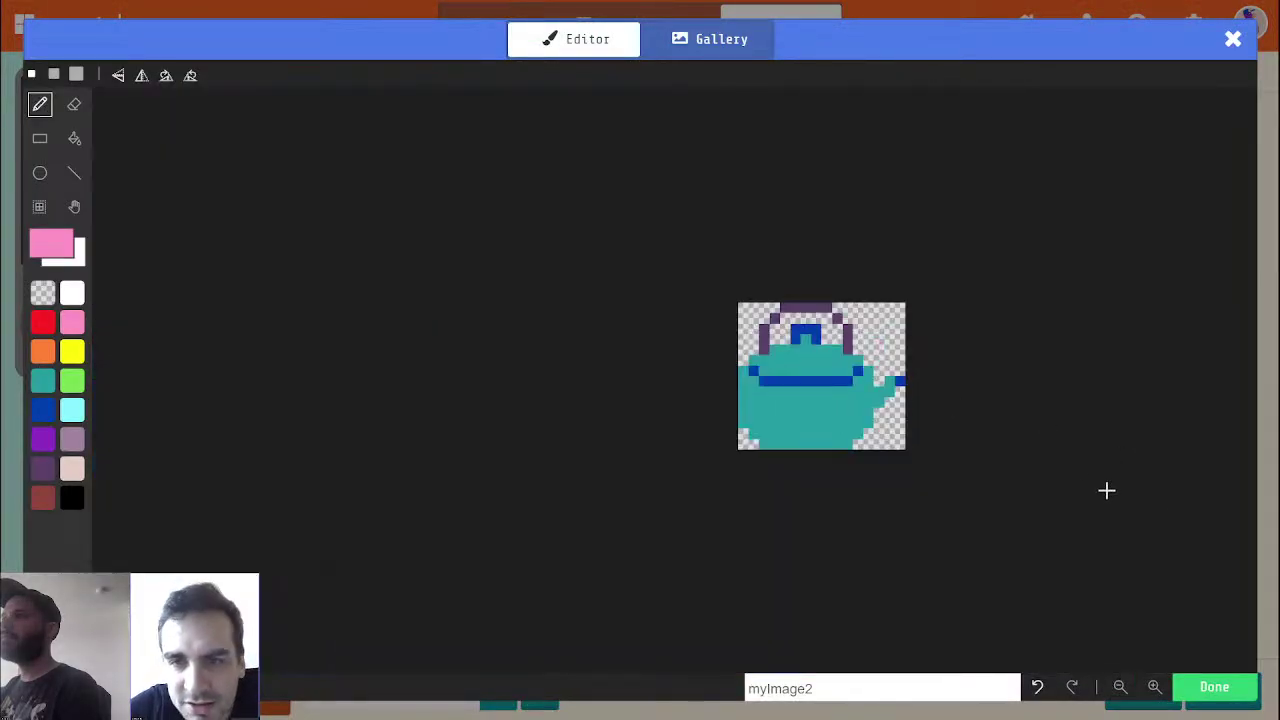
click(1214, 687)
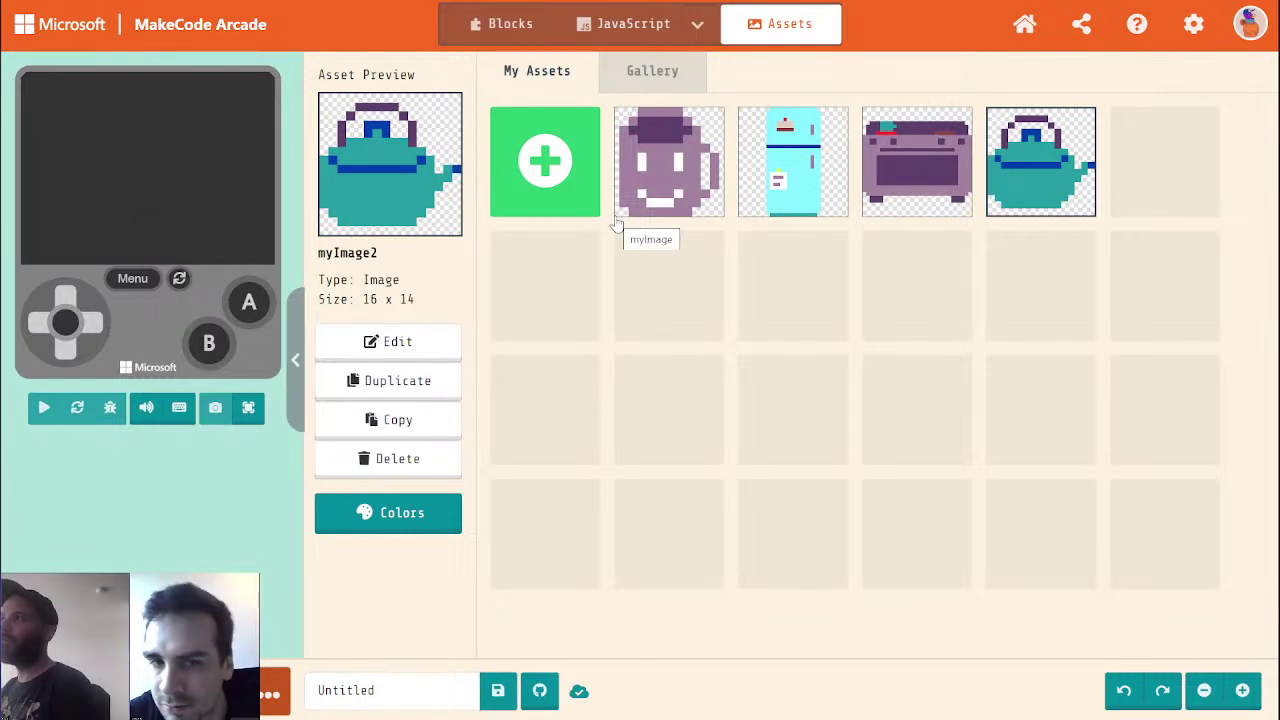
Paint over the mug sprite's white eyes and smile with its mauve body colour, and save it
click(675, 152)
click(418, 343)
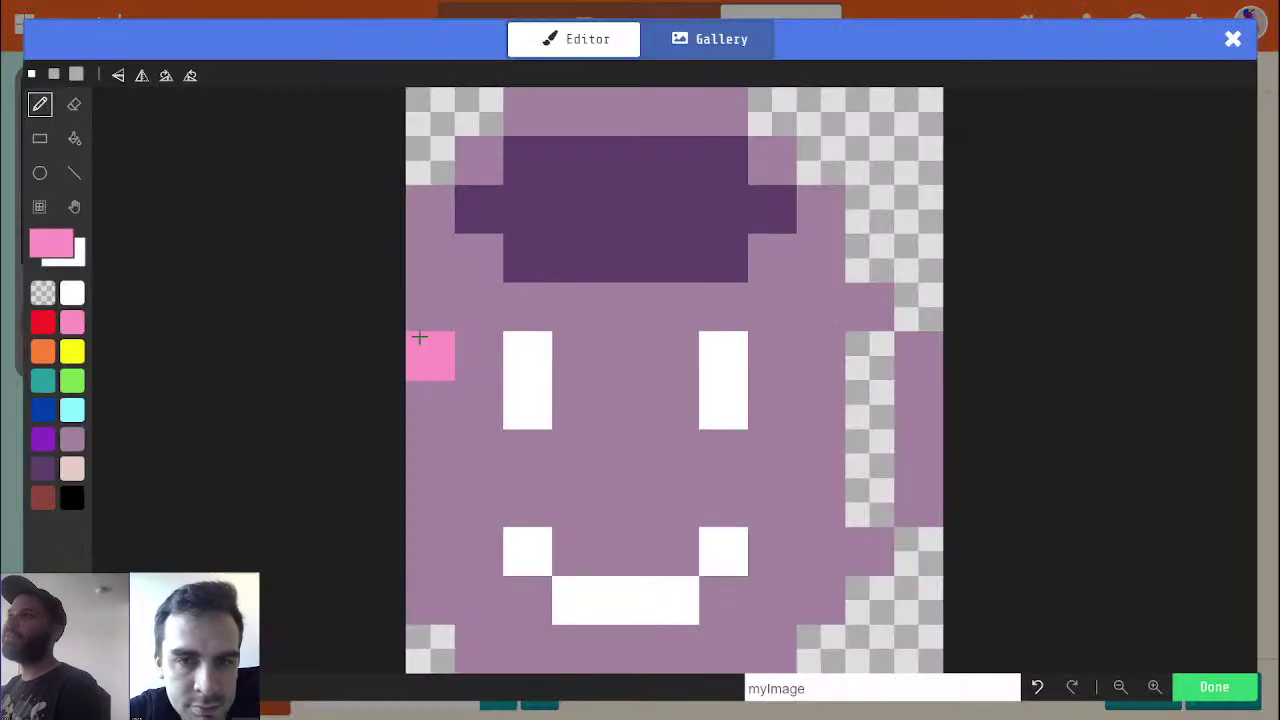
alt+click(594, 351)
click(543, 349)
click(530, 405)
mouse_move(524, 516)
mouse_down()
mouse_move(720, 606)
mouse_move(723, 552)
mouse_up()
drag(729, 423, 717, 346)
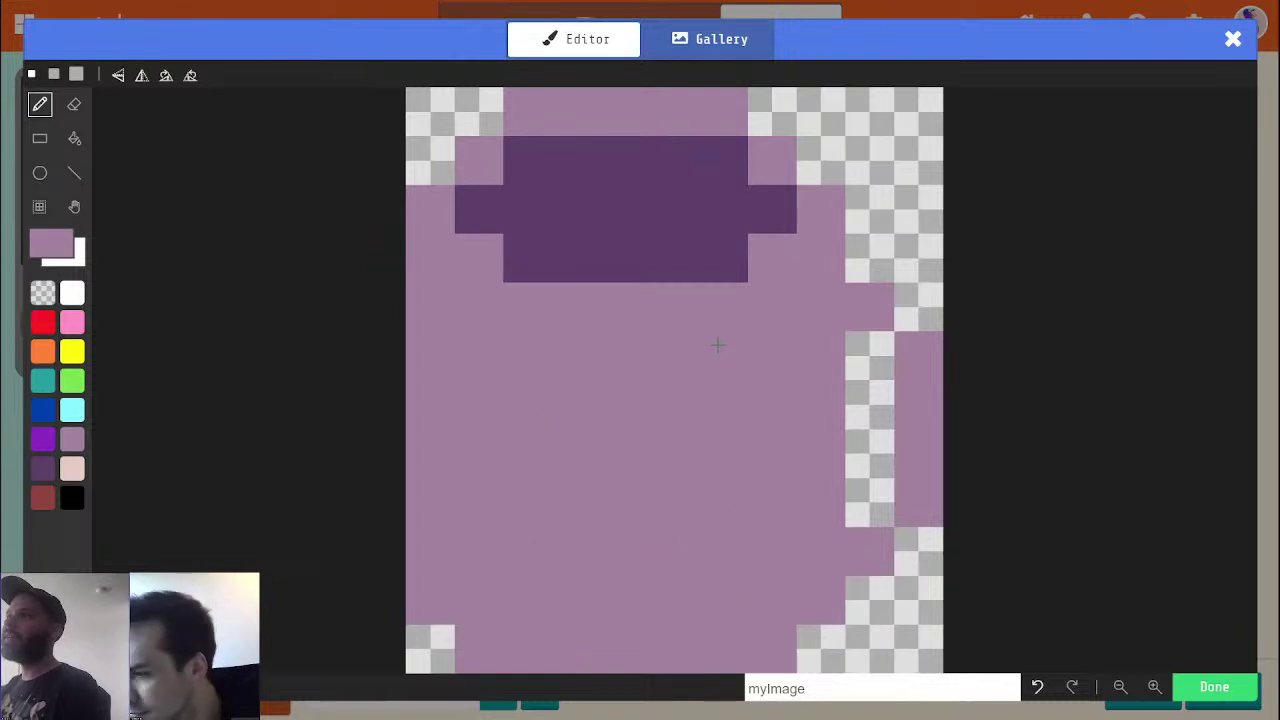
click(1218, 686)
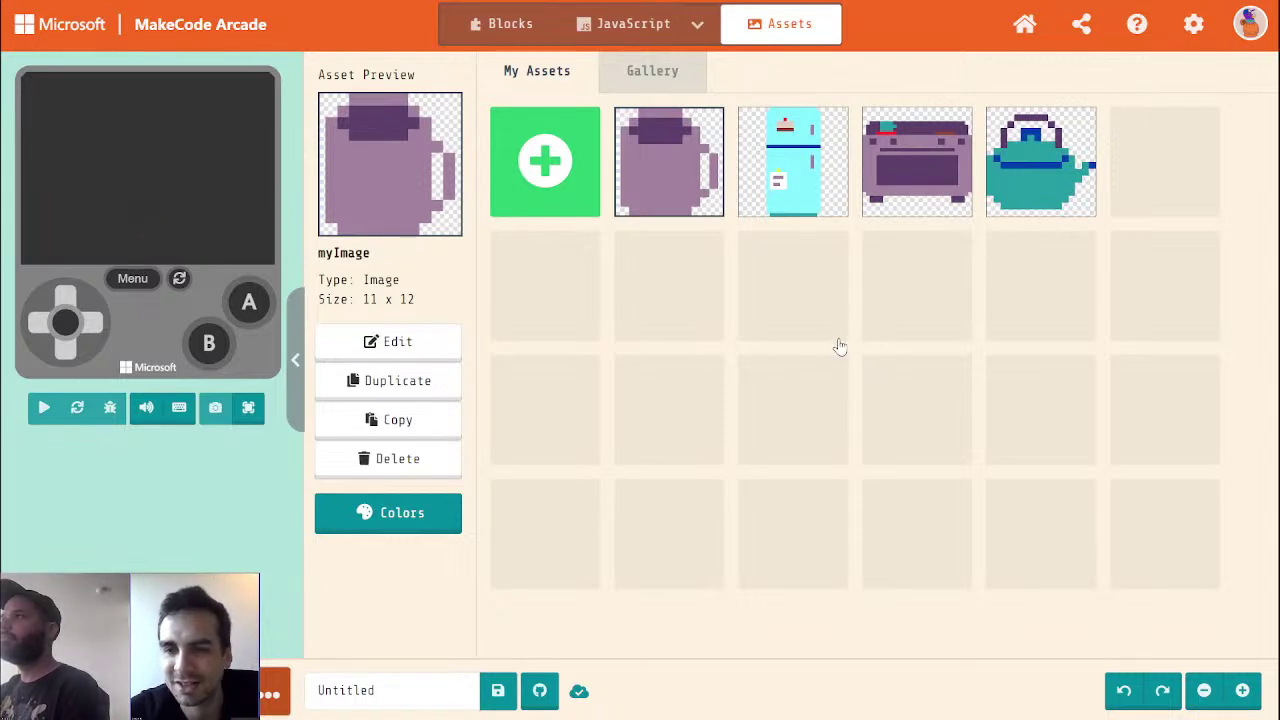
Create a new image asset and paste the copied purple handheld console sprite into it
click(562, 202)
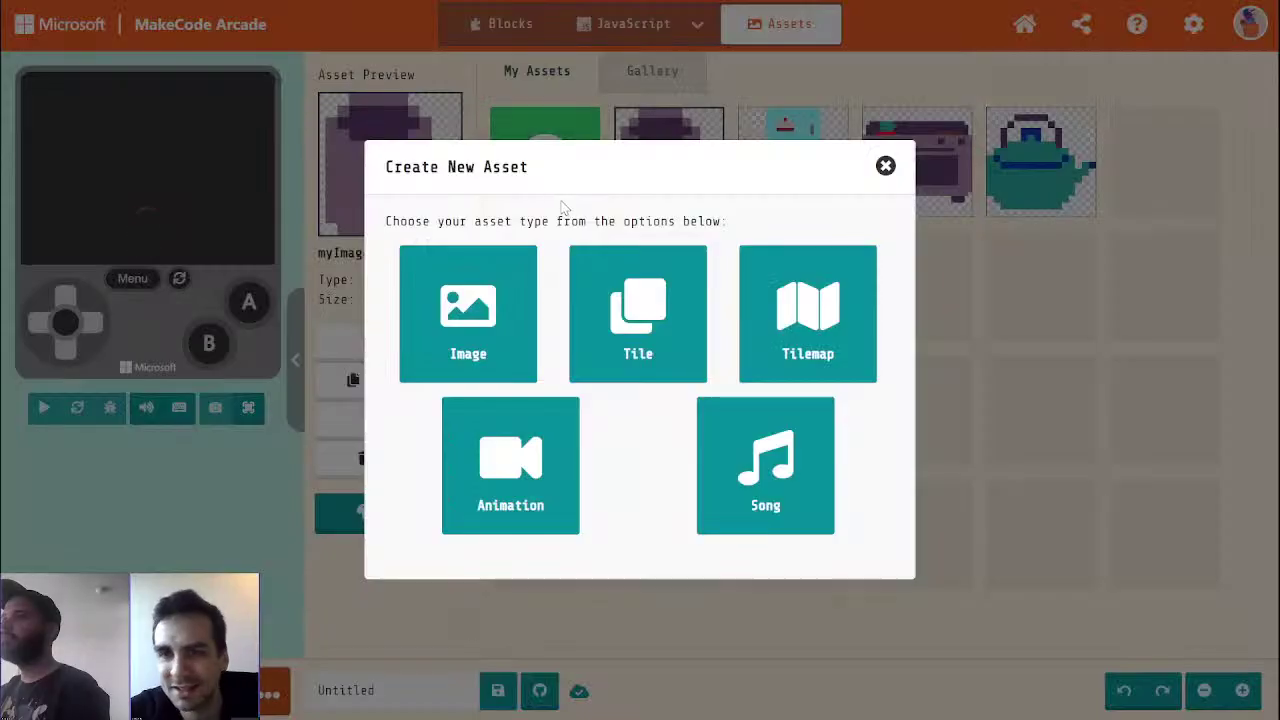
click(512, 333)
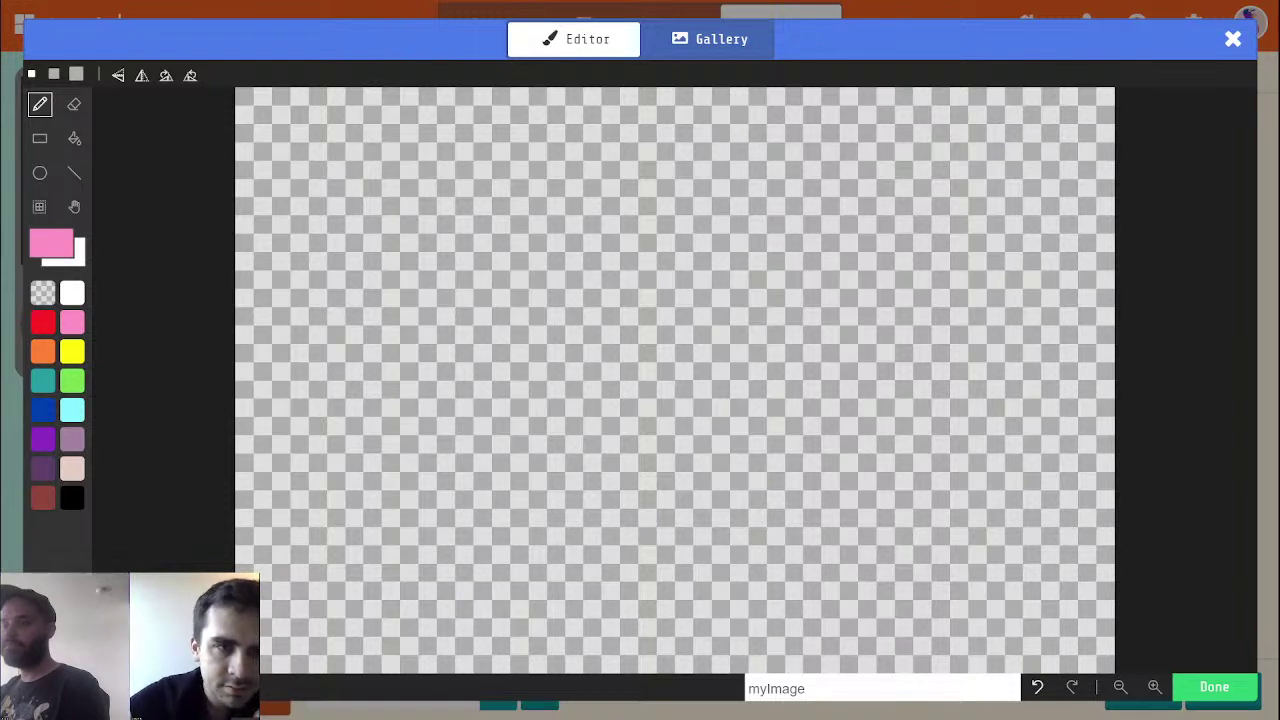
key(ctrl+v)
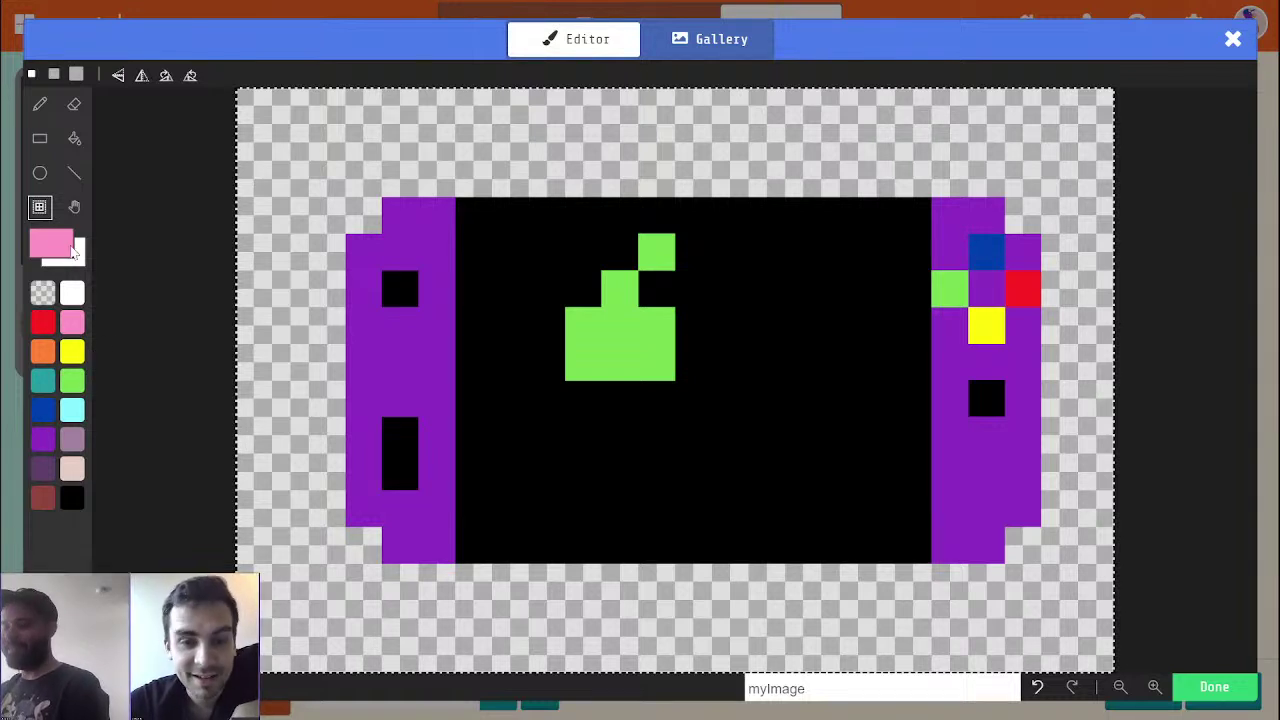
Shift the pasted console three pixels up and three pixels left so it sits in the canvas's upper-left corner
key(Up)
key(Up)
key(Up)
key(Left)
key(Left)
key(Left)
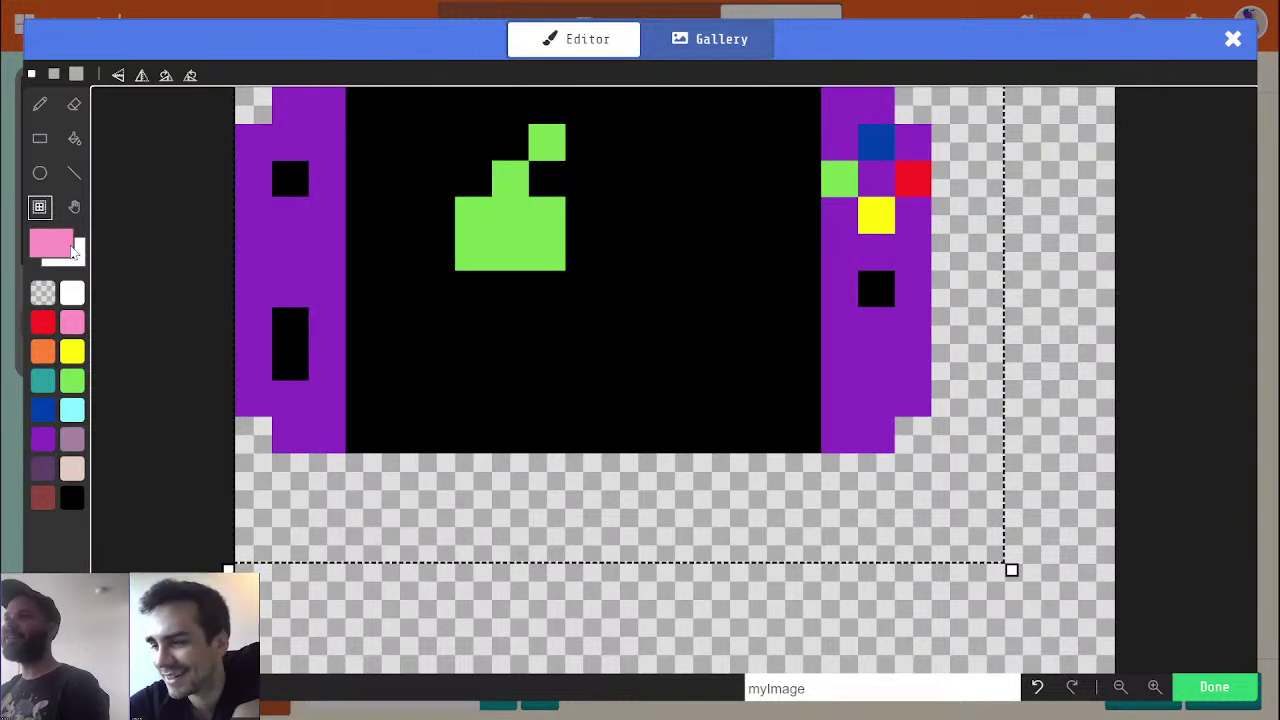
key(Escape)
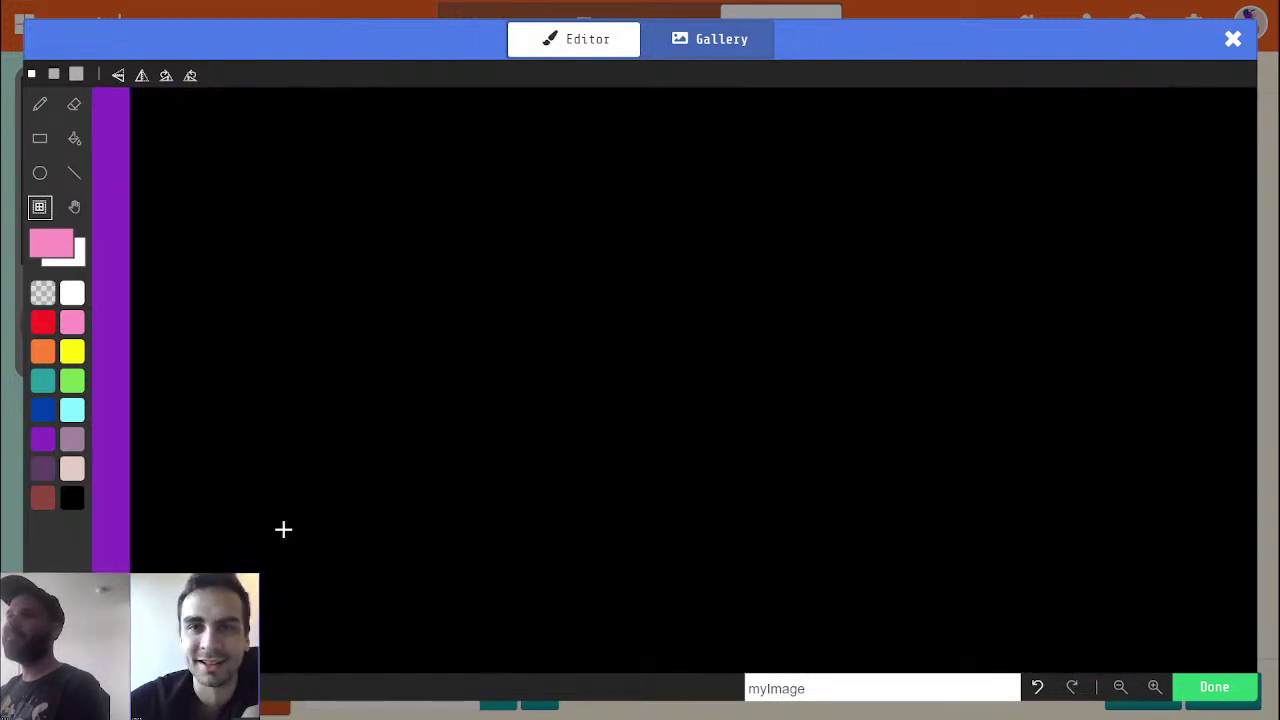
Trim the empty canvas around the console to its outer edges and save the image
scroll(283, 529, down, 5)
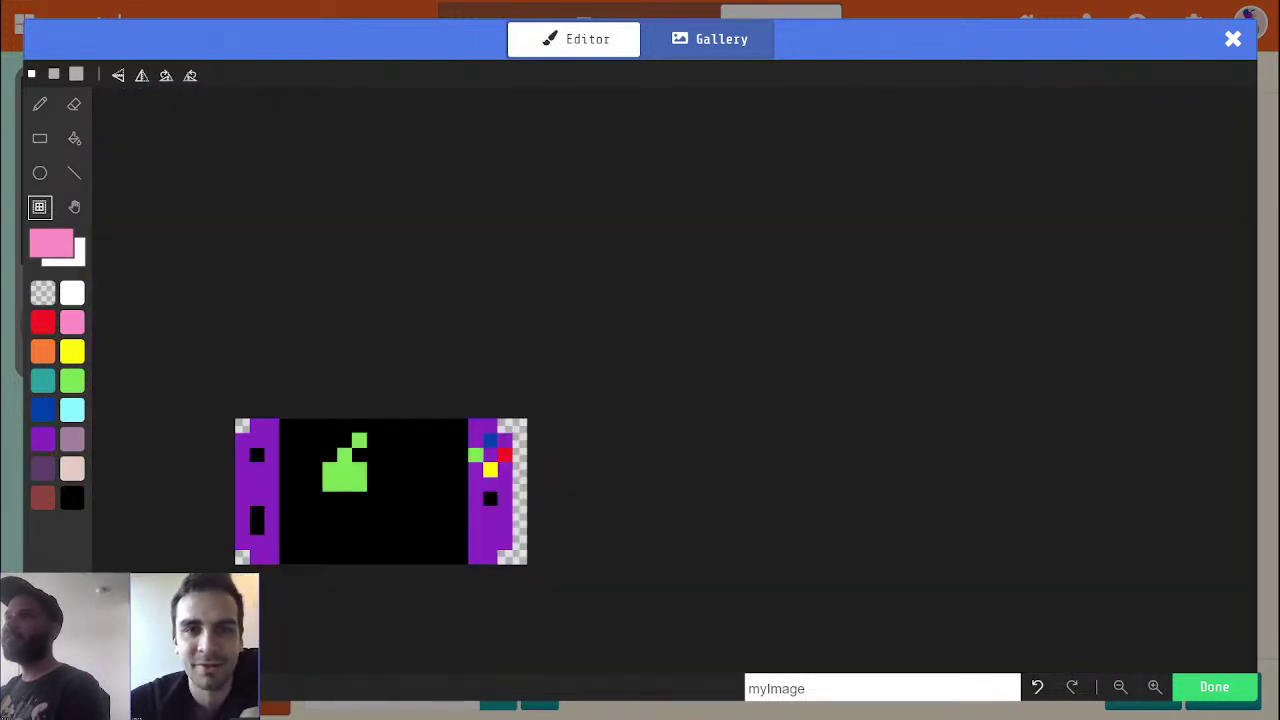
scroll(283, 529, up, 5)
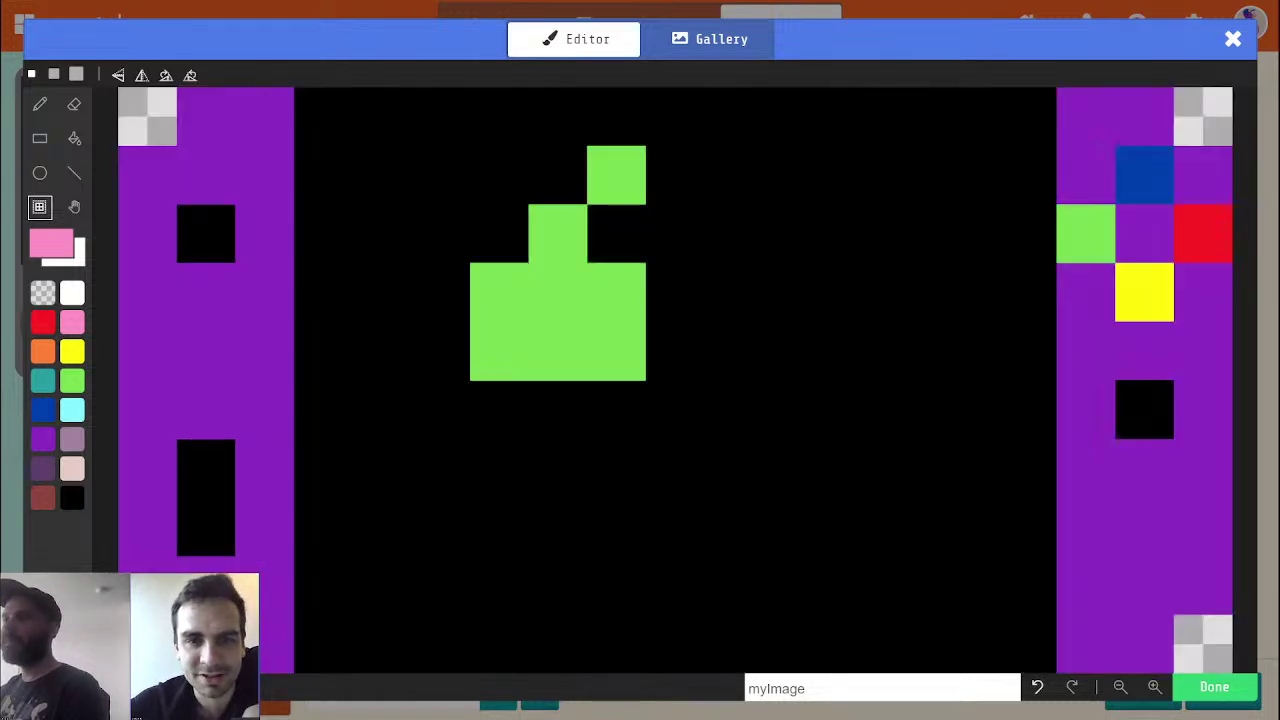
click(1214, 687)
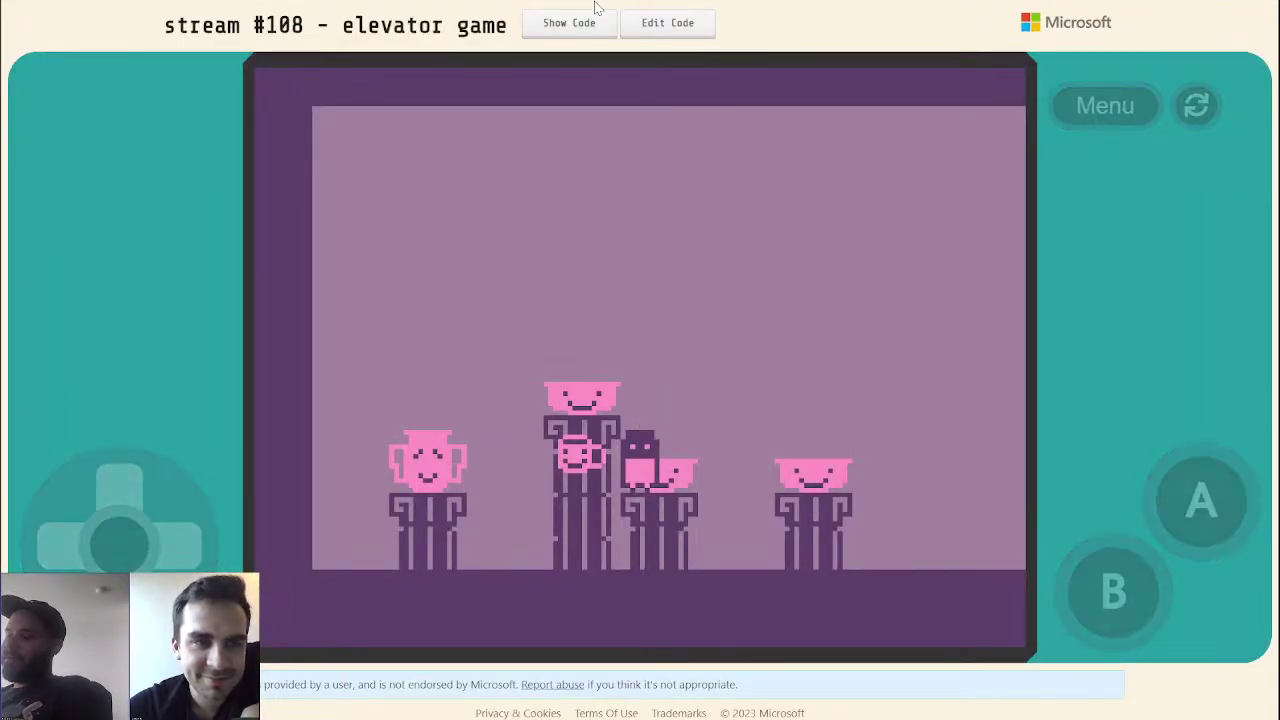
Search Google for "ibooks" and change the query to "ibook"
key(ctrl+l)
text(ibooks)
key(Return)
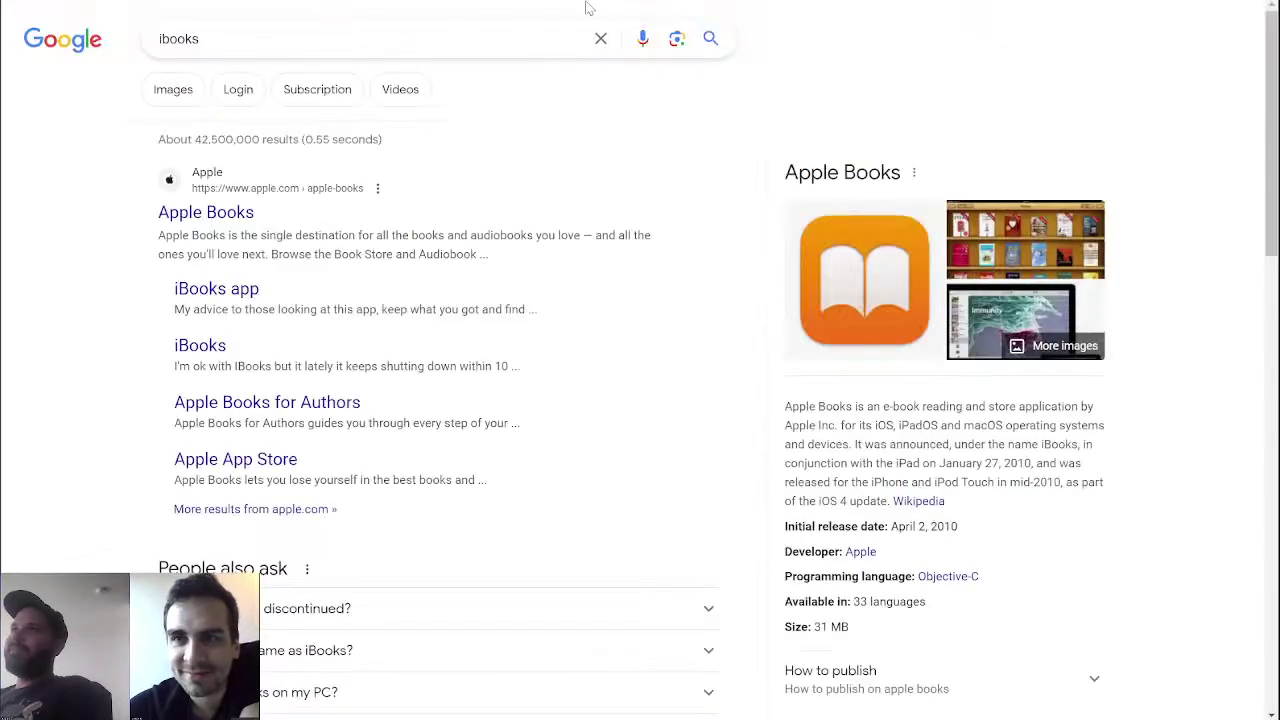
click(325, 34)
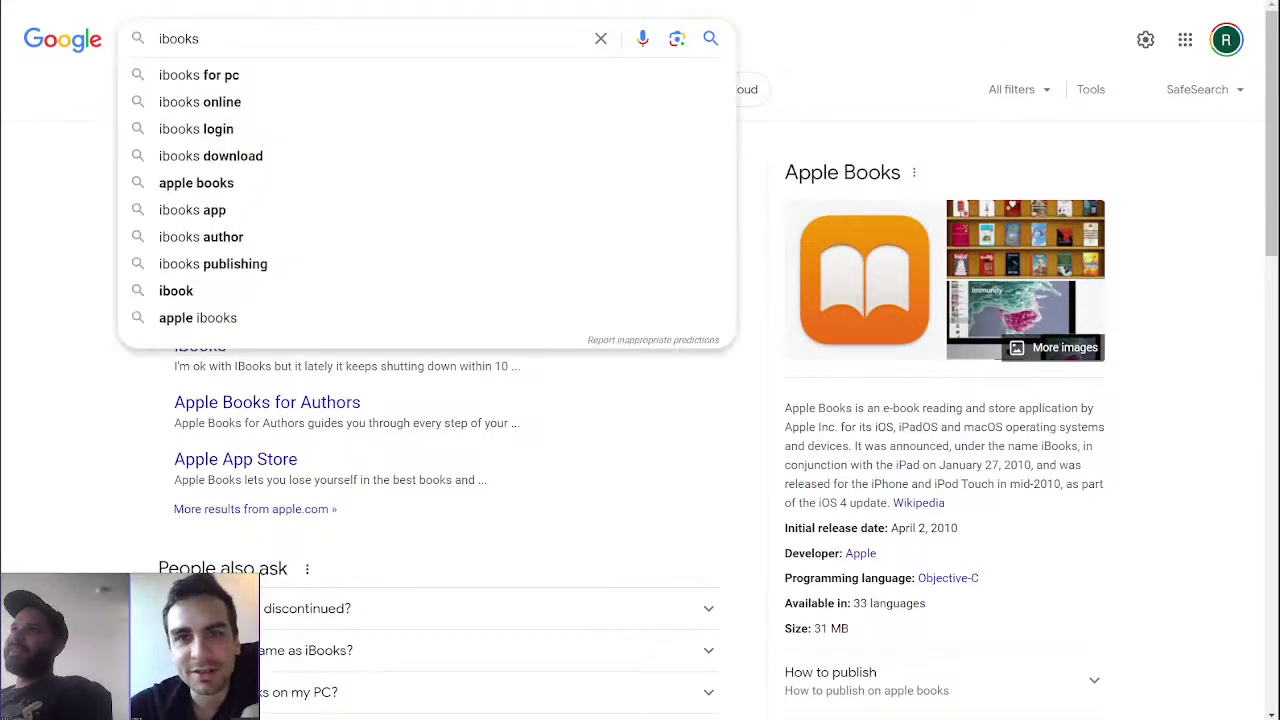
key(BackSpace)
key(Return)
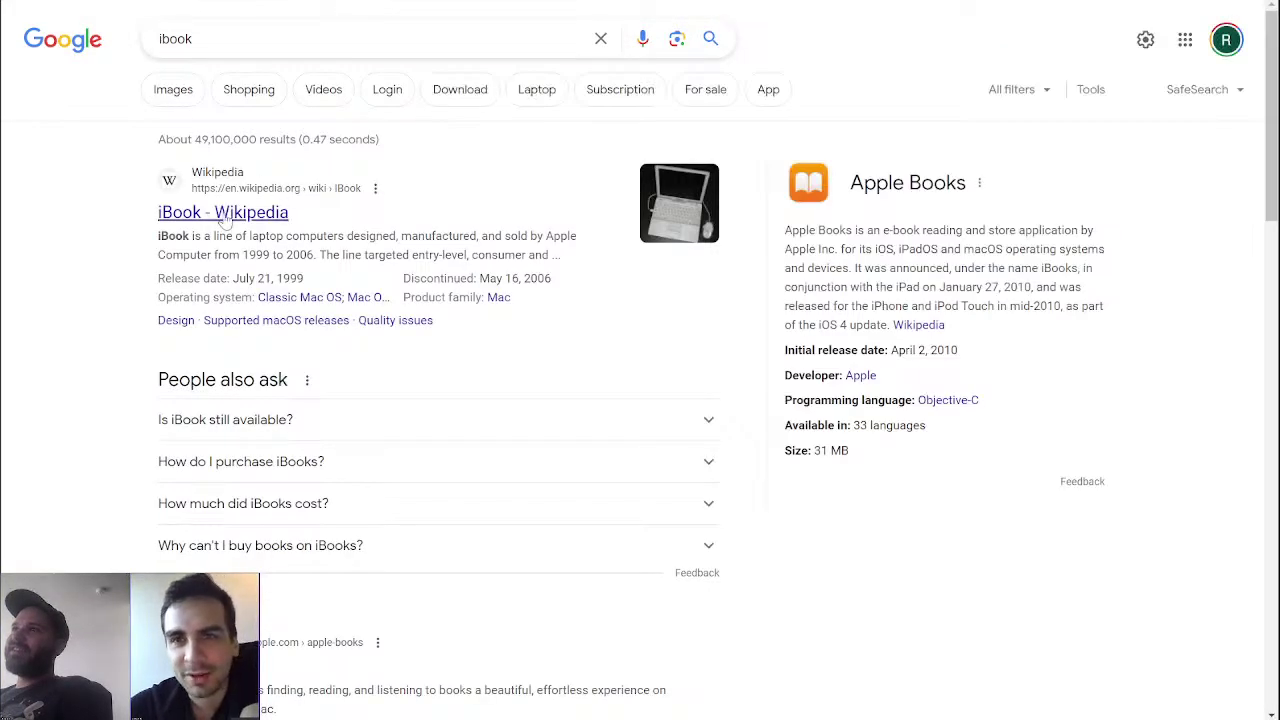
Open Wikipedia's iBook article, enlarge the photo of the five clamshell colours, and switch to the MakeCode forum page
click(250, 222)
scroll(643, 307, down, 10)
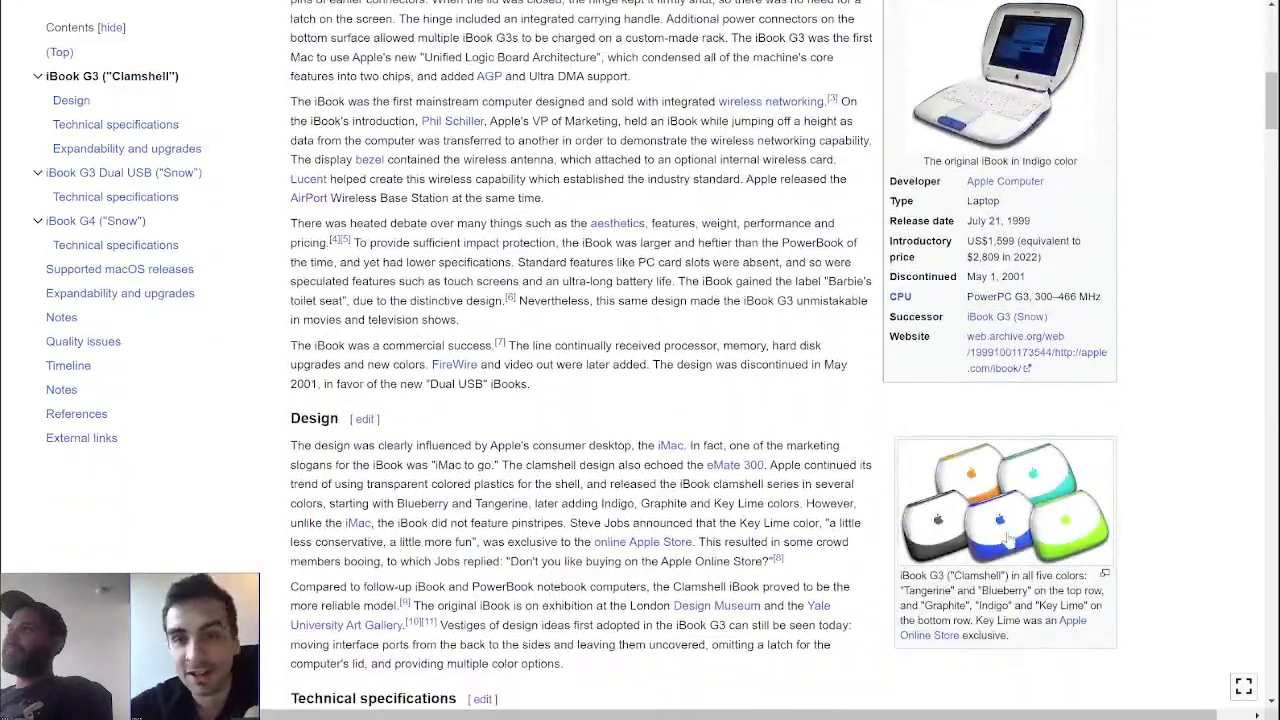
click(1006, 540)
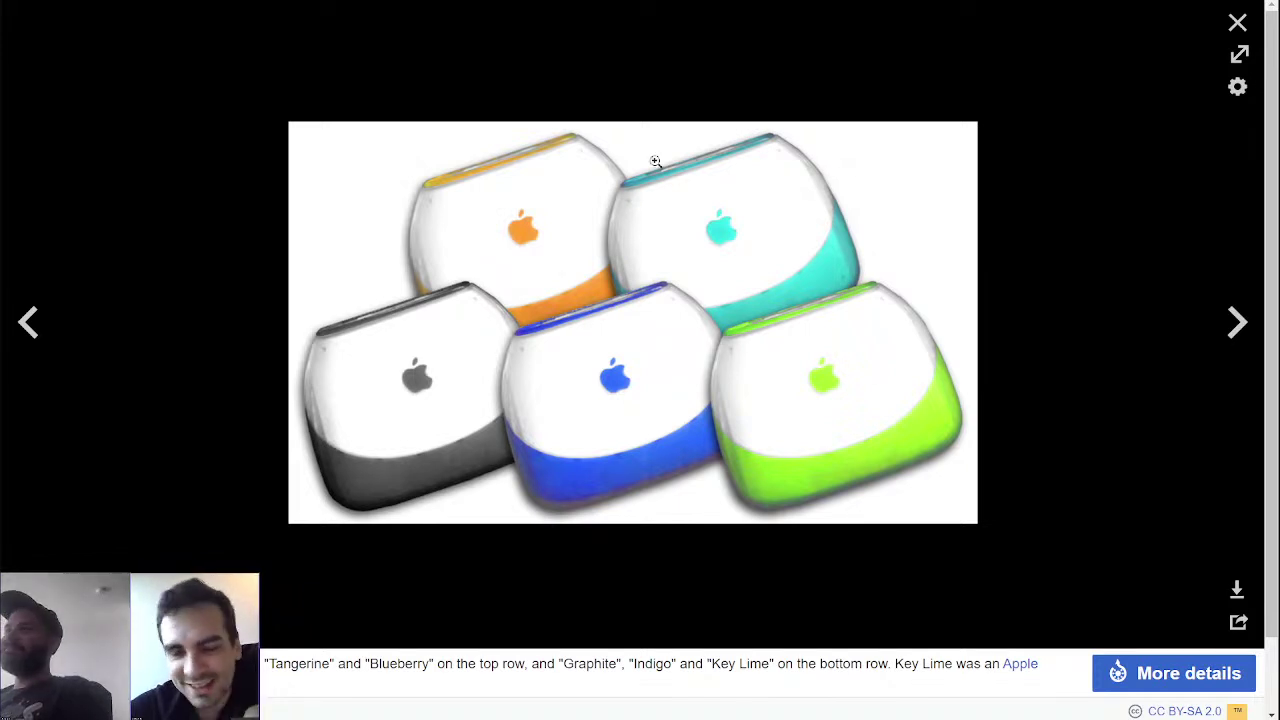
key(ctrl+Tab)
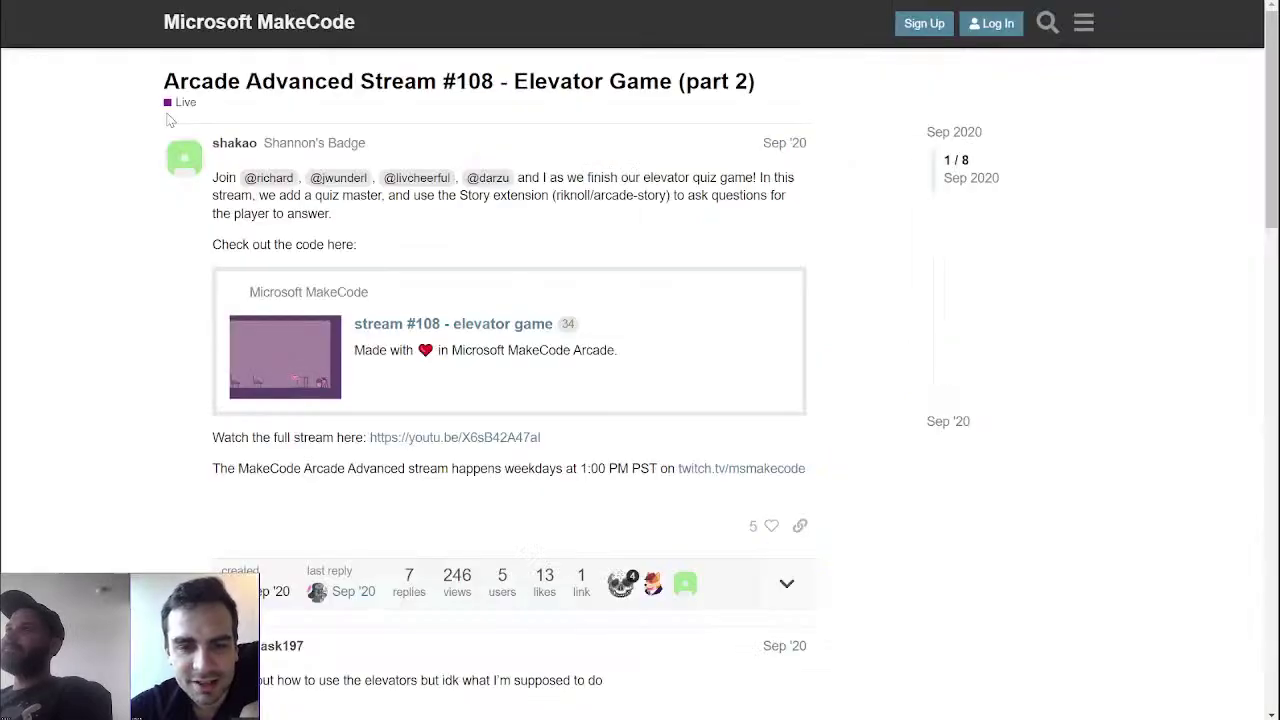
Switch back to the MakeCode Arcade project and create a new image asset
key(ctrl+Tab)
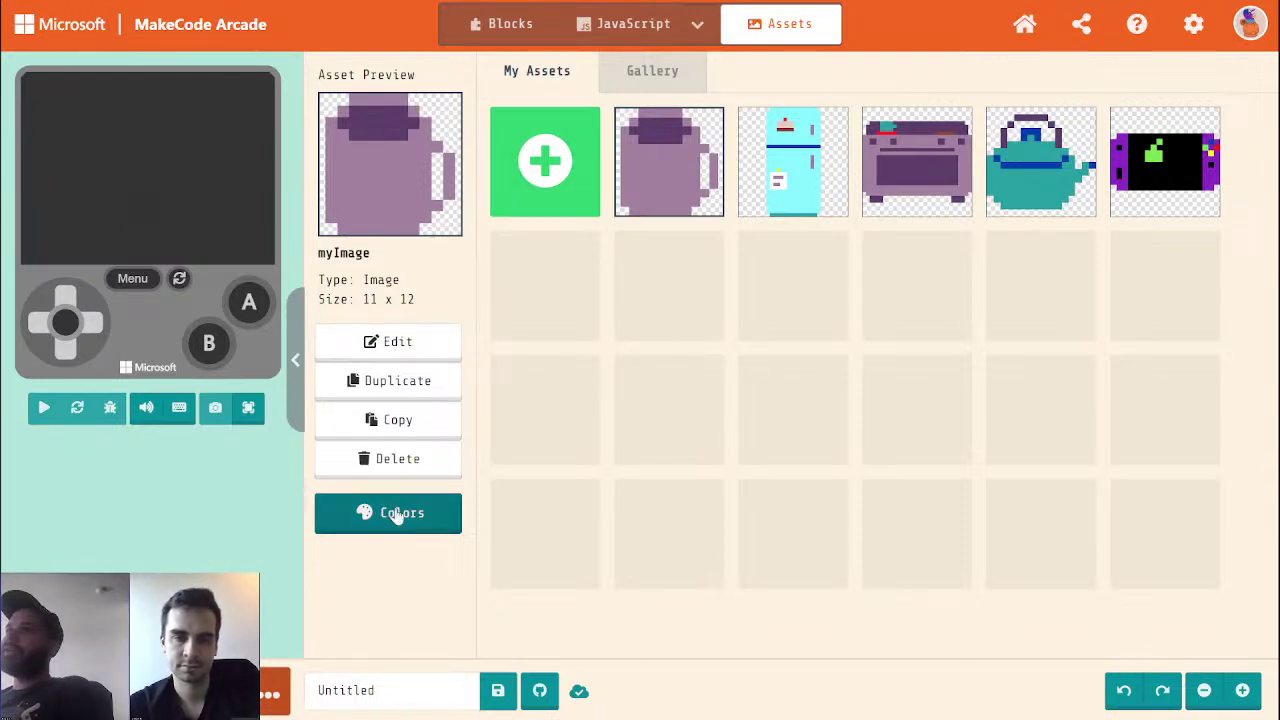
click(545, 161)
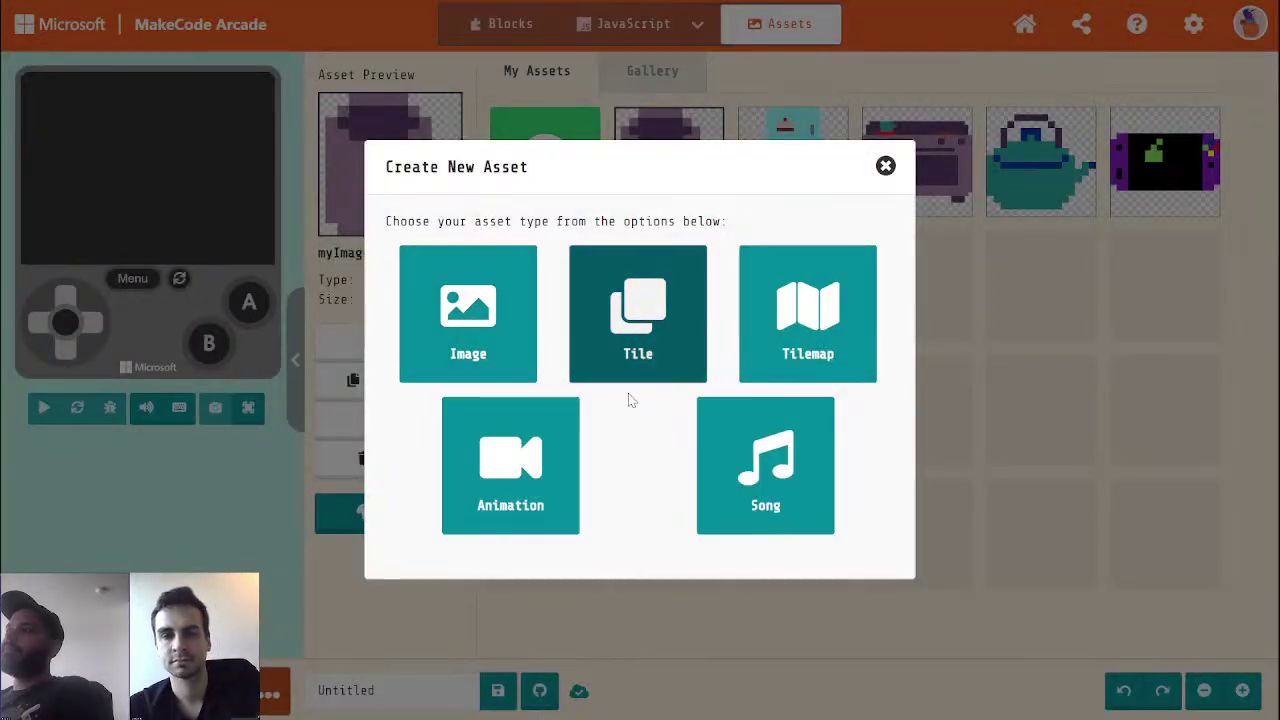
click(457, 345)
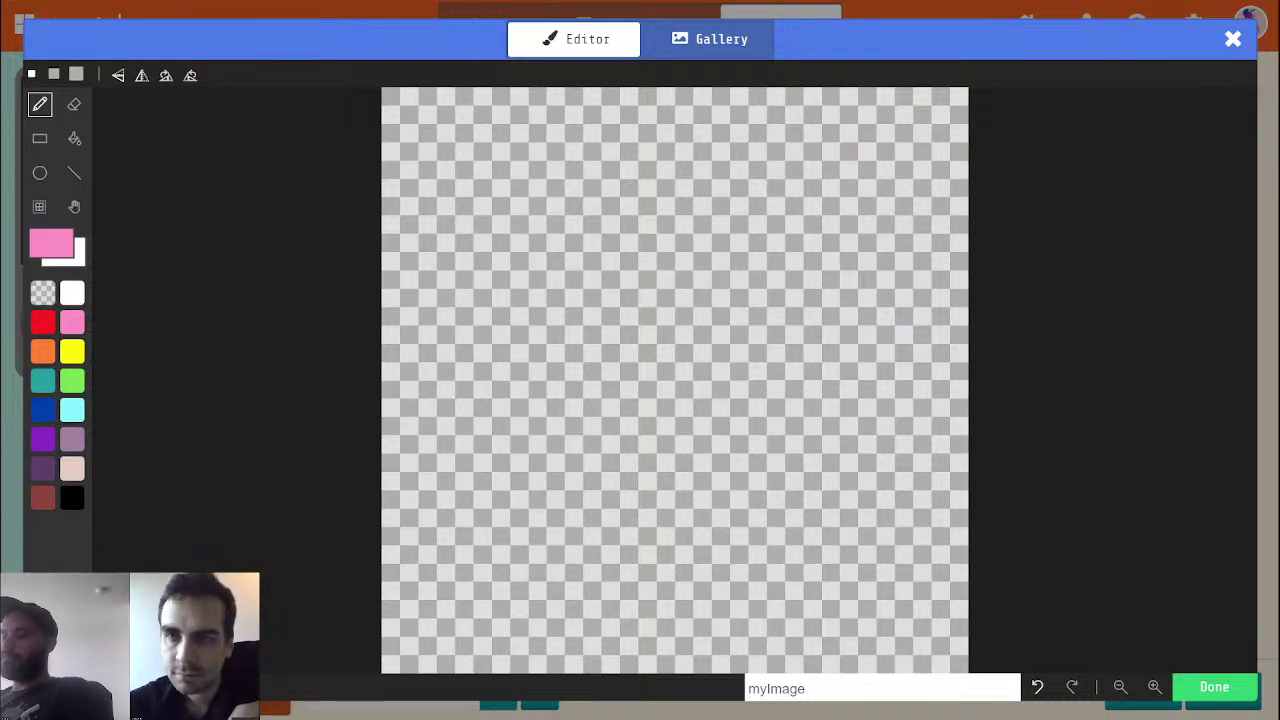
Draw a light-purple frame three pixels thick around the edge of the canvas using nested rectangles
click(76, 440)
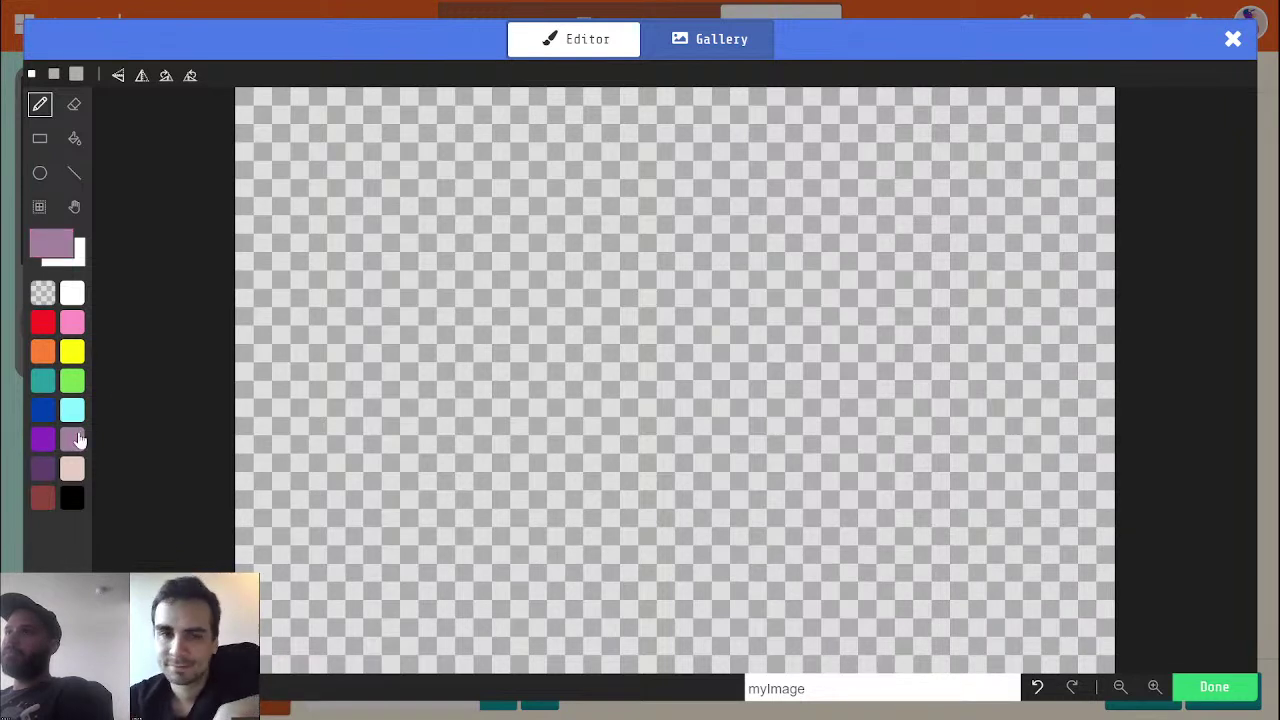
click(74, 172)
click(41, 139)
drag(255, 105, 1108, 648)
drag(290, 142, 1071, 623)
drag(350, 176, 1031, 571)
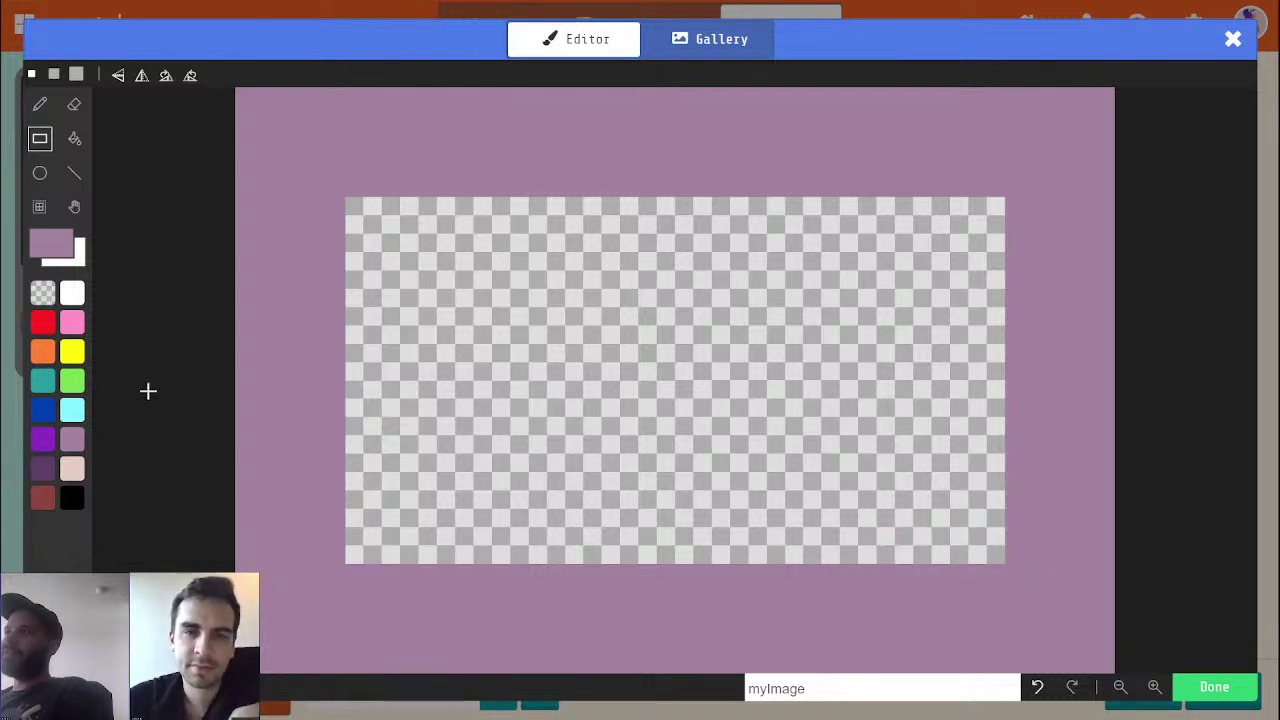
Draw a solid dark-purple microwave window 15 by 12 pixels inside the frame and fill the remaining transparent area beside it with light purple
click(42, 468)
drag(363, 213, 806, 543)
drag(323, 172, 853, 588)
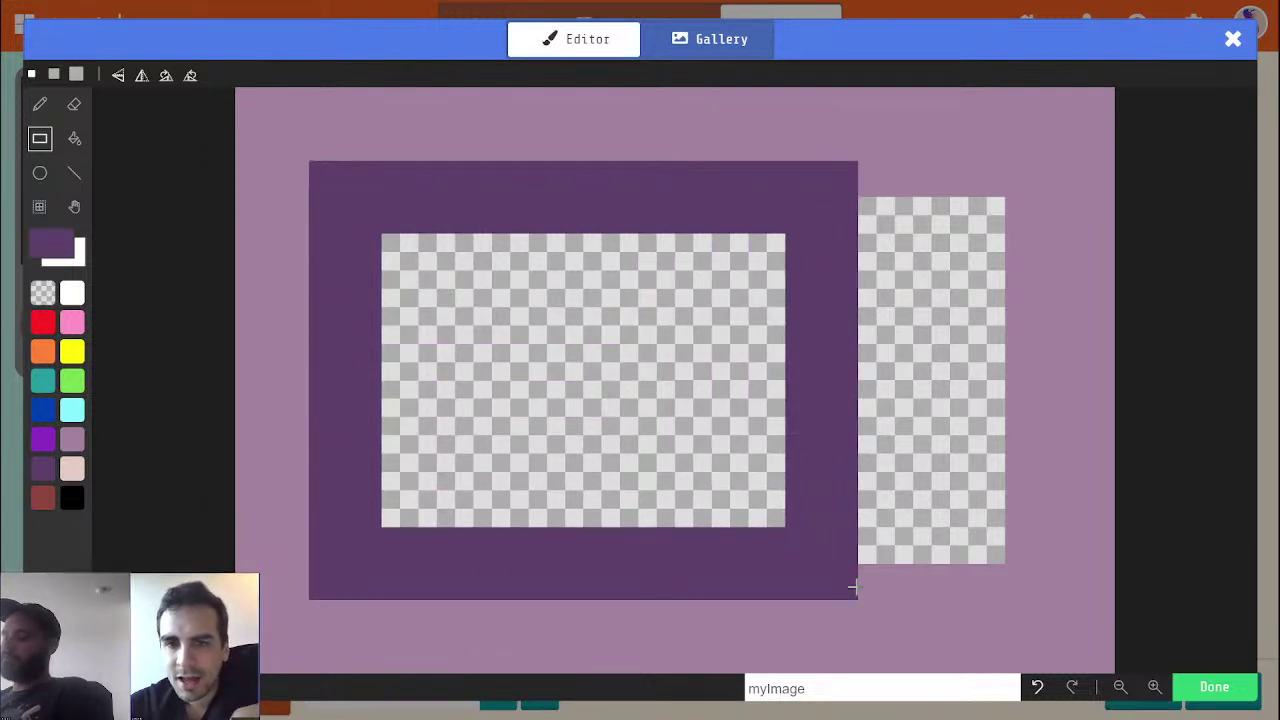
drag(774, 491, 765, 411)
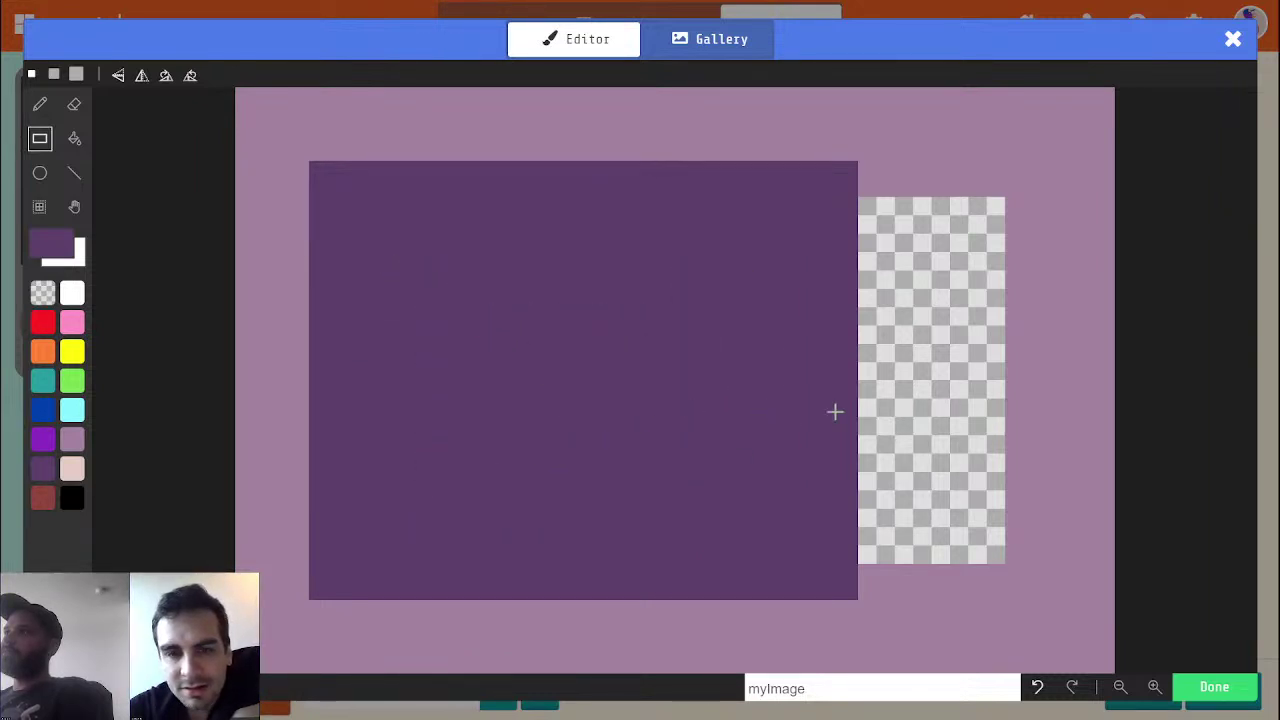
alt+click(926, 603)
mouse_move(926, 603)
mouse_down()
mouse_move(894, 510)
mouse_move(880, 194)
mouse_move(997, 277)
mouse_move(1010, 513)
mouse_move(994, 537)
mouse_move(943, 214)
mouse_up()
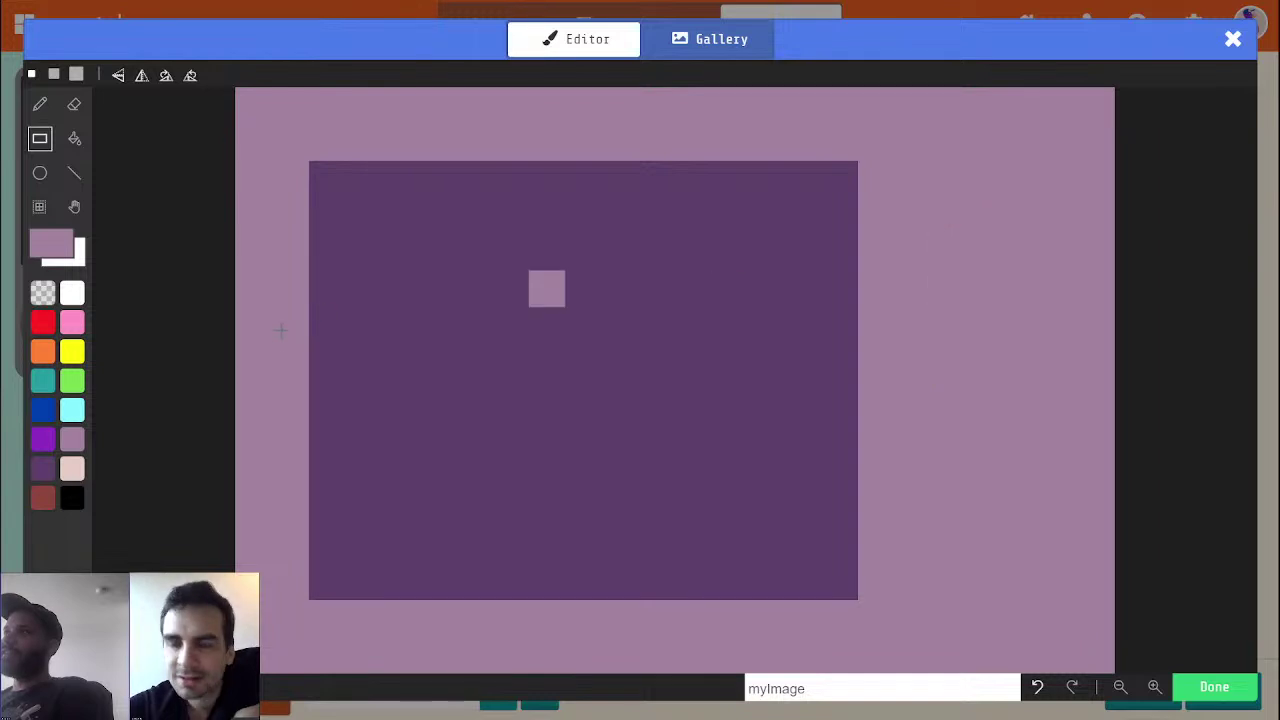
Draw a dark-purple control panel 4 pixels wide and 12 tall, one pixel to the right of the window
click(44, 470)
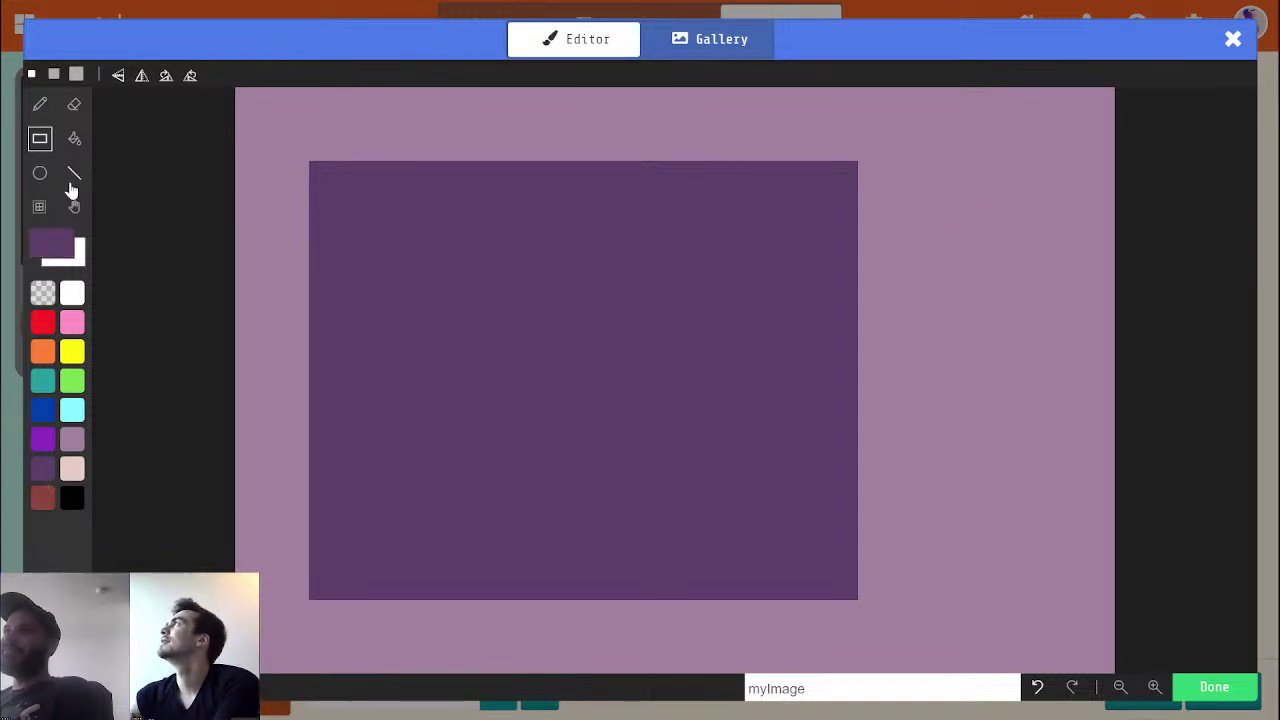
mouse_move(948, 178)
mouse_down()
mouse_move(937, 200)
mouse_move(971, 286)
mouse_move(1034, 573)
mouse_move(1061, 595)
mouse_move(963, 294)
mouse_move(951, 197)
mouse_move(1007, 485)
mouse_move(1003, 546)
mouse_up()
mouse_move(913, 178)
mouse_down()
mouse_move(931, 348)
mouse_move(920, 583)
mouse_up()
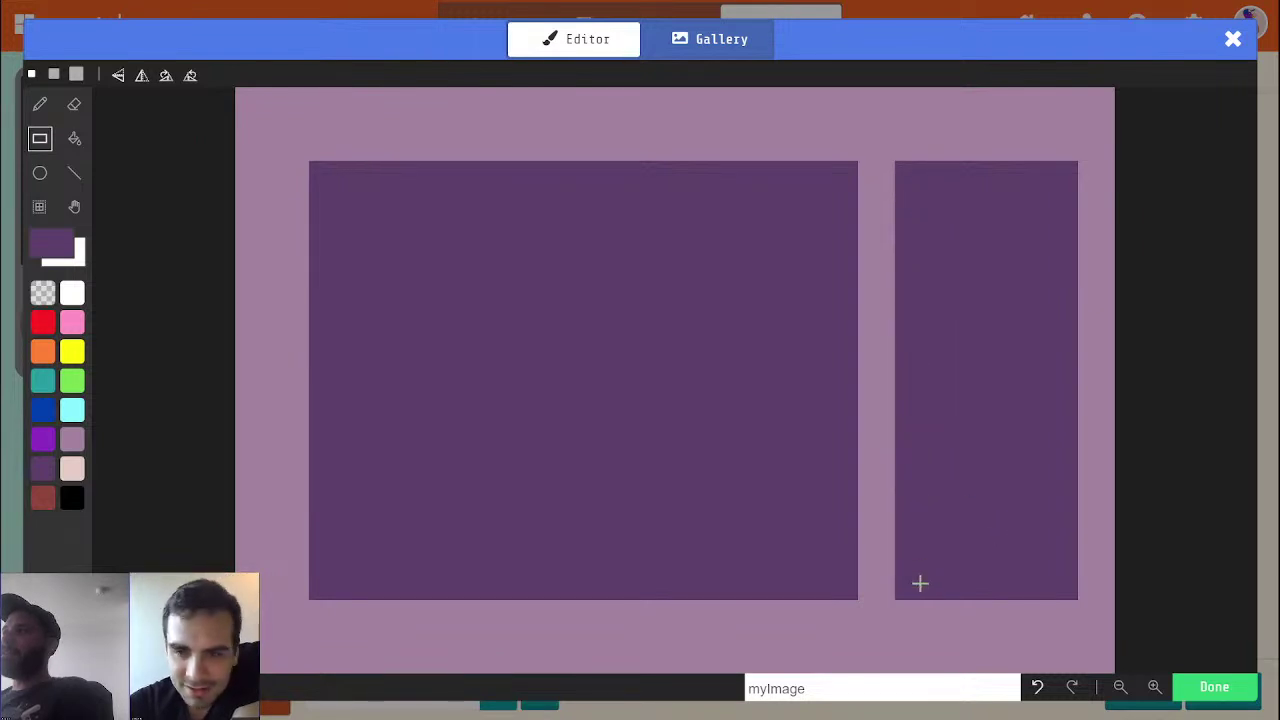
alt+click(1038, 624)
drag(1057, 613, 1045, 165)
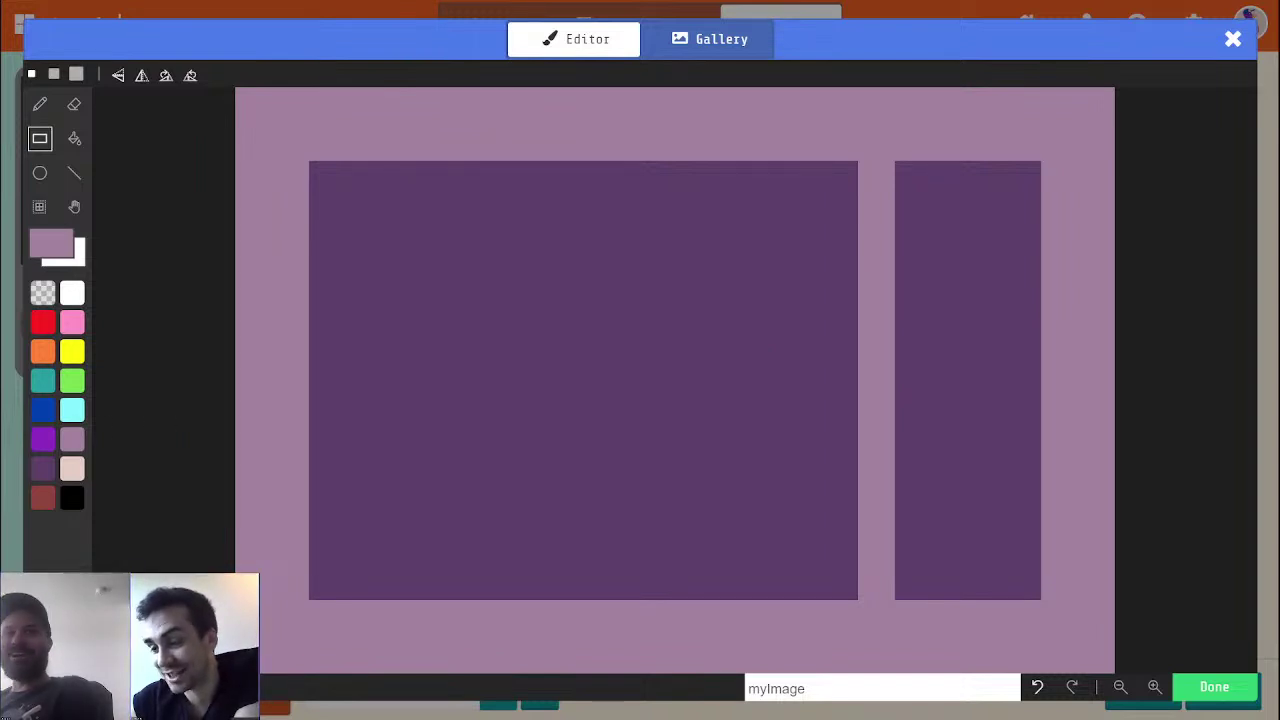
click(43, 470)
drag(894, 449, 860, 416)
key(ctrl+z)
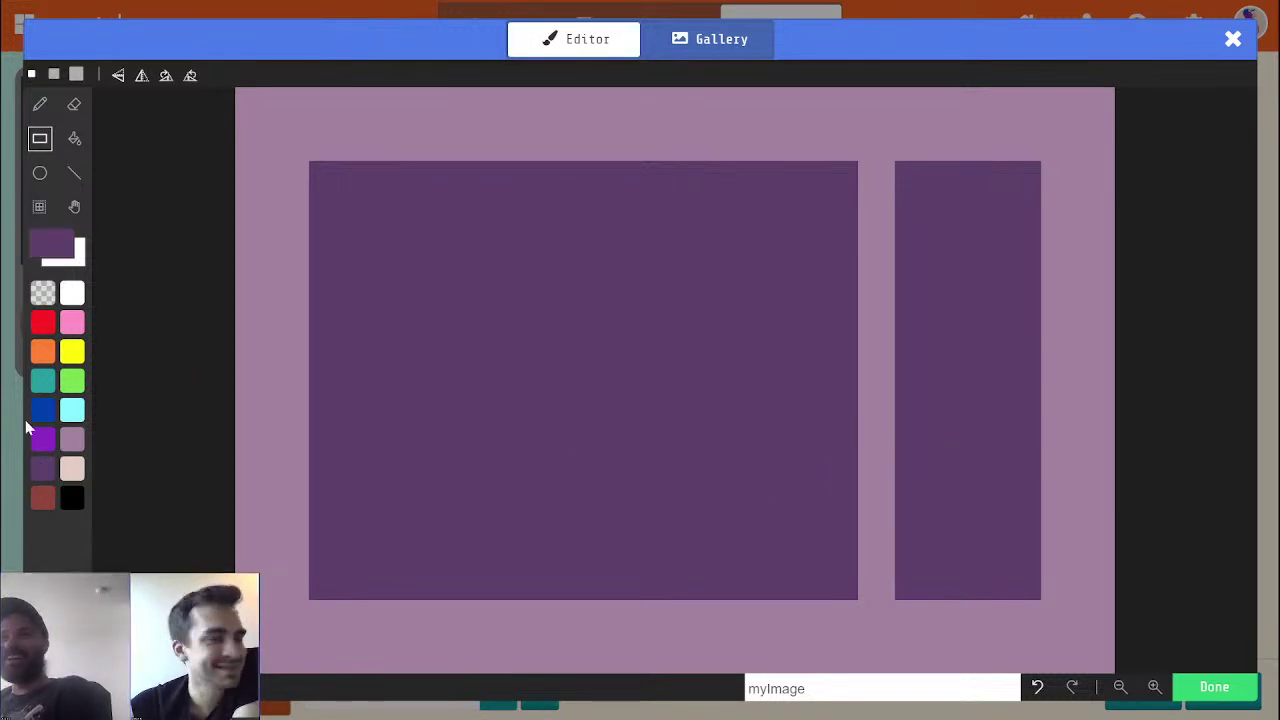
Paint a 4-by-4 checkerboard of single teal pixels as buttons on the lower half of the control panel
click(50, 386)
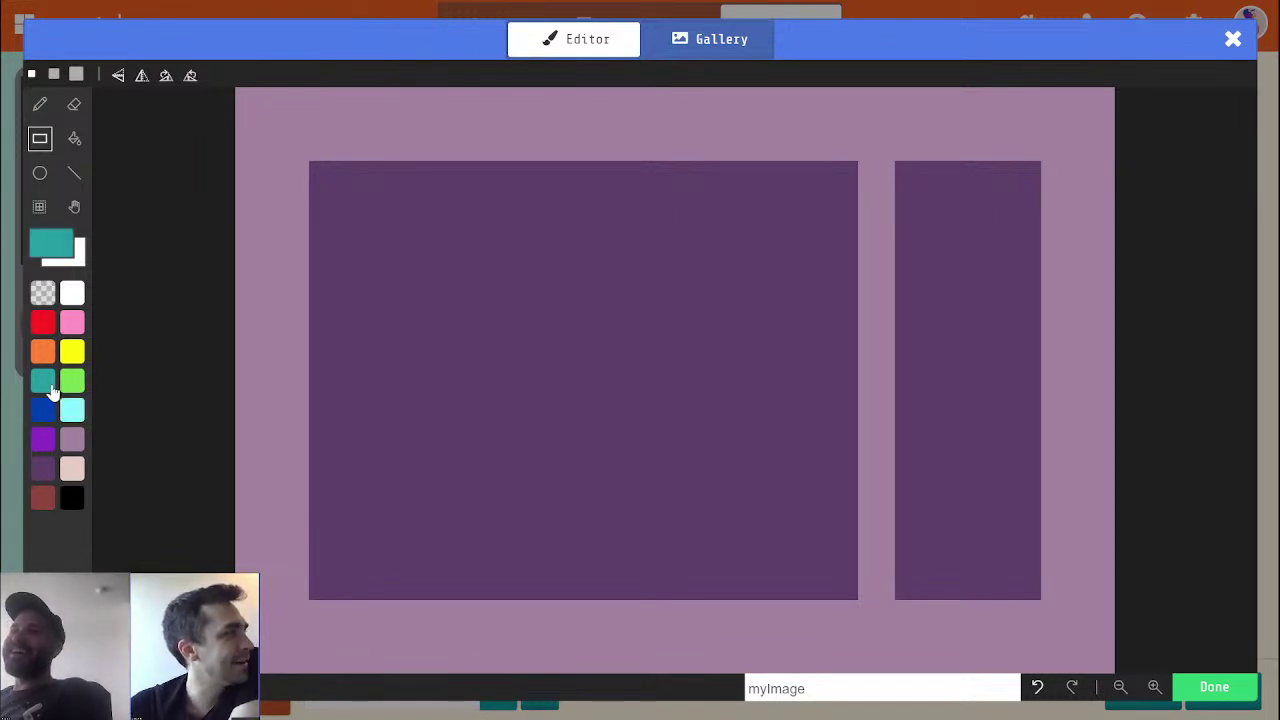
click(913, 396)
click(986, 398)
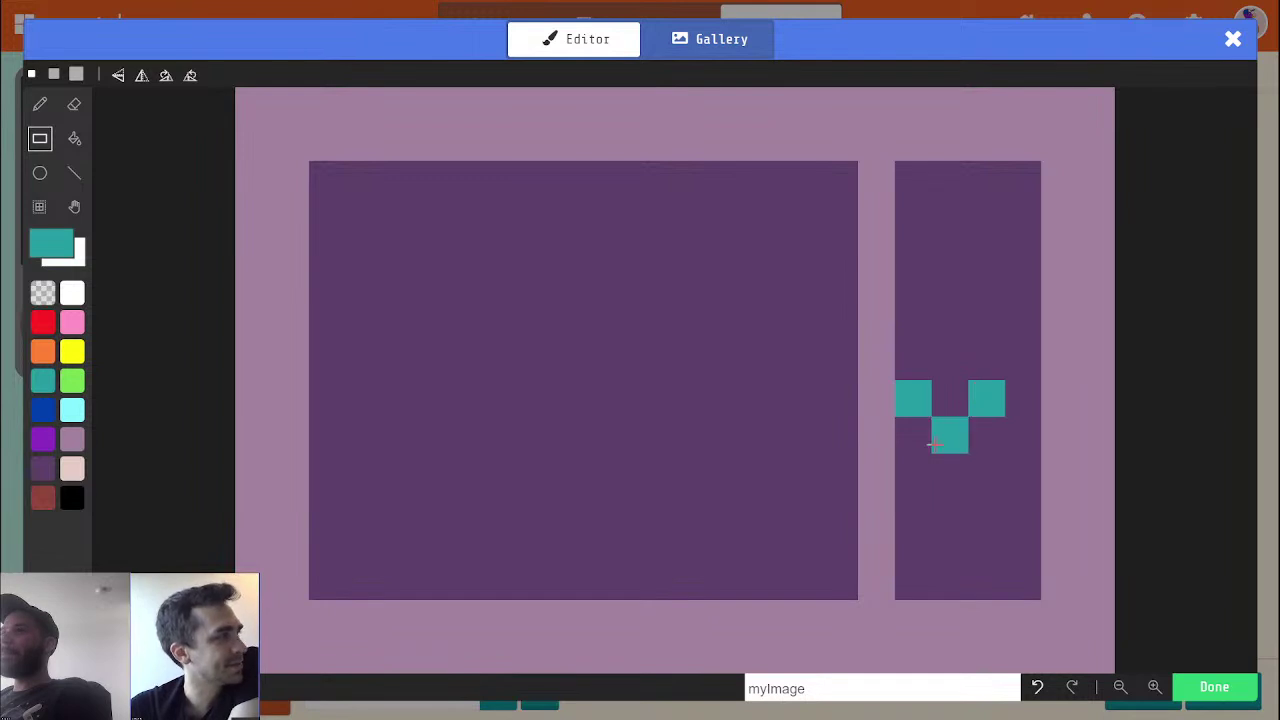
click(947, 440)
click(1022, 435)
click(913, 471)
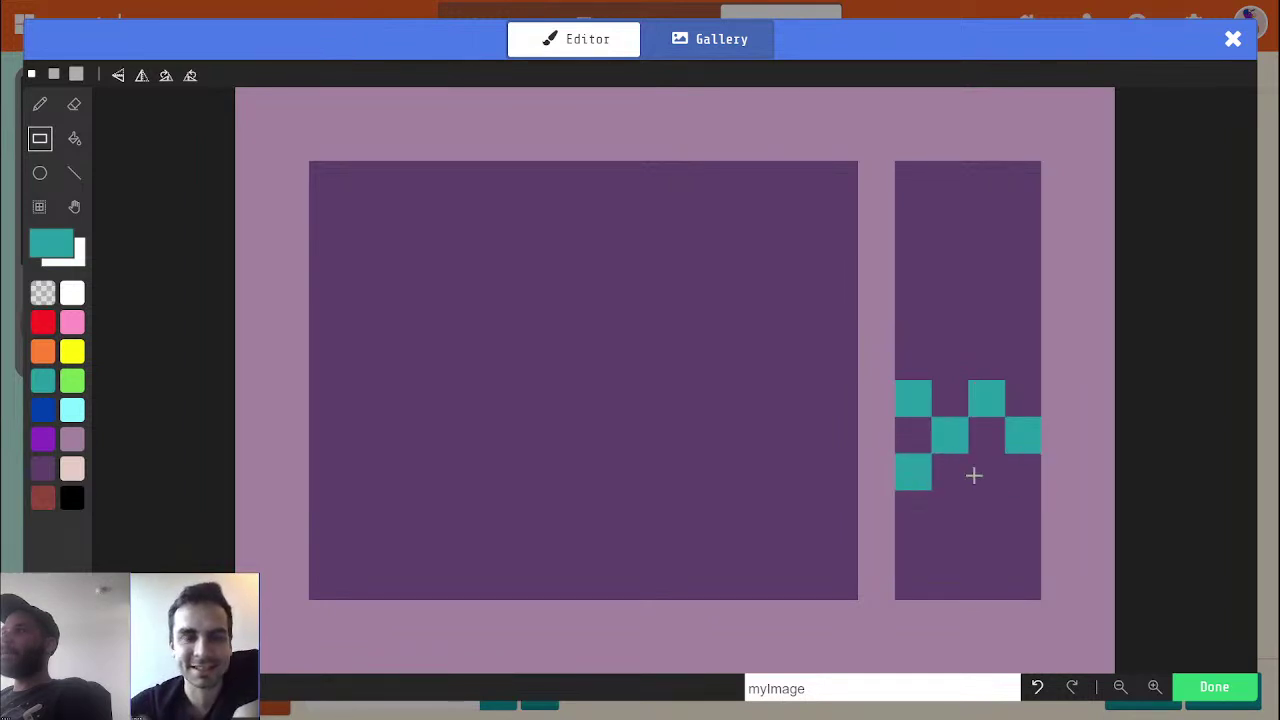
click(986, 471)
click(1022, 508)
click(949, 508)
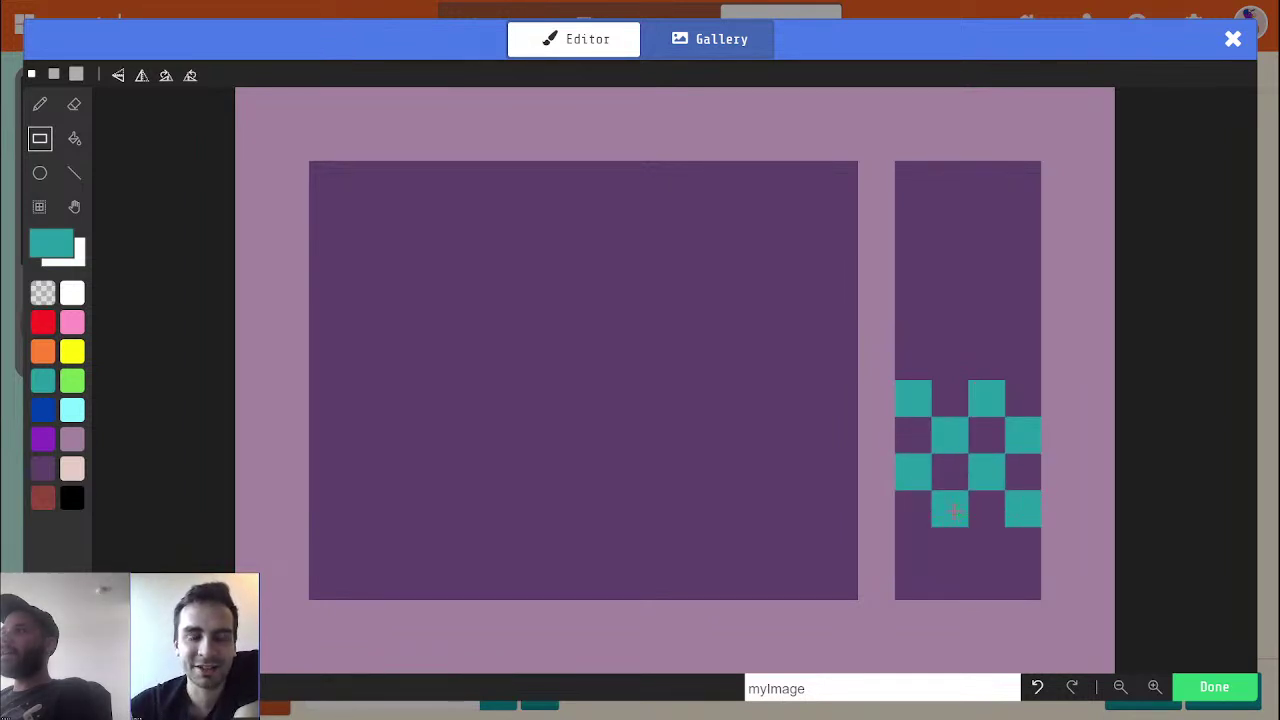
Recolour the teal checkerboard buttons bright purple, pixel by pixel
click(43, 439)
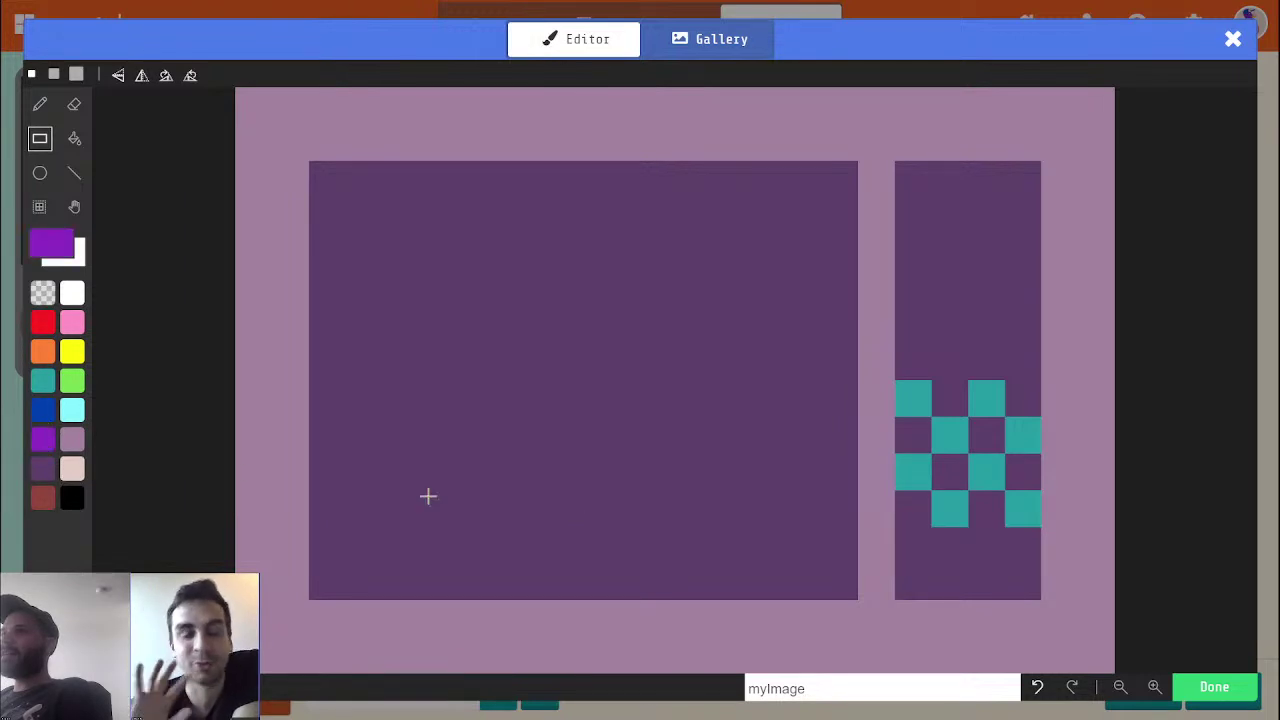
click(947, 510)
click(913, 471)
click(986, 471)
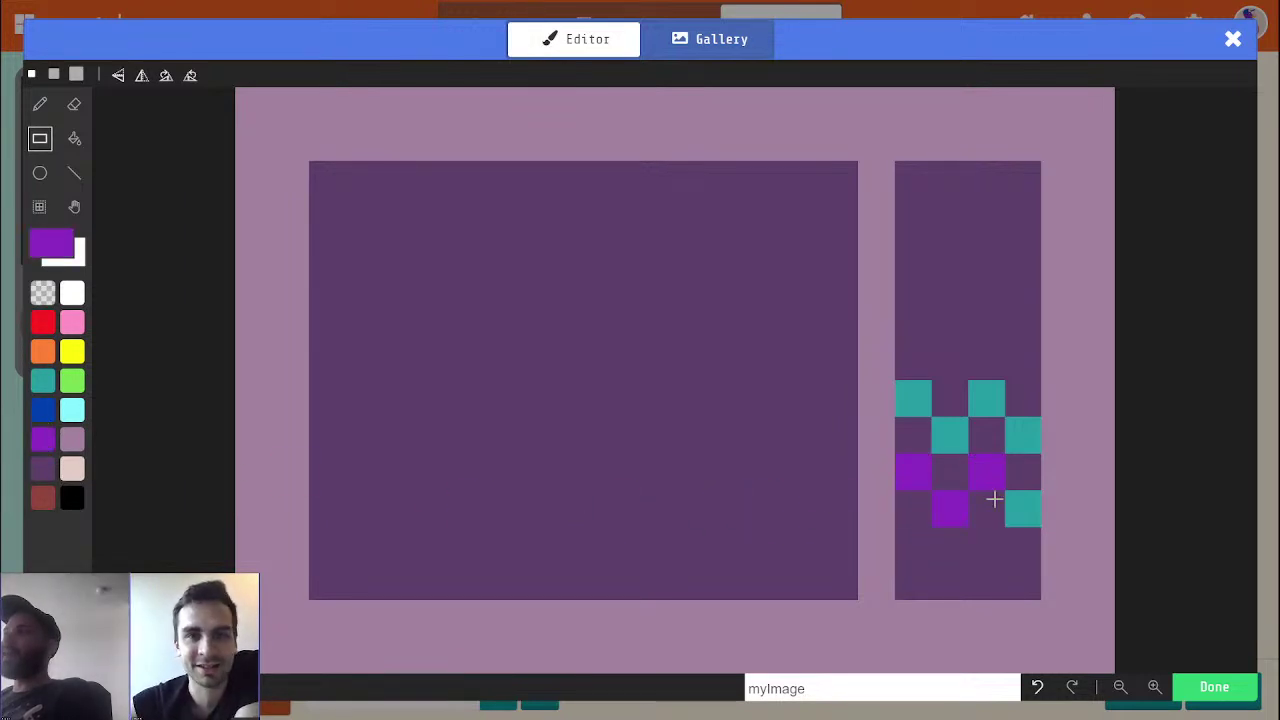
click(1022, 508)
click(949, 435)
click(986, 398)
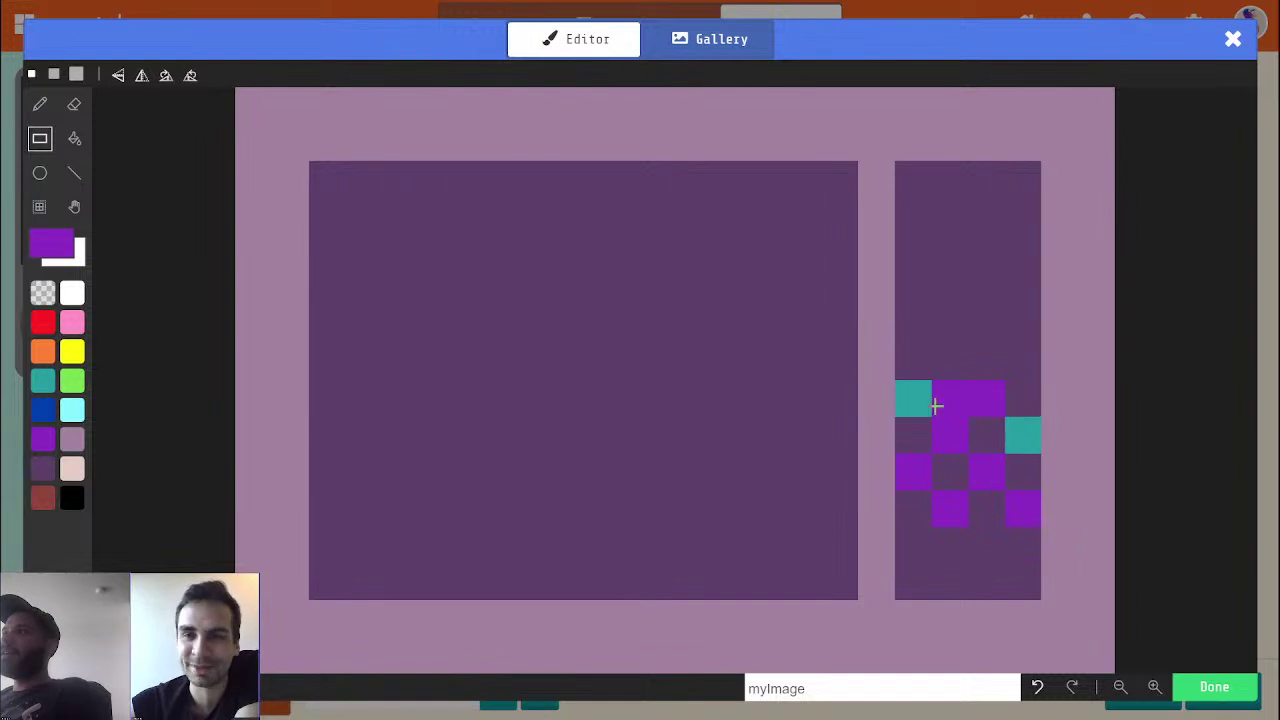
click(907, 399)
click(1020, 430)
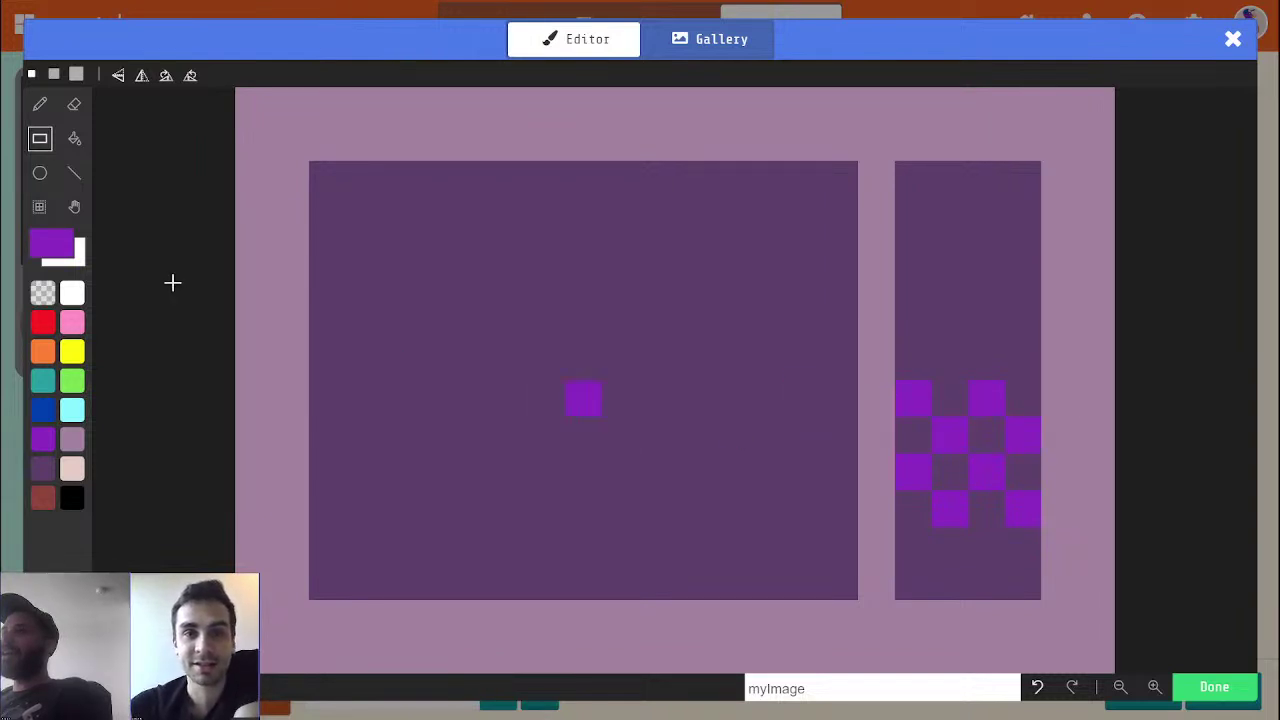
Move the checkerboard buttons two pixels down and fill the transparent gap left behind with dark purple
click(40, 206)
drag(908, 383, 988, 540)
click(1042, 466)
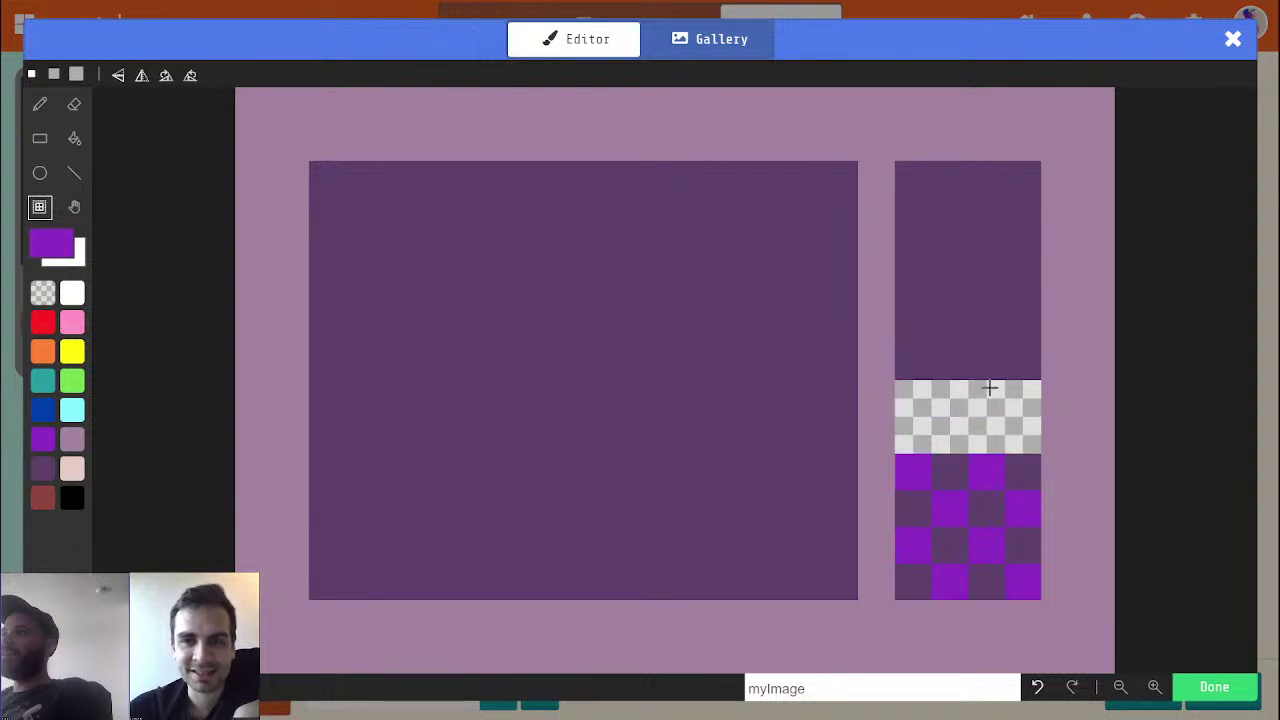
key(p)
mouse_move(915, 380)
mouse_down()
mouse_move(918, 412)
mouse_move(997, 437)
mouse_move(1028, 388)
mouse_move(946, 403)
mouse_up()
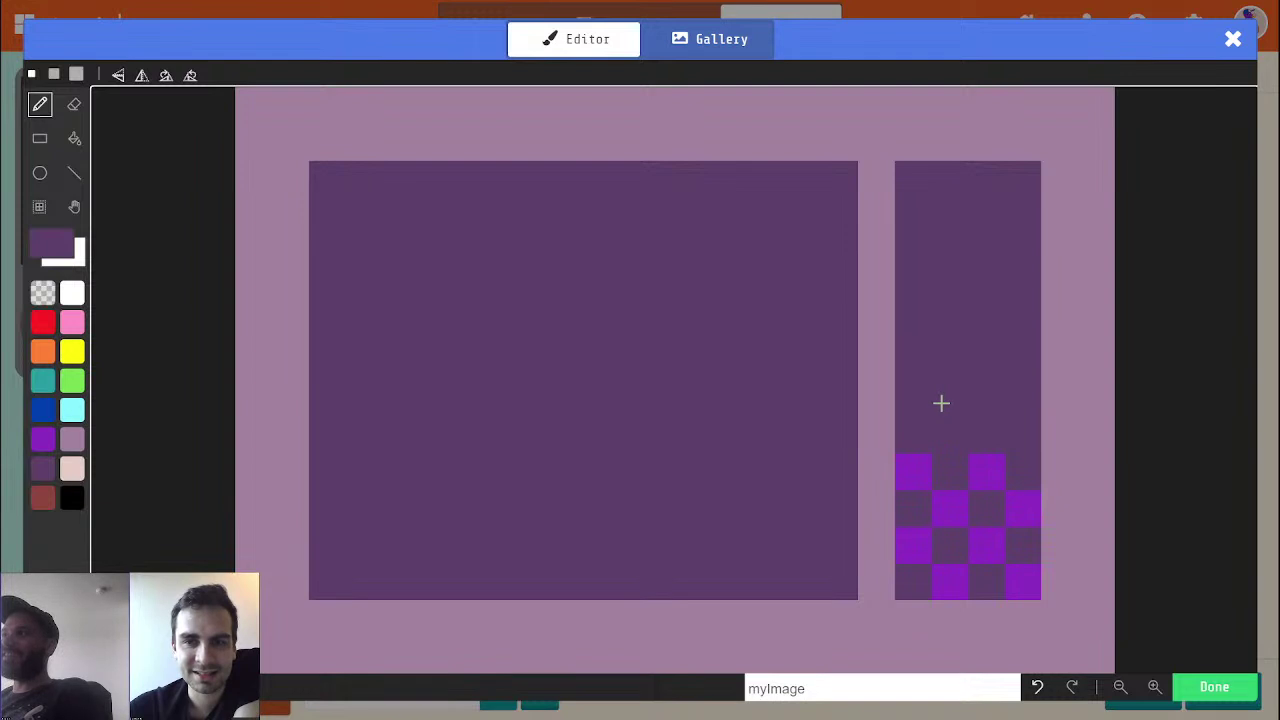
click(893, 422)
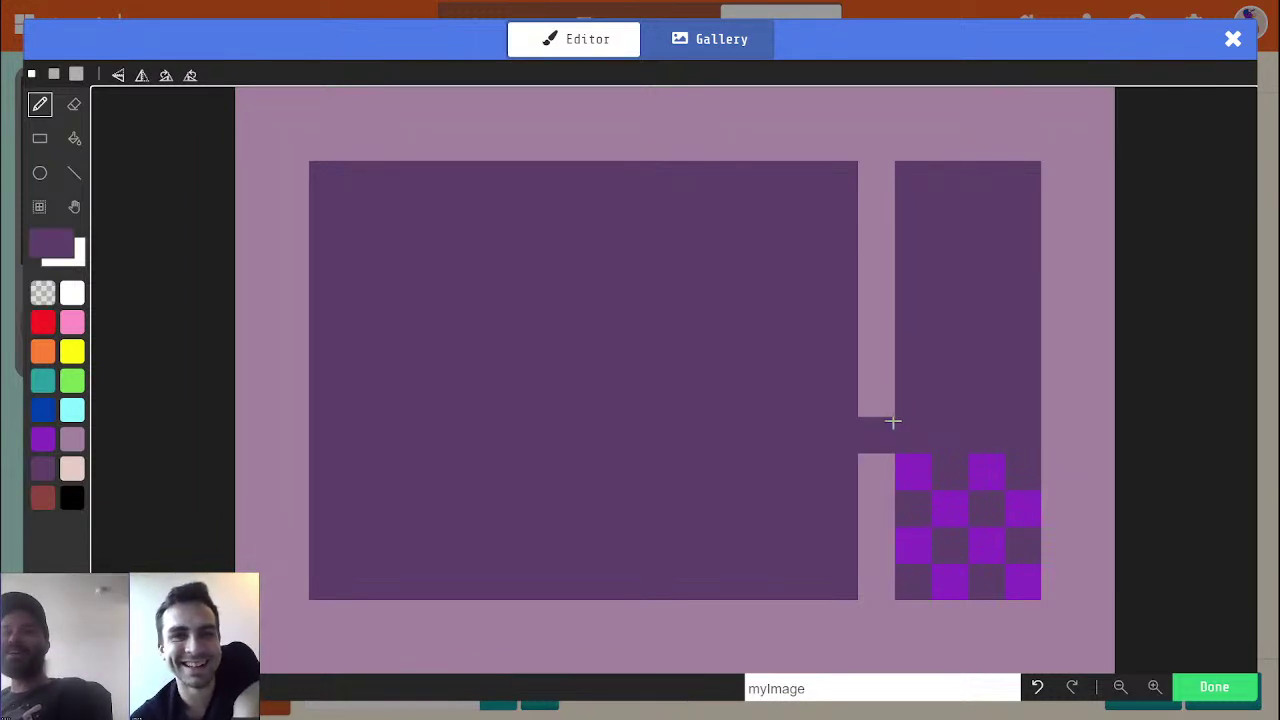
Extend the bright-purple checkerboard upward by three rows and paint its two lowest rows over with dark purple
key(alt)
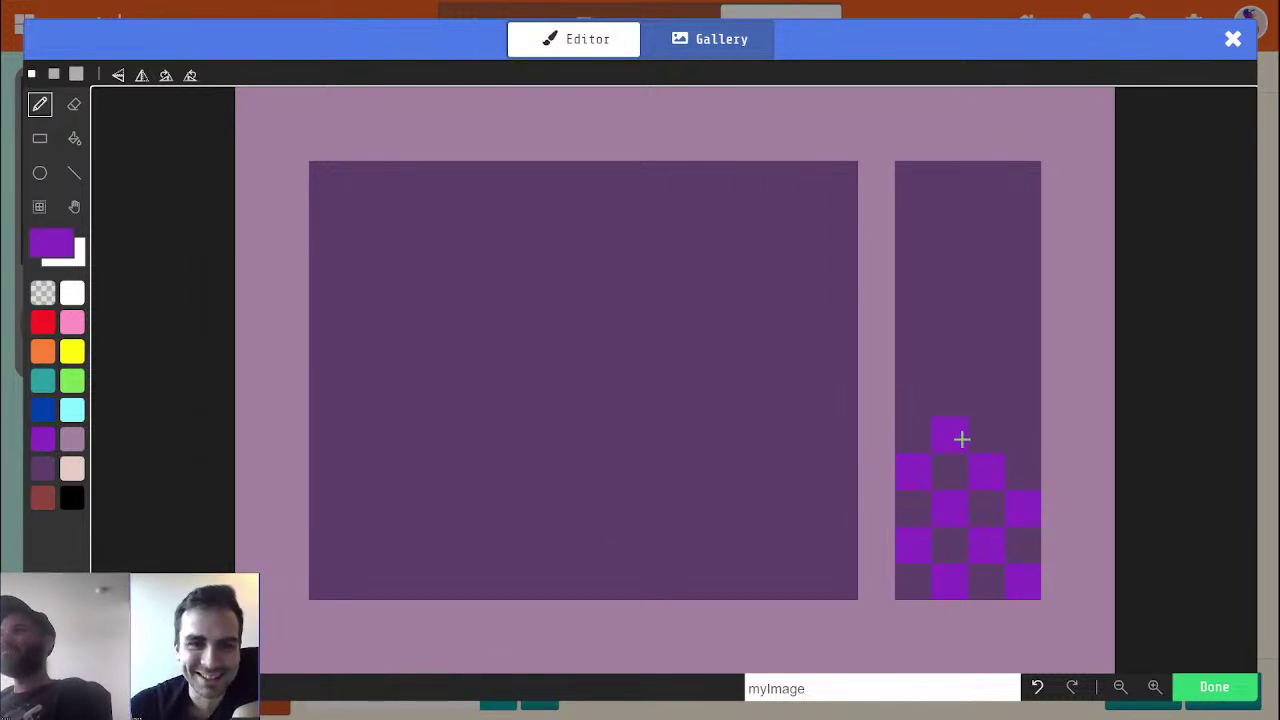
click(985, 398)
click(915, 395)
key(alt)
alt+click(906, 580)
drag(917, 580, 1030, 558)
alt+click(950, 422)
click(948, 362)
click(1015, 356)
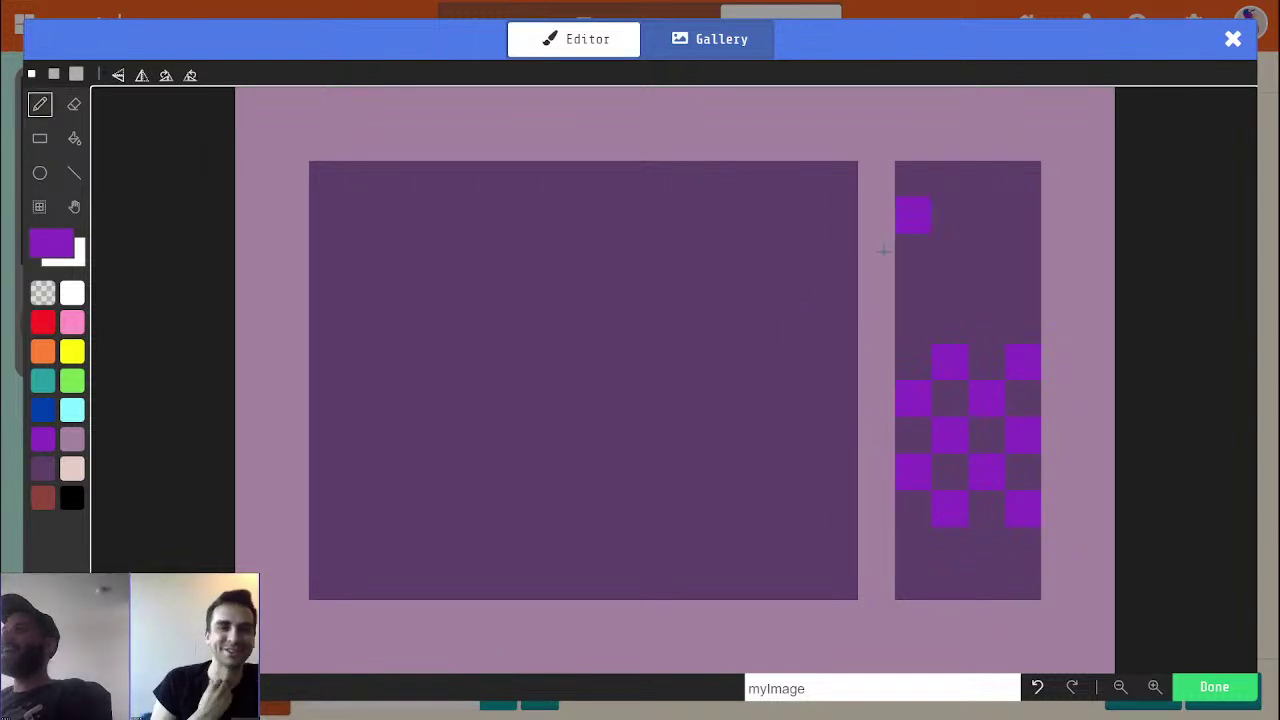
Paint a teal display 4 pixels wide and 3 tall across the top of the control panel, with dark purple directly below it
click(44, 381)
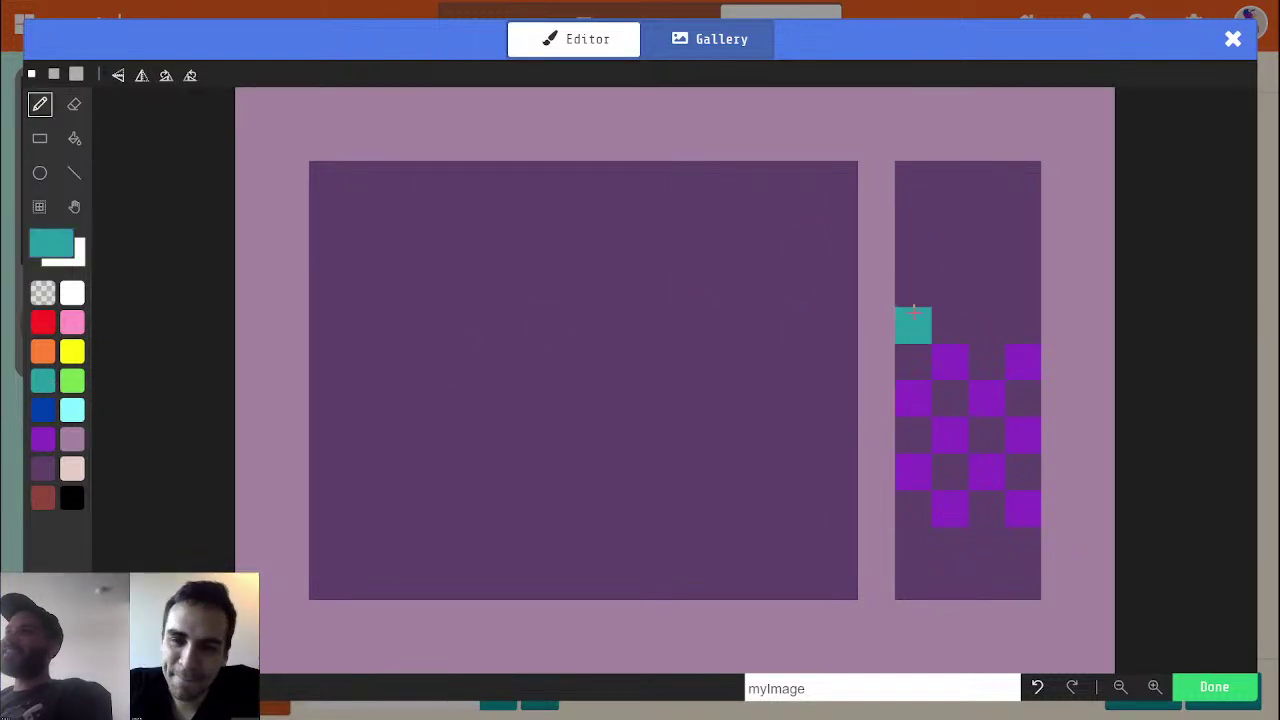
mouse_move(1013, 270)
mouse_down()
mouse_move(923, 277)
mouse_move(908, 229)
mouse_move(1017, 246)
mouse_move(944, 242)
mouse_up()
drag(918, 194, 1025, 180)
alt+click(1009, 324)
click(1023, 289)
drag(968, 286, 889, 277)
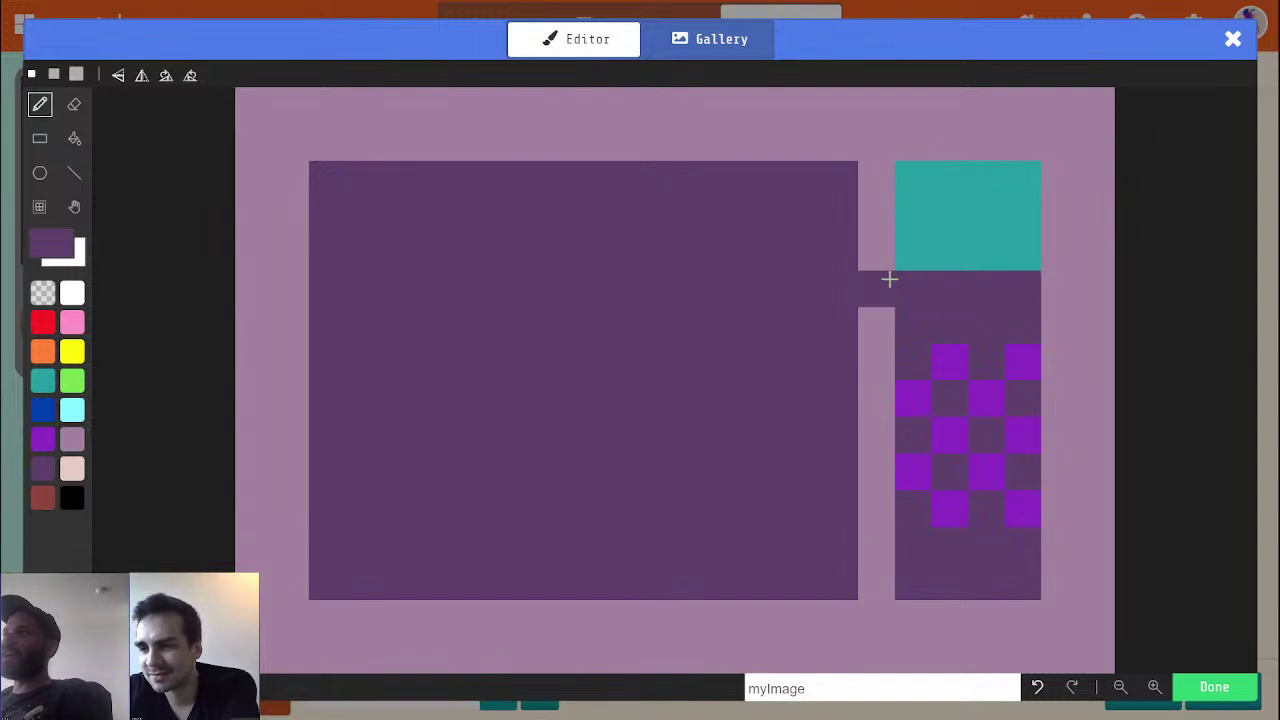
alt+click(888, 276)
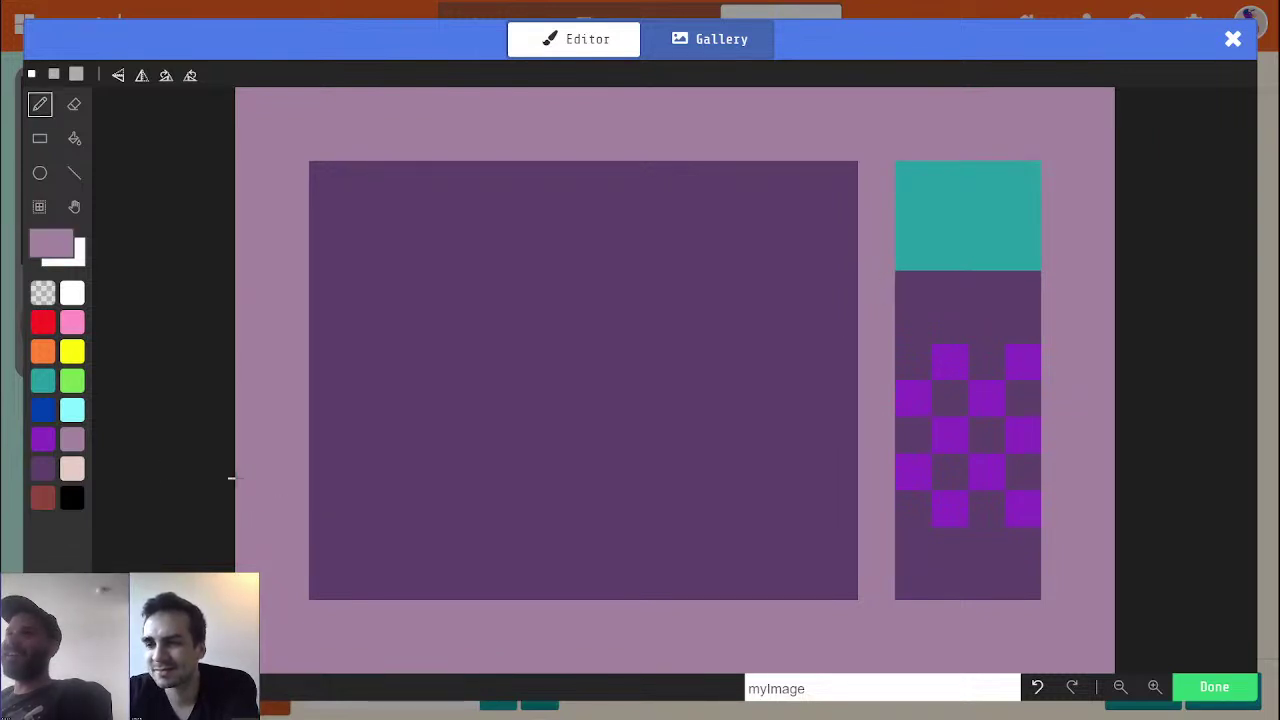
Recolour all the bright-purple checkerboard buttons on the control panel black
click(72, 497)
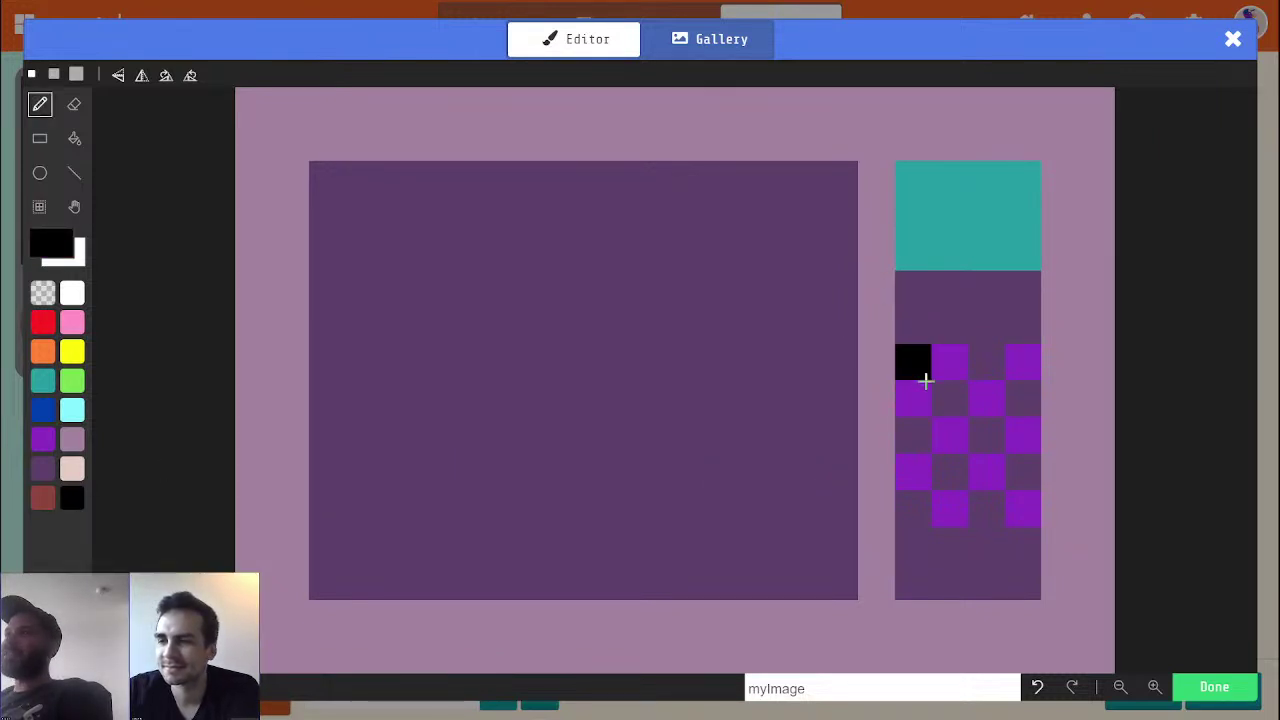
click(913, 399)
click(949, 362)
click(987, 399)
click(1020, 365)
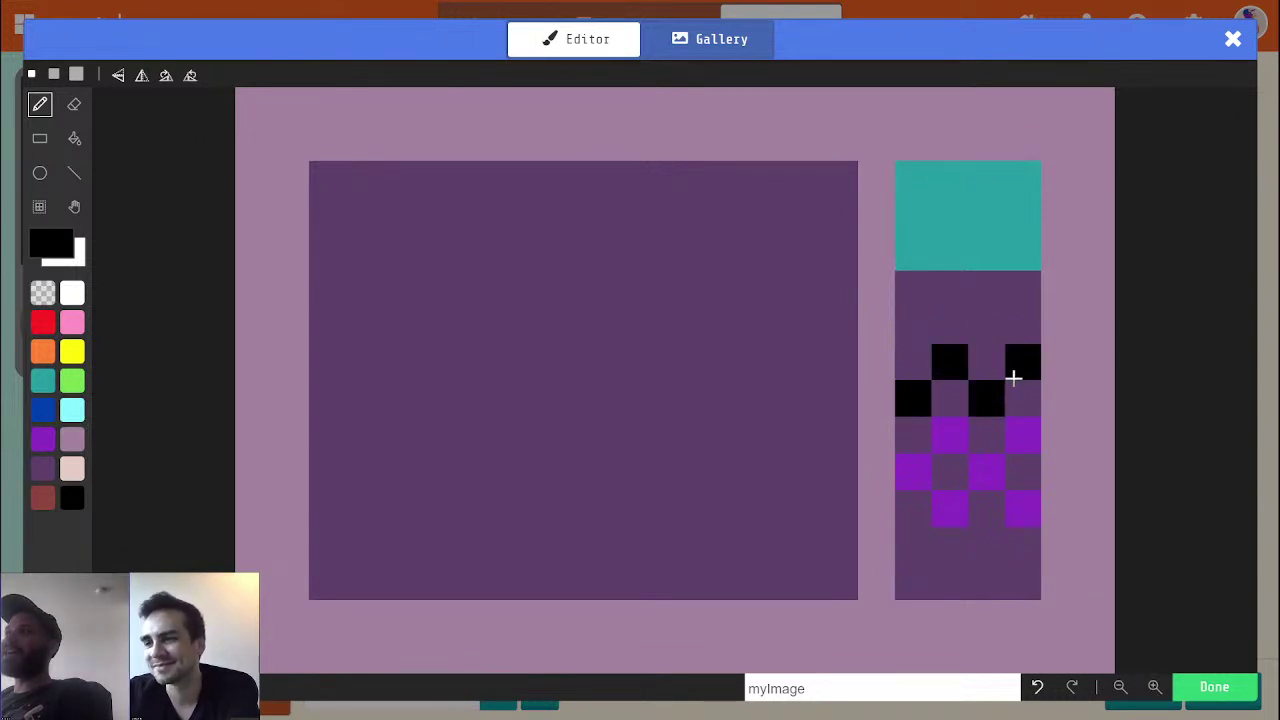
click(949, 438)
click(949, 509)
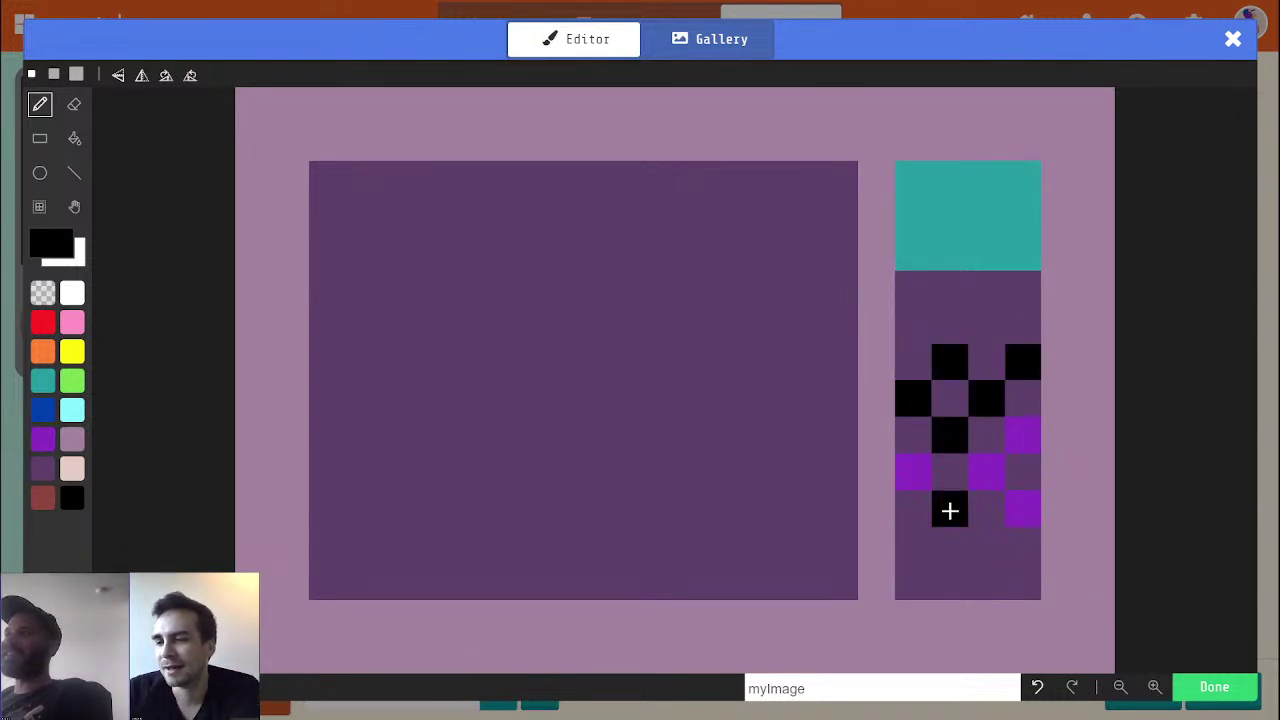
click(914, 472)
click(982, 472)
click(1022, 434)
click(1022, 505)
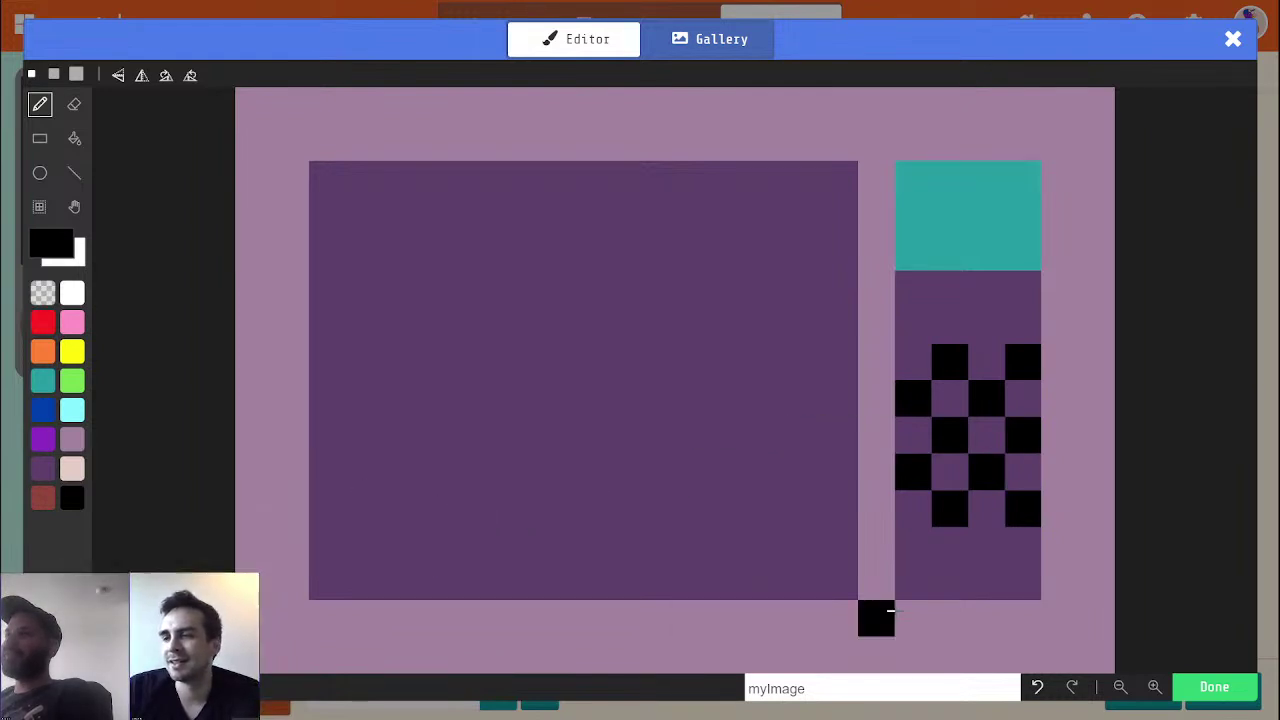
Paint a four-pixel black bar across the bottom row of the control panel and pick up dark purple as the drawing colour
drag(920, 583, 1014, 580)
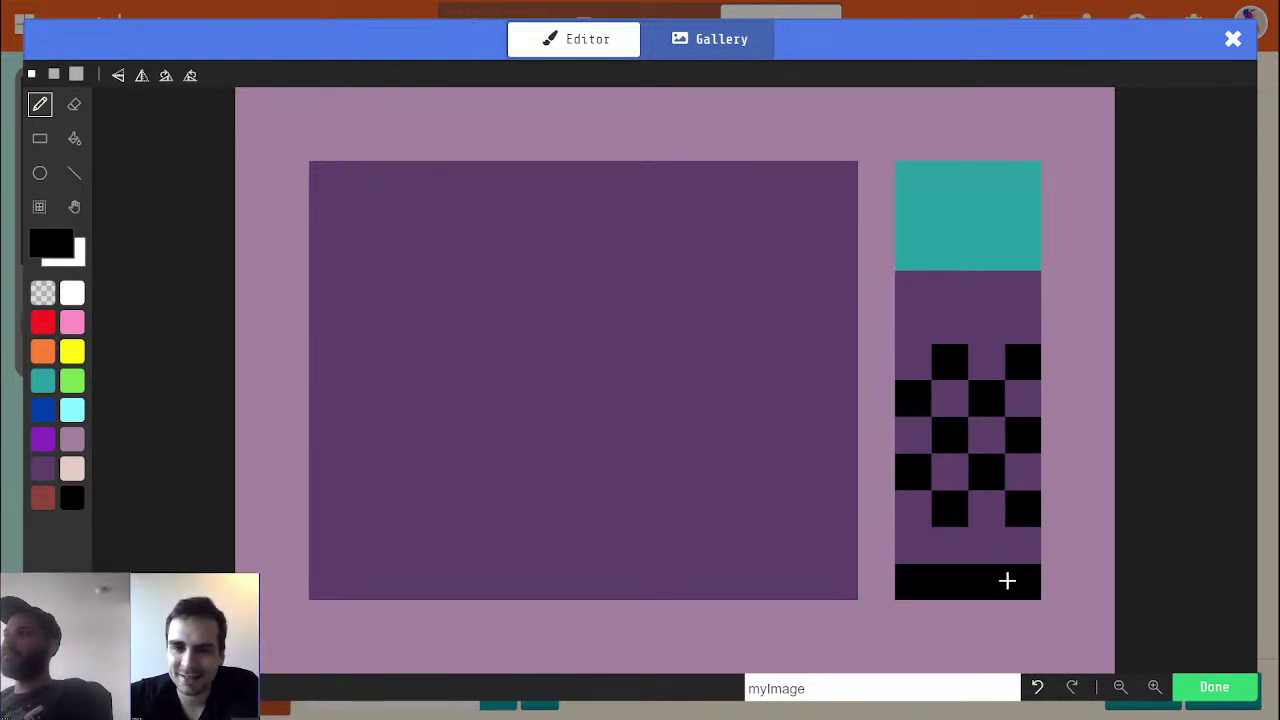
click(978, 550)
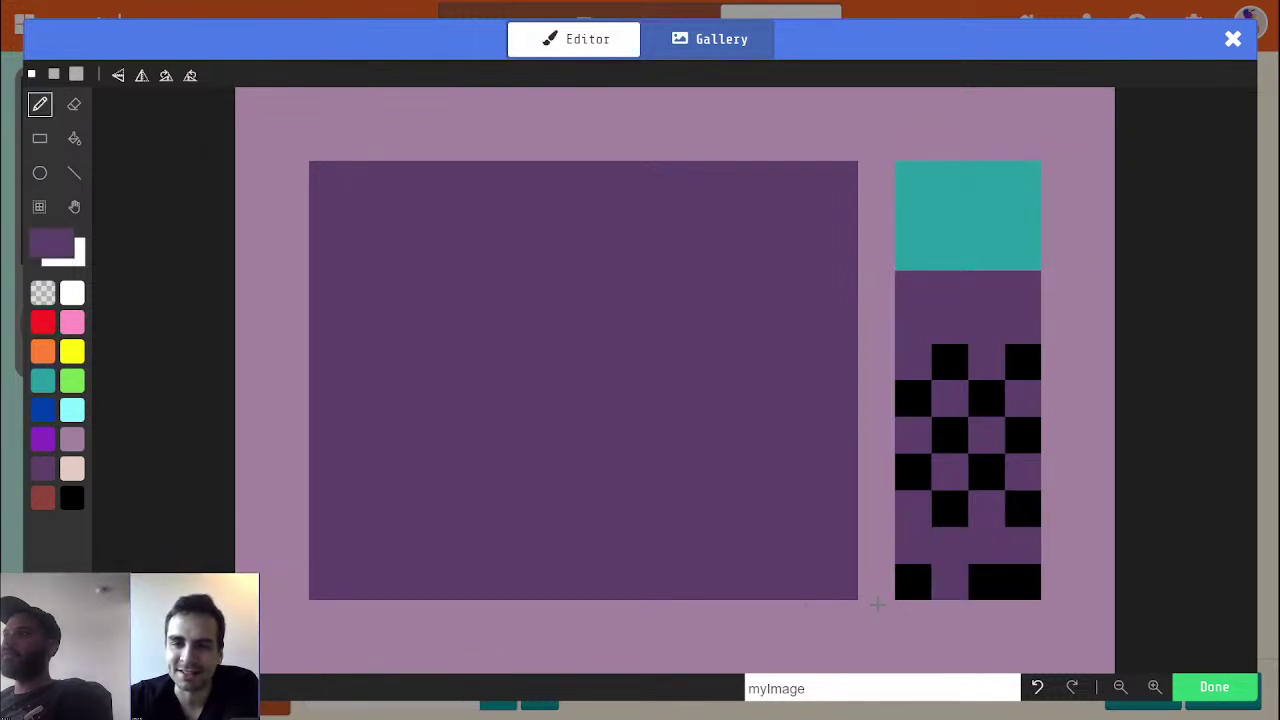
key(alt)
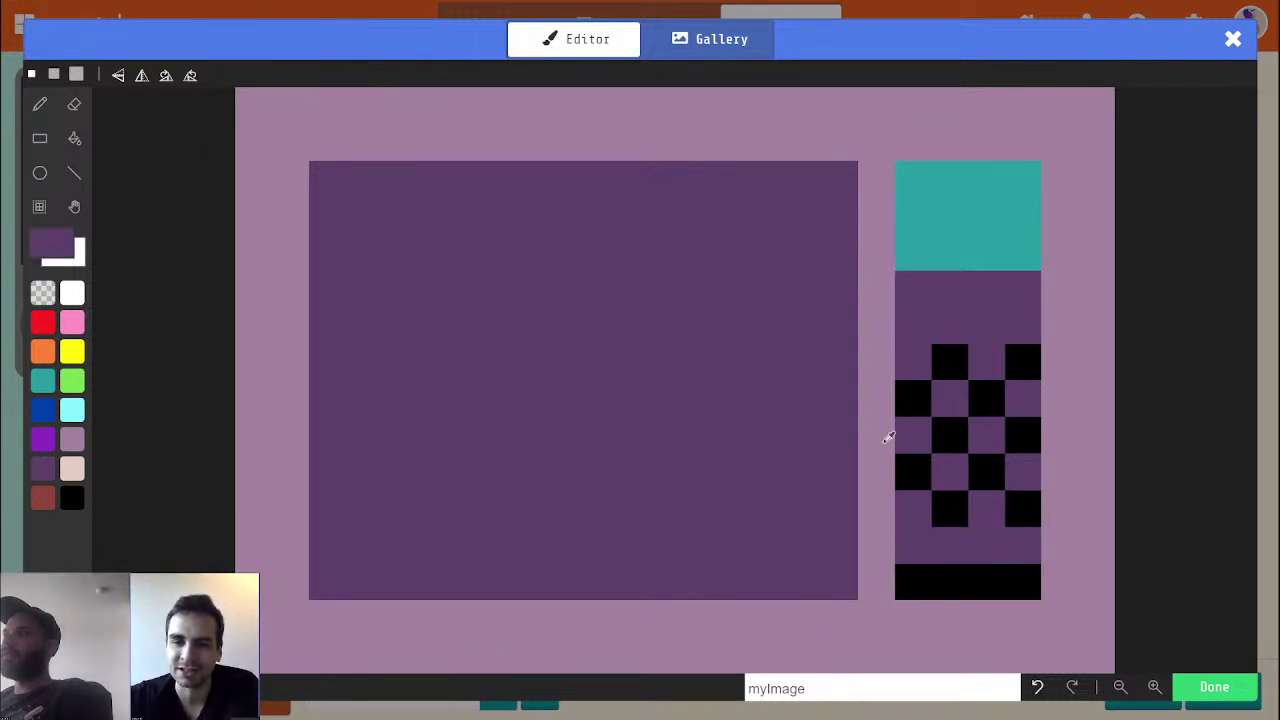
Extend the black checkerboard on the control panel down by one row and paint its top row over with dark purple
alt+click(950, 514)
drag(920, 546, 994, 542)
click(994, 542)
key(alt)
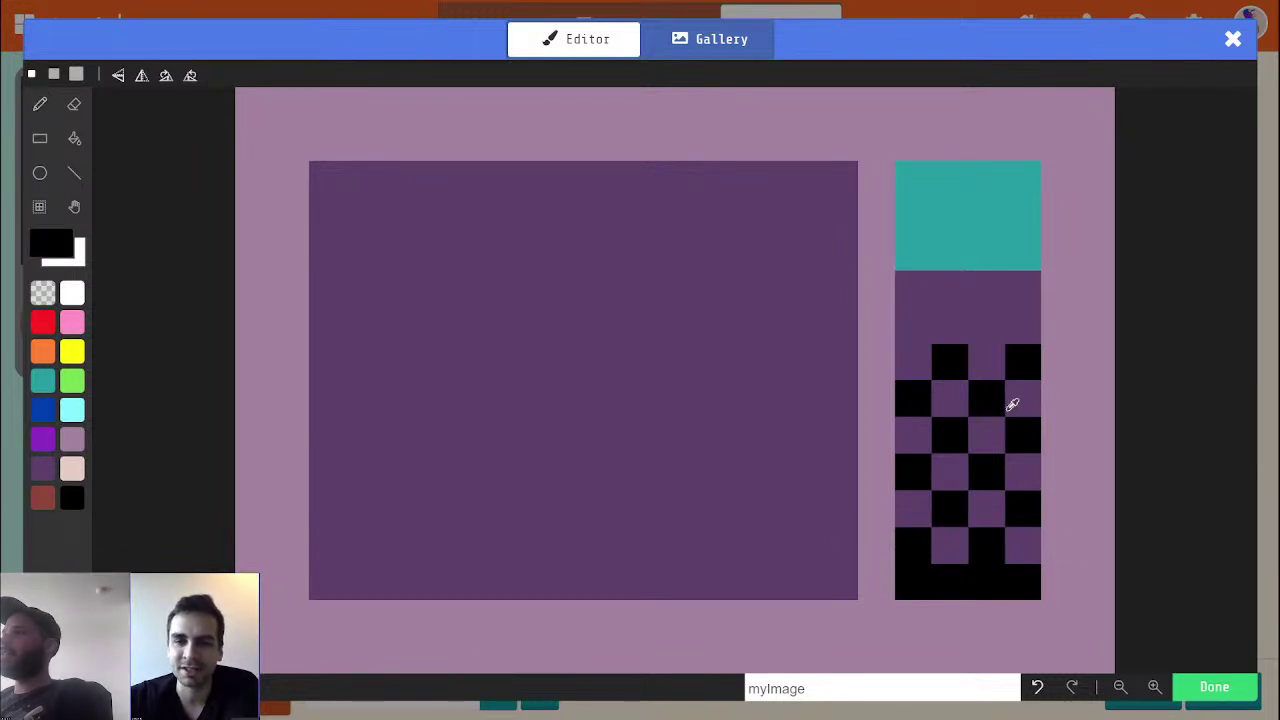
alt+click(930, 326)
click(940, 357)
click(1038, 345)
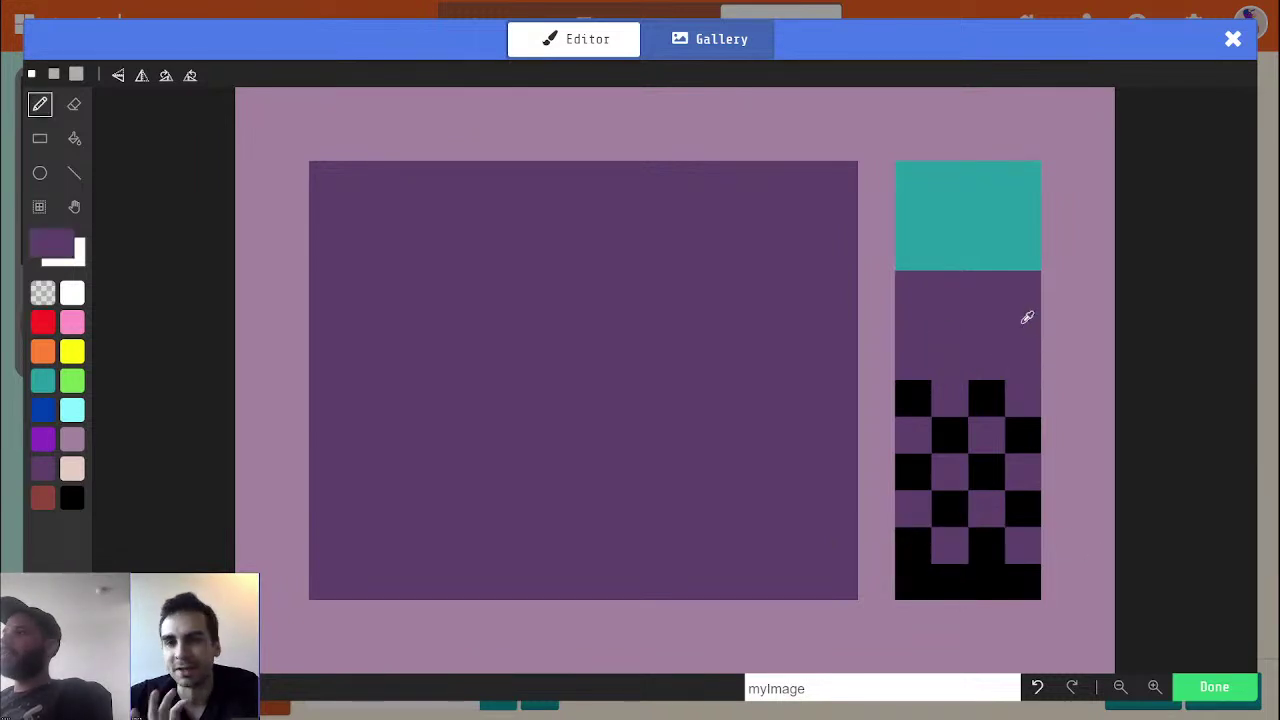
Extend the teal display on the control panel down by one four-pixel row
alt+click(943, 265)
click(913, 289)
drag(951, 289, 1023, 289)
key(alt)
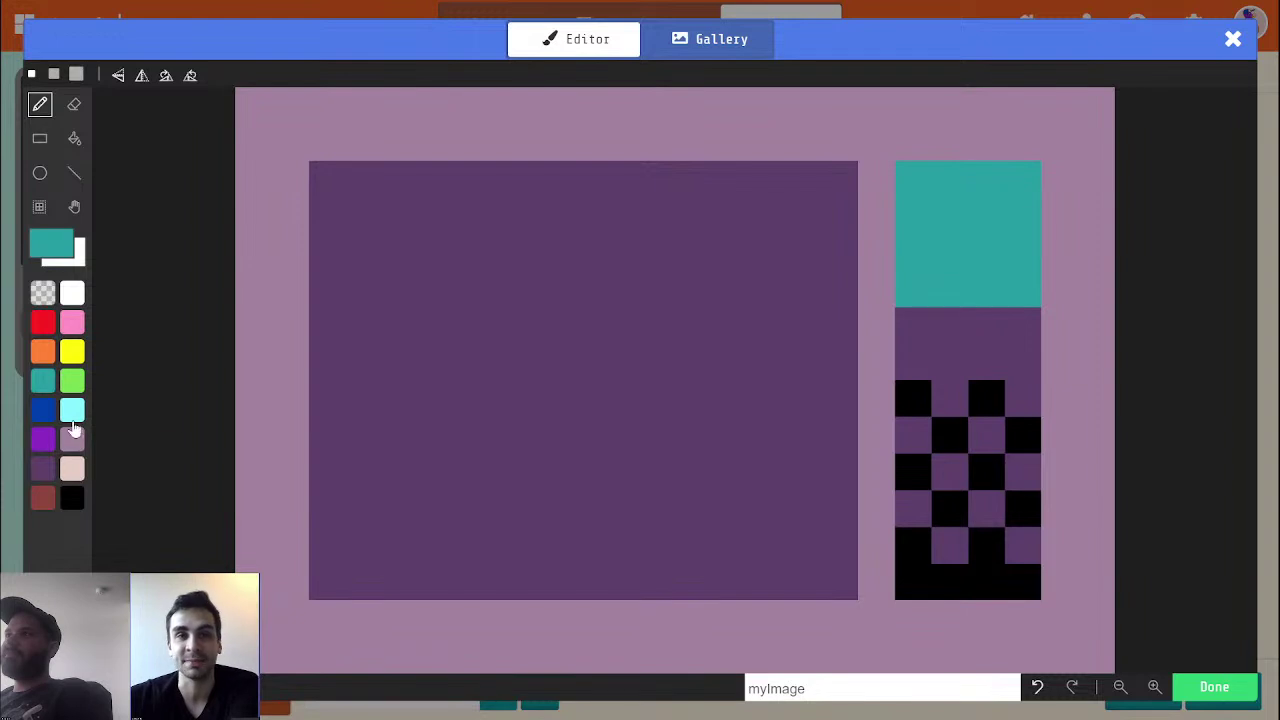
Thicken the black bar at the foot of the control panel to two full rows and recolour it bright purple
click(71, 496)
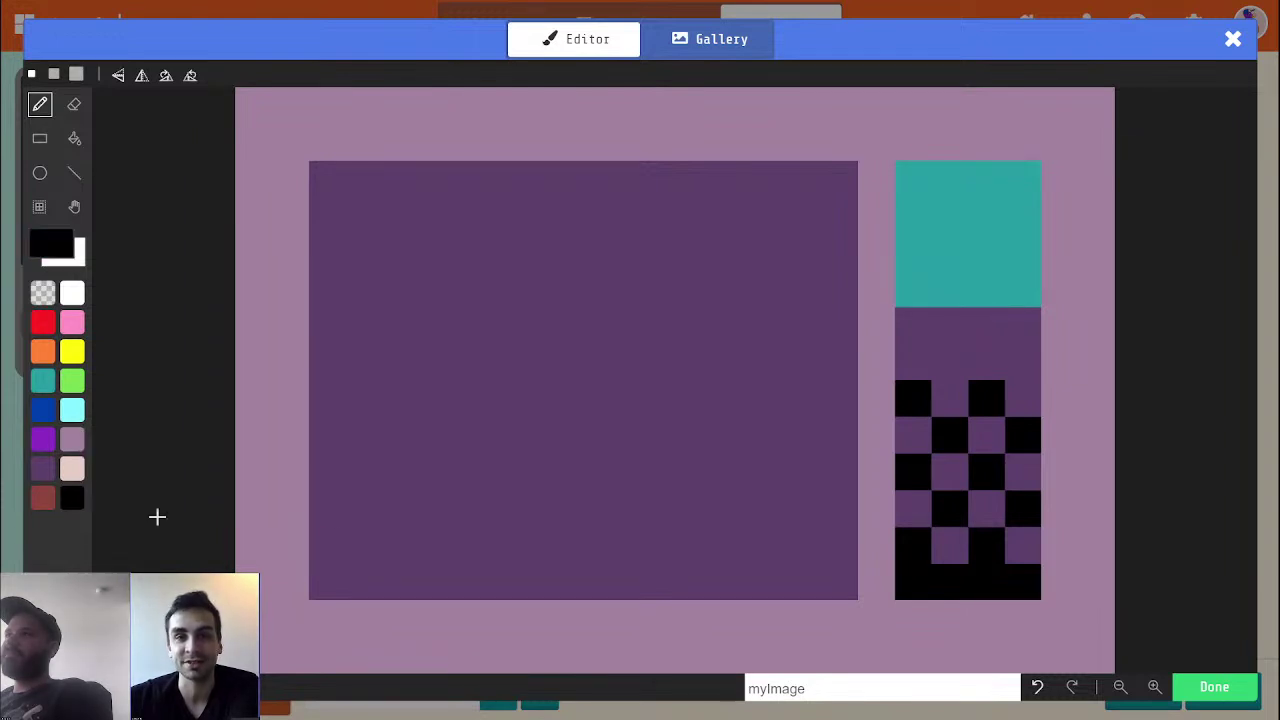
click(950, 545)
click(1022, 545)
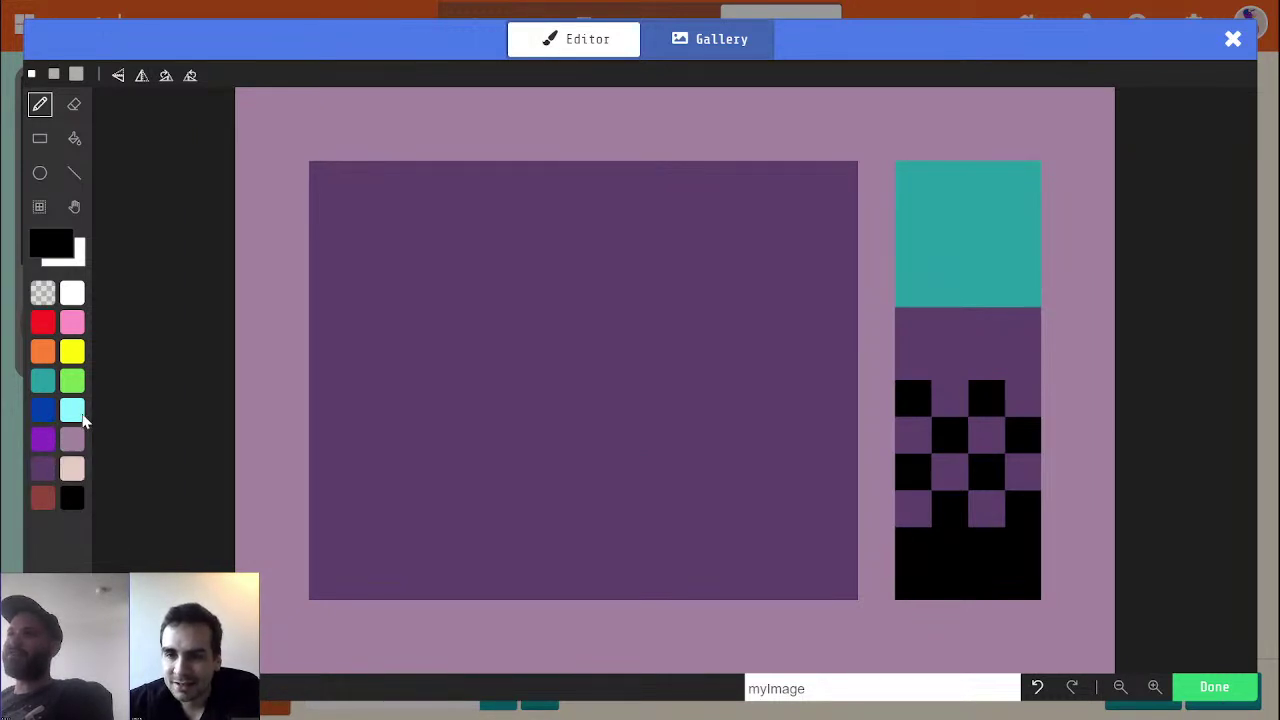
click(70, 412)
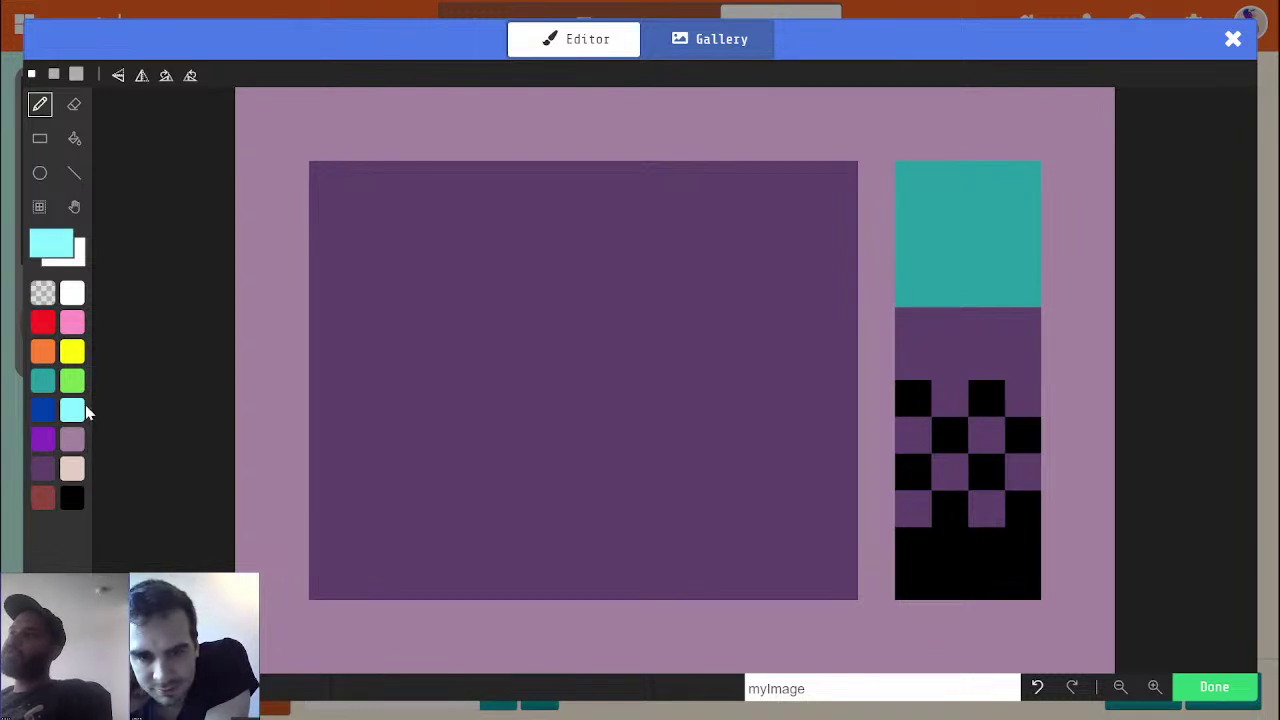
click(42, 443)
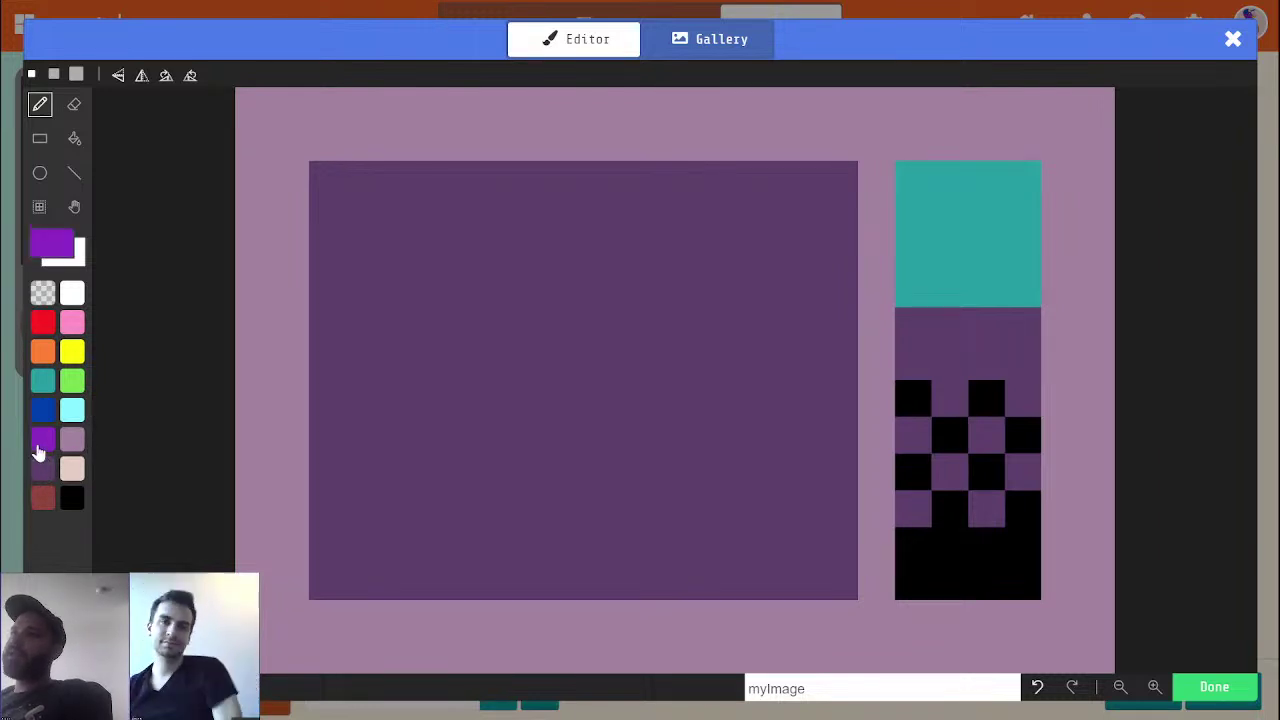
click(76, 175)
mouse_move(940, 577)
mouse_down()
mouse_move(1043, 574)
mouse_move(923, 563)
mouse_move(946, 546)
mouse_up()
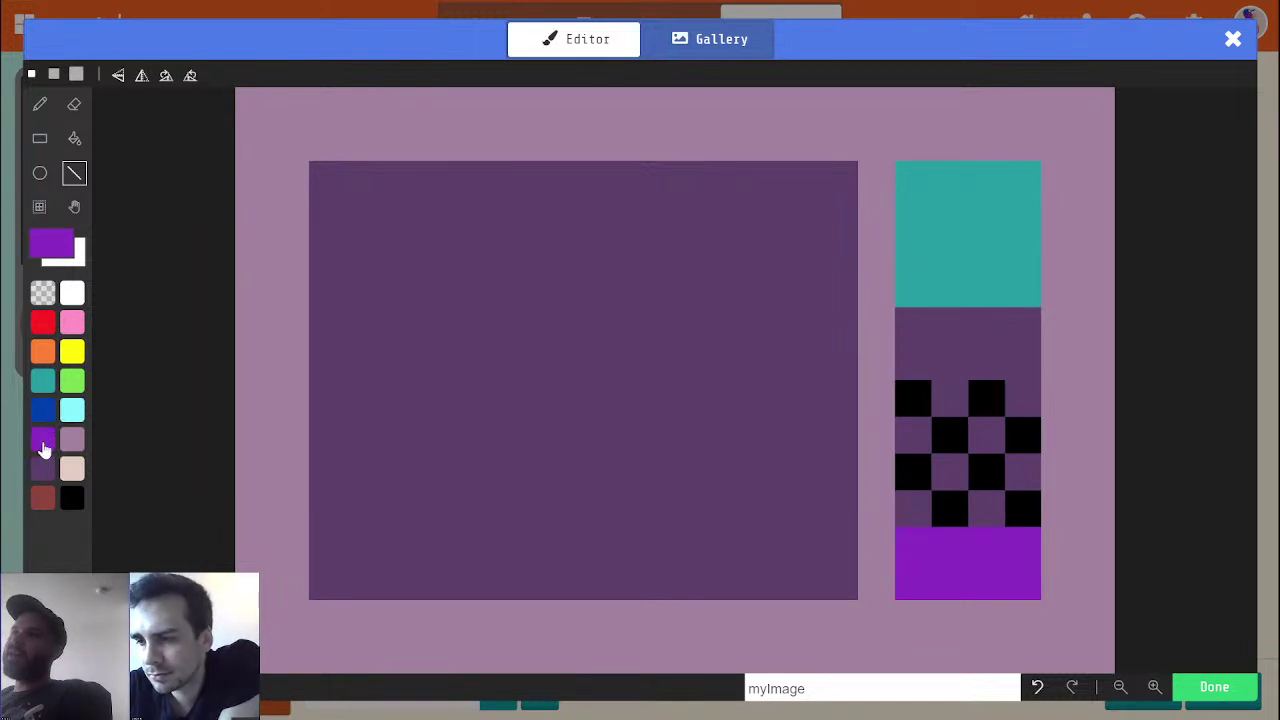
Save the microwave image and reopen it for editing, with dark purple as the drawing colour
click(1232, 686)
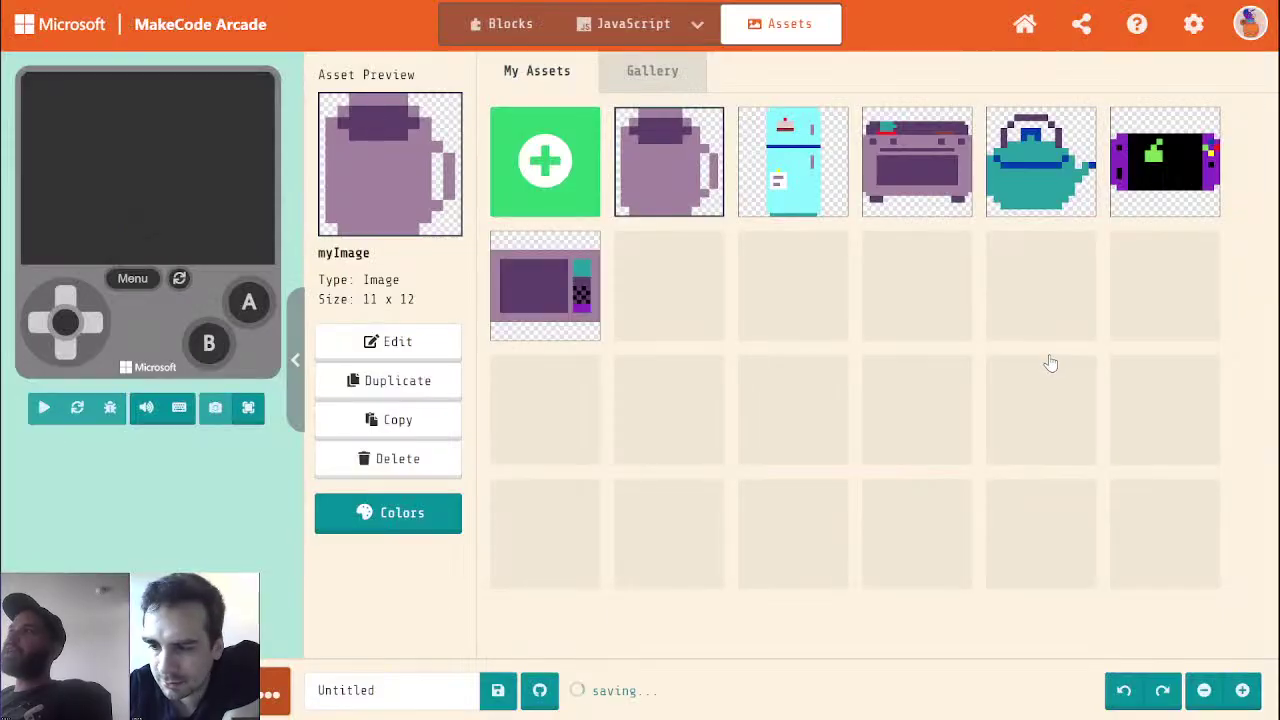
click(537, 294)
click(437, 341)
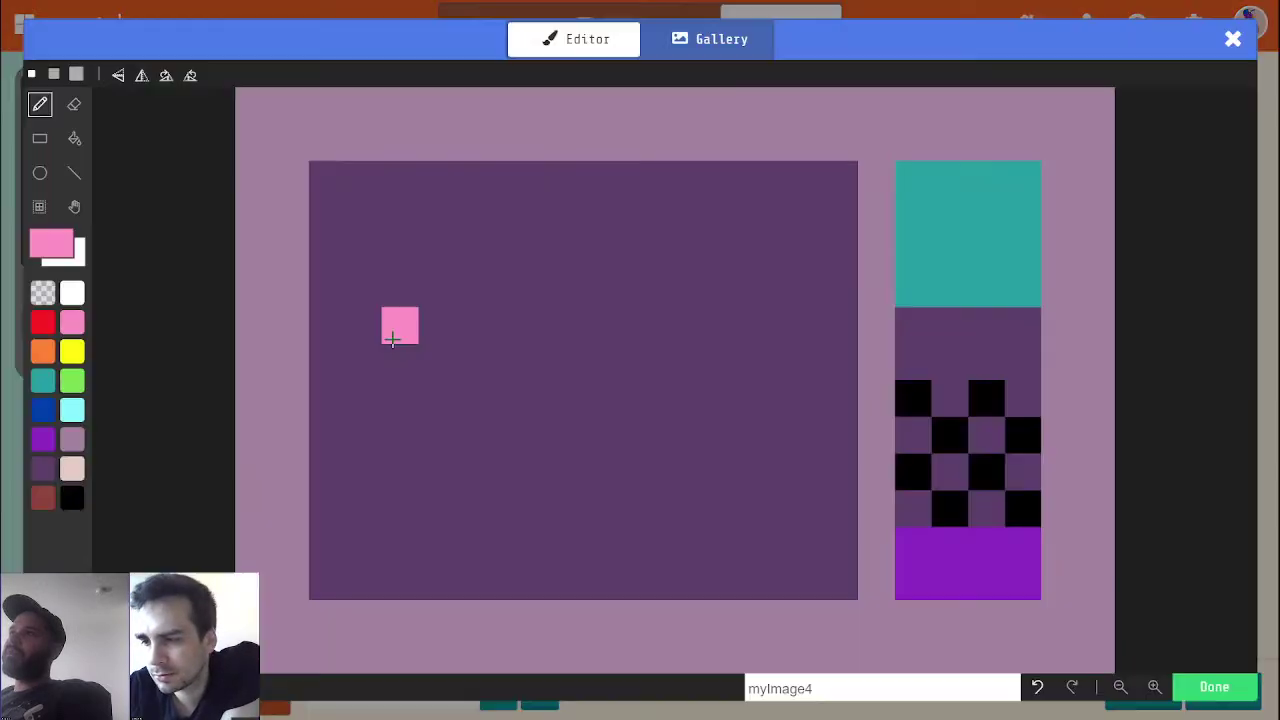
alt+click(940, 323)
key(alt)
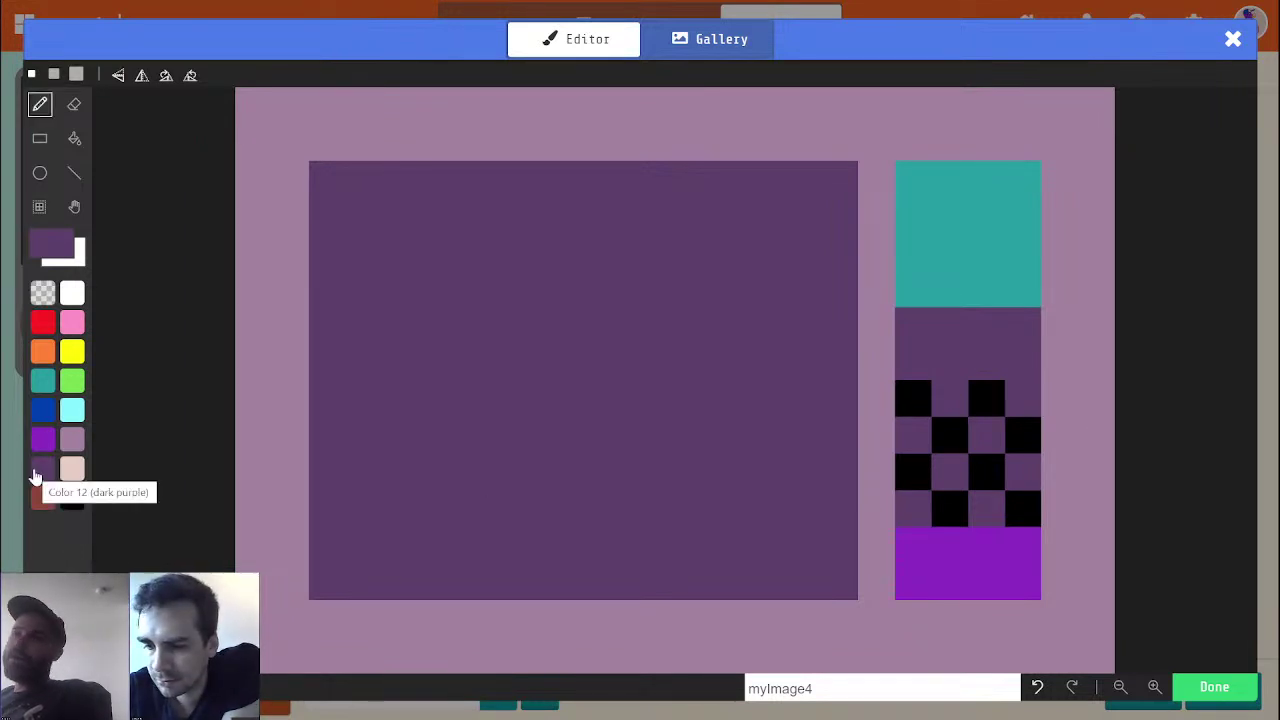
Recolour the dark-purple squares between the black checkerboard buttons blue
click(44, 350)
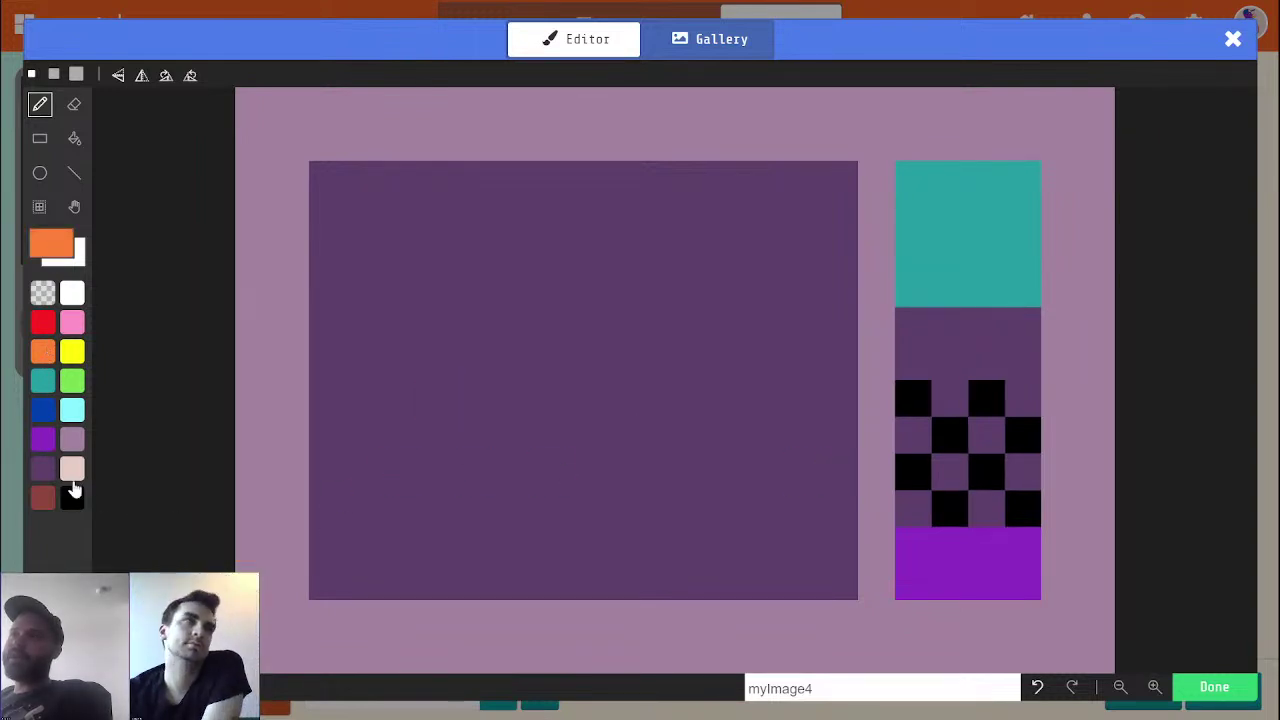
click(52, 410)
click(917, 500)
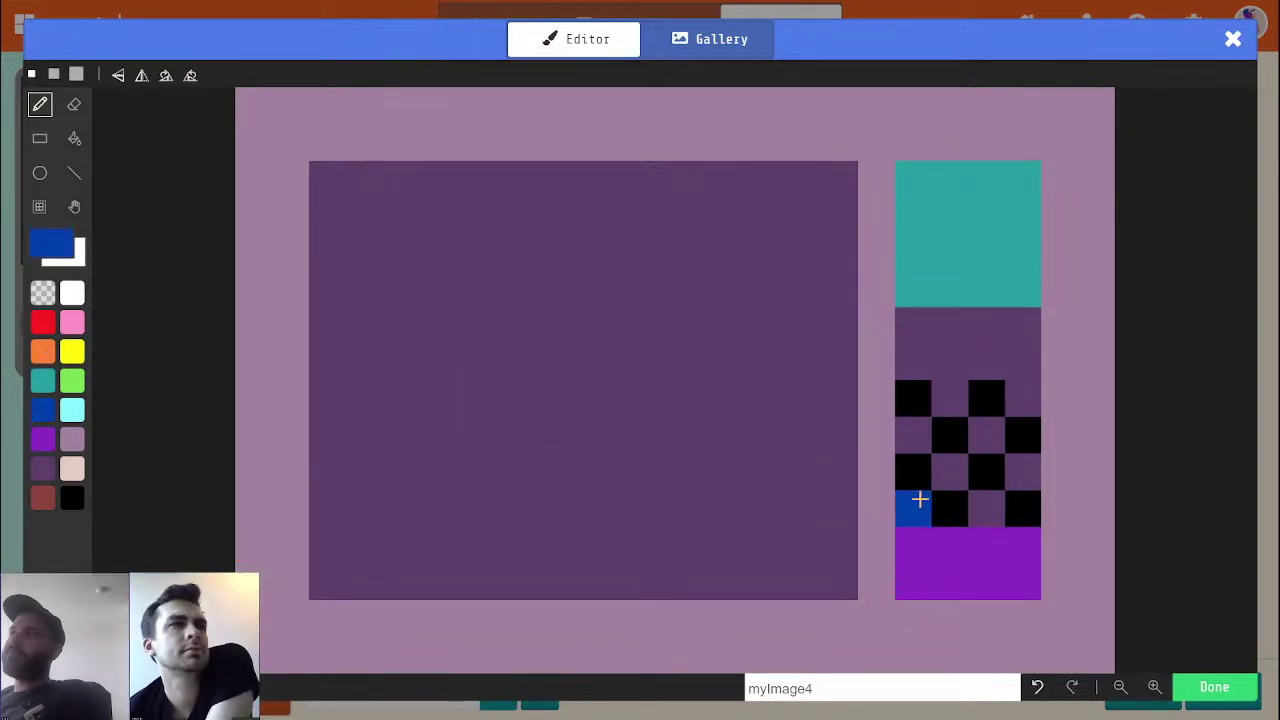
click(950, 471)
click(1020, 471)
click(985, 435)
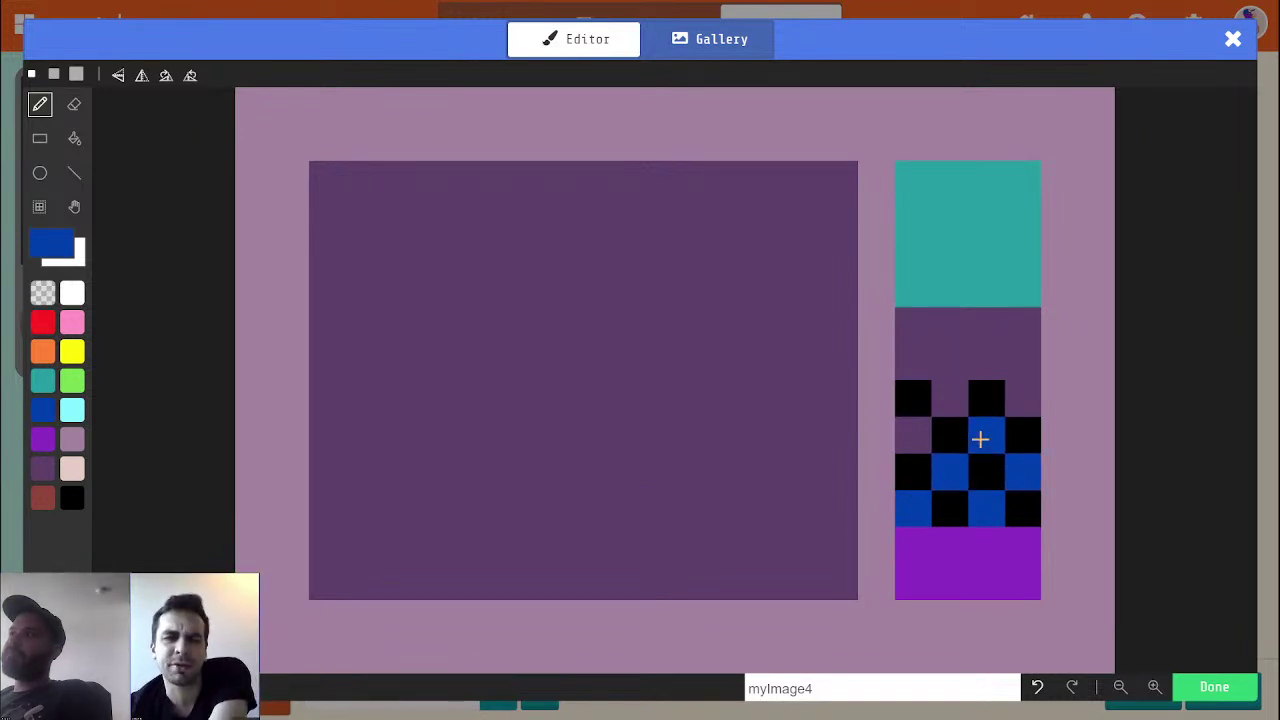
click(913, 435)
click(945, 398)
click(1022, 398)
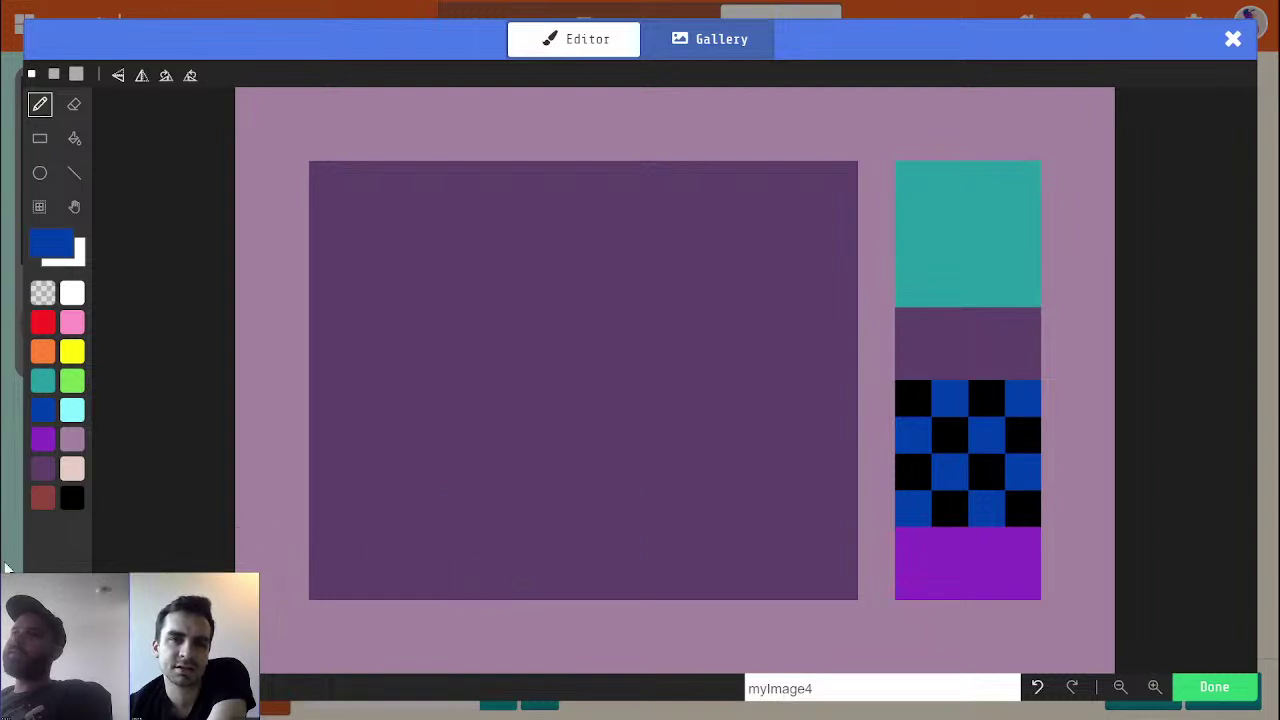
Try filling the microwave window and the strip below the display with teal, and undo both fills
click(42, 380)
click(74, 138)
click(748, 333)
click(971, 346)
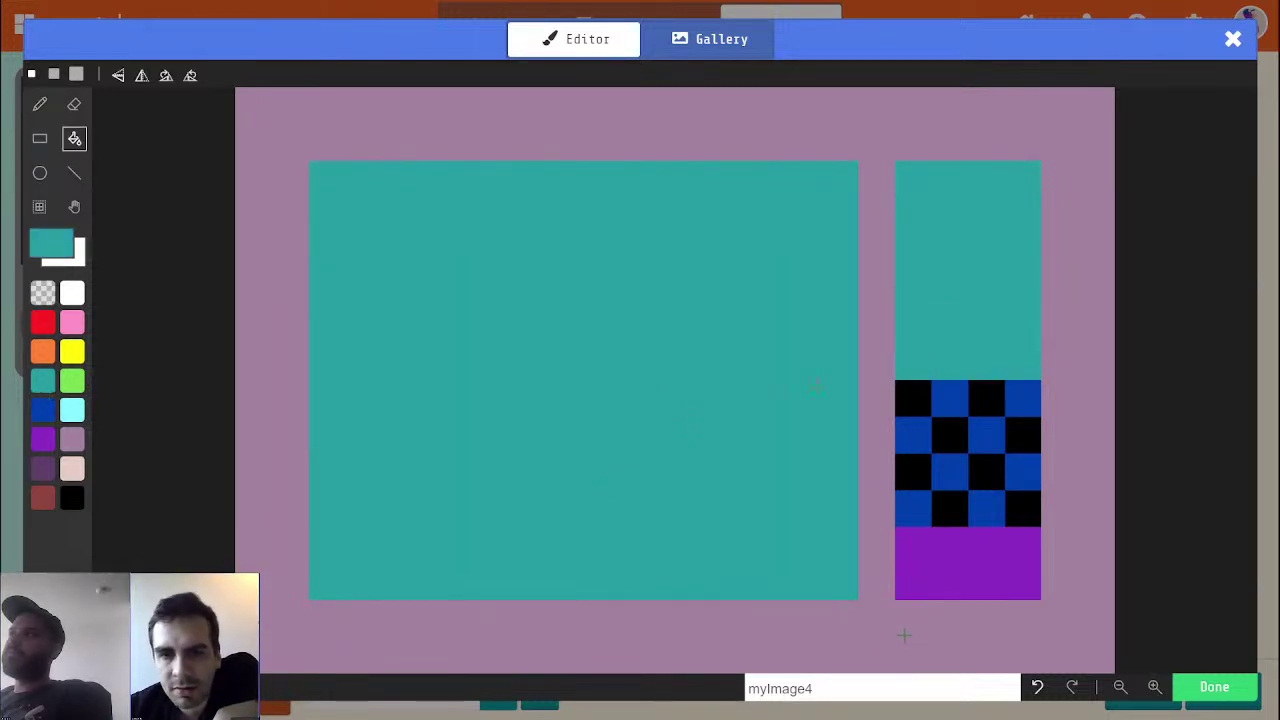
click(1037, 687)
click(1037, 687)
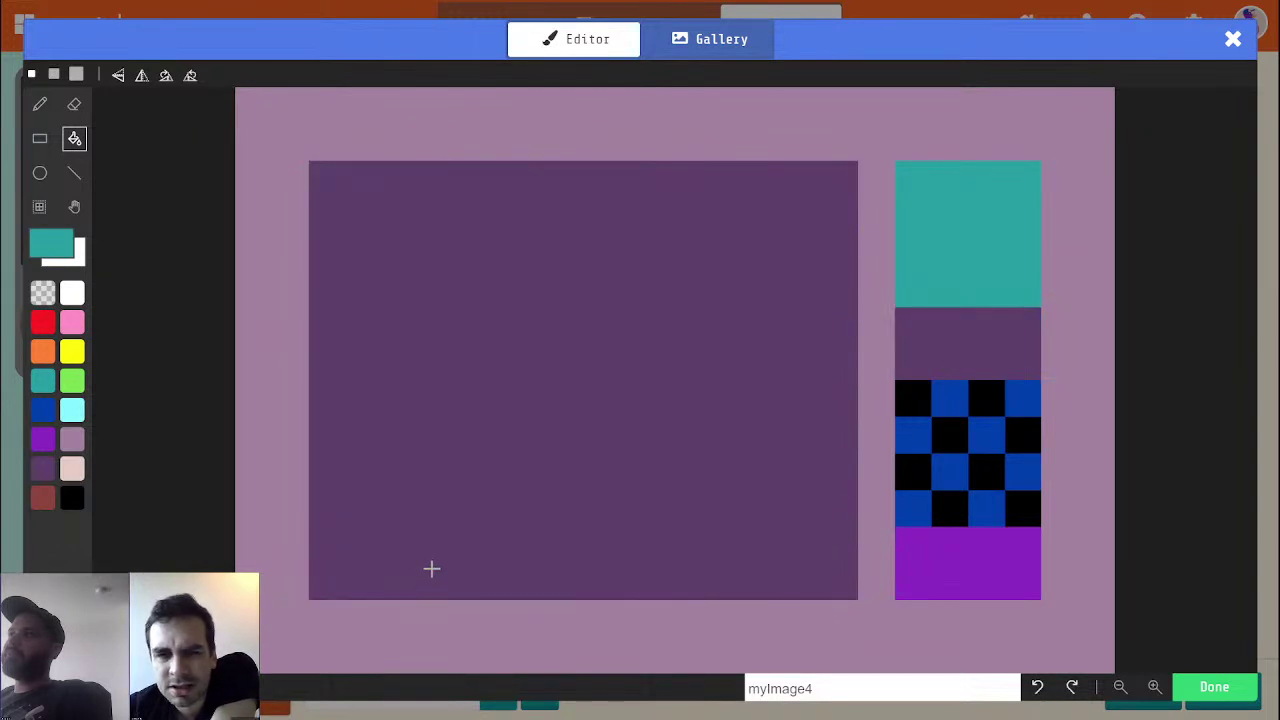
Fill all the black squares of the checkerboard with dark purple
click(42, 468)
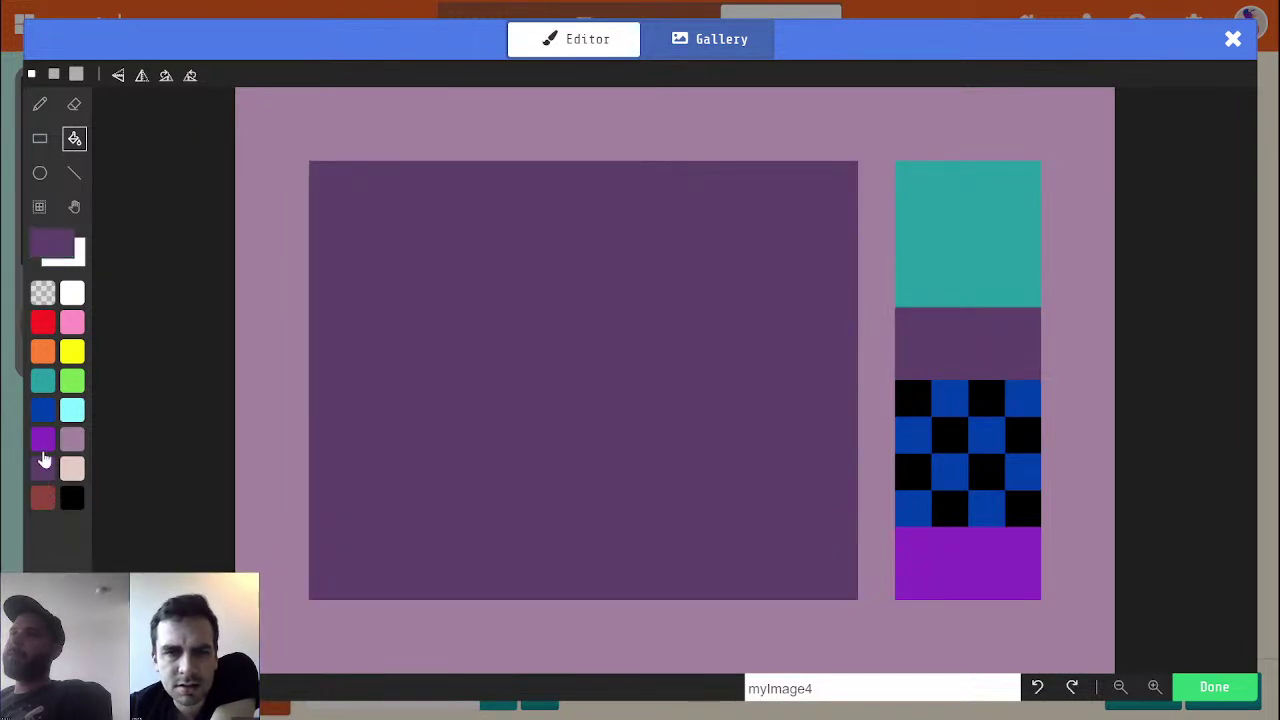
click(916, 472)
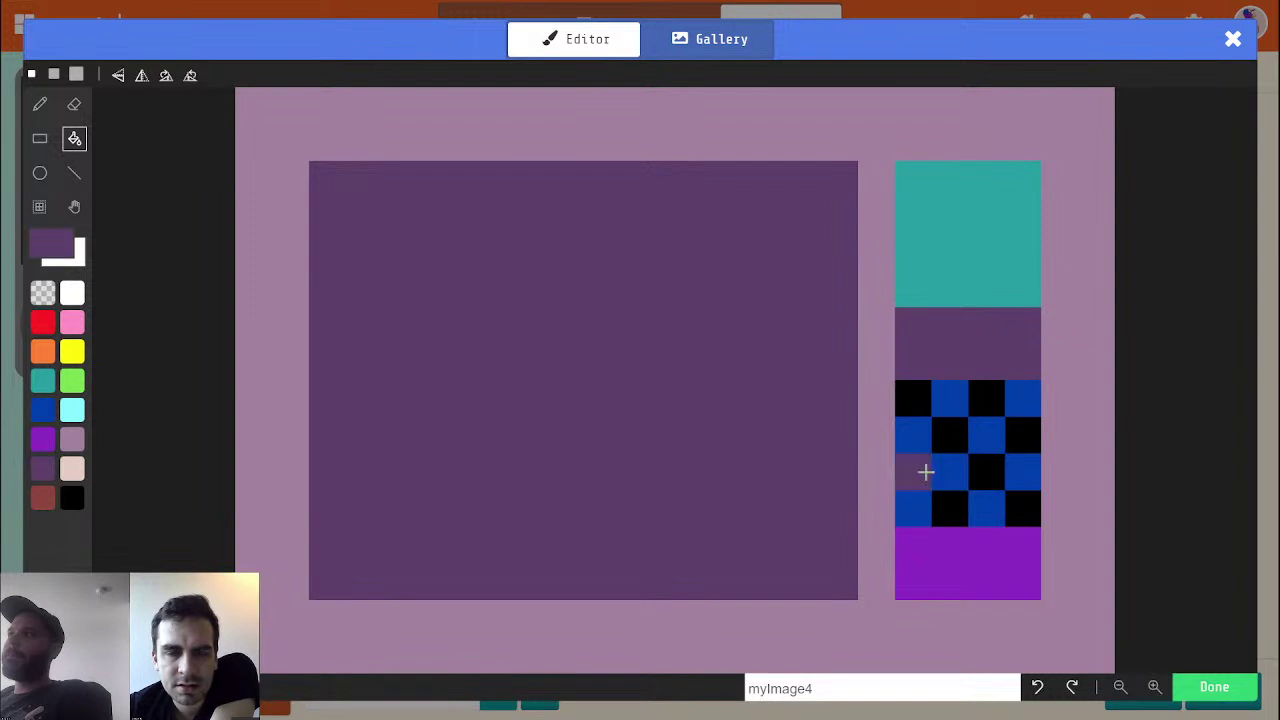
click(958, 500)
click(985, 470)
click(950, 435)
click(1020, 437)
click(985, 398)
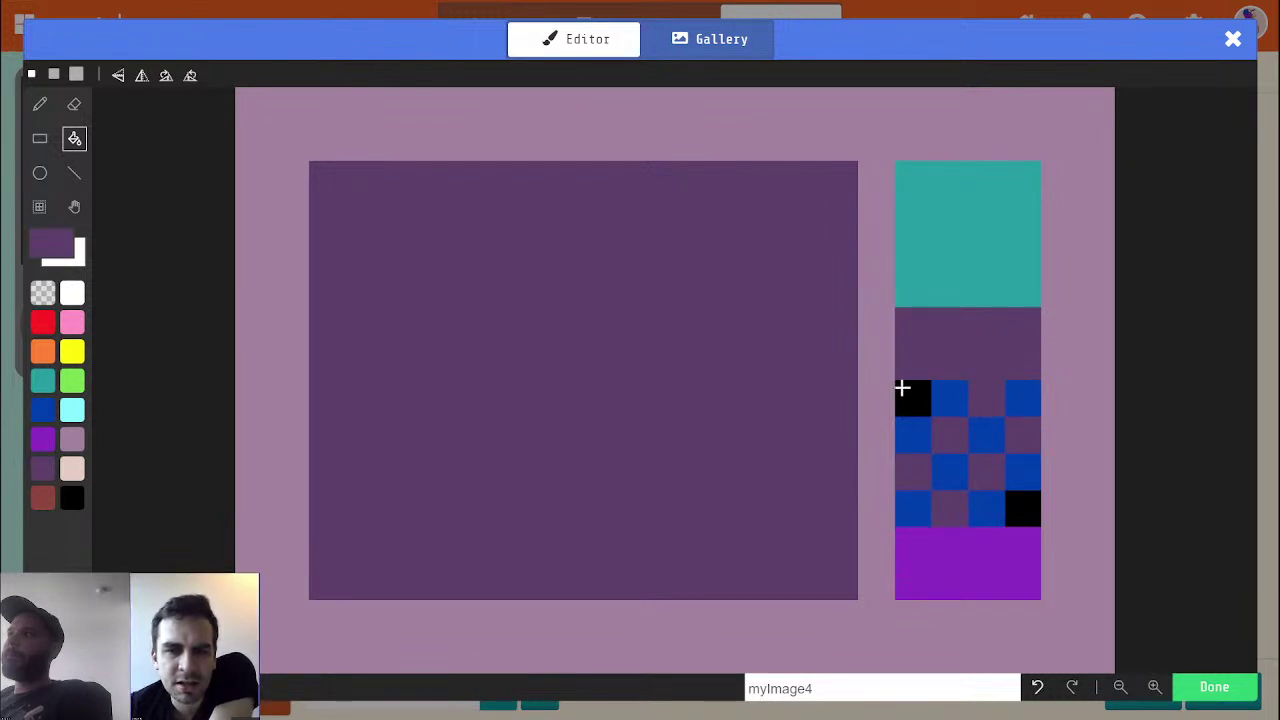
click(910, 393)
click(1020, 506)
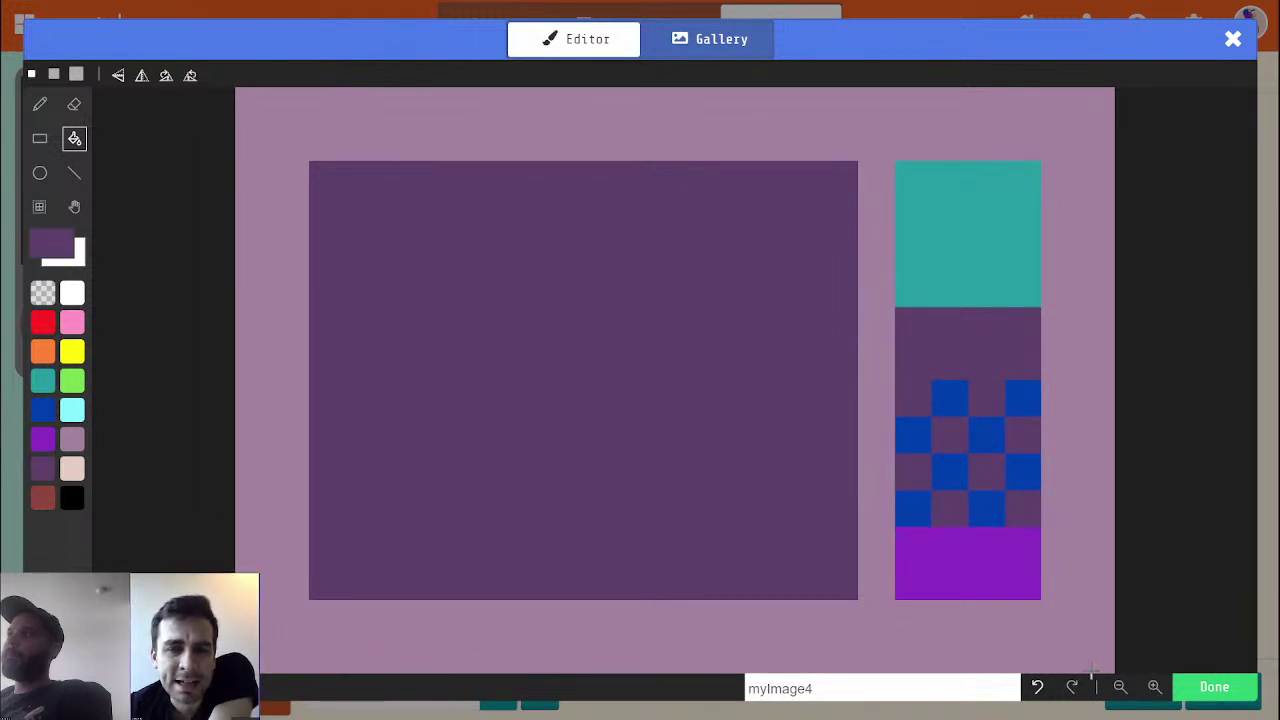
Undo the dark-purple fills of the checkerboard squares and the last blue square painted
click(1038, 690)
click(1038, 690)
click(1038, 690)
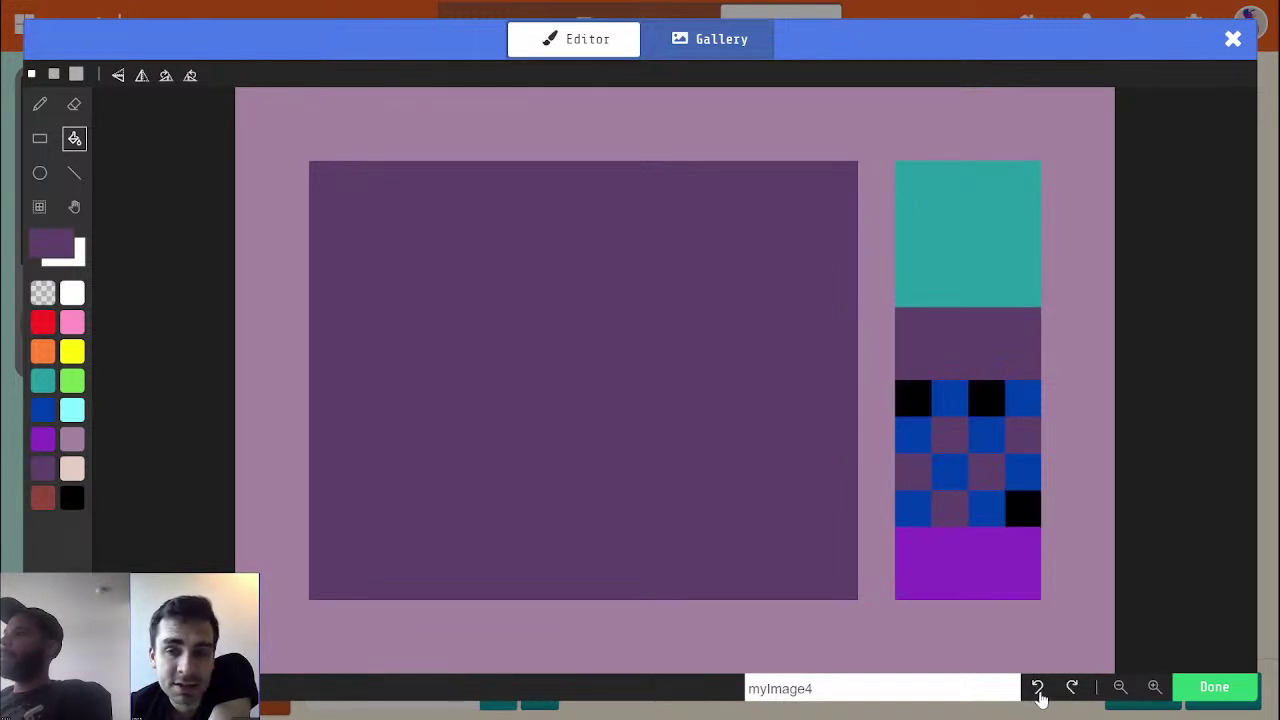
click(1039, 692)
click(1039, 692)
click(1039, 692)
click(1039, 692)
click(1039, 692)
click(1039, 692)
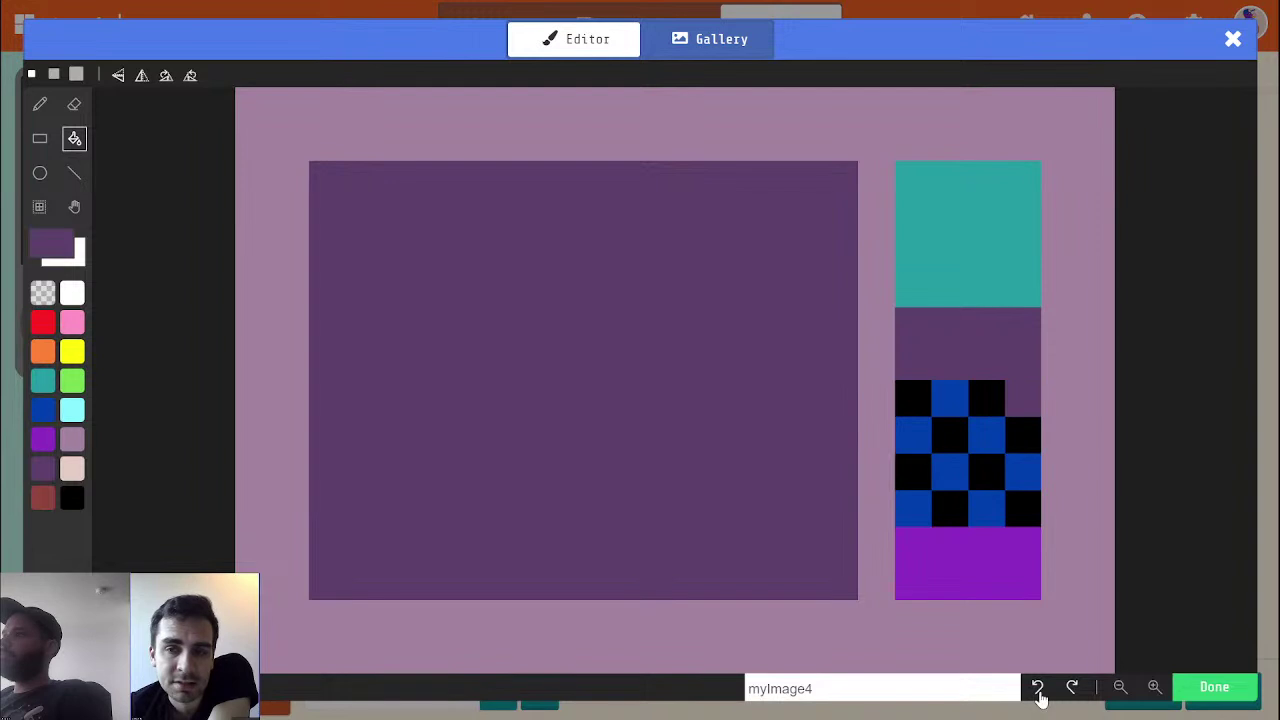
Fill the microwave body with black and the large window with light purple
click(72, 499)
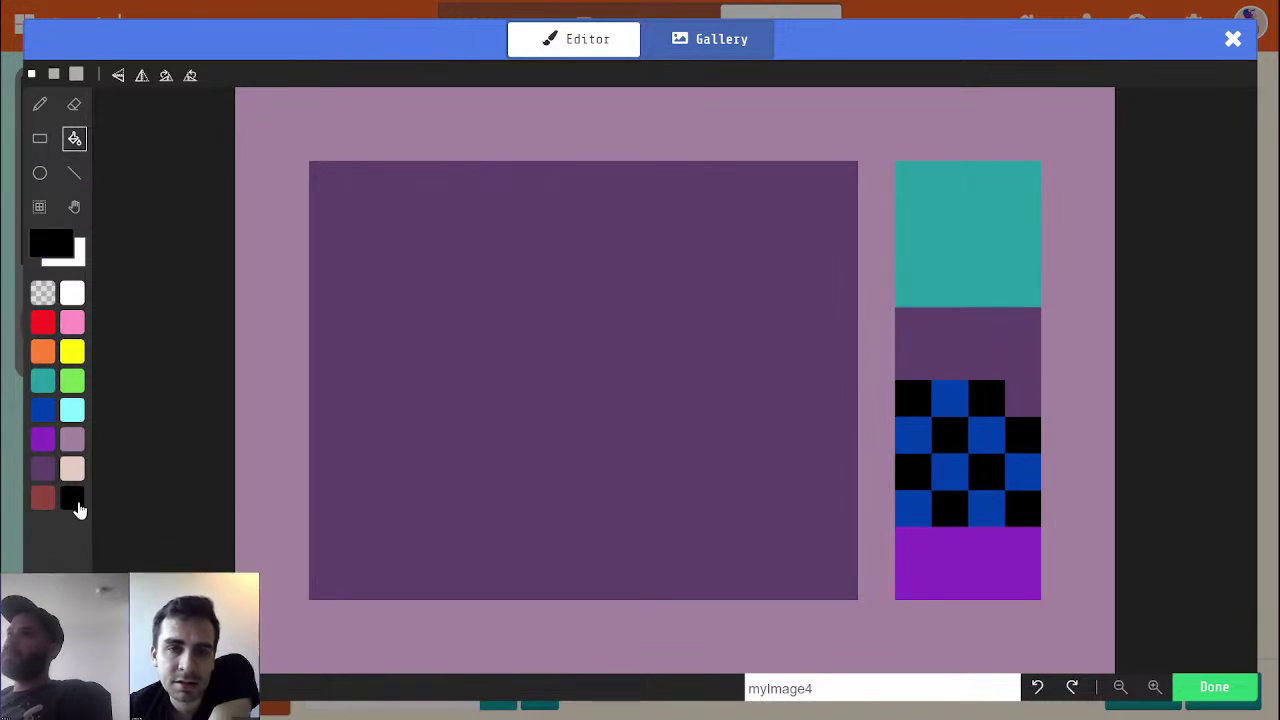
click(1097, 536)
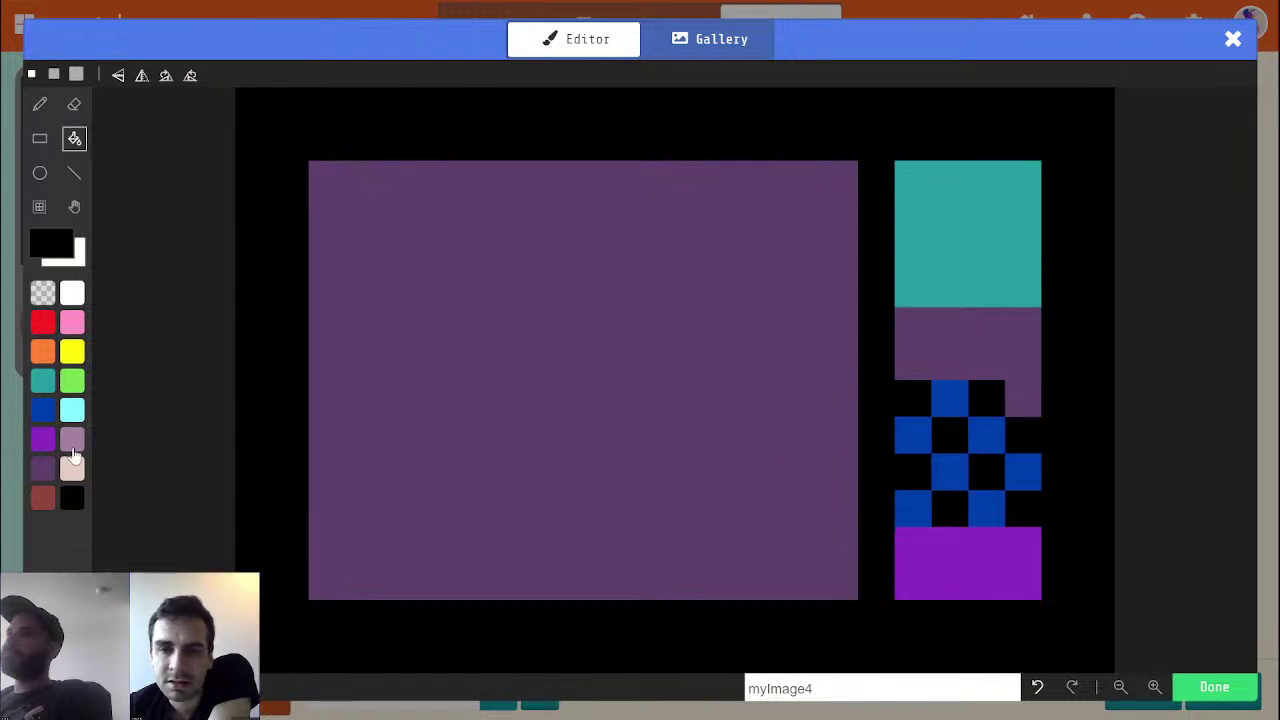
click(72, 445)
click(595, 403)
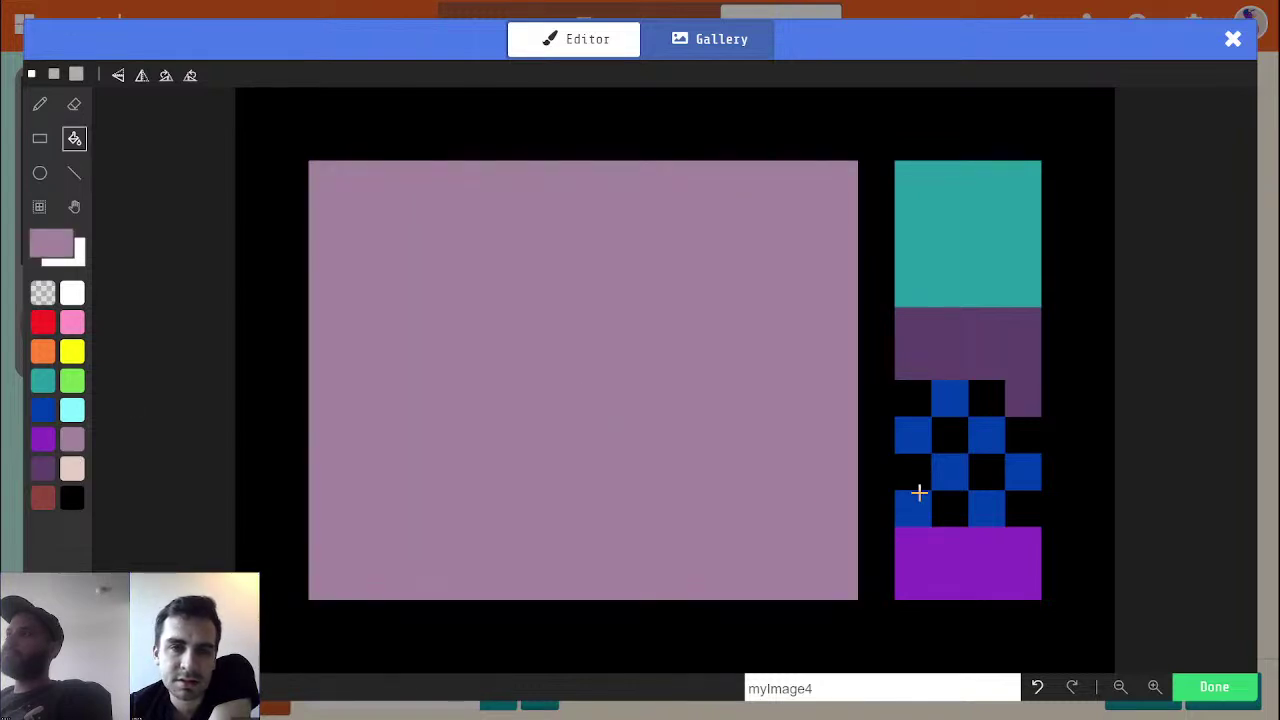
Fill the strip below the teal display and all the blue checkerboard squares with light purple
click(1006, 349)
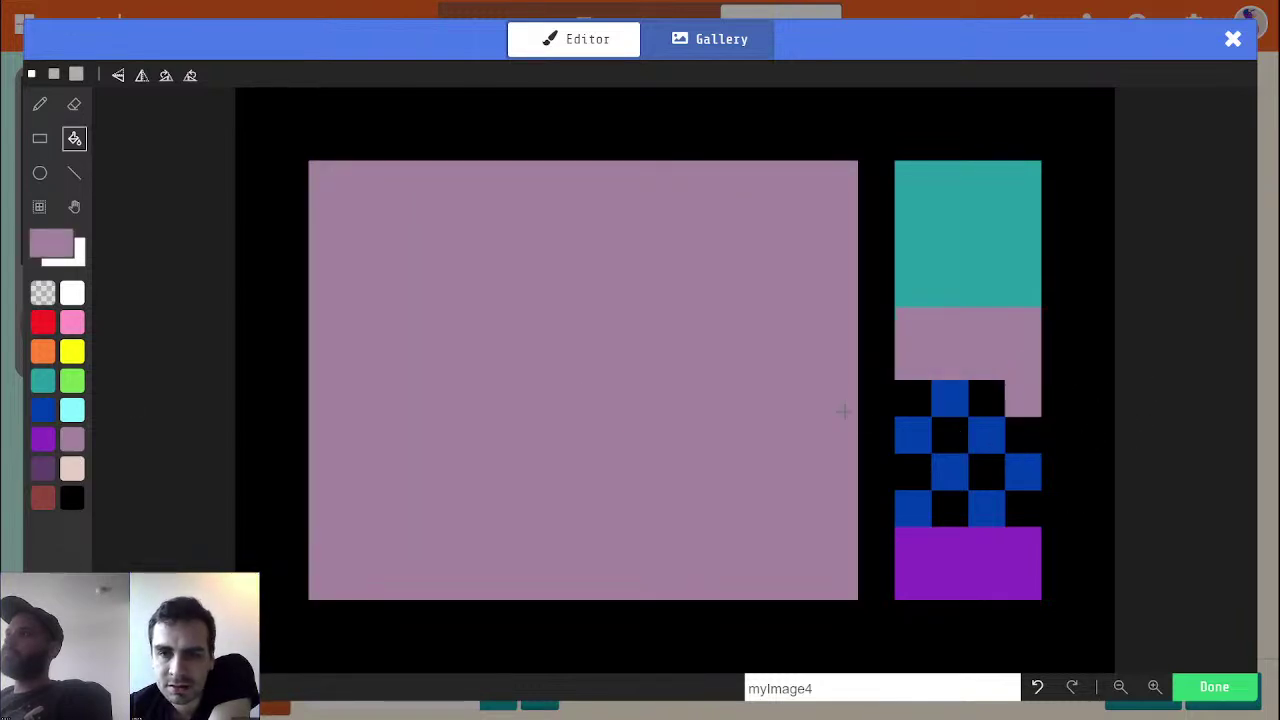
click(940, 405)
click(920, 430)
click(982, 440)
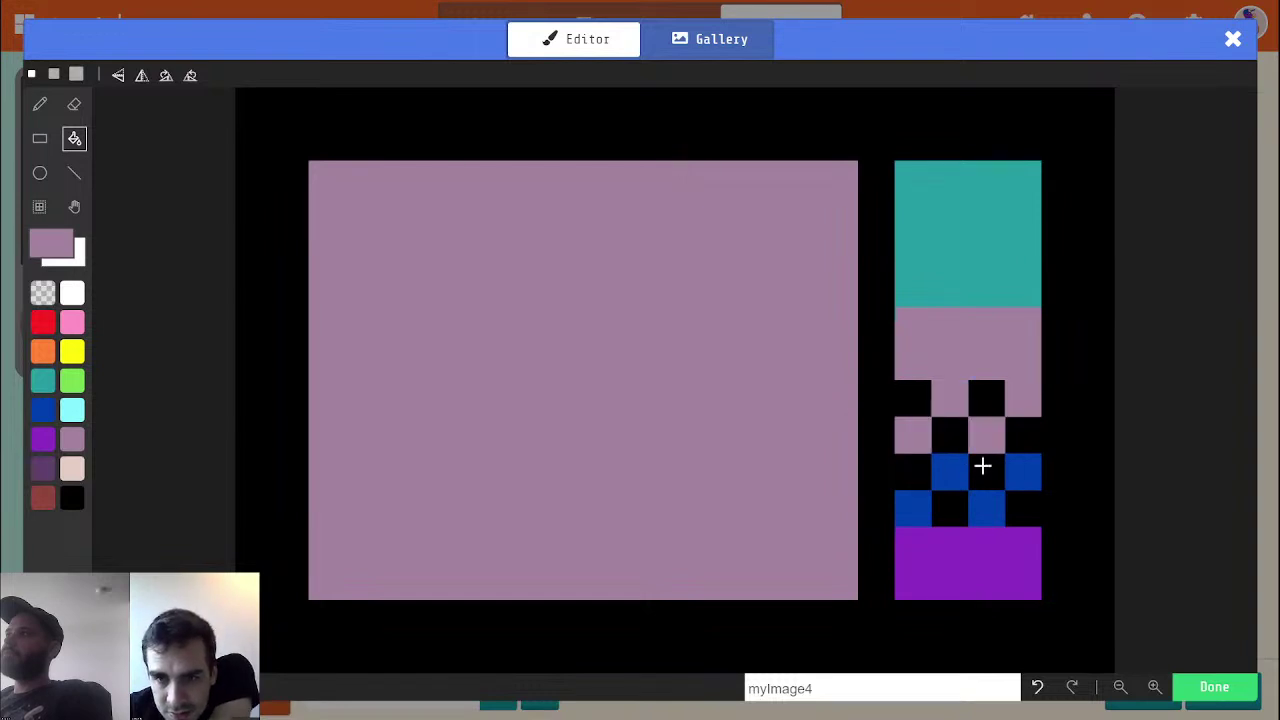
click(962, 466)
click(1025, 470)
click(972, 506)
click(915, 509)
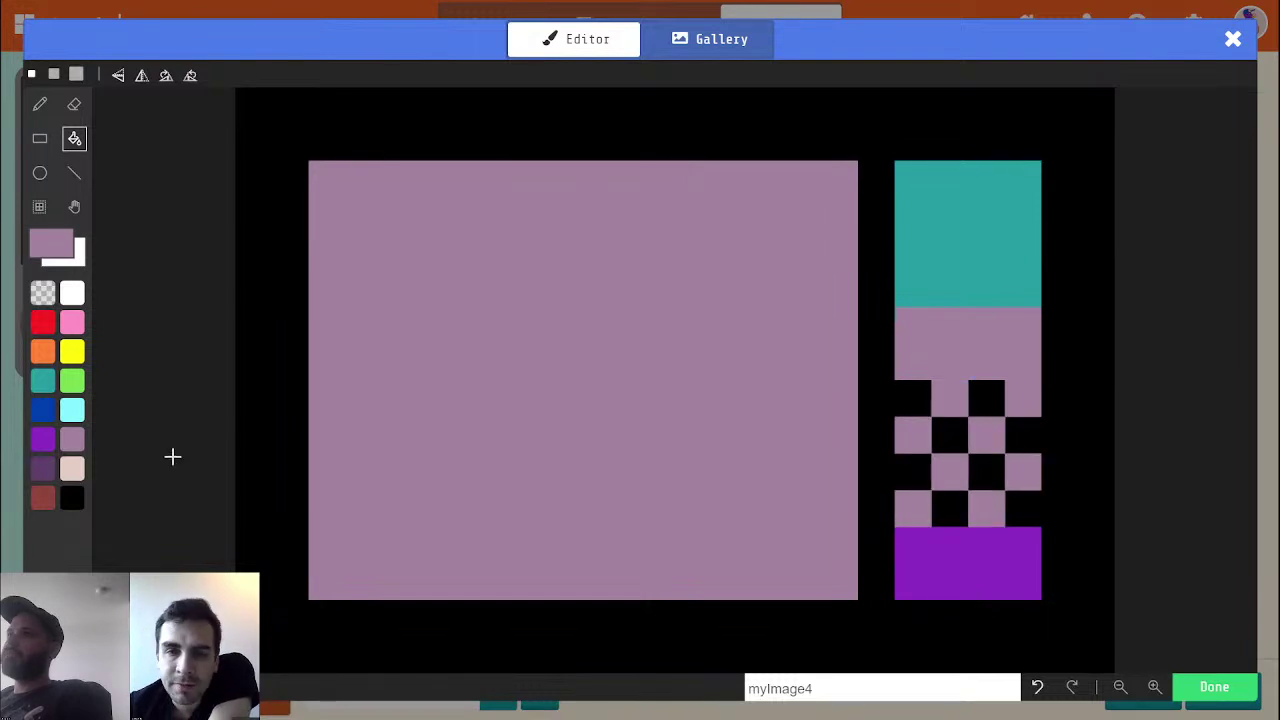
Fill the second square of the bottom checkerboard row dark purple, try two more black squares, and undo those two fills
click(43, 468)
click(938, 508)
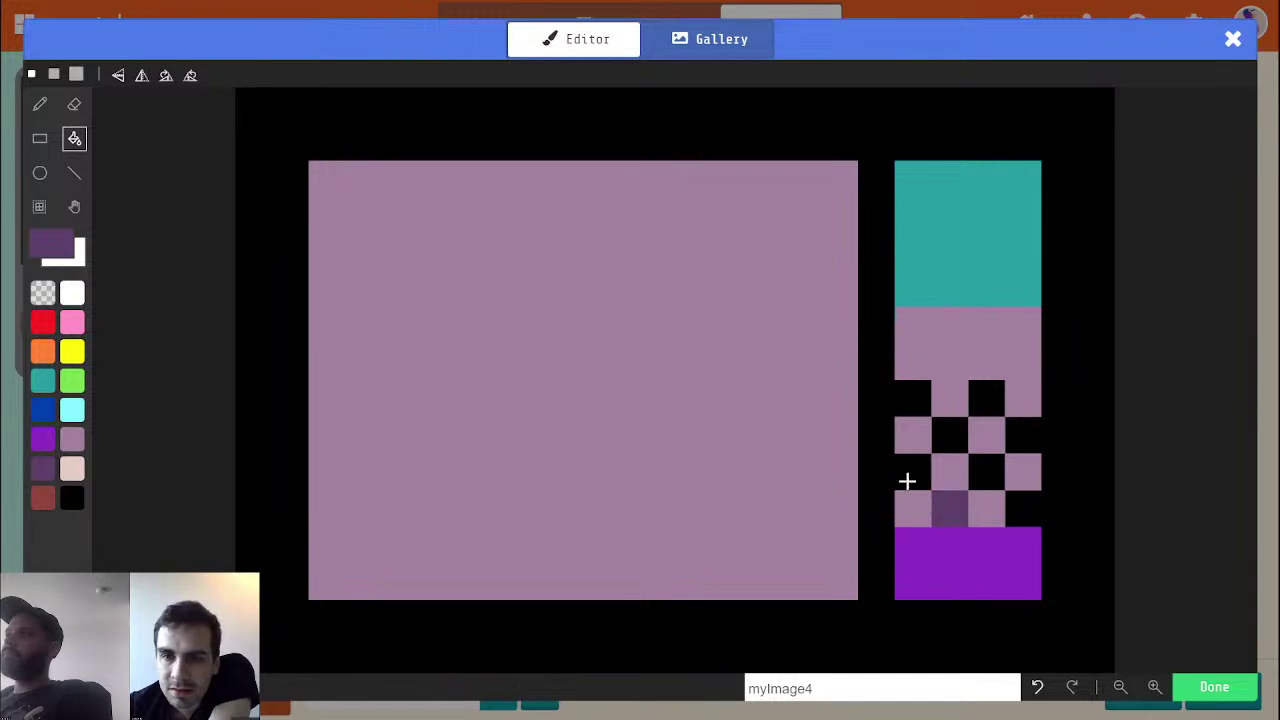
click(907, 481)
click(945, 435)
click(1037, 690)
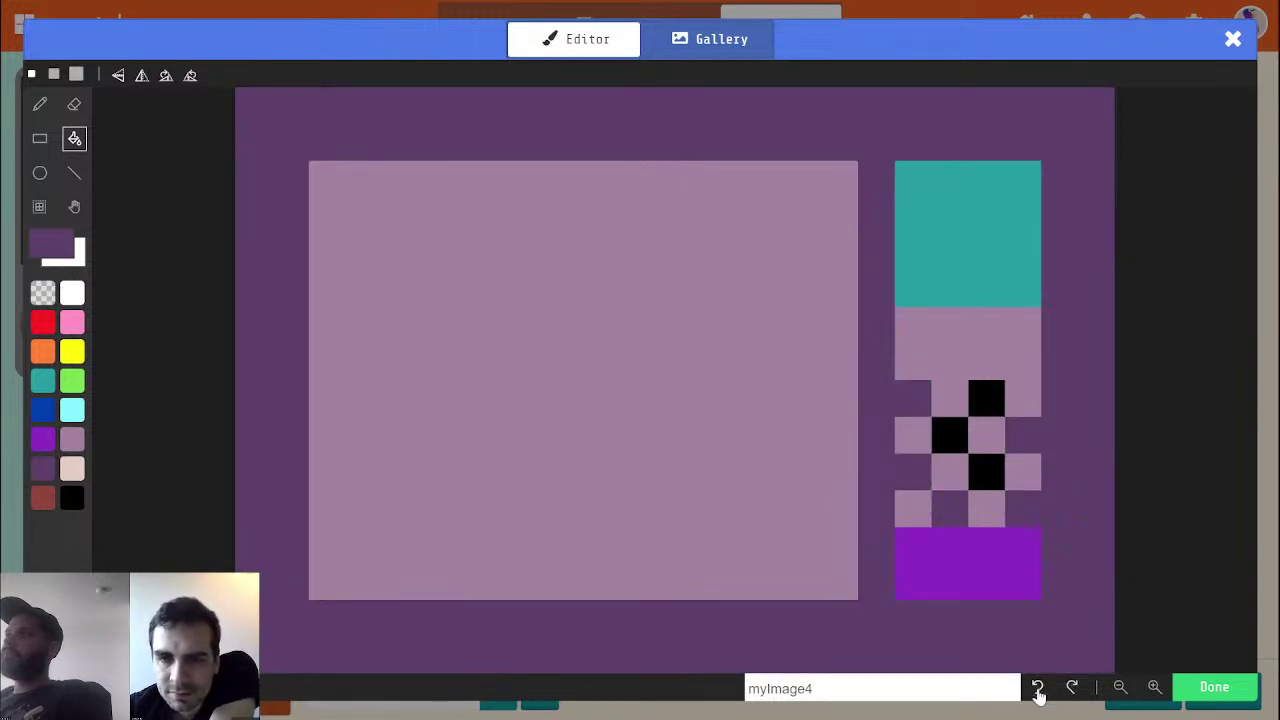
click(1035, 692)
Recolour the remaining black checkerboard squares dark purple without changing the black microwave body
click(983, 487)
key(p)
drag(1020, 514, 1022, 456)
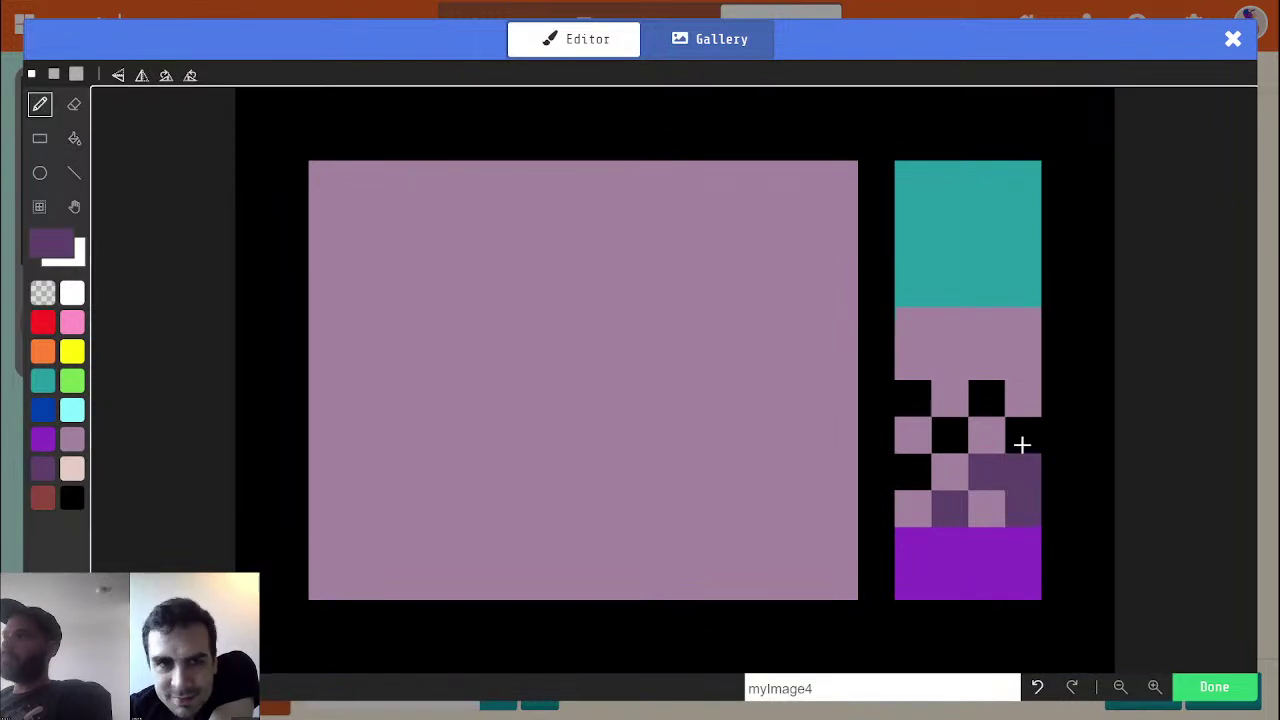
click(1020, 437)
click(984, 396)
click(949, 434)
click(913, 474)
click(917, 397)
Paint the row above the checkerboard and the two rows below it dark purple, and the display's lowest row light purple
mouse_move(917, 397)
mouse_down()
mouse_move(911, 366)
mouse_move(1030, 370)
mouse_up()
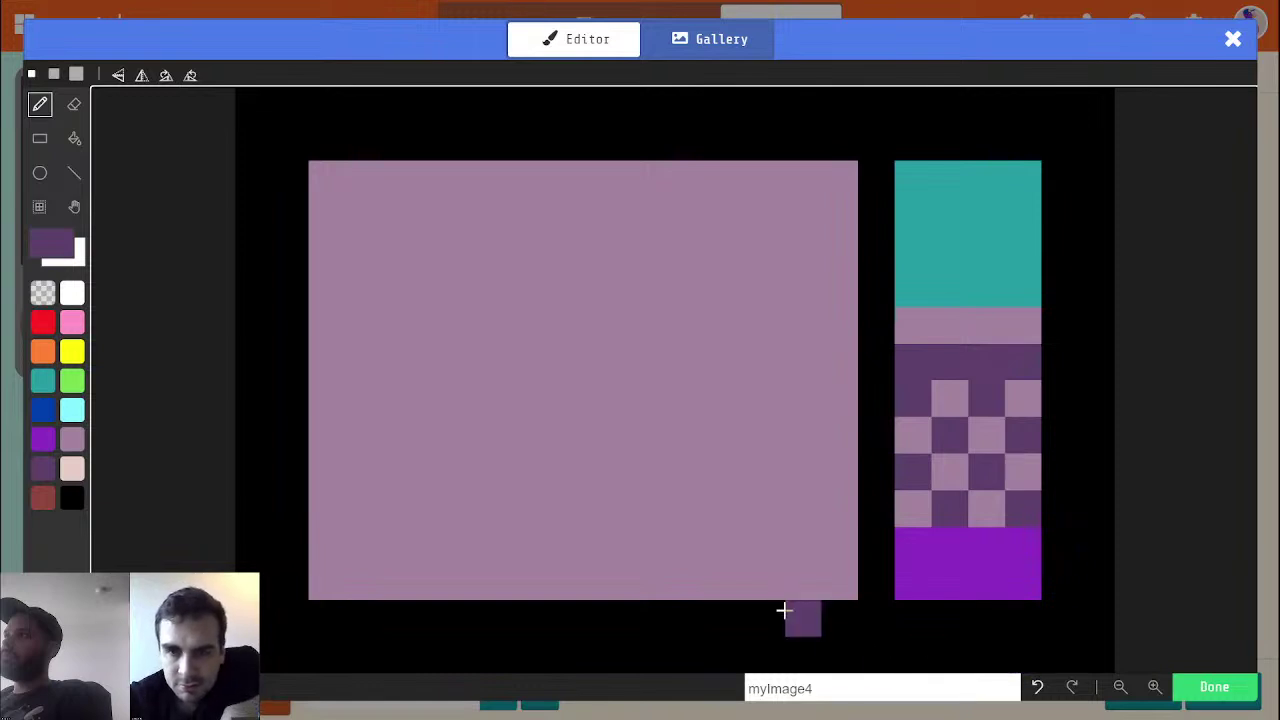
click(922, 560)
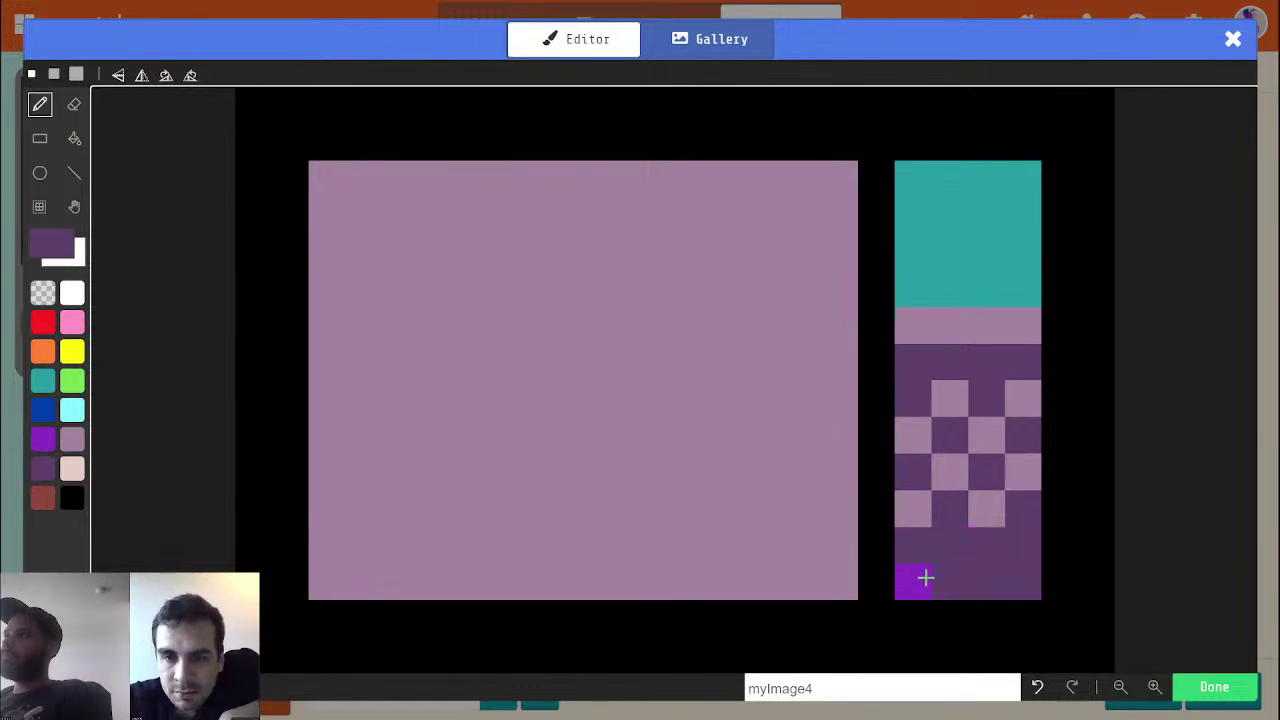
alt+click(962, 312)
drag(913, 290, 1022, 280)
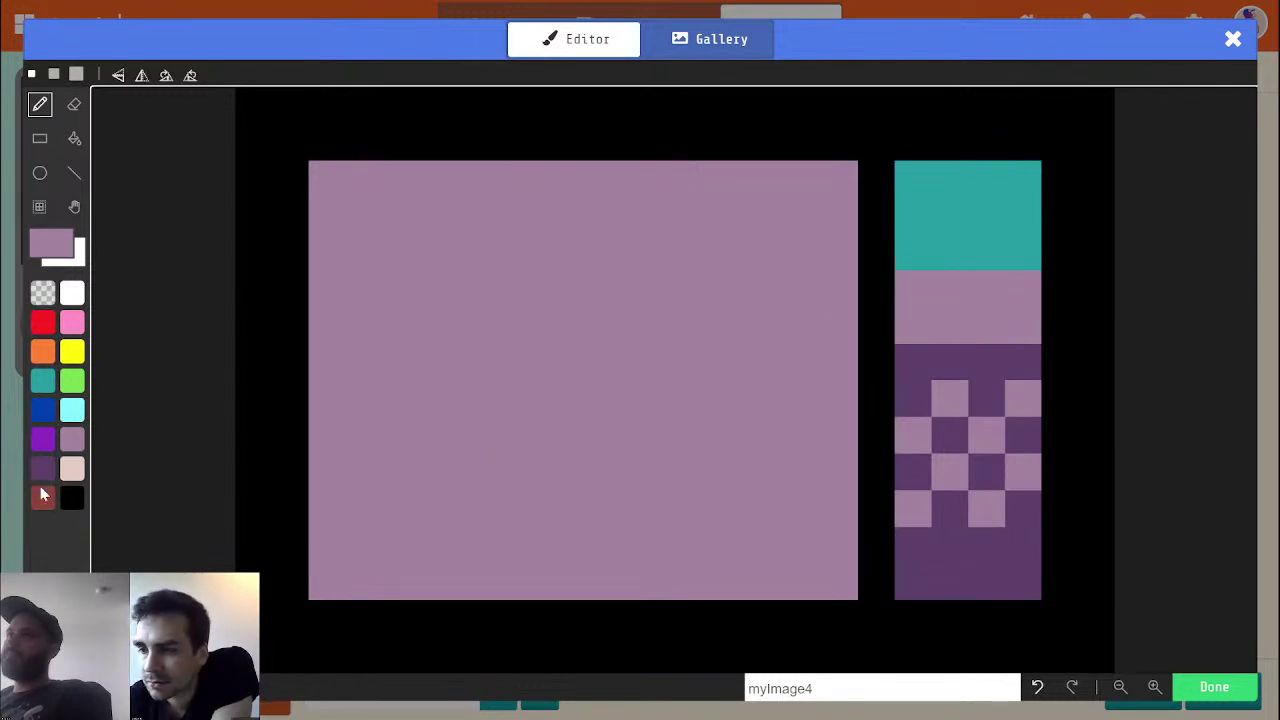
Fill the black microwave body dark blue, try the same blue on one dark checkerboard square, and undo that square's fill
click(42, 480)
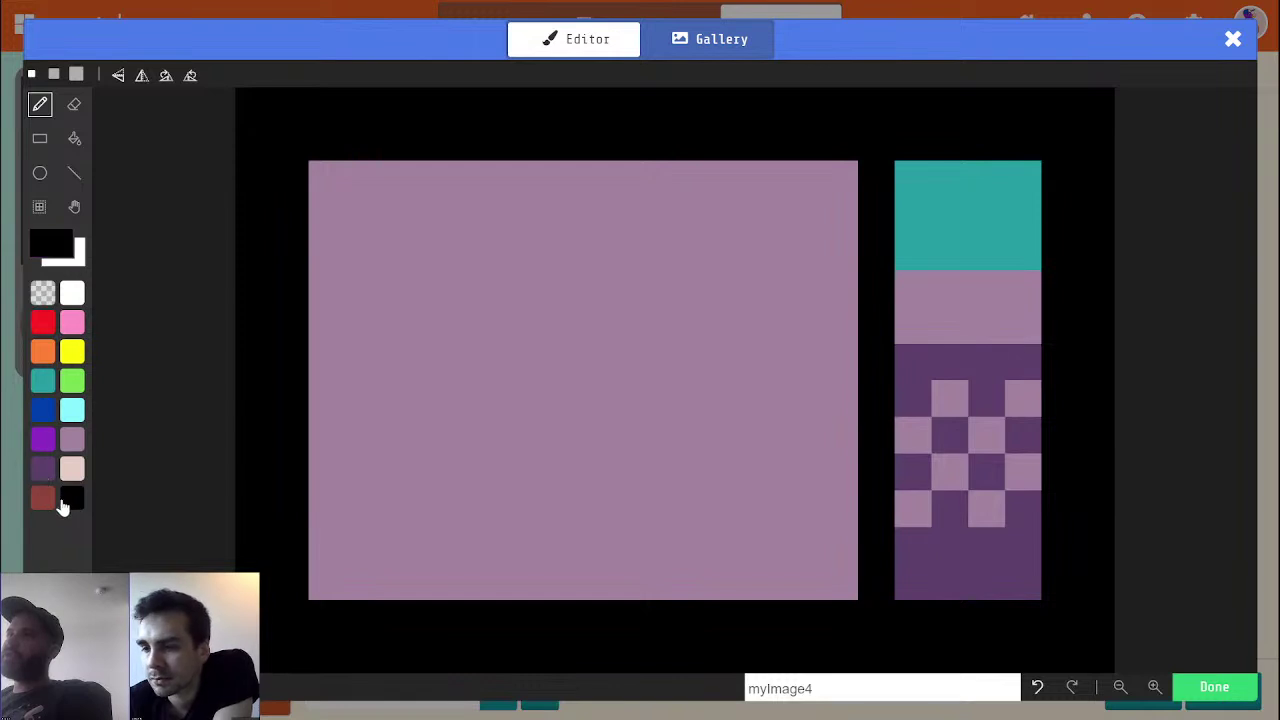
click(43, 412)
click(877, 444)
click(74, 138)
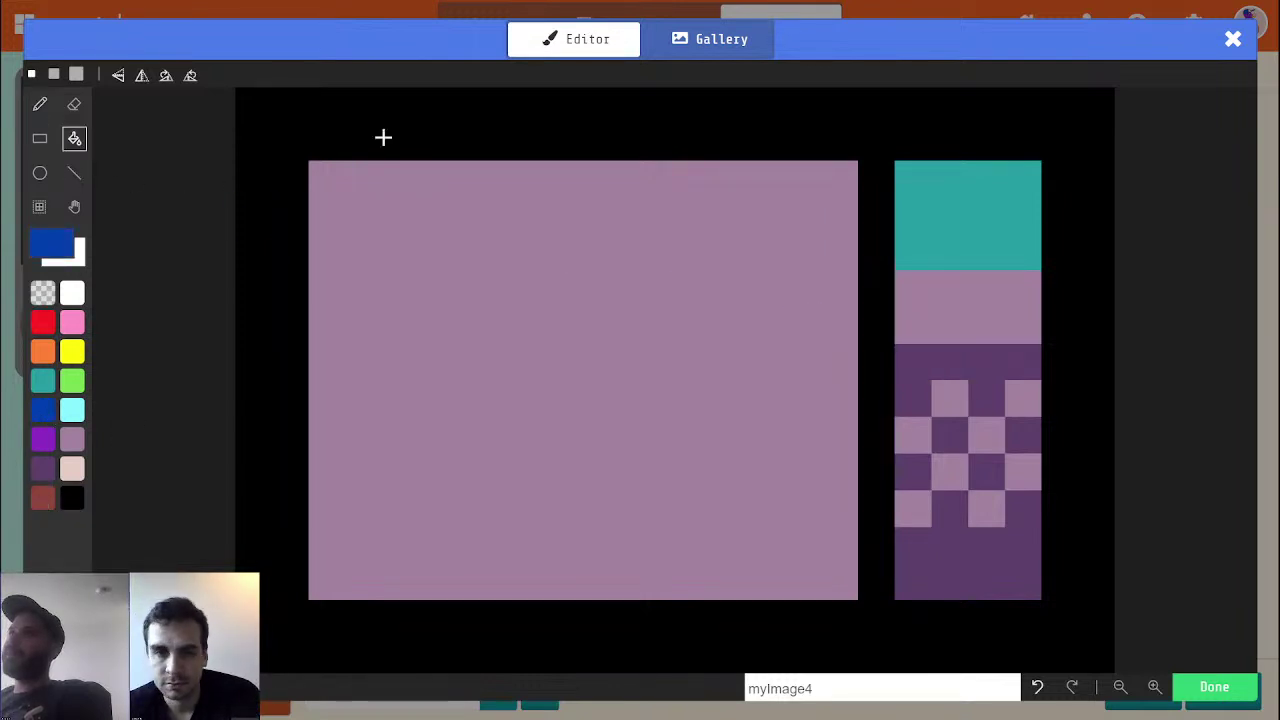
click(474, 156)
click(958, 432)
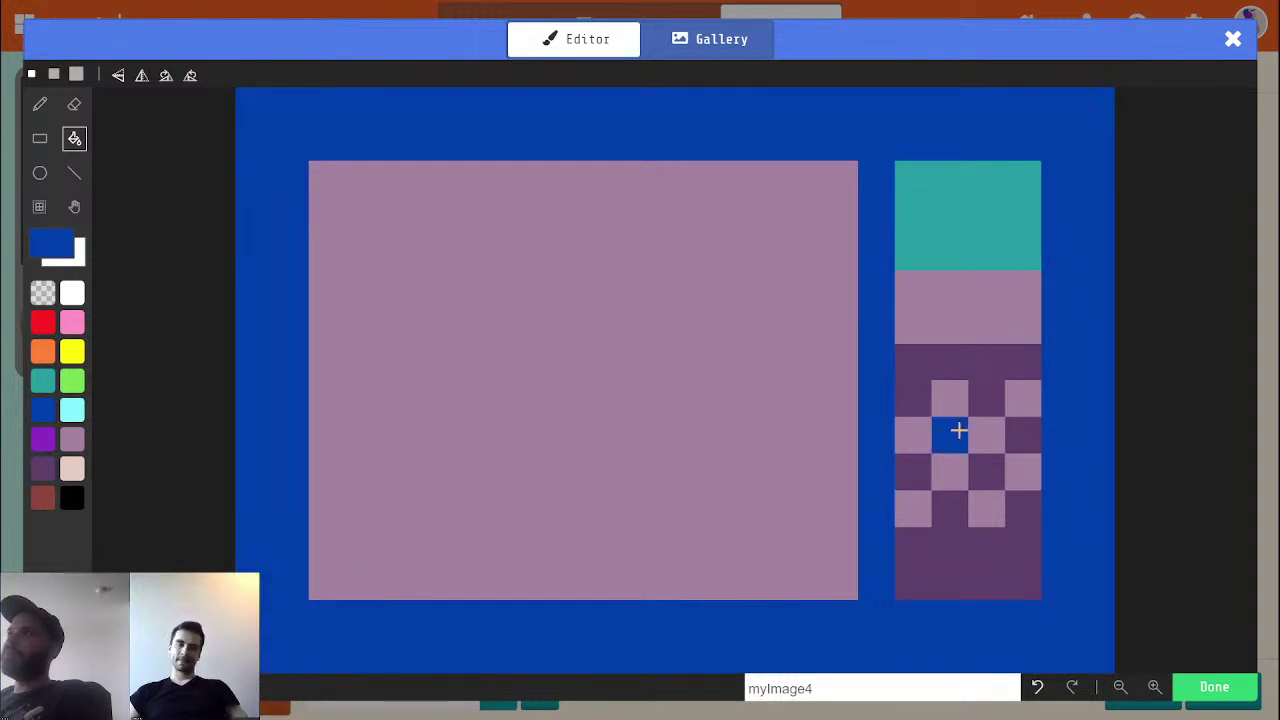
click(1036, 687)
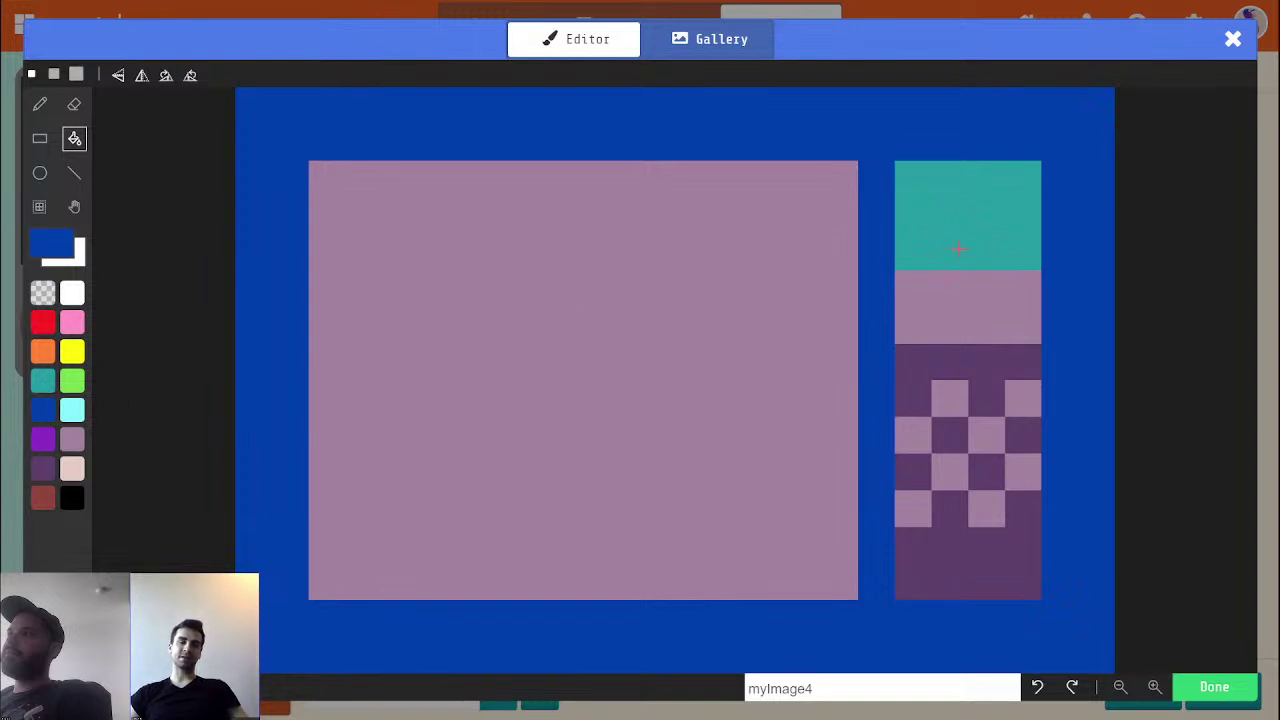
Fill the microwave's display light cyan and its body teal, and save the image
click(72, 410)
click(958, 255)
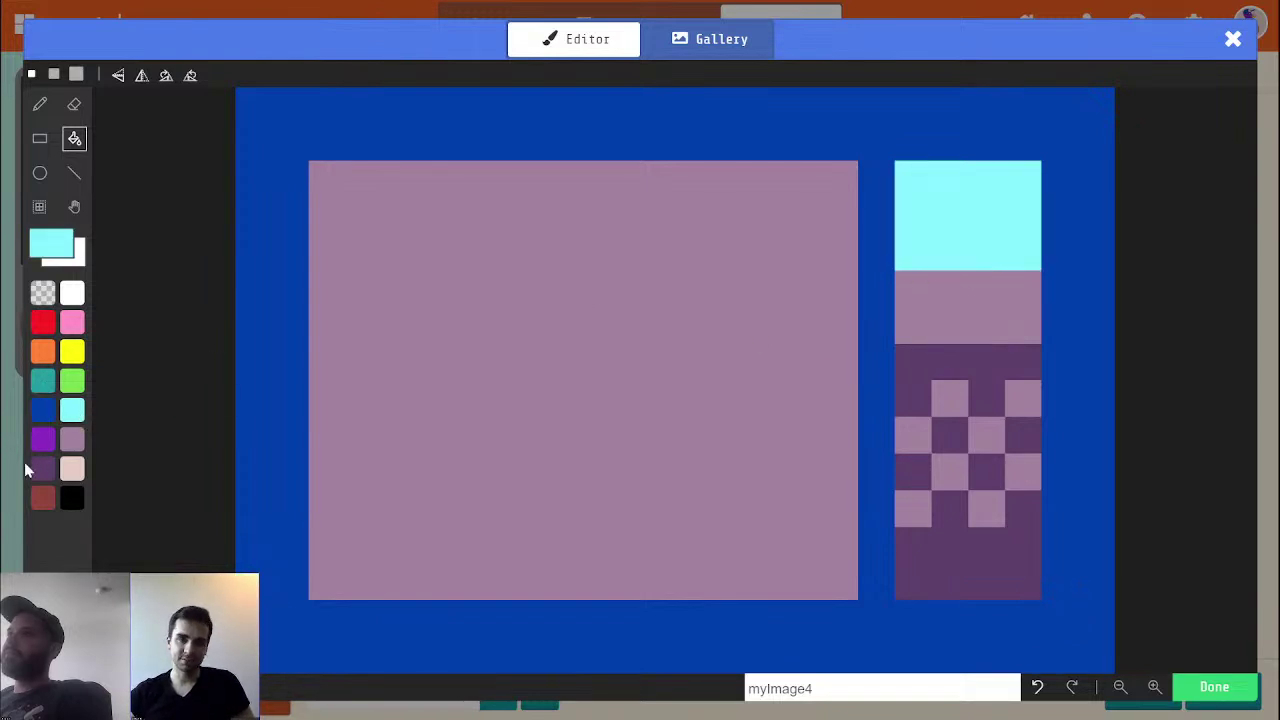
click(42, 380)
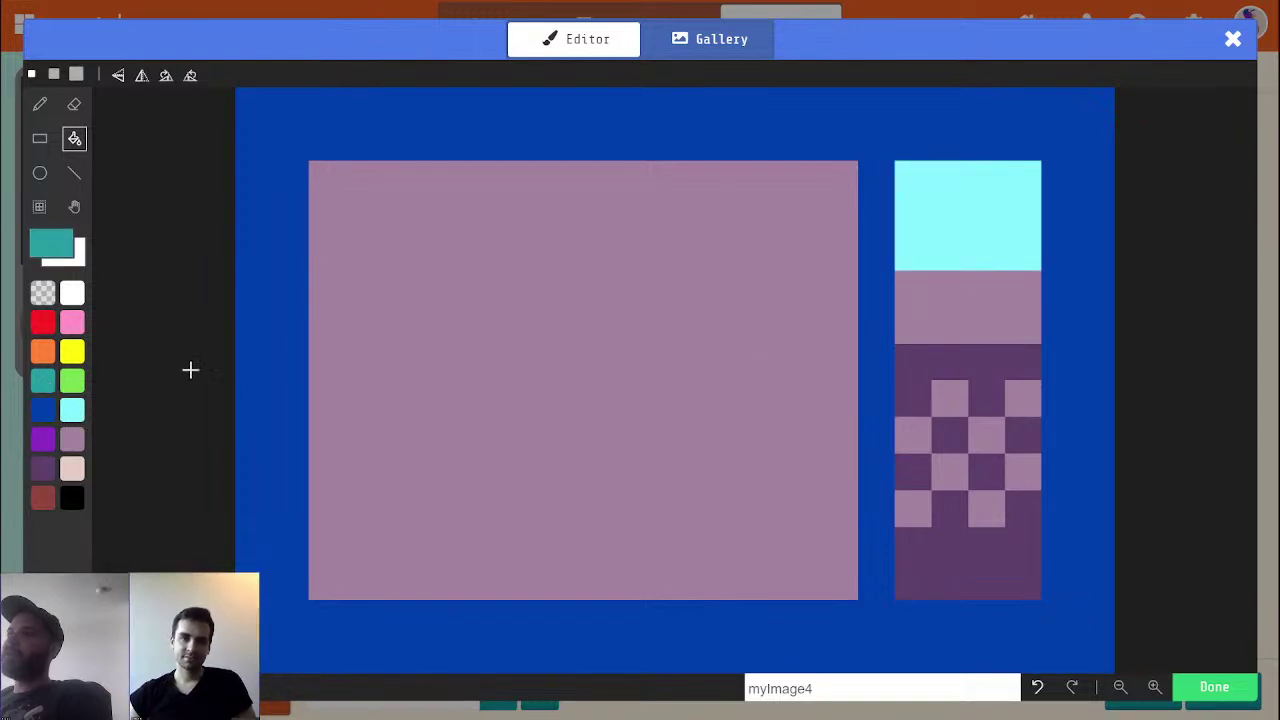
click(266, 354)
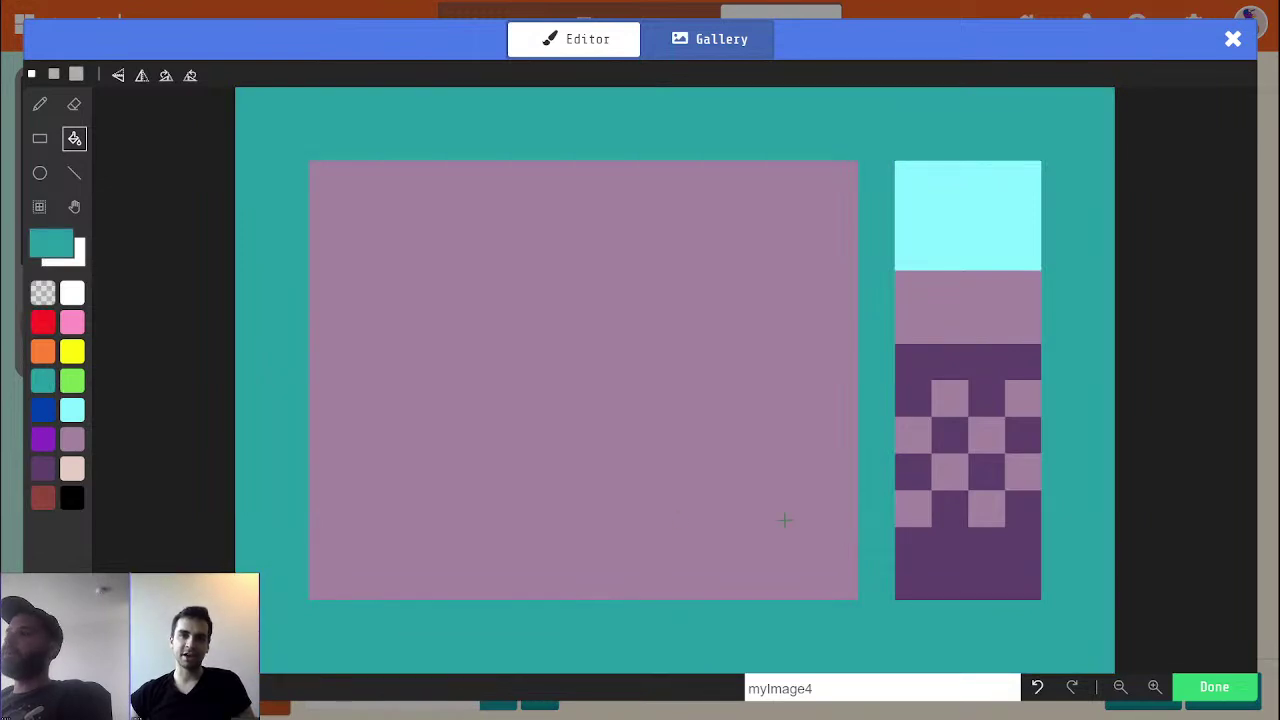
click(1214, 687)
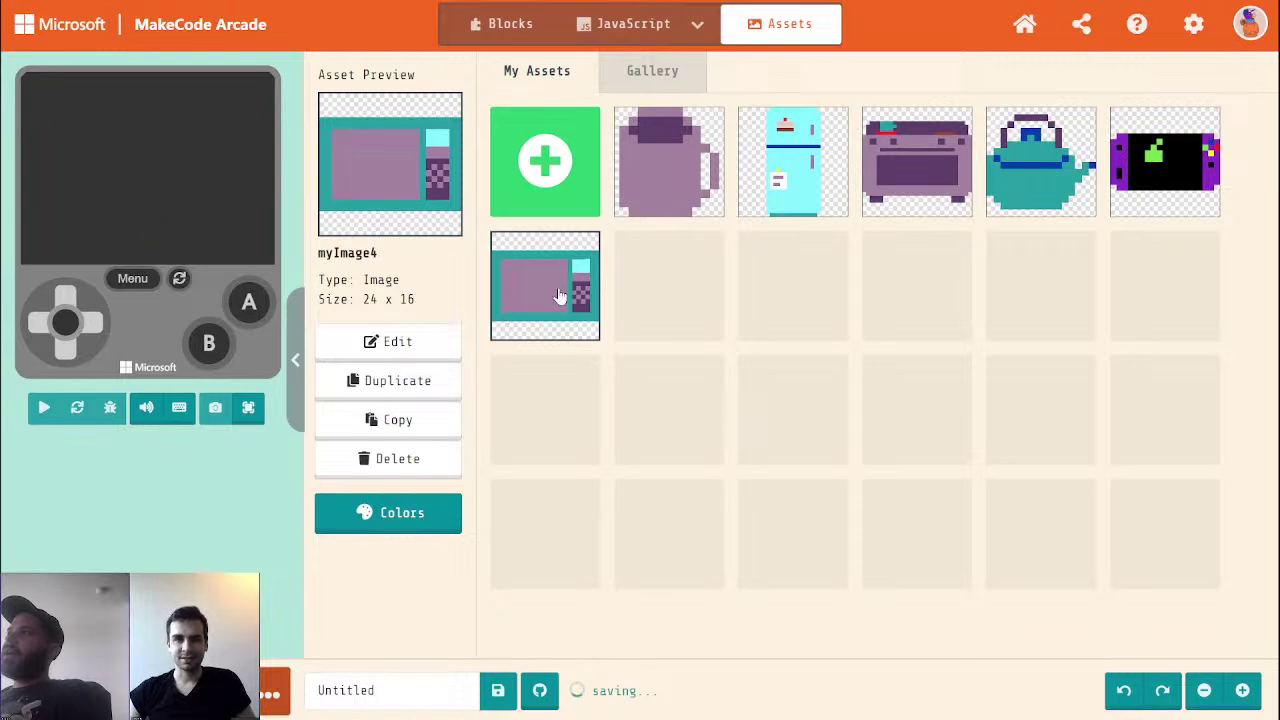
Reopen the microwave image for editing and fill its teal body with bright purple
click(408, 342)
click(44, 466)
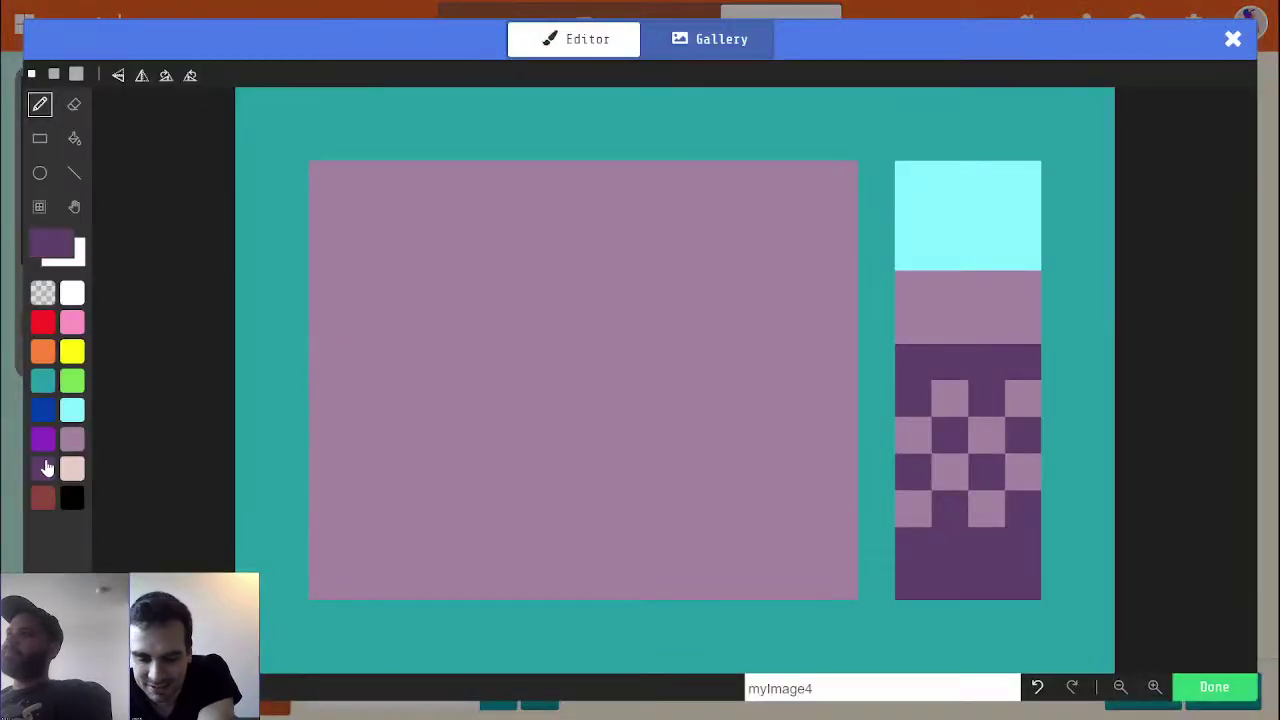
click(44, 440)
click(256, 392)
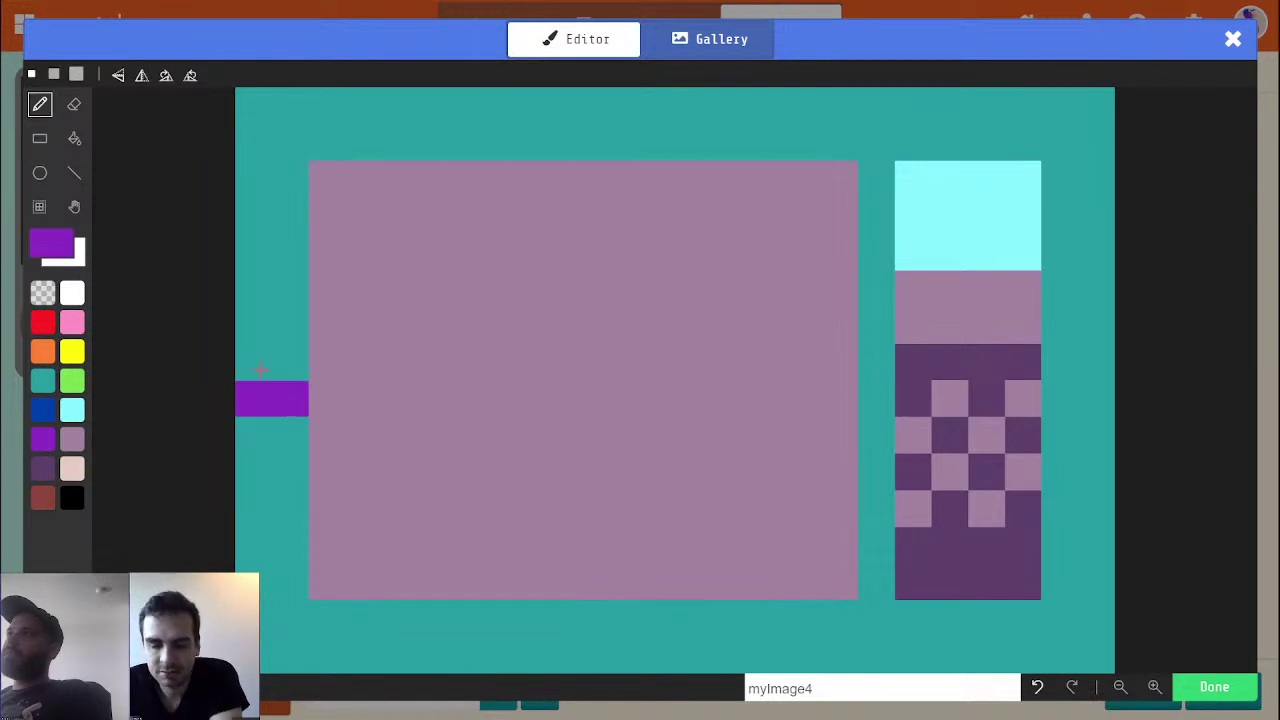
click(74, 138)
click(278, 261)
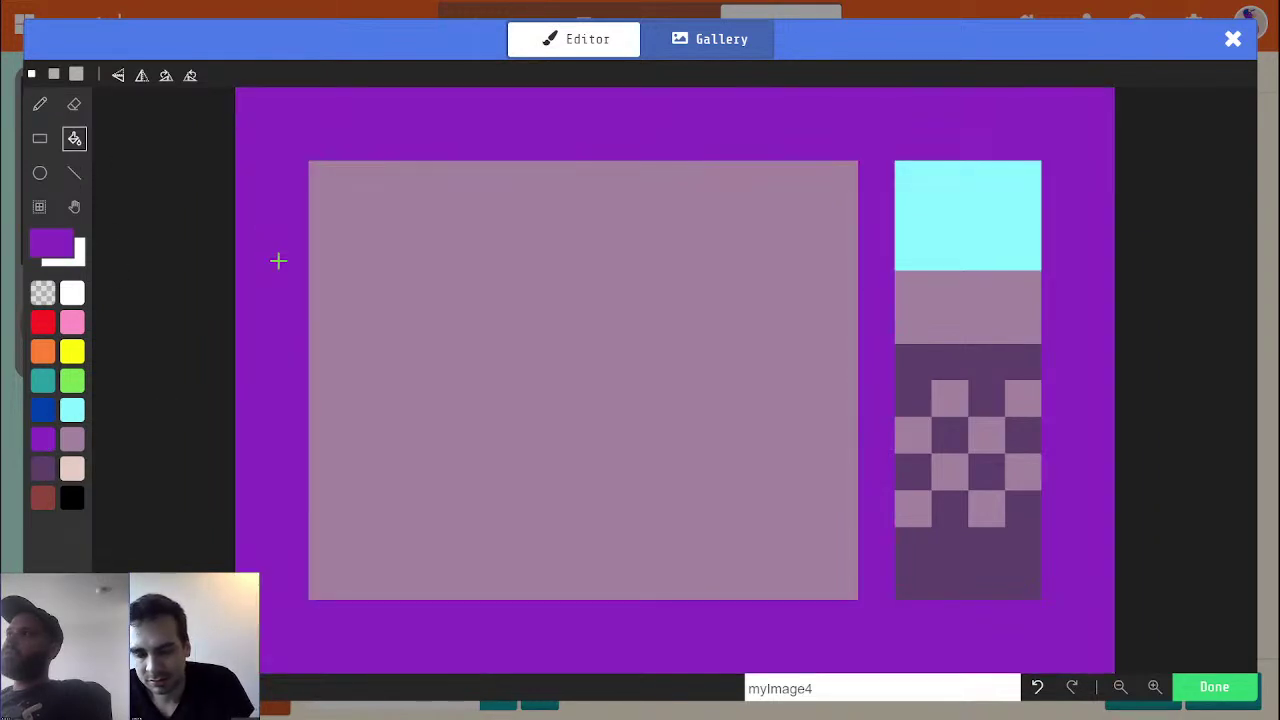
Try light purple as the fill for the microwave's body and undo it
click(68, 326)
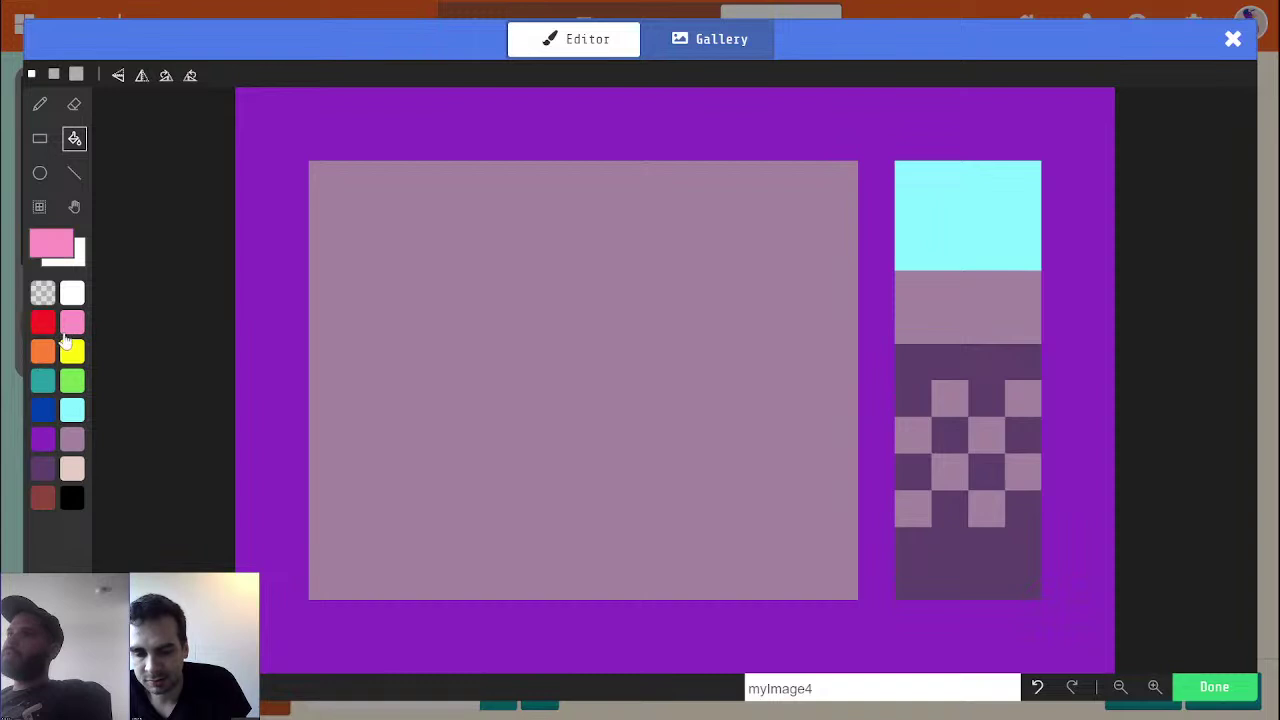
click(72, 442)
click(250, 445)
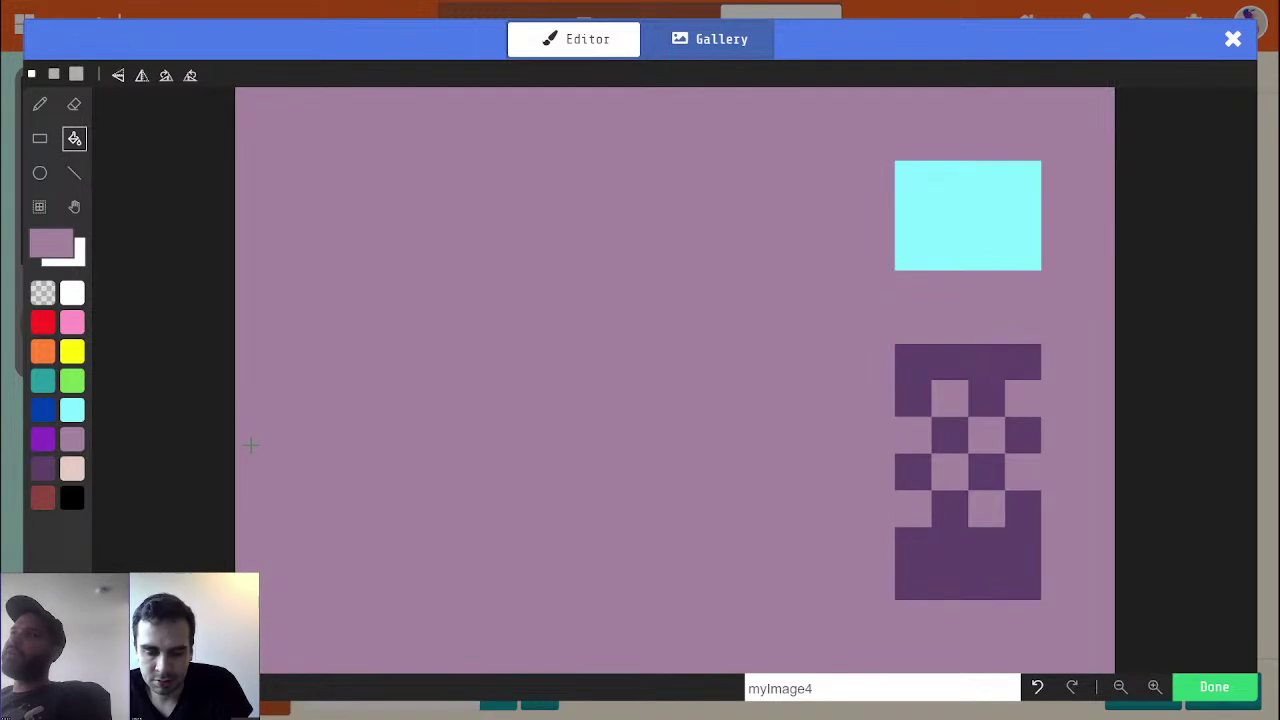
click(1037, 692)
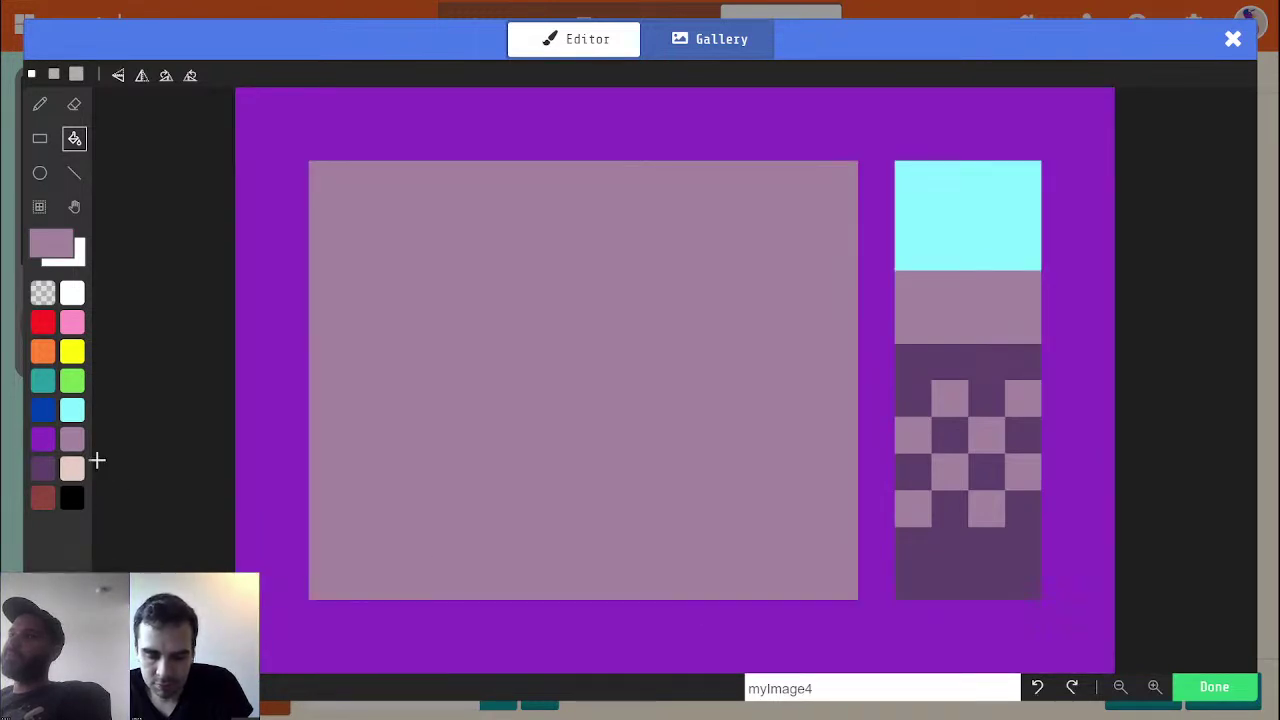
Fill the microwave's body dark purple and save the image
click(42, 470)
click(290, 472)
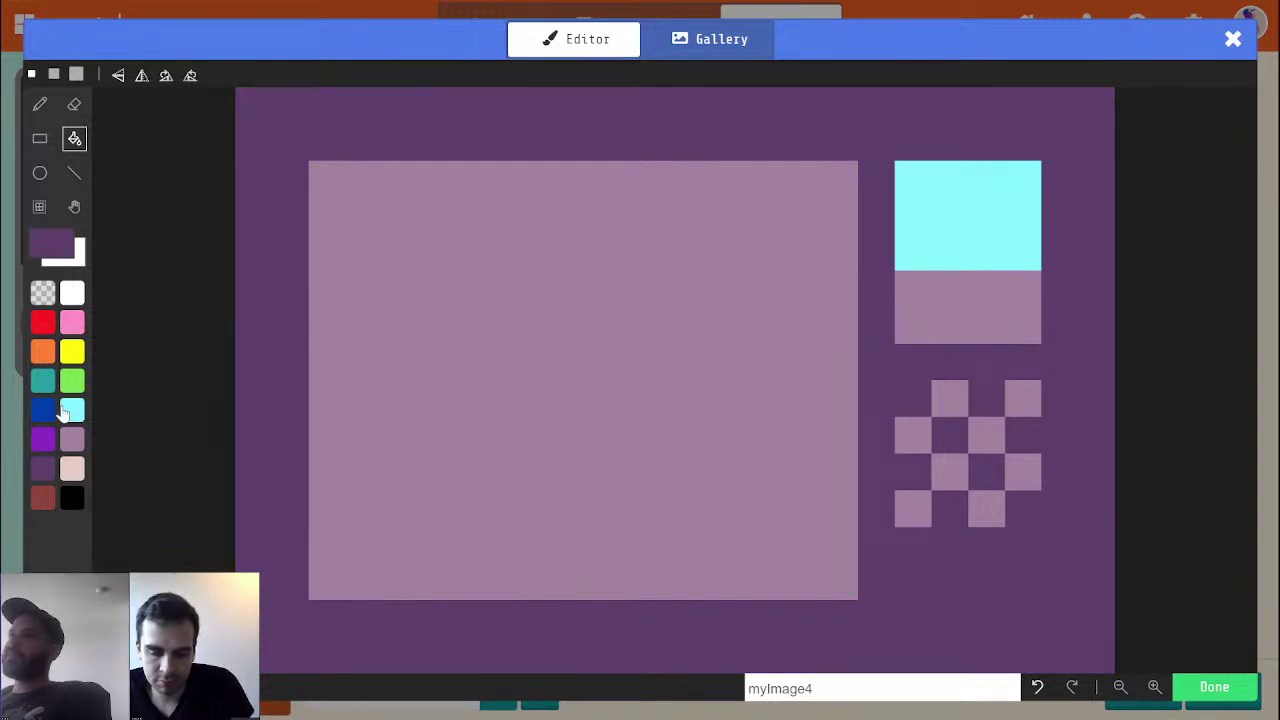
click(65, 412)
click(1185, 687)
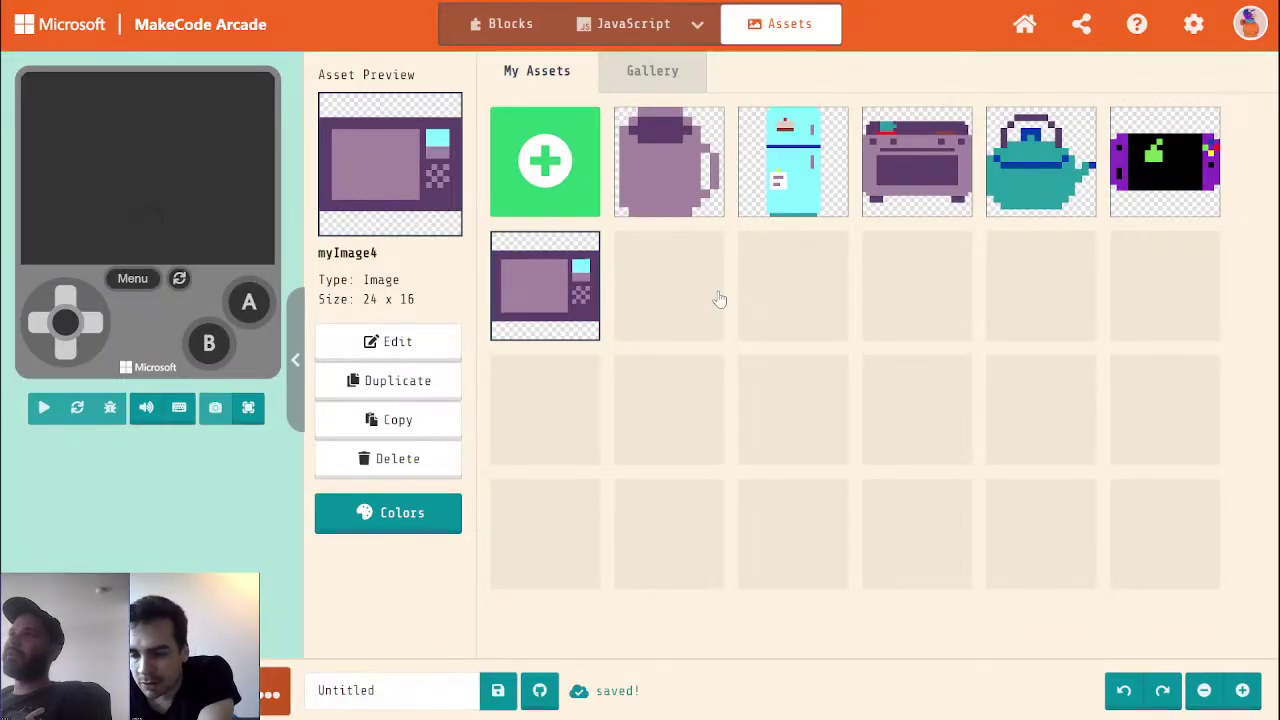
Reopen the microwave image, paint a four-pixel light purple bar one row below the checkerboard buttons, and save it
click(392, 345)
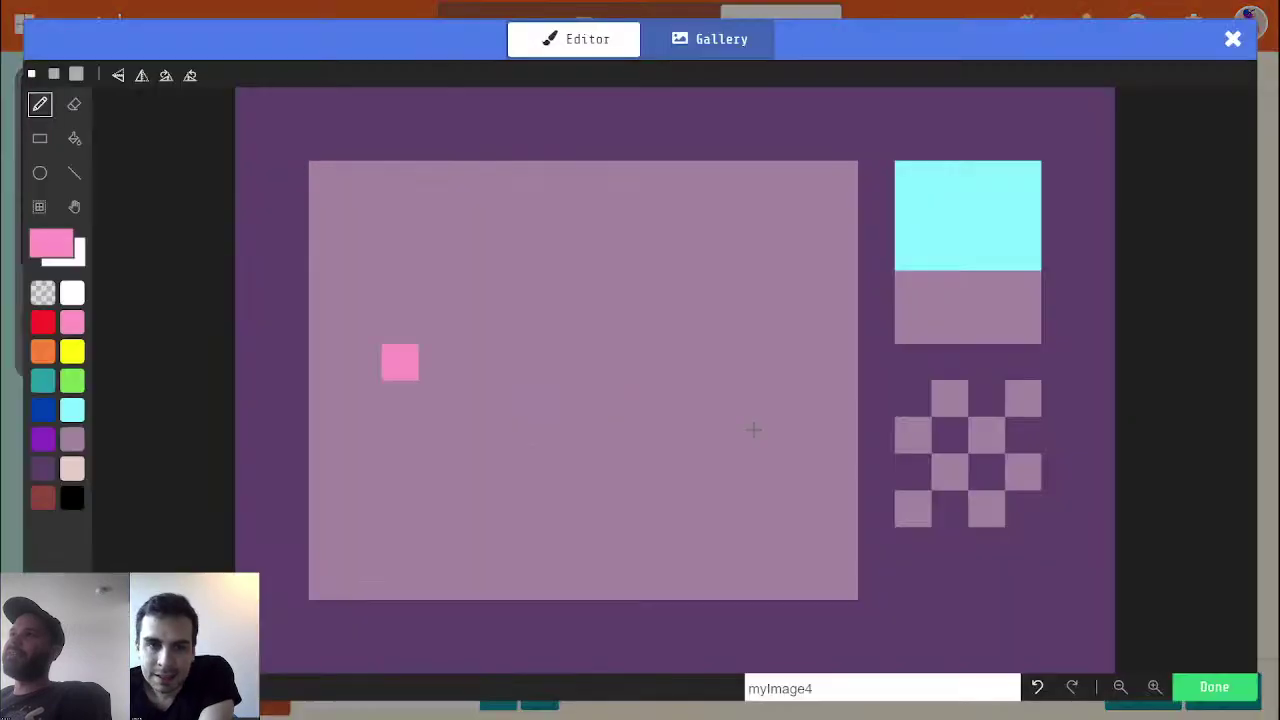
alt+click(928, 500)
drag(912, 582, 1006, 580)
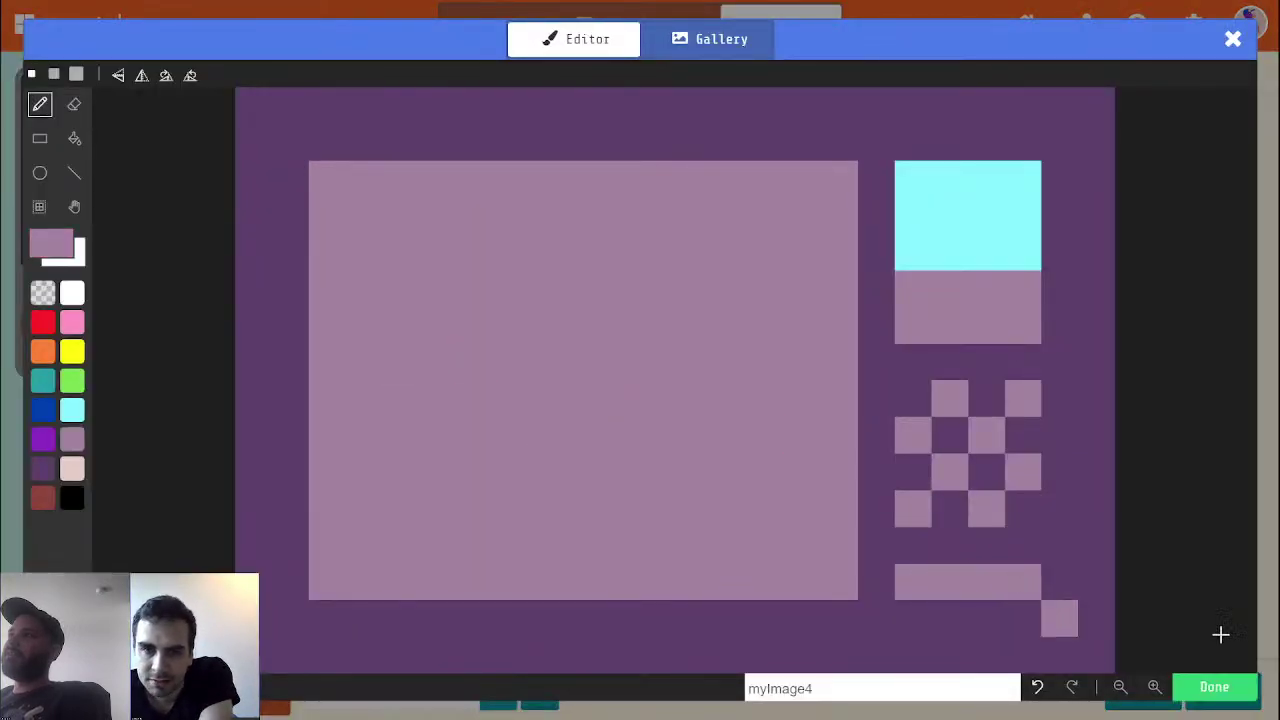
click(1238, 690)
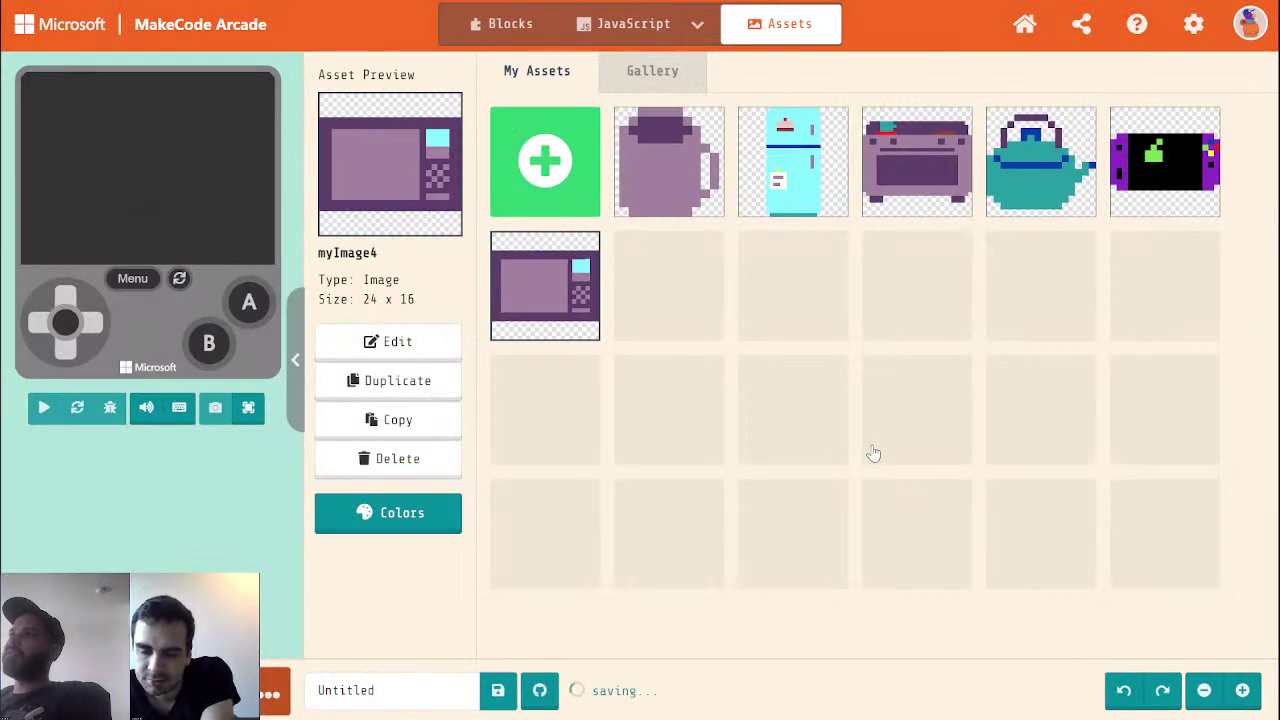
Reopen the microwave image, fill the light cyan display with teal, and save it
click(395, 341)
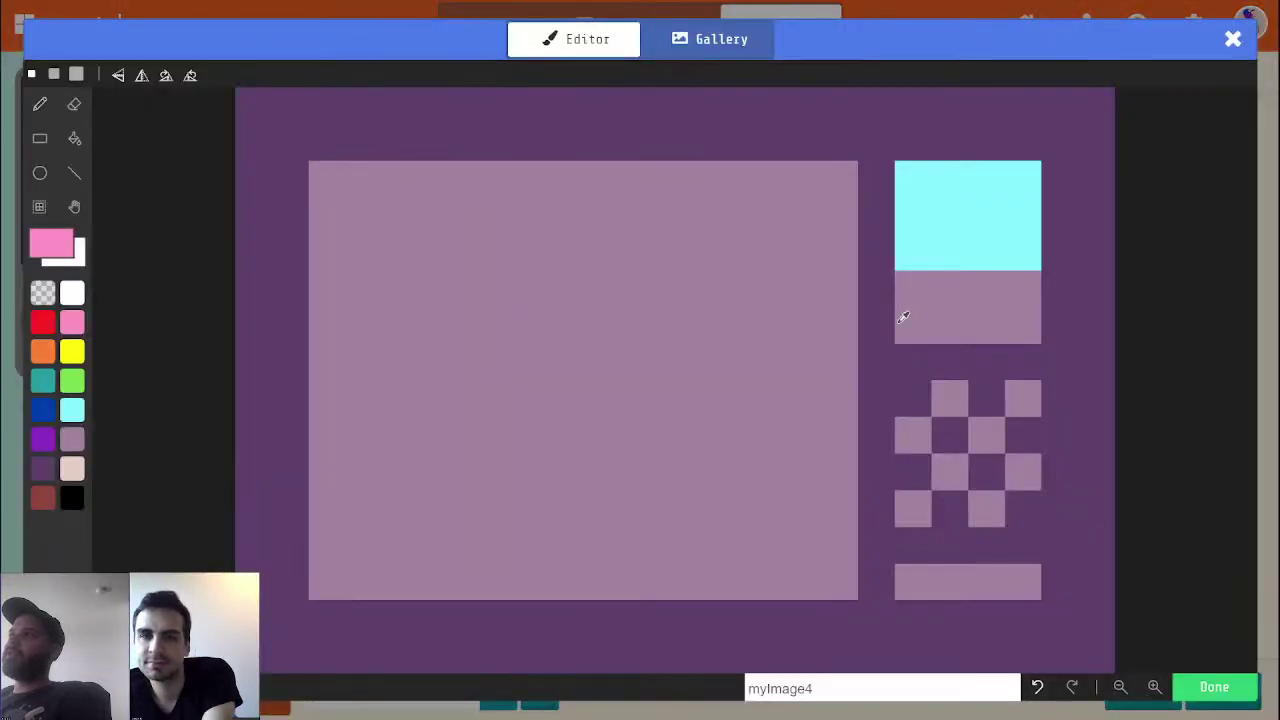
alt+click(940, 292)
click(43, 380)
click(74, 138)
click(911, 250)
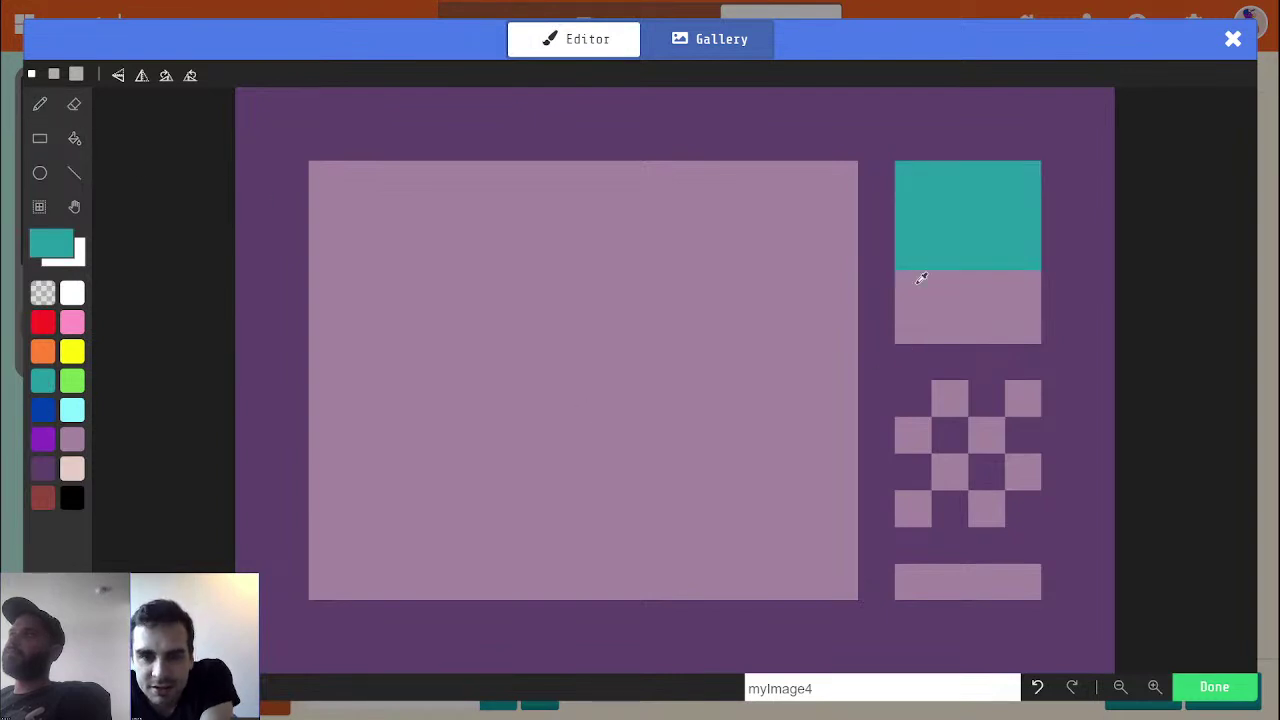
click(1214, 687)
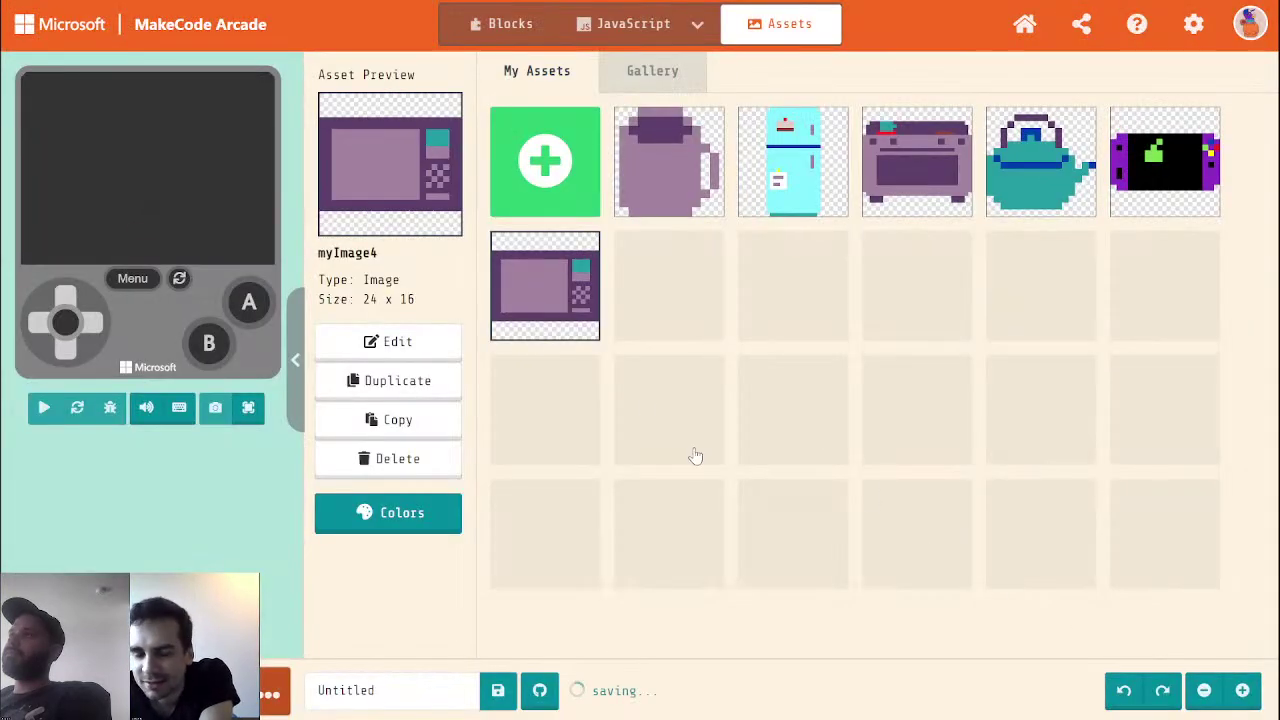
Reopen the microwave image, paint the teal display's lowest row in the body's dark purple, and save it
click(366, 345)
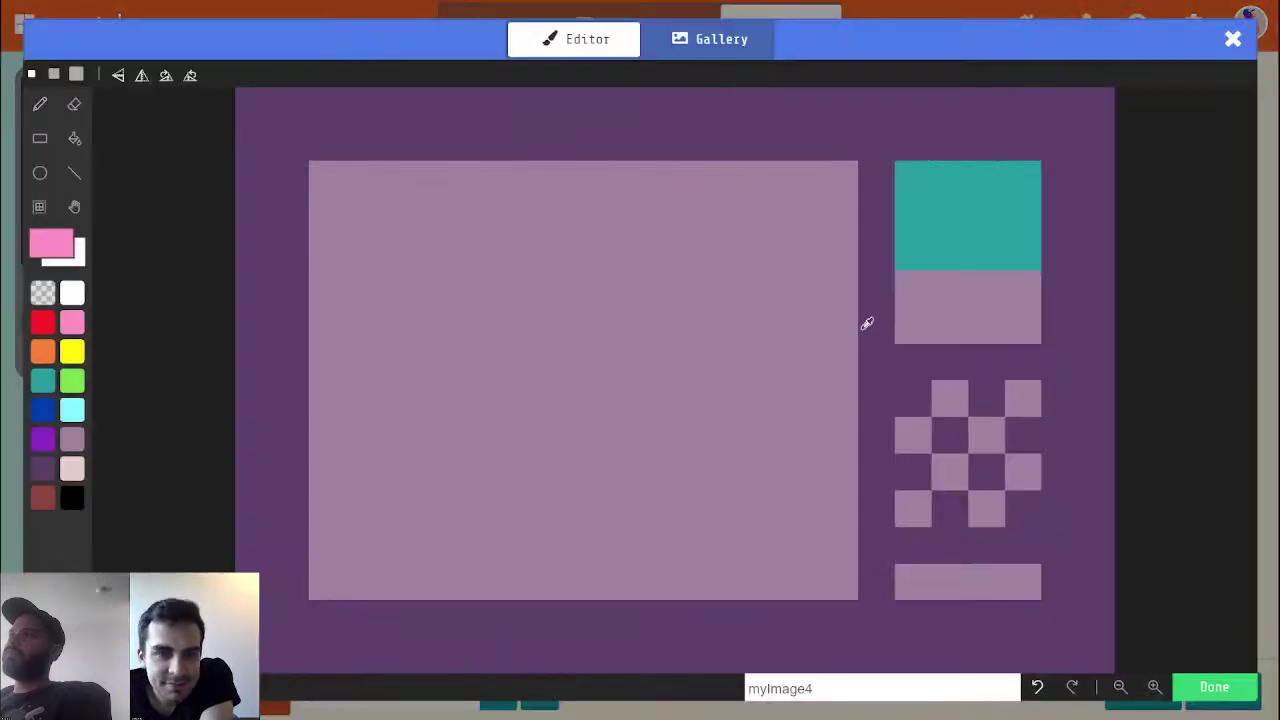
click(891, 285)
drag(886, 257, 1069, 260)
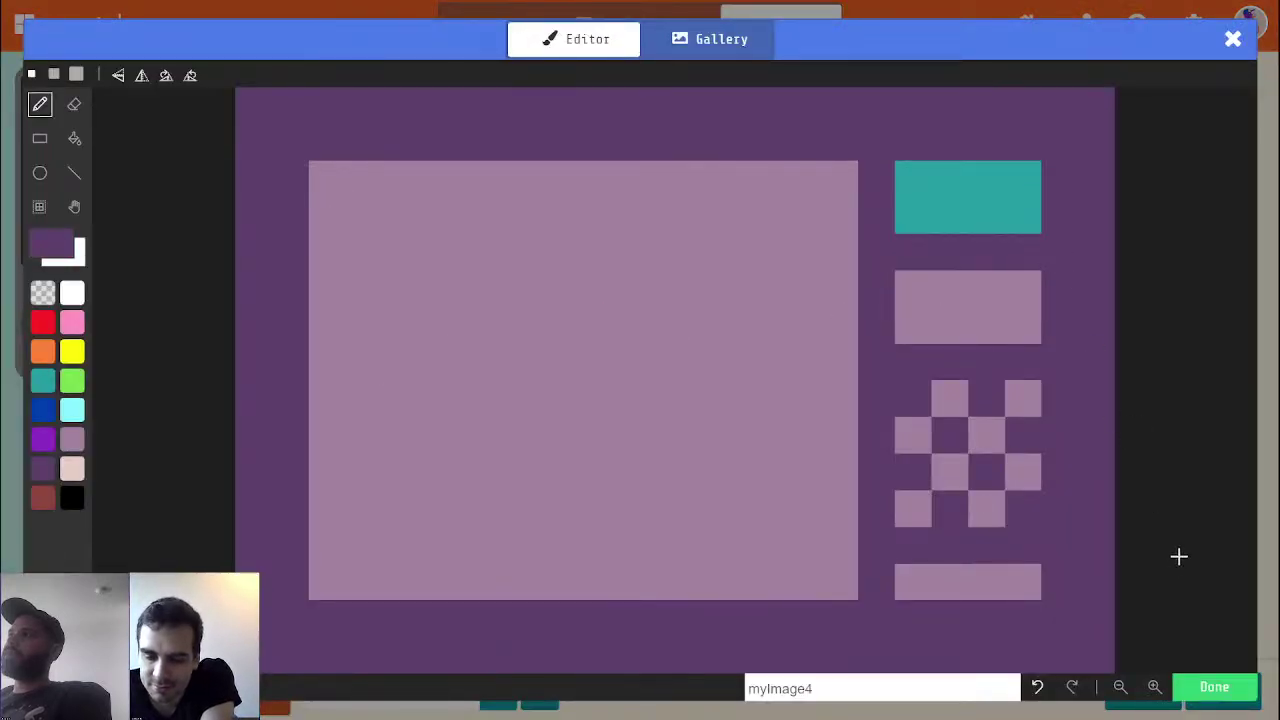
click(1254, 698)
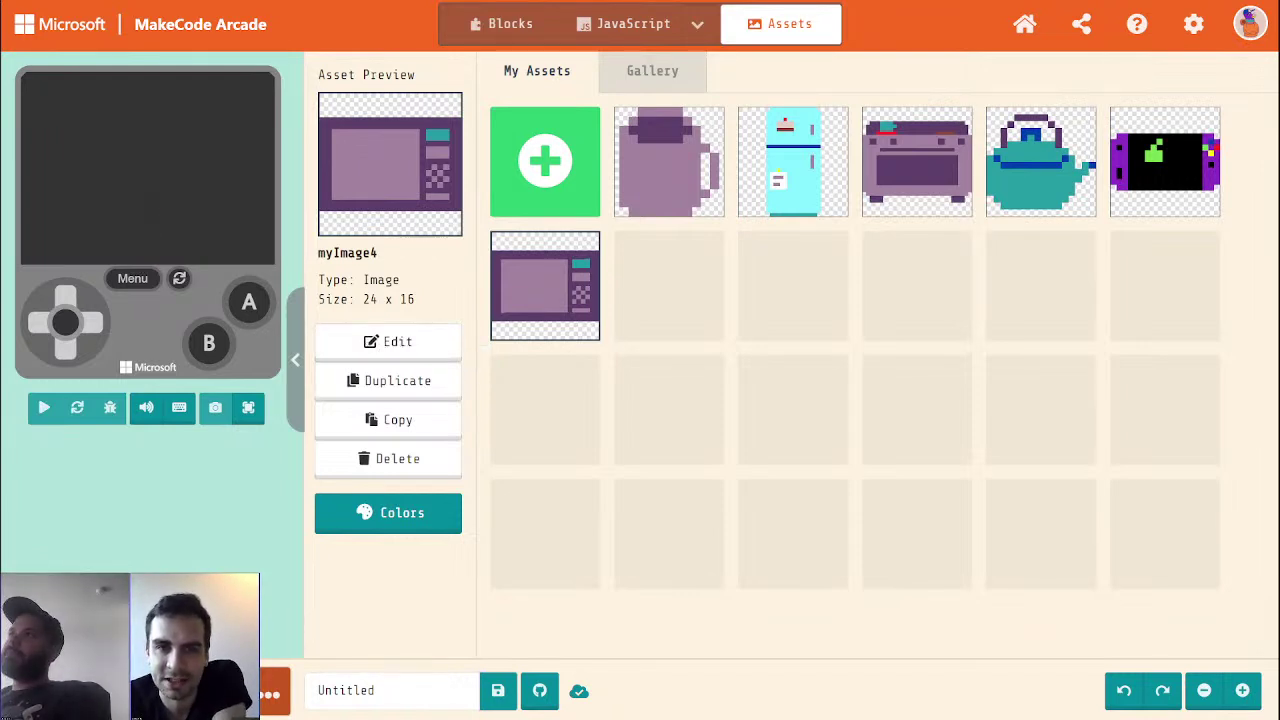
Open the MakeCode Arcade home page in a new browser tab and create a new project without a name
key(ctrl+t)
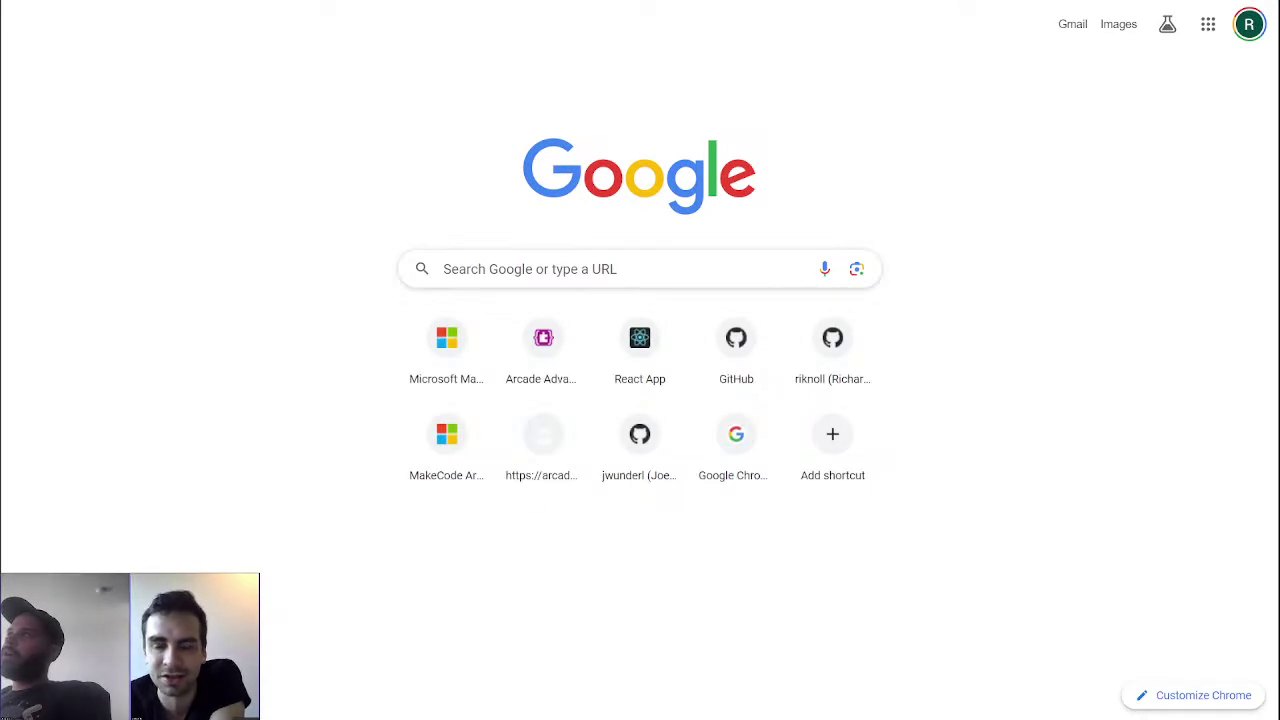
text(ibook)
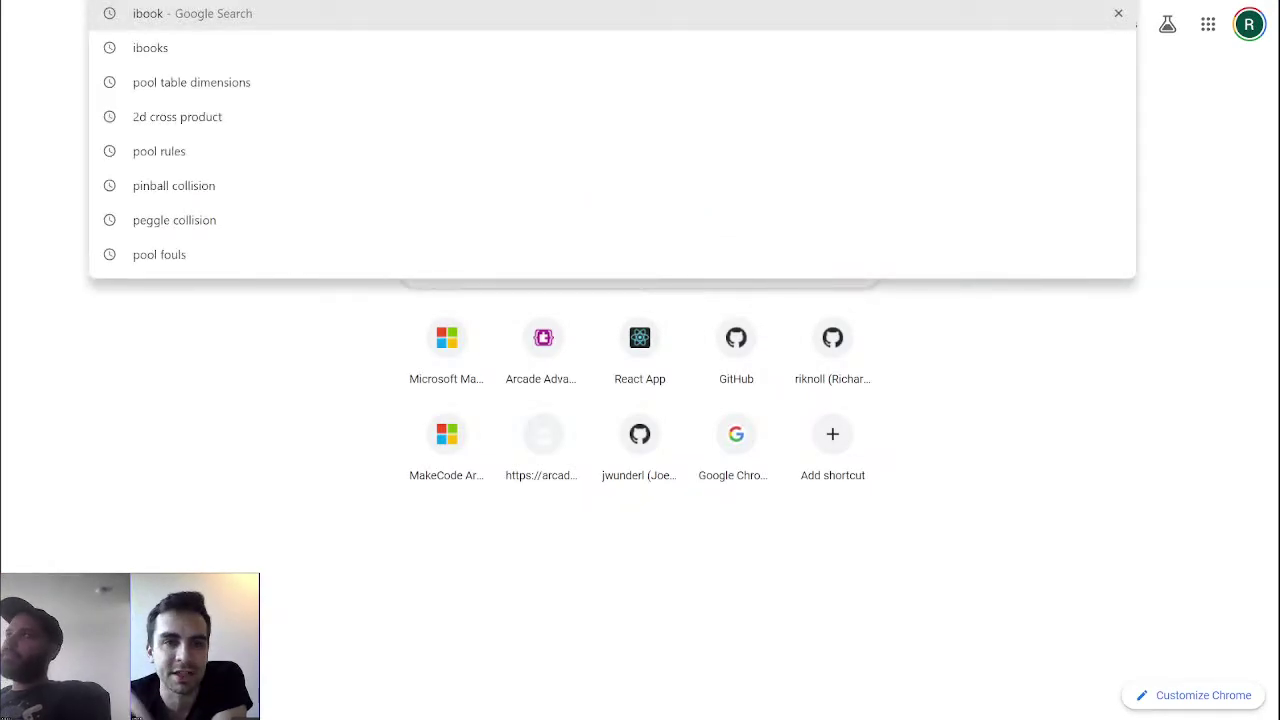
key(BackSpace)
key(BackSpace)
key(BackSpace)
key(BackSpace)
key(BackSpace)
text(ar)
key(Return)
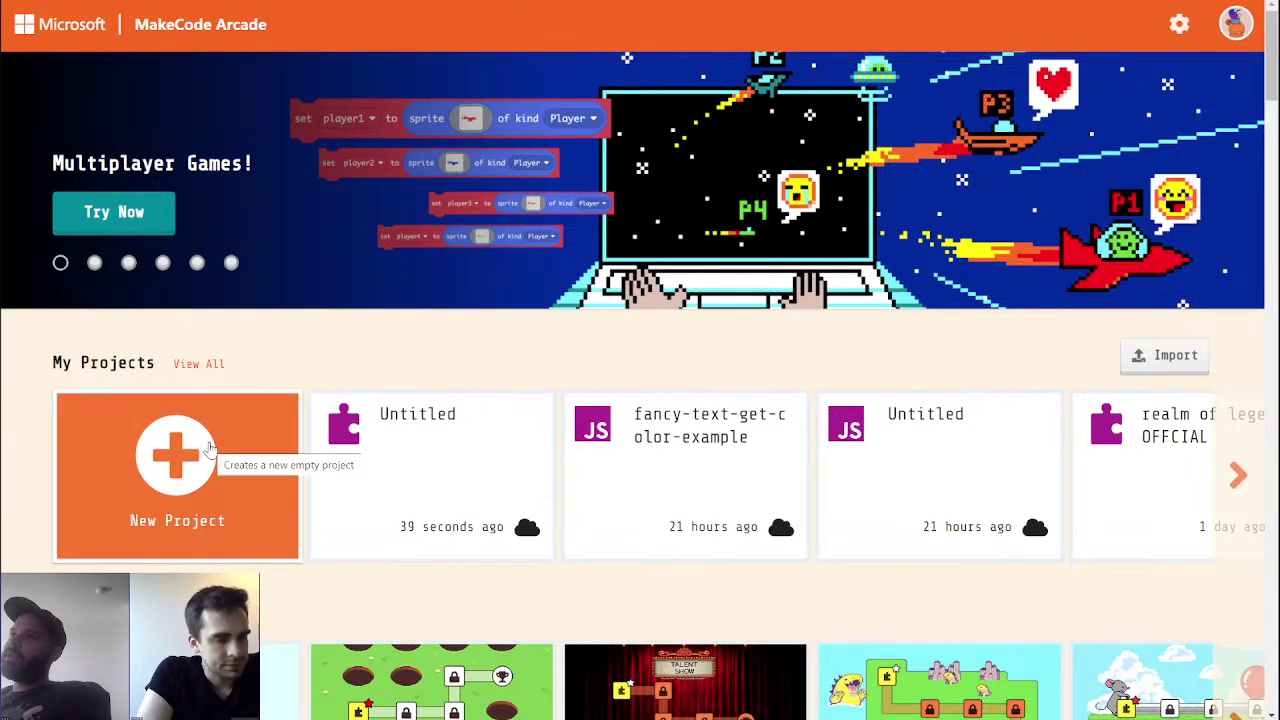
click(207, 452)
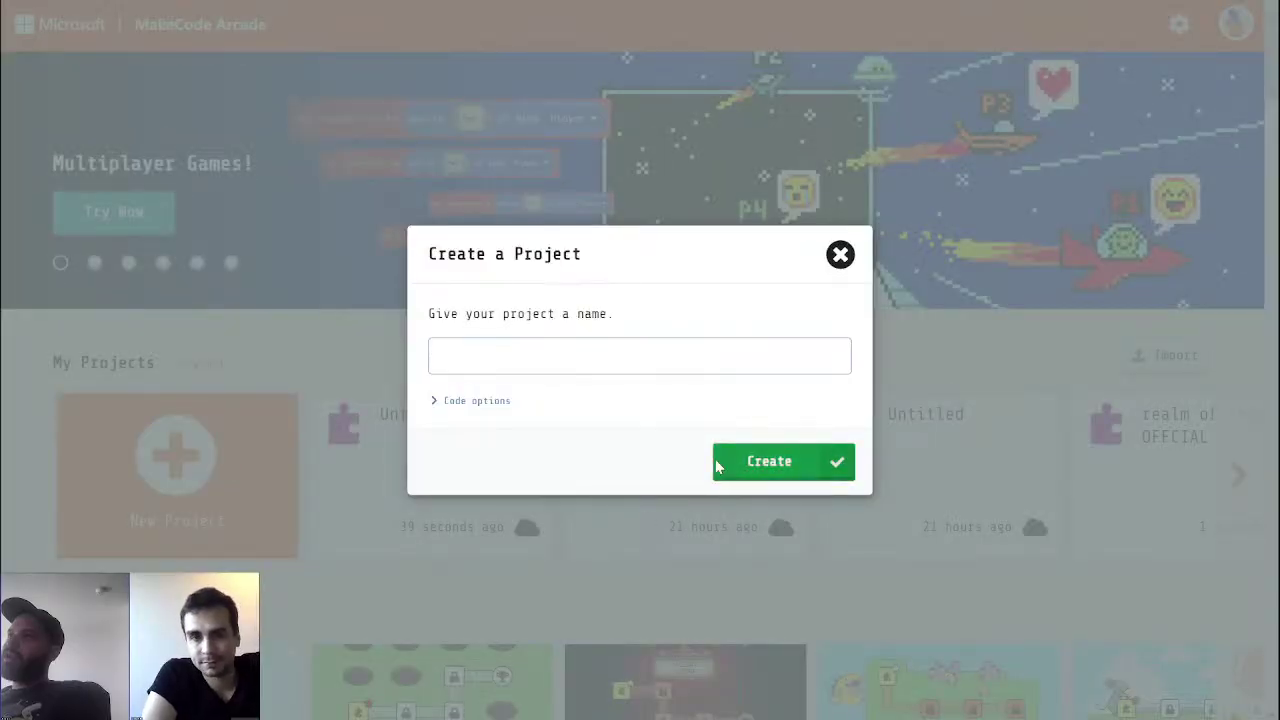
click(718, 462)
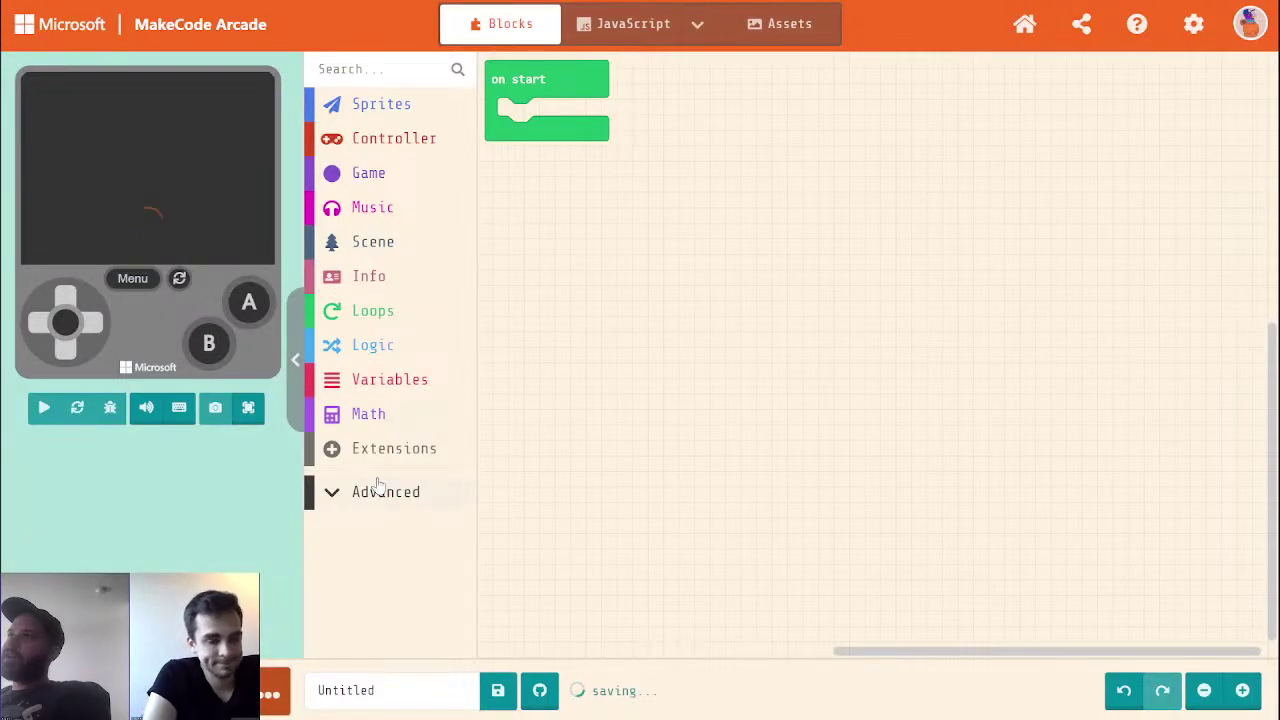
Find the extension riknoll/arcade-fancy-text and add it to the project
click(370, 489)
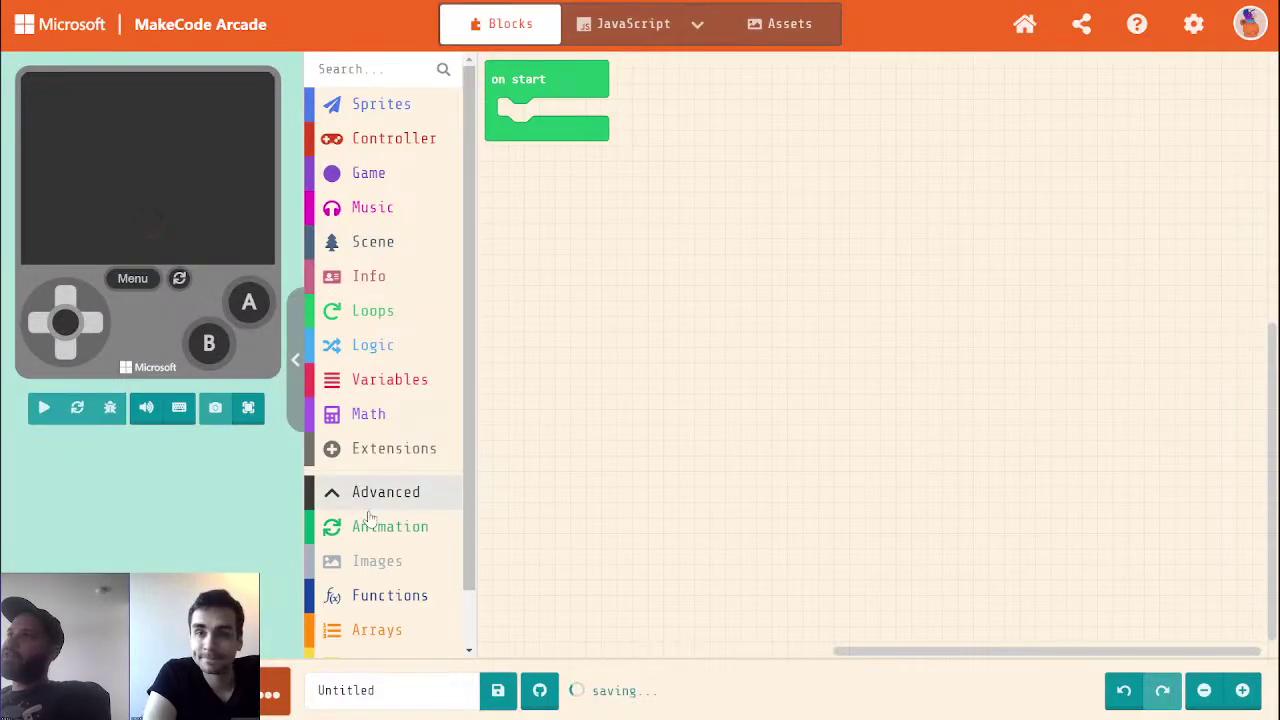
click(392, 386)
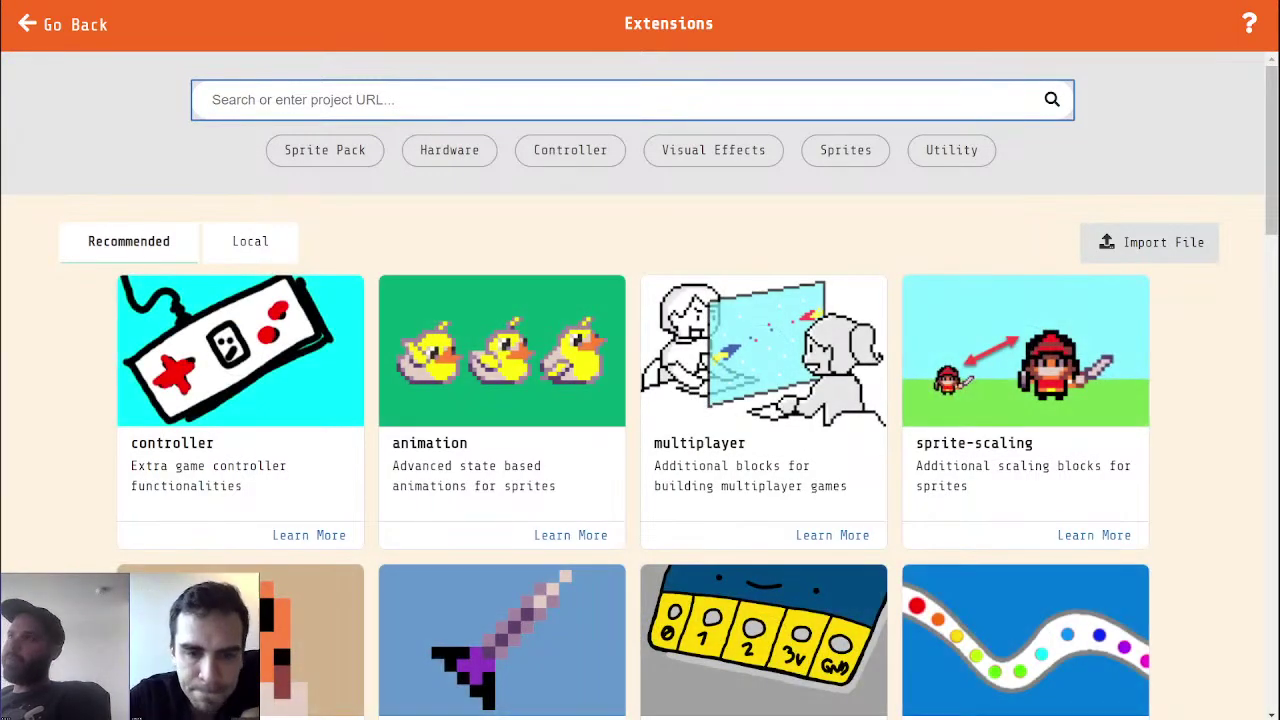
text(riknoll/)
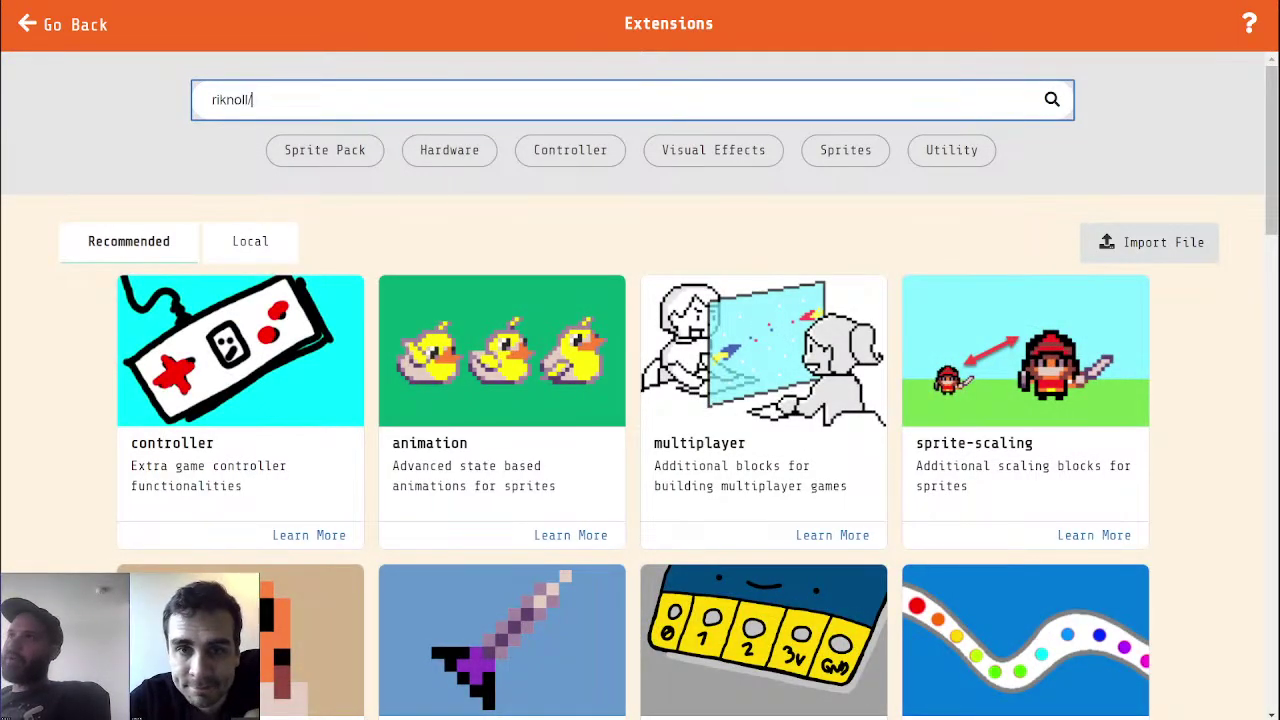
text(arcade-da)
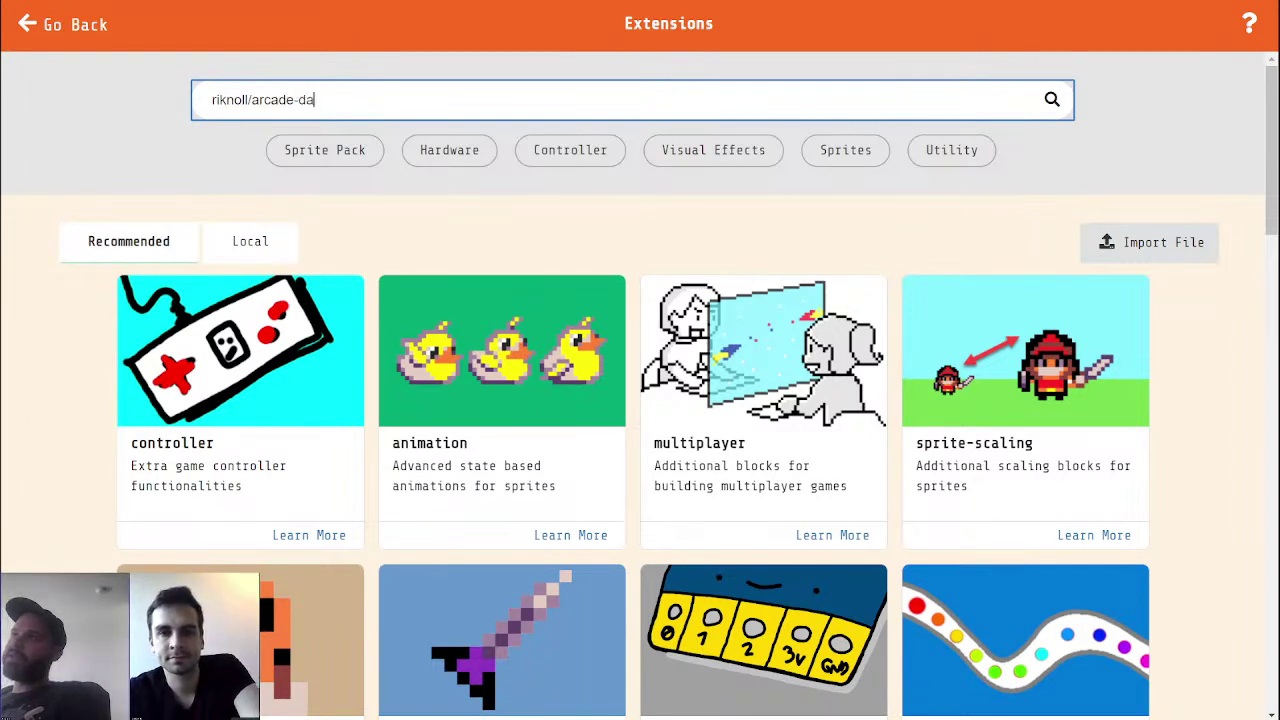
text(nancy-te)
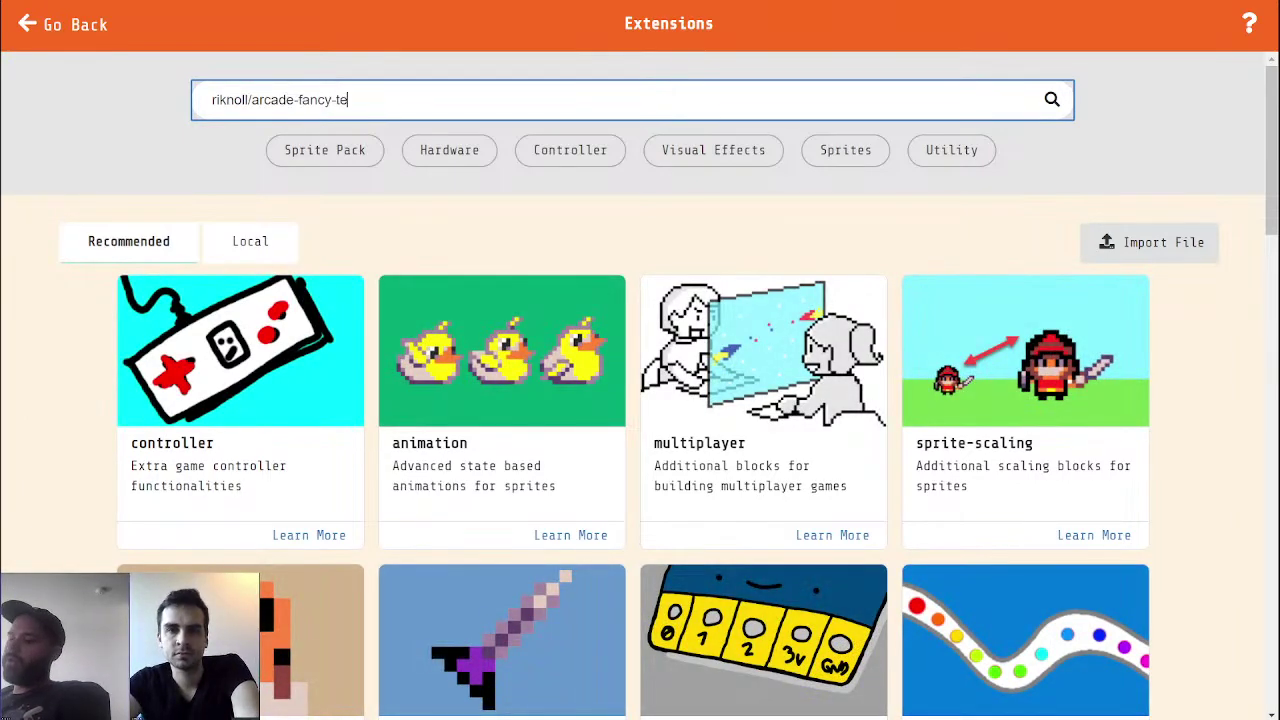
key(Return)
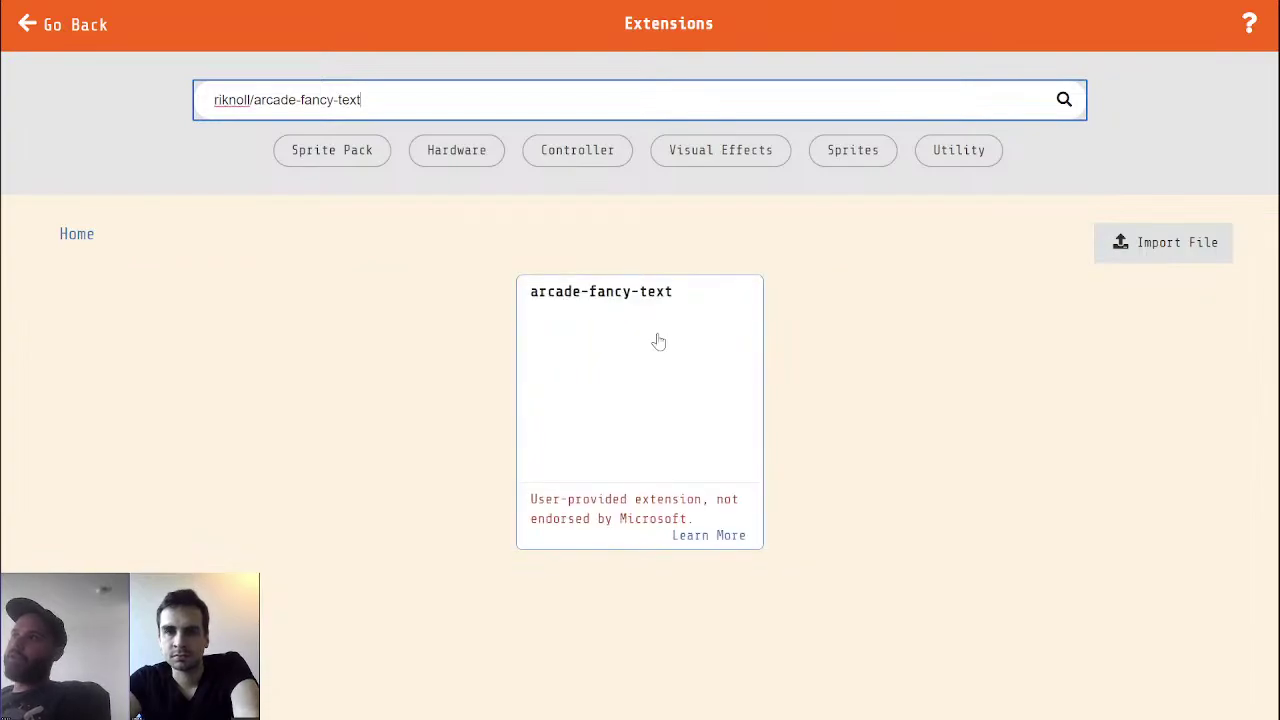
click(655, 340)
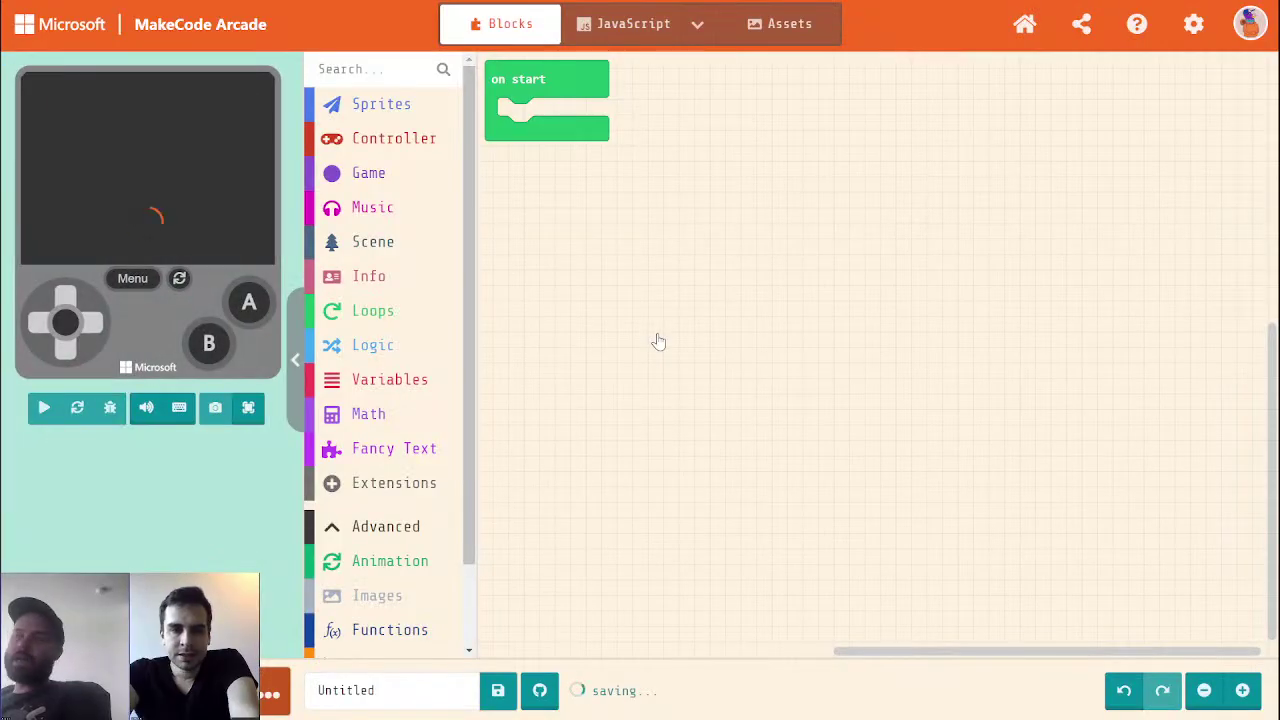
click(380, 530)
Add a text sprite on start with a name introduction plus "I code sometimes and sometimes I do not. What a life I lead", and preview it full-screen
click(388, 447)
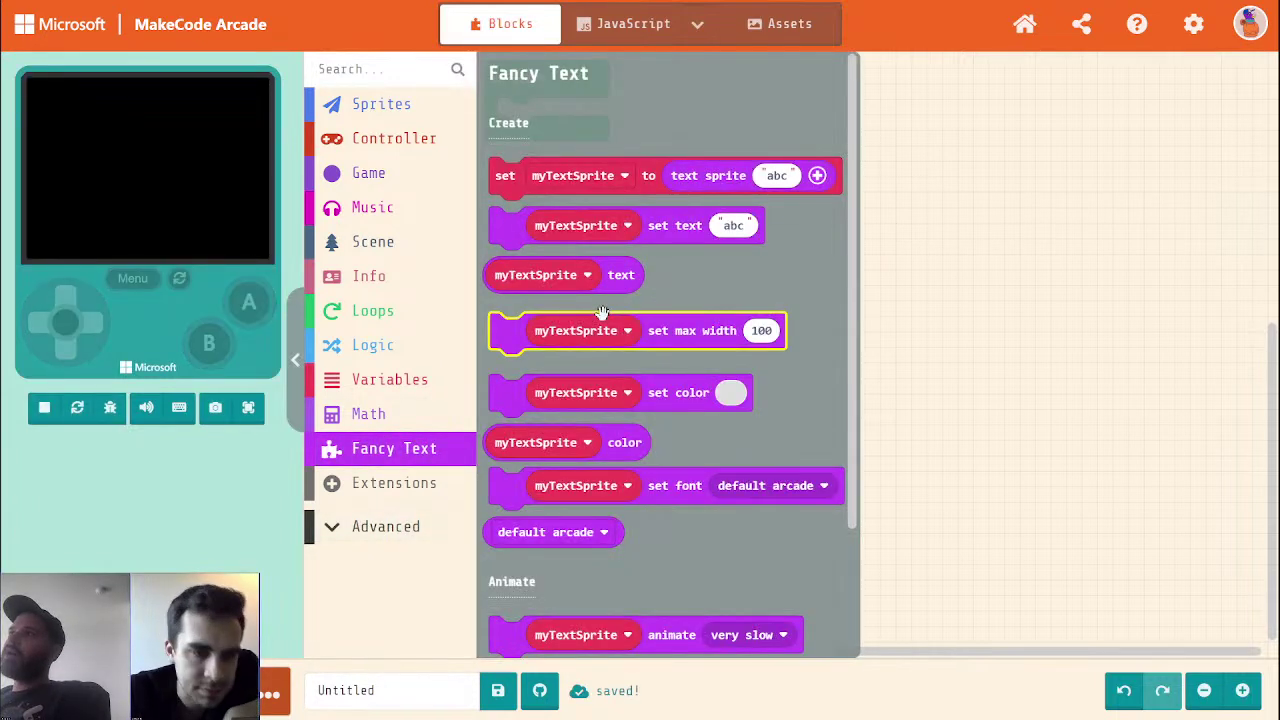
drag(585, 175, 592, 116)
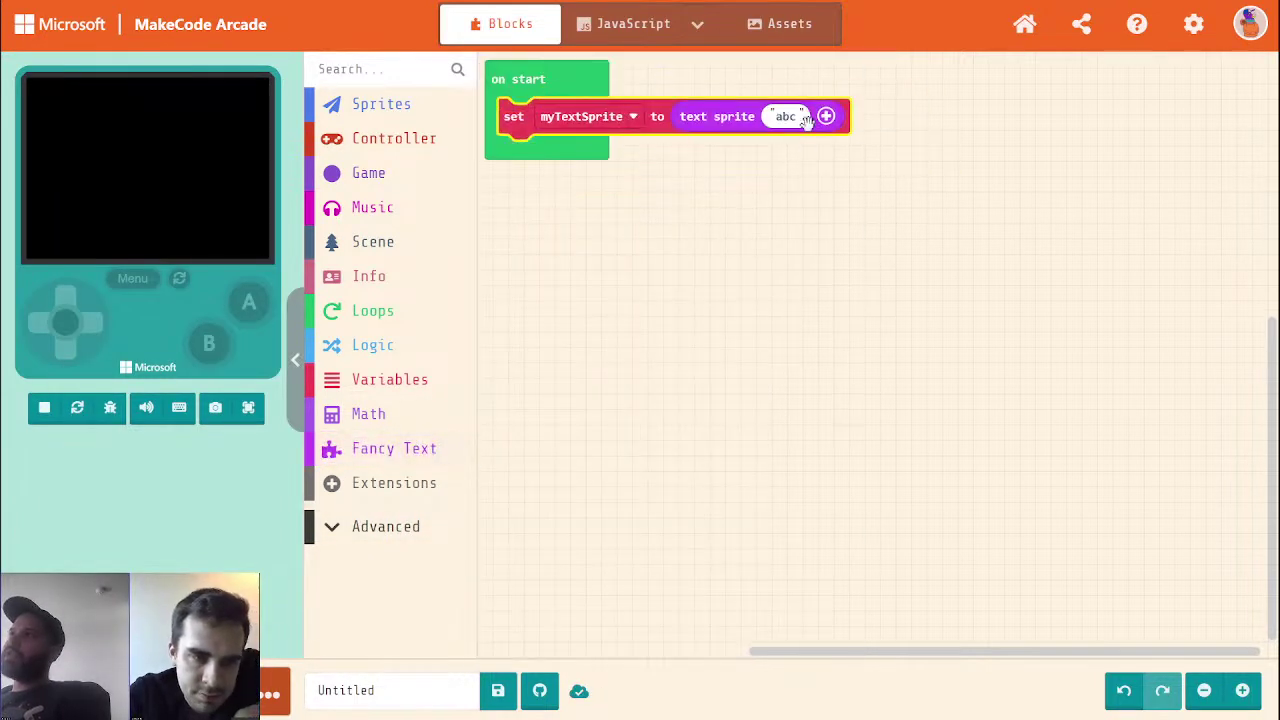
text(Hel)
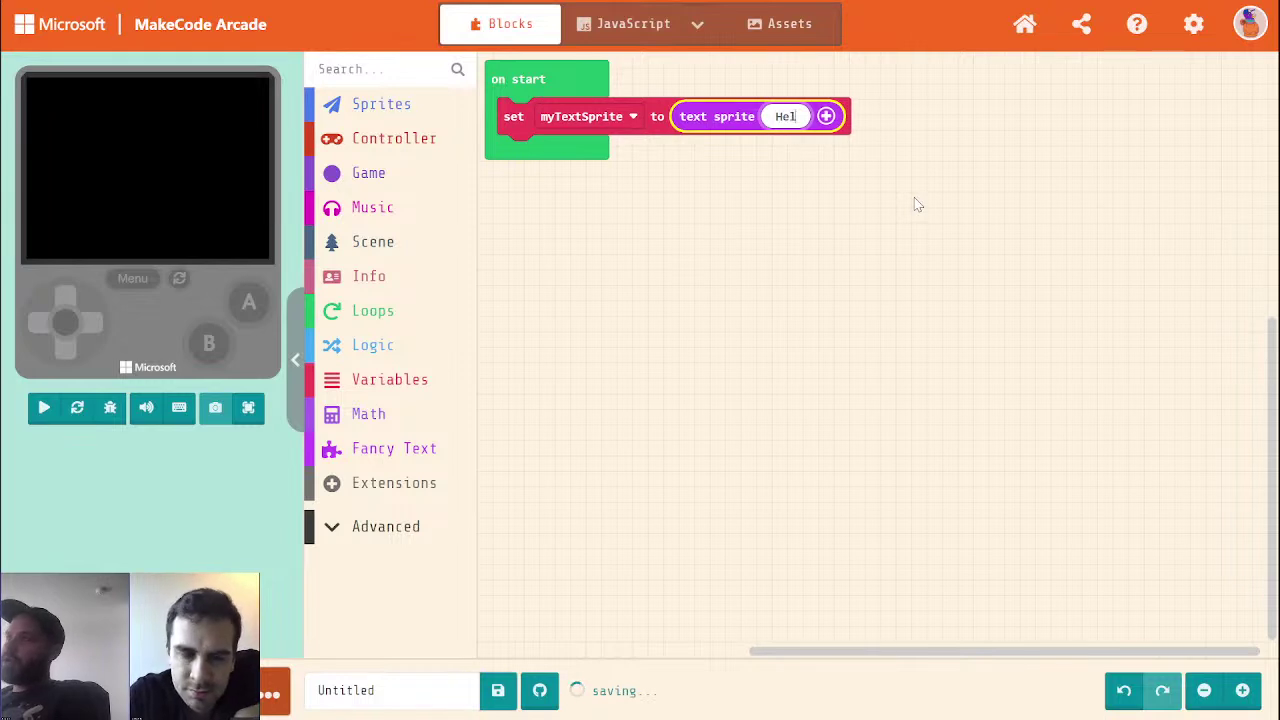
text(lo my name is Richard, I code sometime)
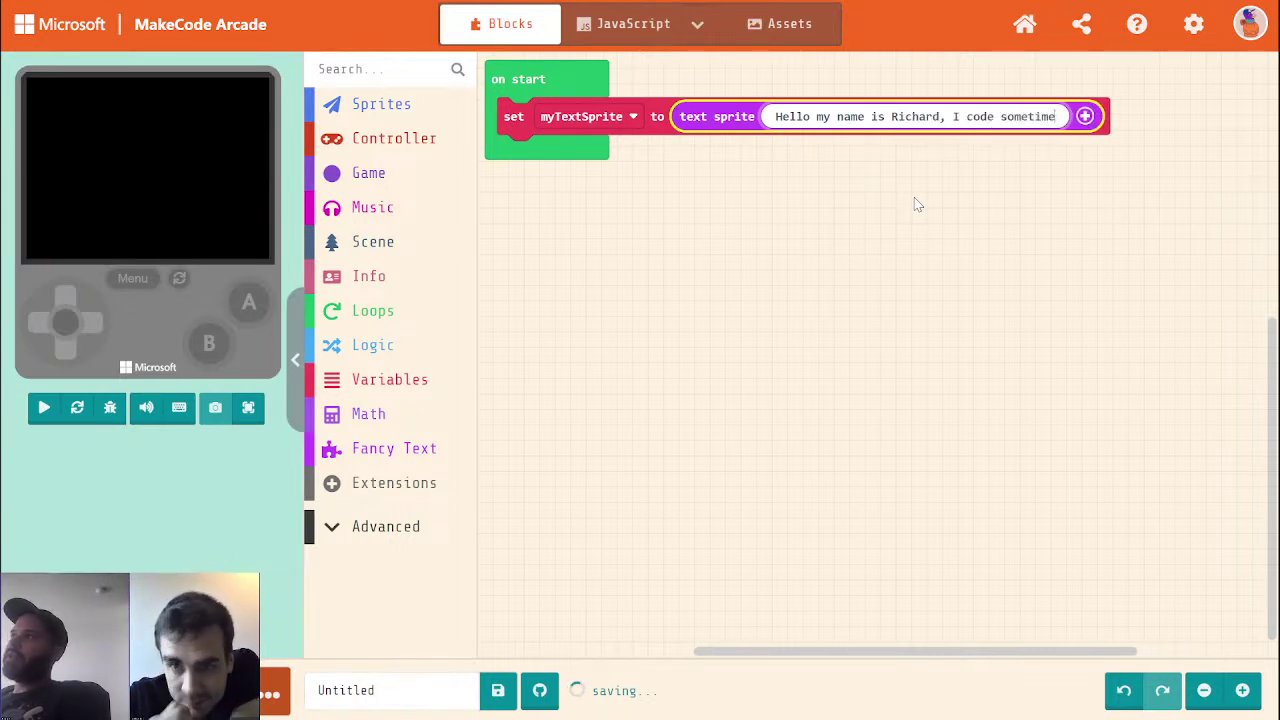
text(s and sometimes I do not. What a)
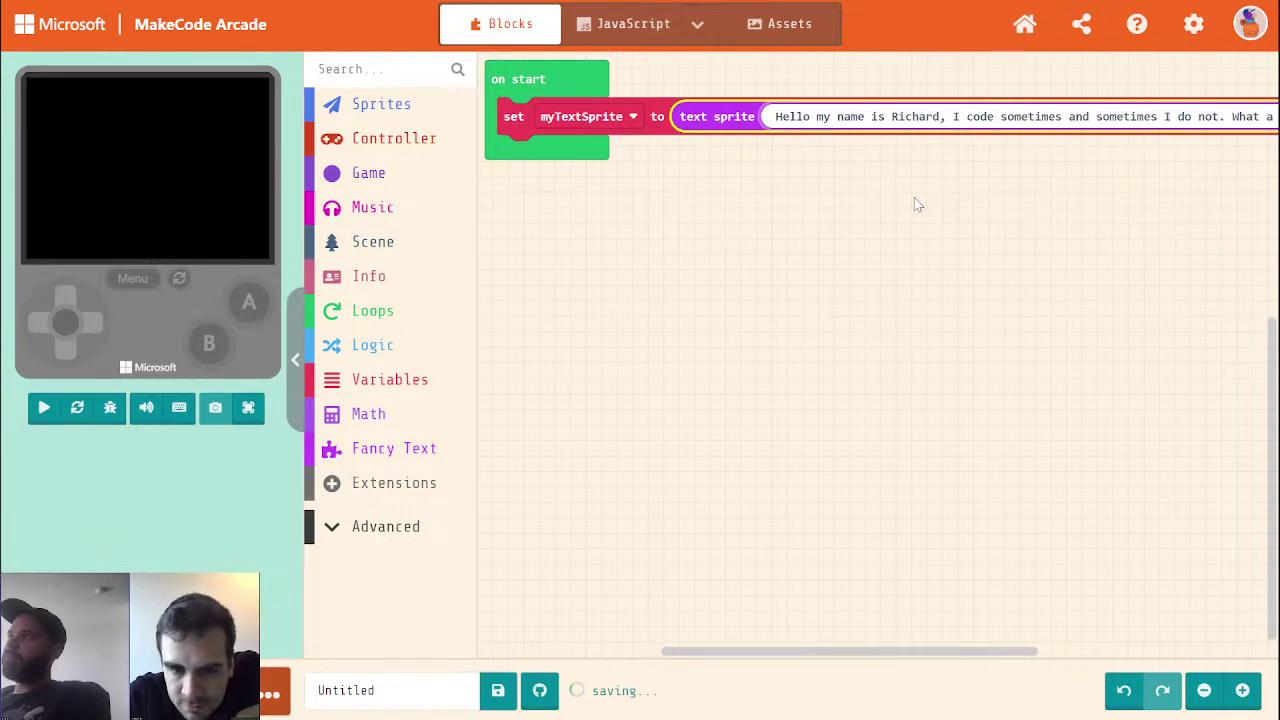
click(897, 332)
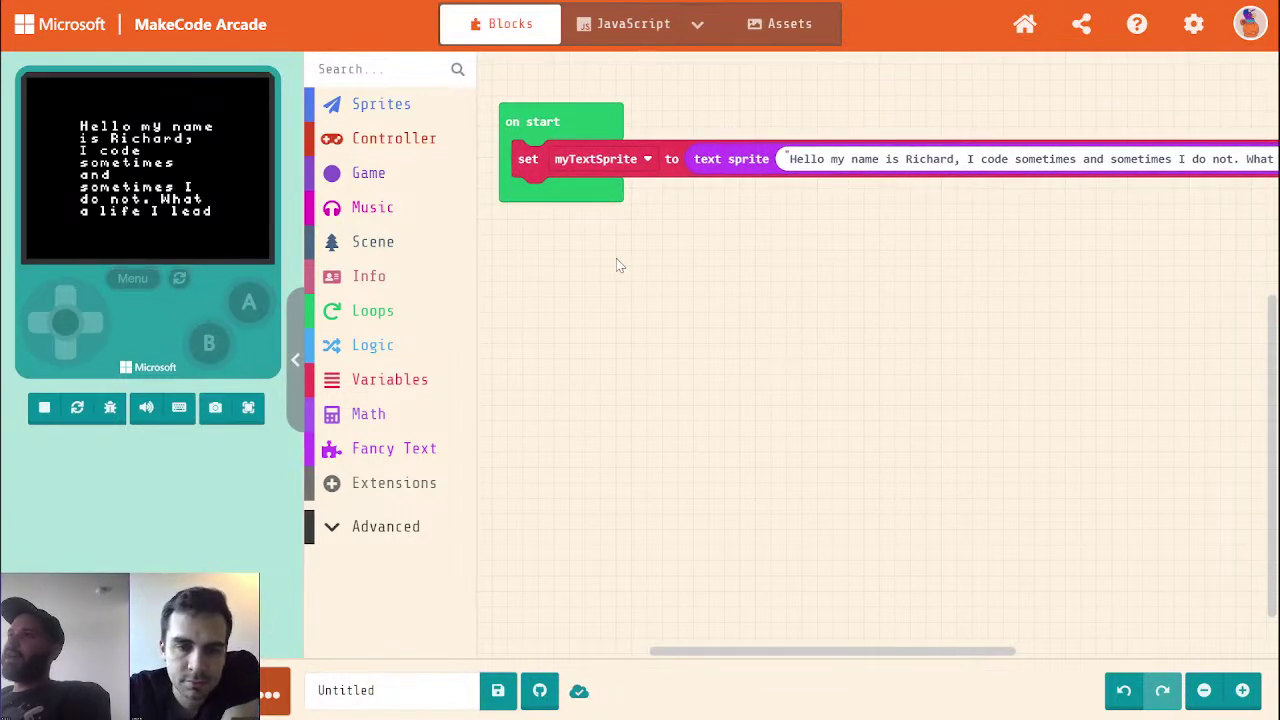
click(248, 407)
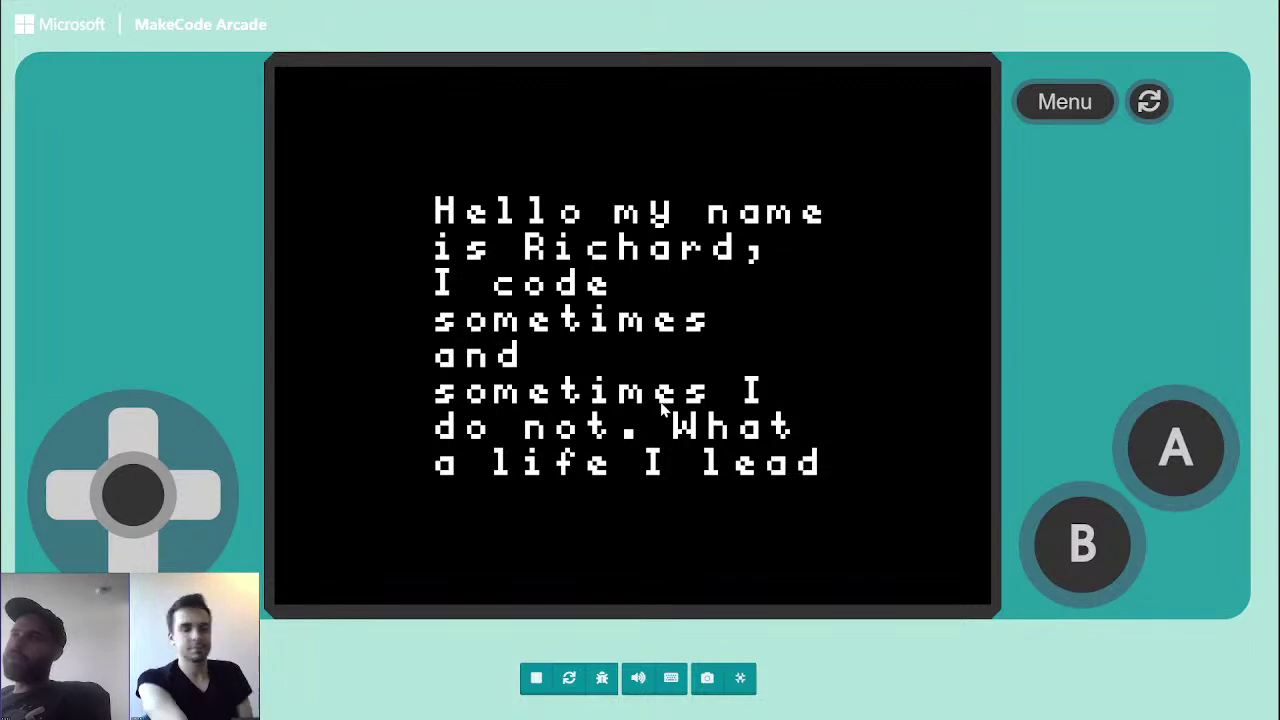
click(740, 678)
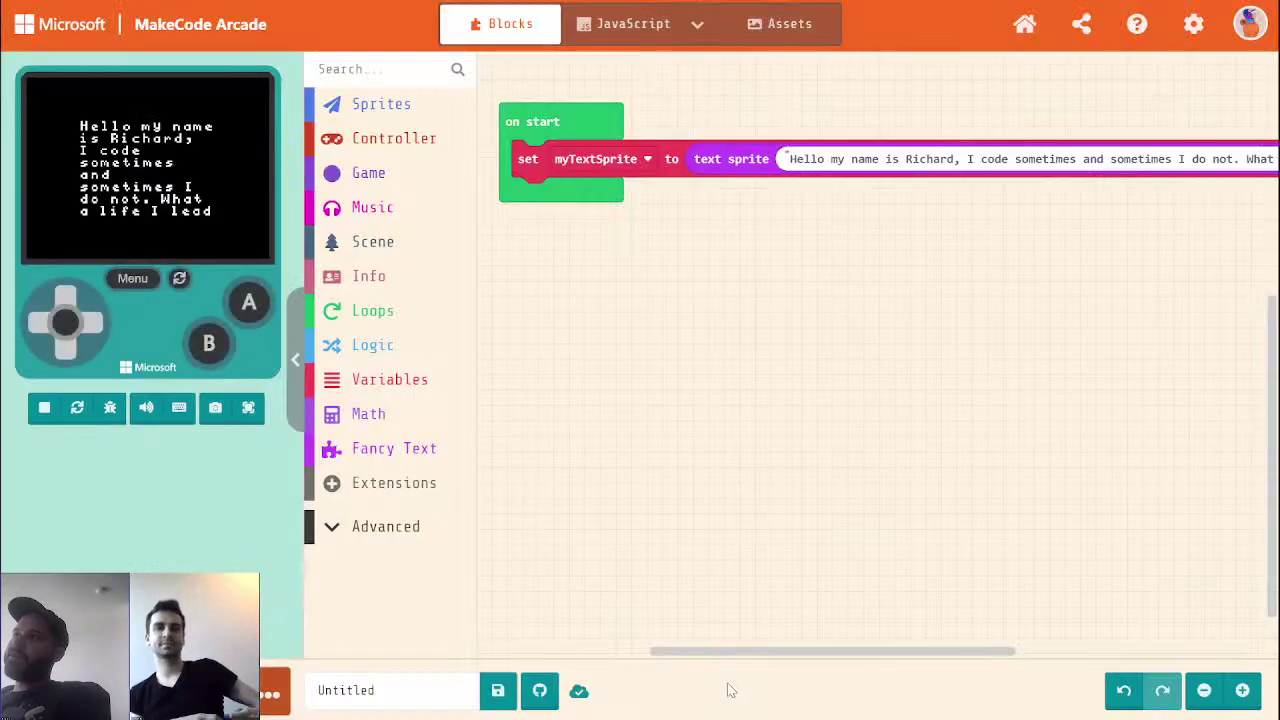
Animate myTextSprite at normal speed on start and preview the animation full-screen
click(416, 448)
scroll(660, 450, down, 3)
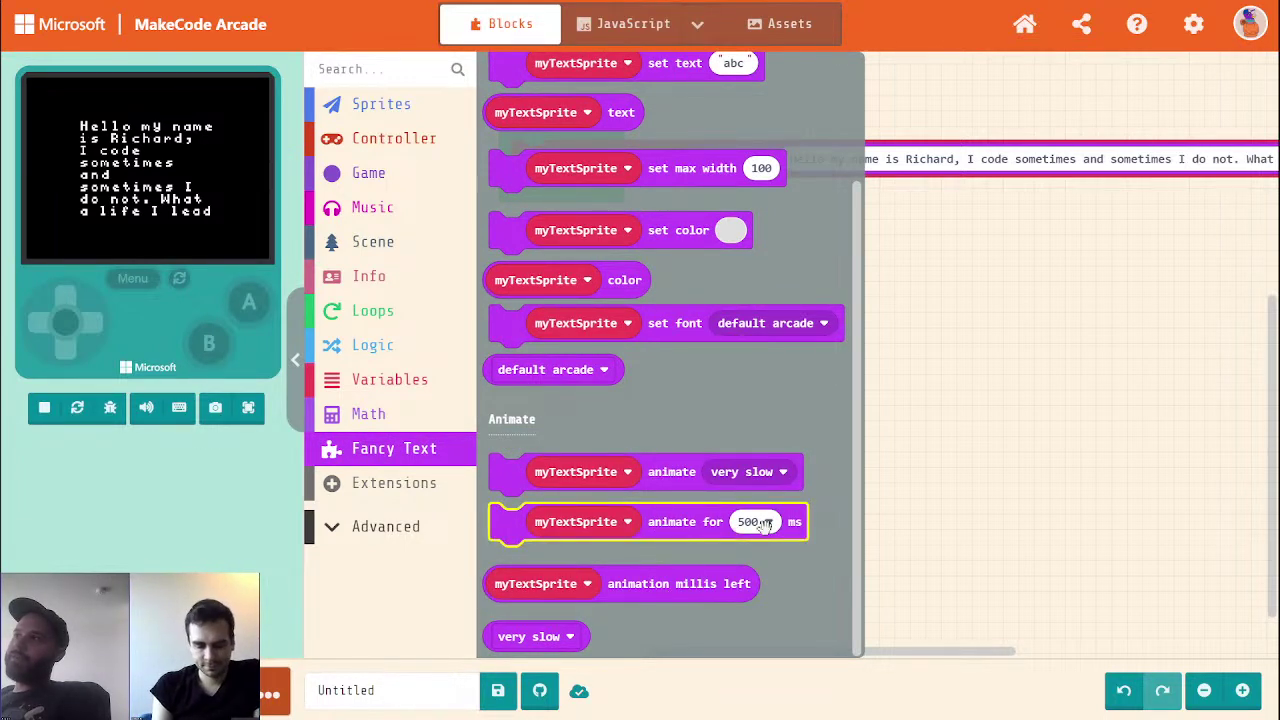
drag(672, 472, 802, 297)
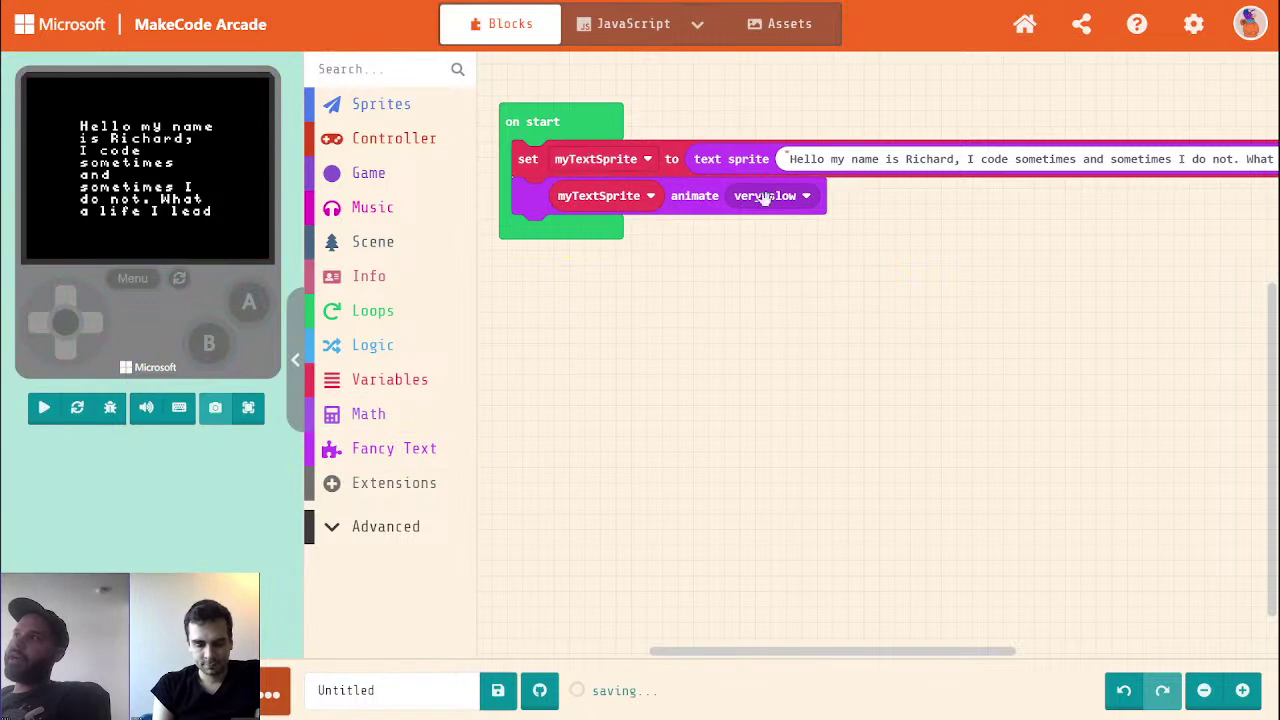
click(768, 196)
click(771, 289)
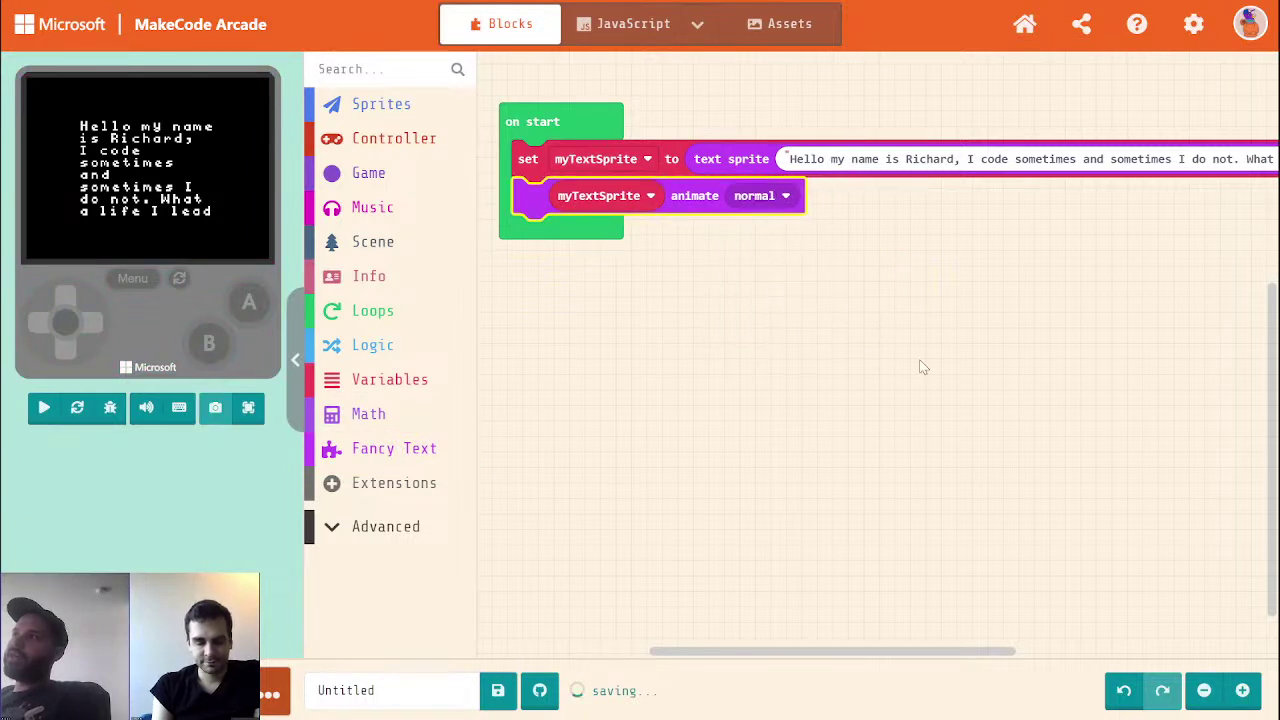
click(253, 408)
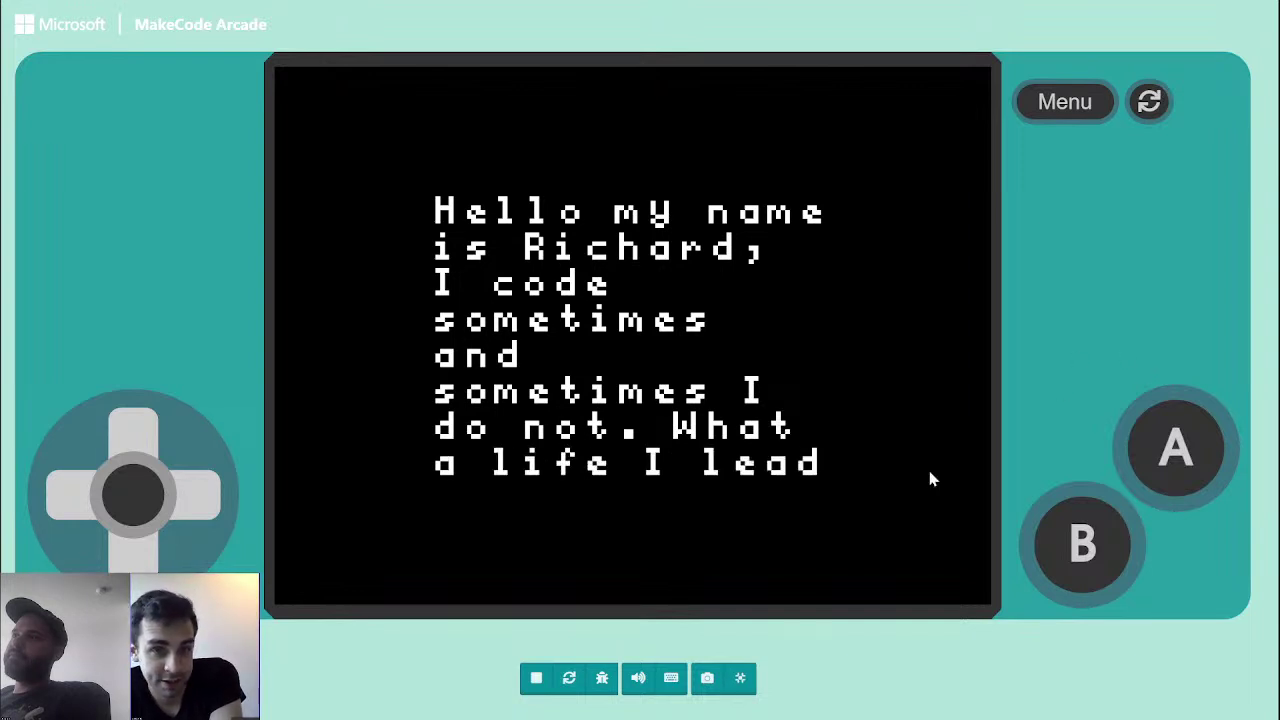
click(740, 678)
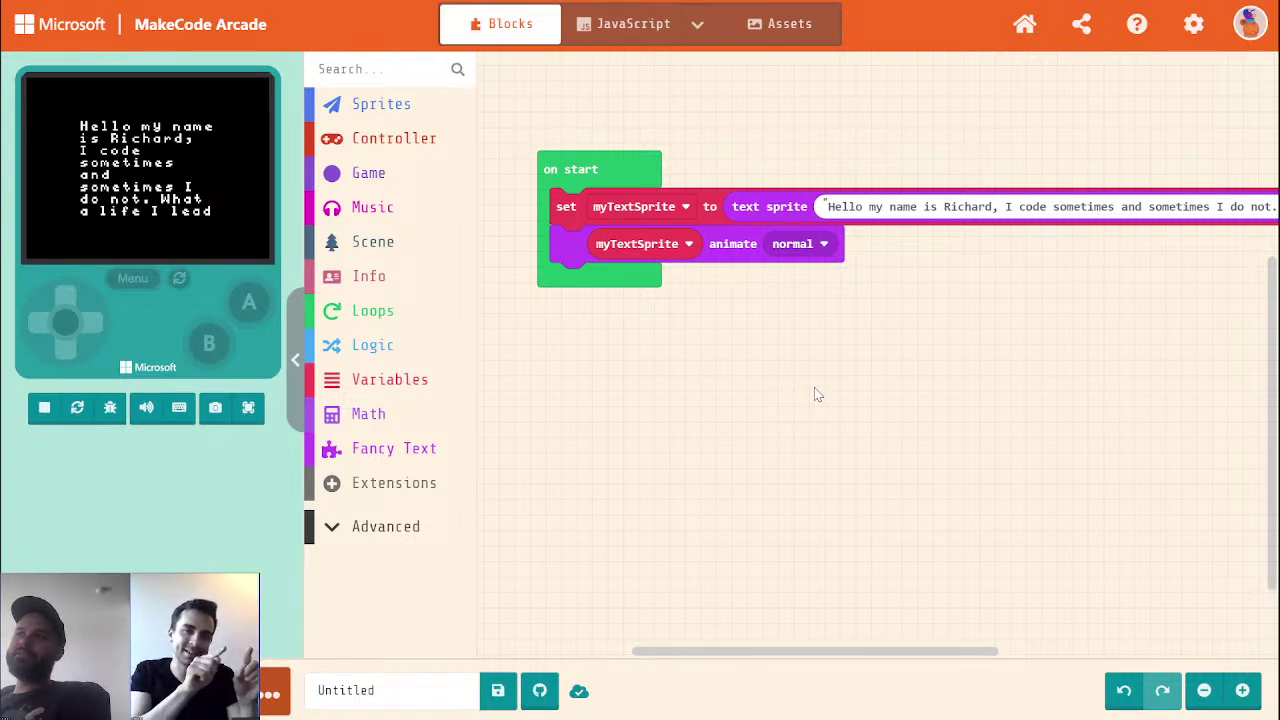
Insert a set max width block for myTextSprite before the animation and set the width to 120
click(378, 452)
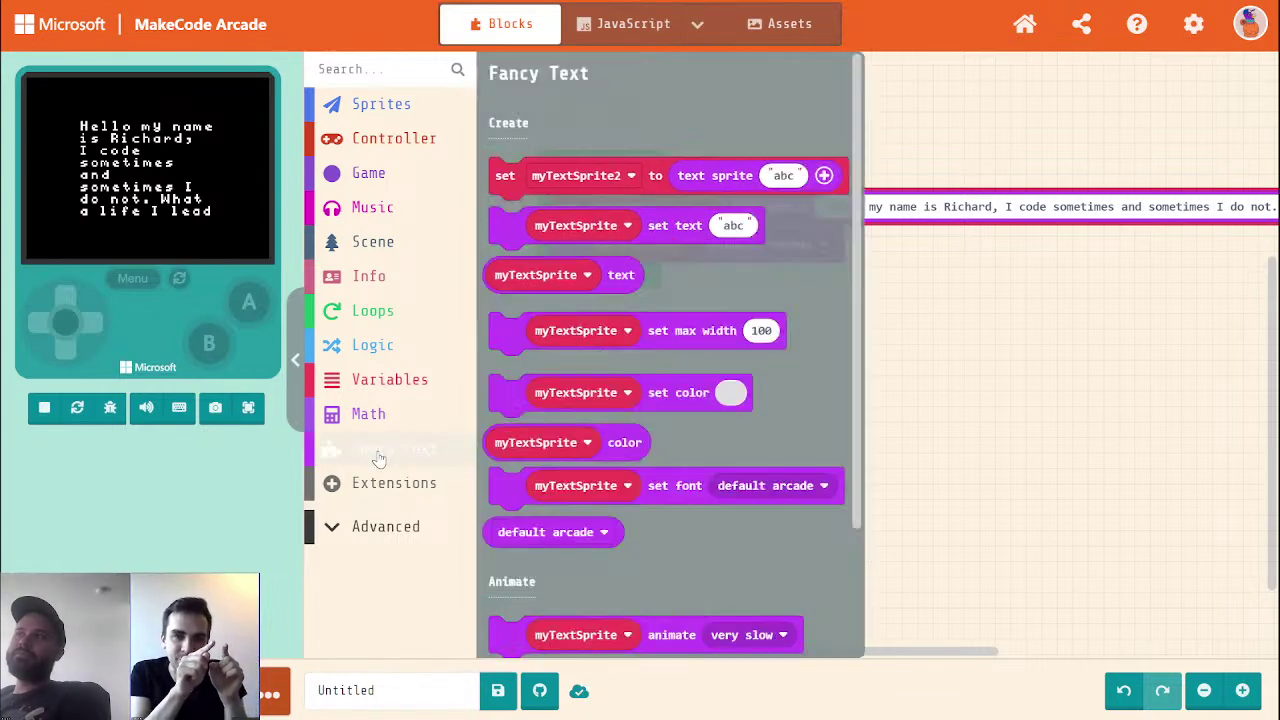
scroll(729, 437, down, 3)
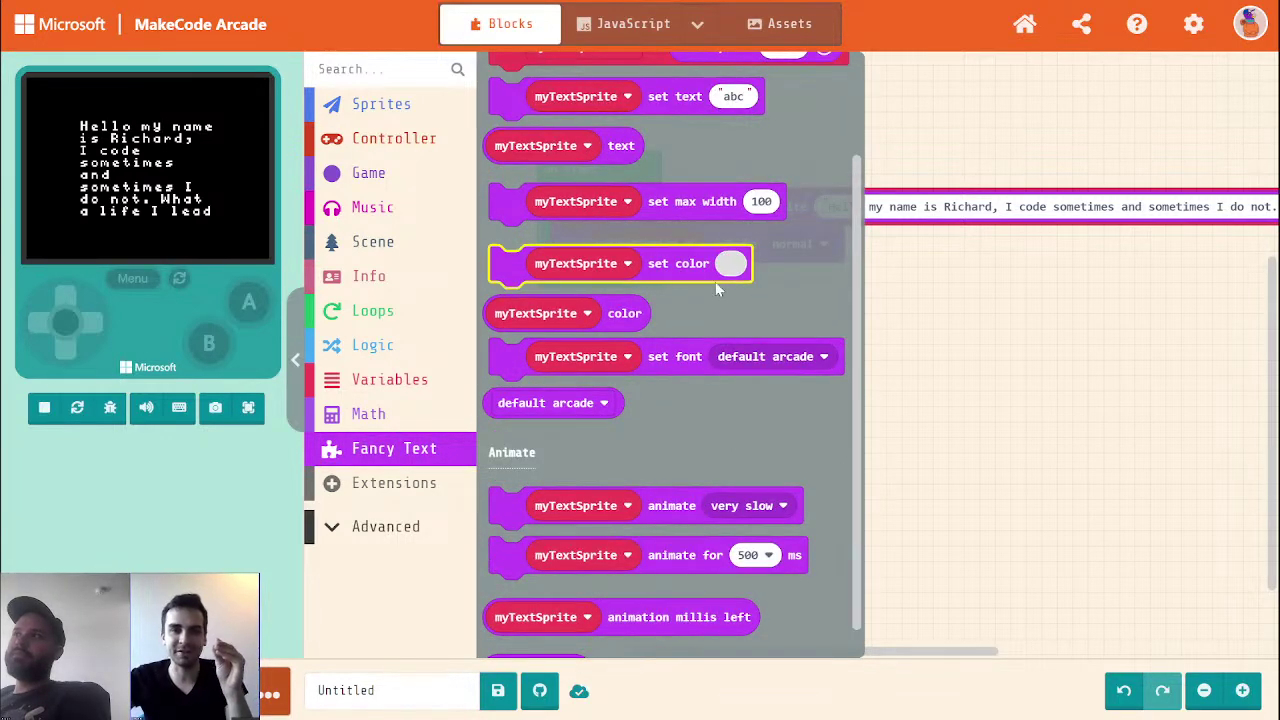
drag(712, 221, 780, 272)
click(822, 243)
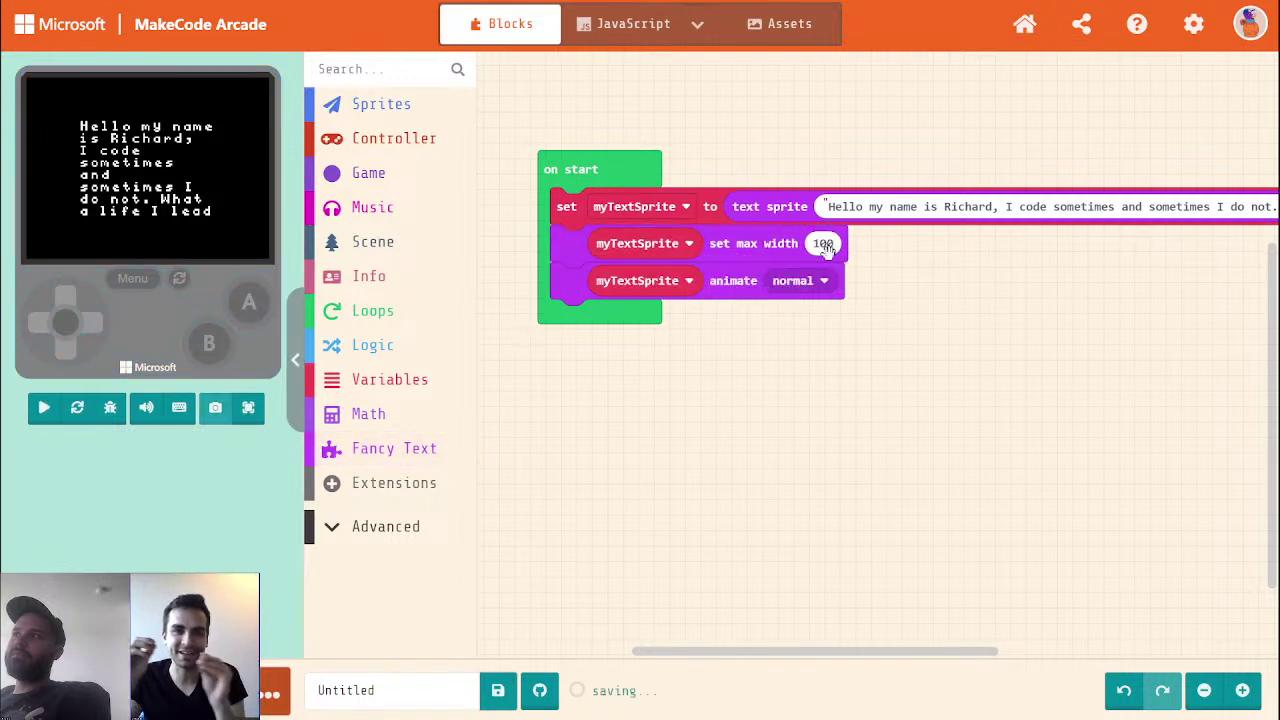
text(90)
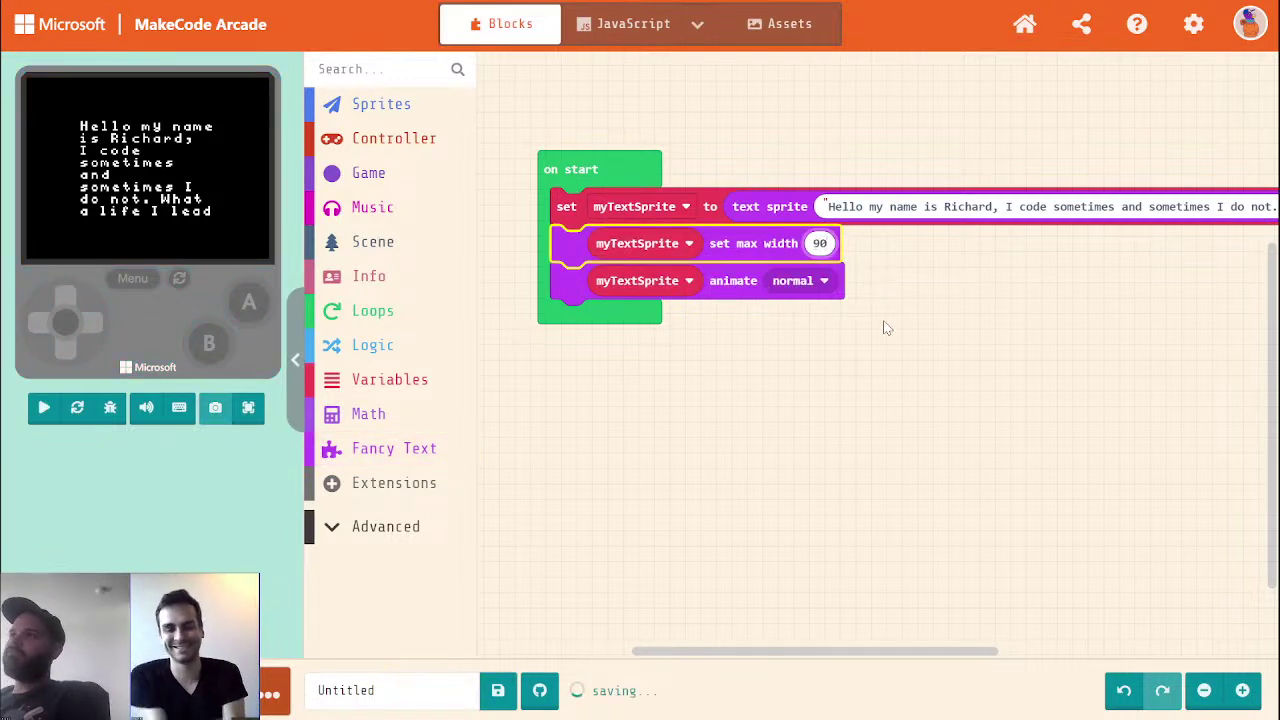
click(819, 243)
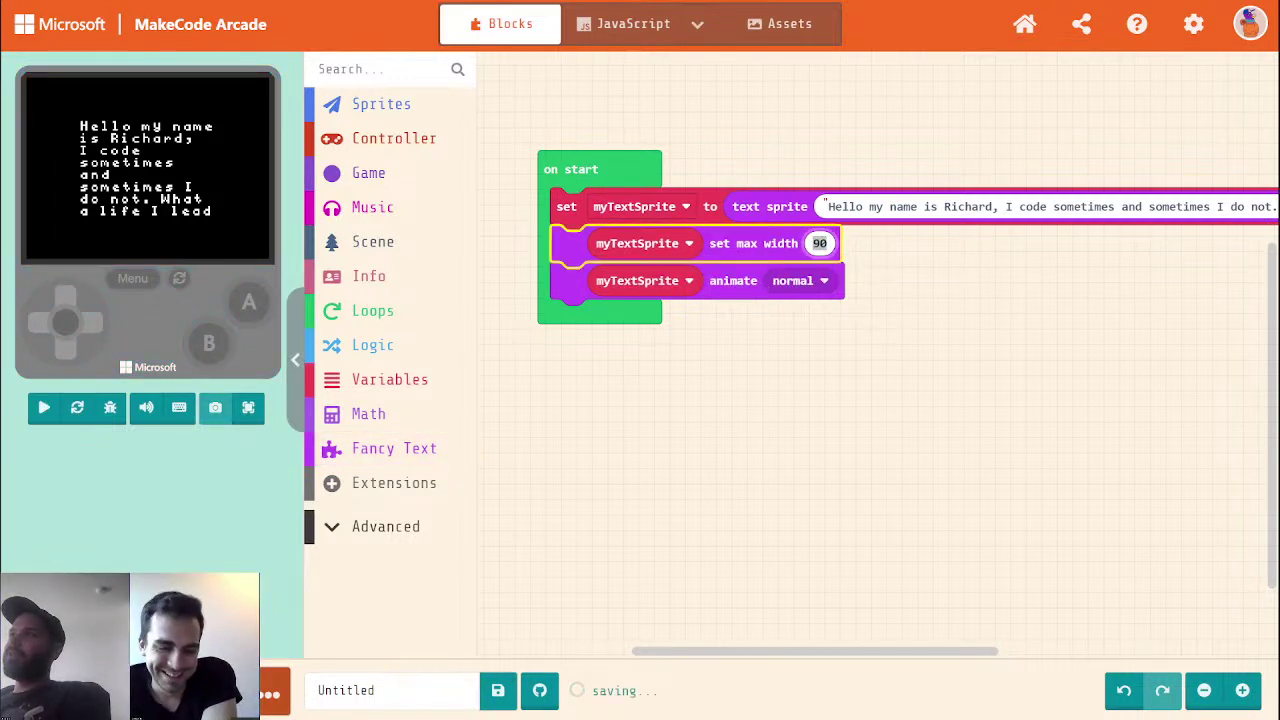
text(120)
click(815, 467)
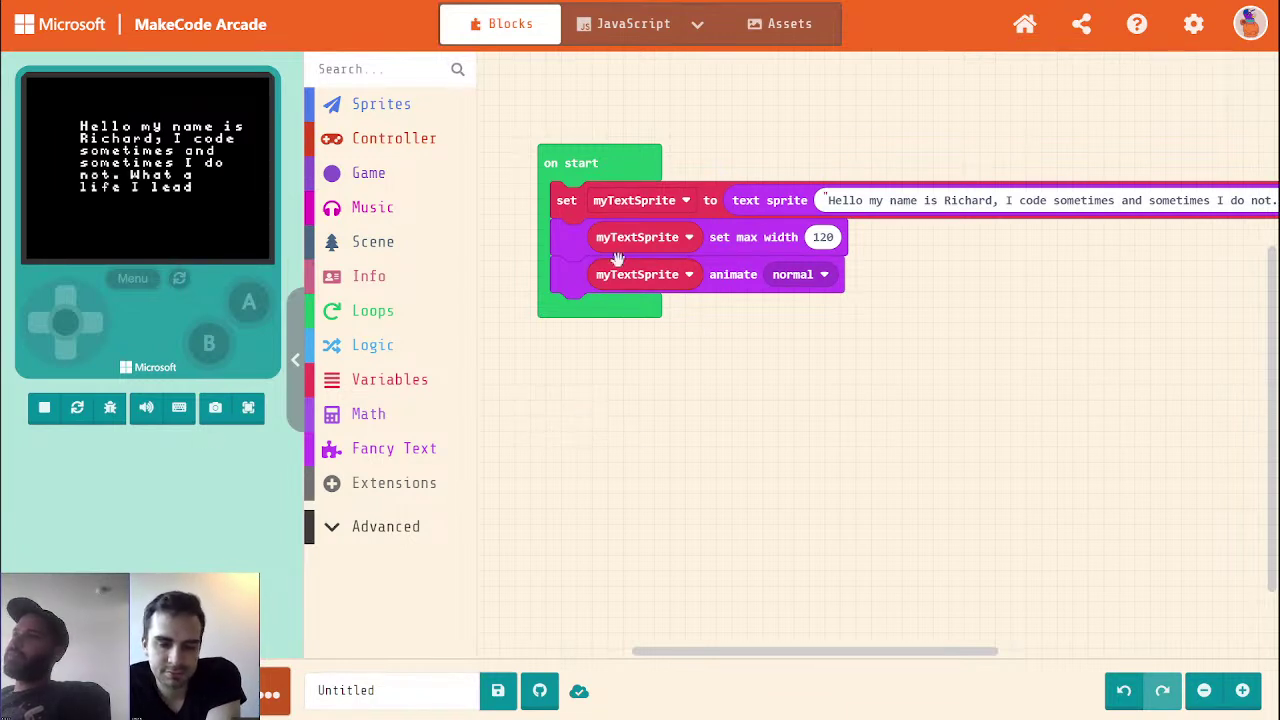
Try the text animation at very fast speed and with a numeric speed of 100, rerunning the game
click(803, 275)
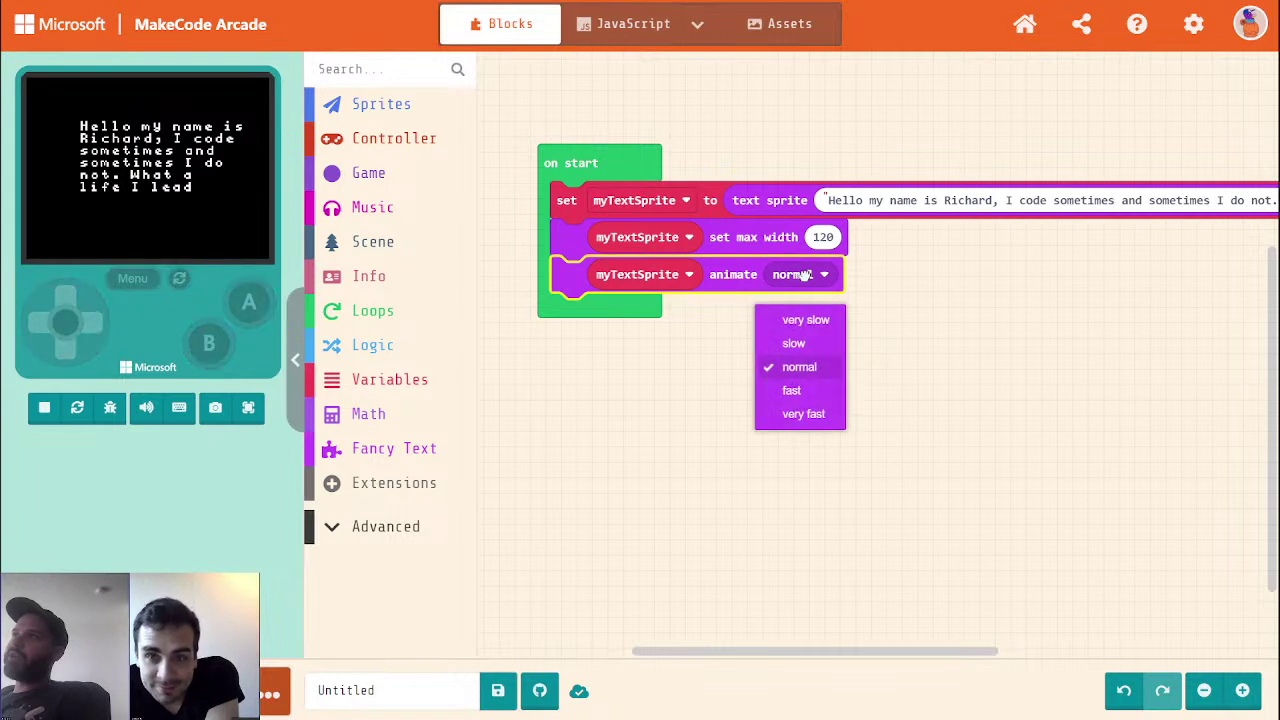
click(786, 415)
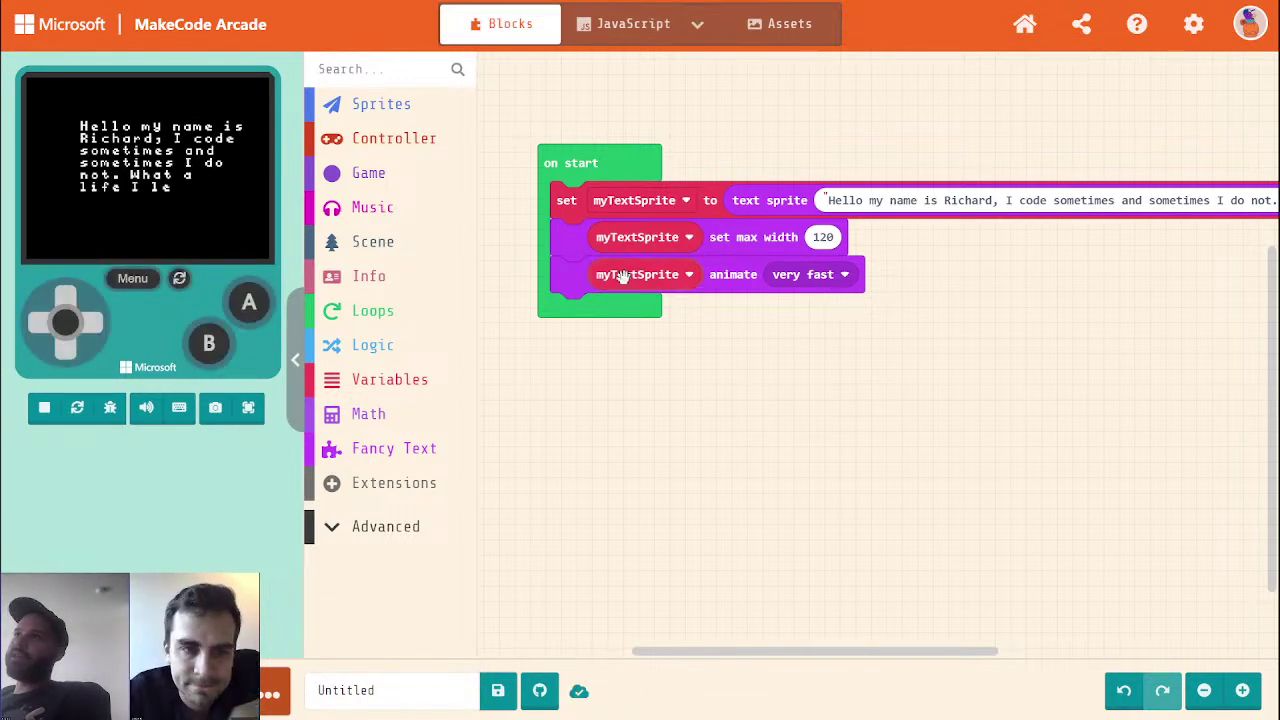
click(345, 418)
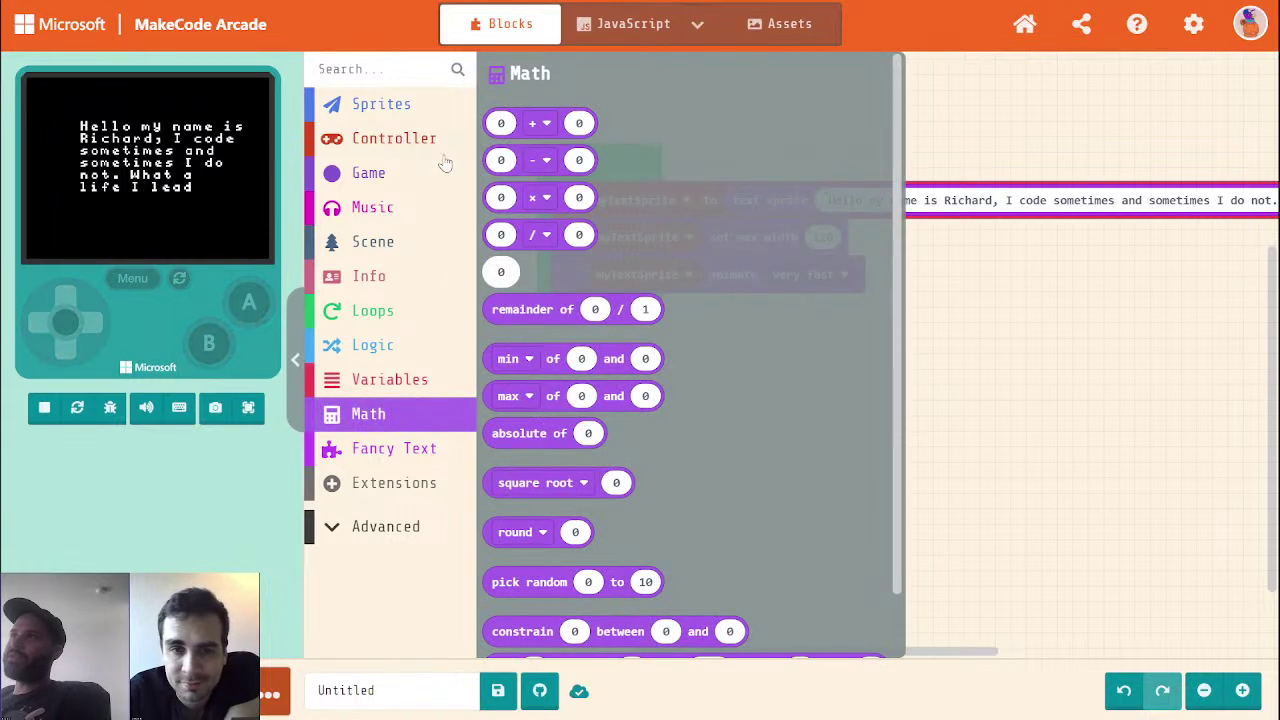
drag(500, 269, 780, 290)
click(782, 274)
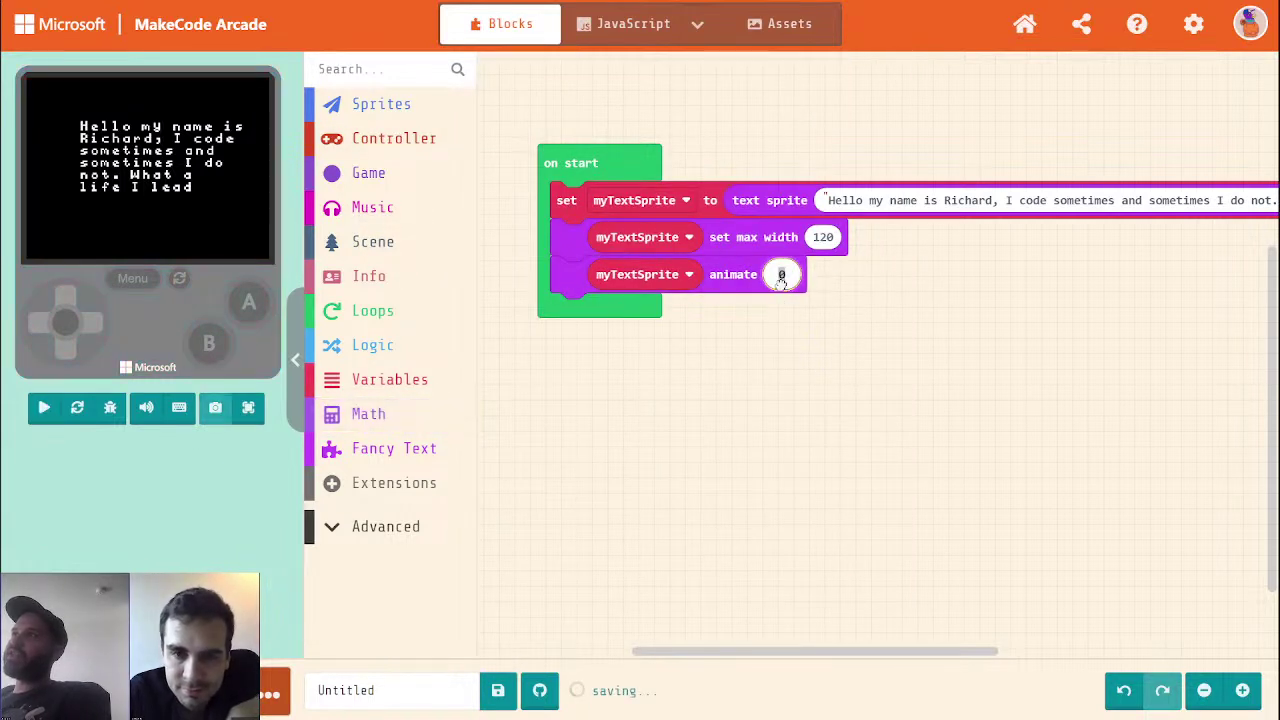
text(100)
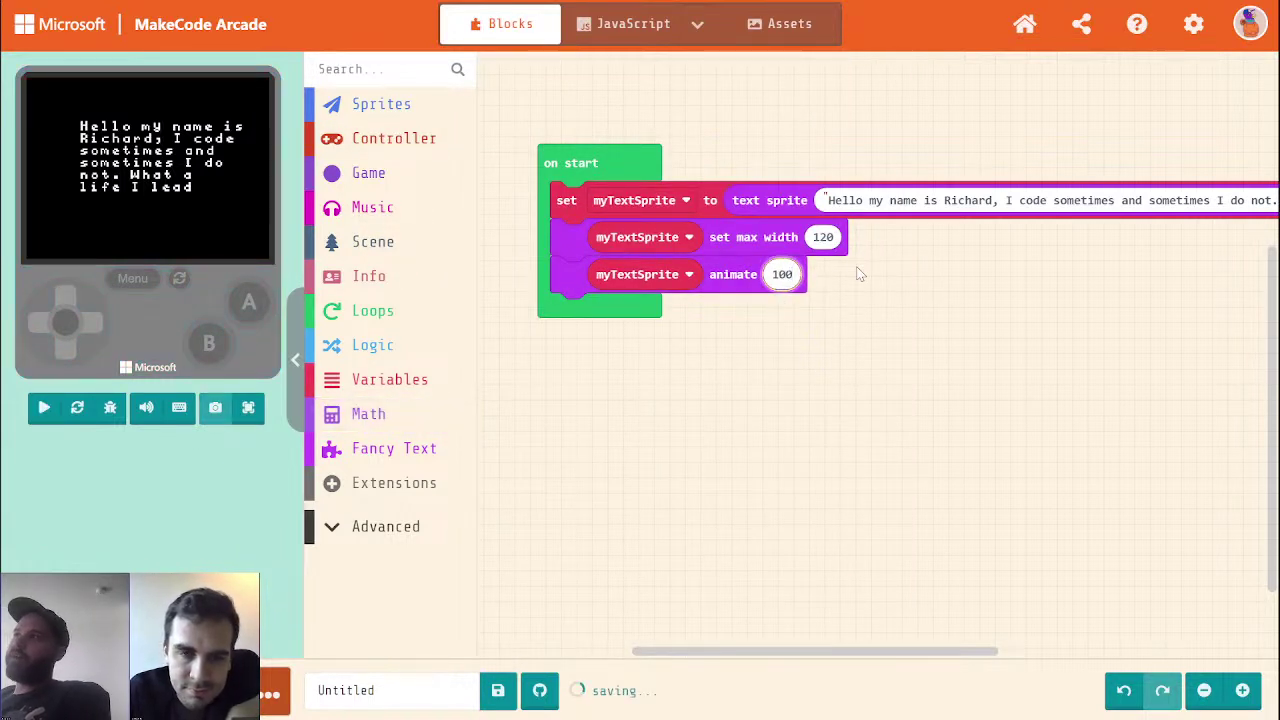
click(870, 358)
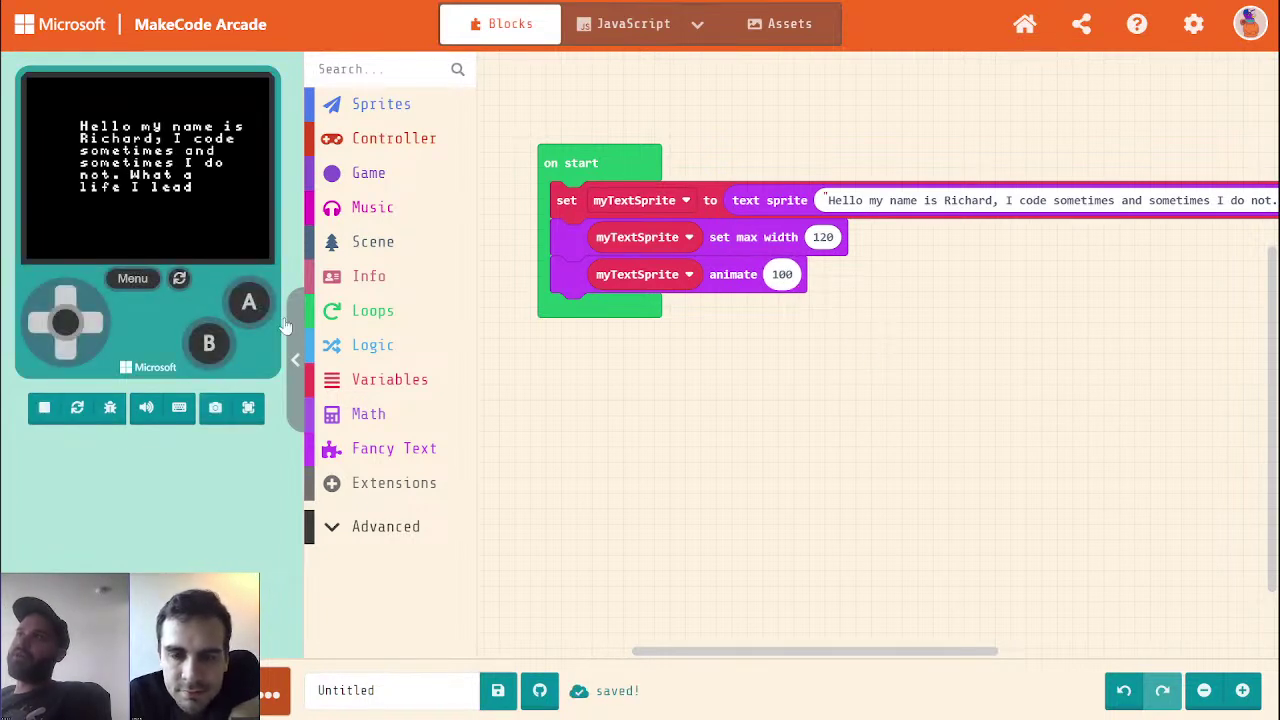
click(176, 280)
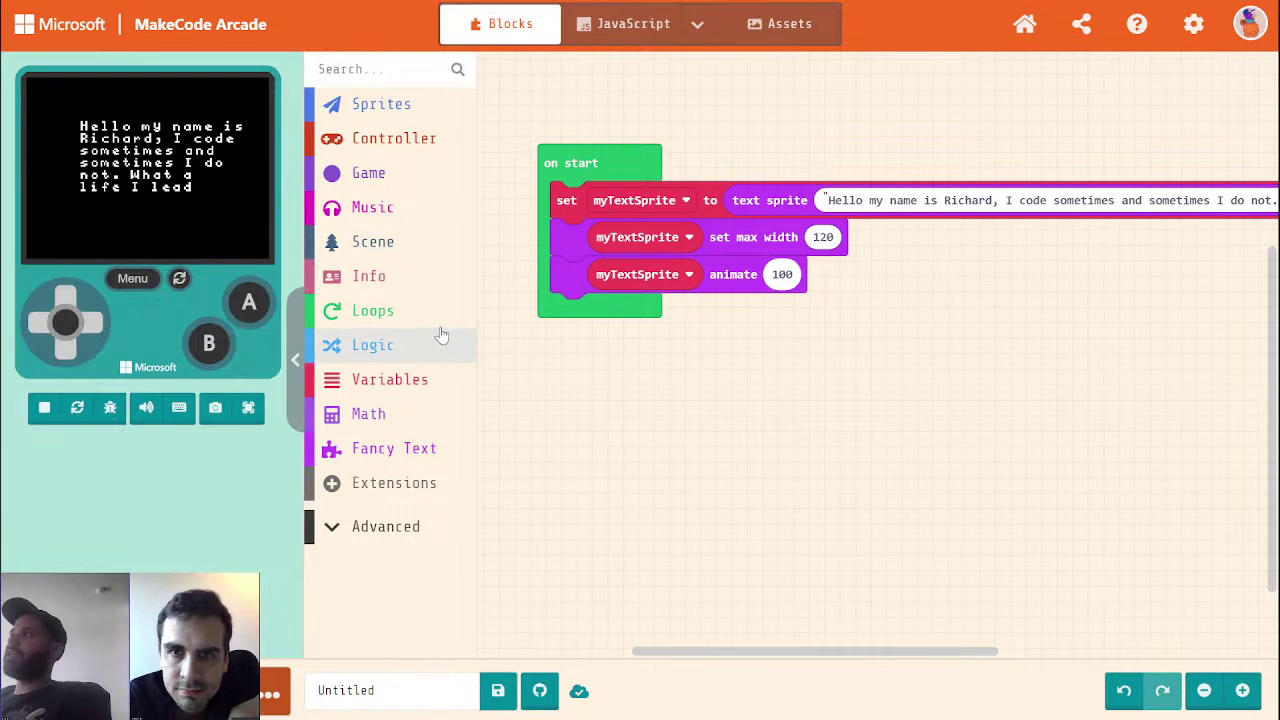
Replace the animate block on start with an animate for block for myTextSprite and set its duration to 5 seconds
drag(736, 277, 428, 450)
click(428, 450)
scroll(640, 450, down, 3)
drag(691, 503, 775, 236)
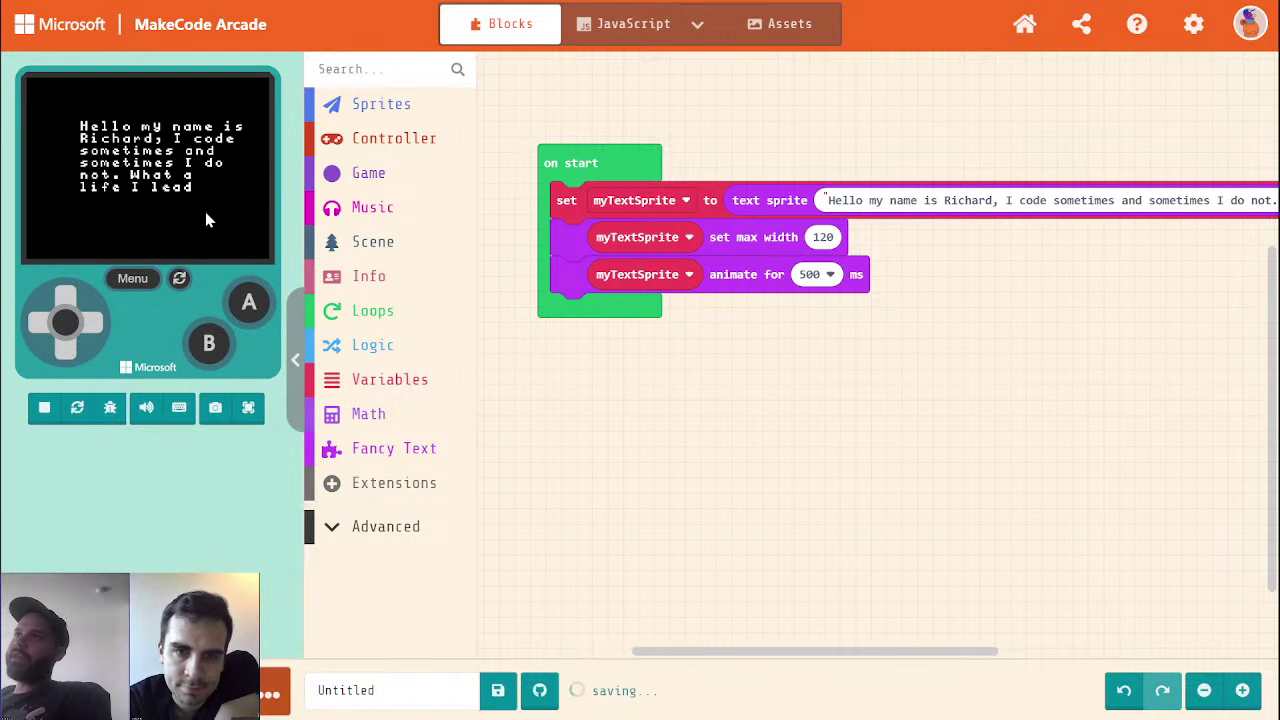
click(829, 274)
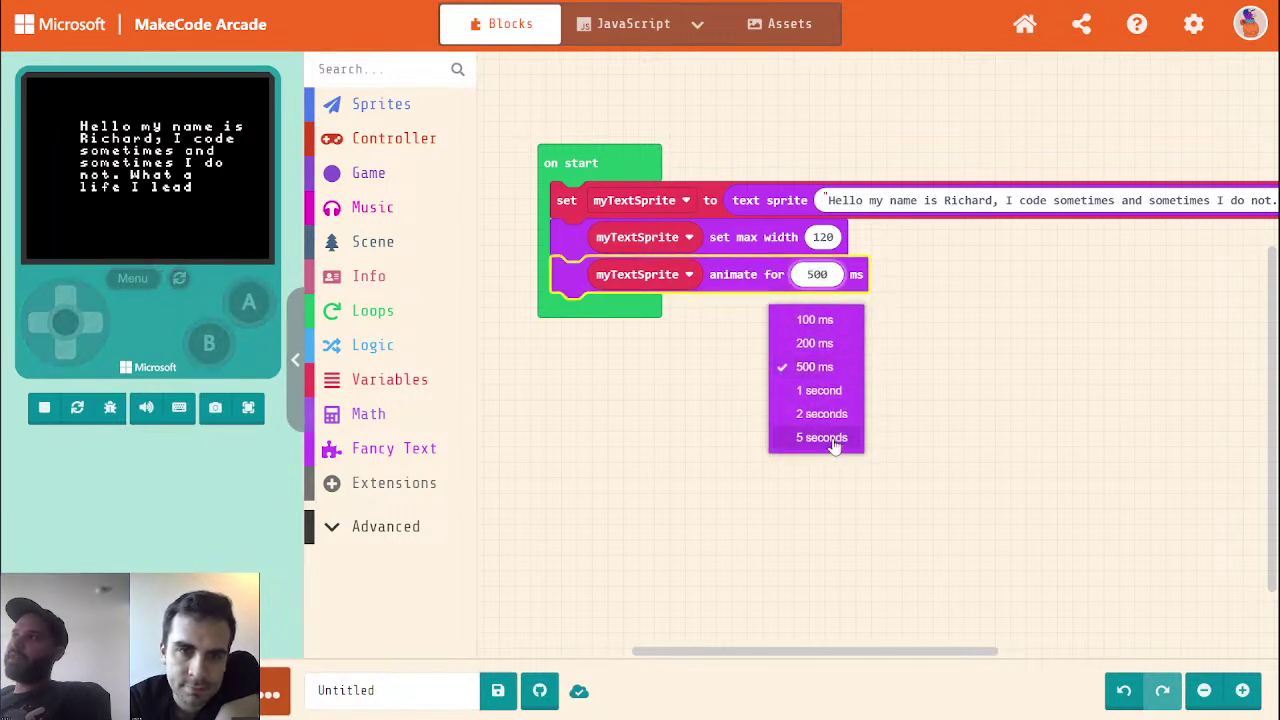
click(834, 440)
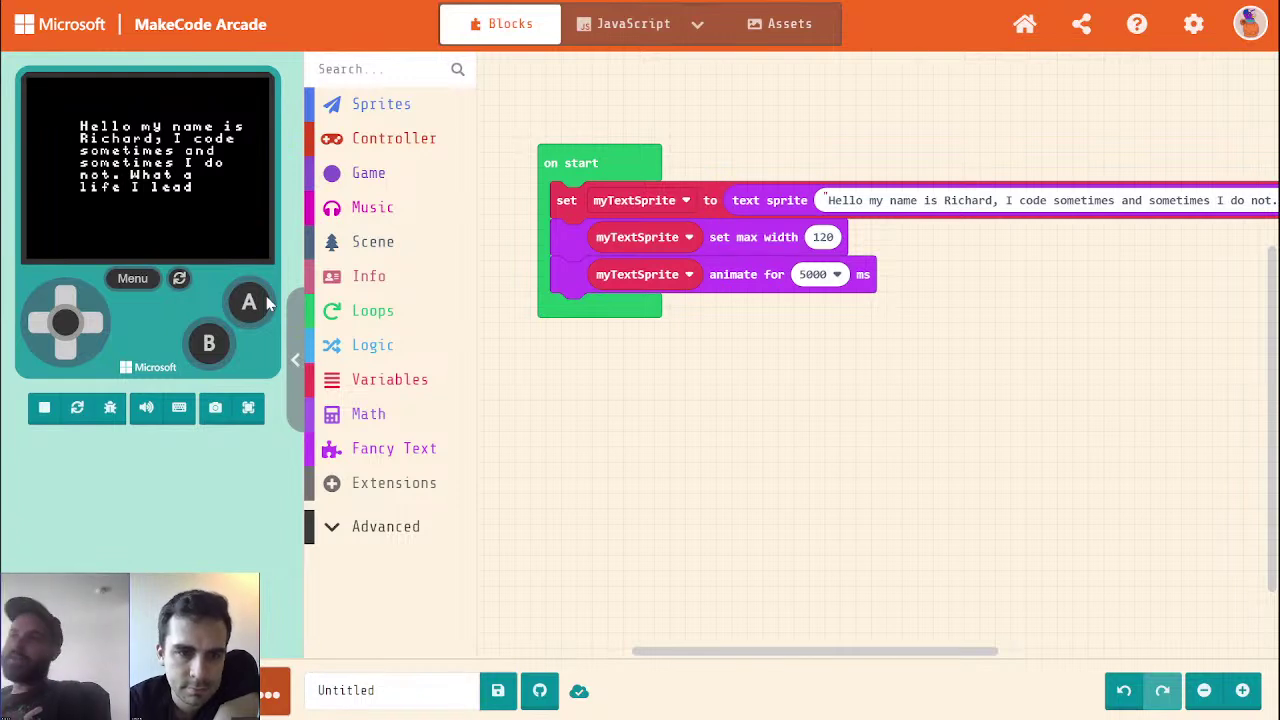
Place a loose animation millis left reporter for myTextSprite on the workspace below on start
click(394, 448)
scroll(705, 396, down, 2)
drag(740, 584, 775, 428)
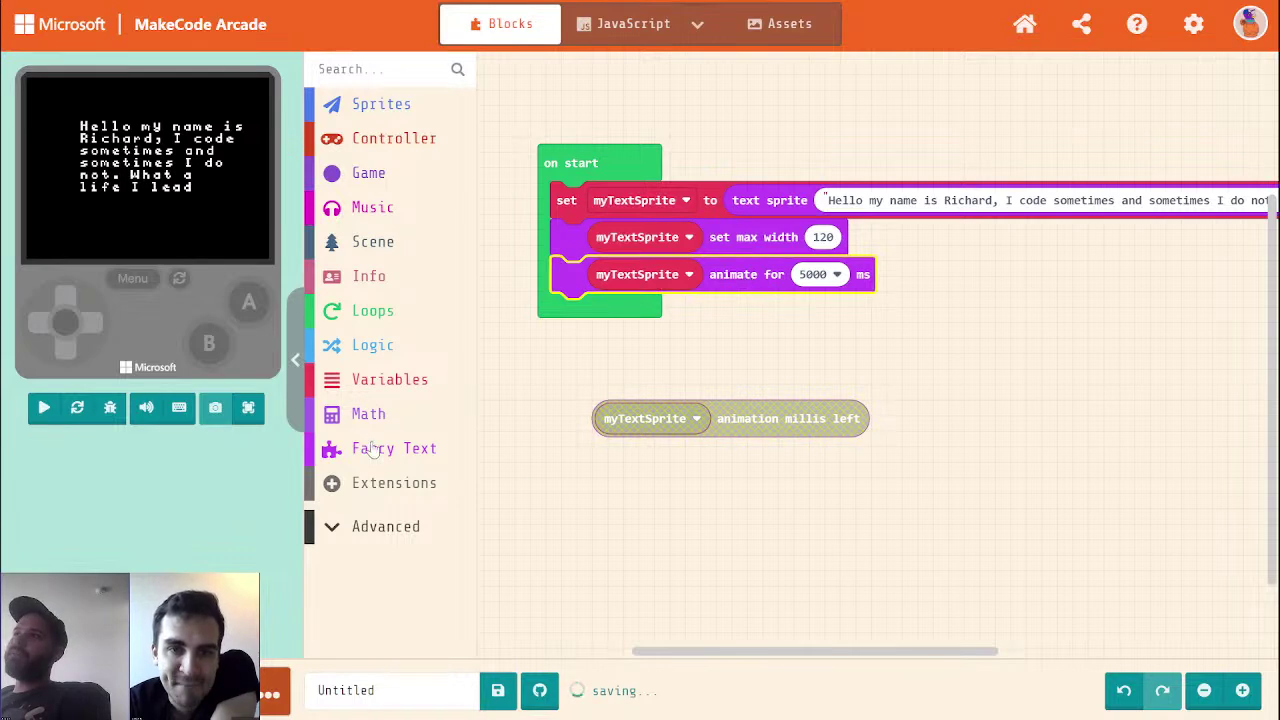
click(372, 449)
scroll(627, 428, down, 3)
click(587, 468)
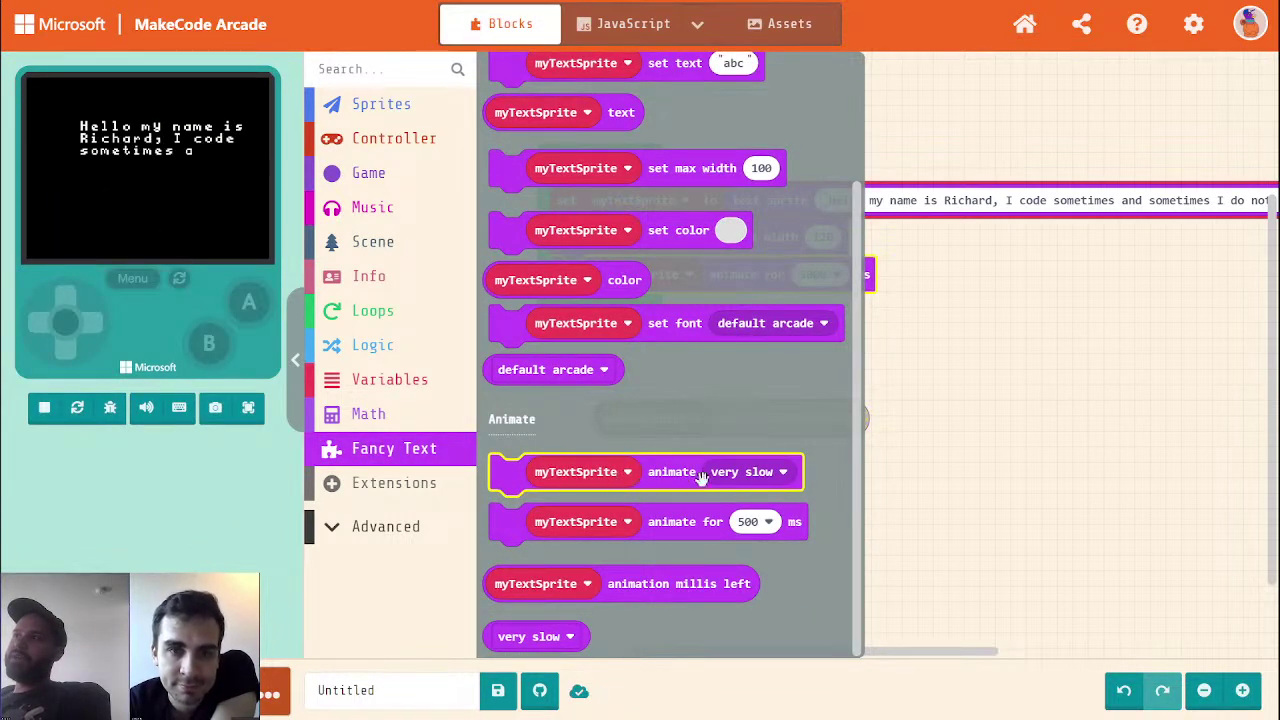
click(943, 494)
drag(765, 417, 879, 357)
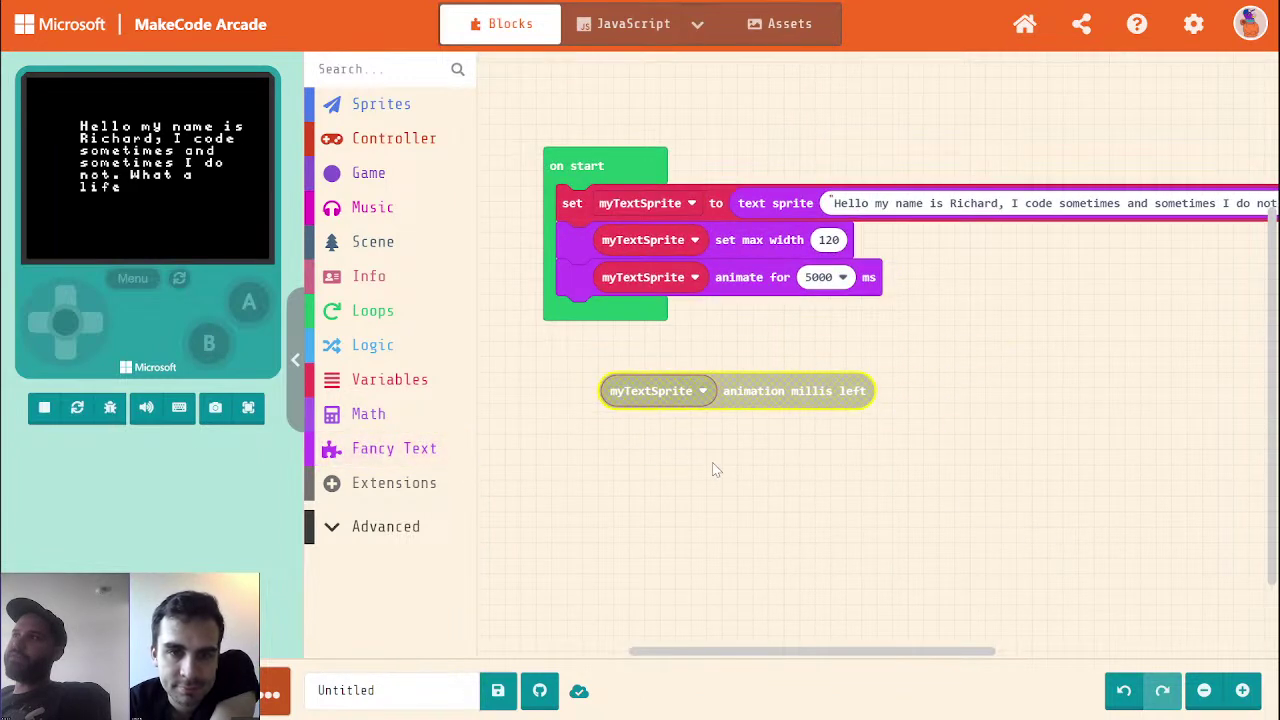
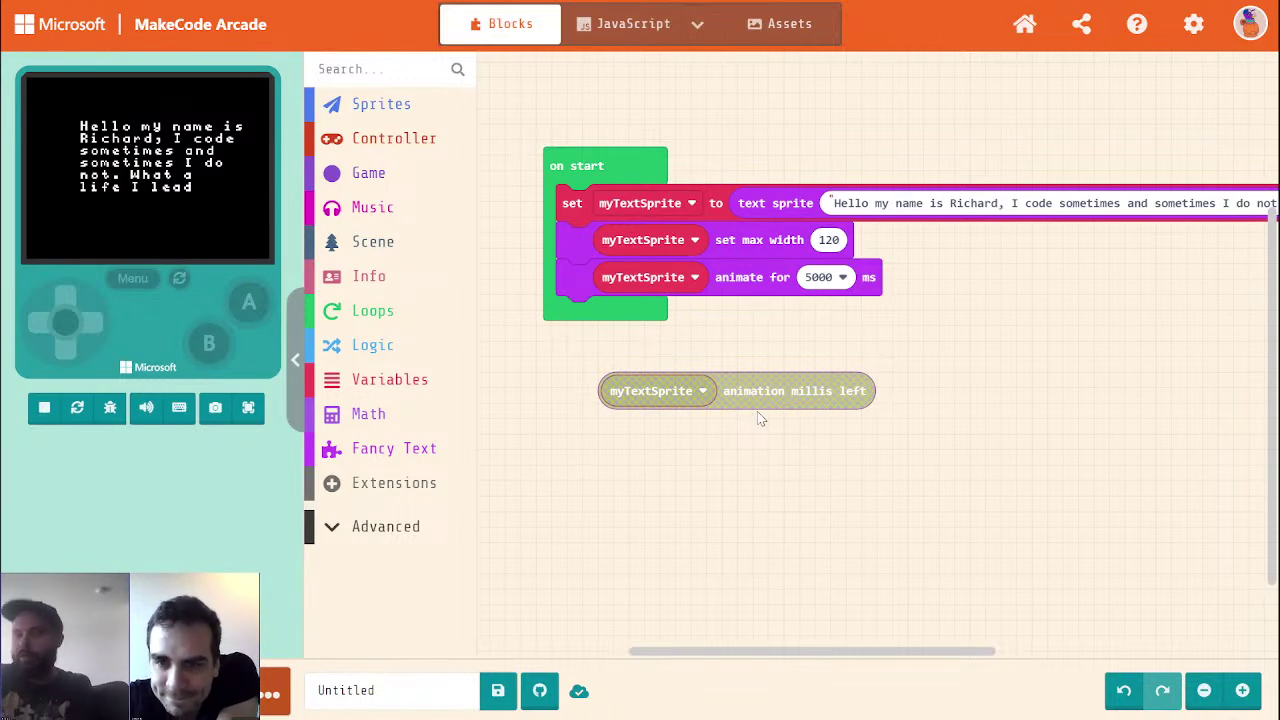
Add a bounce on wall block at the end of on start, turned on for myTextSprite
click(410, 104)
scroll(694, 390, down, 5)
scroll(698, 397, down, 5)
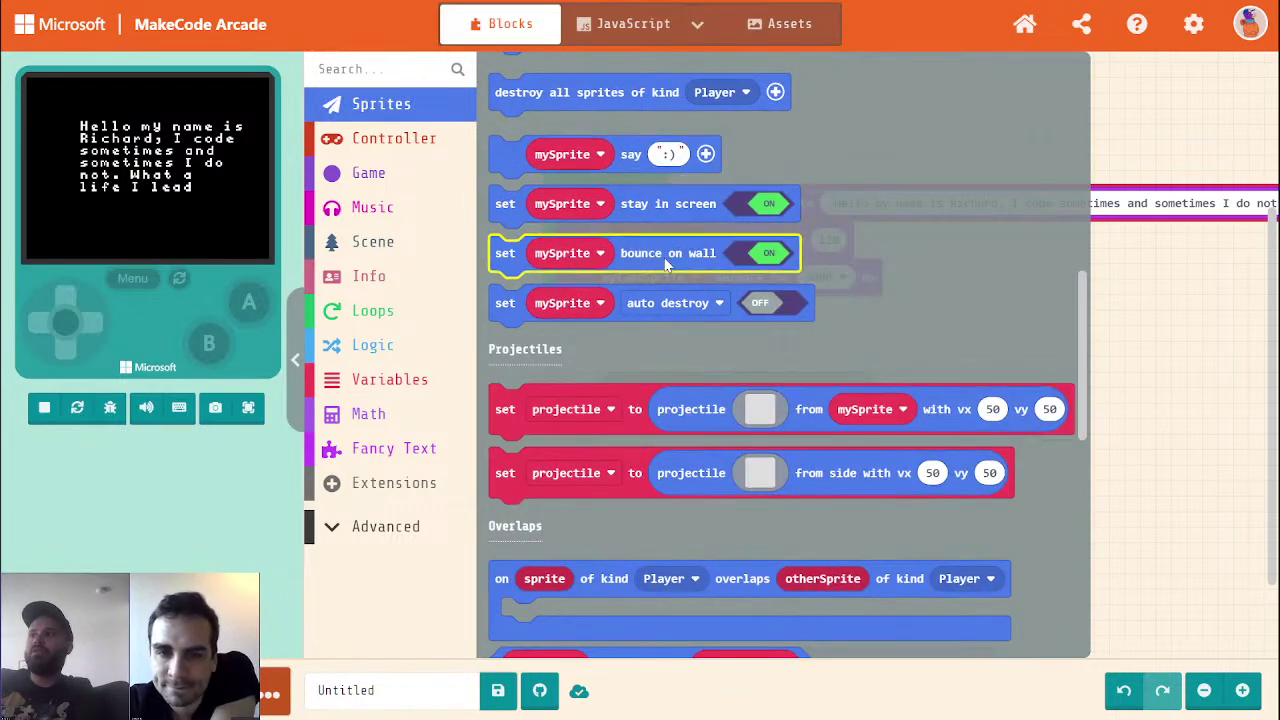
drag(714, 258, 781, 316)
click(640, 314)
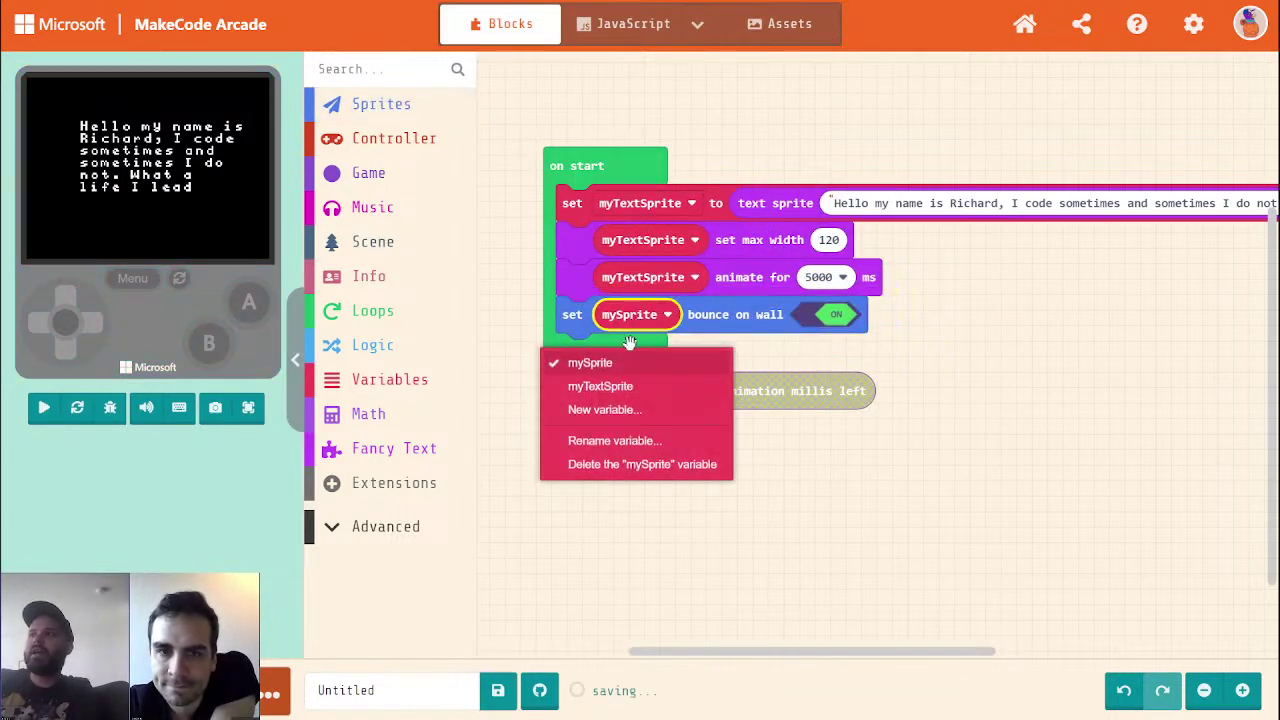
click(622, 389)
Add a velocity block for myTextSprite with vx 50 and vy 50 after the bounce on wall block
click(430, 112)
scroll(677, 288, down, 10)
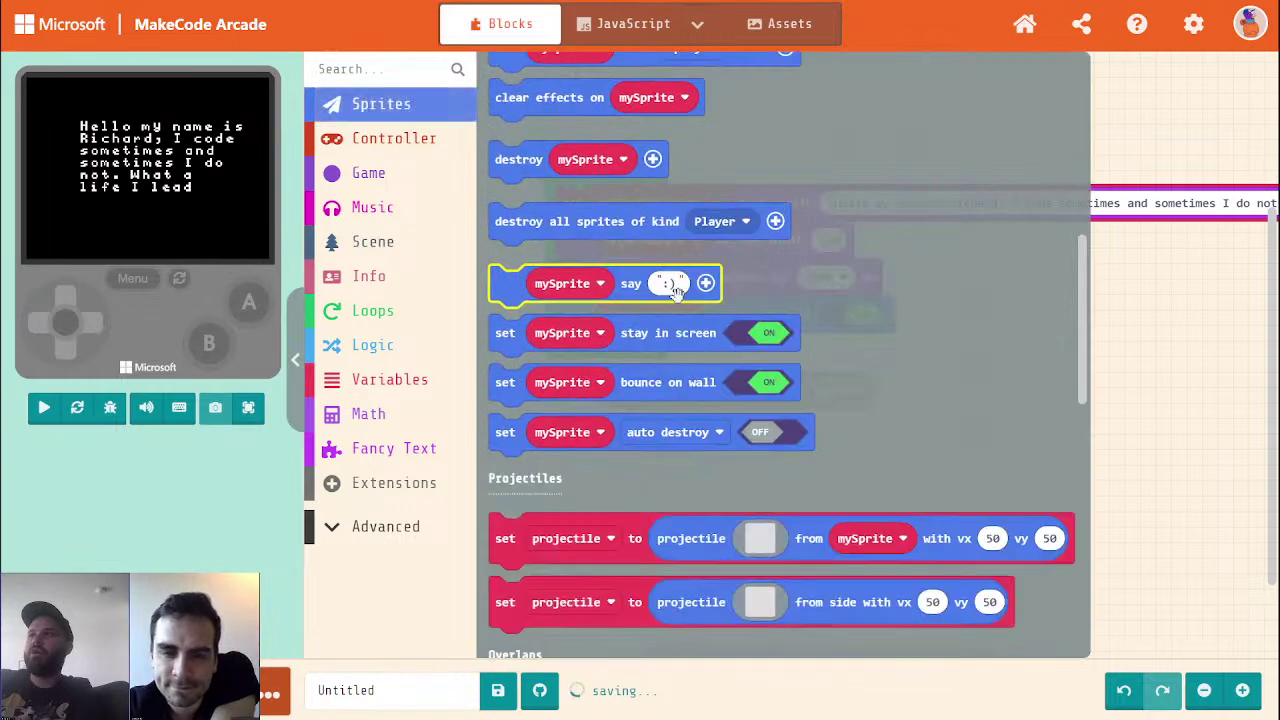
scroll(677, 288, up, 8)
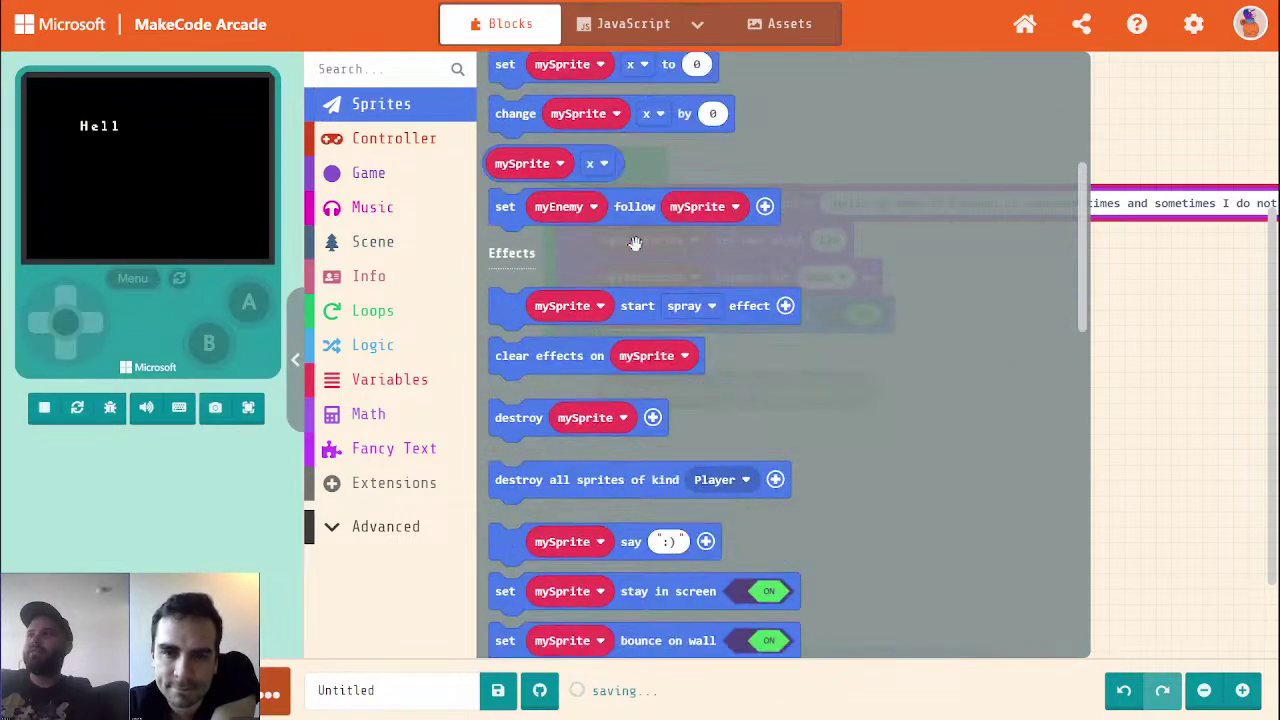
scroll(657, 107, up, 3)
drag(674, 223, 740, 355)
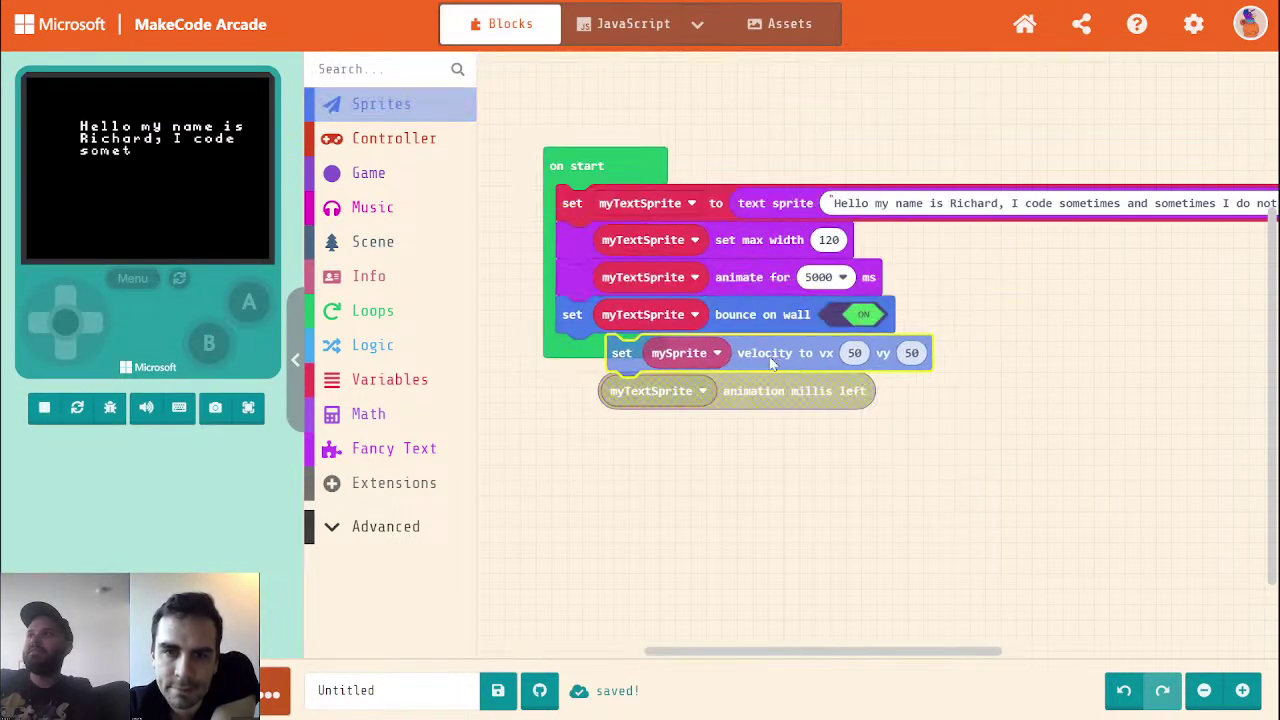
click(640, 352)
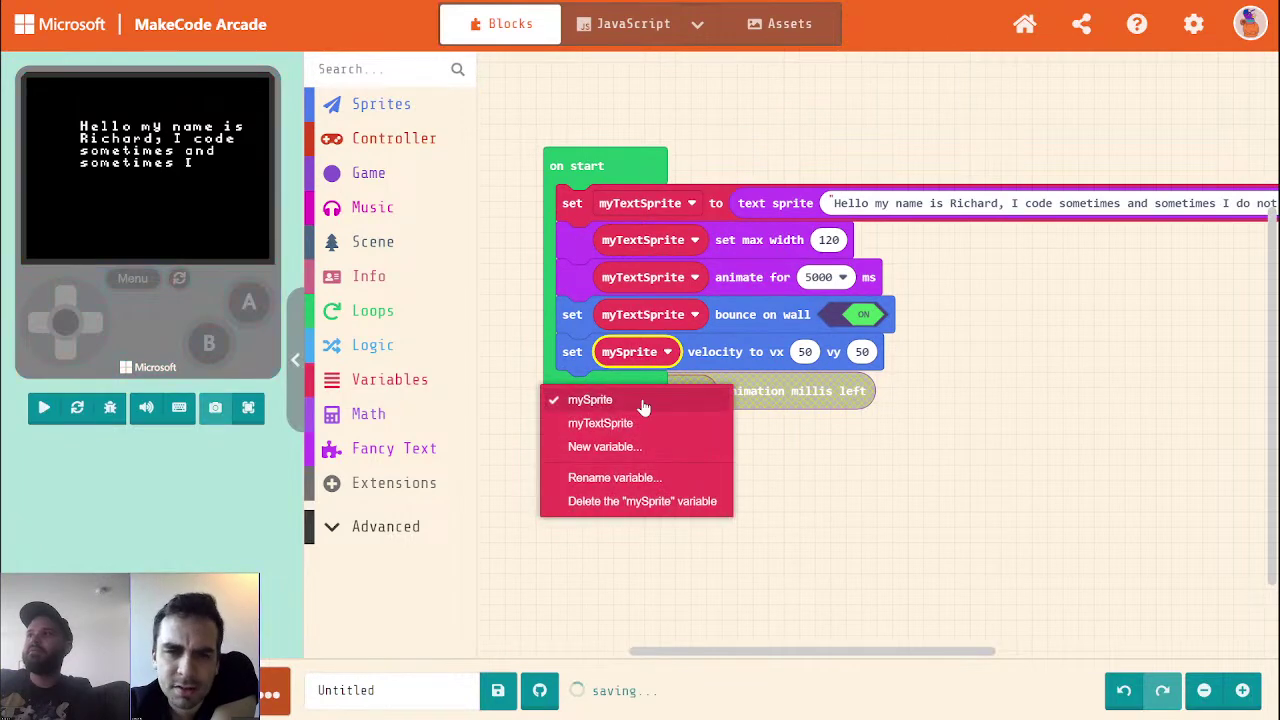
click(639, 425)
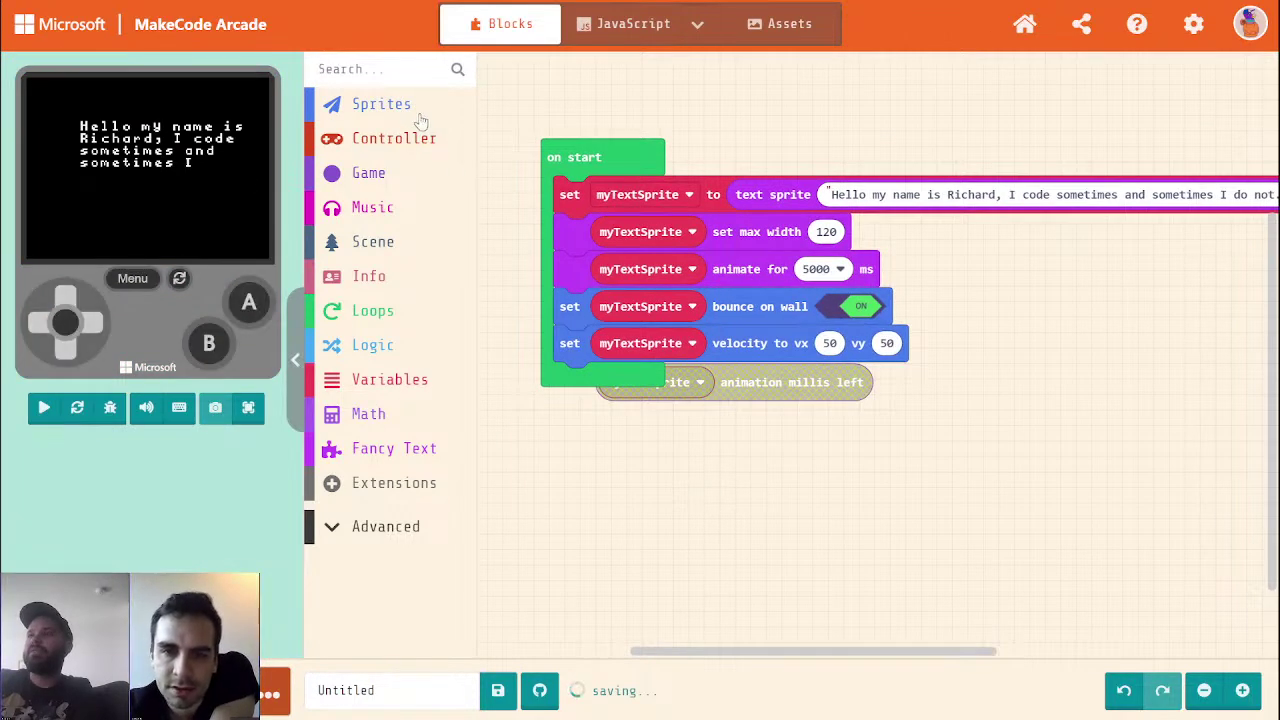
Create an on A button pressed event that destroys myTextSprite
click(420, 112)
click(422, 146)
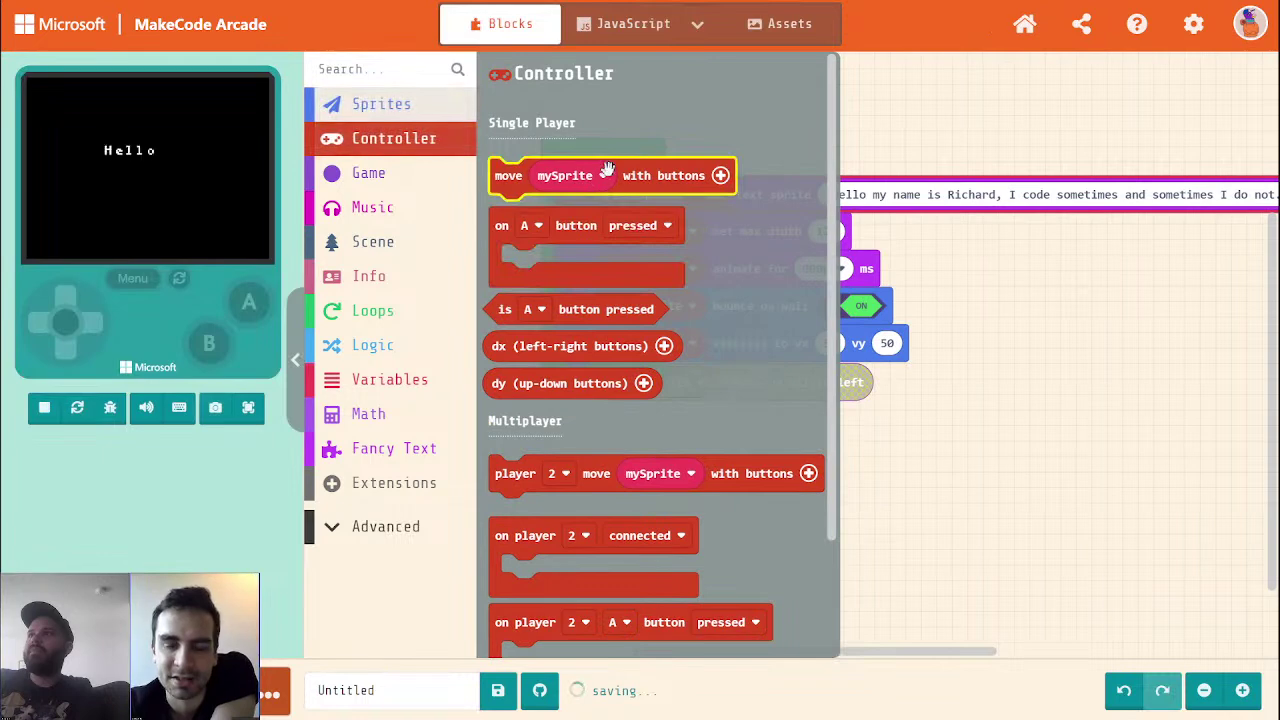
drag(593, 230, 932, 497)
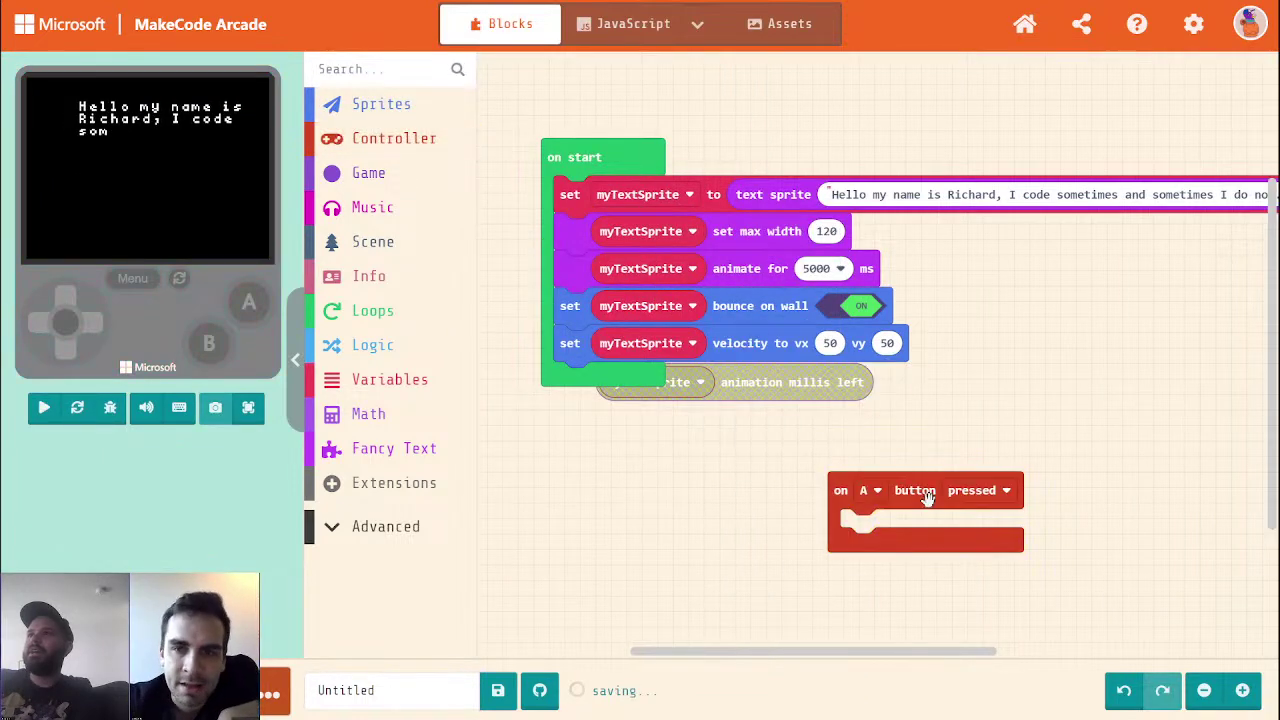
click(381, 106)
scroll(651, 286, down, 5)
drag(520, 289, 862, 530)
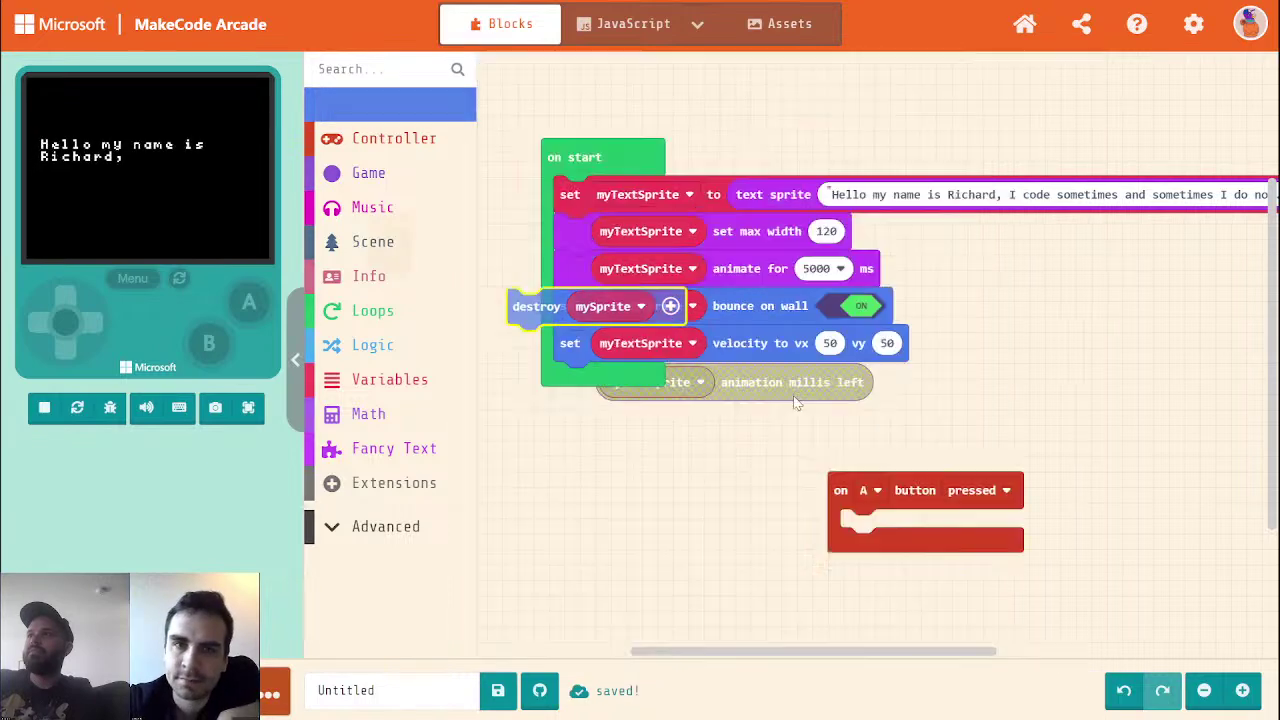
click(934, 528)
click(943, 403)
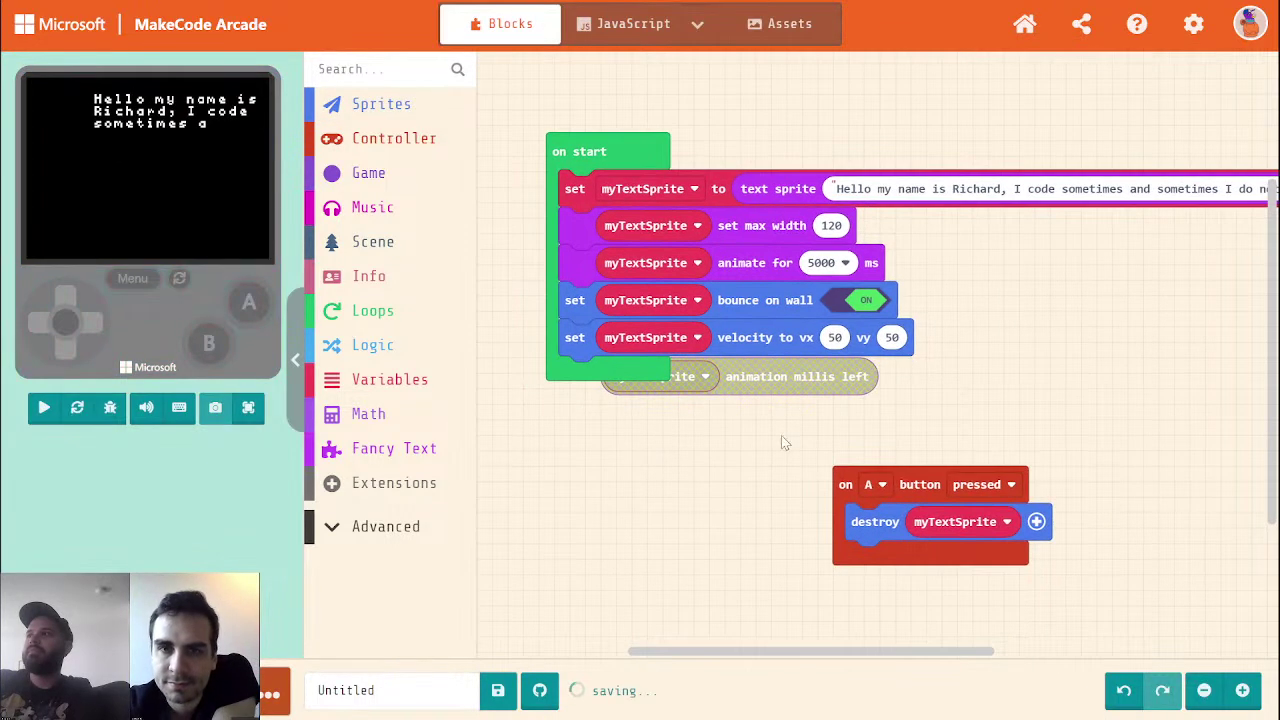
Test destroying the moving text with the A button full-screen, and move the A button event under on start
click(248, 408)
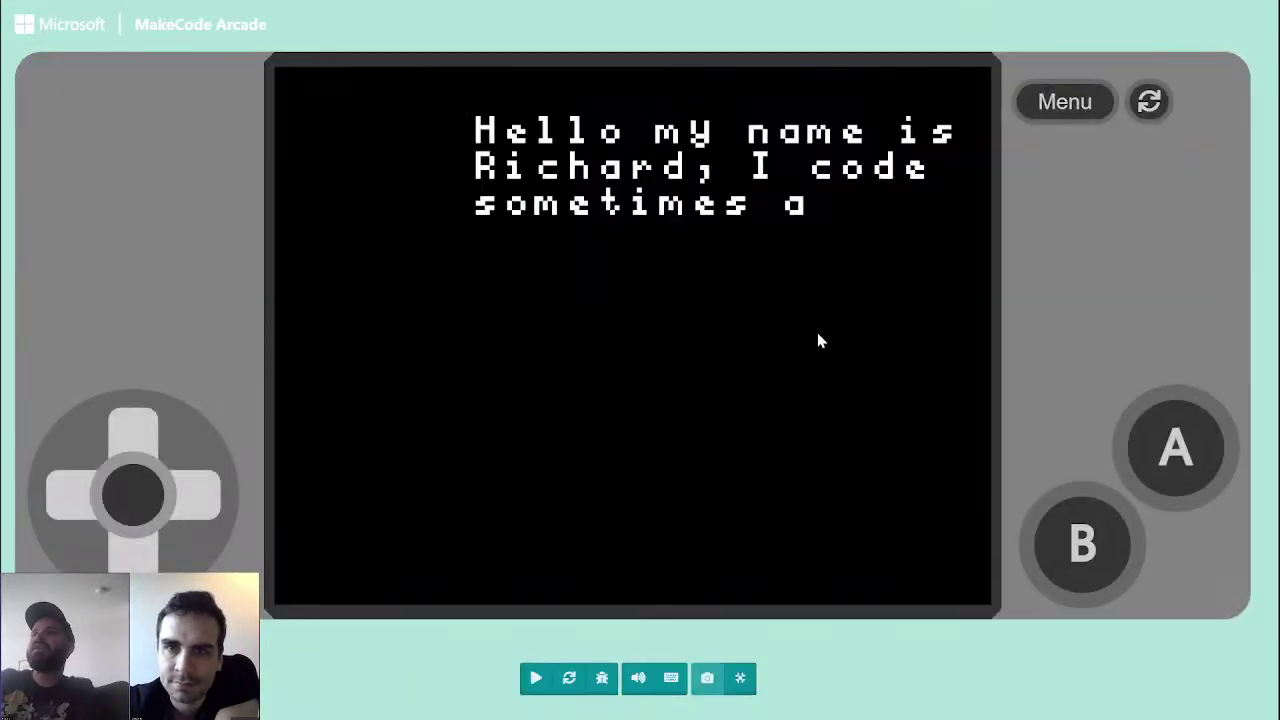
click(1176, 450)
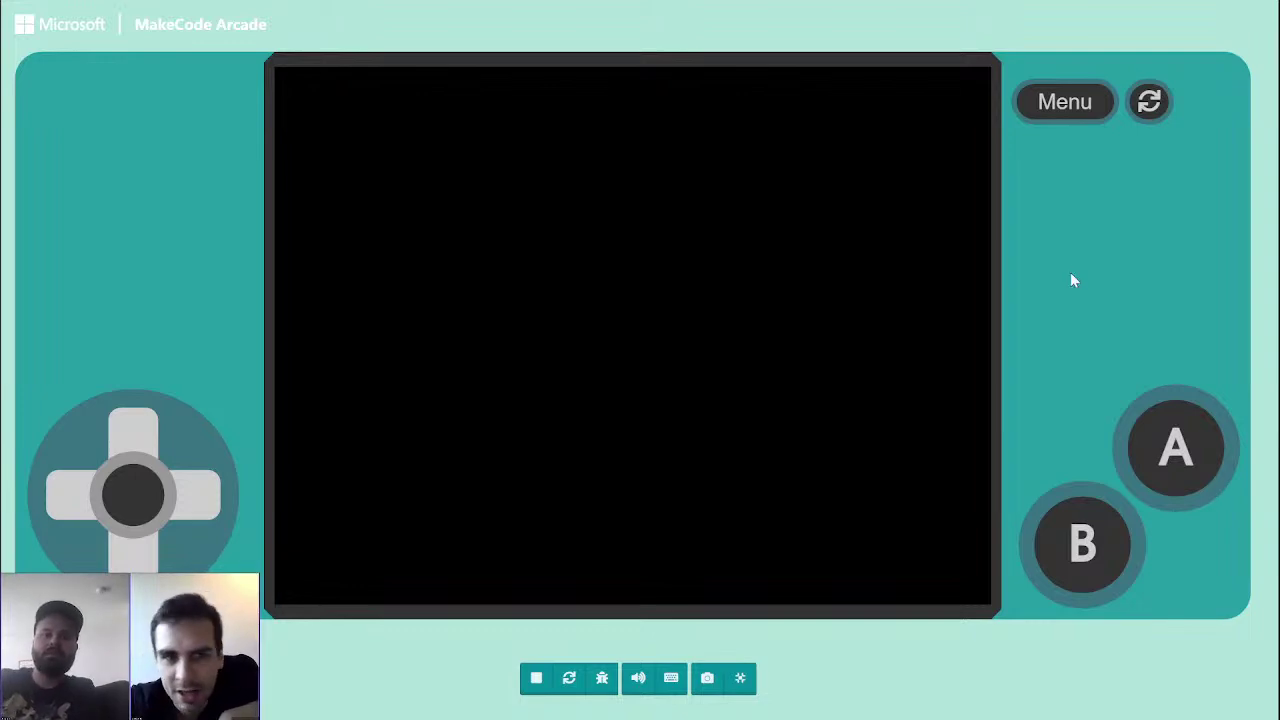
click(740, 678)
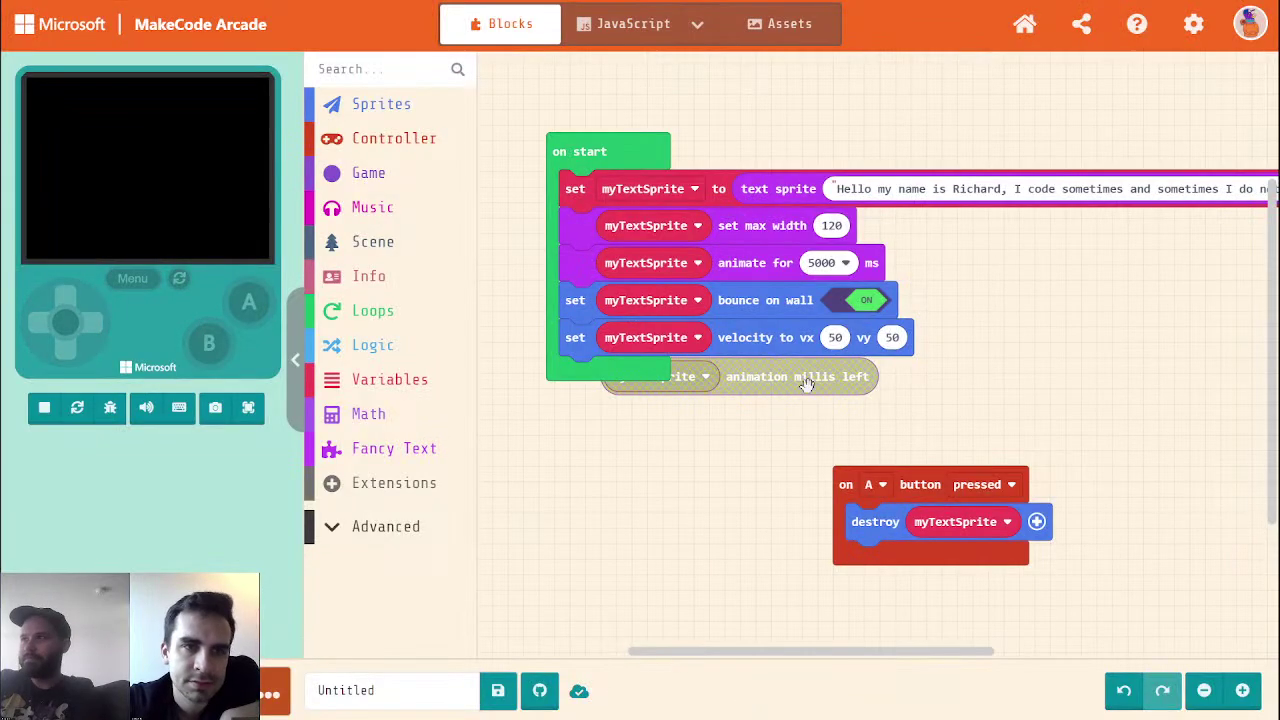
drag(880, 480, 635, 446)
Expand the text sprite block with color and font options, set the font to gothic large, and preview it full-screen
scroll(955, 335, right, 5)
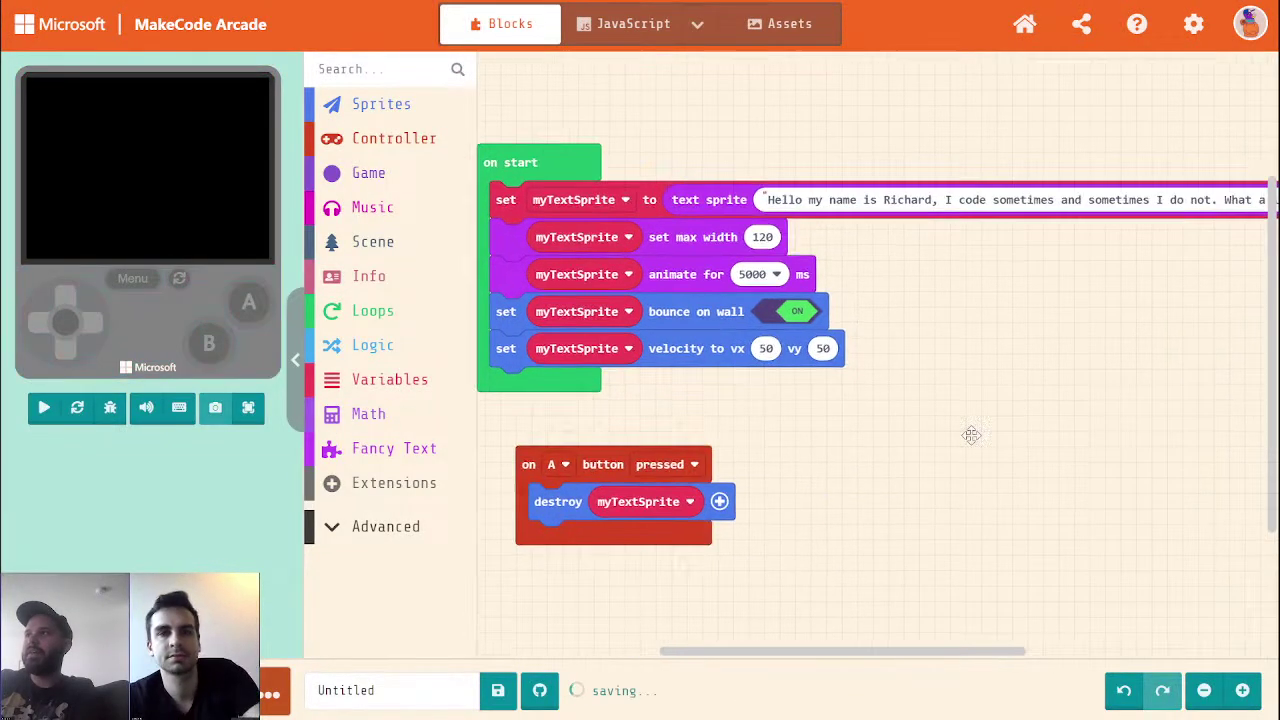
click(928, 248)
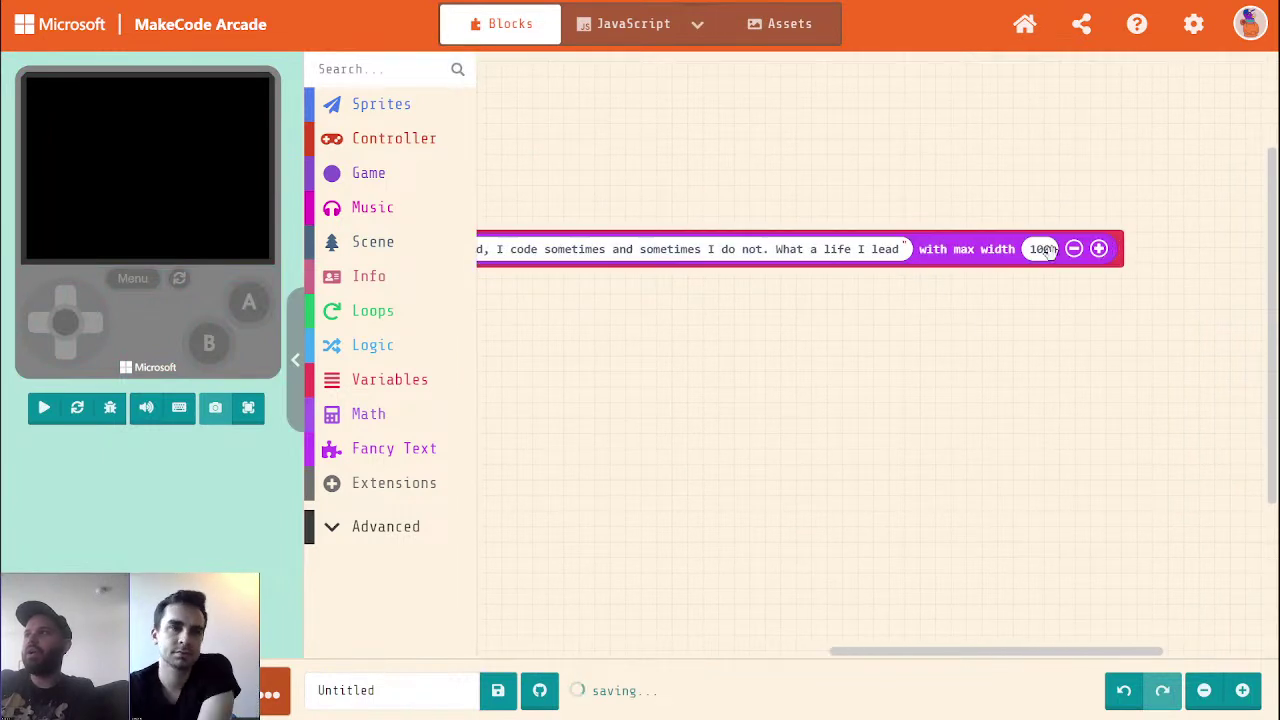
click(1099, 248)
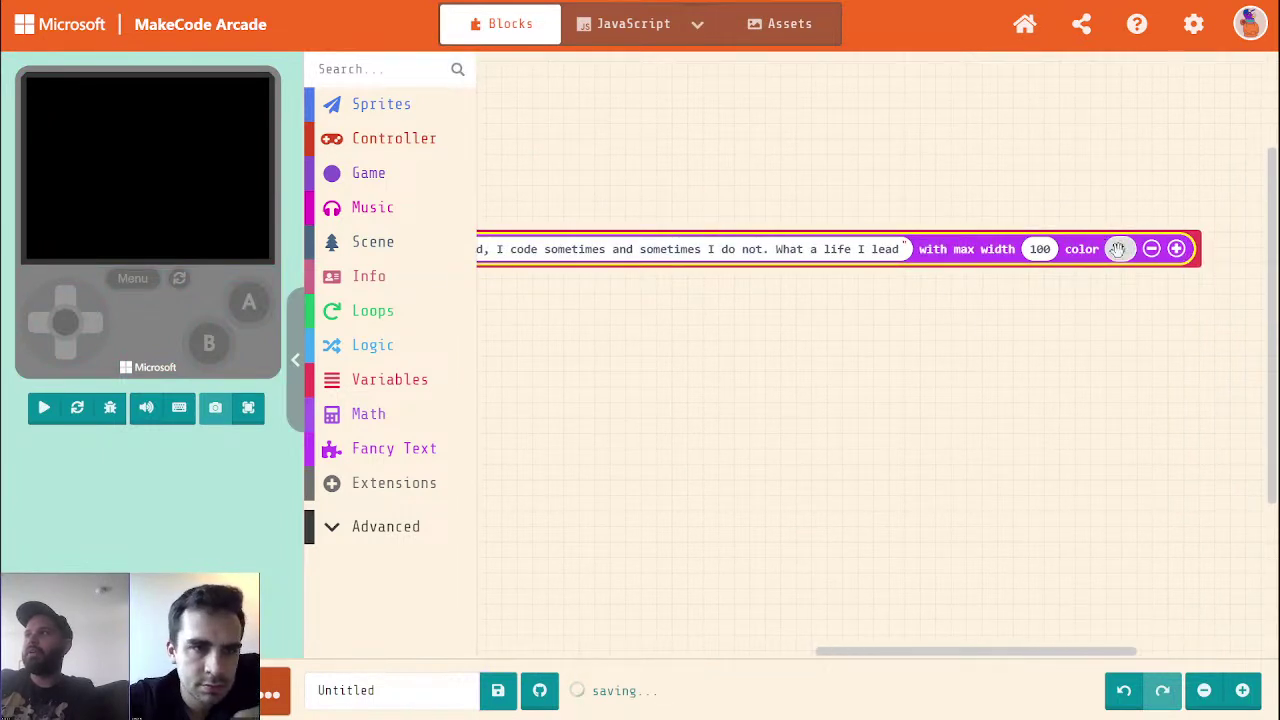
click(1178, 249)
click(1040, 249)
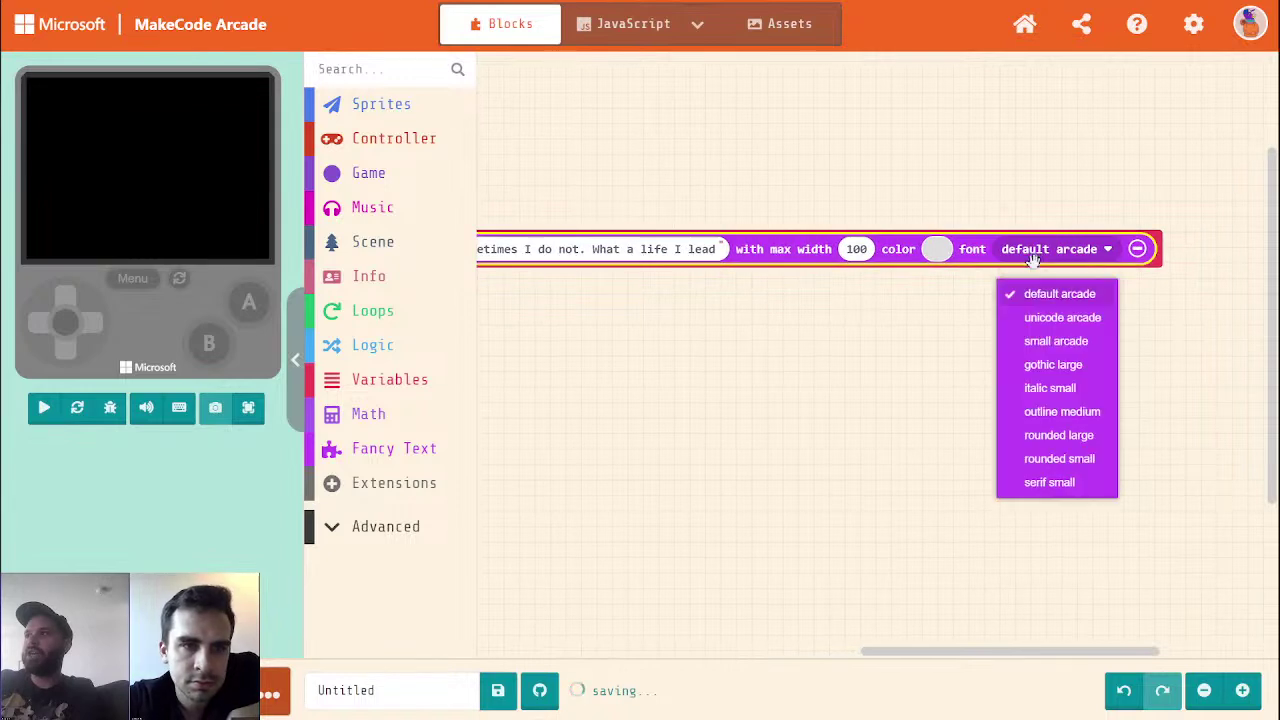
click(1088, 365)
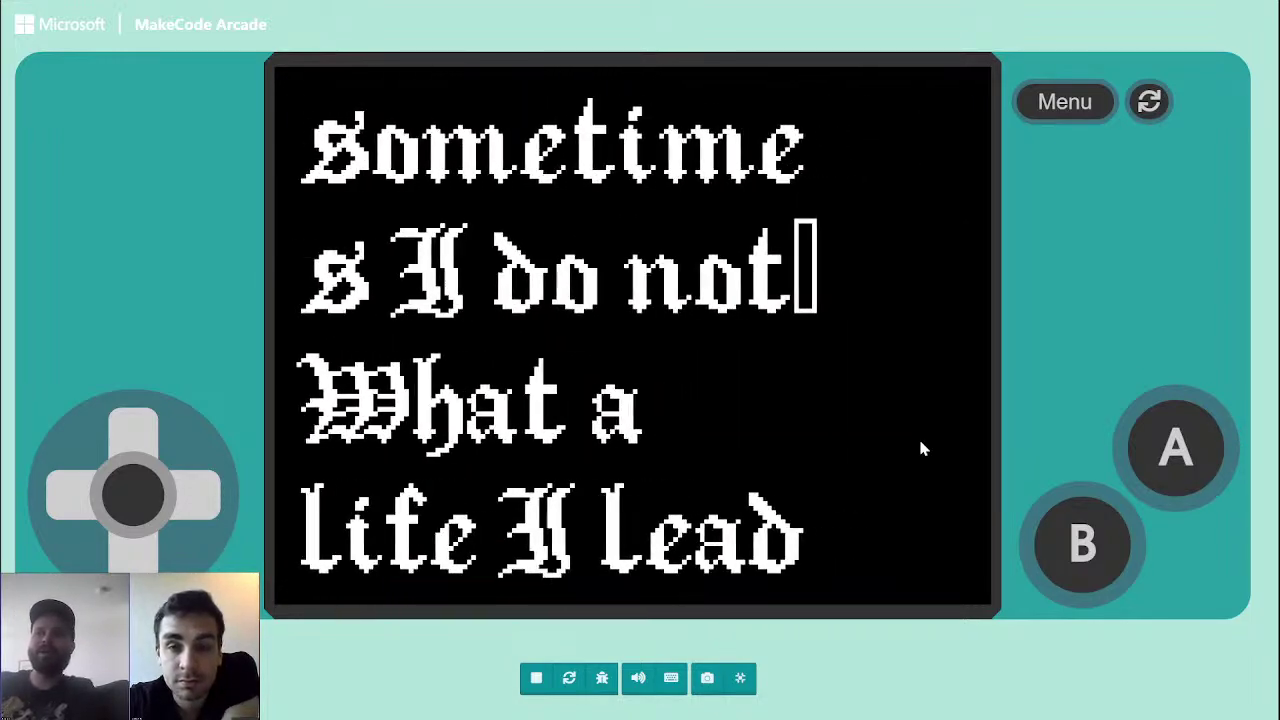
click(740, 678)
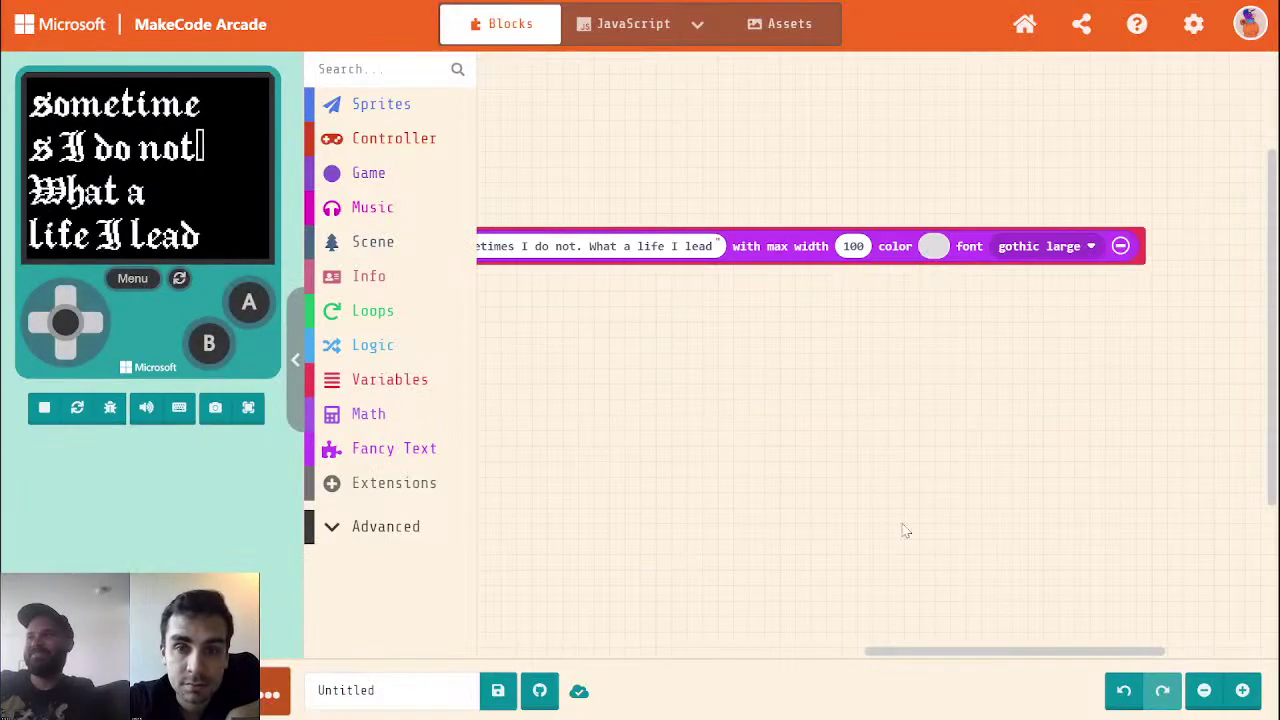
Change the text sprite's font to rounded large
click(1044, 246)
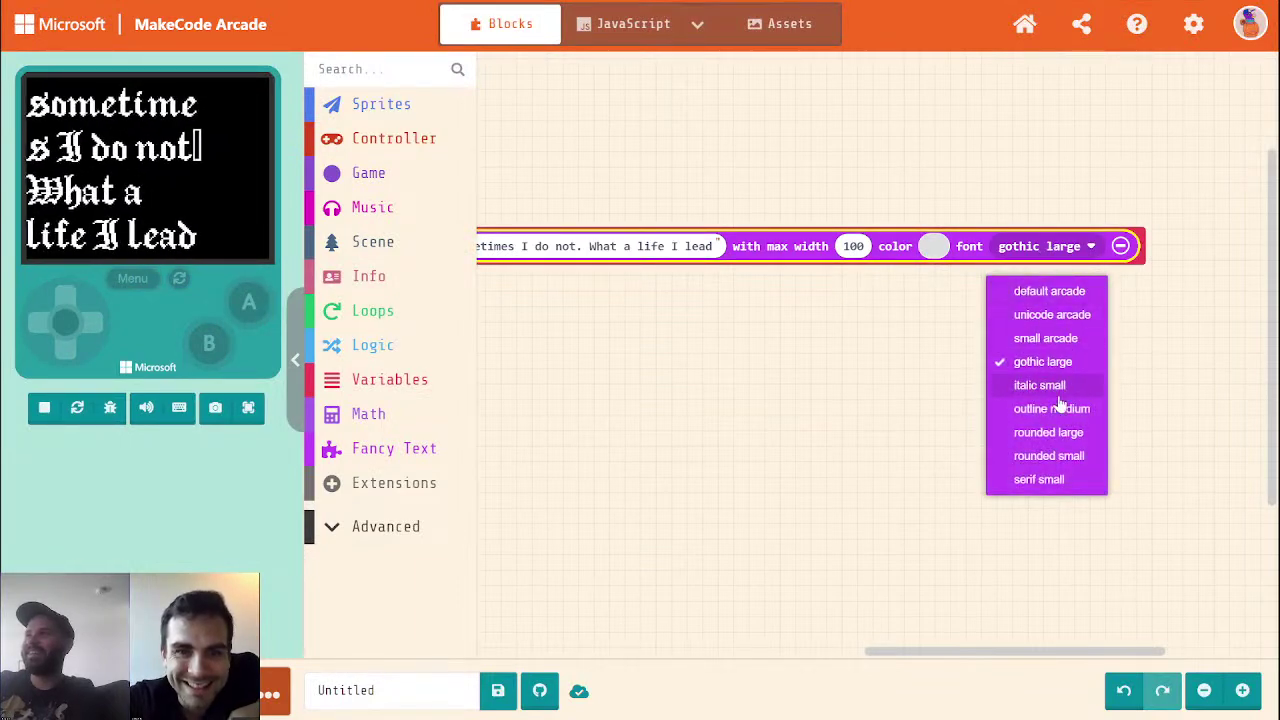
click(1062, 432)
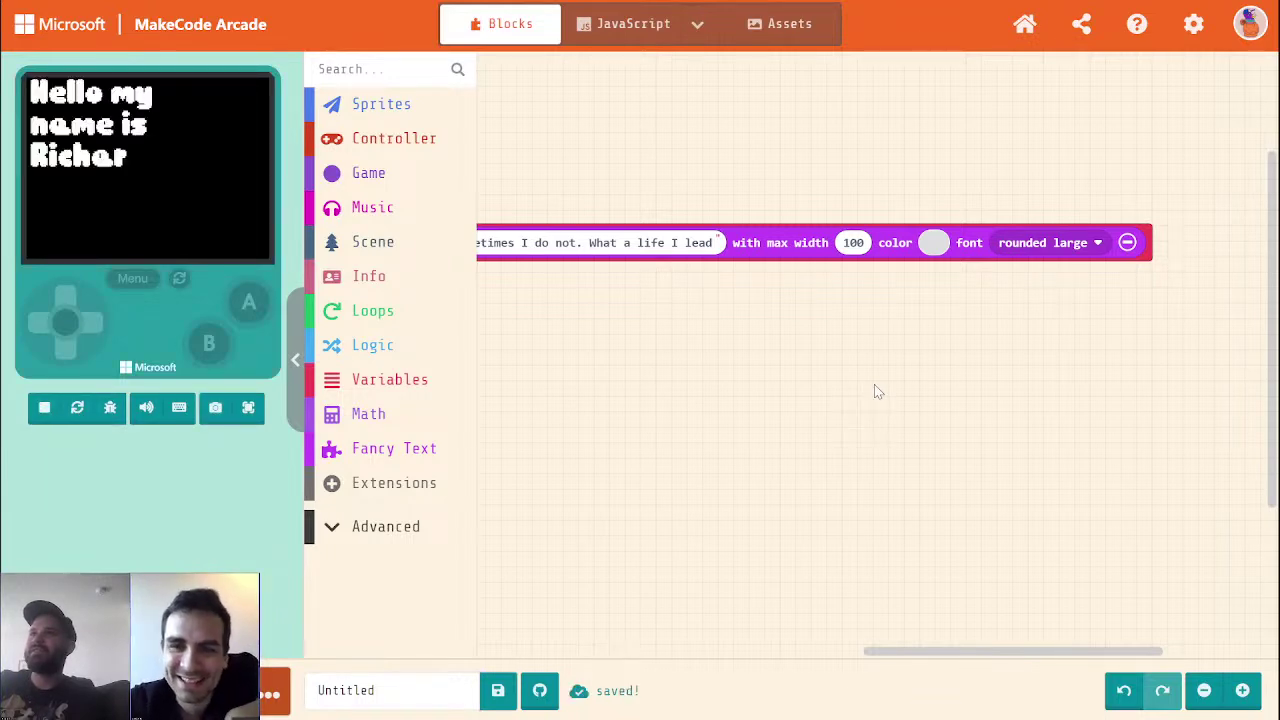
Detach the velocity and bounce on wall blocks from on start and leave them loose on the workspace
drag(537, 409, 958, 343)
scroll(786, 434, left, 5)
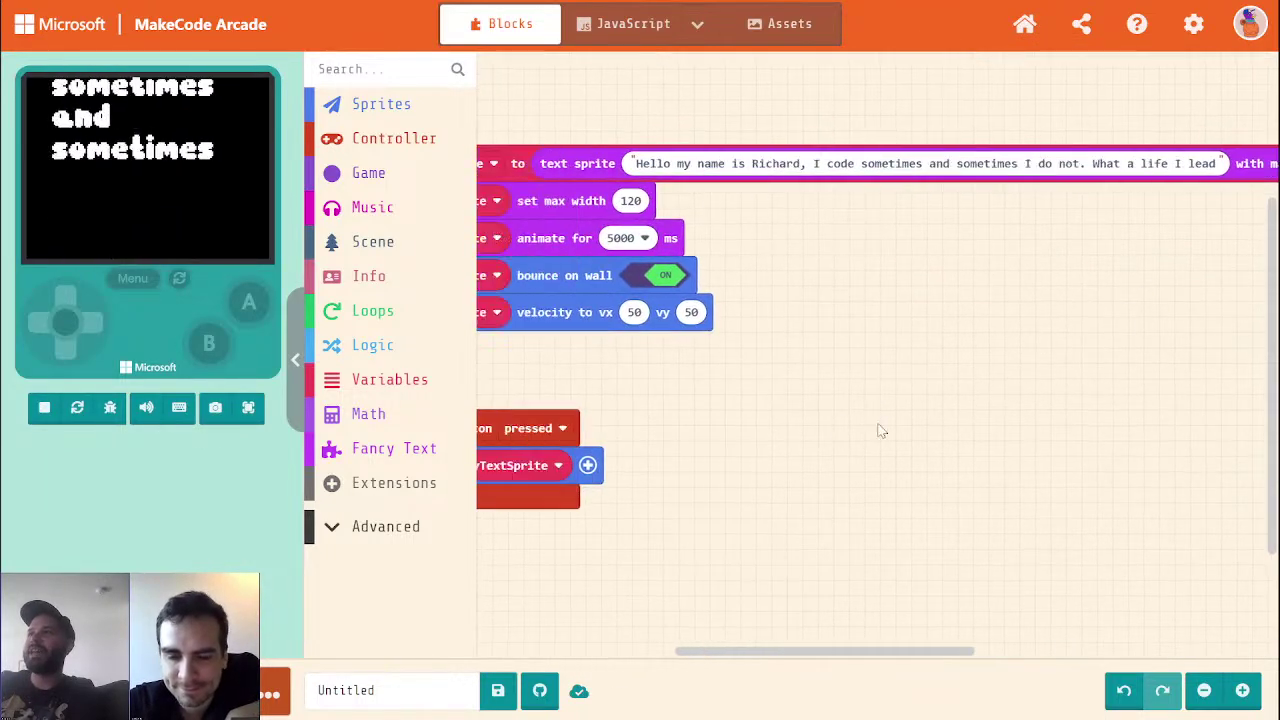
drag(760, 320, 887, 354)
drag(612, 266, 883, 327)
click(640, 330)
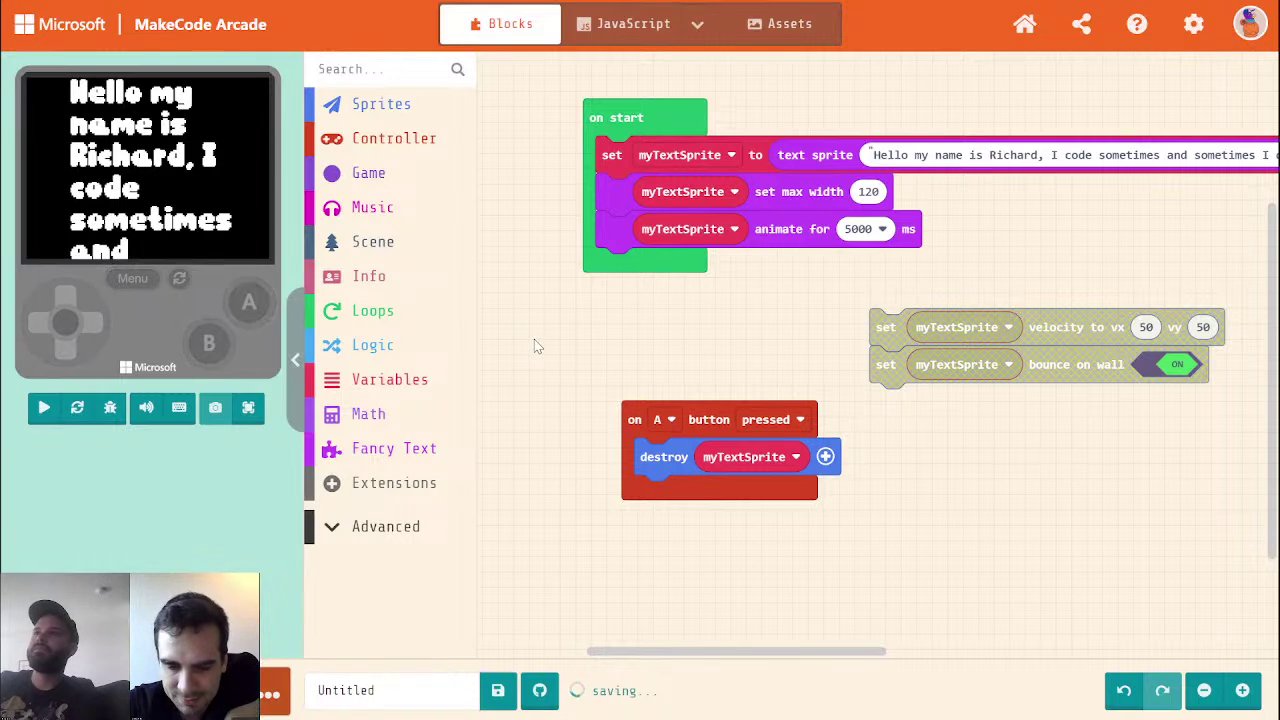
Add a block at the end of on start that sets myTextSprite's top to 0
click(350, 112)
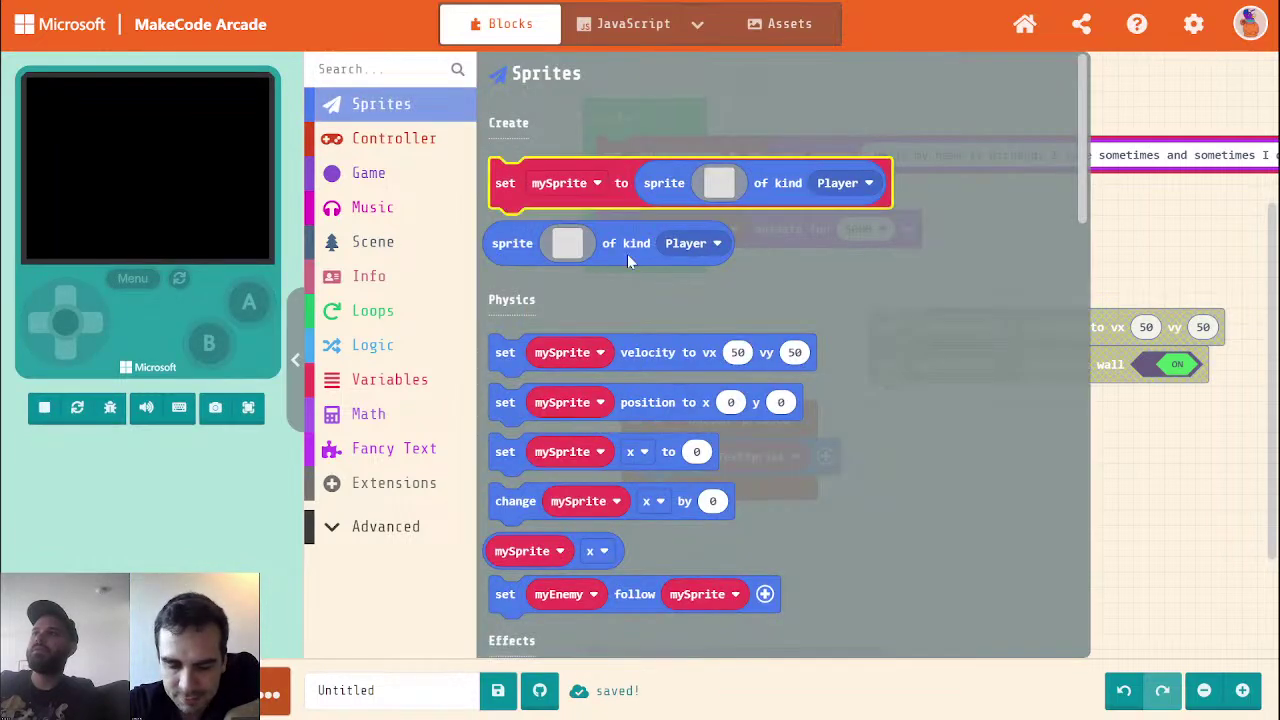
drag(647, 457, 752, 270)
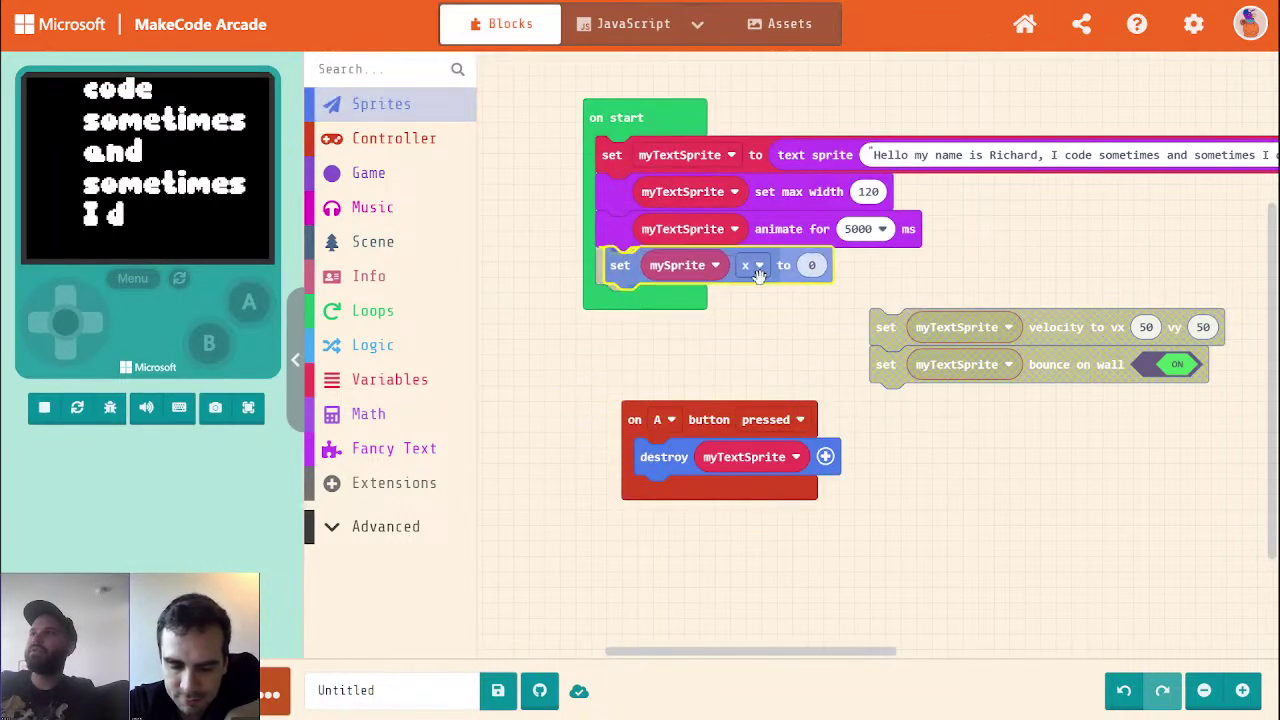
click(700, 266)
click(681, 342)
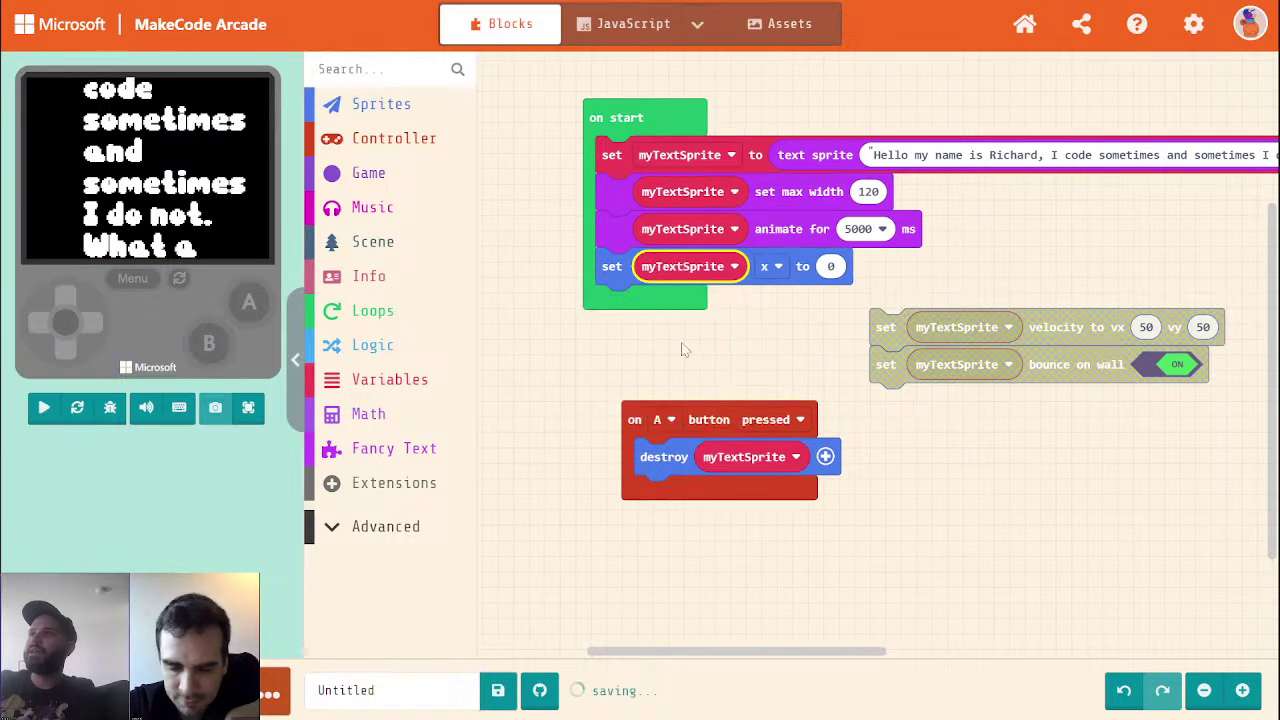
click(770, 266)
scroll(770, 430, down, 3)
click(766, 499)
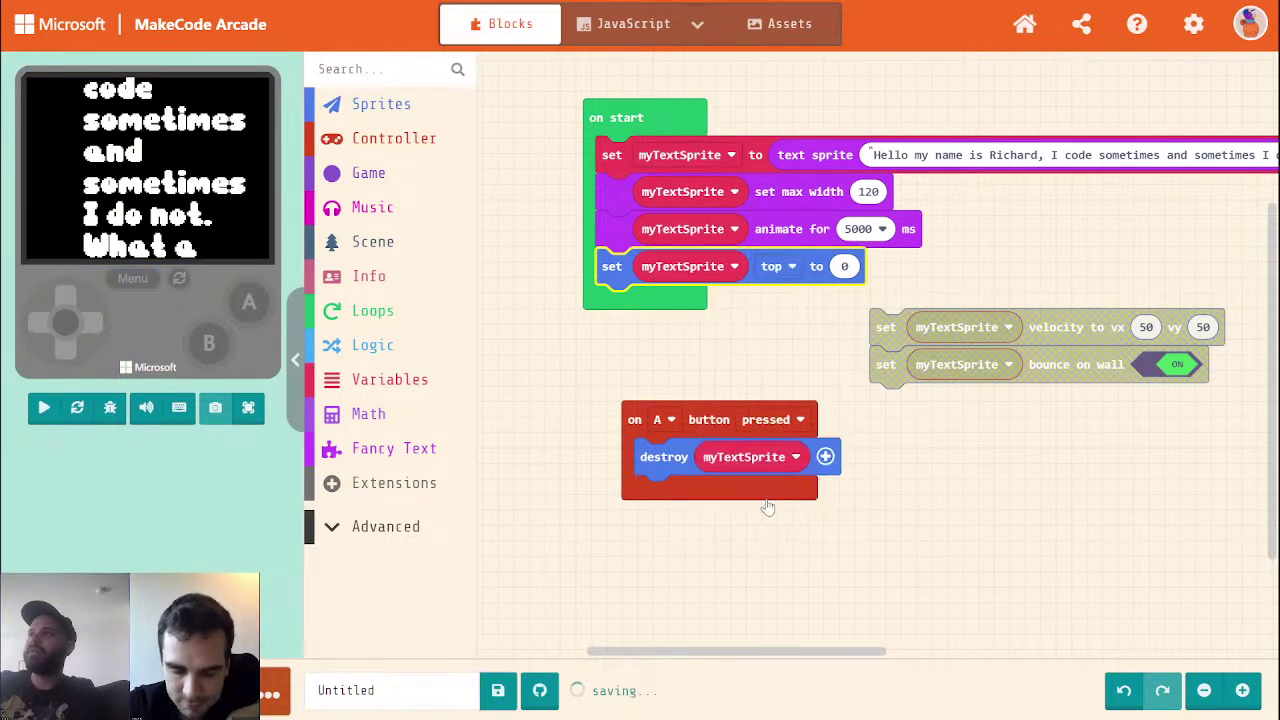
Preview the rounded large text full-screen, exit the preview, and set the text sprite's font to gothic large
click(246, 409)
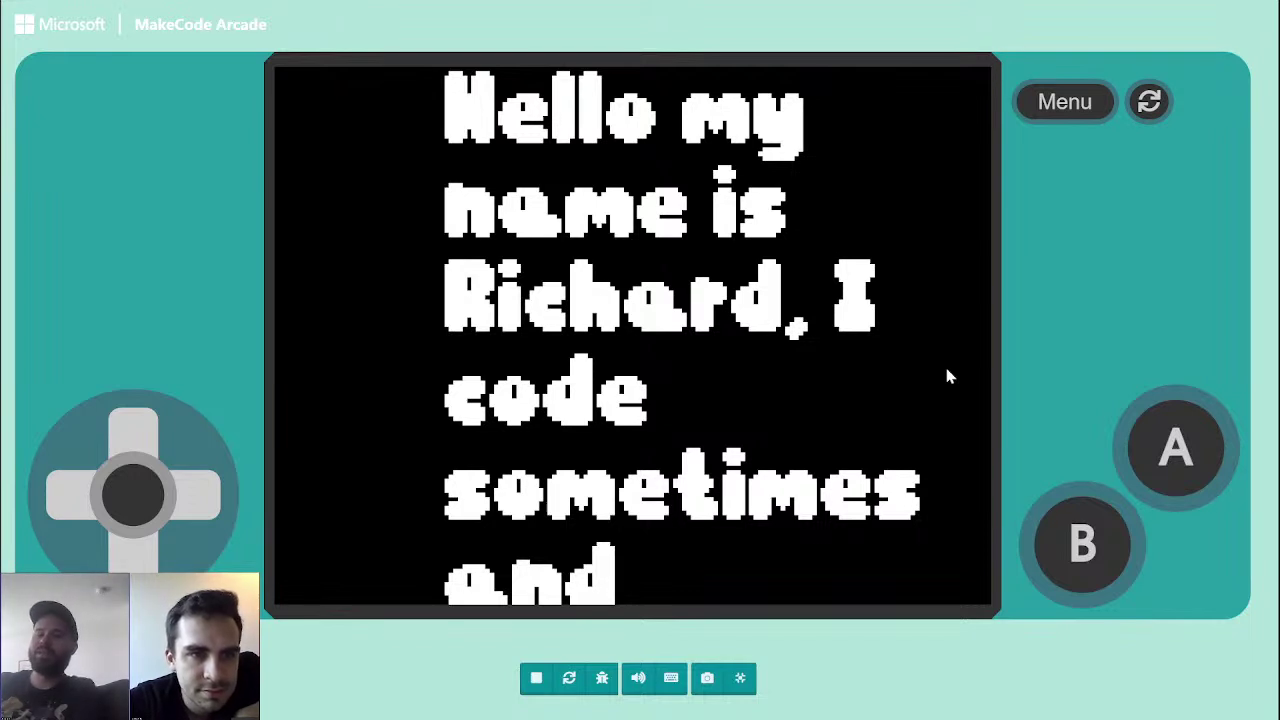
click(740, 678)
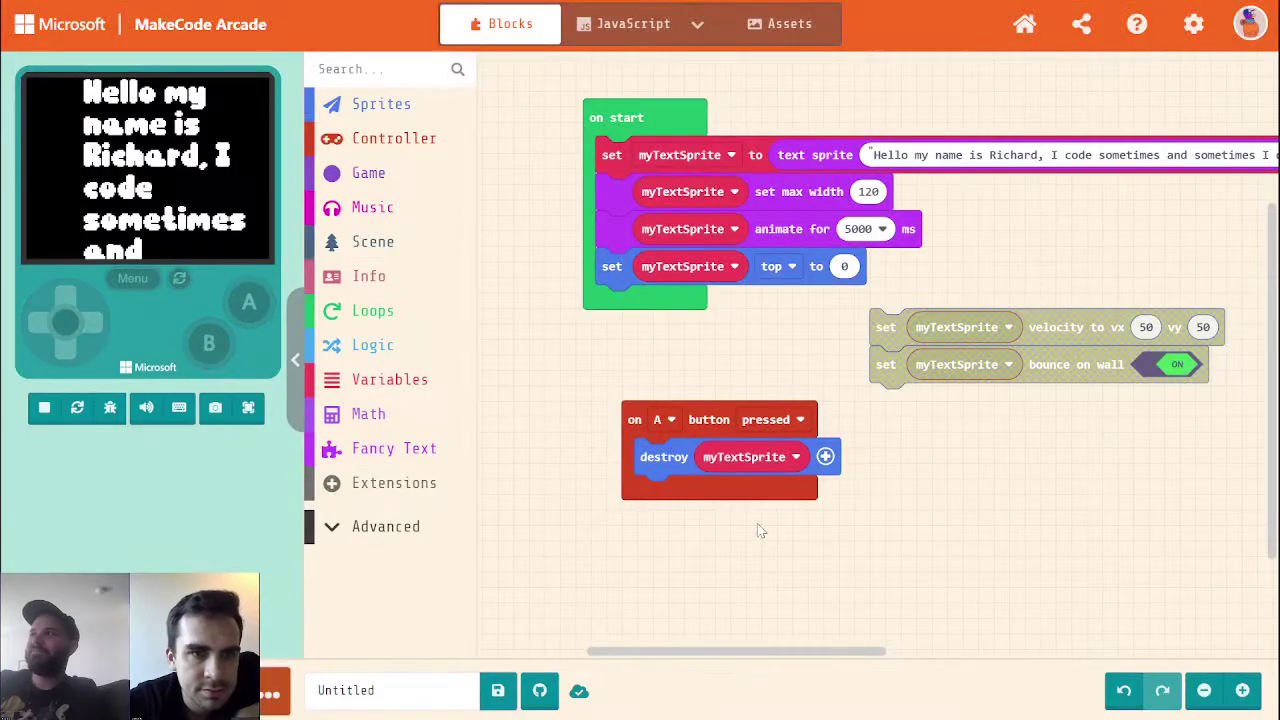
drag(1006, 259, 586, 294)
drag(1222, 224, 980, 251)
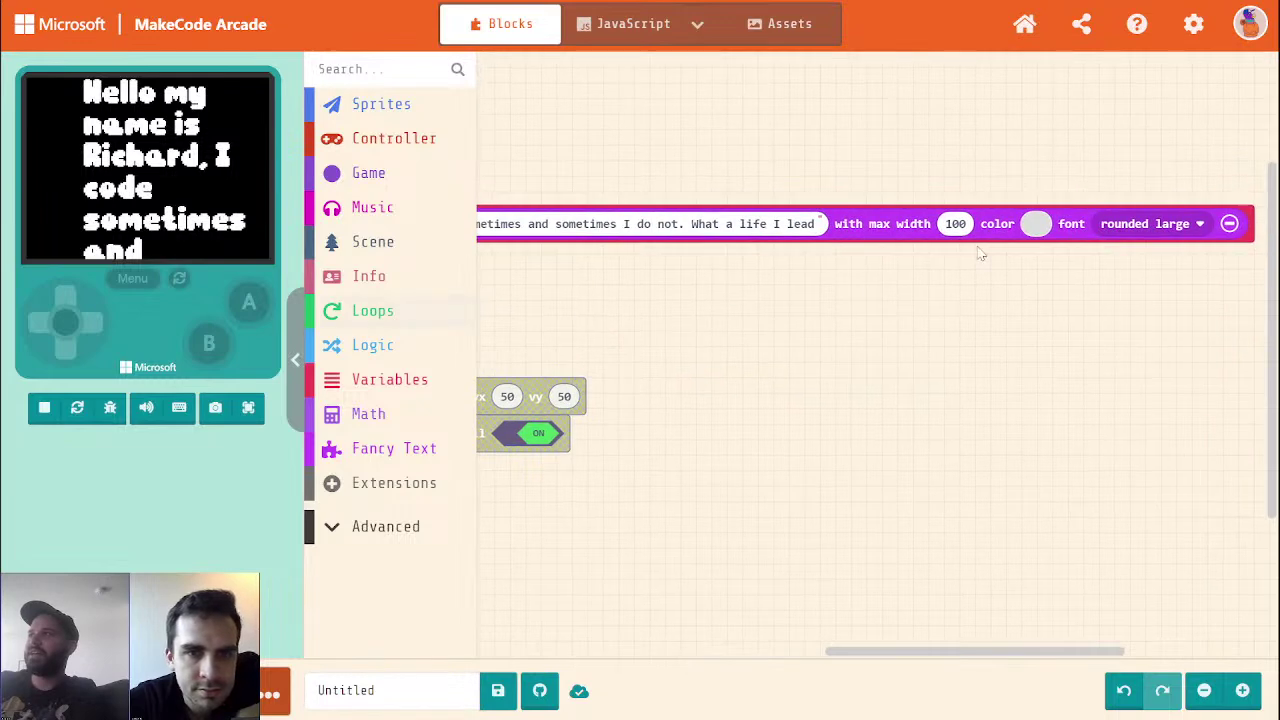
click(1109, 224)
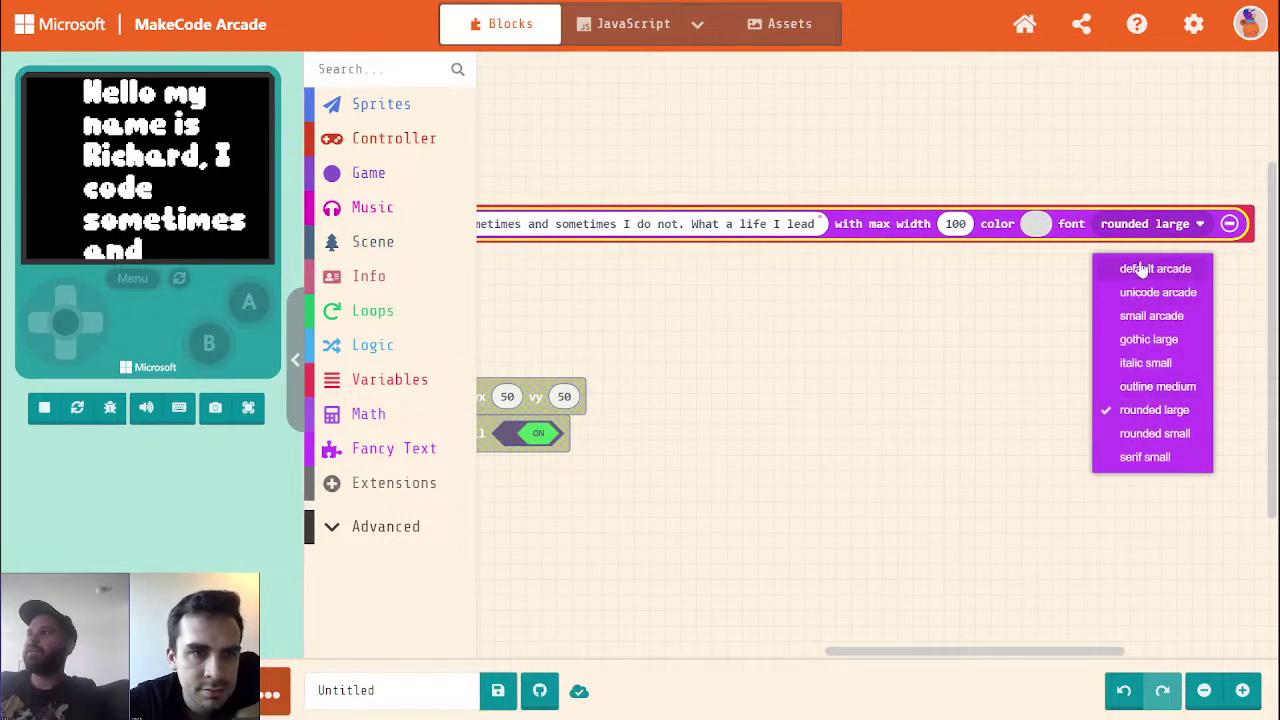
click(1148, 339)
drag(543, 337, 946, 318)
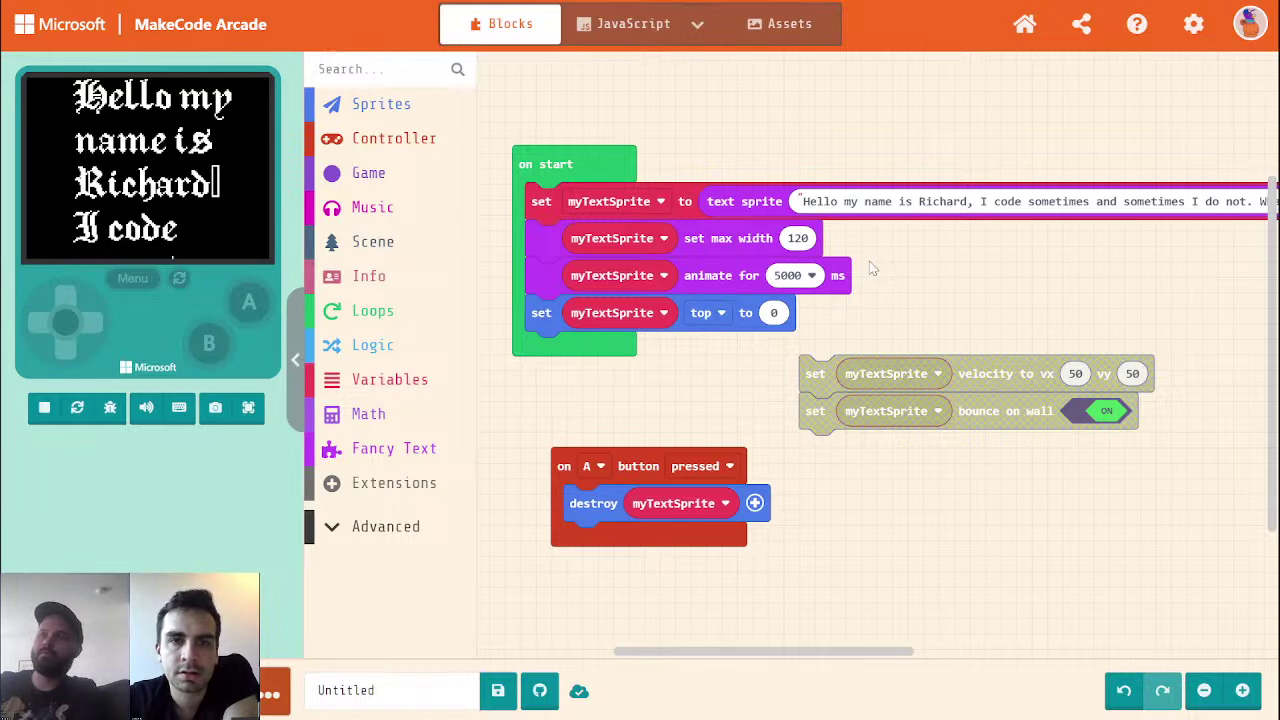
Preview the gothic large text sprite full-screen and return to the block workspace
click(368, 207)
drag(842, 190, 400, 345)
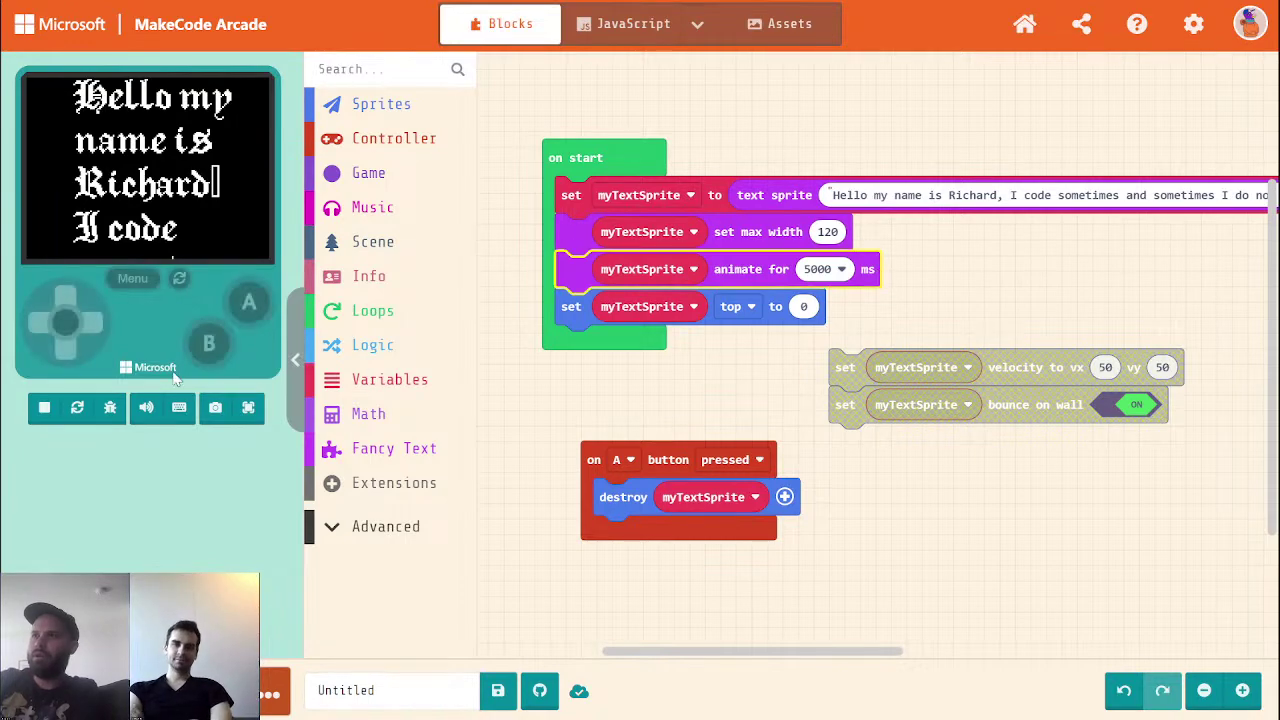
click(248, 407)
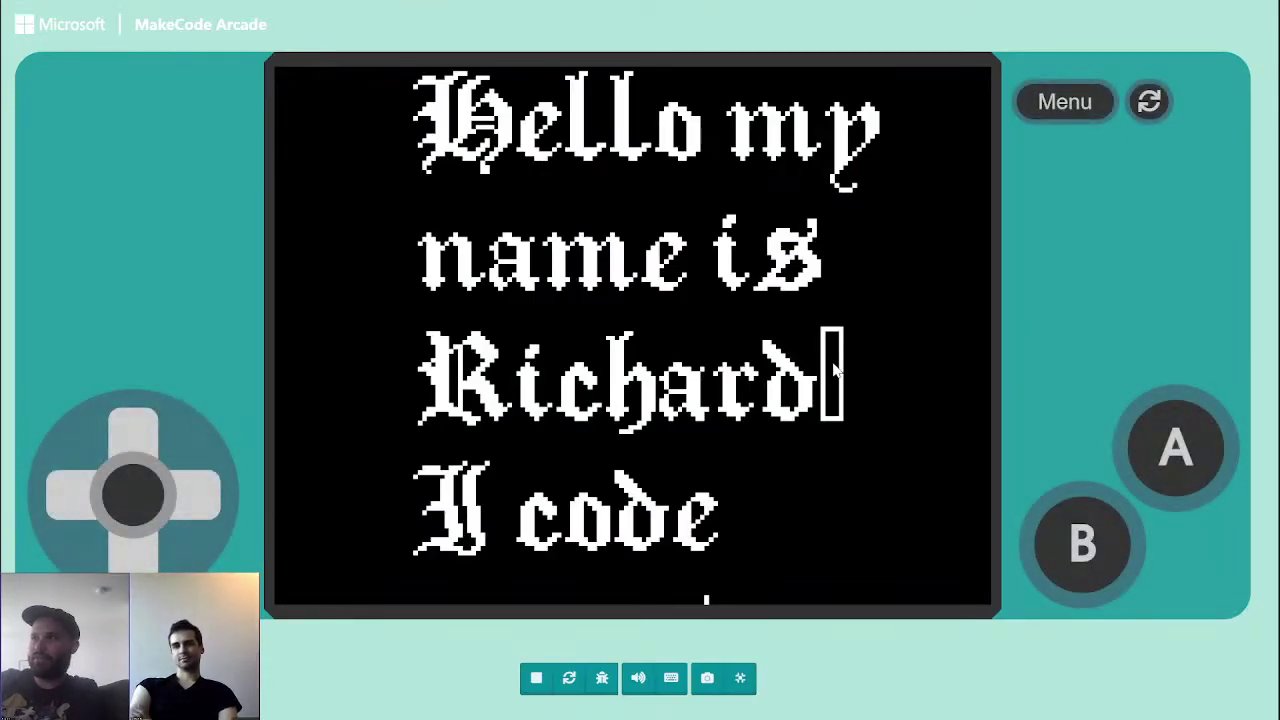
click(742, 679)
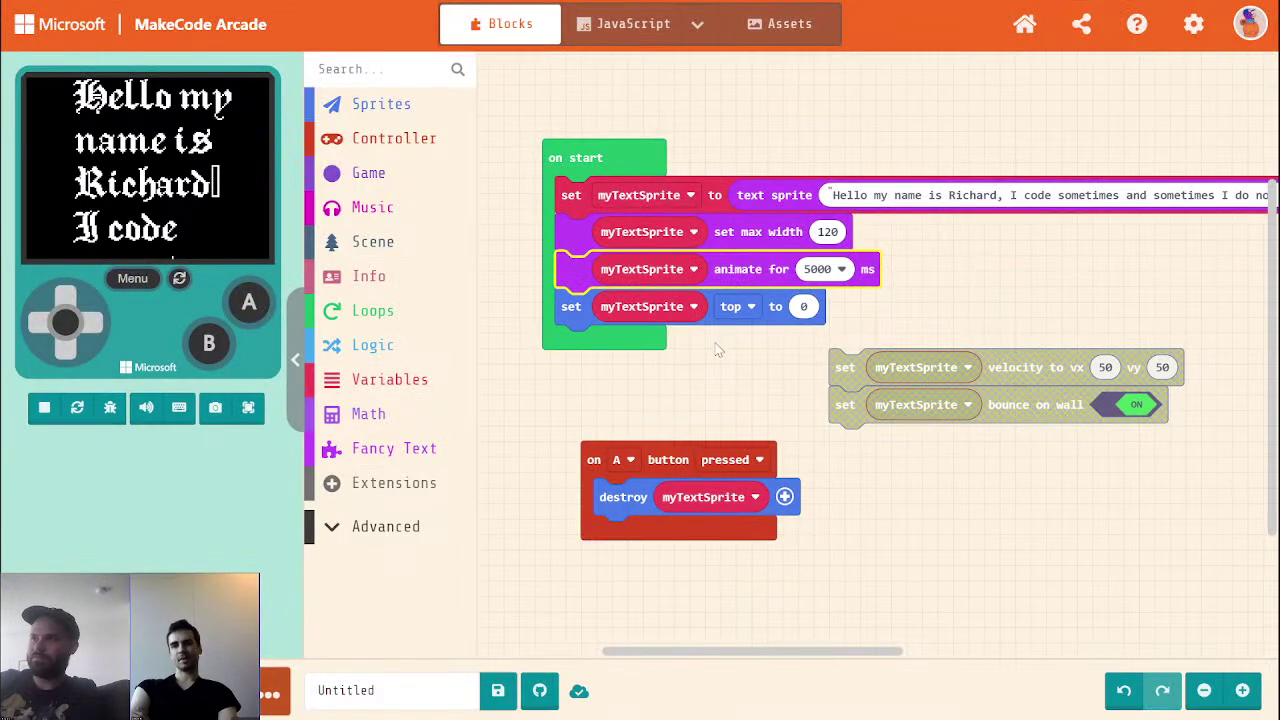
click(958, 302)
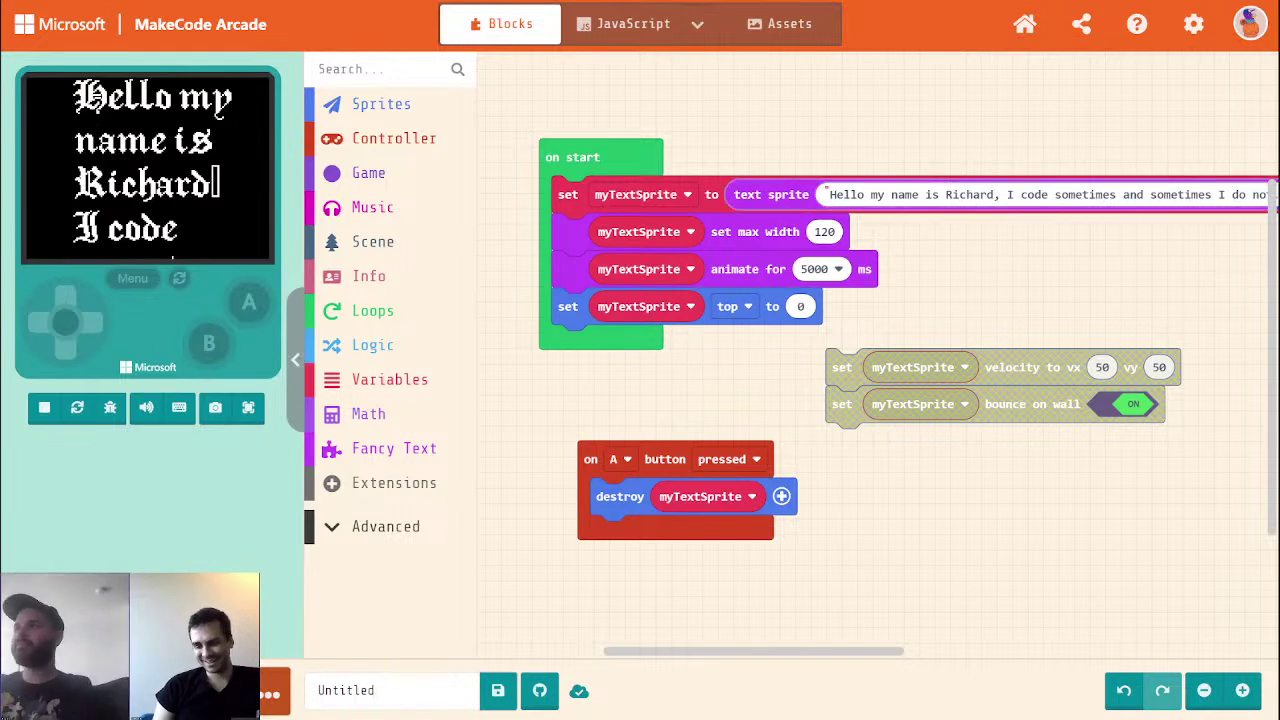
Wrap "Hello my name" in <wave> and </wave> tags in the text sprite's string and preview the effect full-screen
click(1000, 195)
click(866, 198)
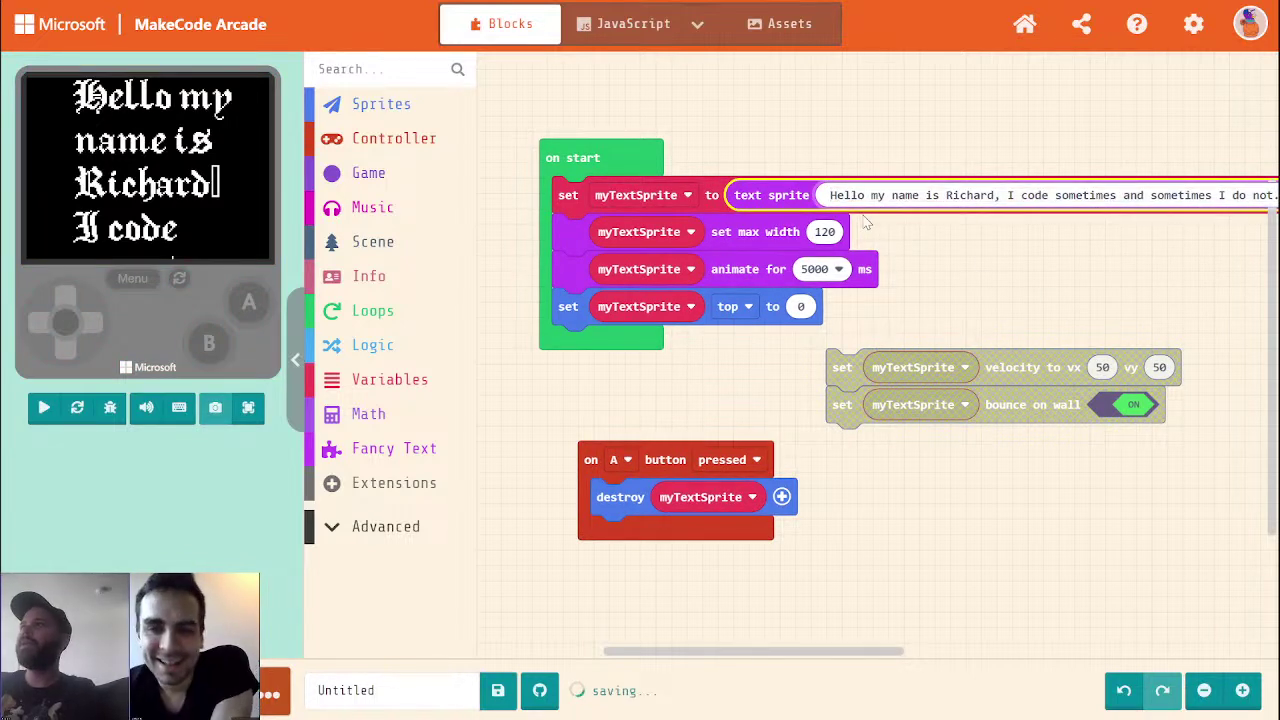
text(<wave)
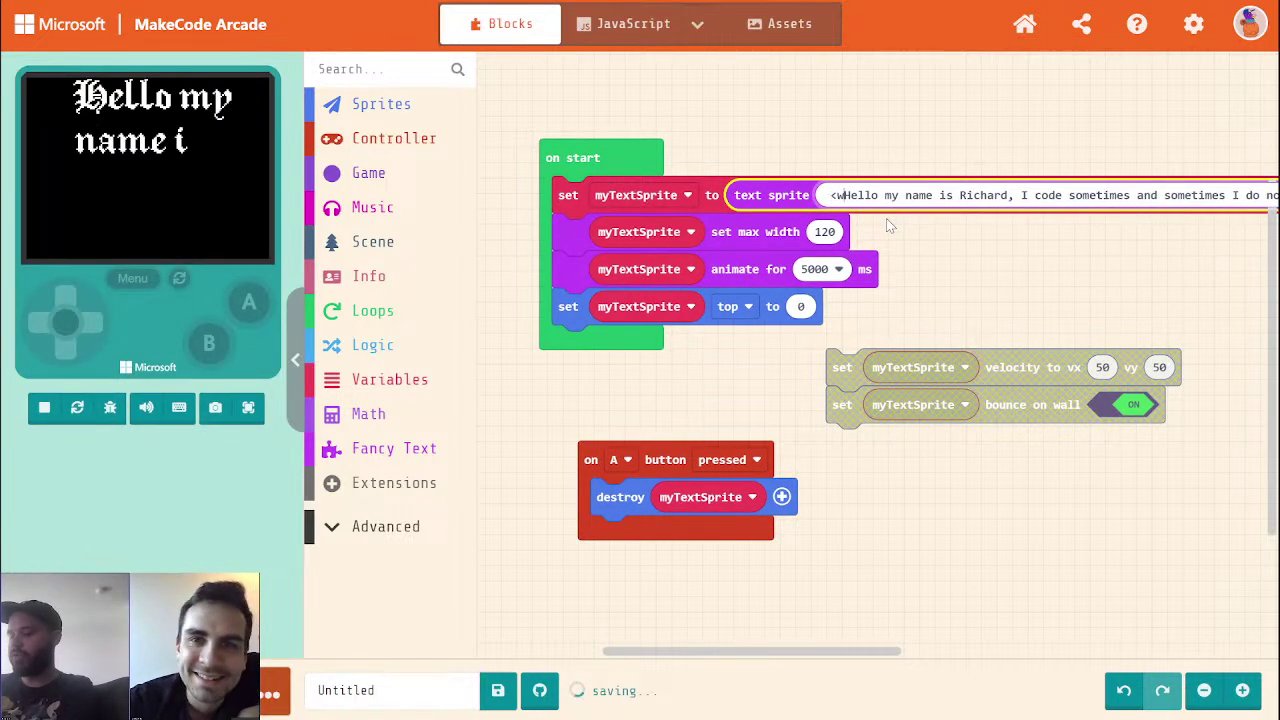
text(>Hello my name)
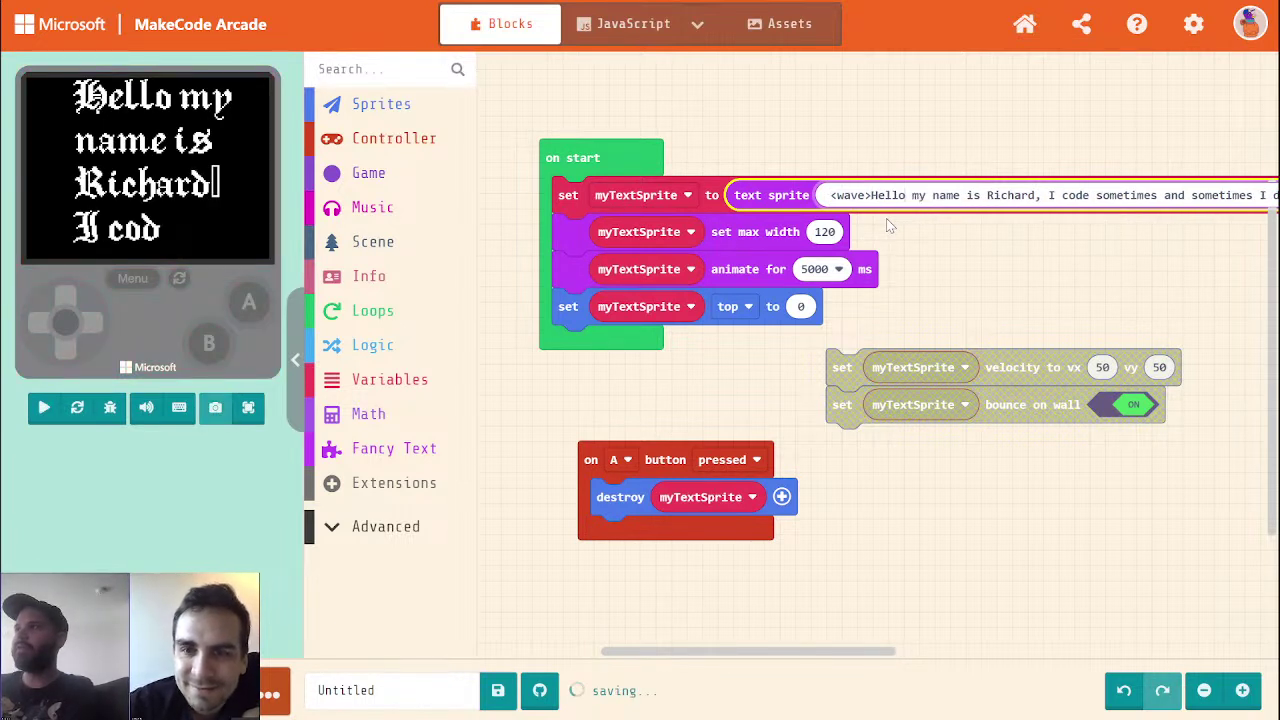
text(</wave>)
key(Return)
click(247, 412)
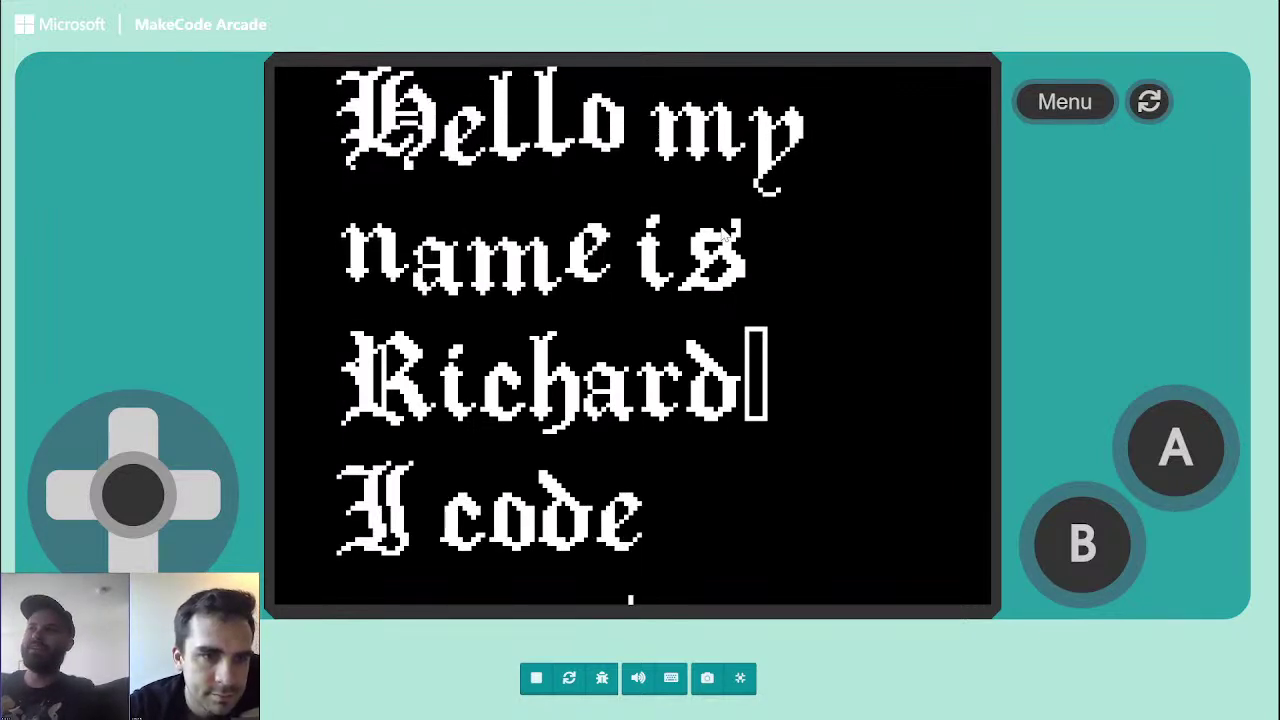
click(740, 678)
Enclose the wave-tagged "Hello my name" in <rainbow> and </rainbow> tags and preview the effect full-screen
click(937, 203)
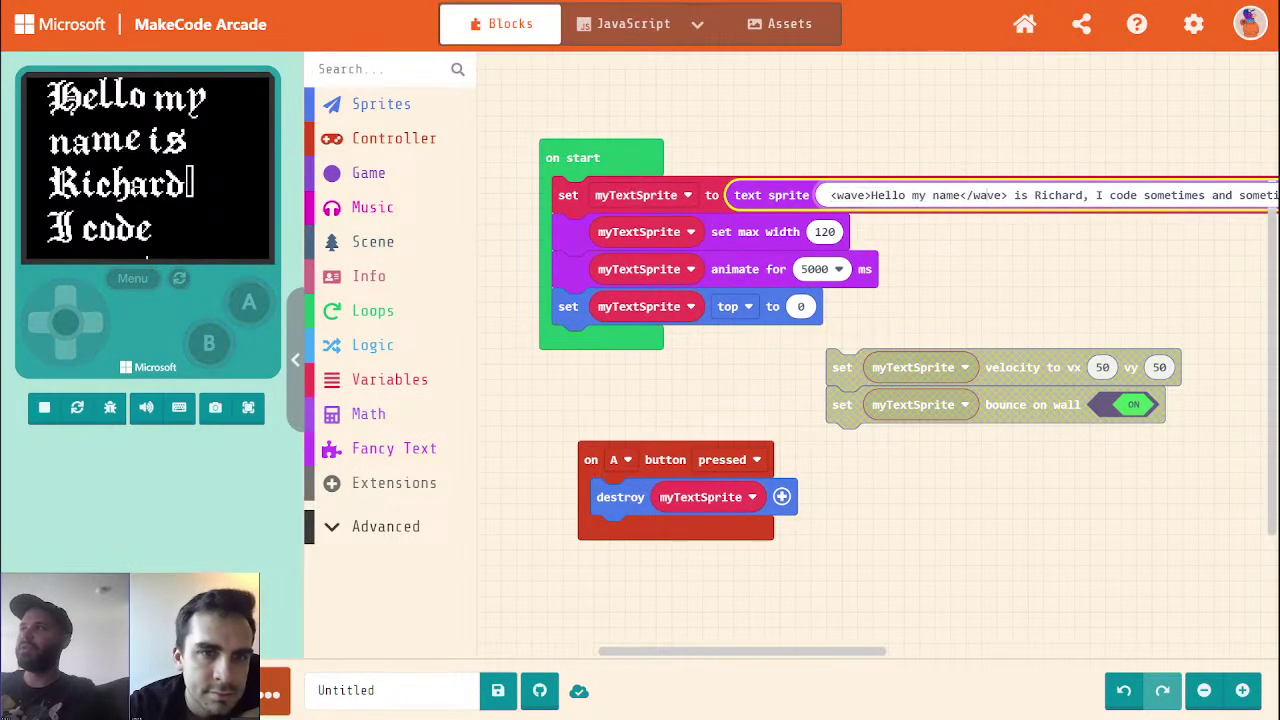
double_click(987, 195)
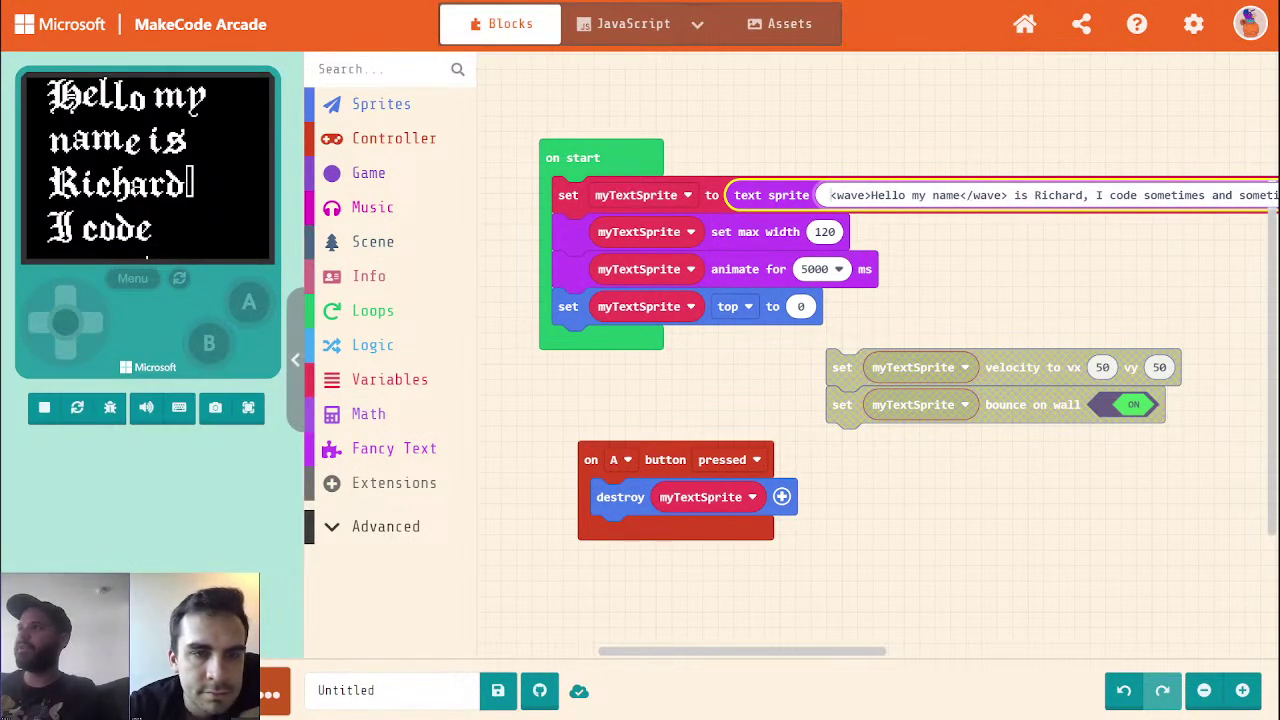
click(833, 195)
text(<rainbow>)
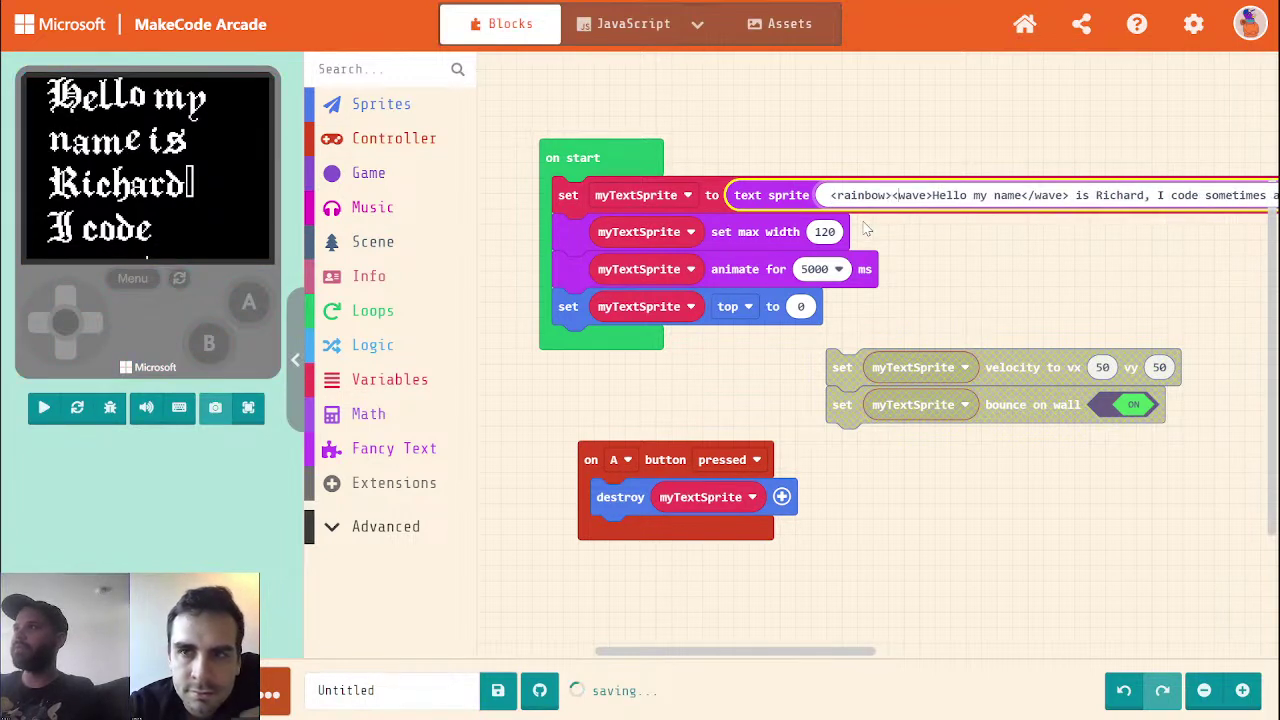
text(</rainb)
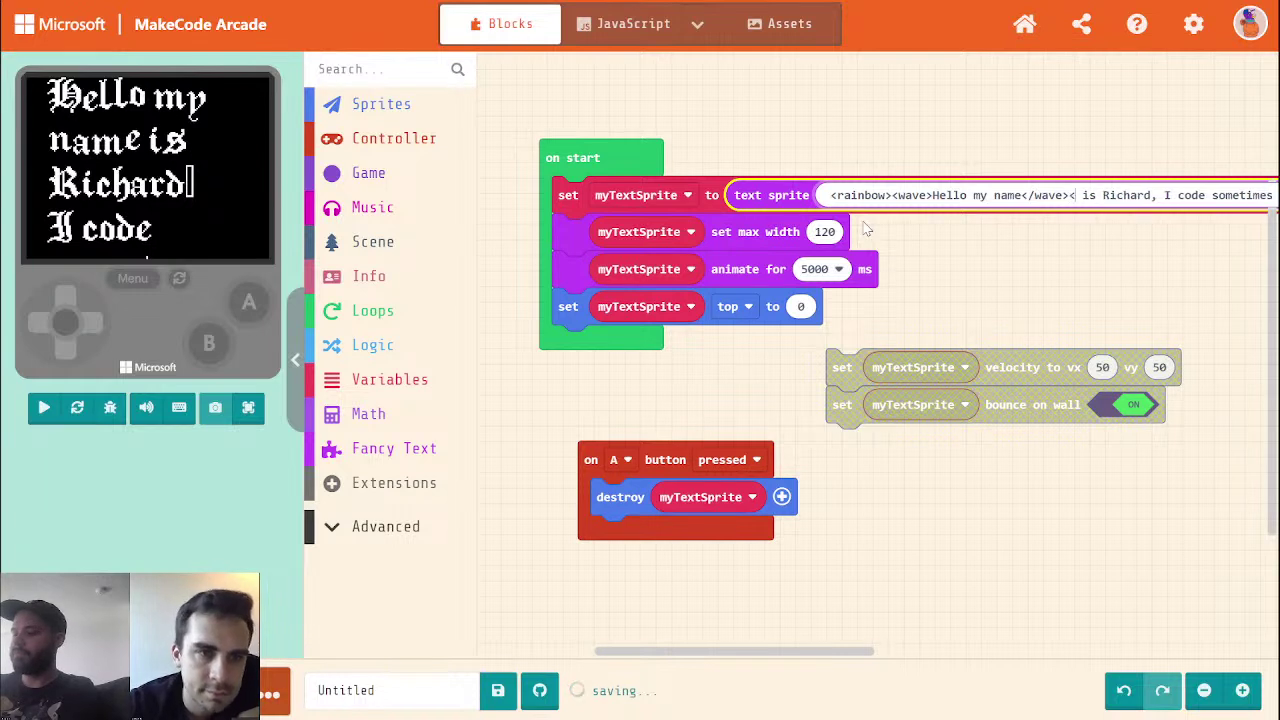
text(ow>)
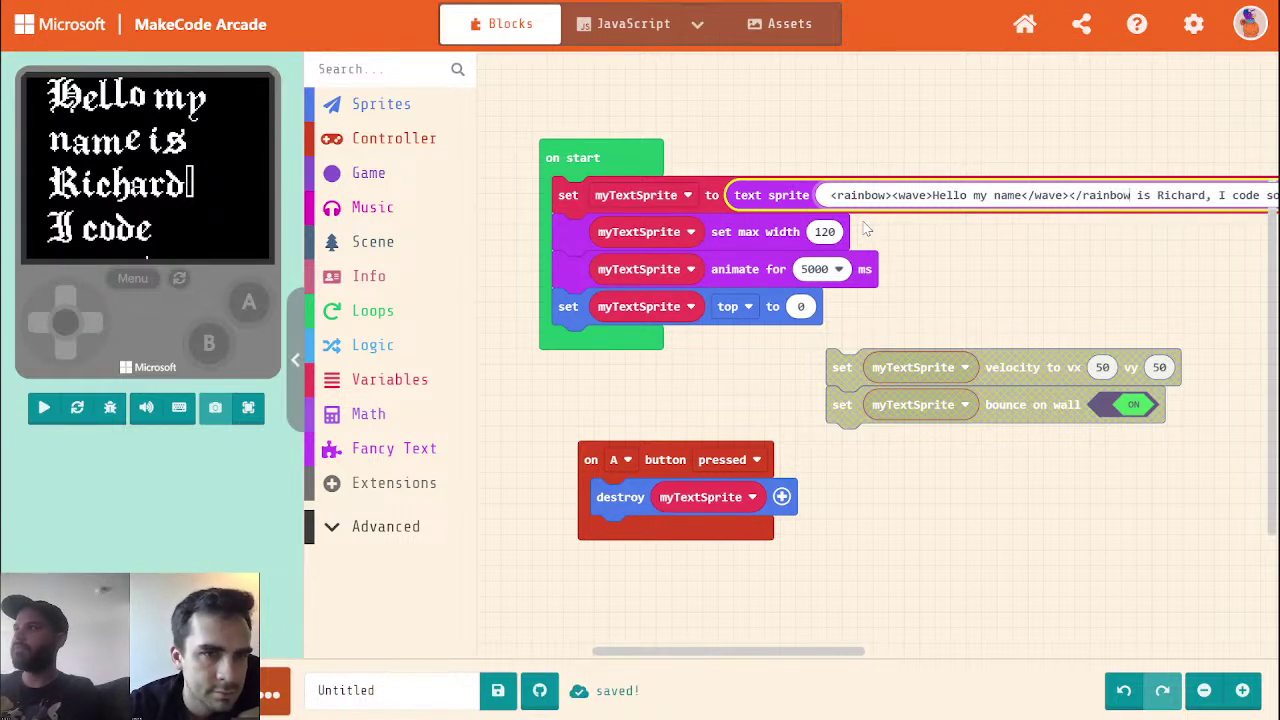
click(990, 325)
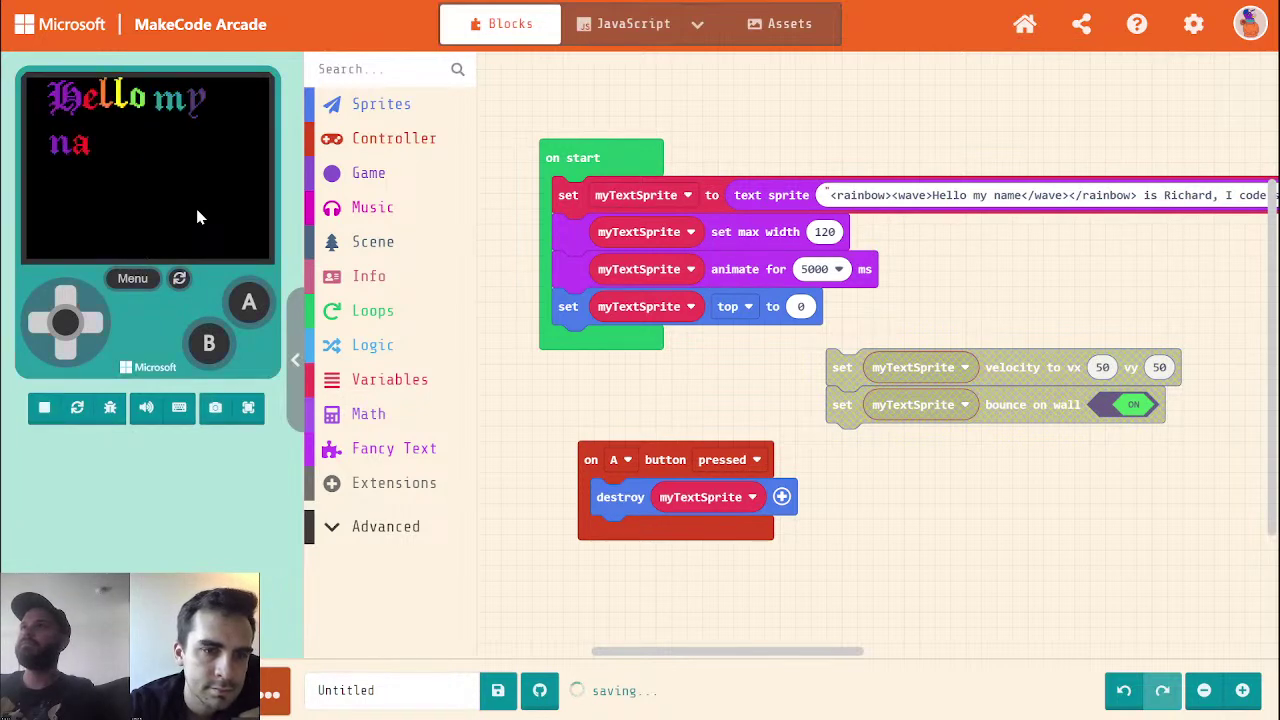
click(248, 407)
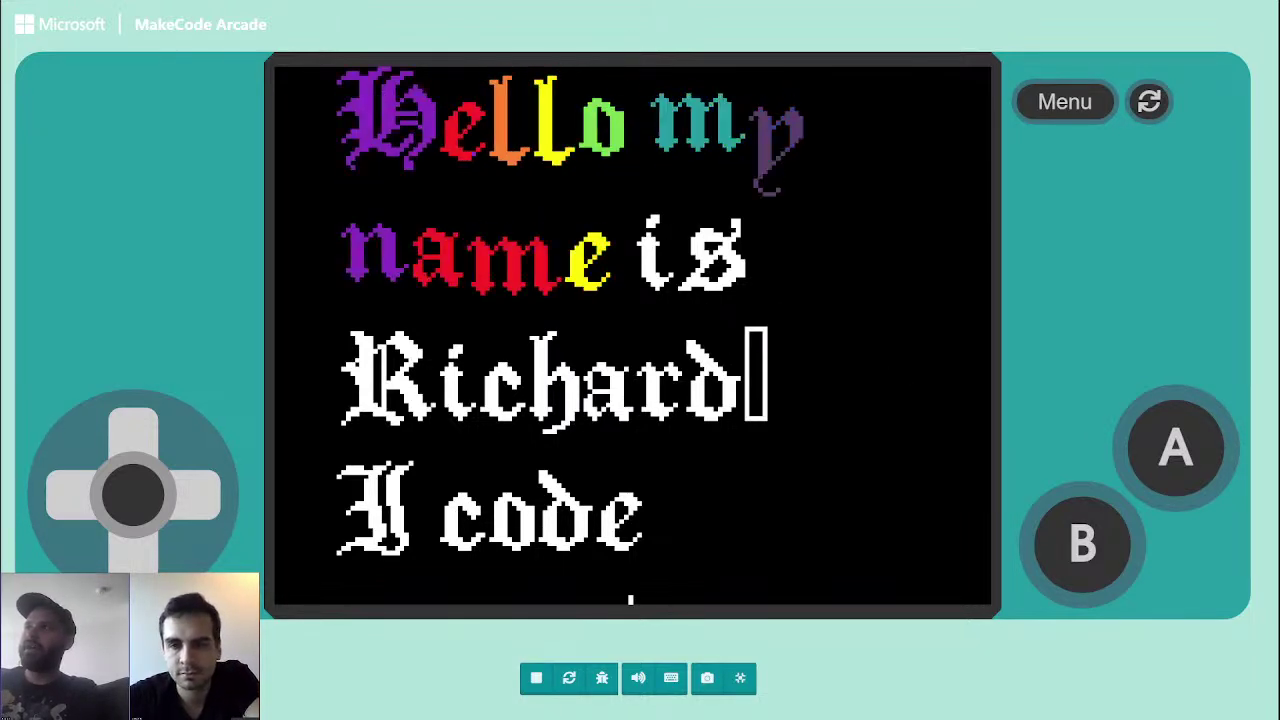
key(Escape)
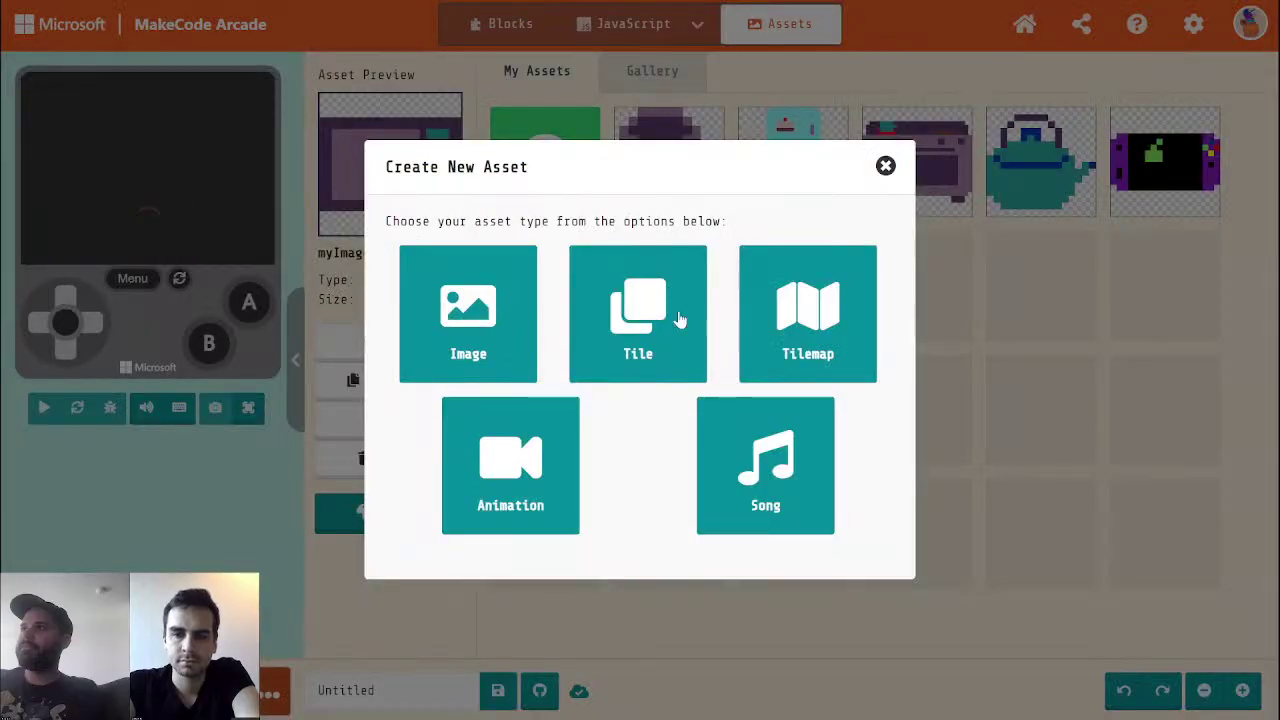
Create a new image asset and draw a dark purple rectangle on its canvas with the rectangle tool
click(468, 345)
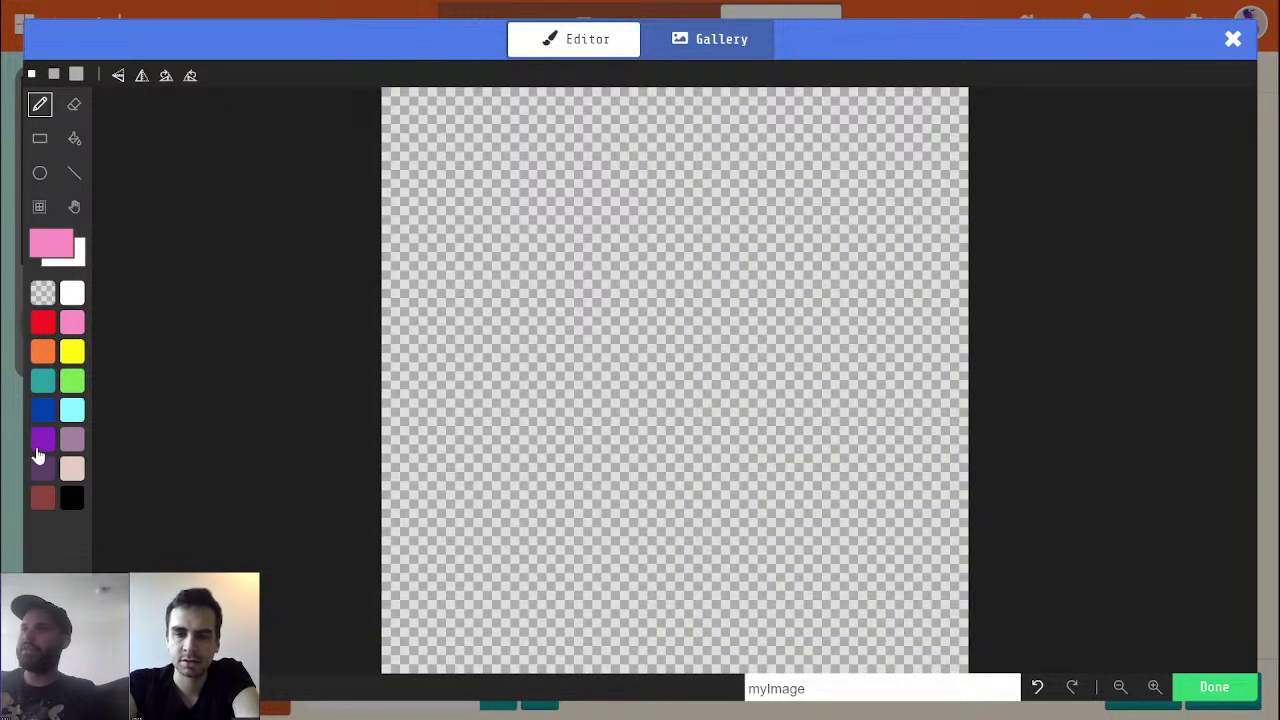
click(42, 466)
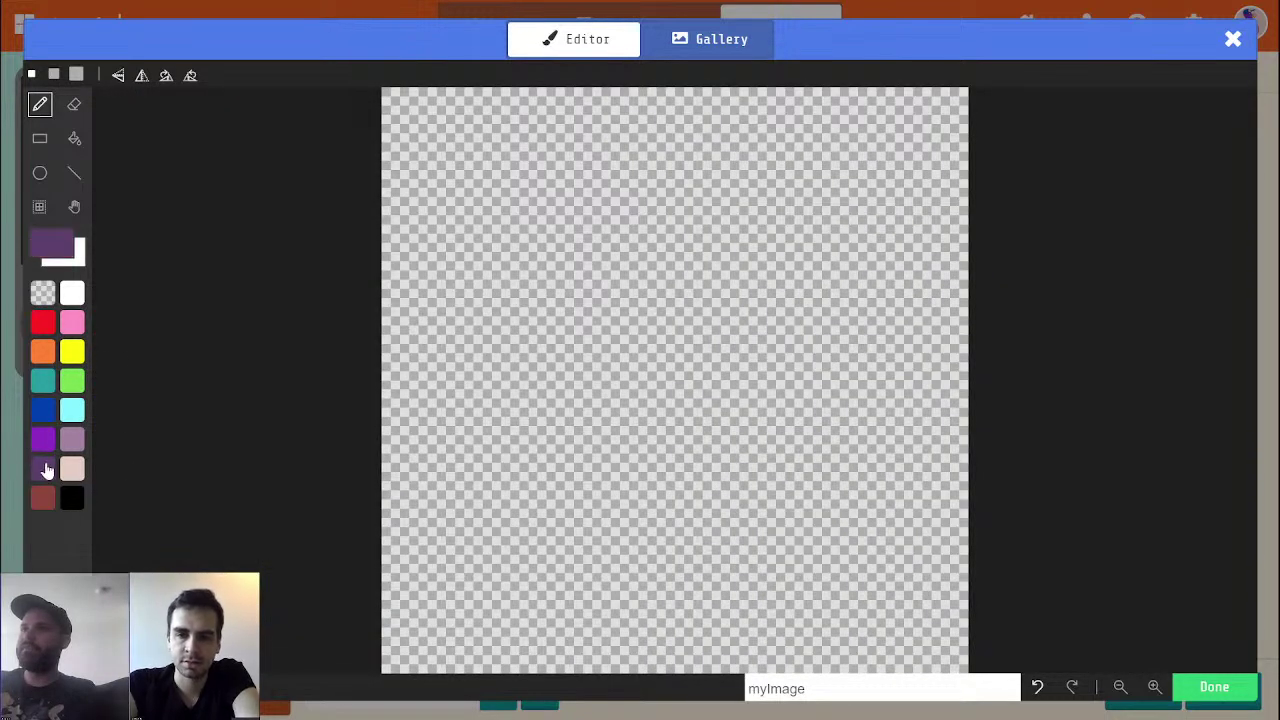
click(40, 139)
click(454, 190)
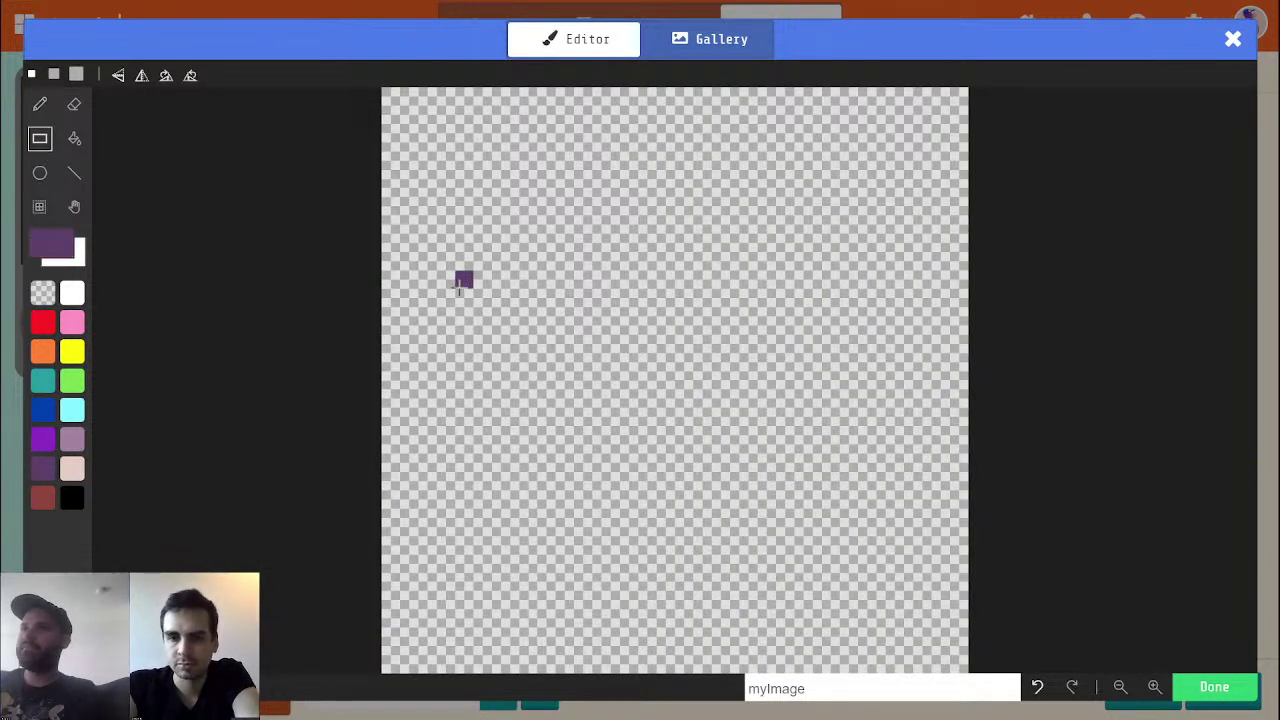
Draw a dark purple rectangle outline about 26 by 21 pixels for the TV body, with two small feet beneath it
drag(446, 261, 898, 630)
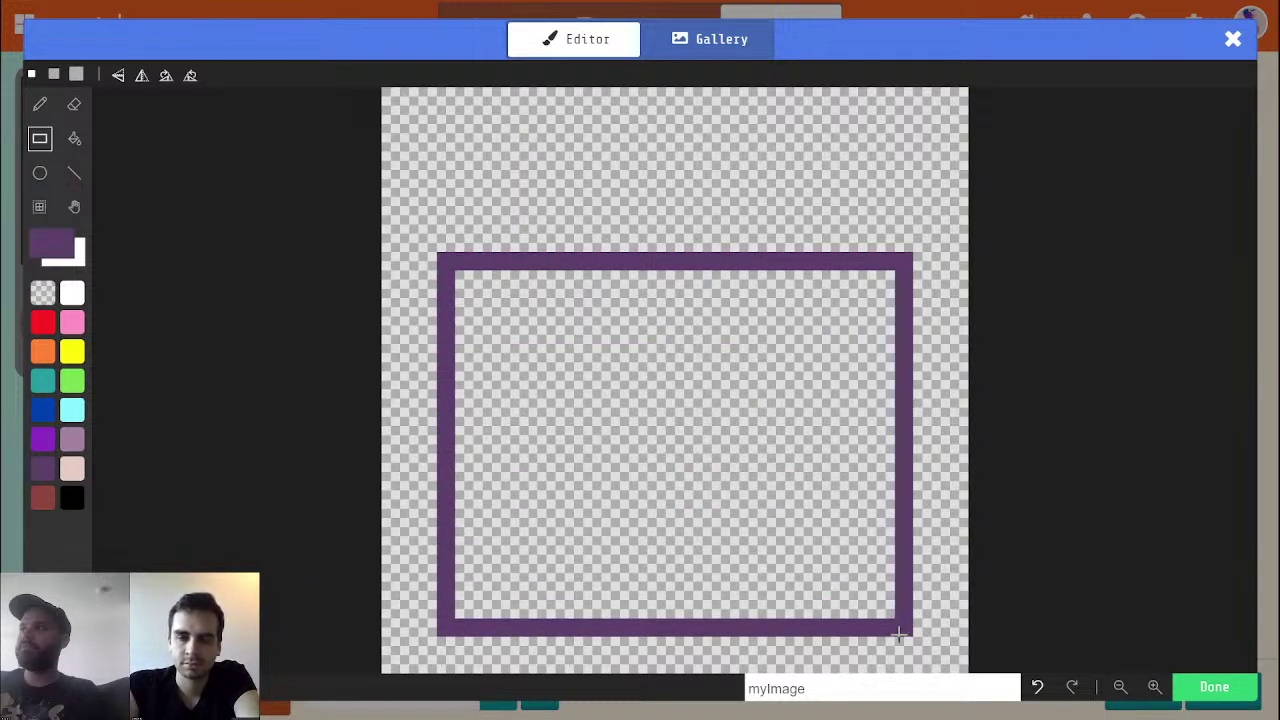
drag(868, 642, 808, 672)
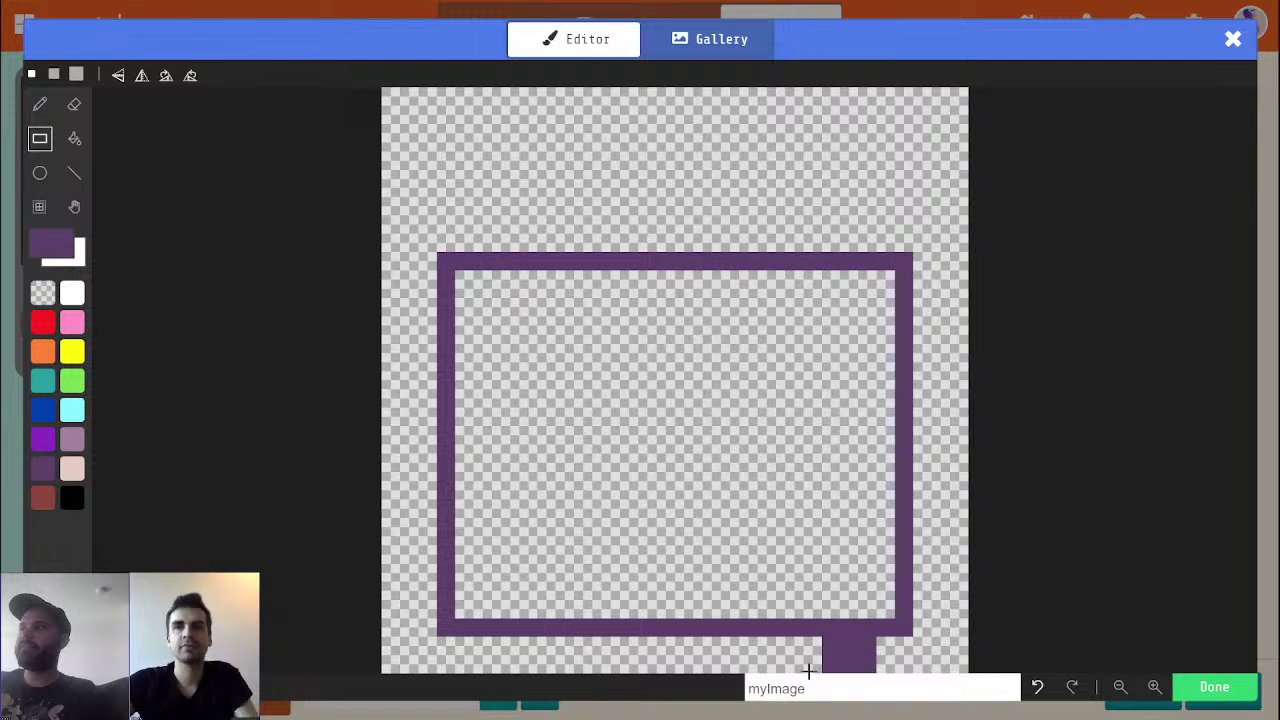
drag(478, 651, 518, 668)
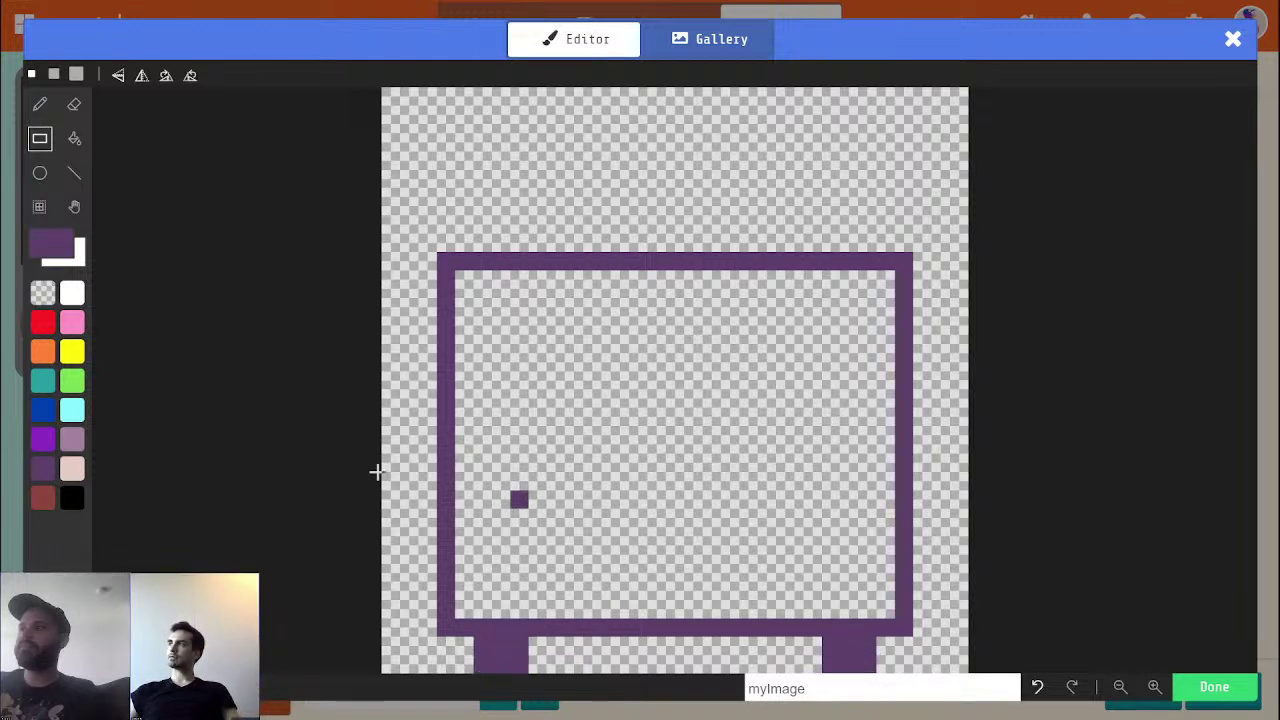
Redraw the TV frame in brown as a border two pixels thick
click(44, 496)
drag(445, 261, 666, 298)
drag(757, 330, 455, 277)
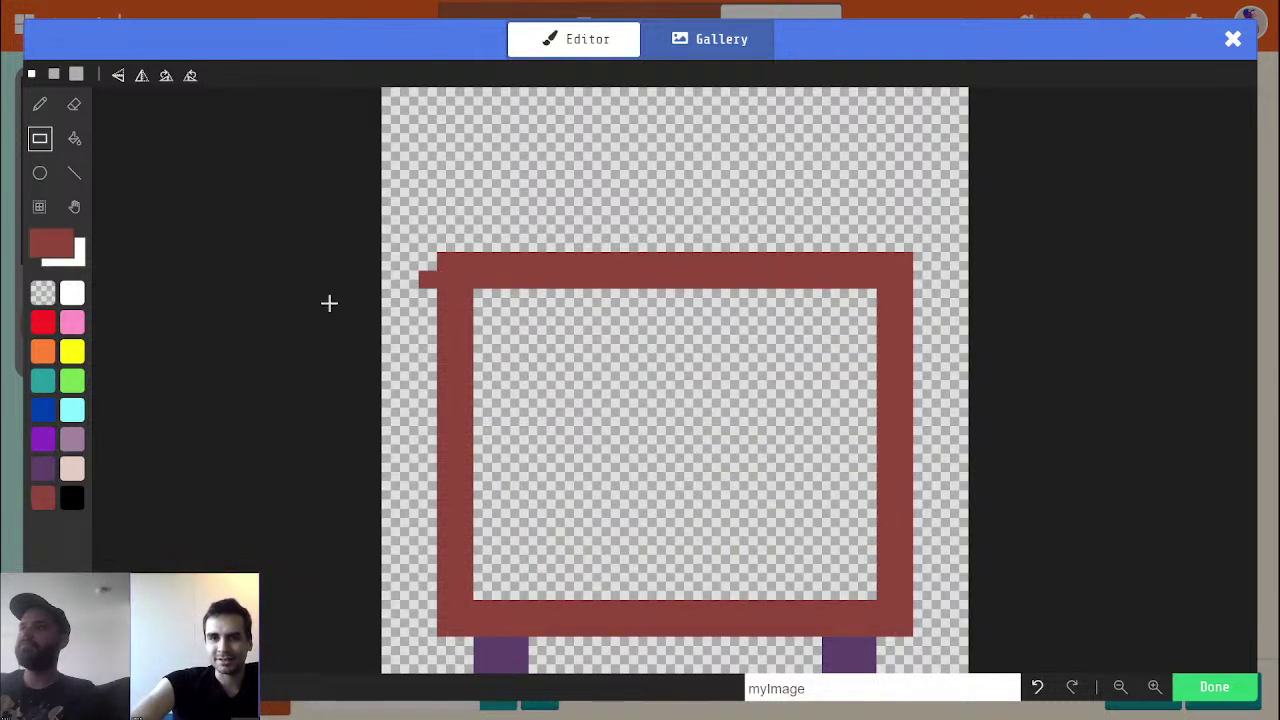
Fill the TV screen area inside the brown frame with light cyan
click(72, 411)
mouse_move(480, 296)
mouse_down()
mouse_move(743, 477)
mouse_move(863, 591)
mouse_move(783, 517)
mouse_move(486, 314)
mouse_up()
drag(498, 571, 486, 329)
click(74, 138)
click(522, 444)
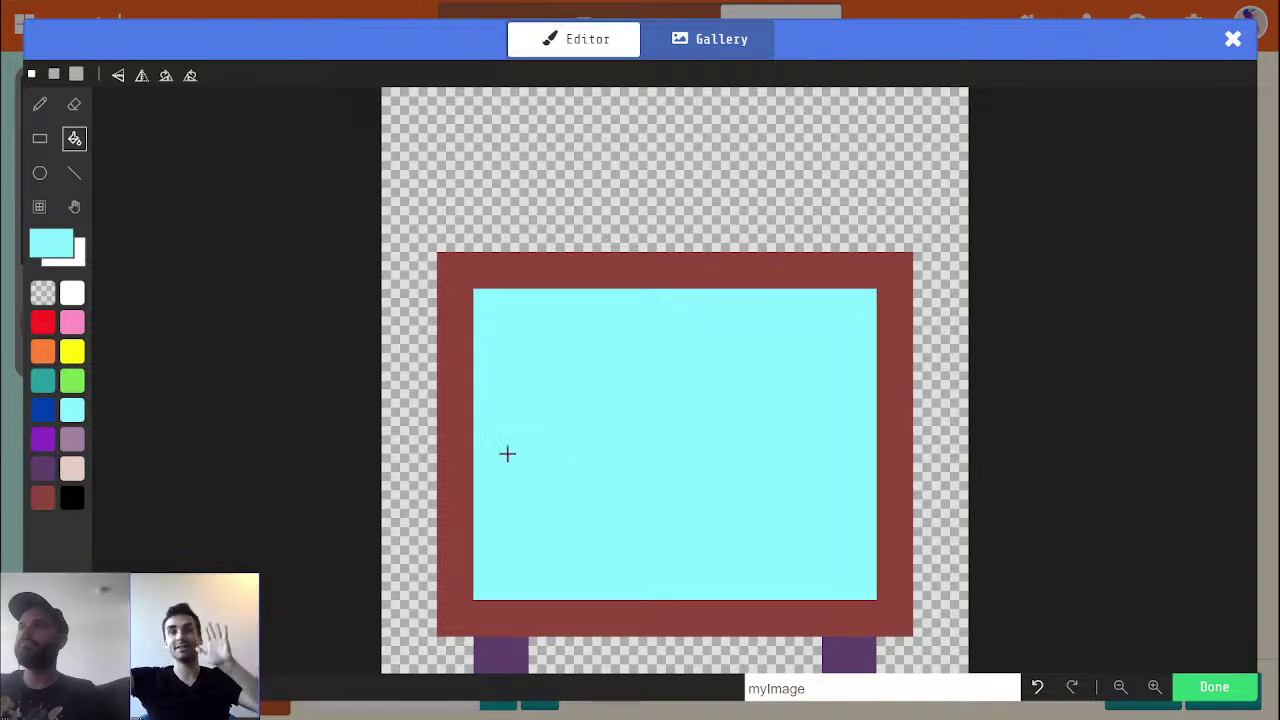
Notch the four corners of the cyan screen with two brown pixels each, stacked vertically
click(43, 293)
click(40, 104)
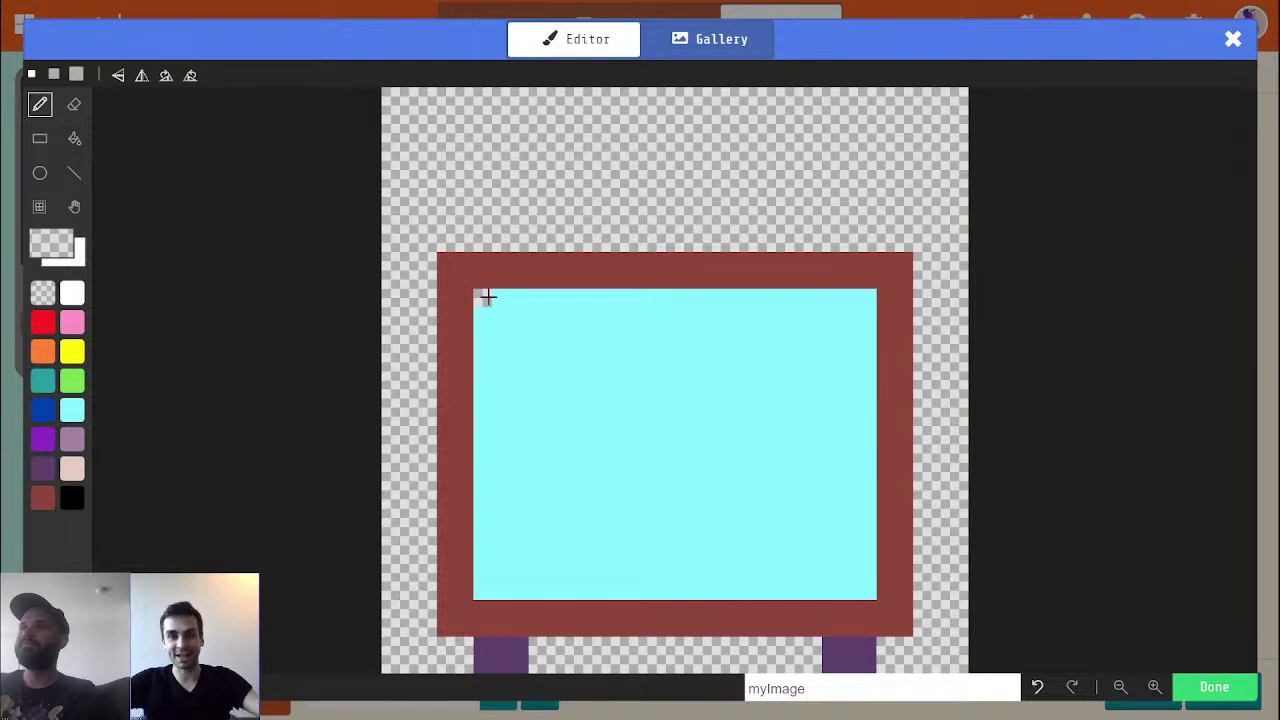
alt+click(474, 266)
click(482, 298)
click(866, 298)
click(866, 316)
click(482, 316)
click(485, 590)
click(482, 573)
click(482, 555)
click(866, 590)
click(867, 573)
alt+click(500, 522)
click(484, 556)
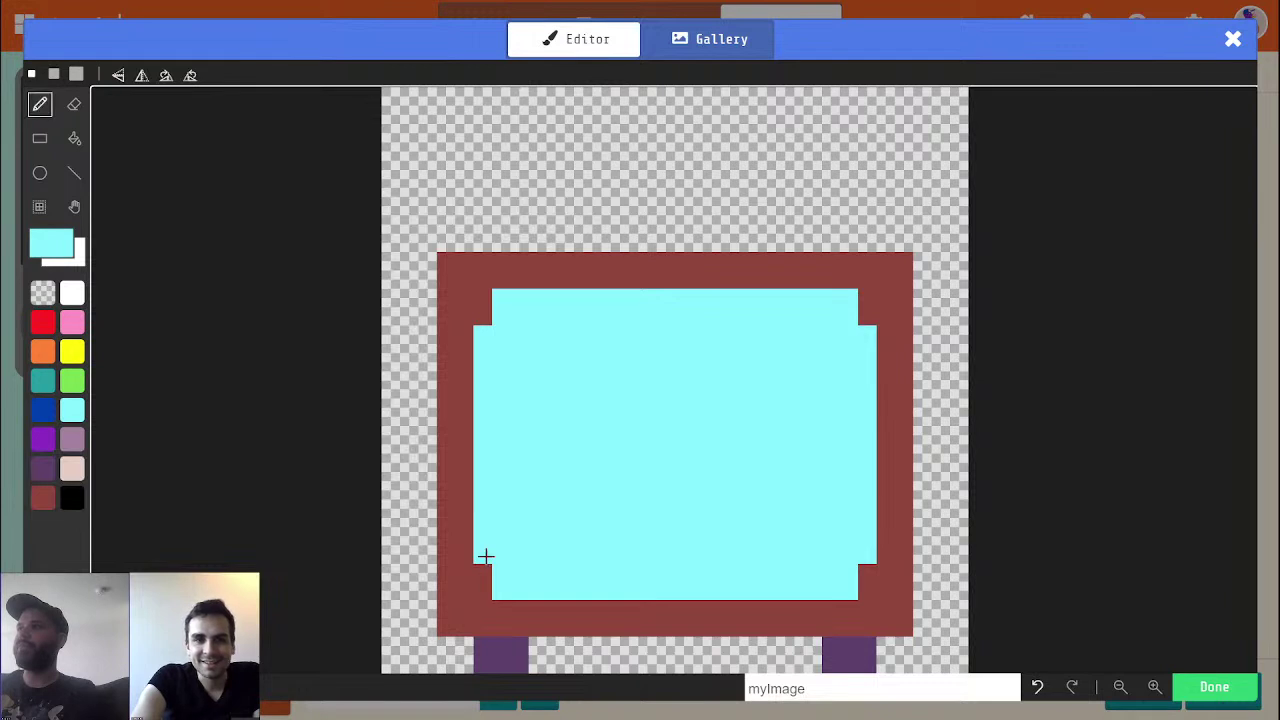
Extend the bottom of the brown TV body by one pixel row and clear the stray brown pixels around the feet
key(alt)
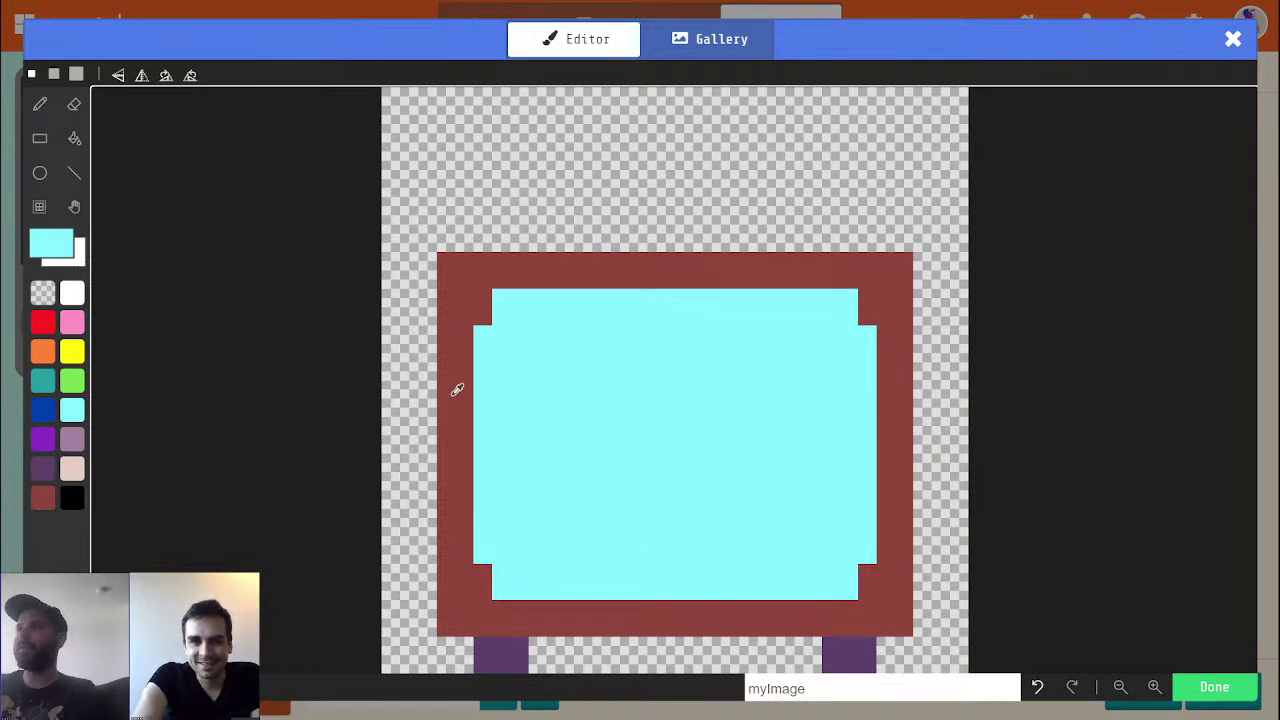
alt+click(392, 460)
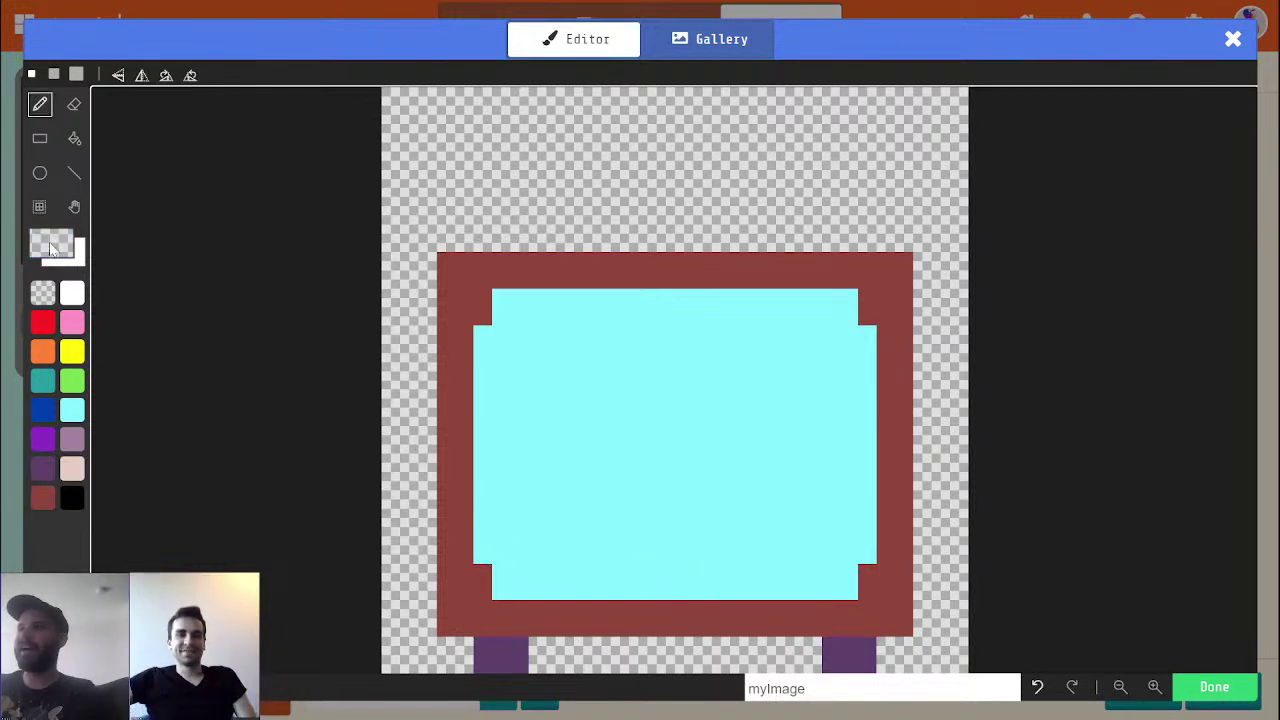
key(alt)
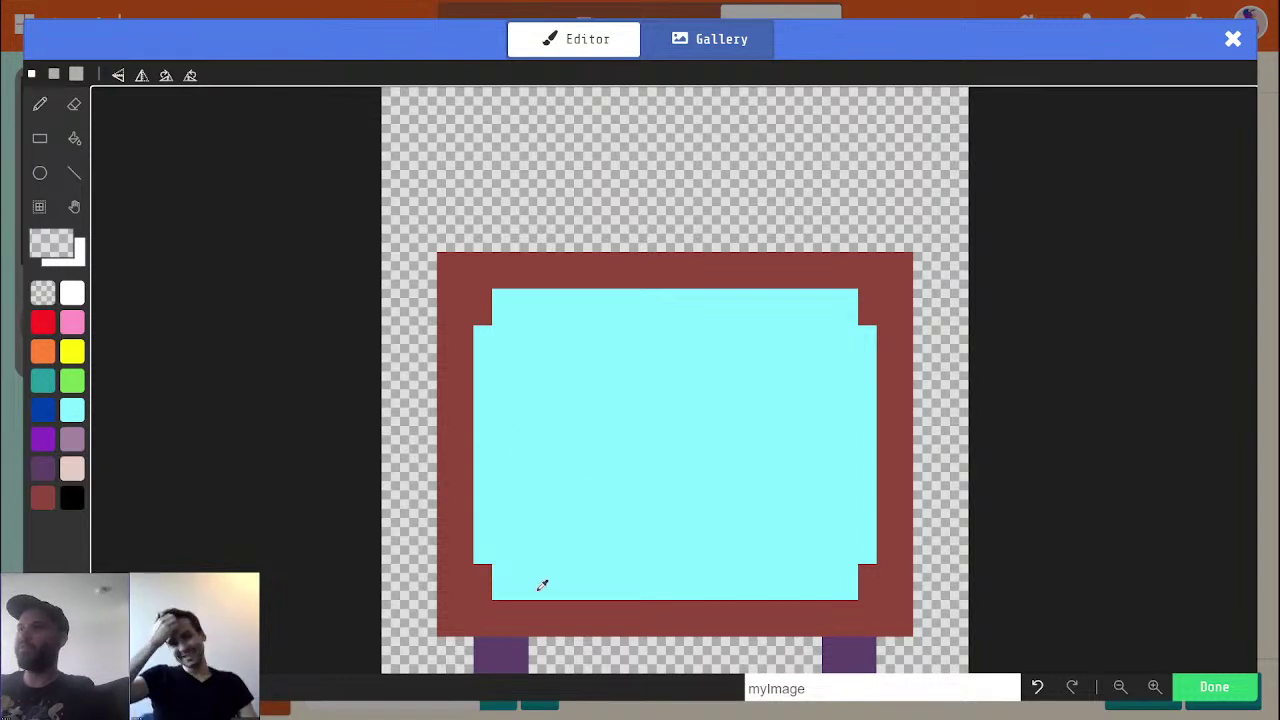
alt+click(508, 609)
mouse_move(443, 643)
mouse_down()
mouse_move(797, 657)
mouse_move(894, 646)
mouse_move(732, 640)
mouse_up()
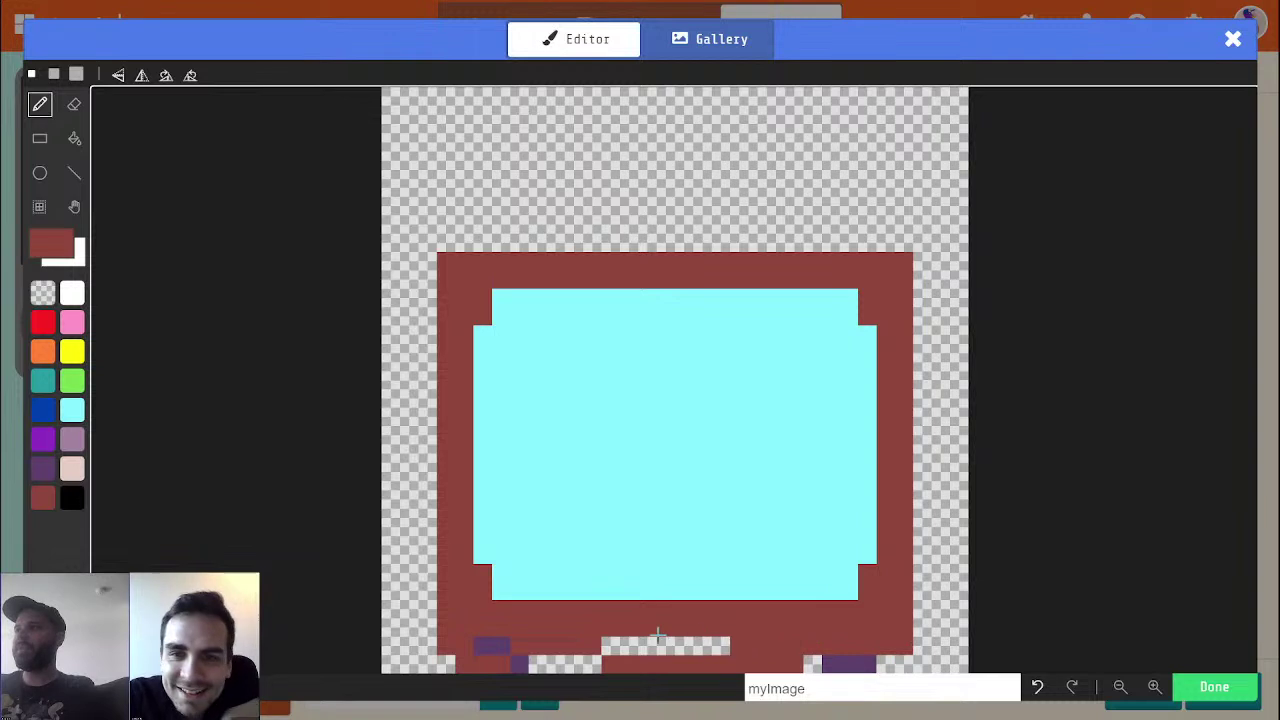
drag(620, 648, 688, 632)
drag(462, 637, 495, 648)
alt+click(515, 660)
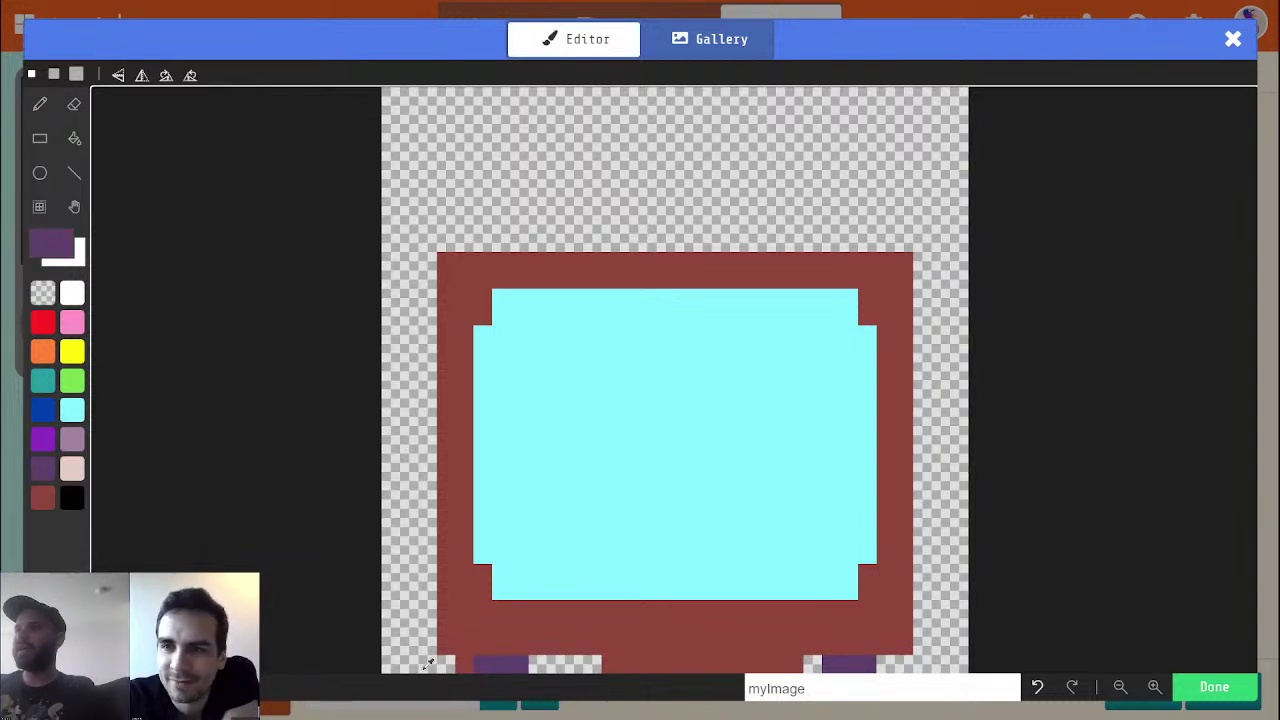
key(0)
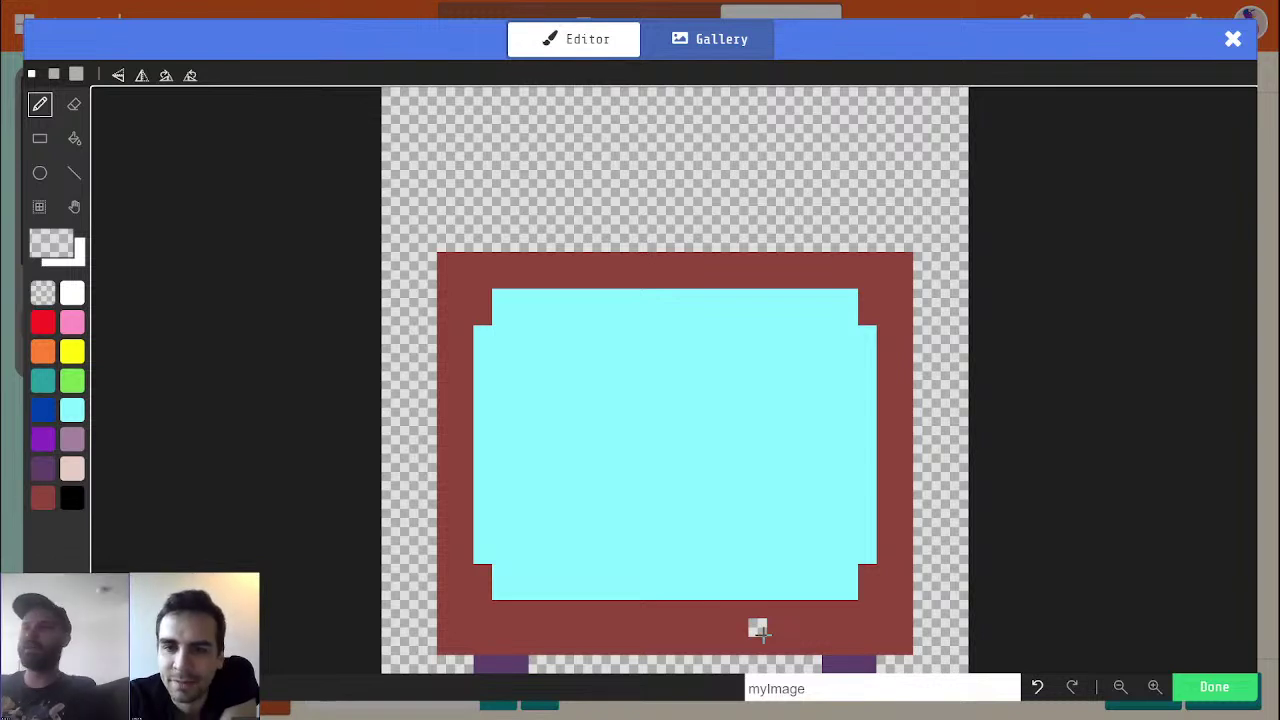
Add two single-pixel red buttons, one pixel apart, at the lower-right corner of the TV frame
click(41, 326)
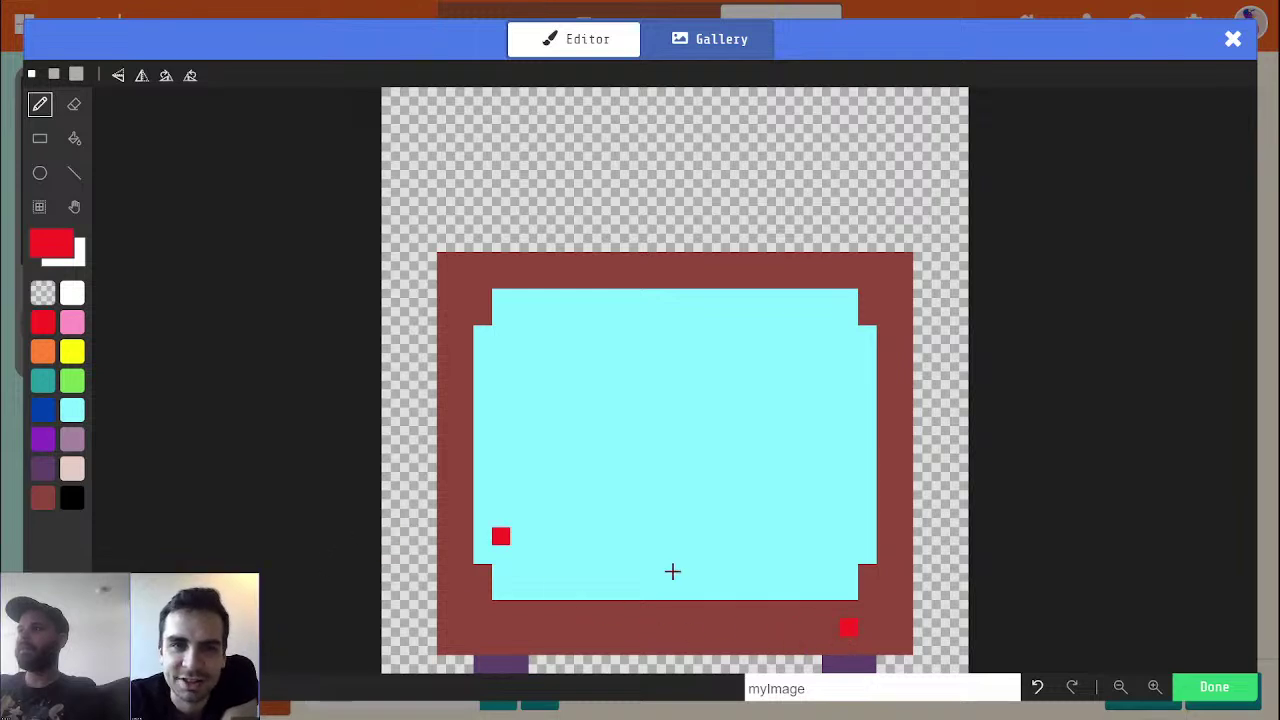
click(867, 627)
alt+click(857, 625)
click(848, 628)
key(ctrl+z)
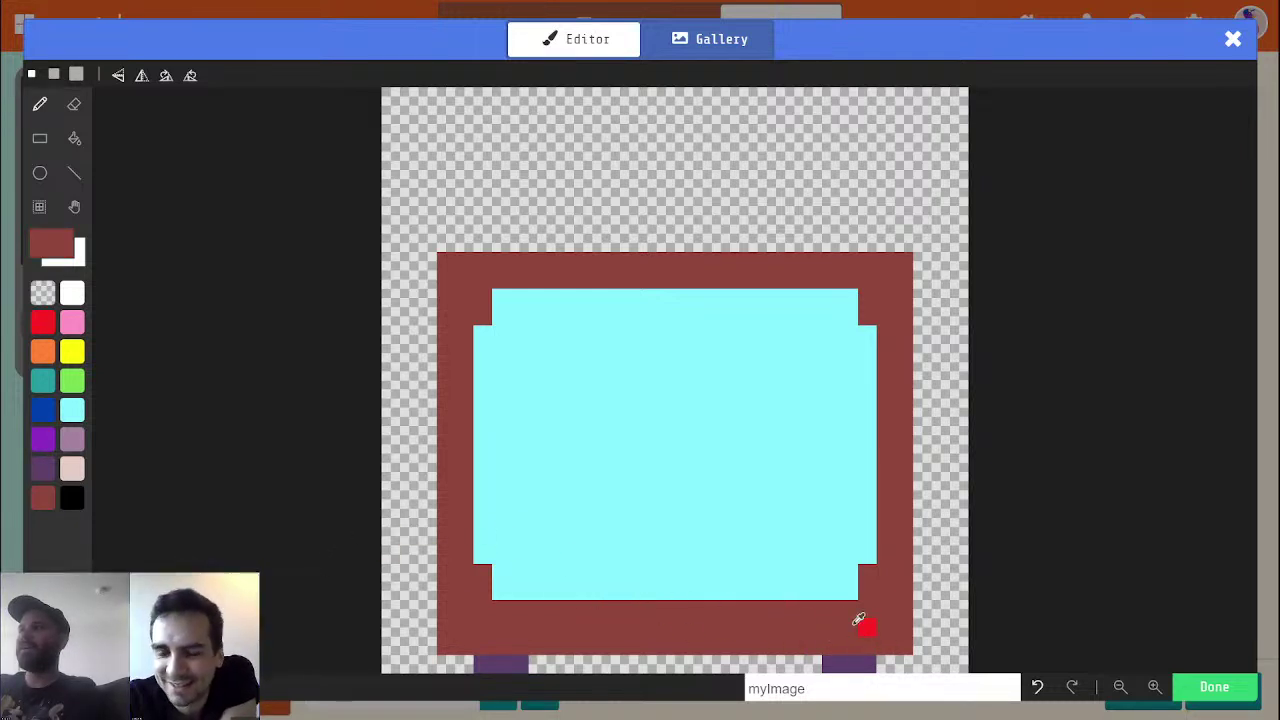
alt+click(866, 625)
click(837, 627)
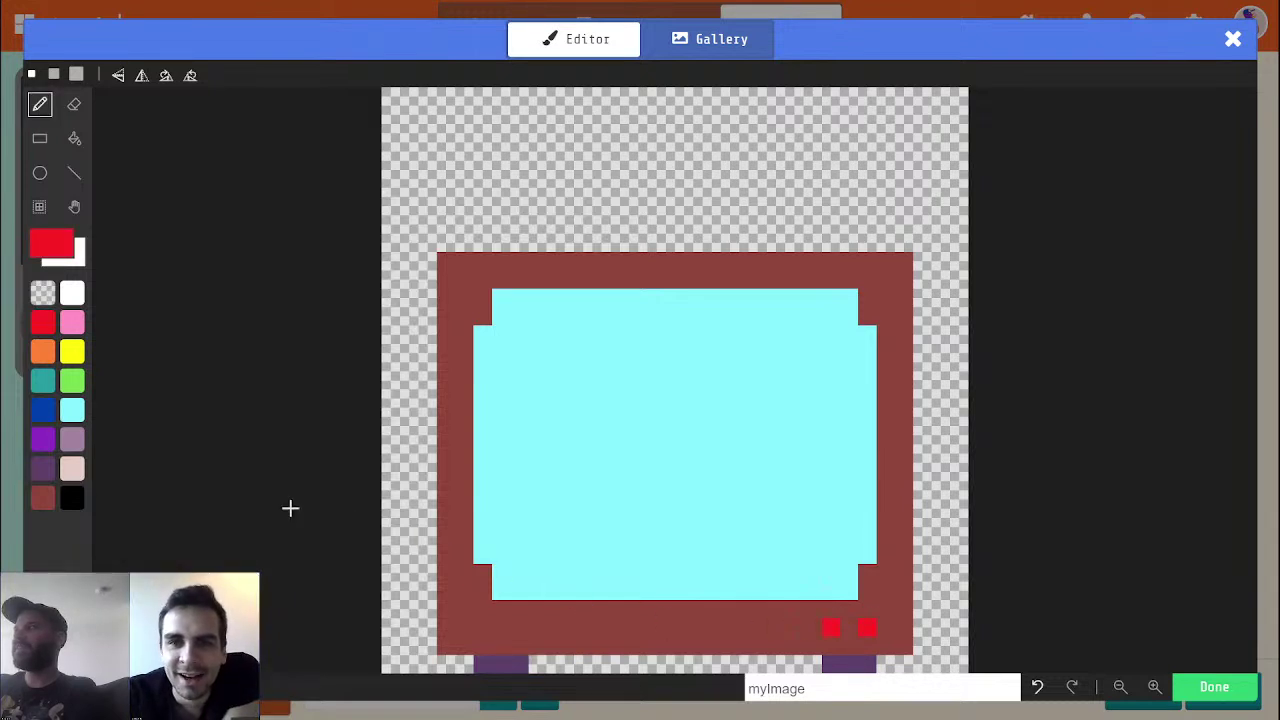
Draw a stepped mauve antenna base, three rows high, centred on top of the TV
click(72, 441)
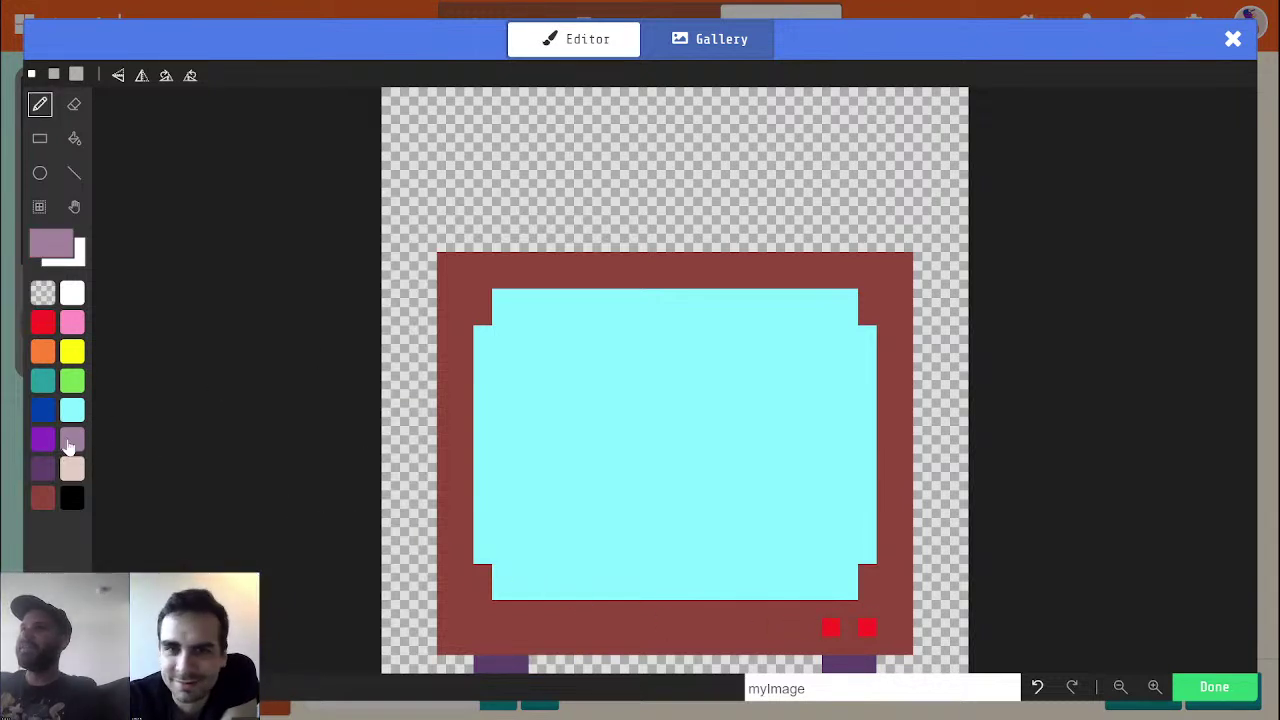
click(619, 242)
drag(663, 242, 768, 243)
key(e)
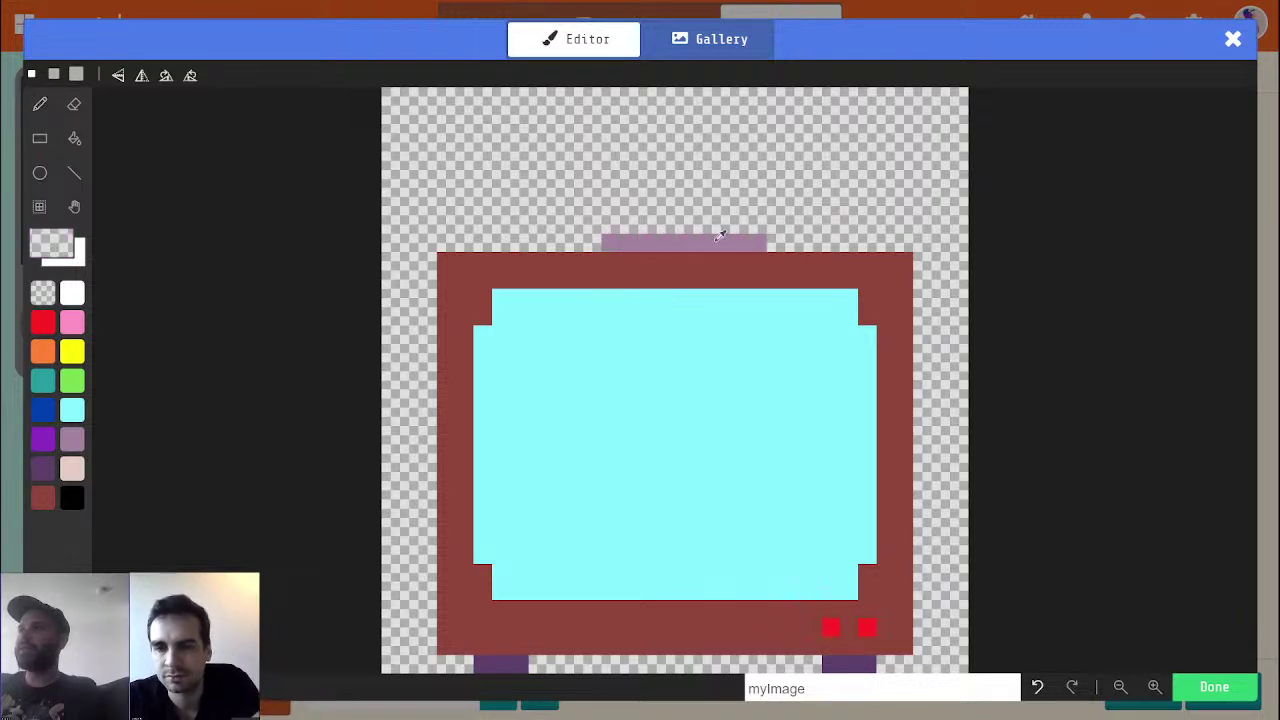
key(p)
mouse_move(626, 222)
mouse_down()
mouse_move(742, 224)
mouse_move(697, 207)
mouse_up()
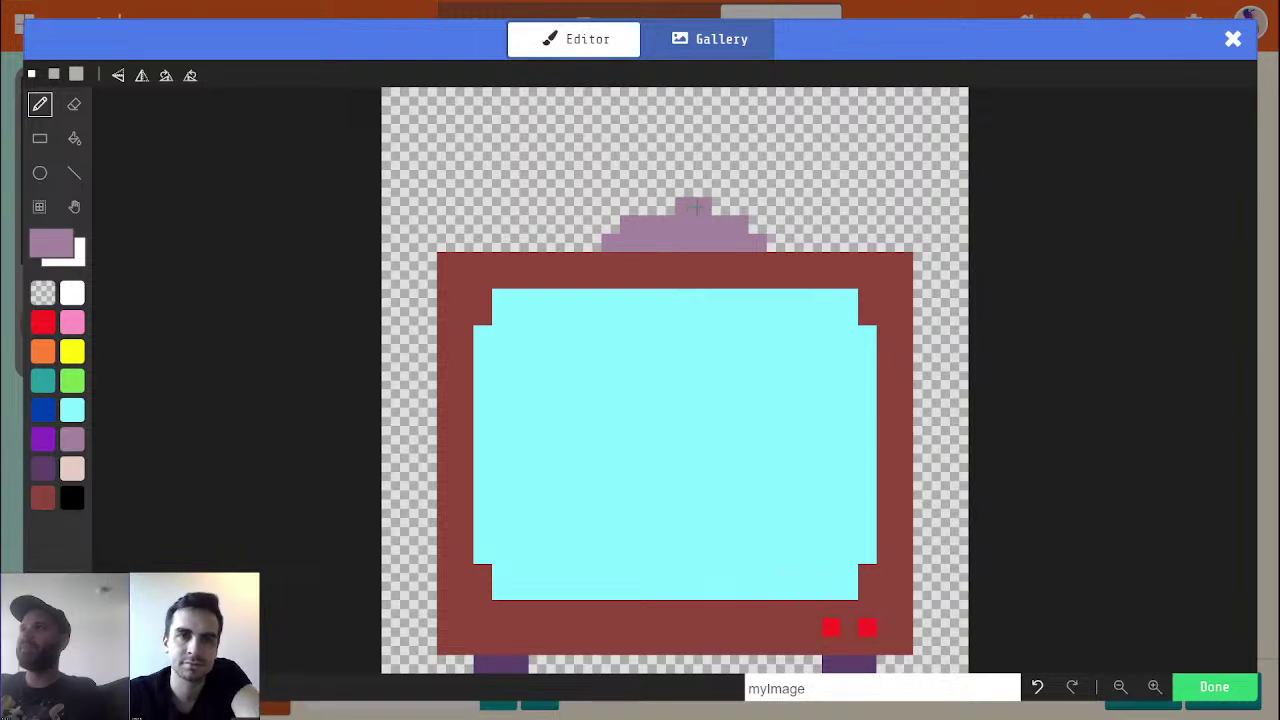
click(671, 208)
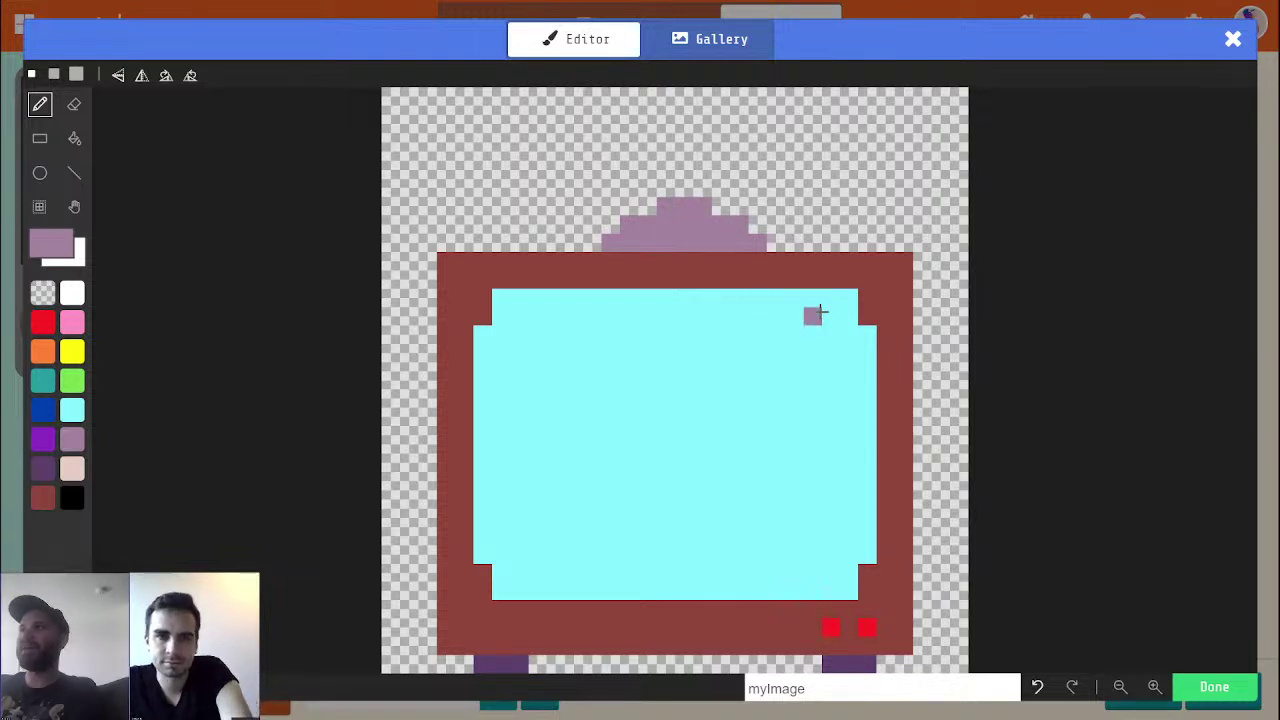
Round the TV body by erasing one pixel at each of its four outer corners
key(0)
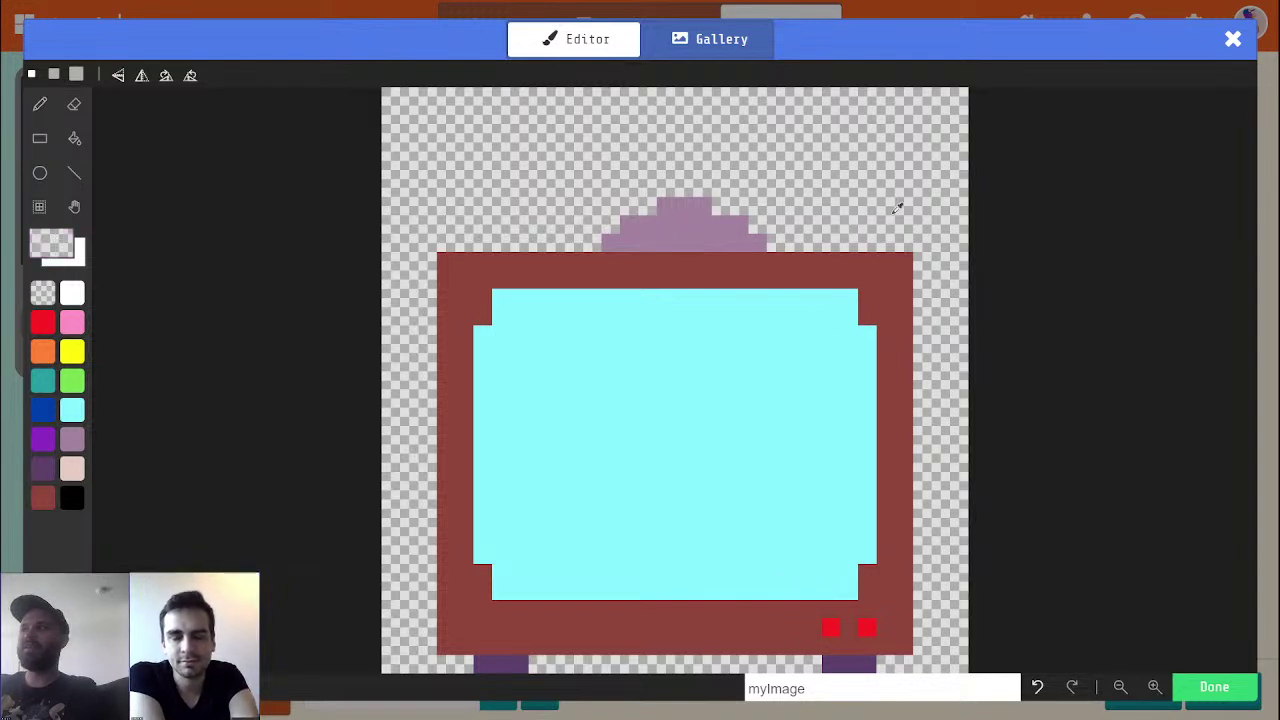
click(908, 260)
click(440, 263)
click(443, 647)
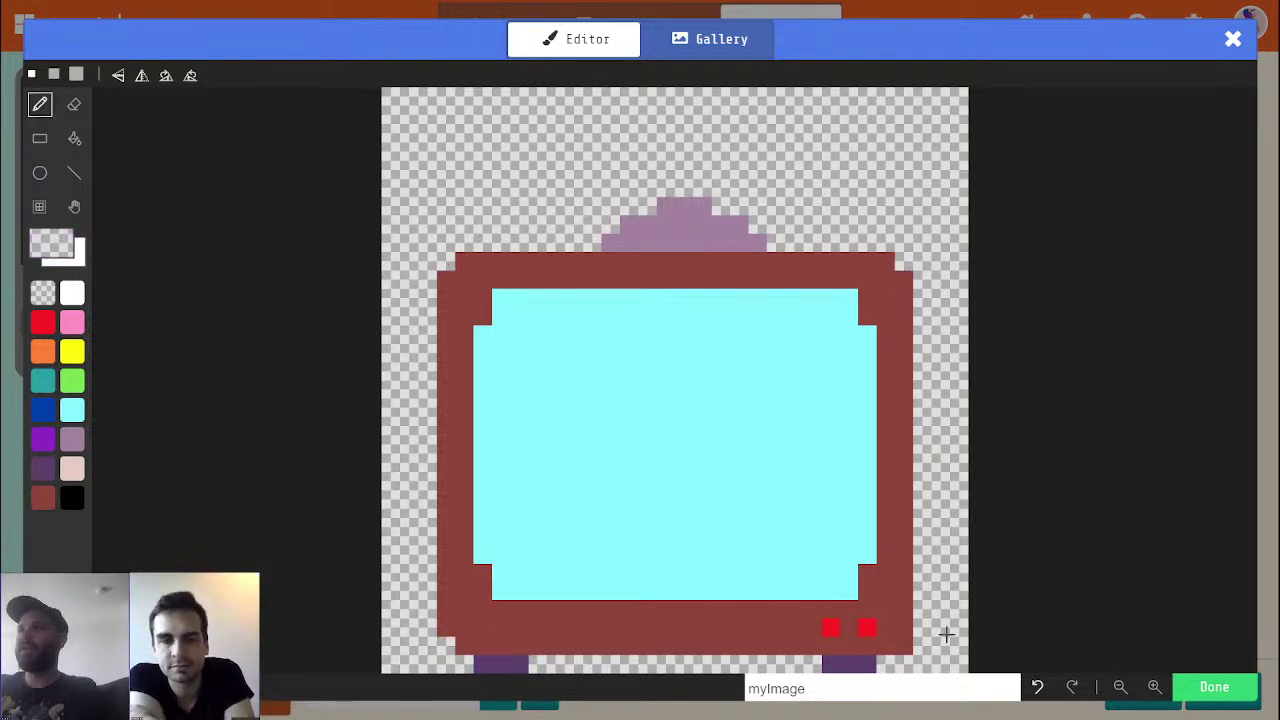
click(901, 645)
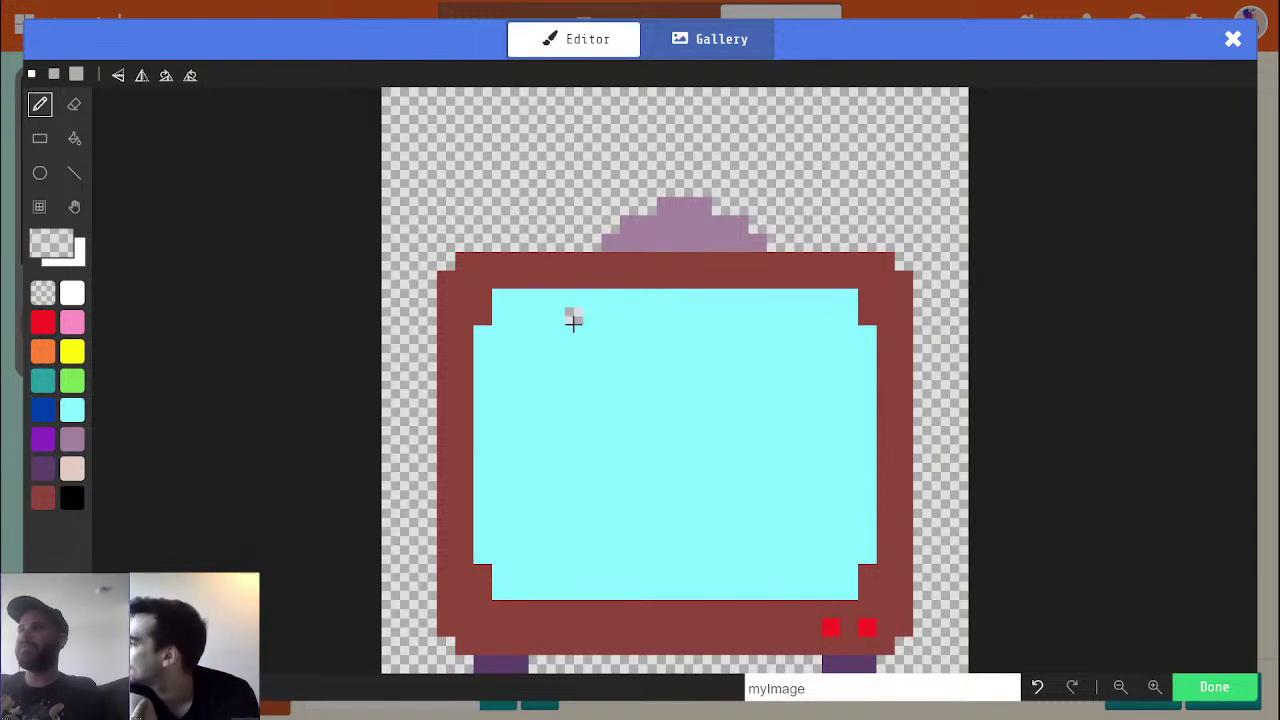
Recolour the antenna base dark purple and draw two mirrored diagonal antennas extending up and outward from it
click(42, 469)
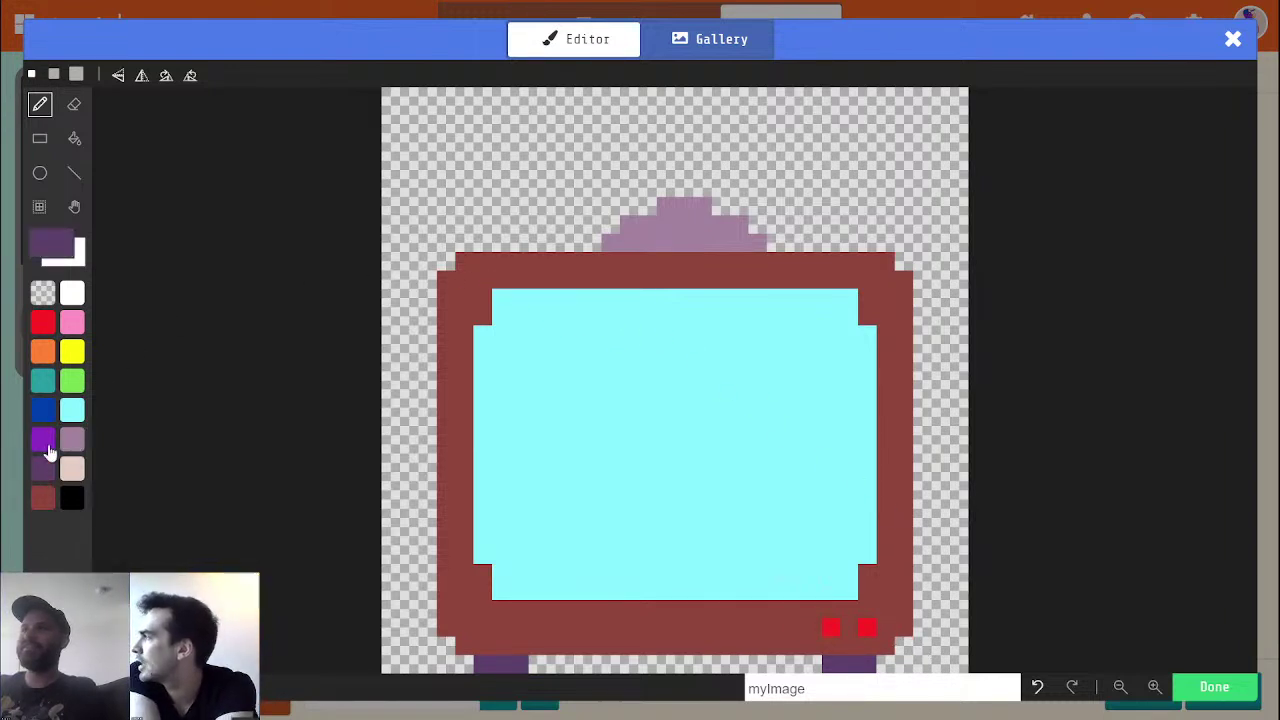
click(74, 138)
click(690, 226)
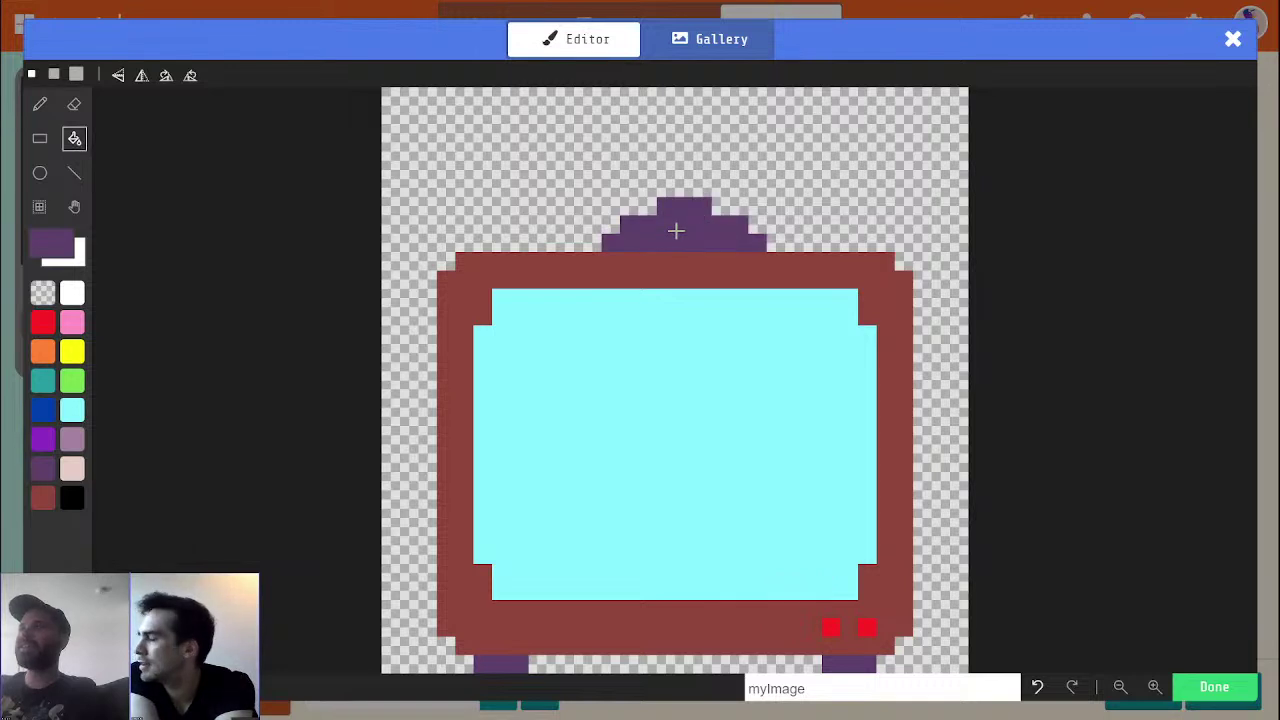
click(74, 173)
drag(757, 205, 867, 117)
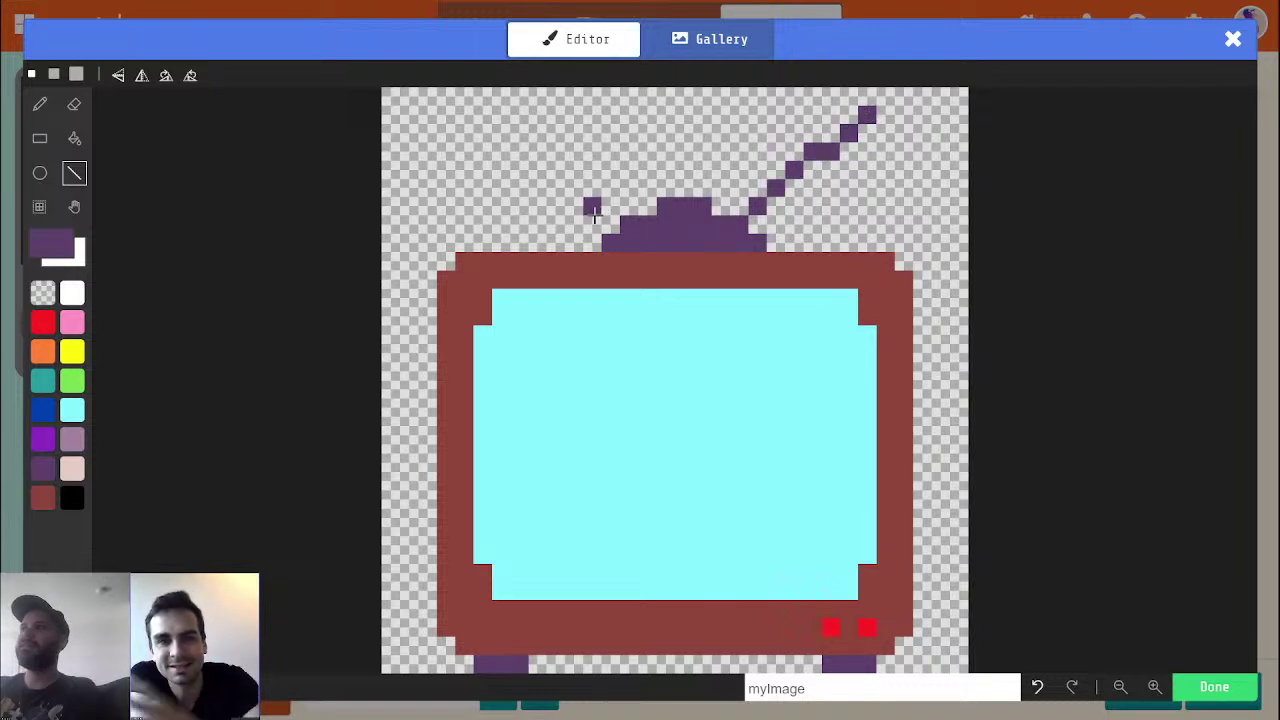
drag(610, 206, 494, 116)
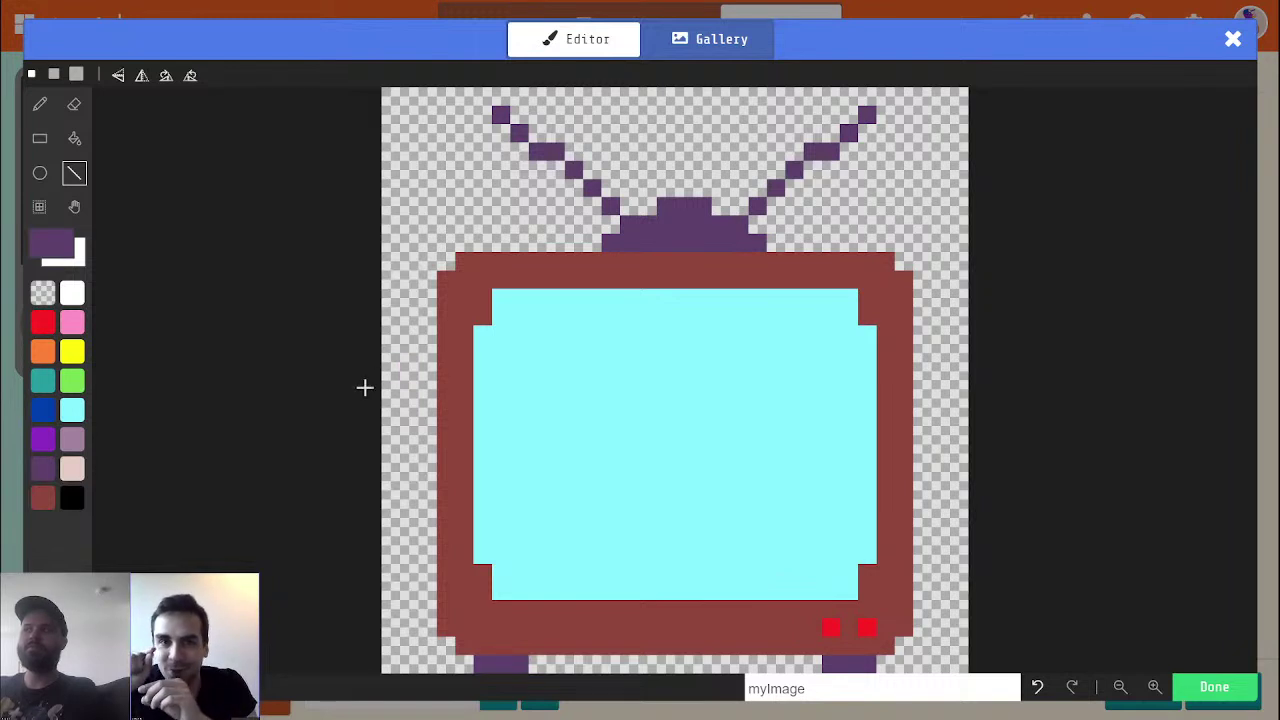
Fill the TV screen with teal
click(36, 385)
click(74, 138)
click(644, 388)
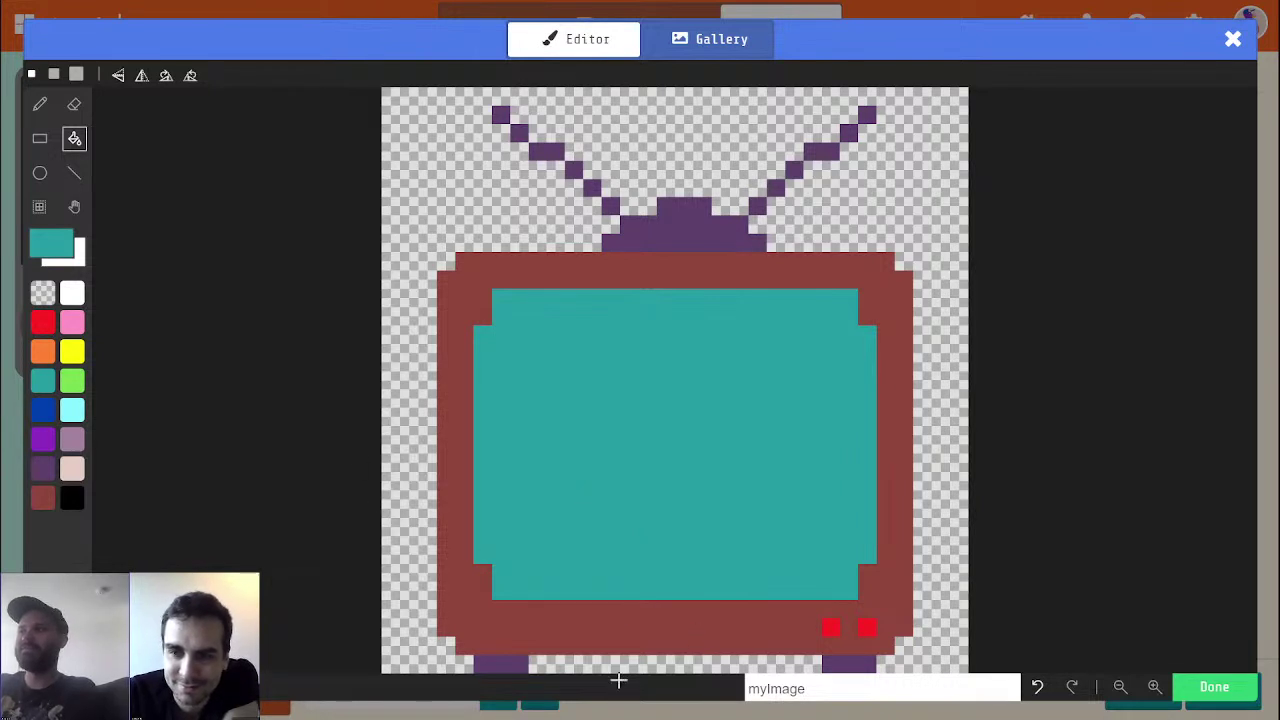
Widen both TV feet inward by one dark purple pixel
alt+click(505, 660)
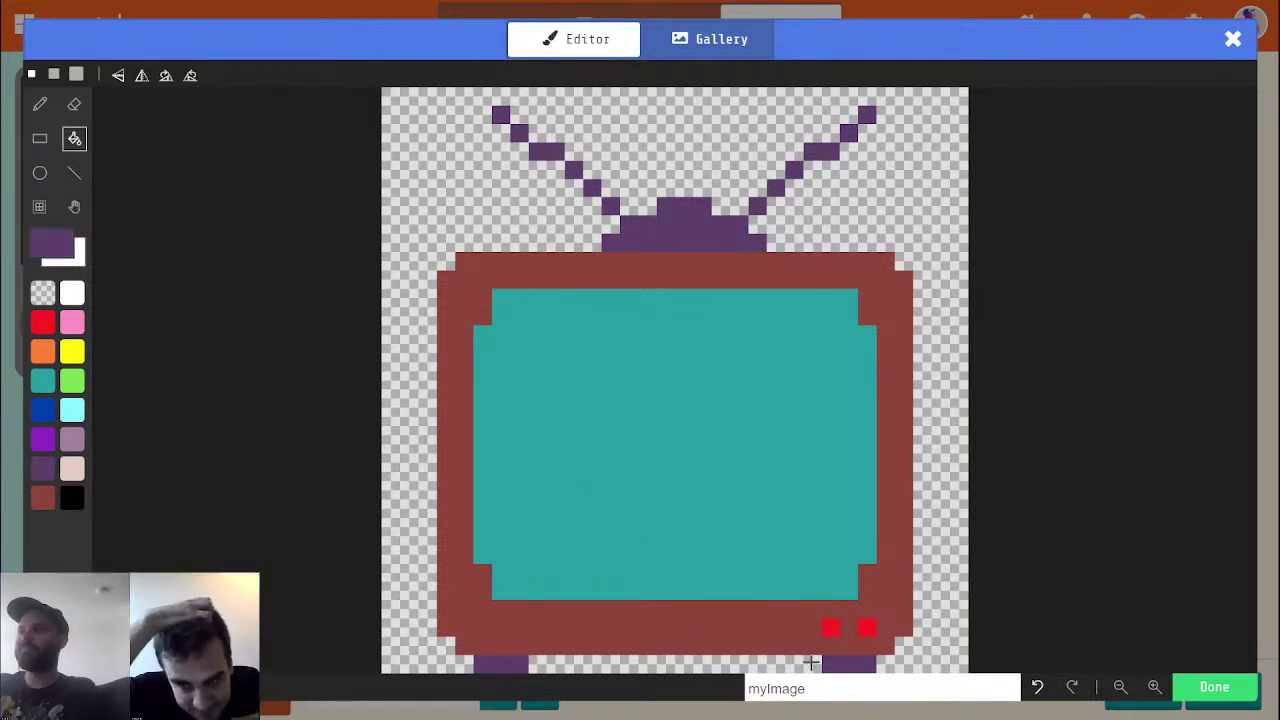
key(p)
click(813, 664)
click(537, 664)
click(867, 554)
key(ctrl+z)
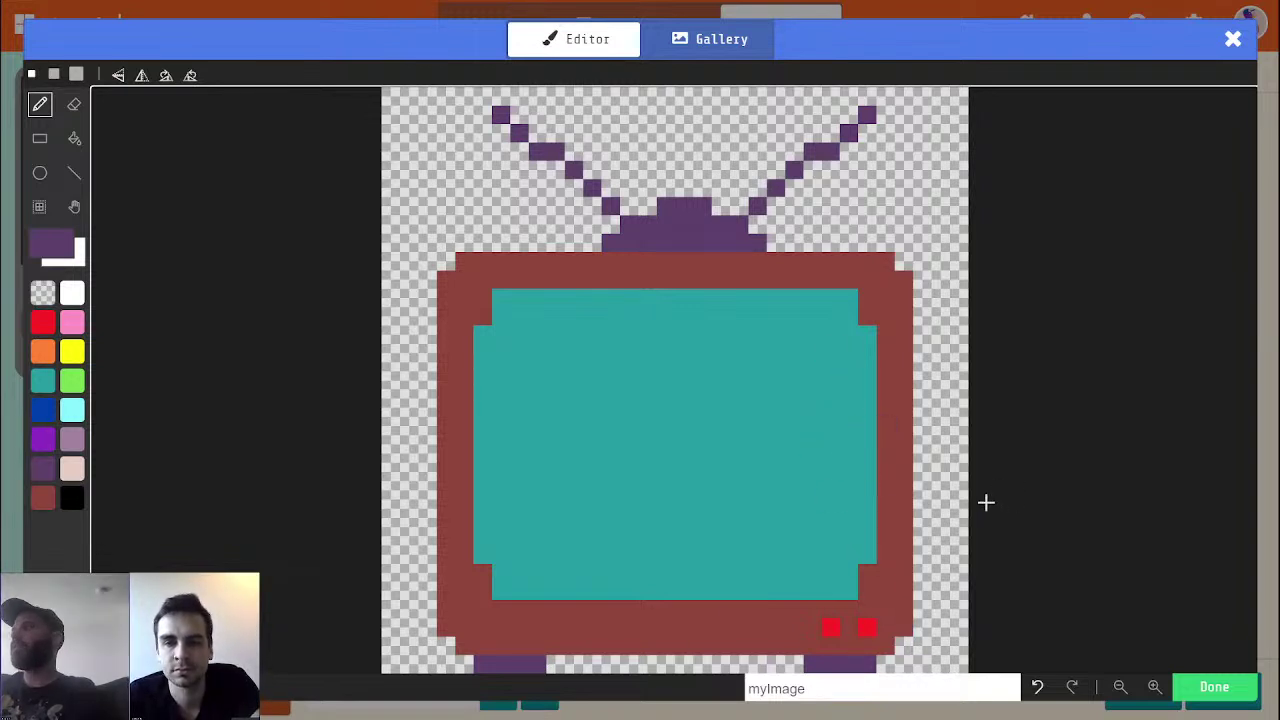
key(b)
alt+click(476, 588)
key(ctrl+z)
key(p)
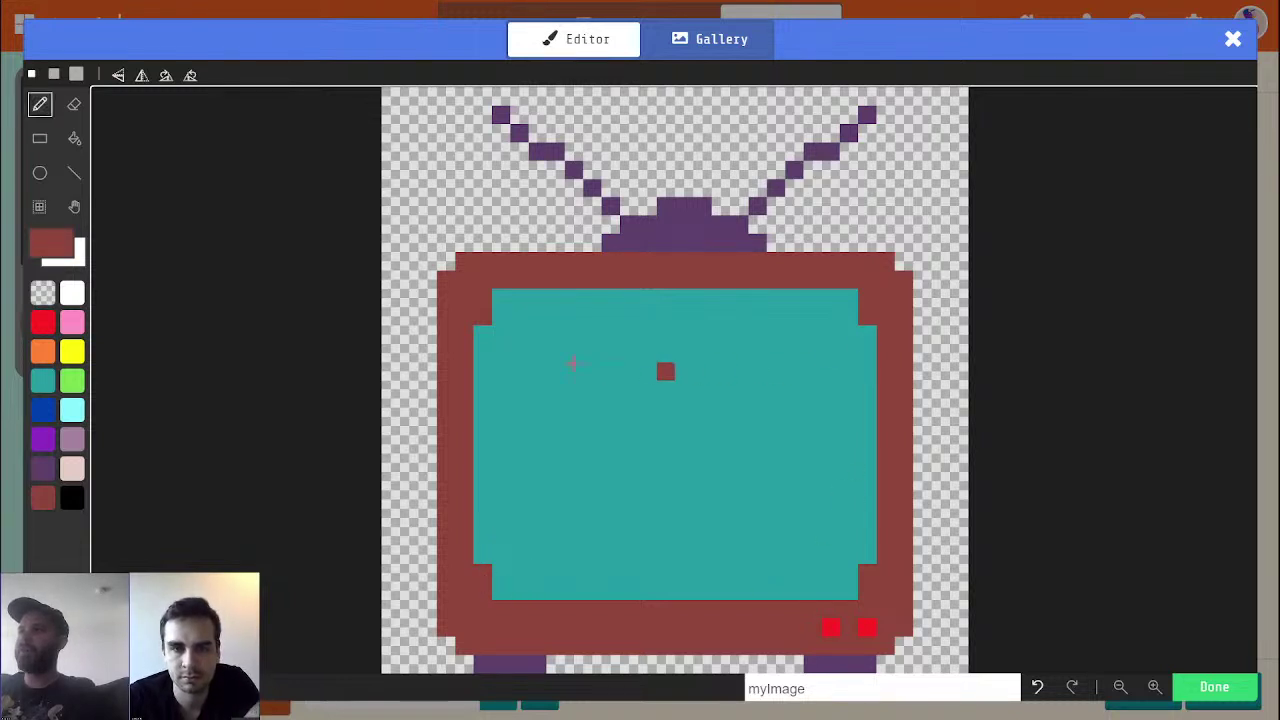
Outline the inside edge of the teal screen with a one-pixel dark purple border that follows the notched corners
click(42, 468)
mouse_move(494, 571)
mouse_down()
mouse_move(497, 591)
mouse_move(478, 548)
mouse_move(500, 300)
mouse_up()
click(74, 173)
mouse_move(846, 297)
mouse_down()
mouse_move(880, 435)
mouse_move(868, 562)
mouse_up()
mouse_move(864, 384)
mouse_down()
mouse_move(872, 336)
mouse_move(846, 594)
mouse_move(850, 577)
mouse_up()
drag(505, 592, 849, 584)
drag(520, 298, 845, 322)
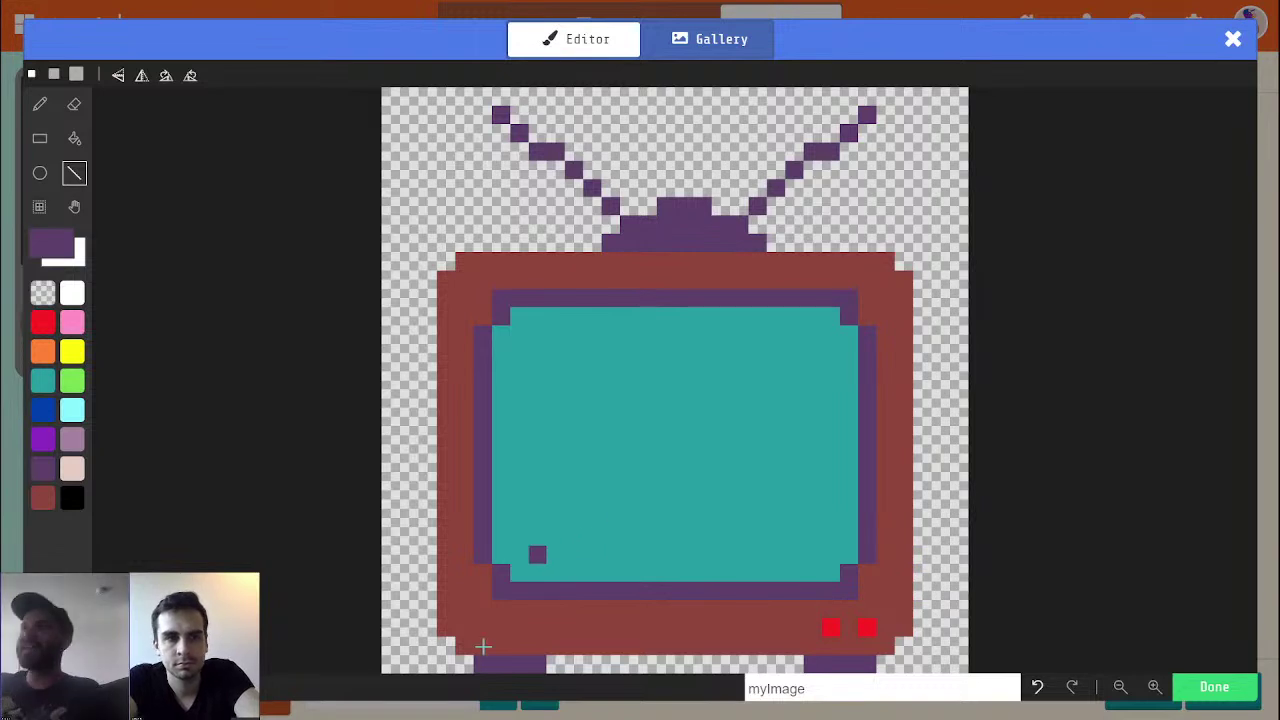
Add a two-pixel diagonal light cyan highlight in the upper-left corner of the teal screen
click(72, 296)
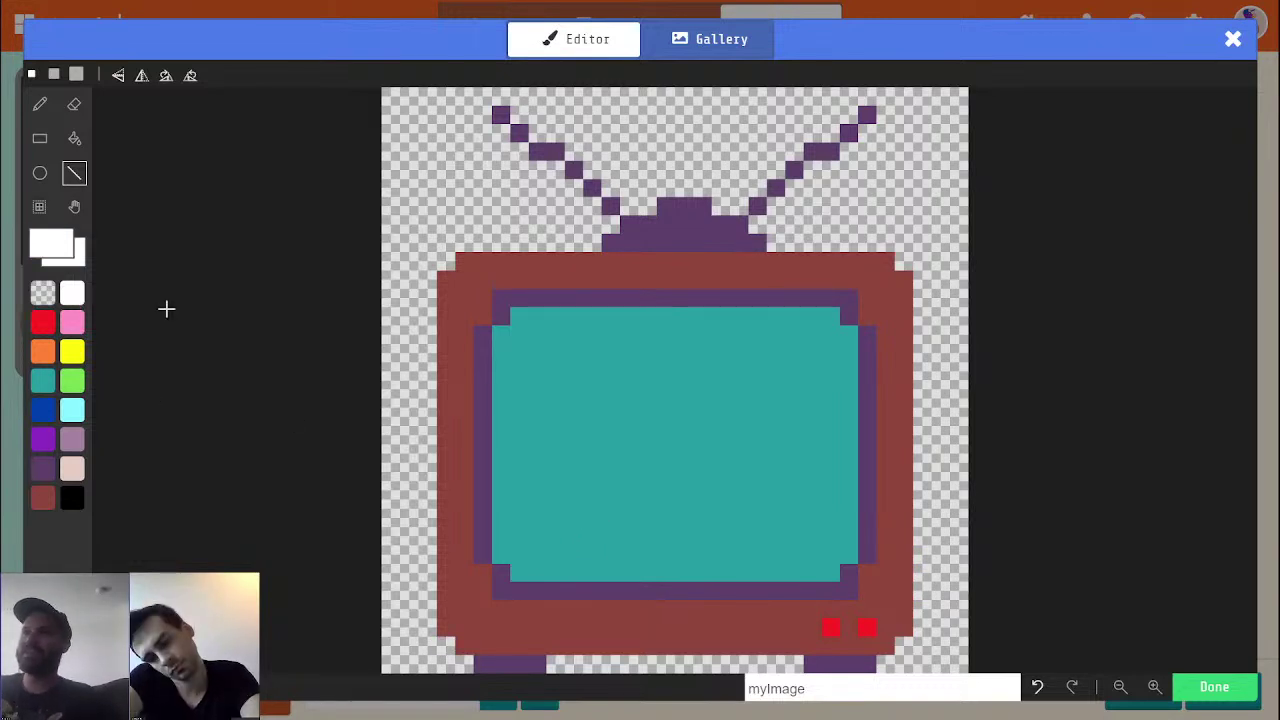
click(518, 351)
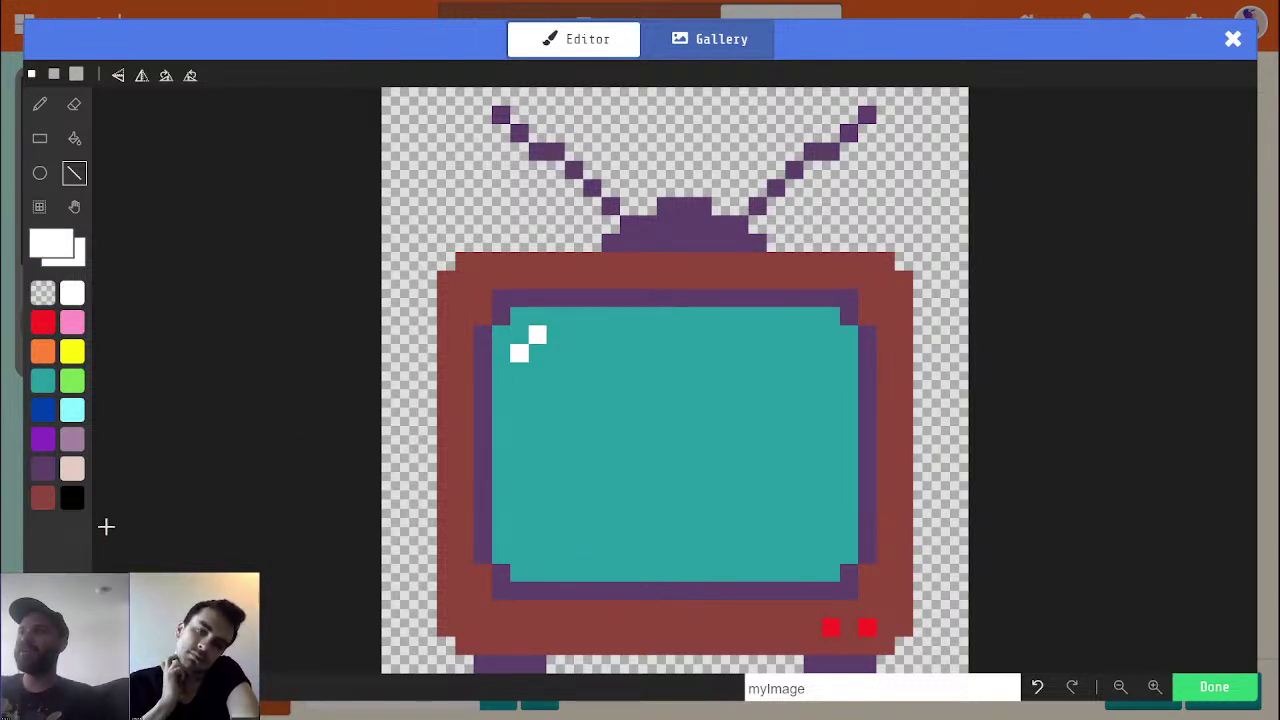
click(72, 410)
click(519, 351)
click(537, 336)
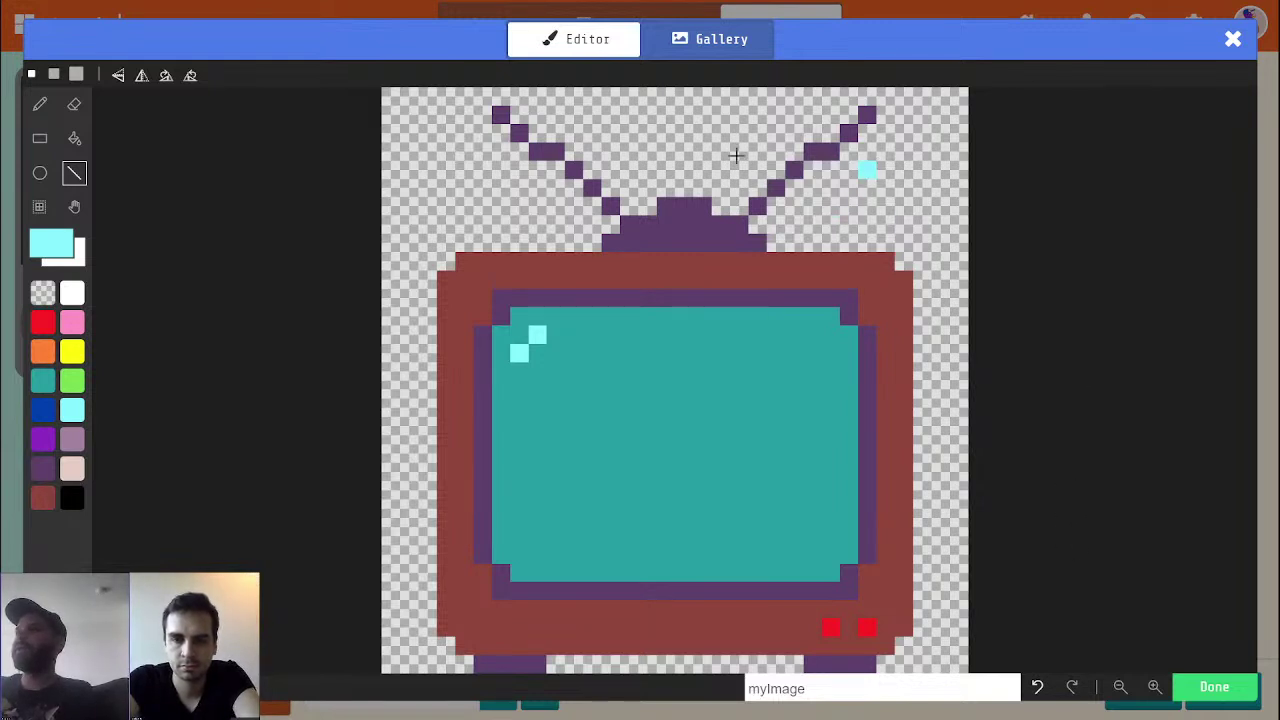
Shift the whole television drawing three pixels left and one pixel up on the canvas
key(ctrl+a)
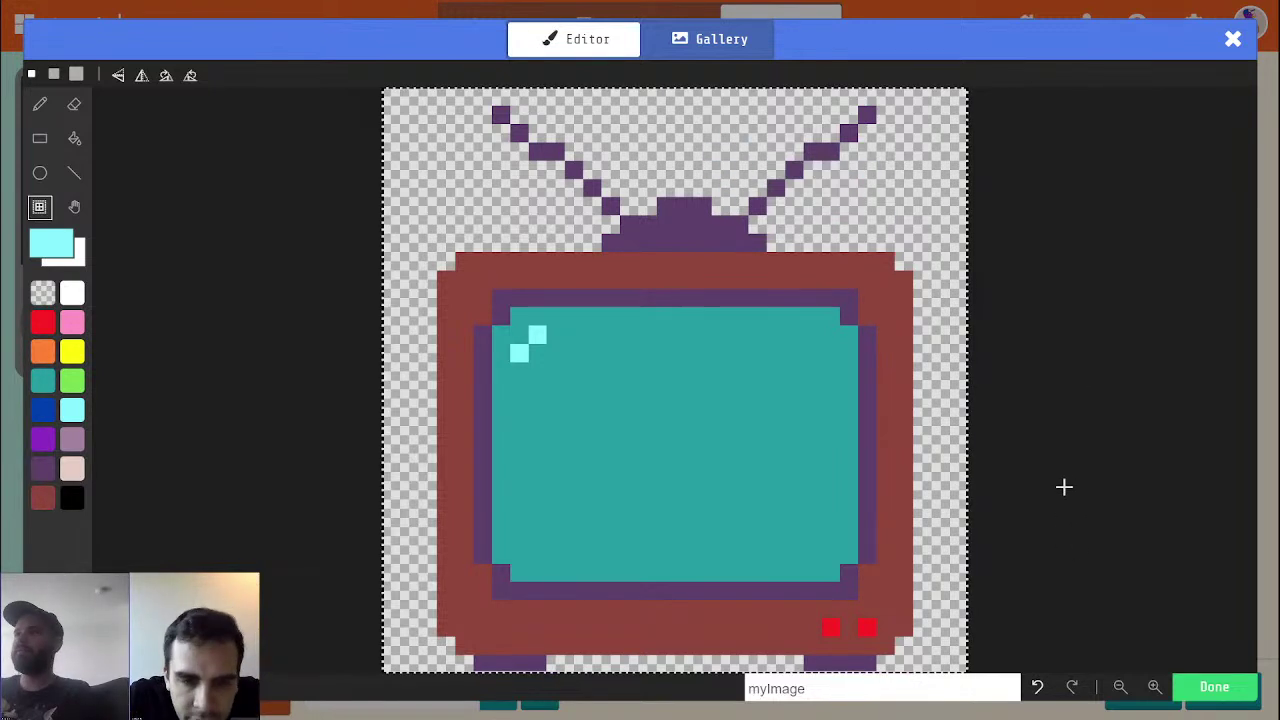
key(Left)
key(Left)
key(Left)
key(Up)
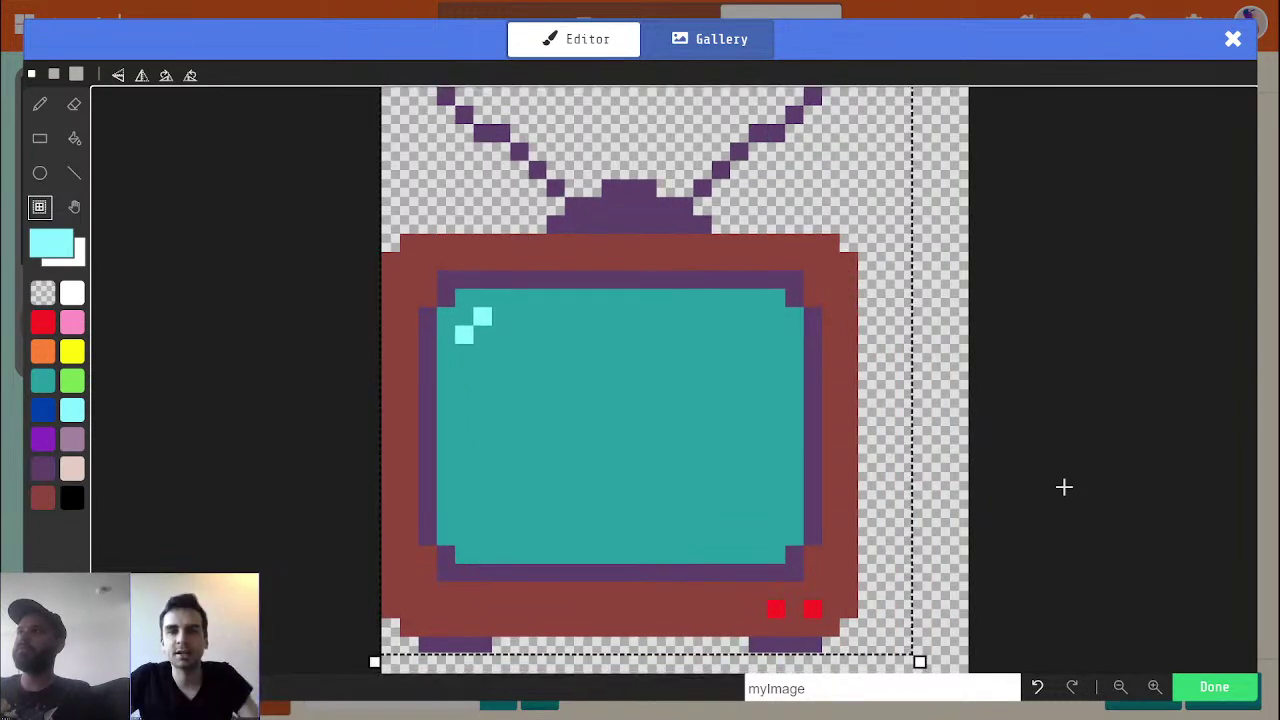
click(1064, 487)
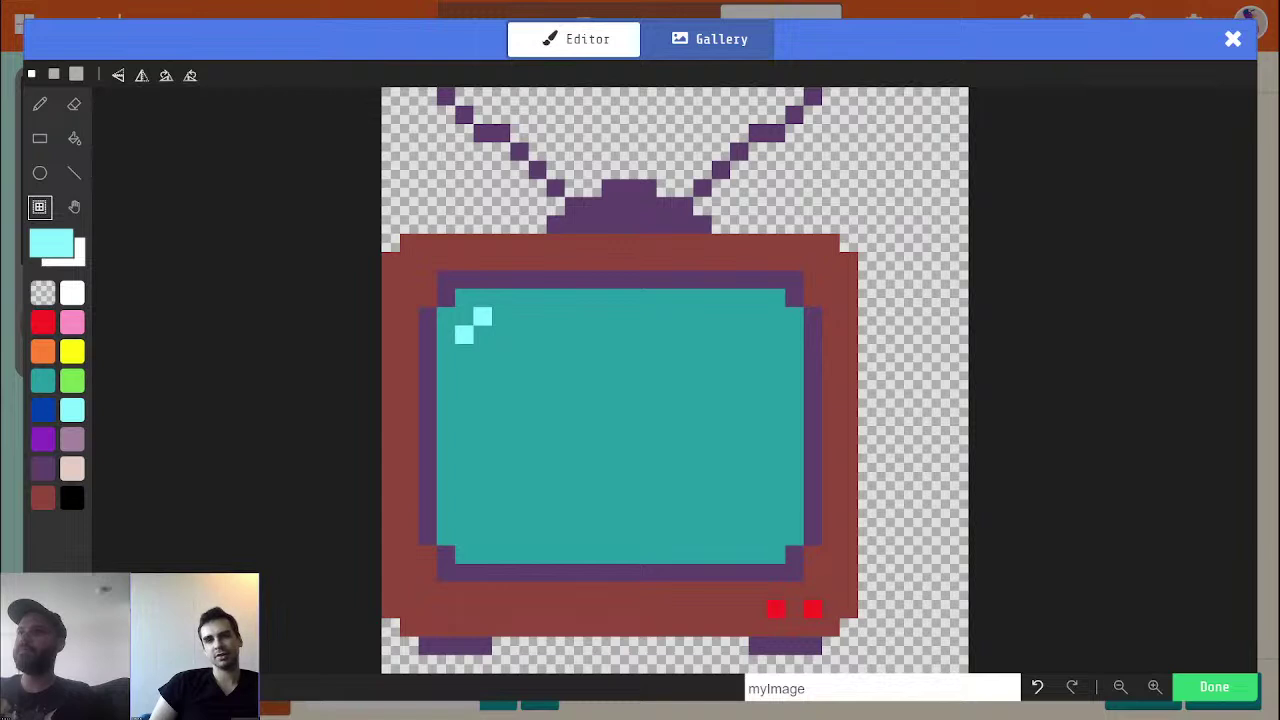
Trim the canvas to the edges of the television drawing and finish editing the image
click(72, 321)
click(72, 292)
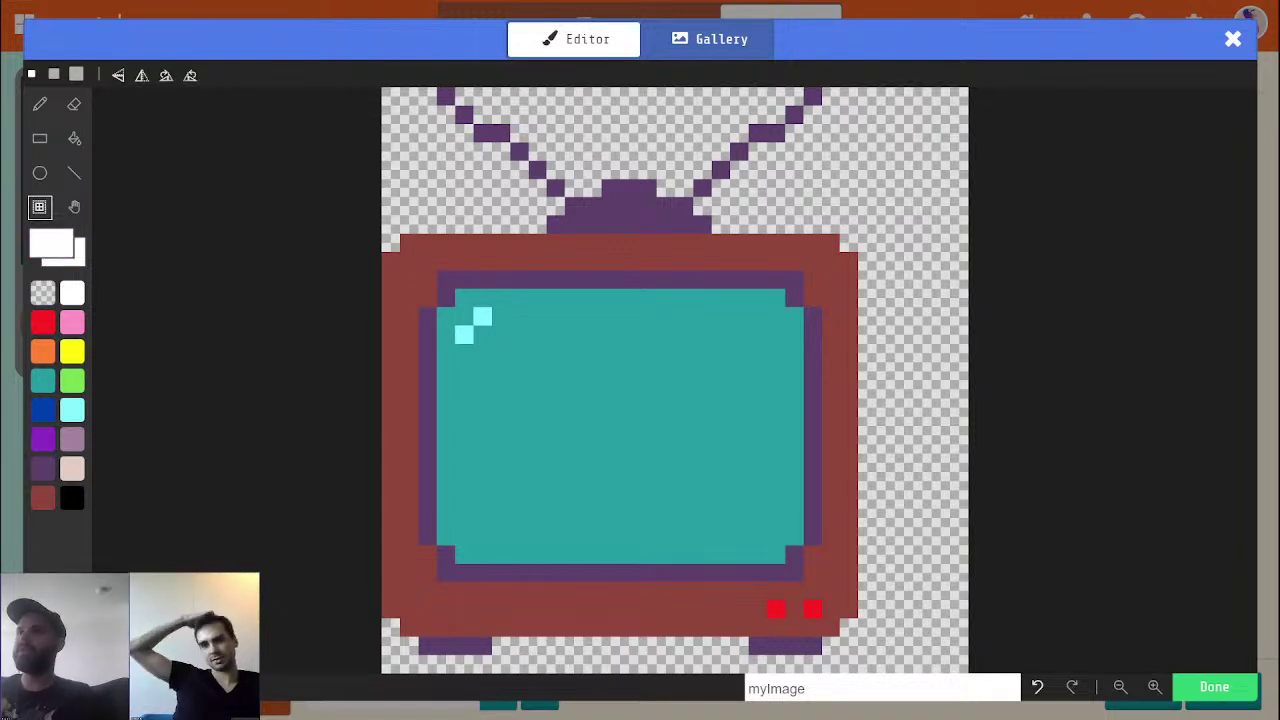
scroll(675, 380, up, 1)
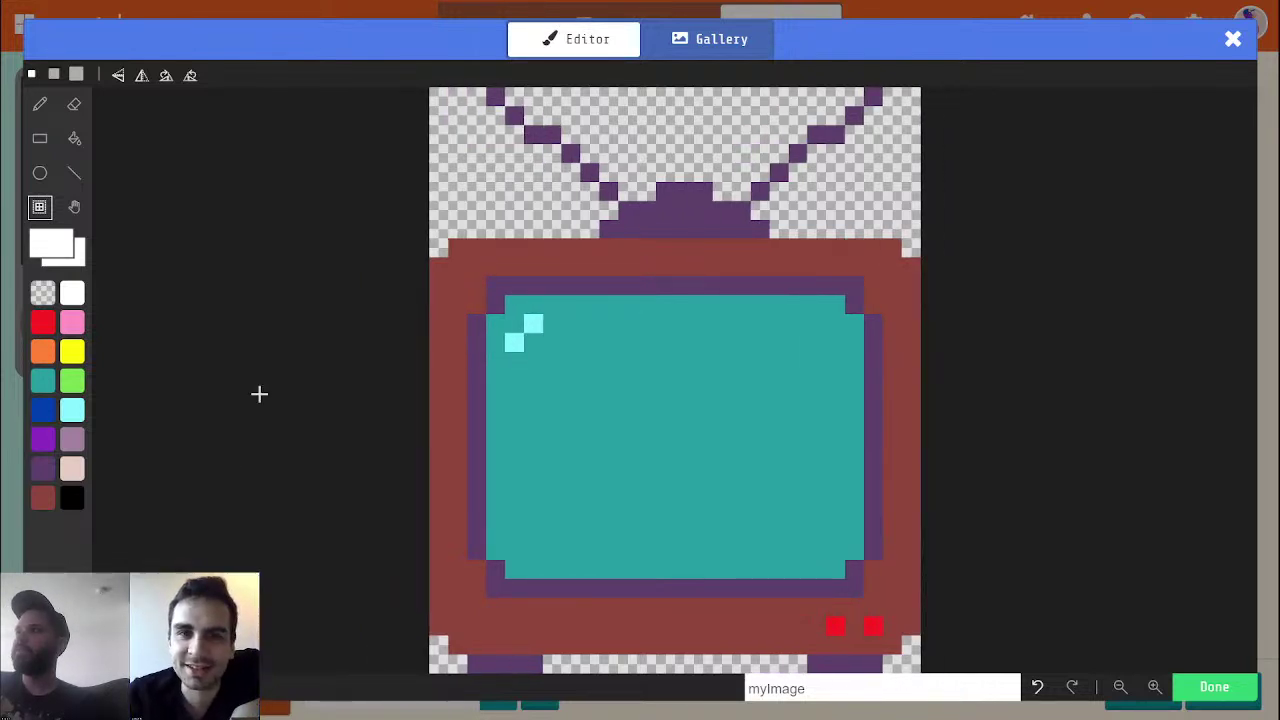
click(1214, 687)
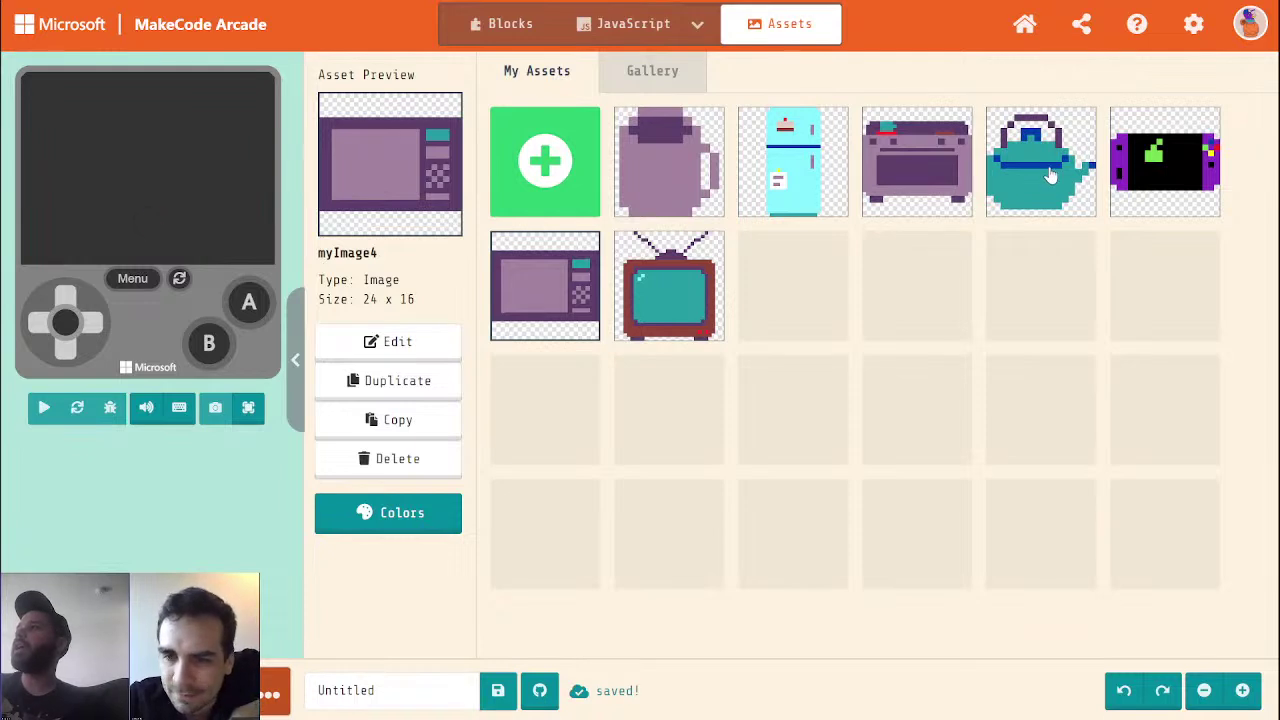
In the handheld console image, paint the green figure on the screen black, add a black button pixel at the lower right, and save
click(1182, 180)
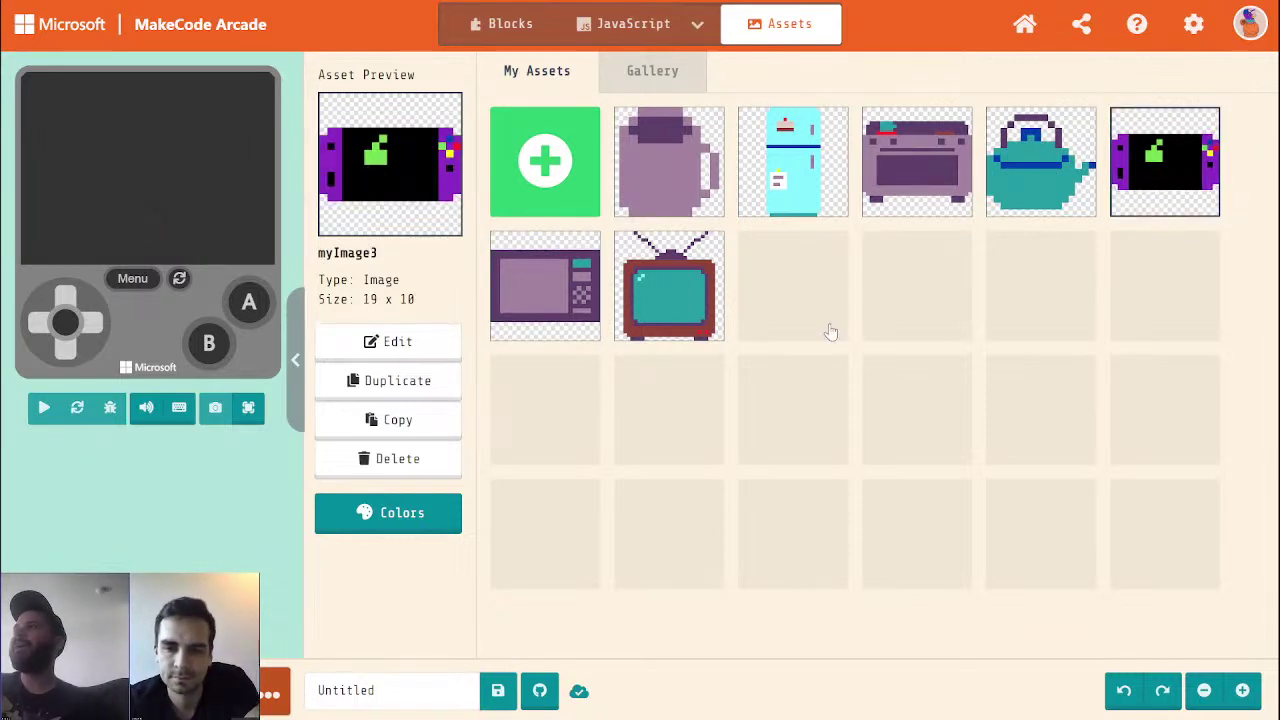
click(458, 348)
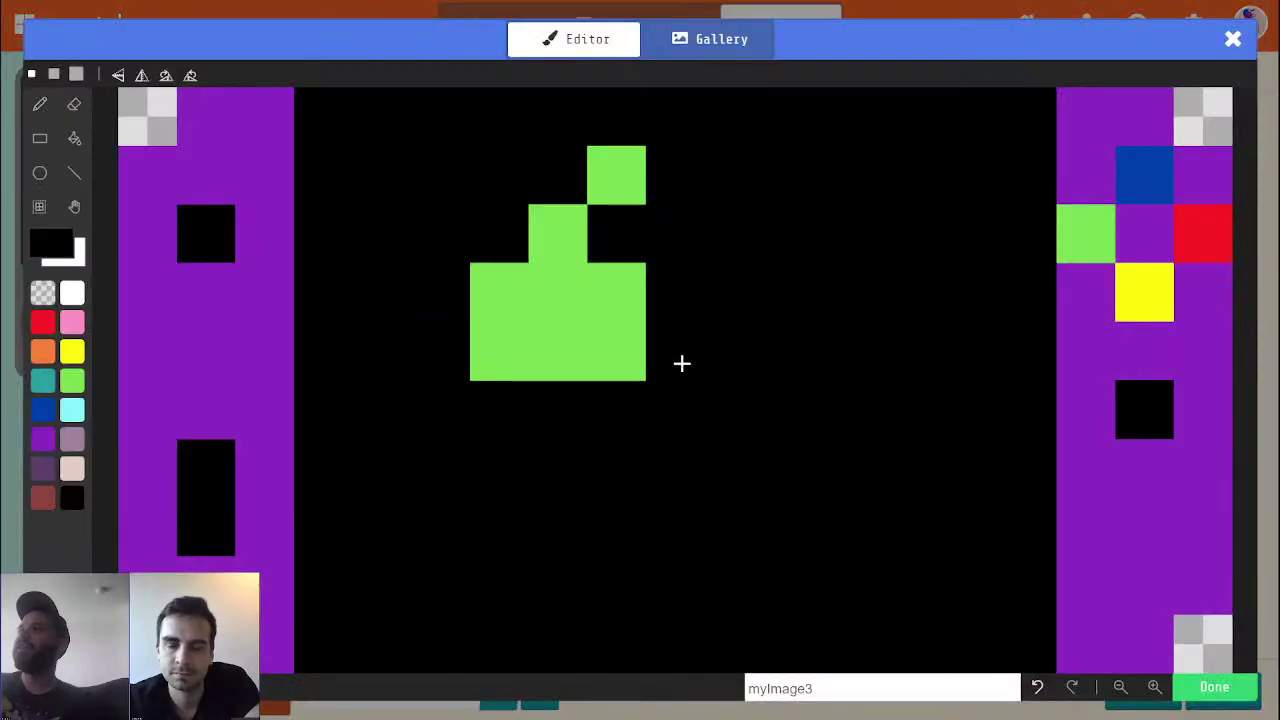
mouse_move(640, 349)
mouse_down()
mouse_move(573, 300)
mouse_move(617, 169)
mouse_up()
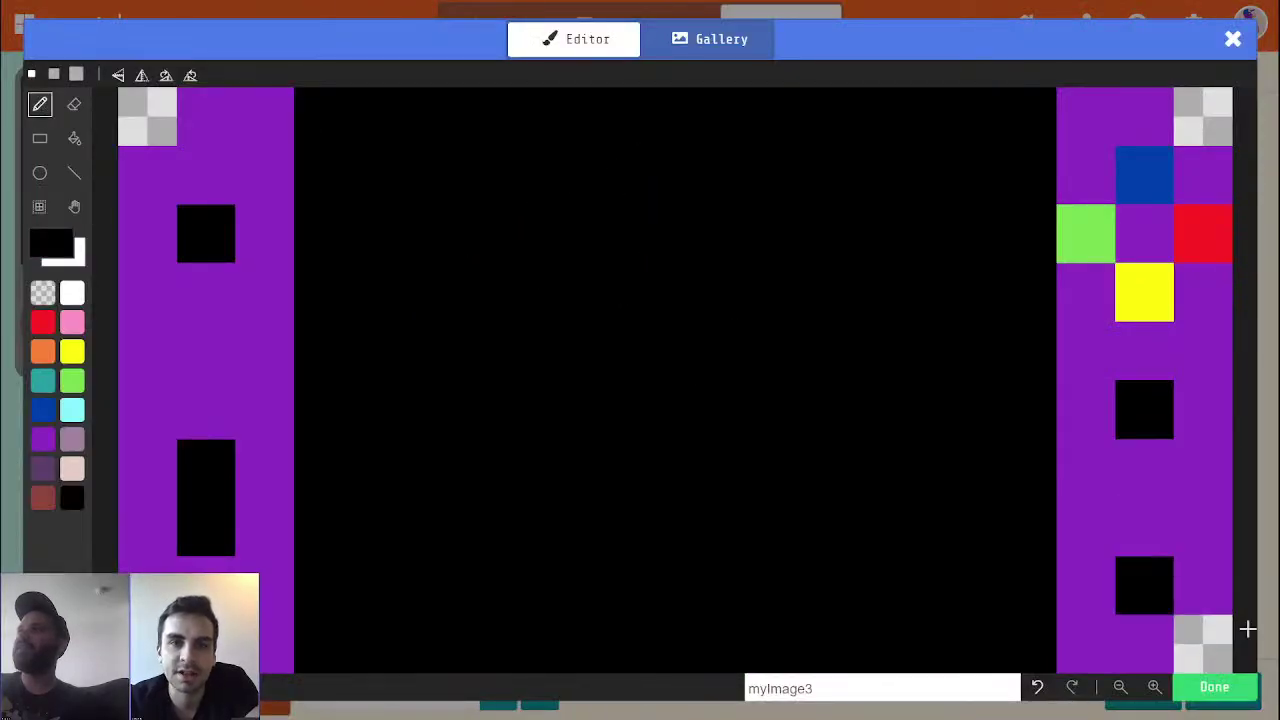
click(1236, 690)
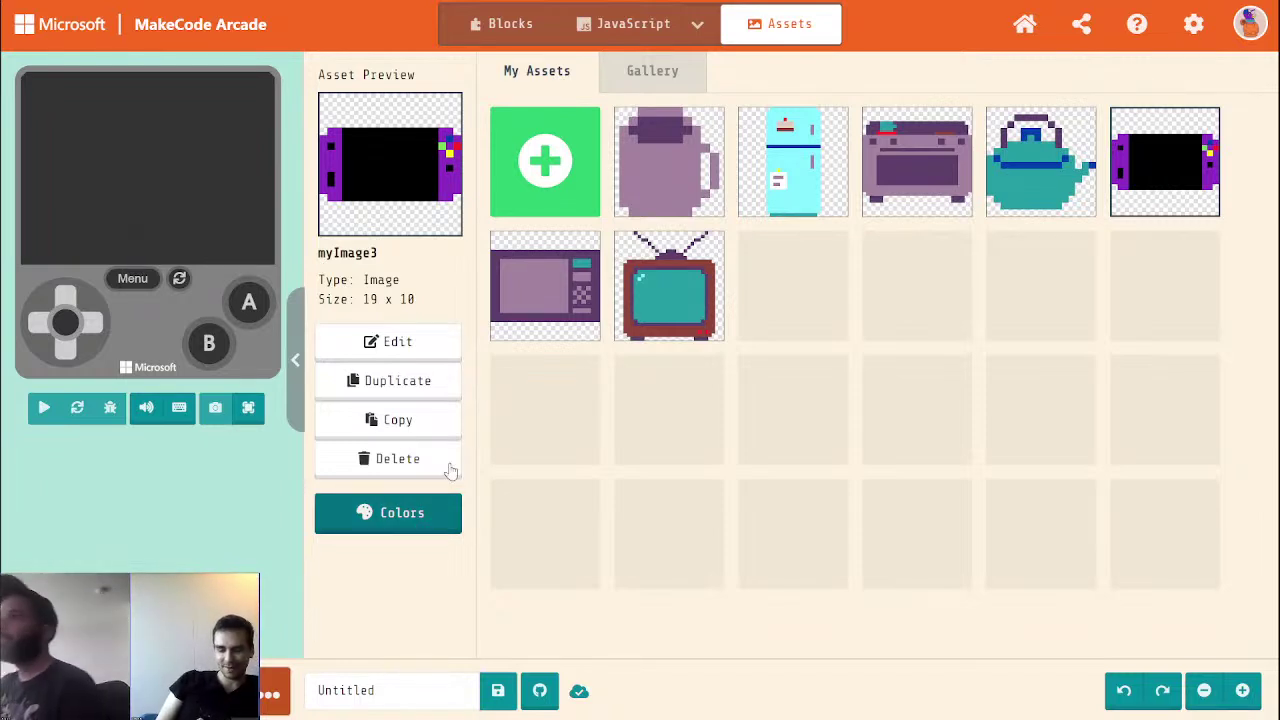
Open the microwave image for editing and fill its door window with teal
click(526, 286)
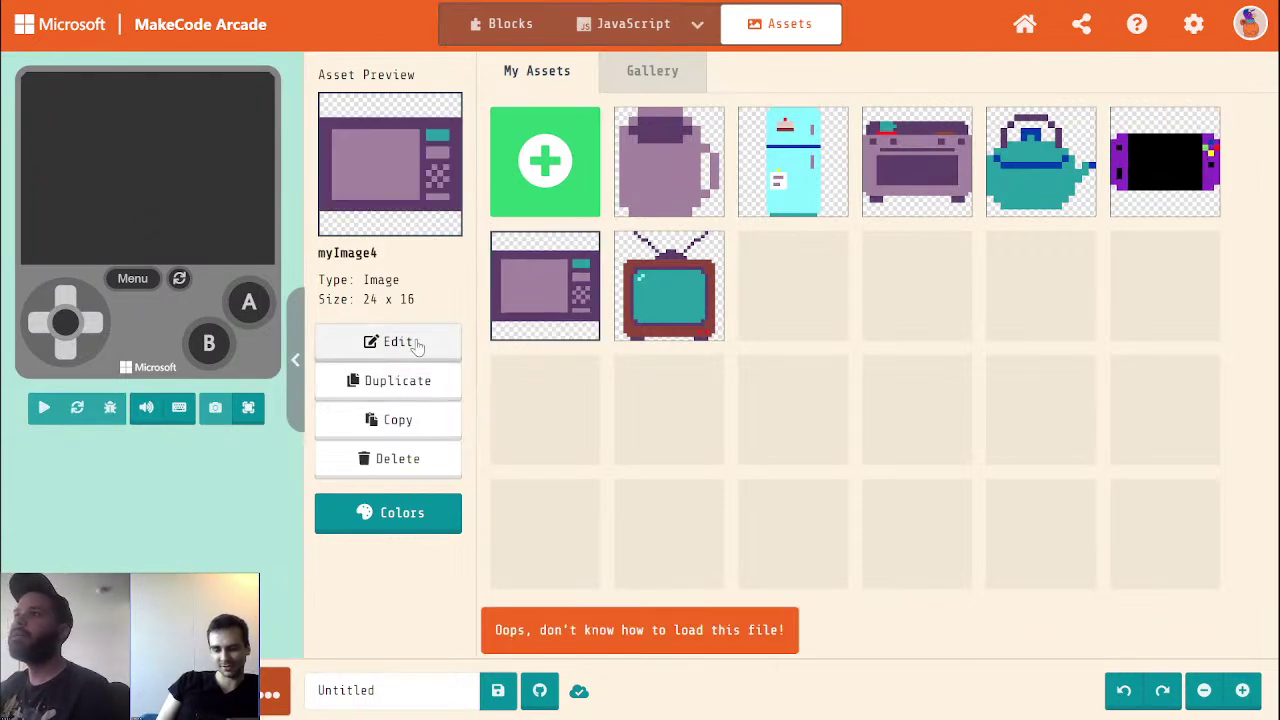
click(400, 342)
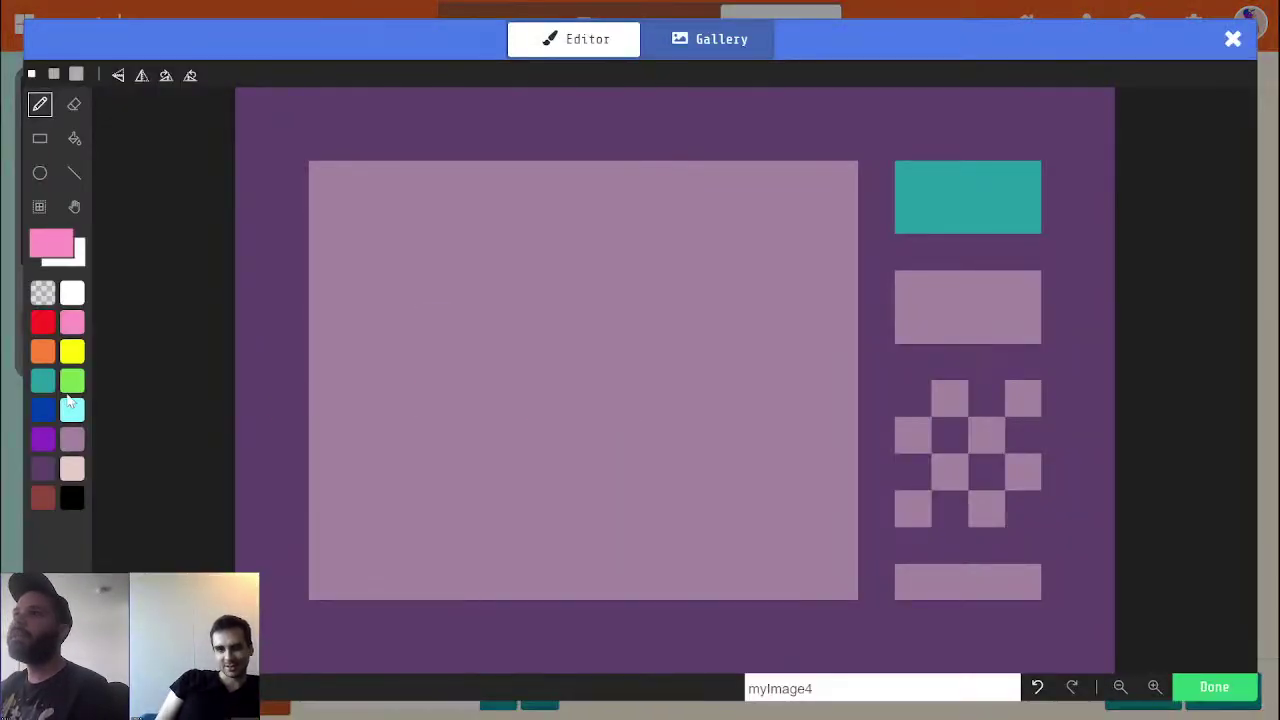
click(43, 381)
click(74, 138)
click(330, 295)
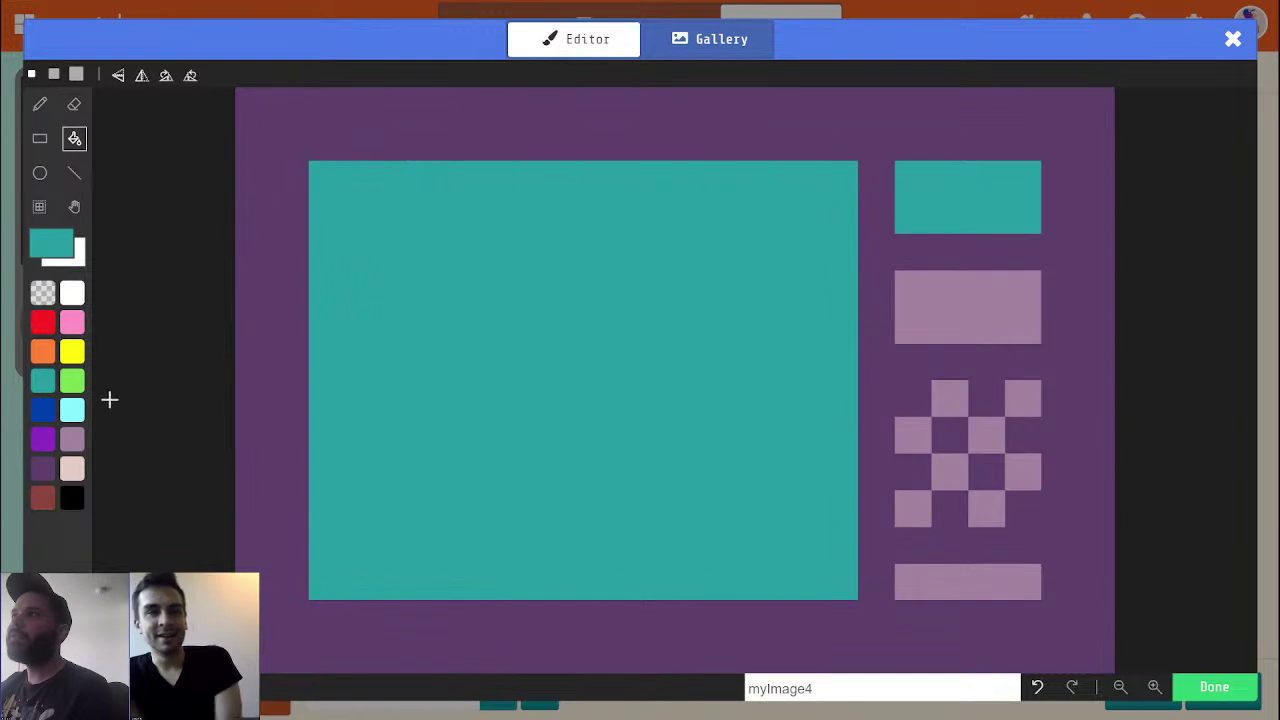
Notch the four corners of the microwave's teal window with single dark purple pixels
click(72, 411)
click(42, 107)
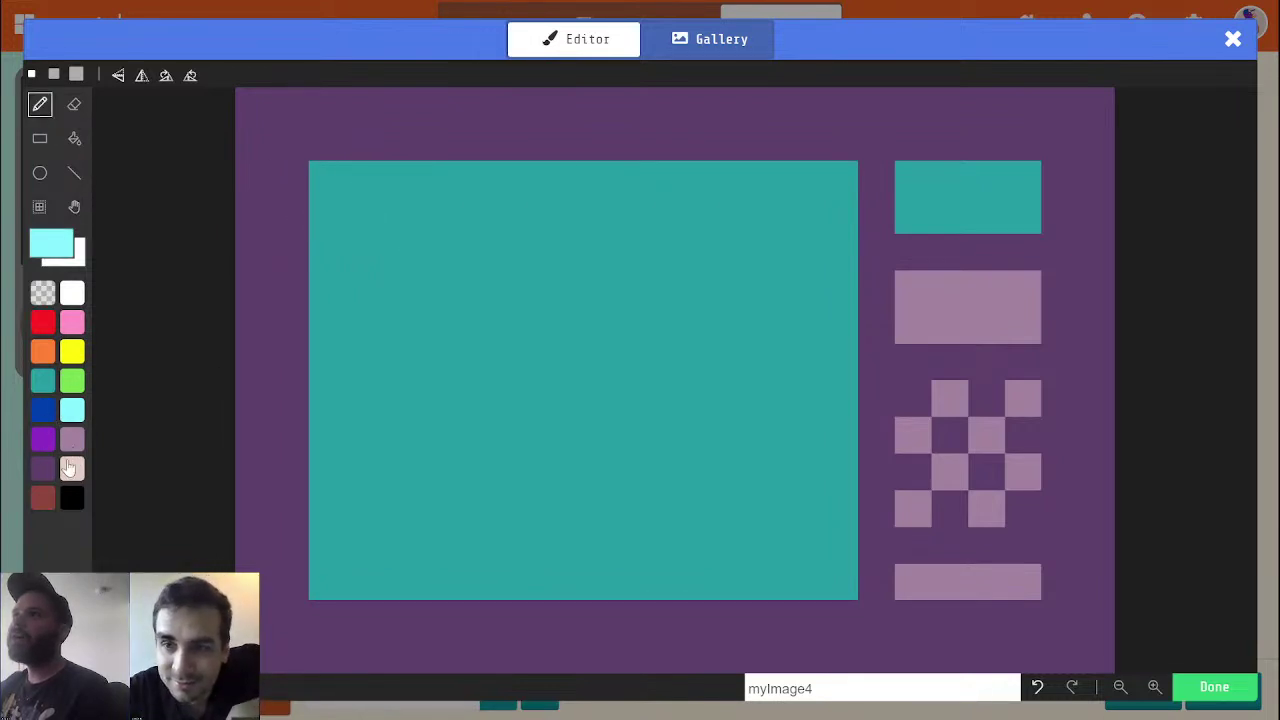
click(42, 474)
click(322, 168)
click(781, 165)
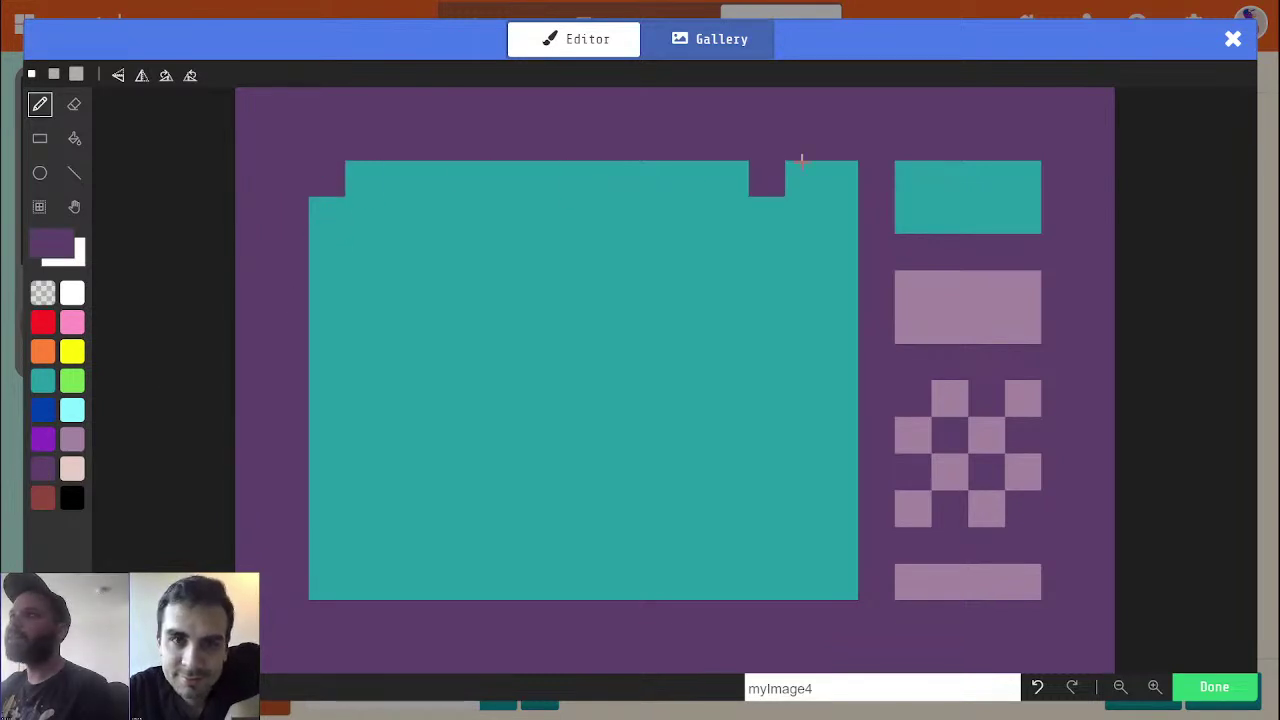
click(840, 178)
click(853, 591)
click(322, 588)
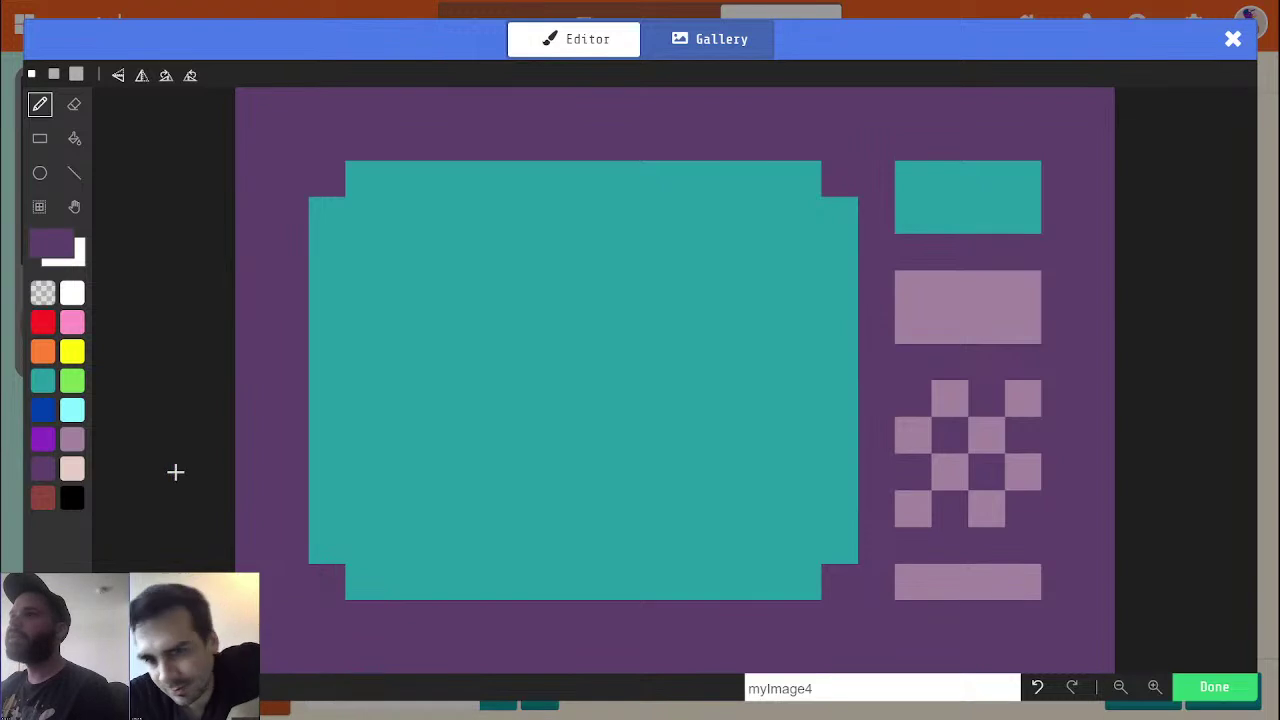
Add a two-pixel diagonal light cyan highlight in the window's upper-left corner and finish the microwave image
click(72, 410)
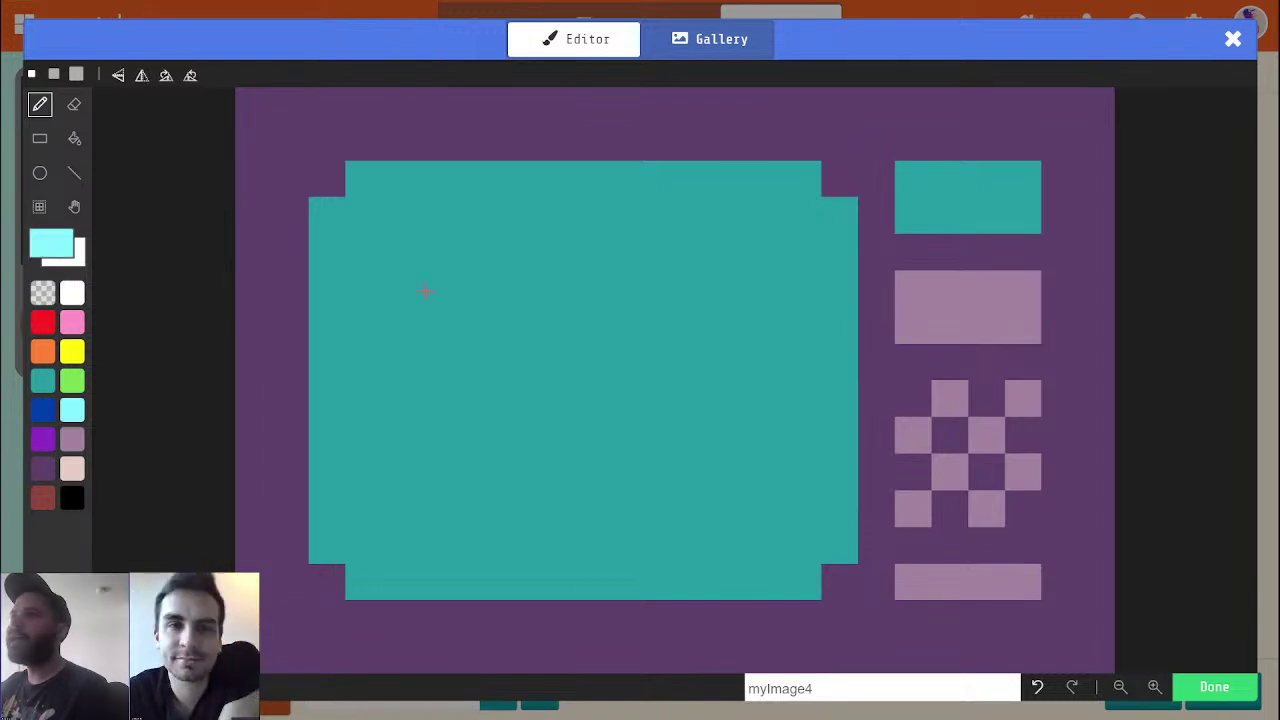
click(370, 258)
click(403, 217)
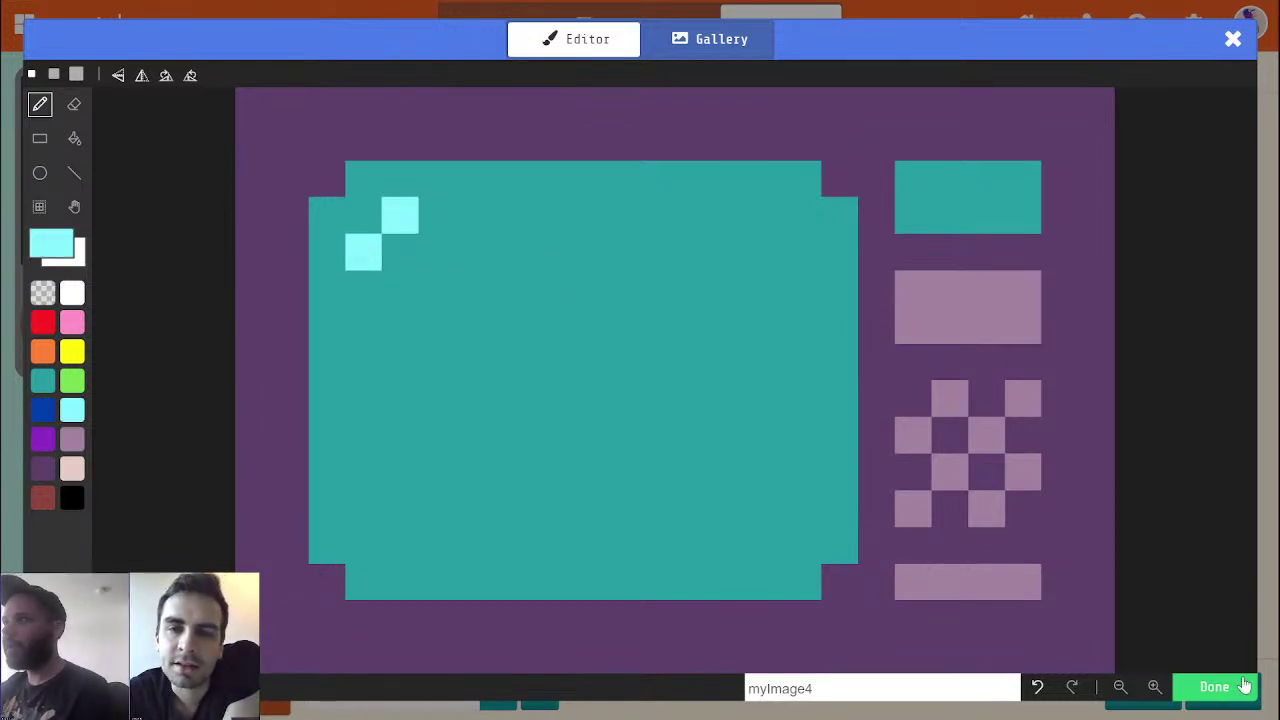
click(1214, 686)
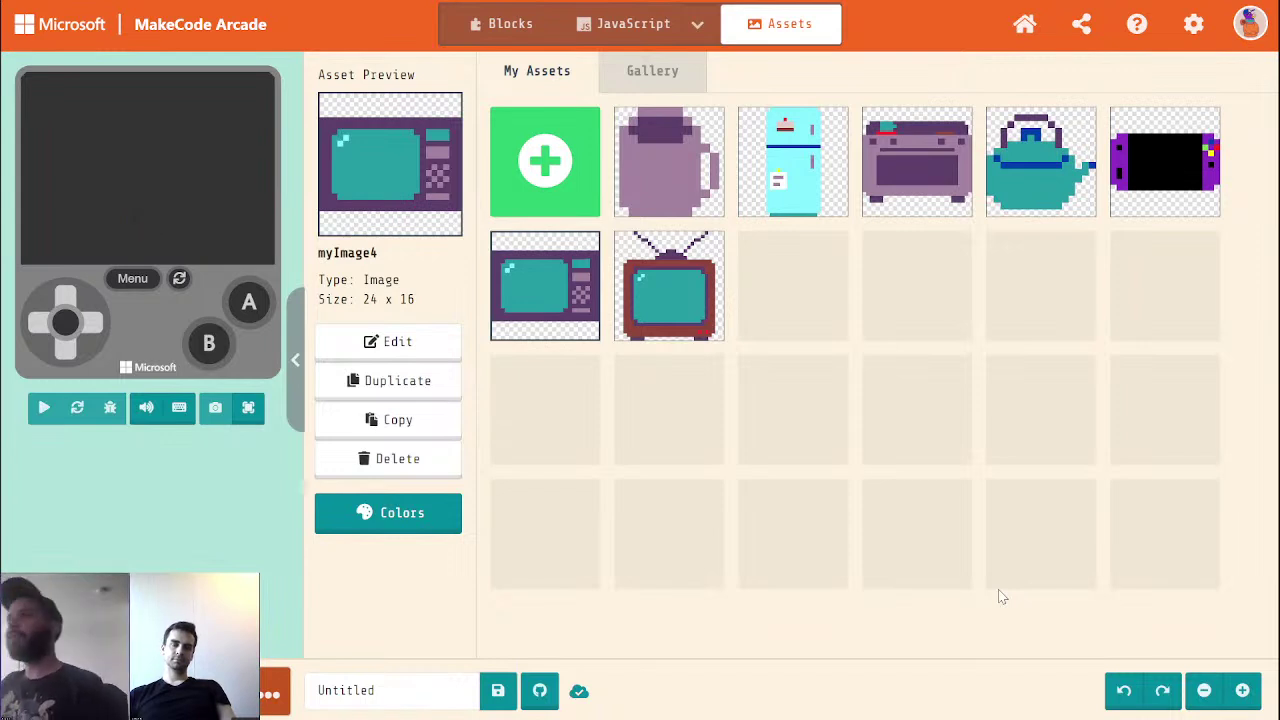
Open the stove image for editing and fill its oven window with teal
click(902, 178)
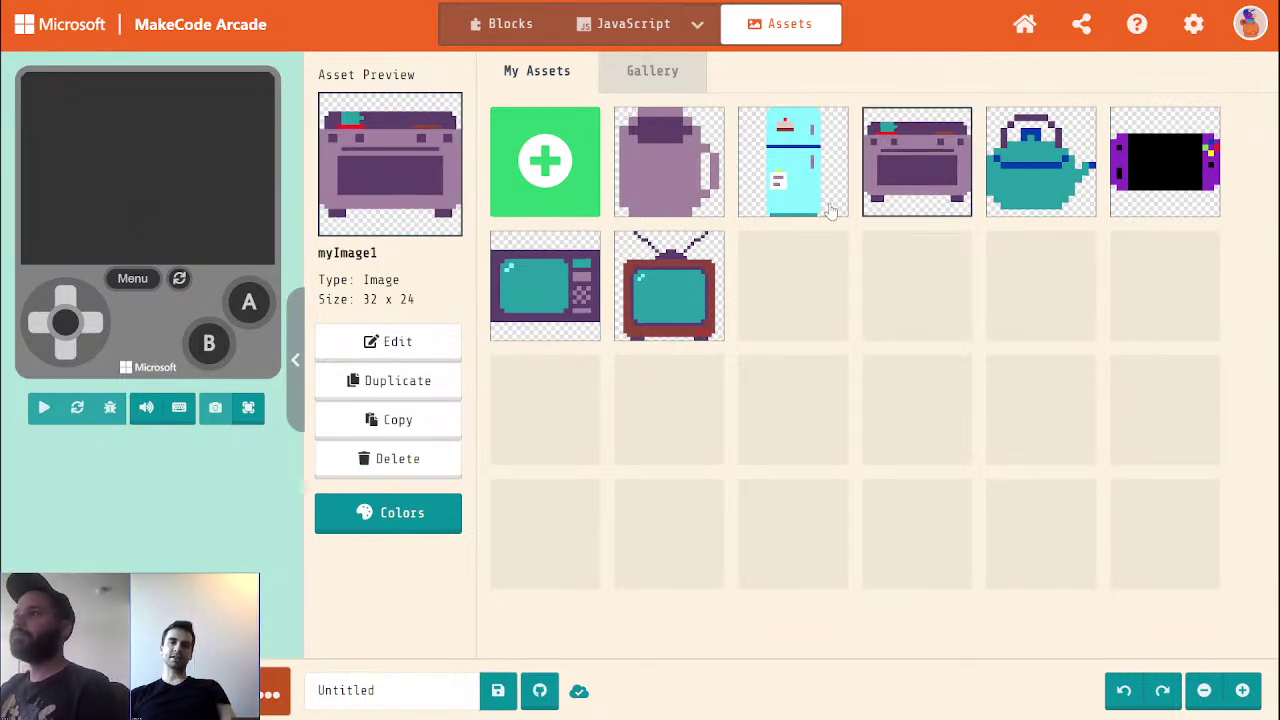
click(389, 347)
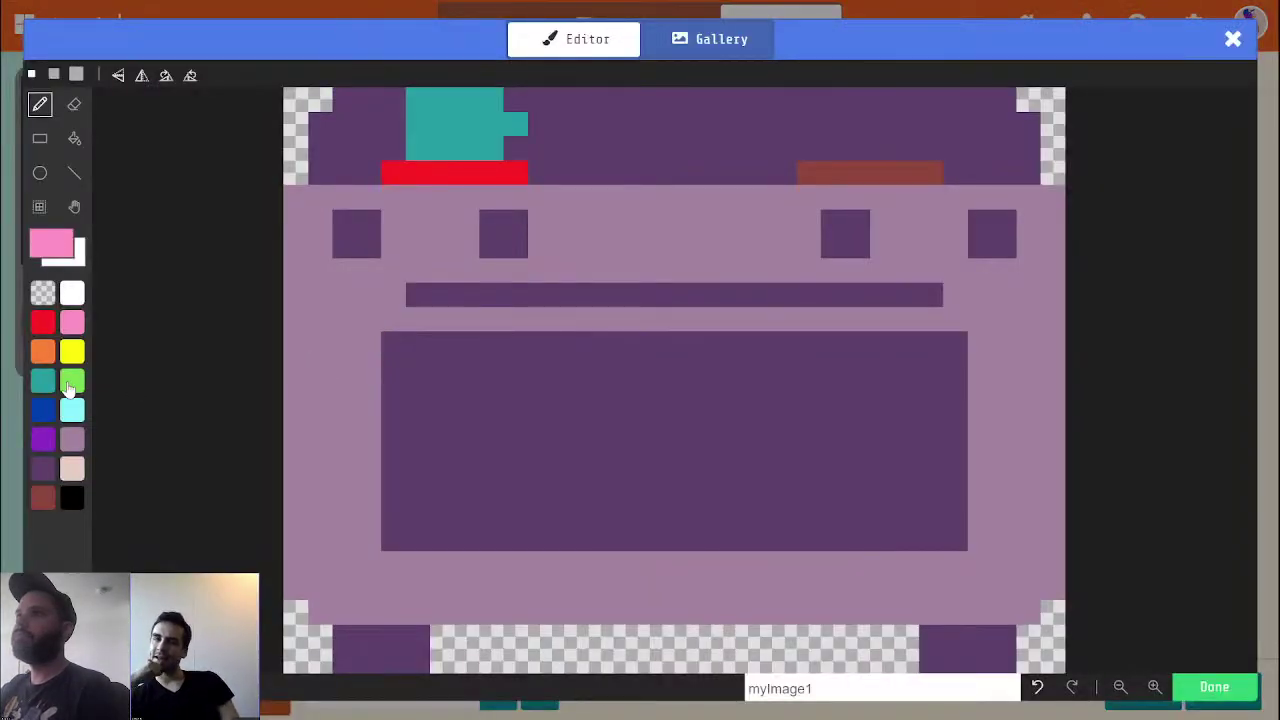
click(42, 380)
click(74, 138)
click(495, 390)
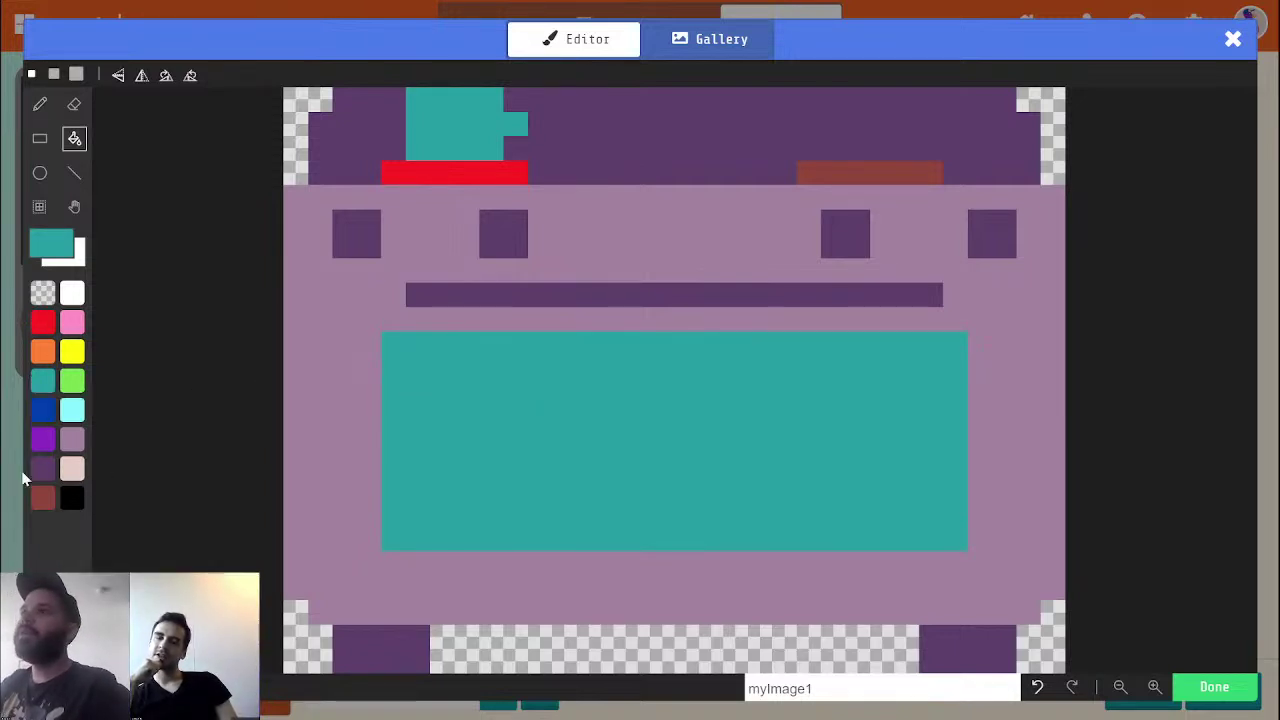
Outline the inside edge of the teal oven window with a one-pixel dark purple rectangle
click(42, 498)
click(42, 468)
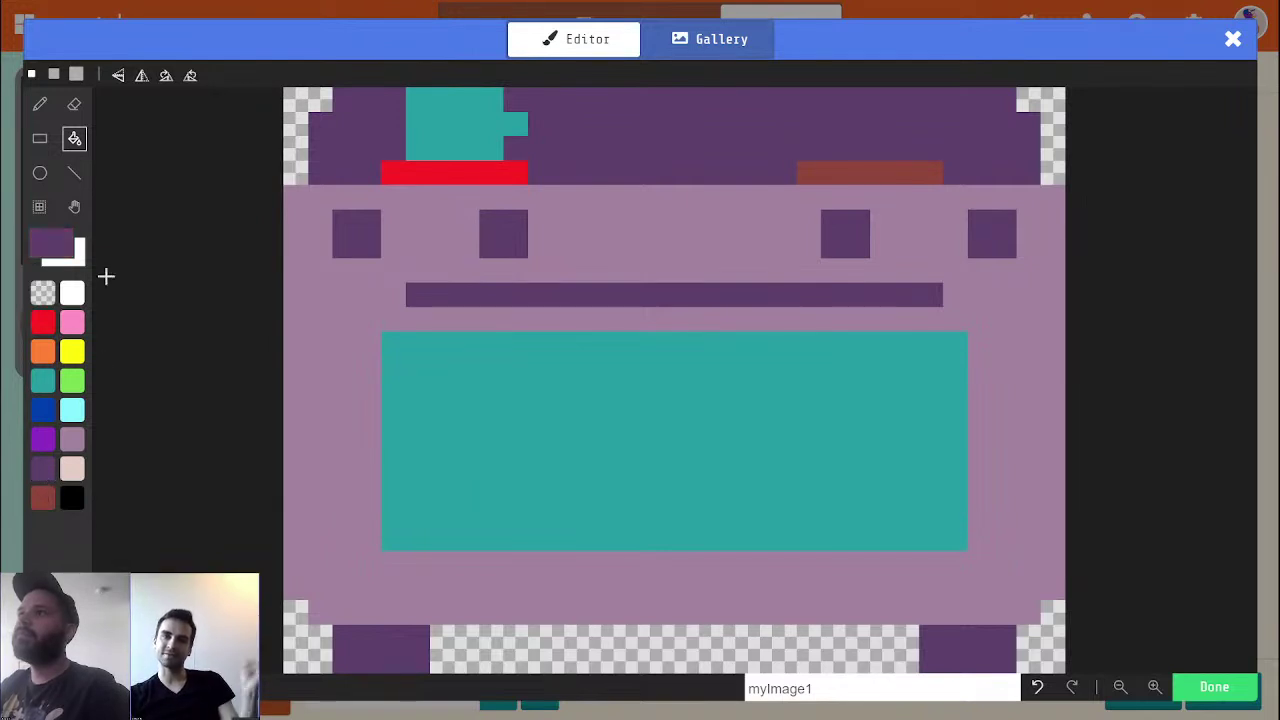
click(40, 139)
drag(418, 368, 390, 342)
drag(536, 390, 958, 541)
Add a two-pixel diagonal light cyan highlight in the oven window's upper-left corner and finish the stove image
click(73, 412)
click(72, 380)
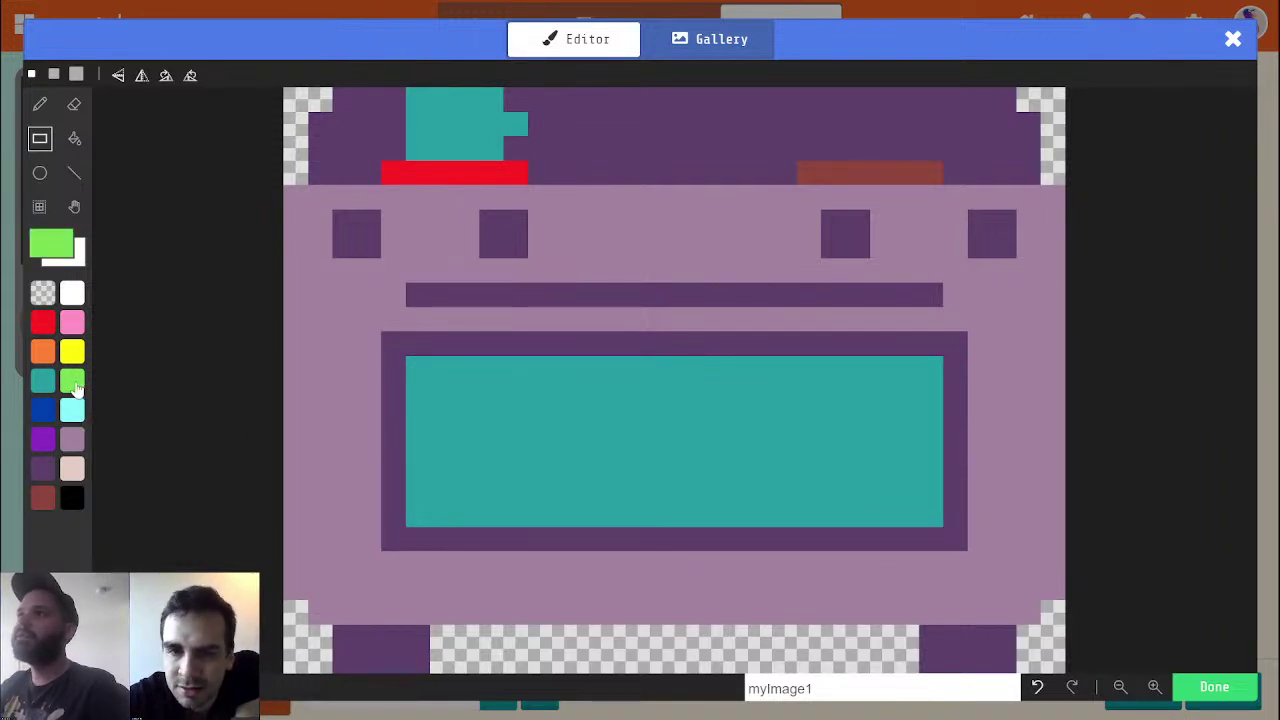
click(78, 406)
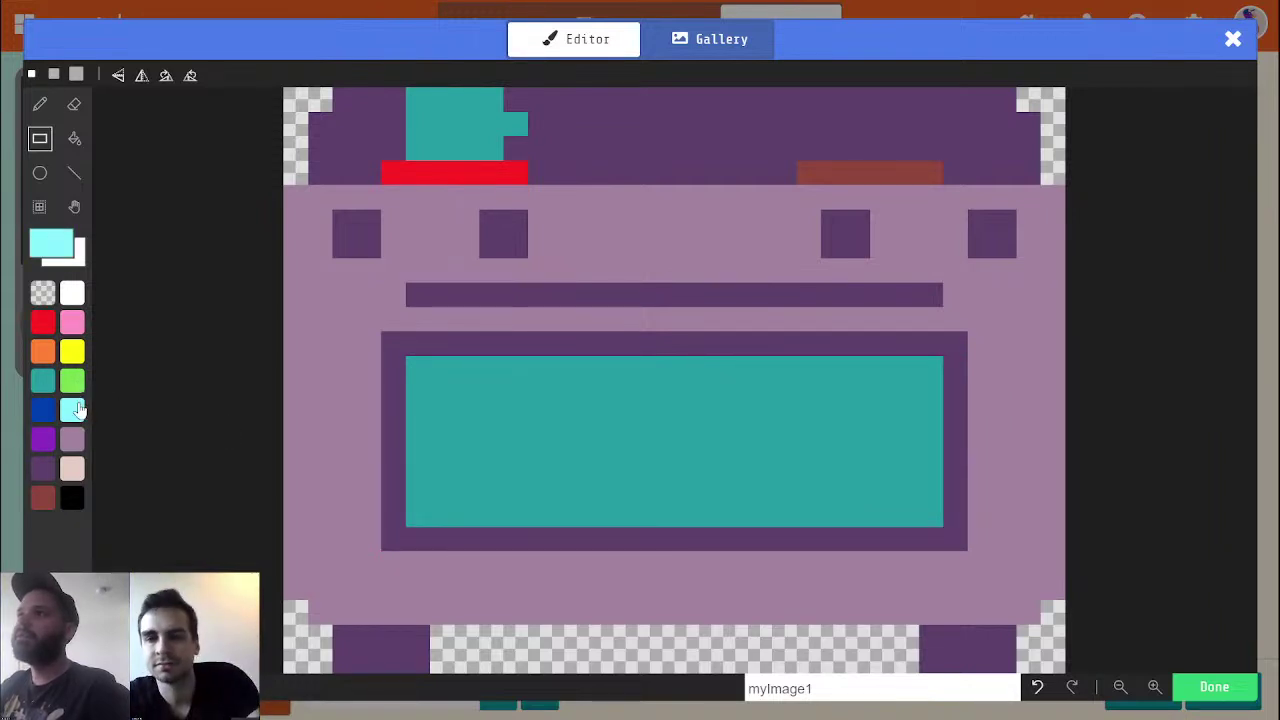
click(442, 416)
click(467, 393)
click(1214, 687)
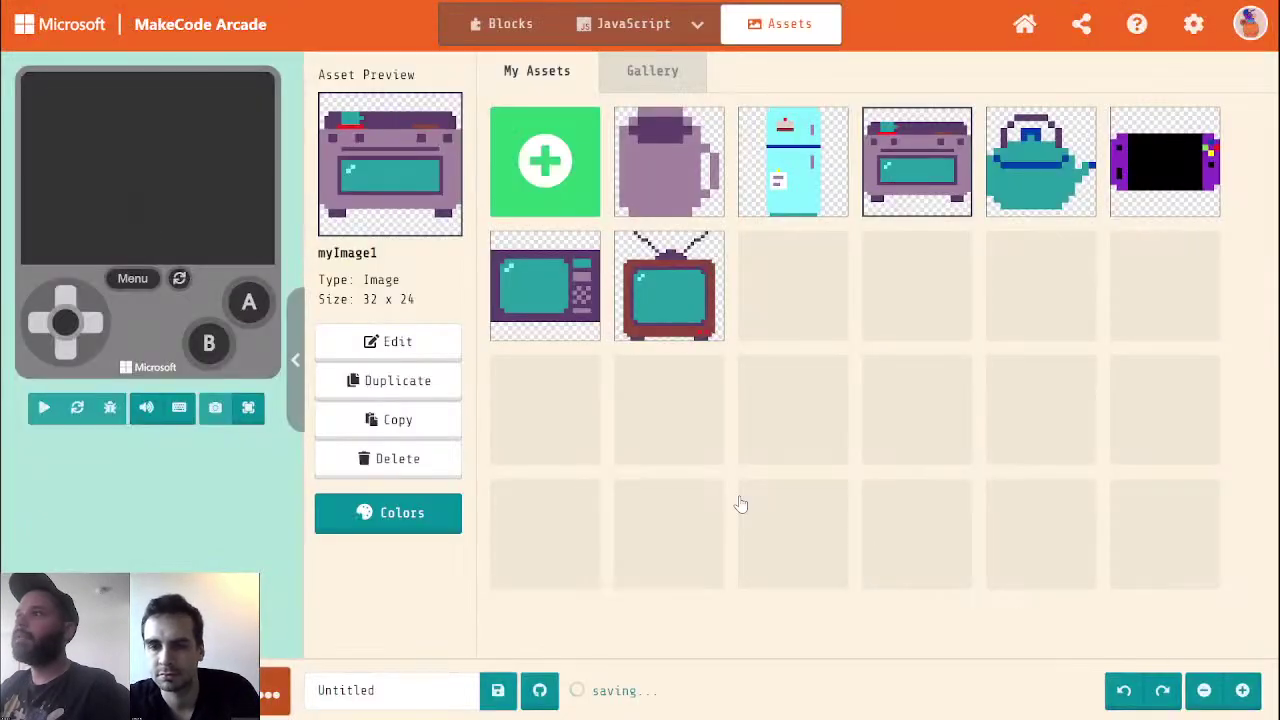
Reopen the microwave image and widen its canvas to 26 pixels, with the two extra columns at the right edge
click(540, 302)
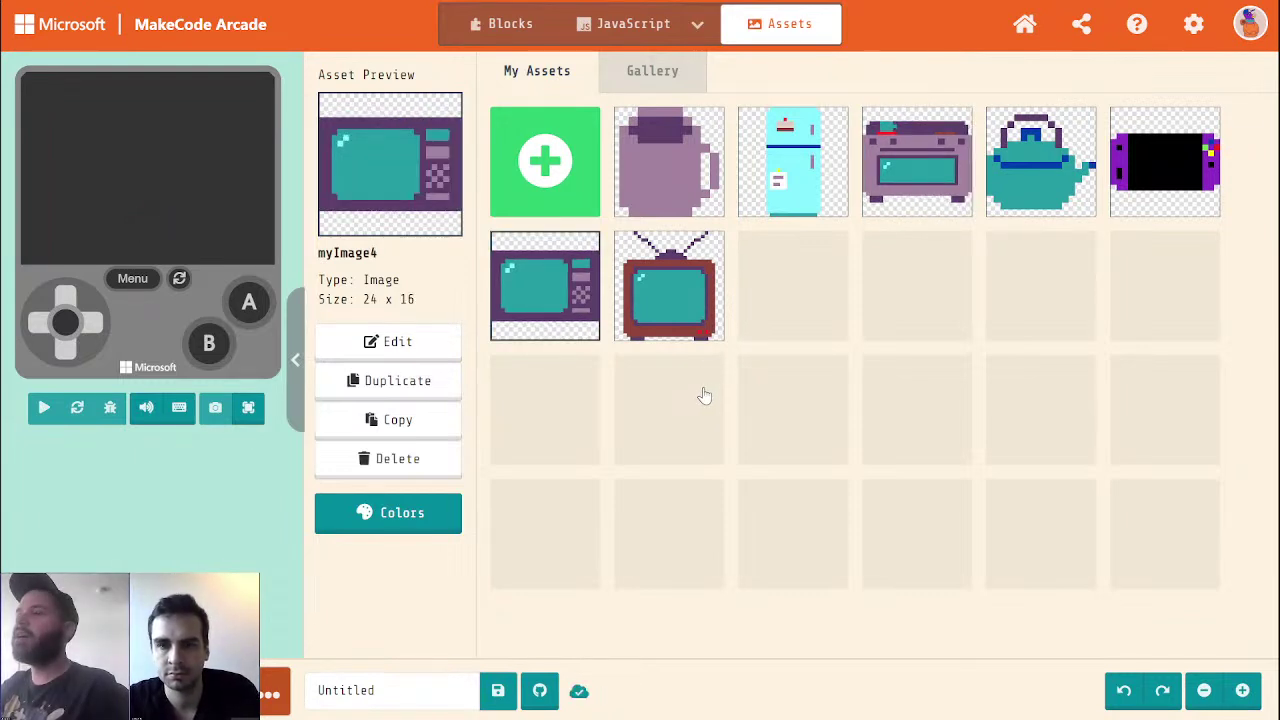
click(430, 350)
key(ctrl+z)
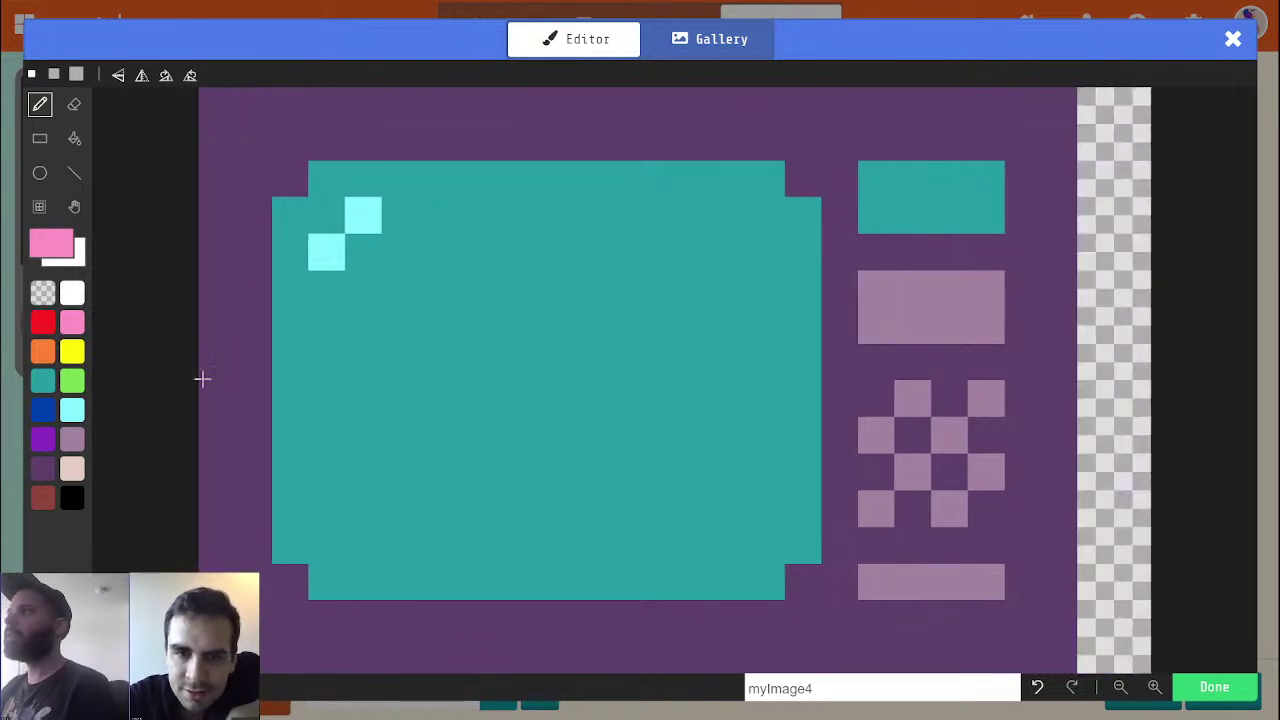
Move the microwave's control section two pixels right and fill the transparent gap with dark purple
click(39, 206)
drag(851, 92, 1089, 609)
click(903, 591)
alt+click(857, 574)
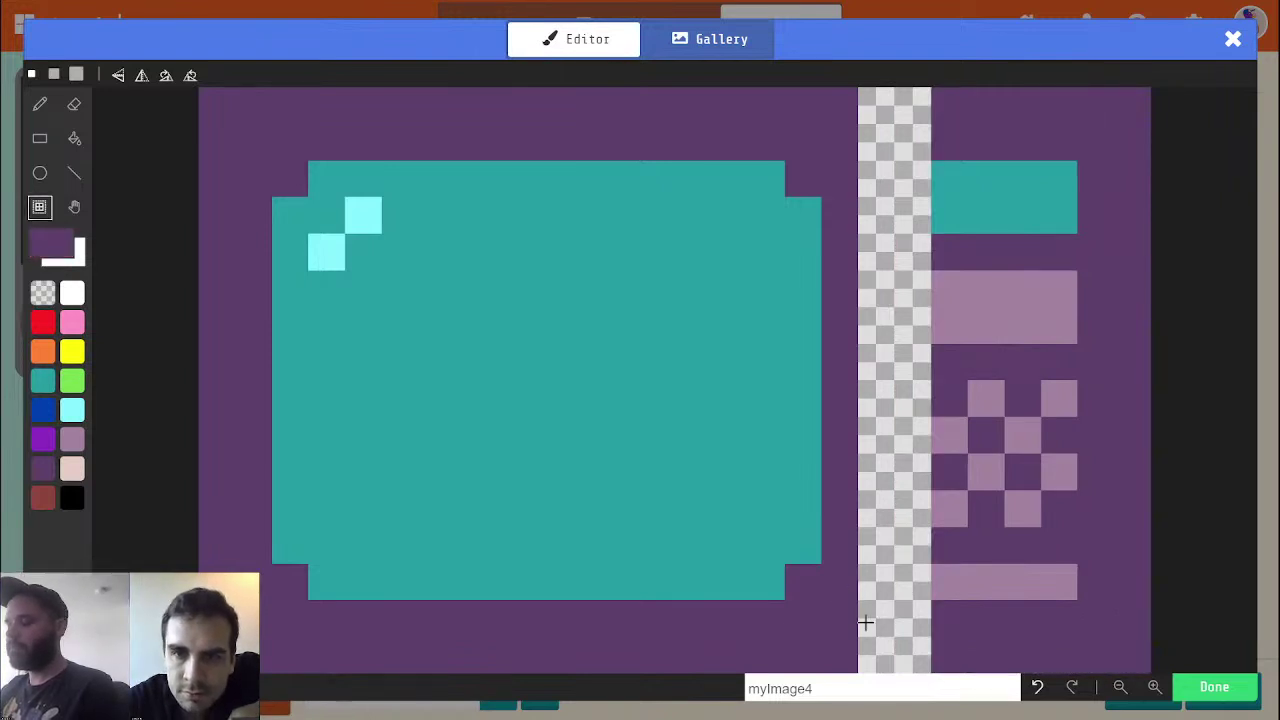
key(b)
click(912, 601)
Draw a vertical black door handle between the microwave's window and controls, with its ends turned toward the window
click(76, 500)
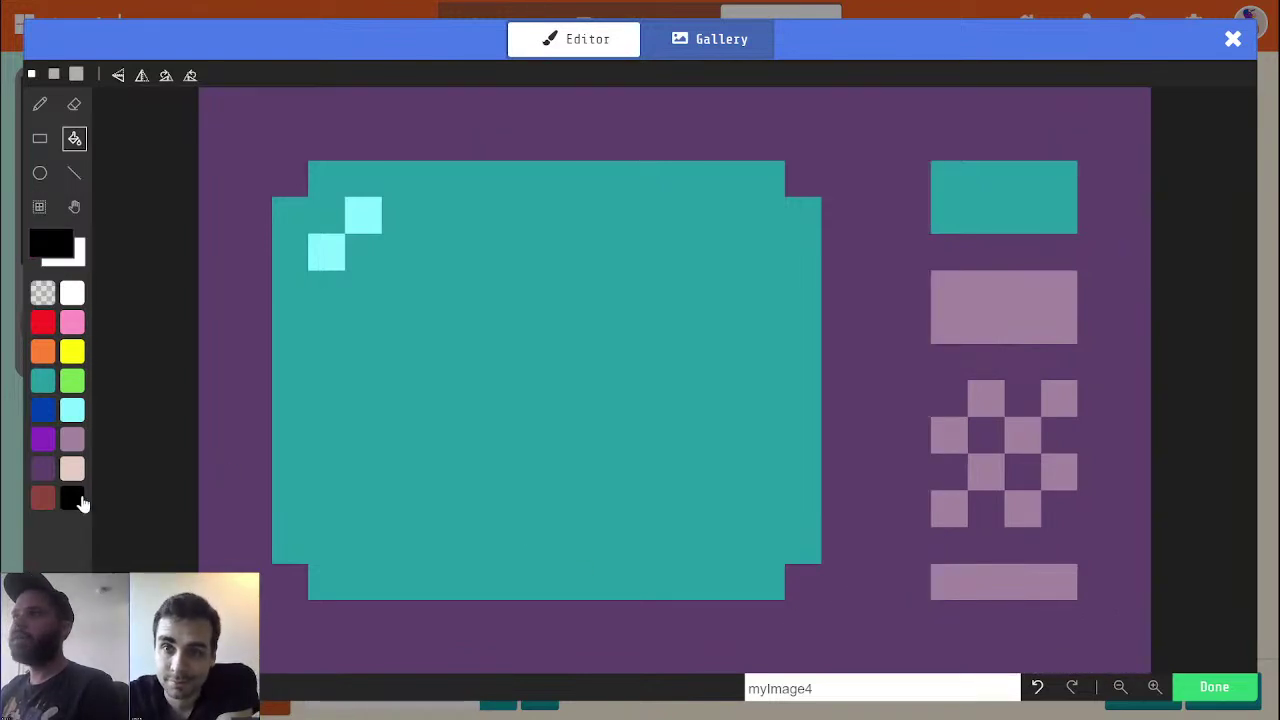
click(74, 173)
click(868, 122)
drag(874, 177, 874, 586)
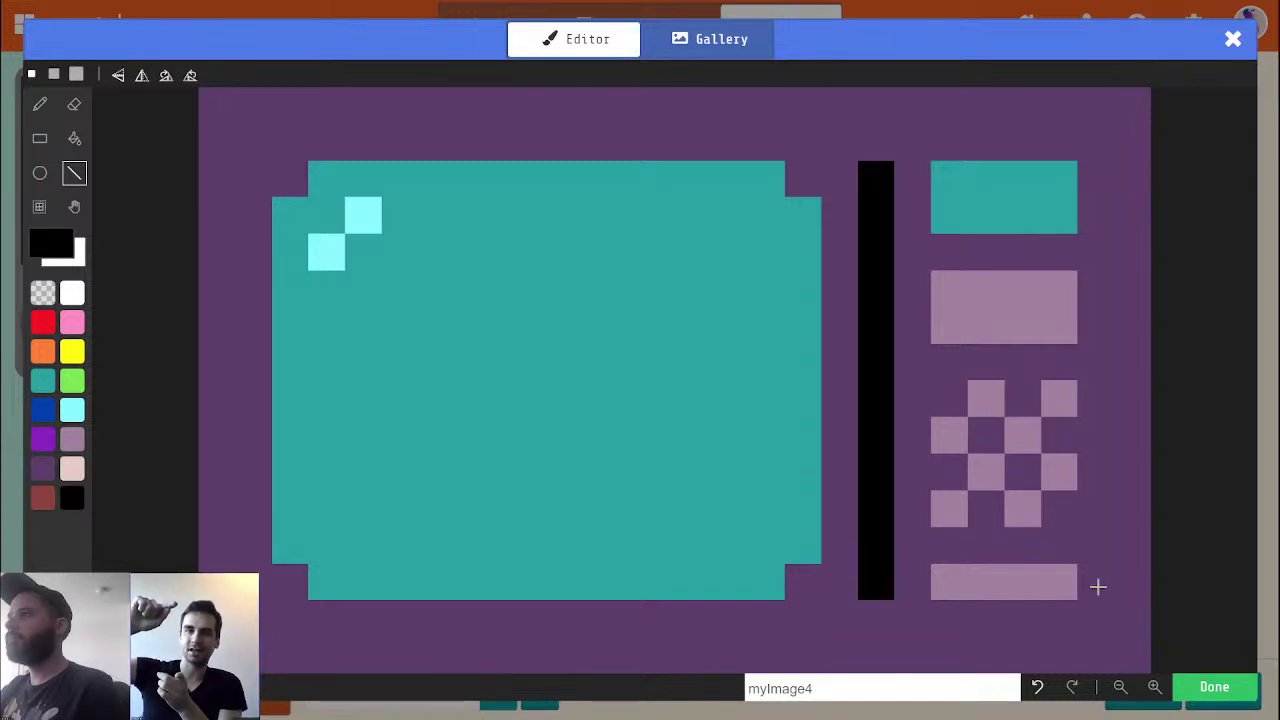
click(840, 142)
click(848, 624)
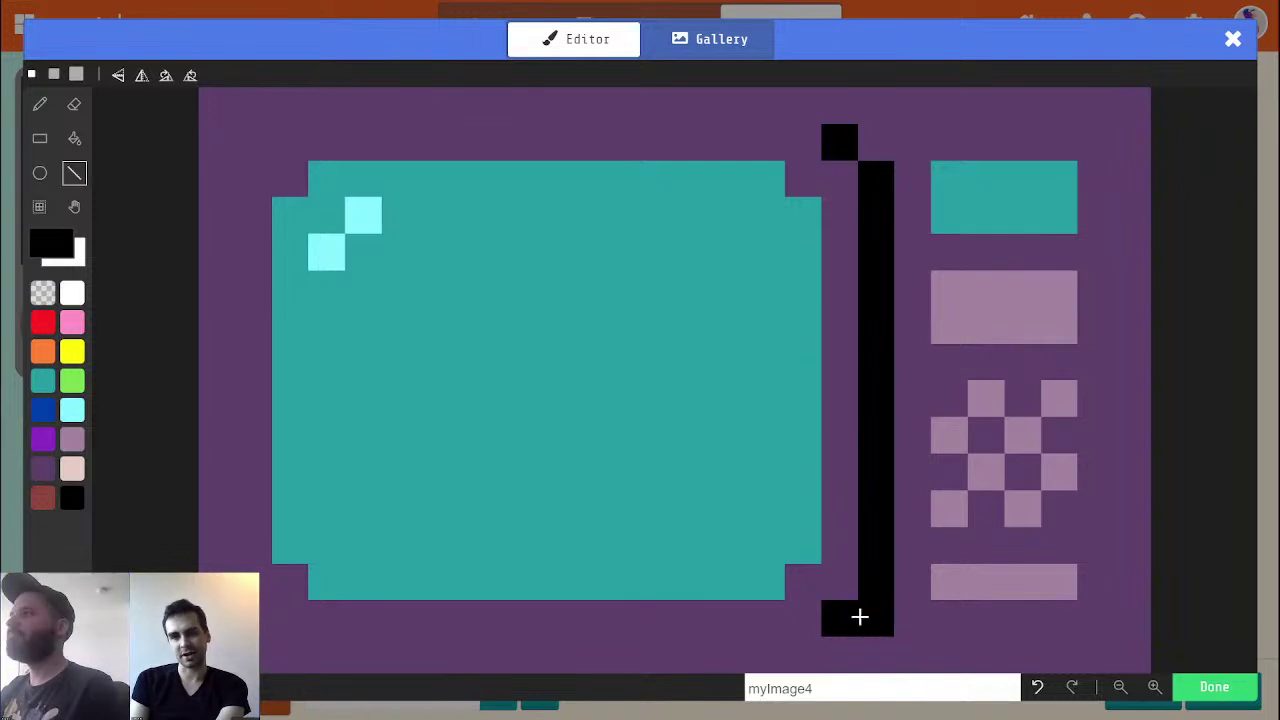
Paint over the handle's turned ends in dark purple, break the bar below its top pixel, and finish the microwave image
alt+click(917, 626)
click(835, 608)
click(839, 142)
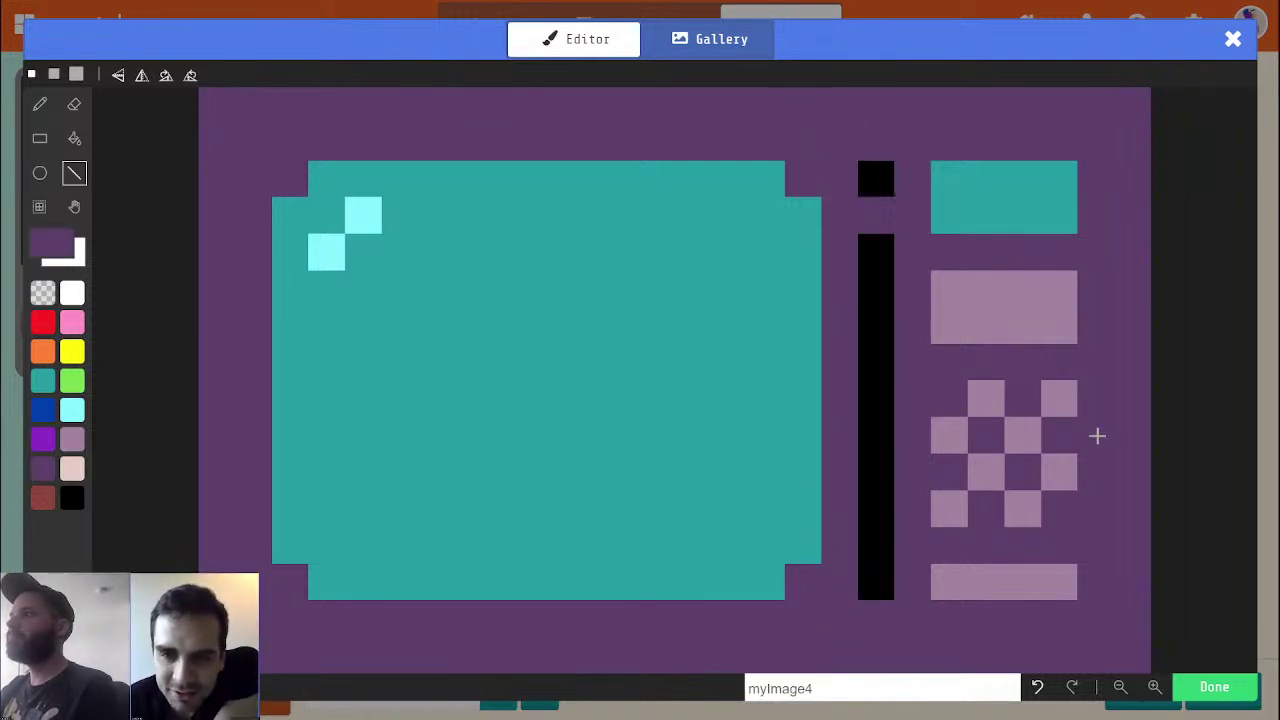
click(1212, 692)
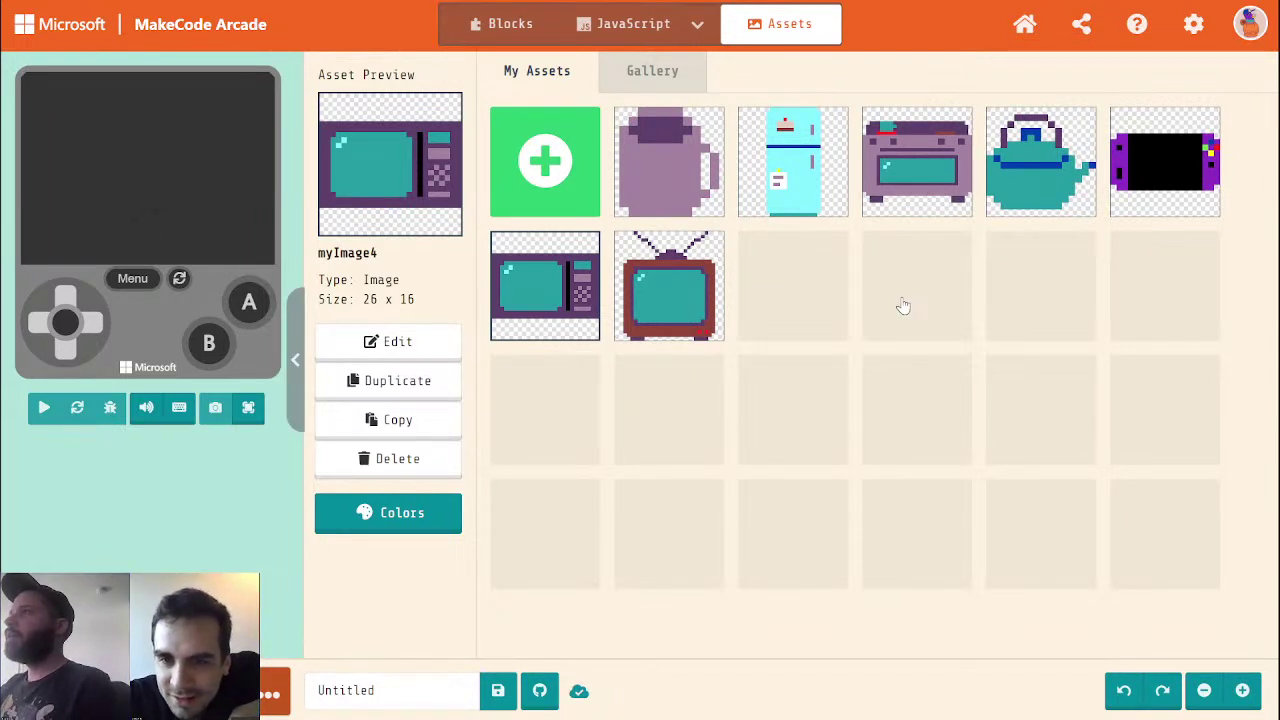
Reopen the television image, recolour the first of its two red control buttons bright purple, and finish the image
click(677, 310)
click(395, 343)
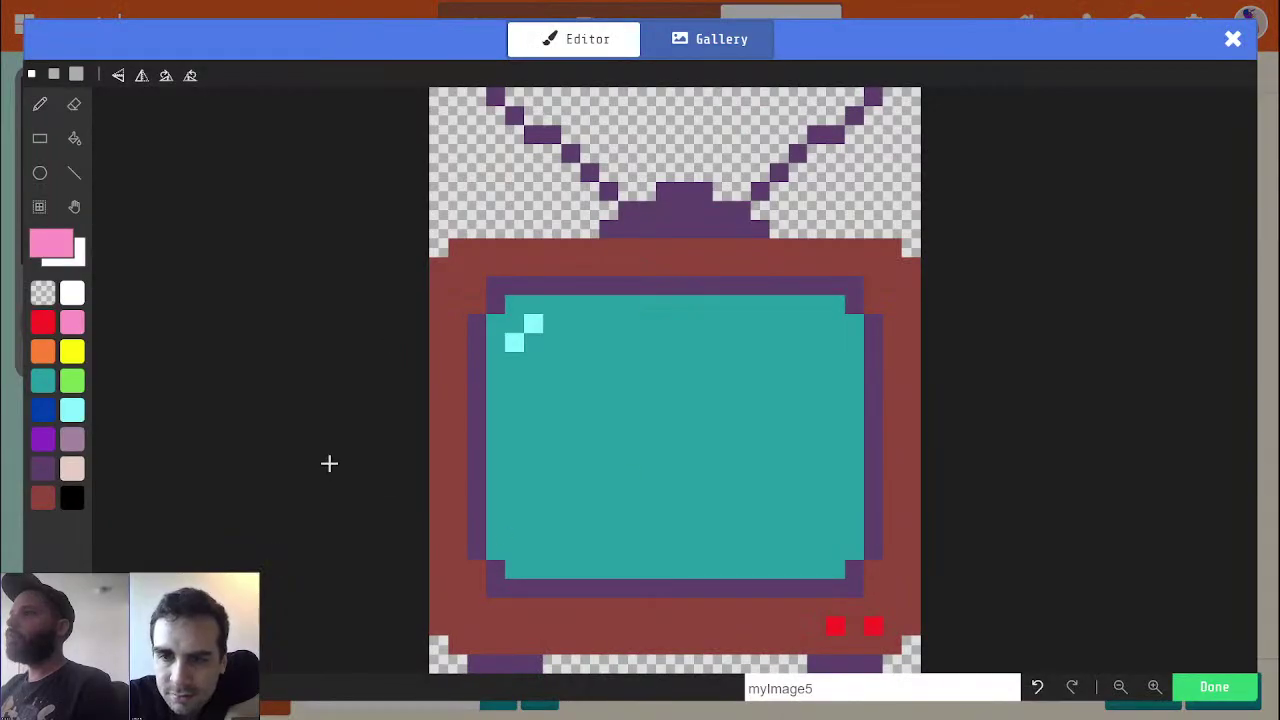
click(42, 468)
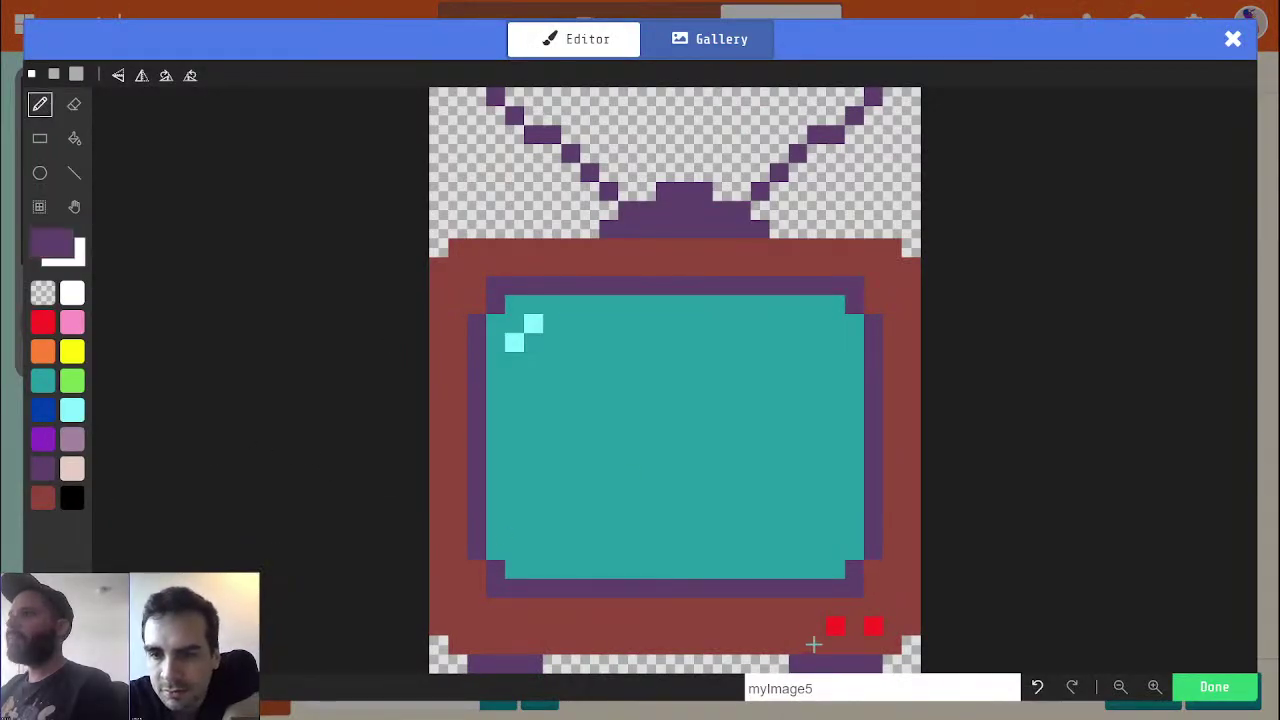
click(836, 626)
click(495, 606)
click(42, 438)
click(760, 607)
click(836, 626)
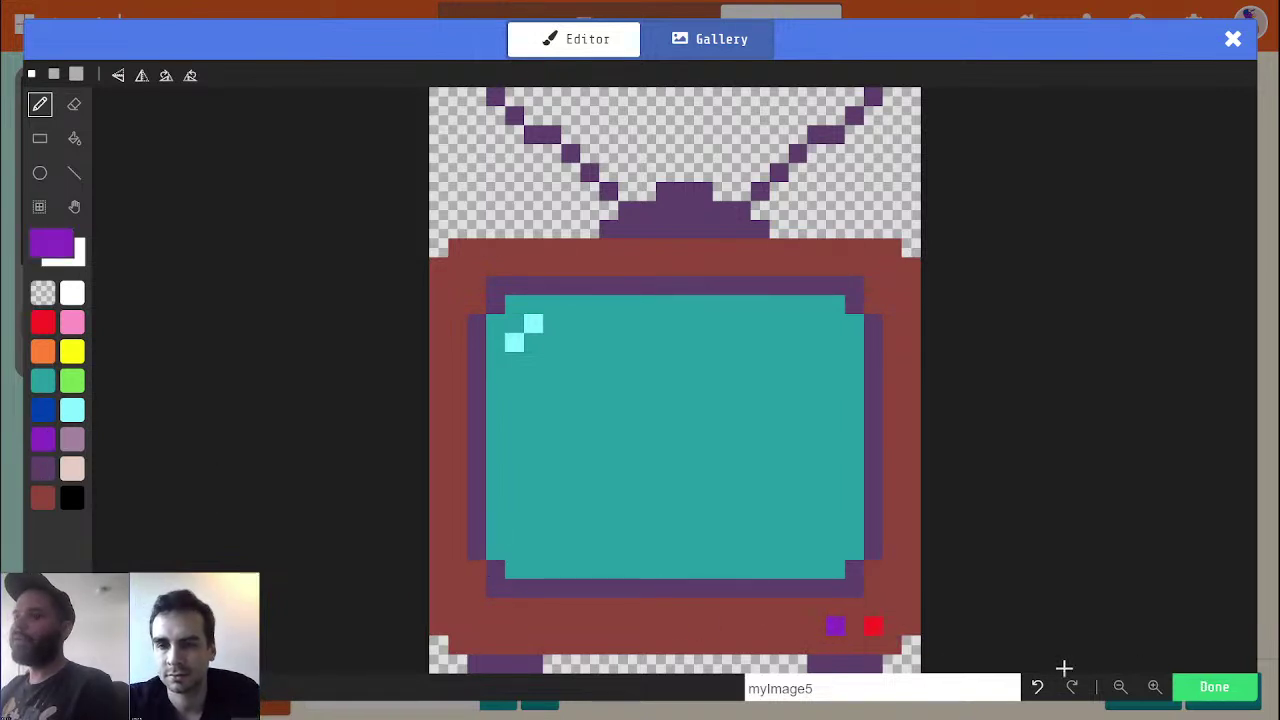
click(1220, 688)
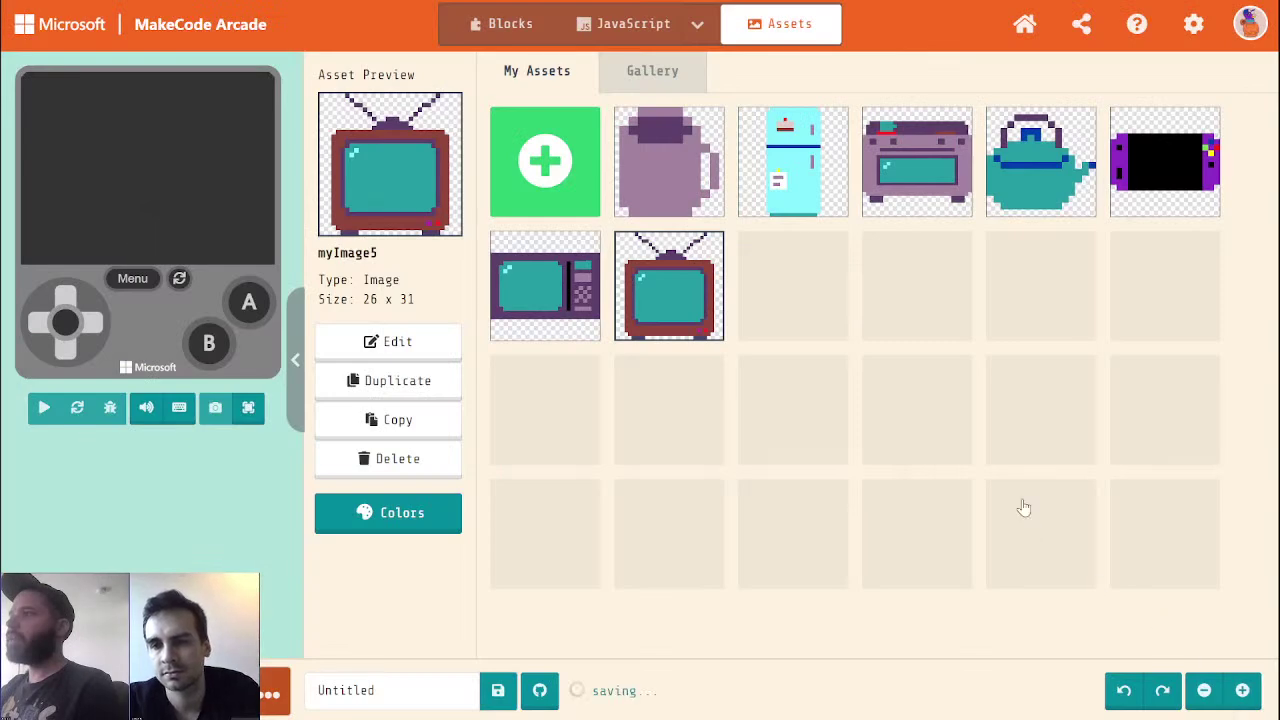
Reopen the television image, recolour the purple control button light cyan, and finish the image
click(392, 343)
click(72, 410)
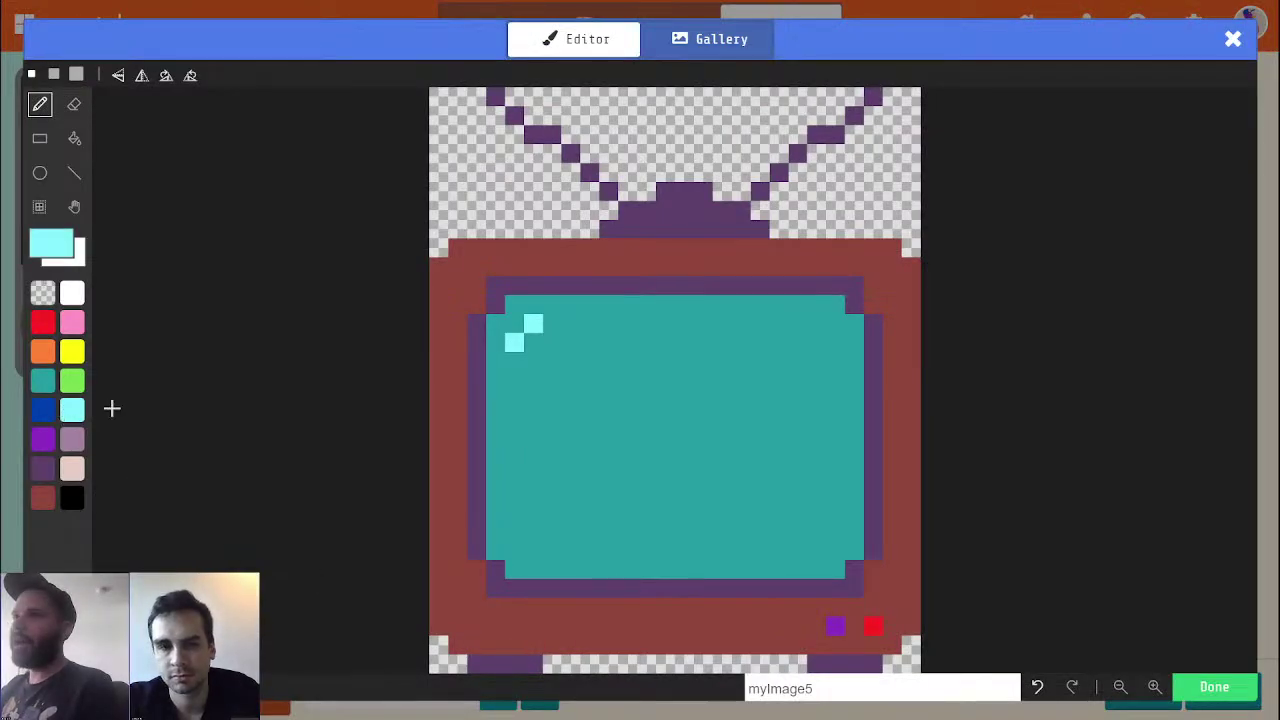
click(836, 626)
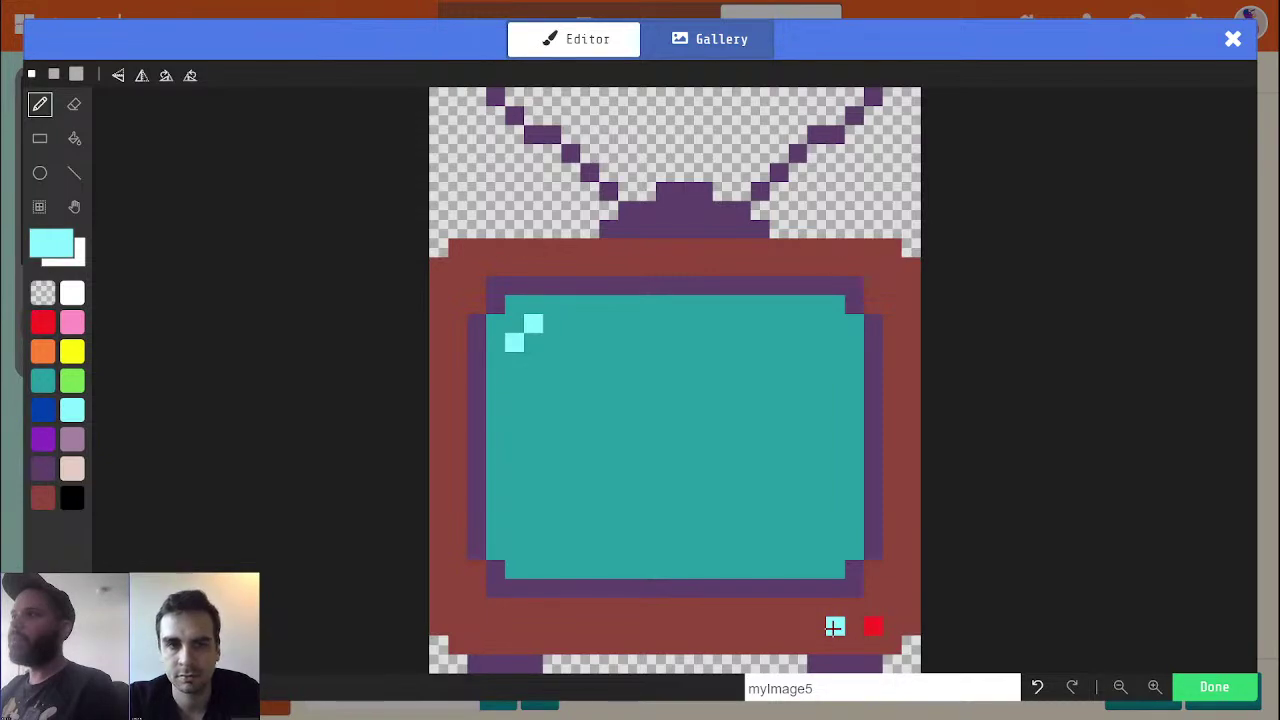
click(1196, 689)
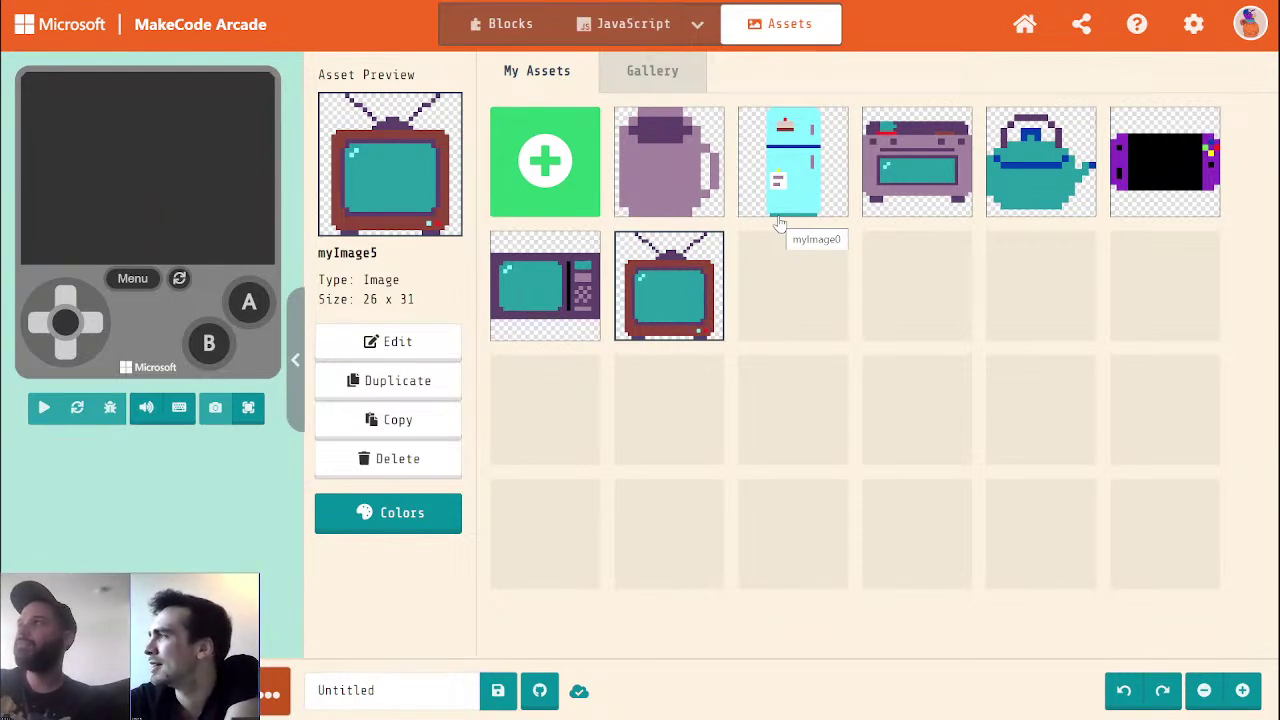
Open the handheld console image and fill its screen dark purple, 11 by 8 pixels, inside a one-pixel black border
click(1133, 160)
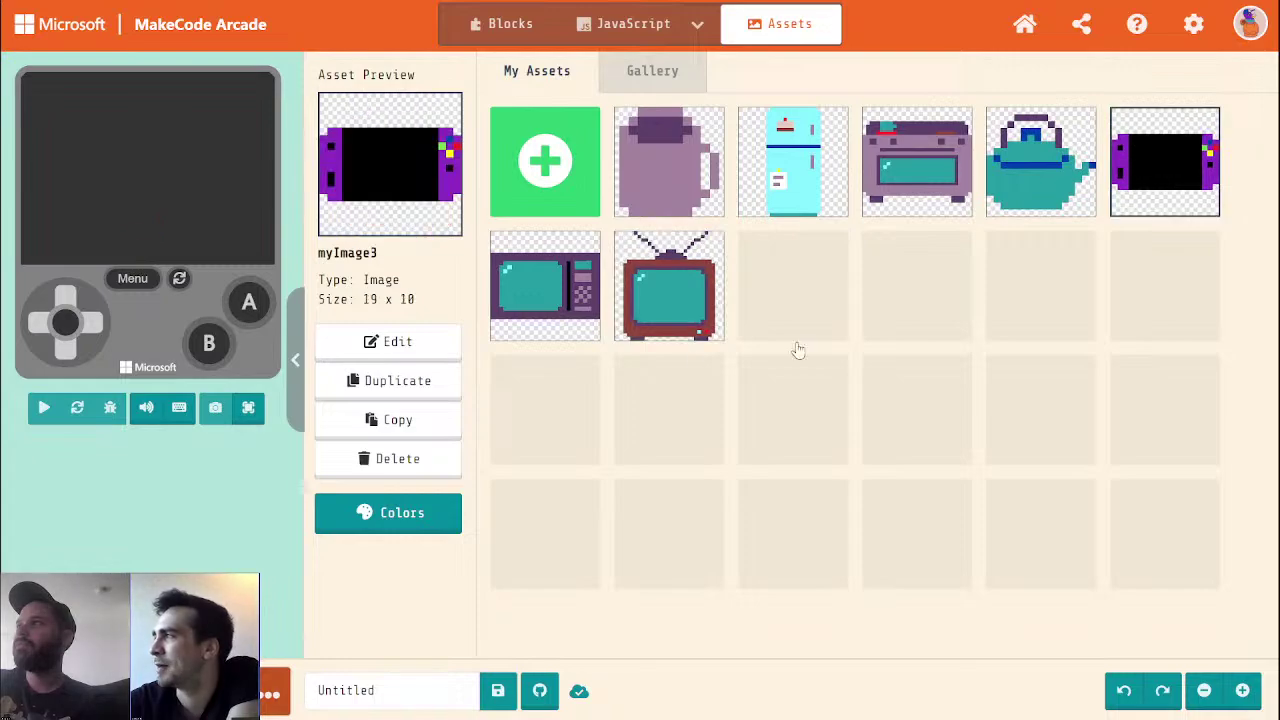
click(425, 340)
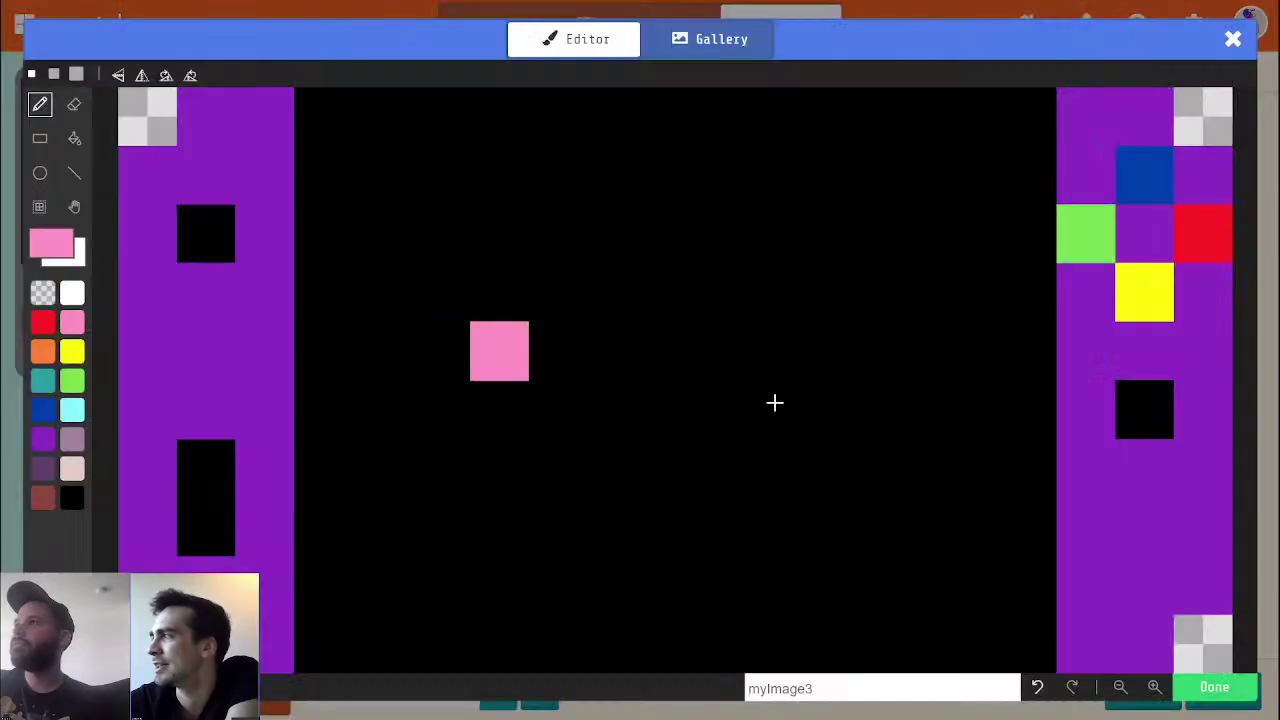
click(42, 465)
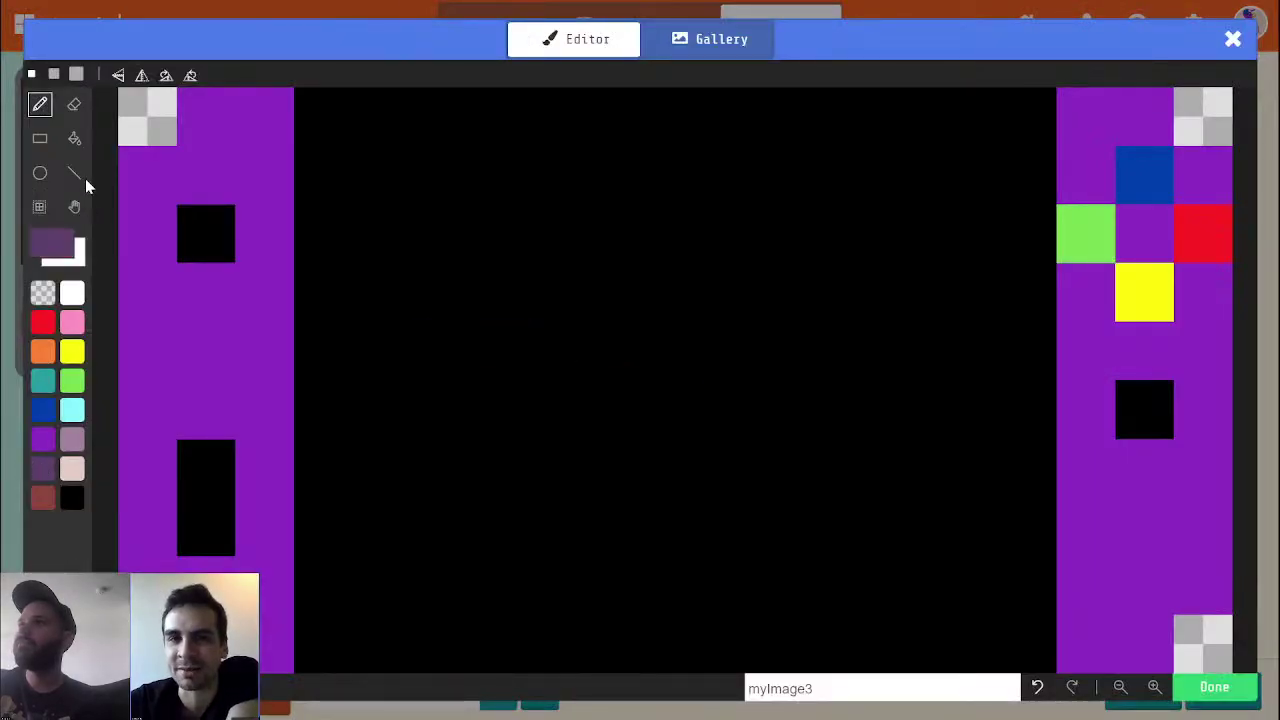
click(41, 140)
drag(368, 163, 979, 581)
drag(943, 540, 684, 354)
mouse_move(498, 292)
mouse_down()
mouse_move(854, 474)
mouse_move(546, 303)
mouse_move(814, 426)
mouse_move(703, 354)
mouse_move(566, 351)
mouse_up()
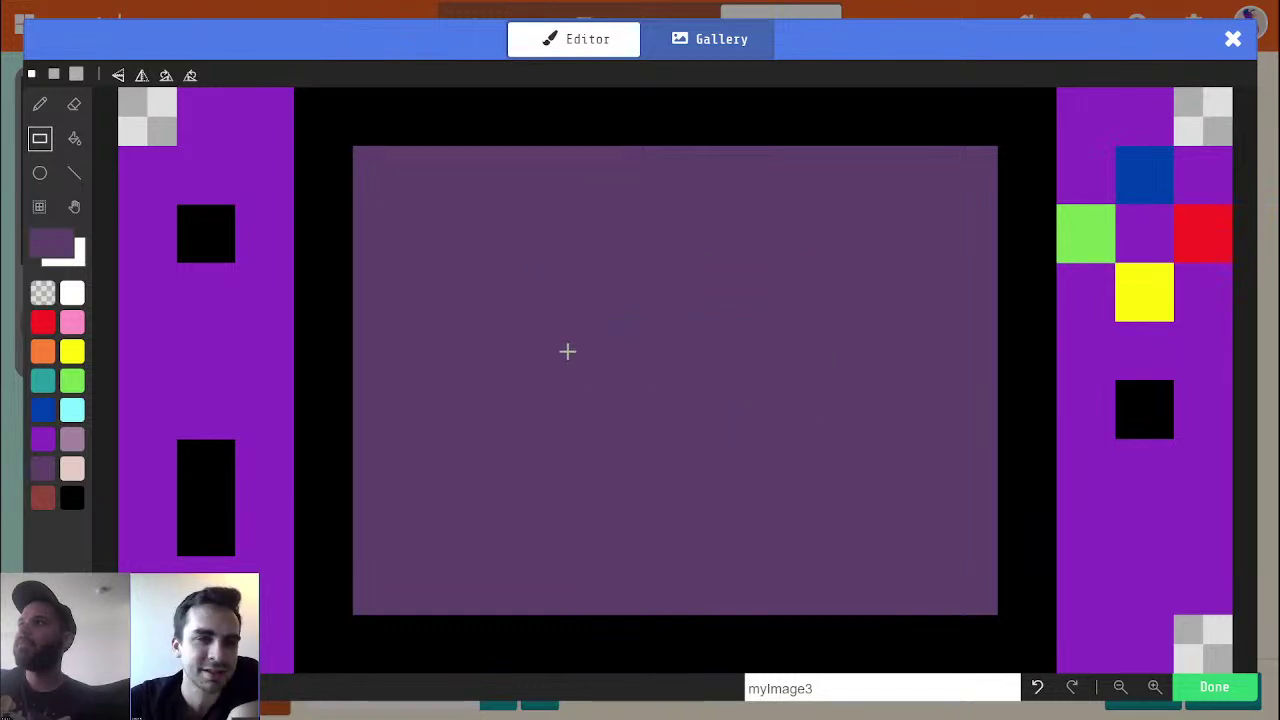
click(1250, 690)
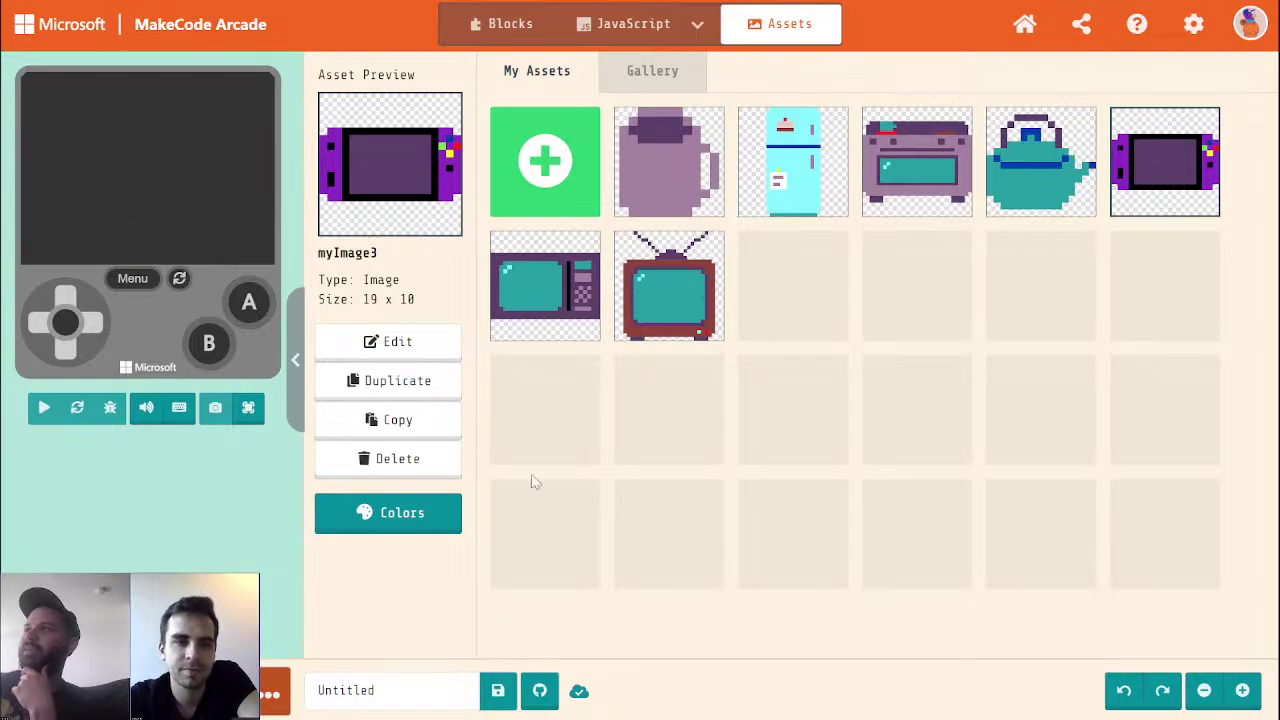
Create a new image and draw a solid pale beige block 14 by 13 pixels, undoing the stray pixels beside it
click(503, 170)
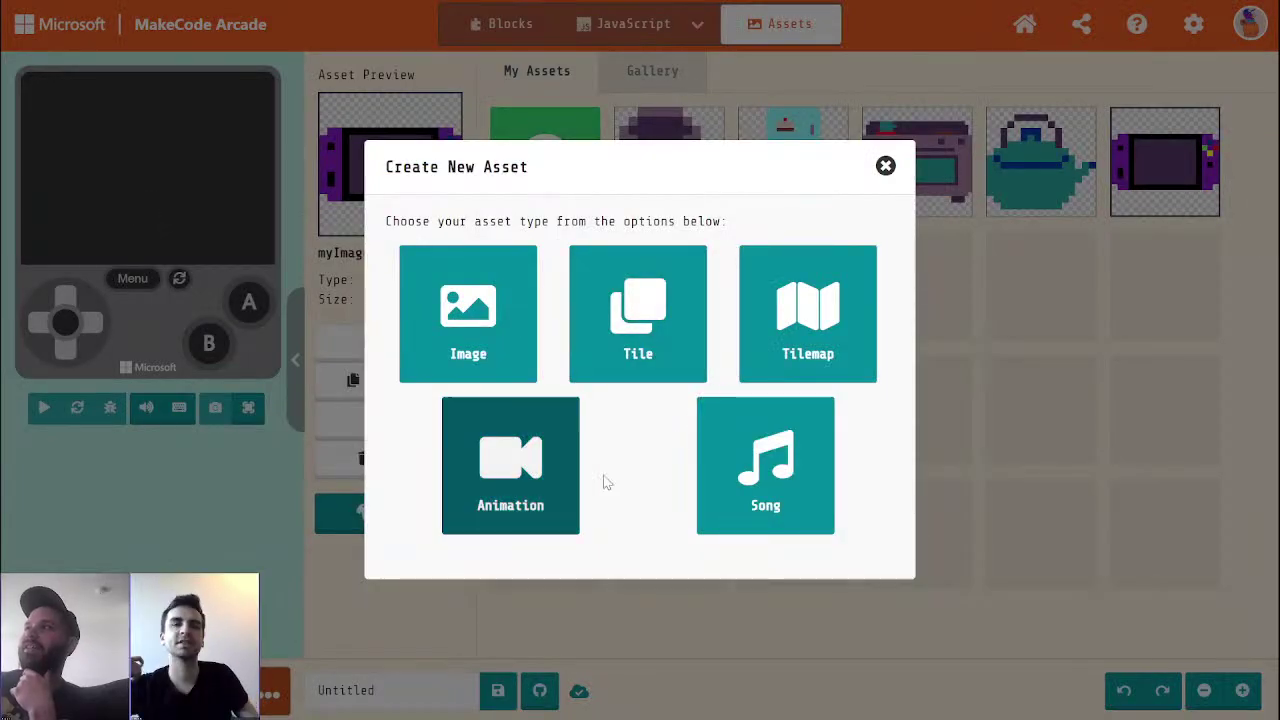
click(477, 318)
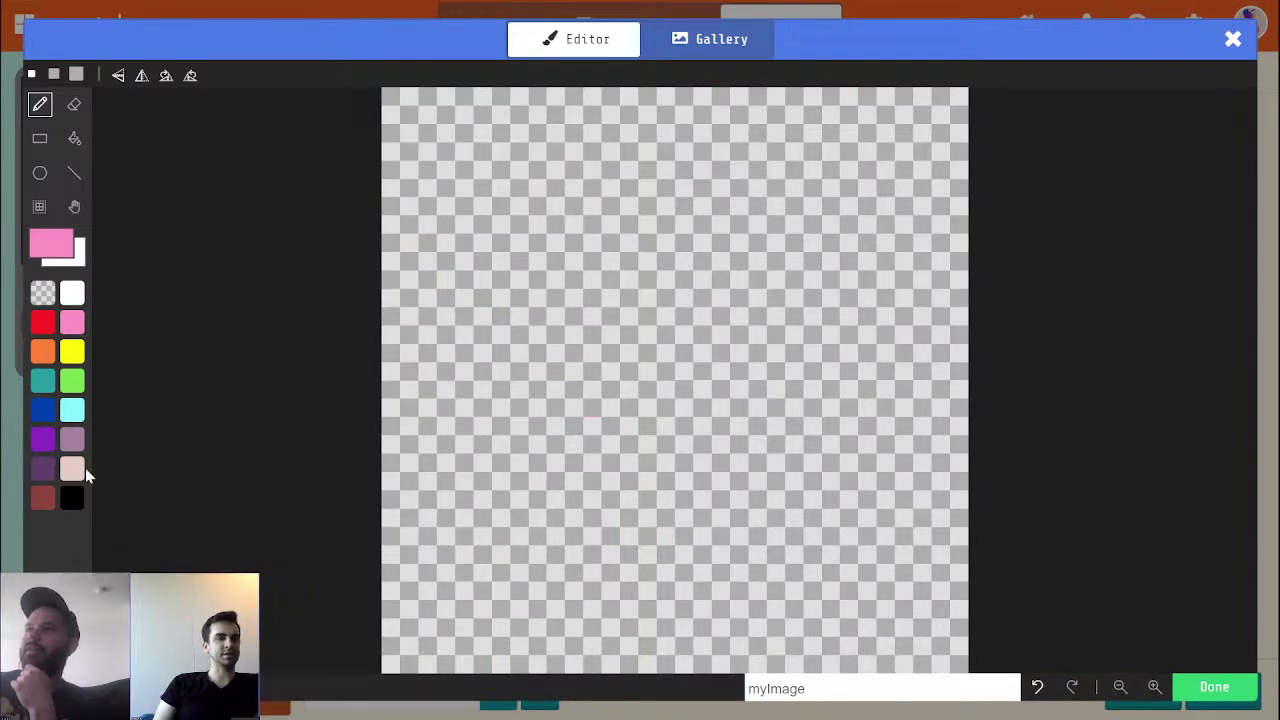
click(84, 469)
mouse_move(452, 149)
mouse_down()
mouse_move(440, 163)
mouse_move(506, 528)
mouse_move(449, 563)
mouse_move(434, 271)
mouse_move(466, 523)
mouse_move(494, 569)
mouse_move(750, 565)
mouse_move(811, 589)
mouse_move(766, 577)
mouse_move(866, 523)
mouse_move(869, 149)
mouse_move(797, 134)
mouse_move(523, 140)
mouse_move(470, 173)
mouse_move(537, 477)
mouse_move(503, 363)
mouse_move(574, 520)
mouse_move(606, 414)
mouse_move(731, 540)
mouse_move(689, 443)
mouse_move(847, 498)
mouse_move(831, 220)
mouse_move(709, 177)
mouse_move(514, 191)
mouse_move(808, 260)
mouse_move(806, 511)
mouse_move(751, 240)
mouse_move(751, 460)
mouse_move(683, 243)
mouse_move(640, 430)
mouse_move(574, 251)
mouse_move(551, 229)
mouse_up()
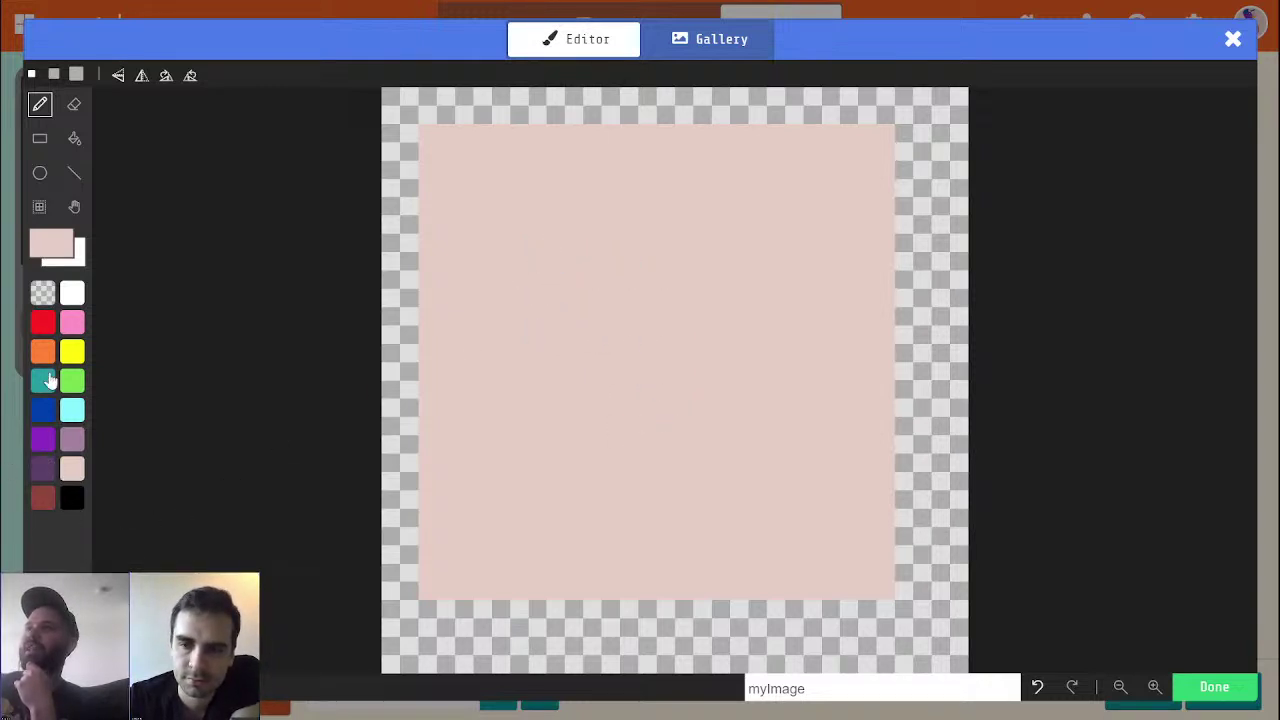
mouse_move(784, 487)
mouse_down()
mouse_move(900, 577)
mouse_move(911, 529)
mouse_move(883, 314)
mouse_move(897, 143)
mouse_move(929, 460)
mouse_move(913, 348)
mouse_up()
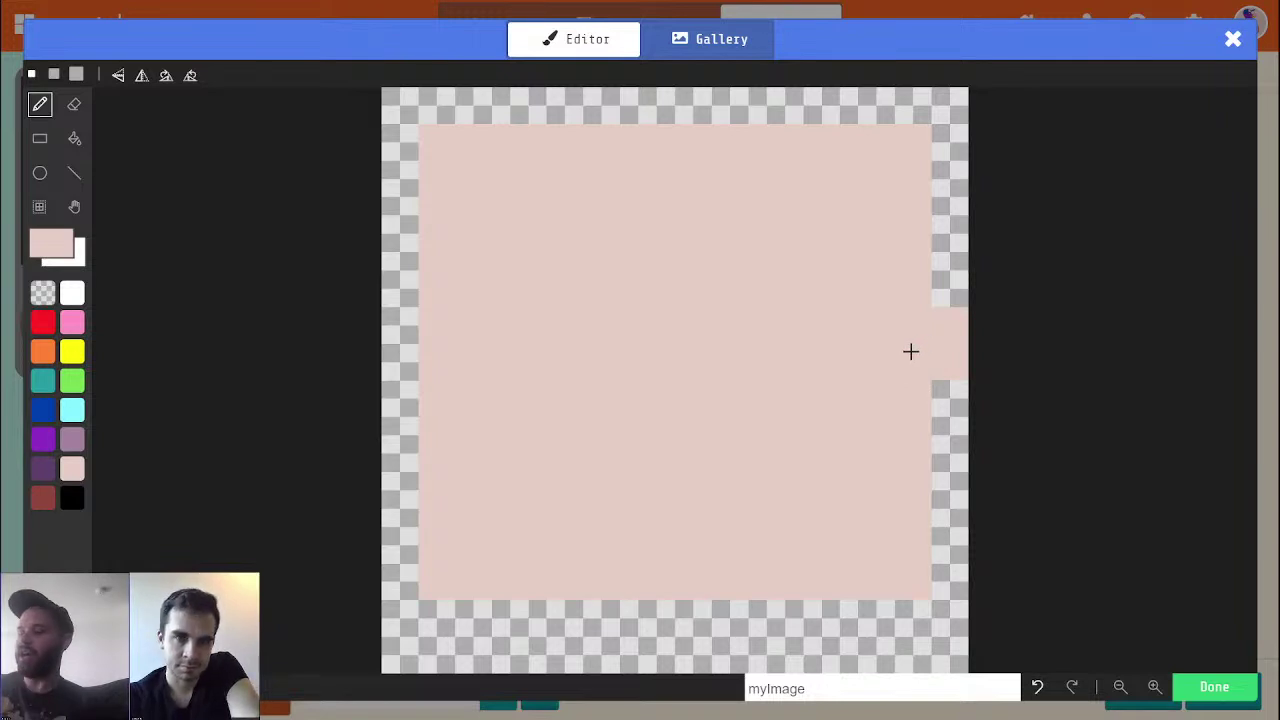
key(ctrl+z)
key(alt)
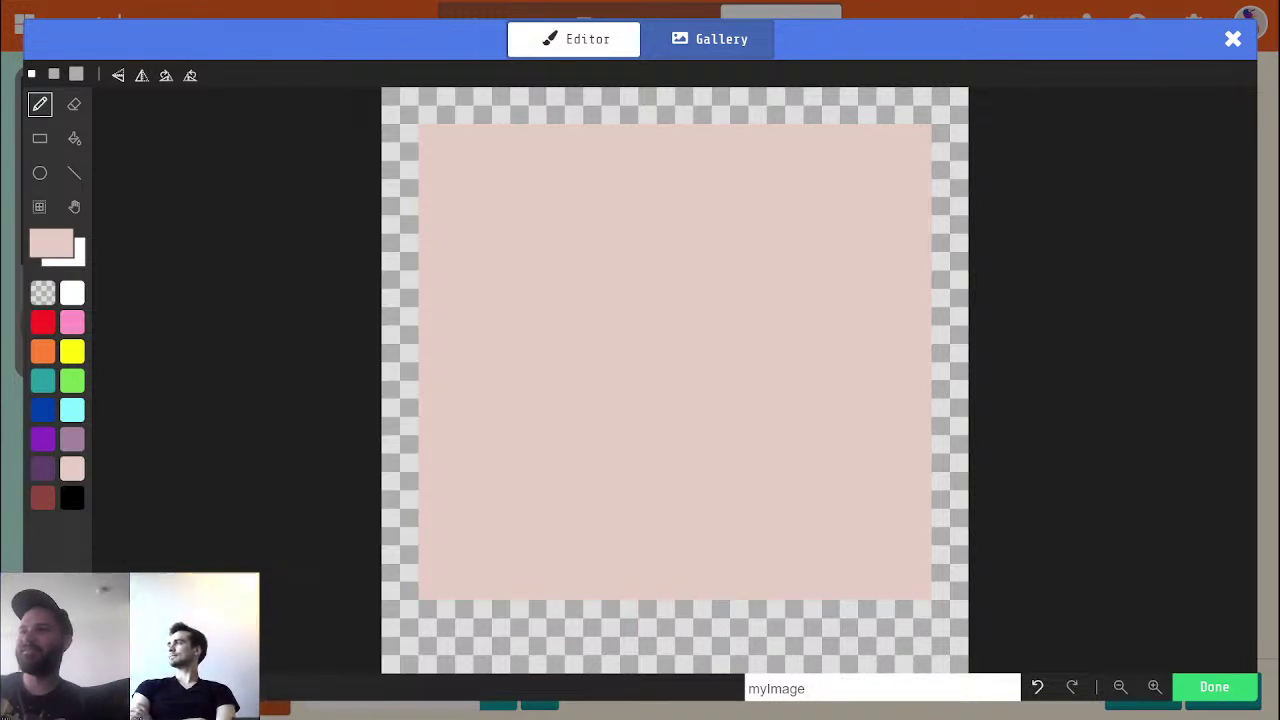
Make the canvas 22 pixels tall and extend the pale beige block downward to 14 by 20 pixels
key(ctrl+z)
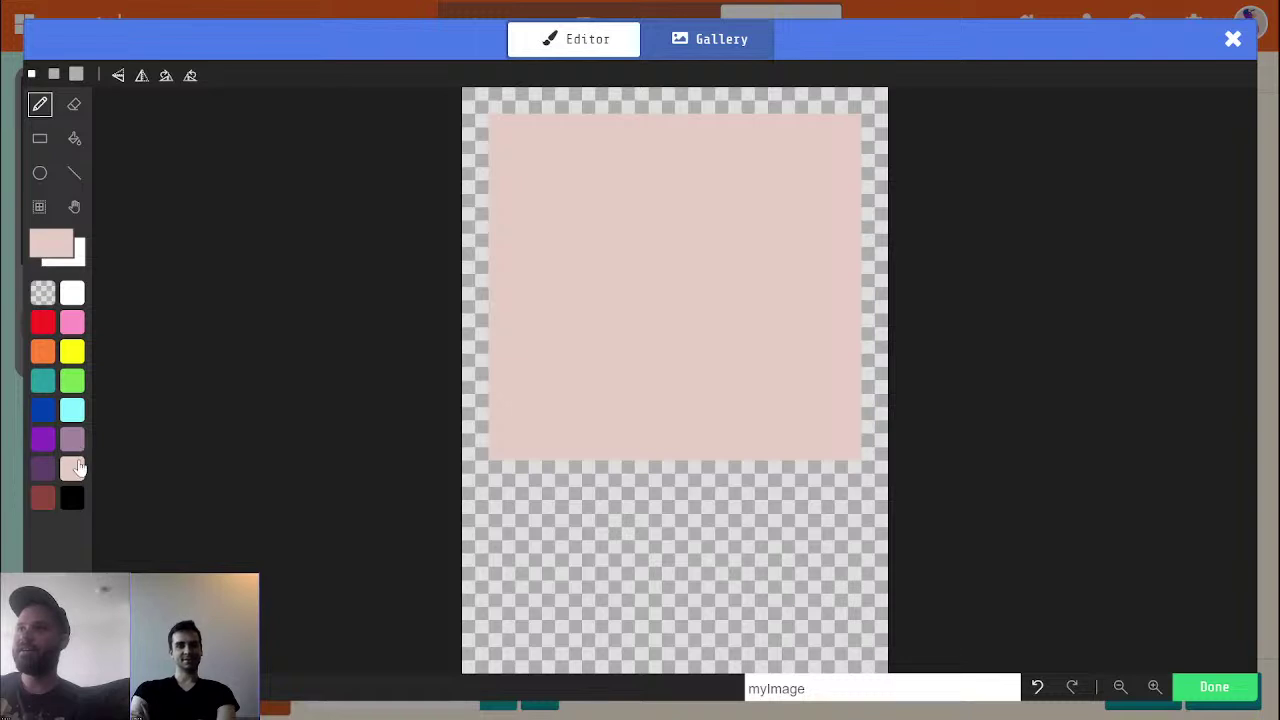
click(33, 142)
mouse_move(524, 484)
mouse_down()
mouse_move(847, 628)
mouse_move(646, 500)
mouse_move(551, 466)
mouse_move(526, 471)
mouse_move(634, 580)
mouse_up()
drag(717, 577, 560, 531)
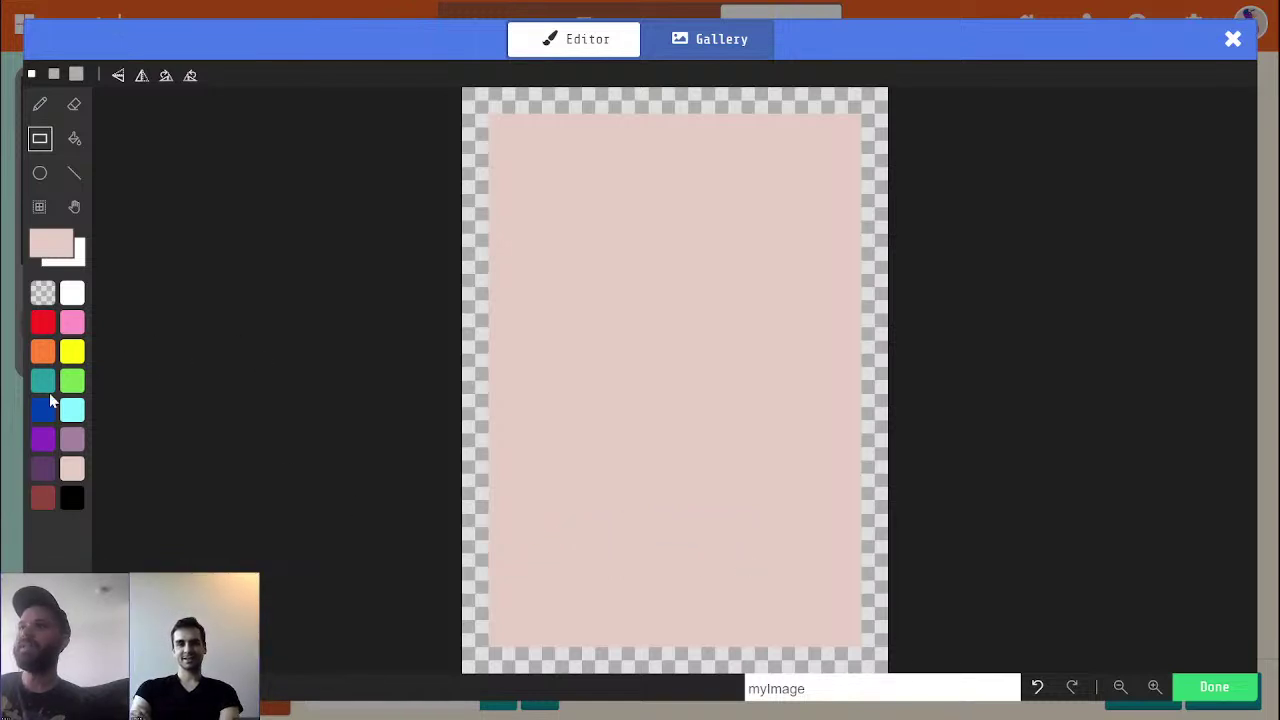
Draw a filled teal screen 12 by 10 pixels with notched corners in the upper part of the beige block
click(42, 380)
click(74, 173)
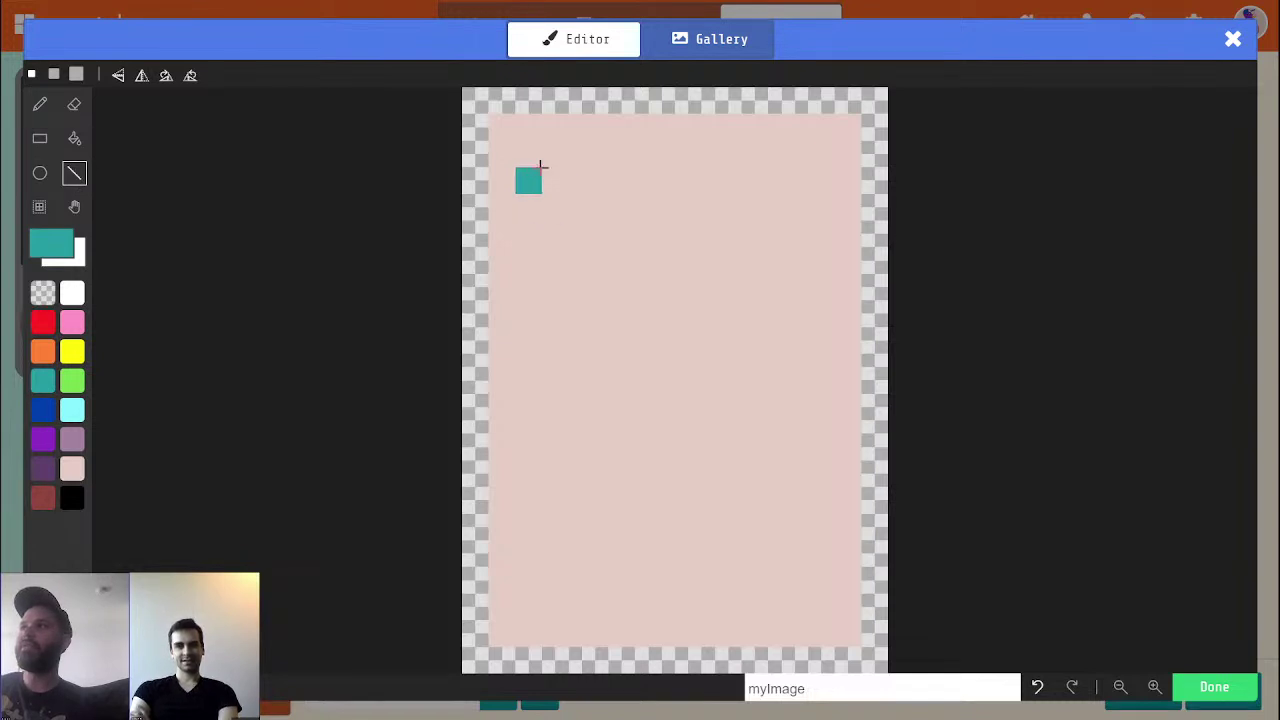
mouse_move(528, 180)
mouse_down()
mouse_move(546, 309)
mouse_move(528, 367)
mouse_up()
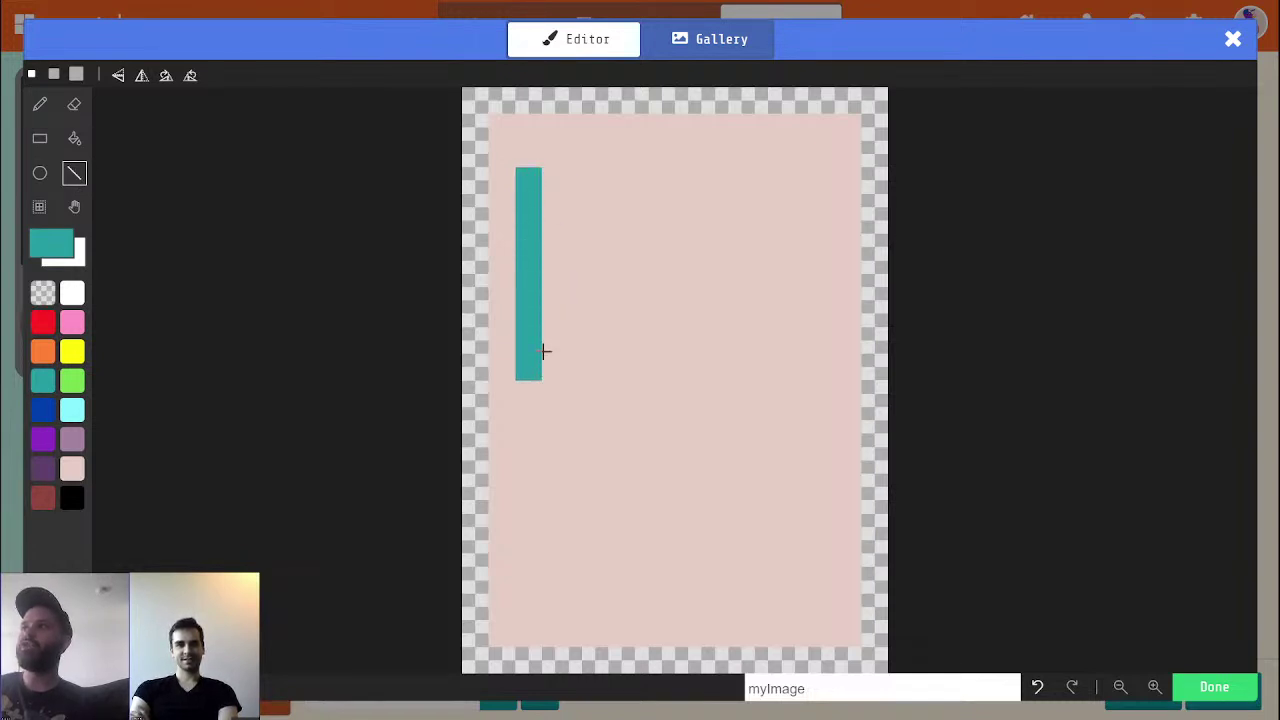
mouse_move(555, 153)
mouse_down()
mouse_move(780, 158)
mouse_move(817, 195)
mouse_move(821, 180)
mouse_move(840, 363)
mouse_move(817, 408)
mouse_move(821, 370)
mouse_move(795, 393)
mouse_move(545, 393)
mouse_up()
click(74, 138)
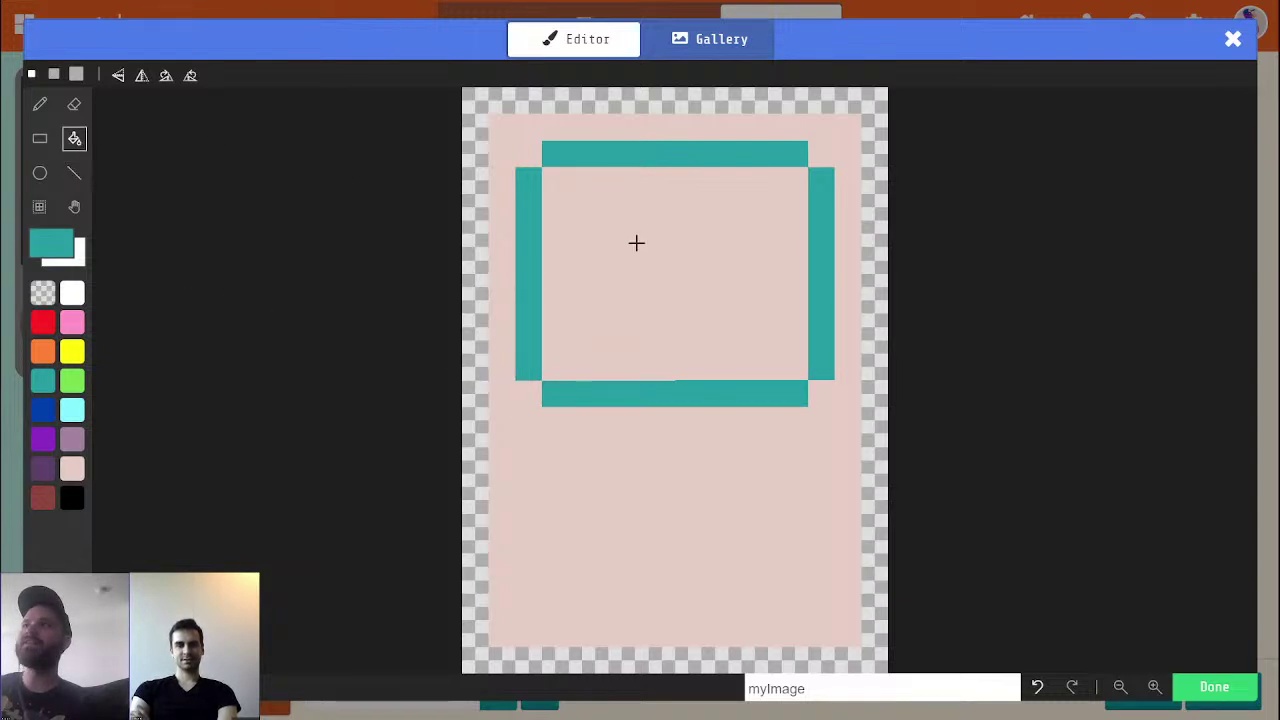
click(634, 243)
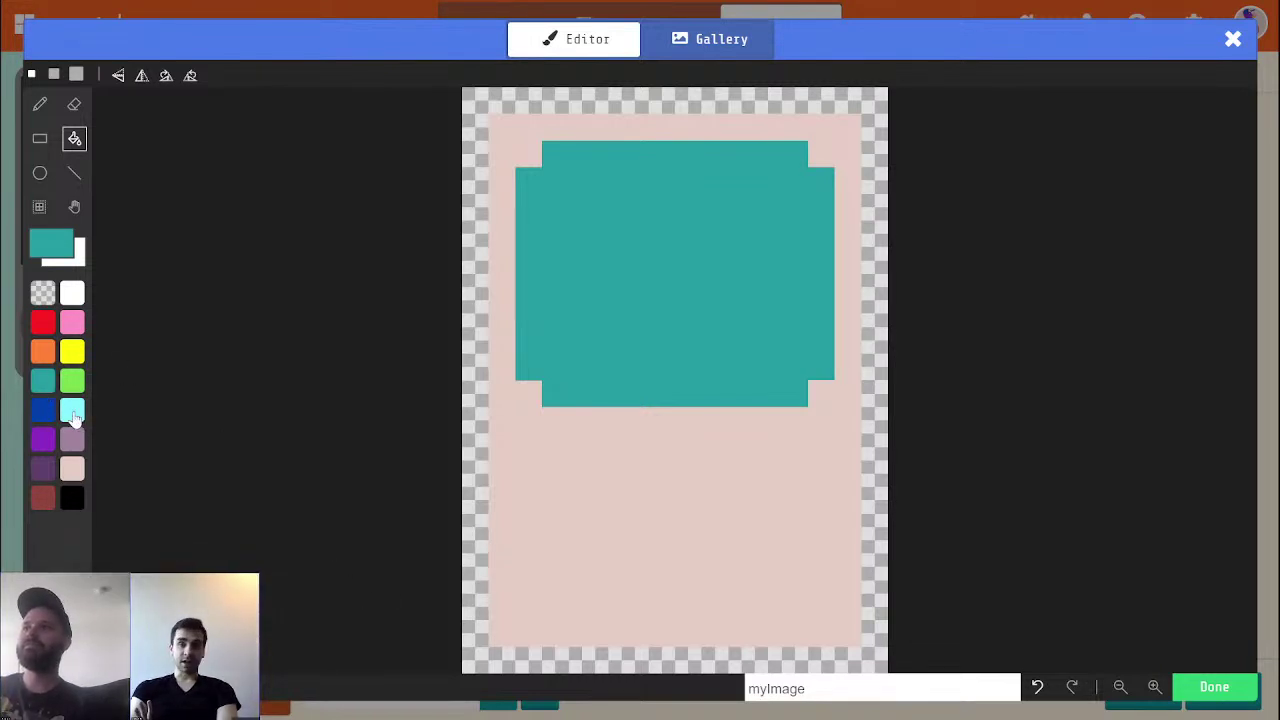
Recolour the screen's outer edge dark purple as a one-pixel frame and add a purple pixel in each inner corner
click(44, 464)
click(74, 173)
drag(529, 366, 530, 340)
mouse_move(531, 272)
mouse_down()
mouse_move(514, 171)
mouse_move(549, 151)
mouse_move(799, 152)
mouse_move(820, 180)
mouse_move(822, 372)
mouse_move(557, 394)
mouse_move(555, 366)
mouse_up()
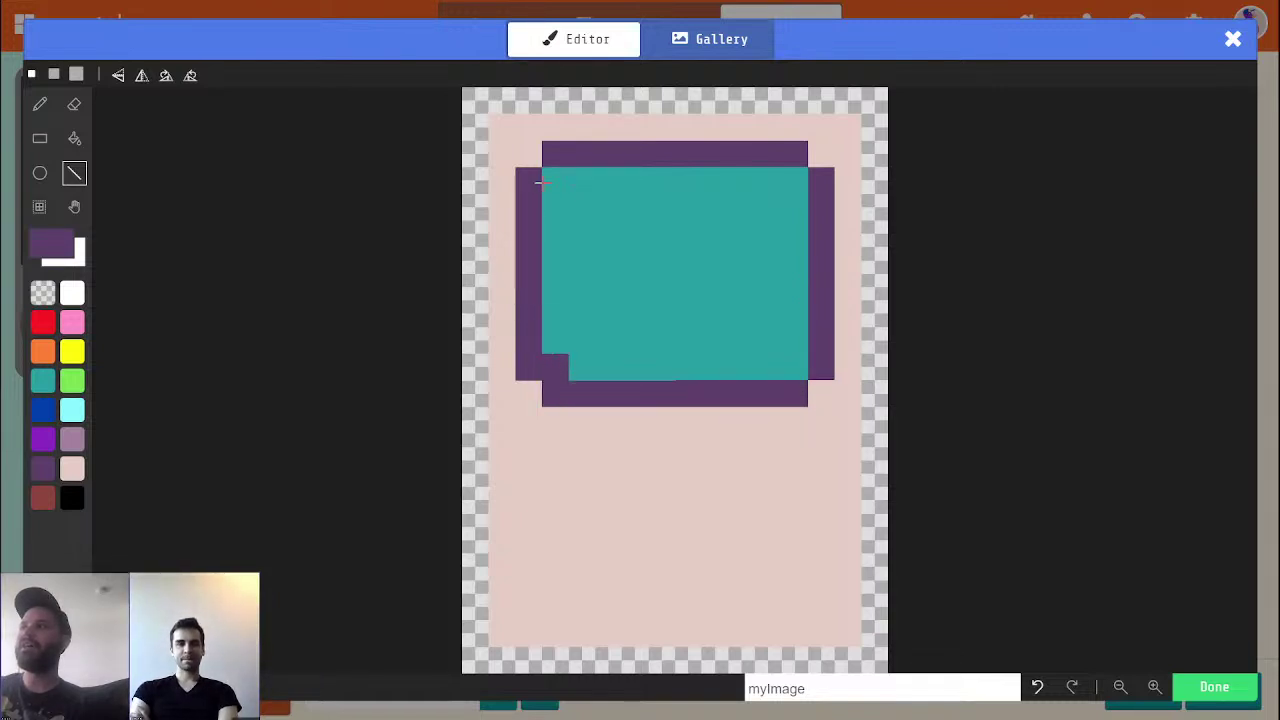
click(545, 180)
click(795, 366)
click(795, 178)
Cut the frame's two left corners diagonally by painting two pixels of each in pale beige
key(alt)
click(572, 414)
click(587, 330)
key(alt)
click(563, 420)
click(556, 392)
click(529, 366)
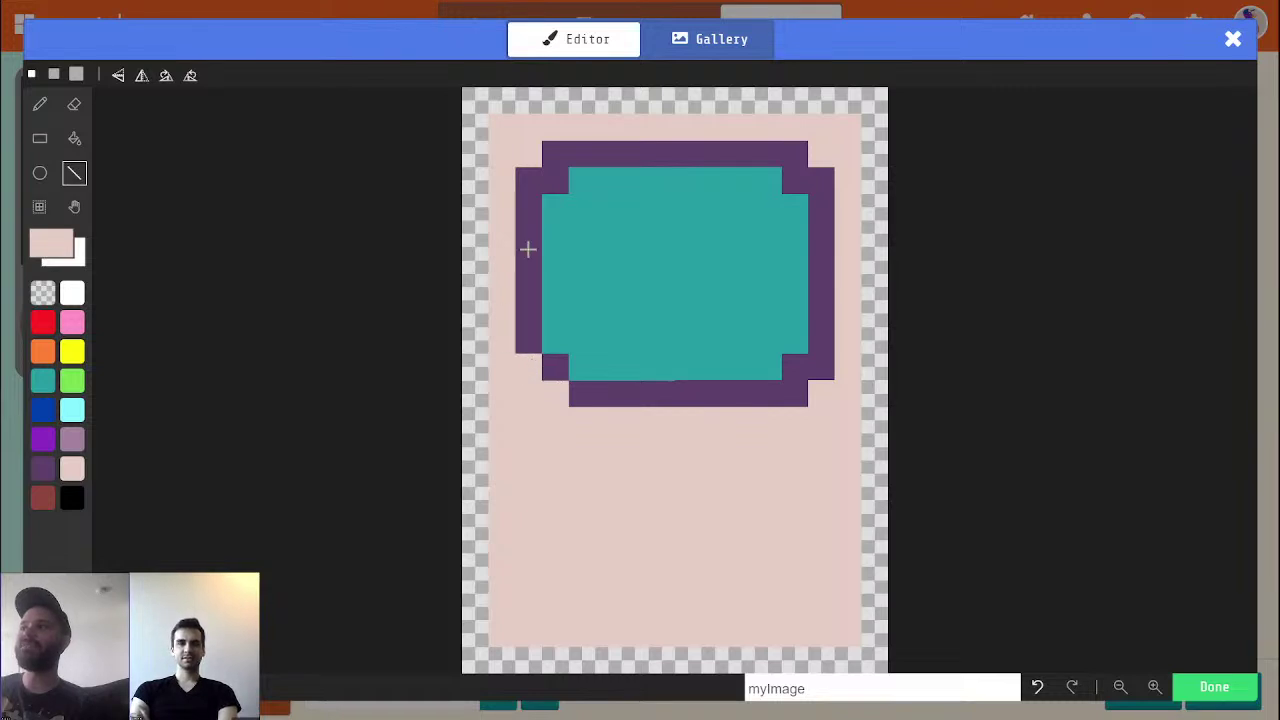
click(526, 180)
click(553, 156)
Repaint the frame's two left corners in dark purple, including their inner corner pixels, to match the right corners
key(alt)
click(531, 201)
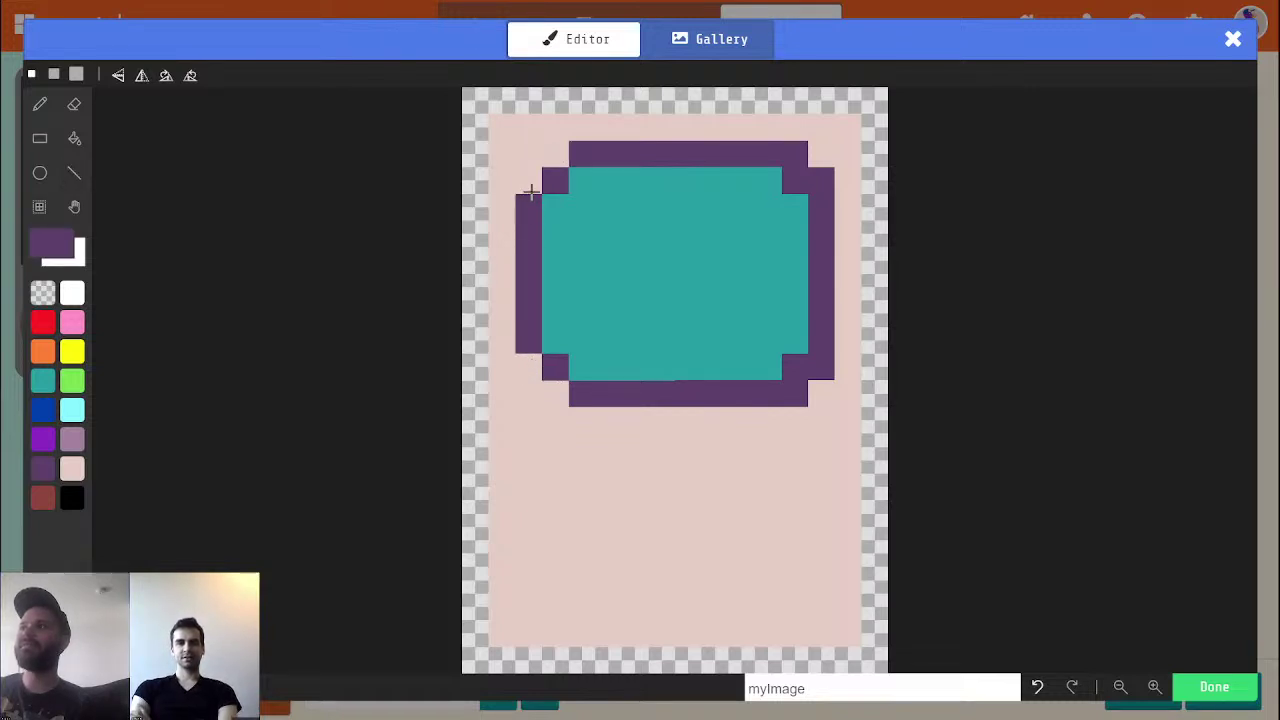
click(529, 182)
click(557, 154)
key(alt)
click(579, 205)
click(556, 180)
key(alt)
click(560, 366)
click(558, 381)
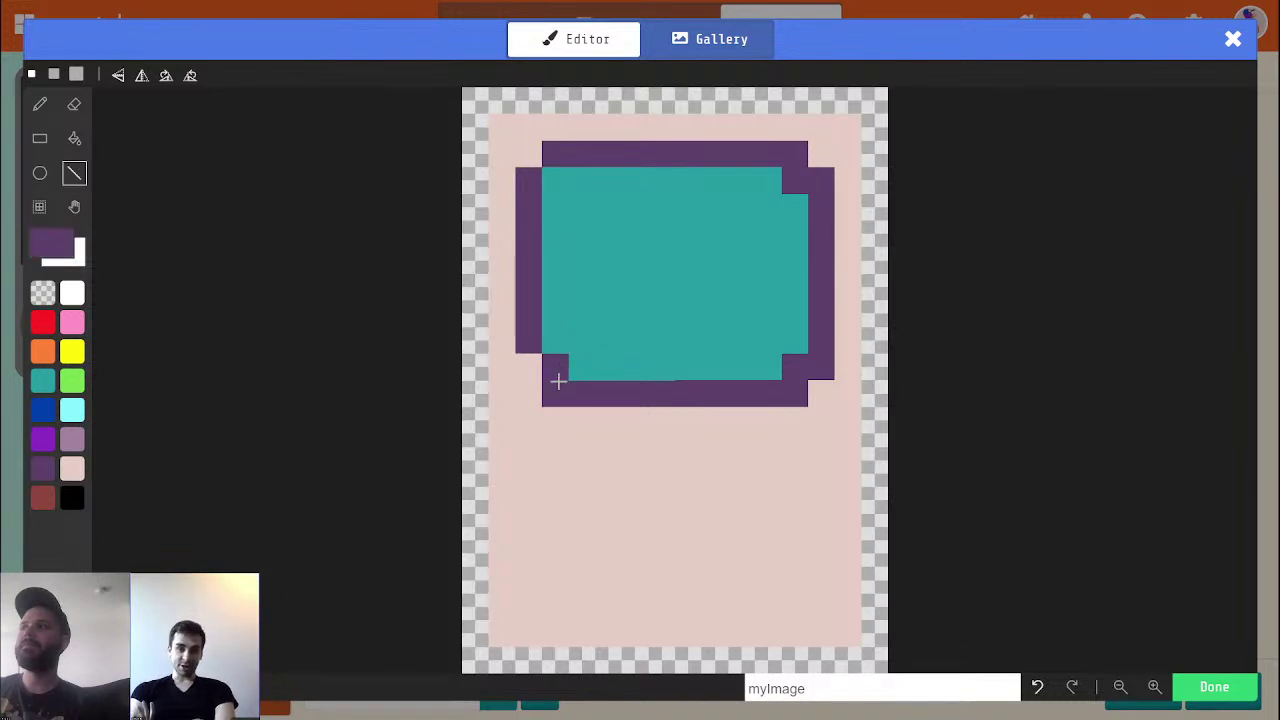
click(531, 370)
click(556, 180)
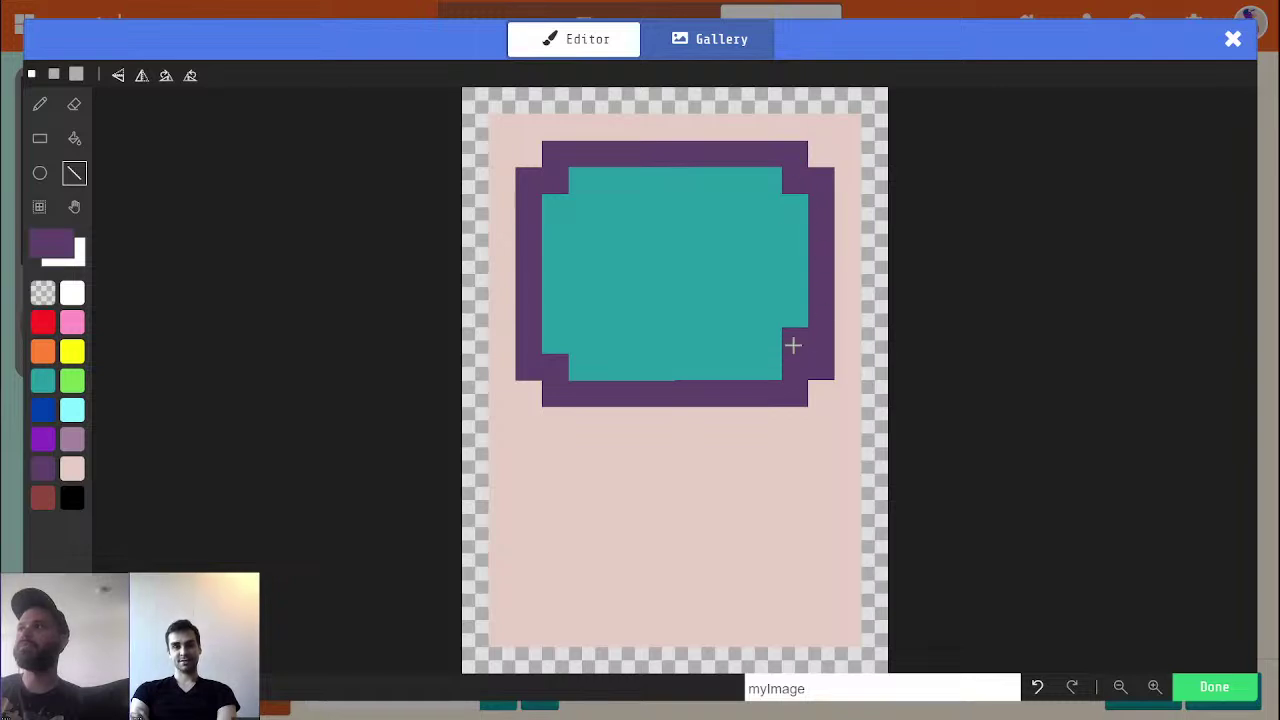
Save and reopen the new image, and shorten the frame's two side bars by one pale beige pixel at each end
alt+click(829, 407)
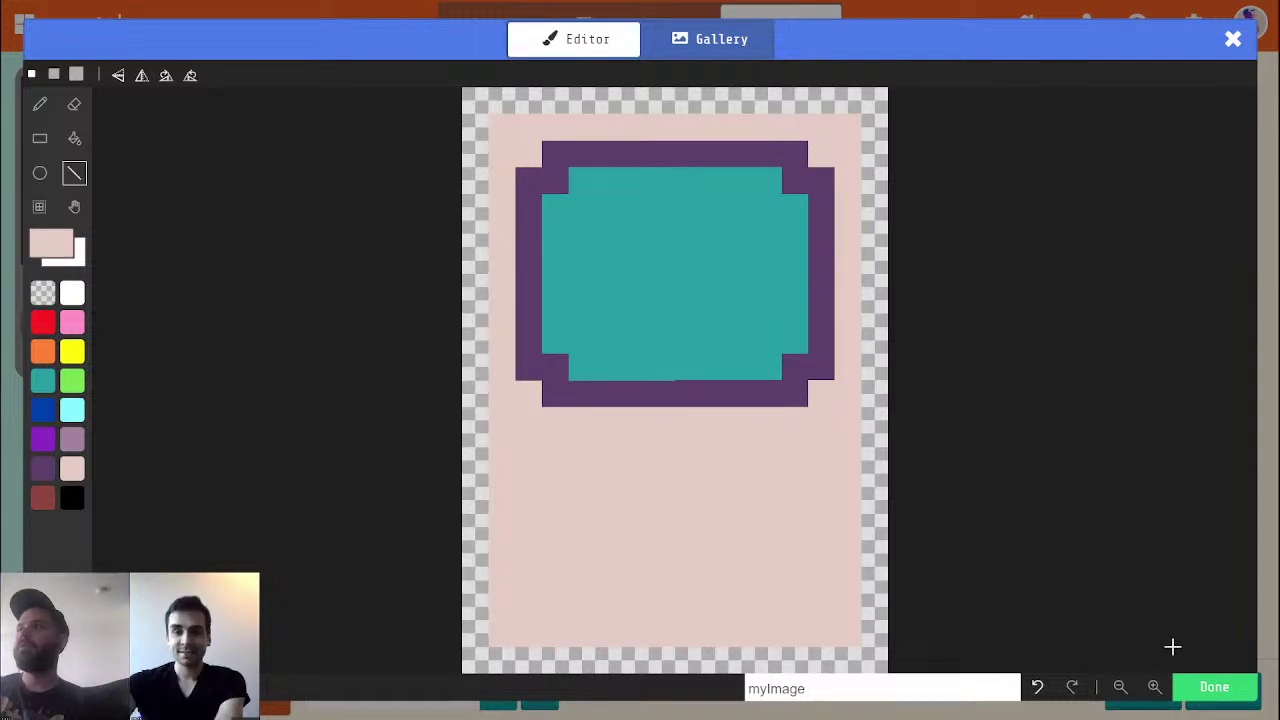
click(1213, 687)
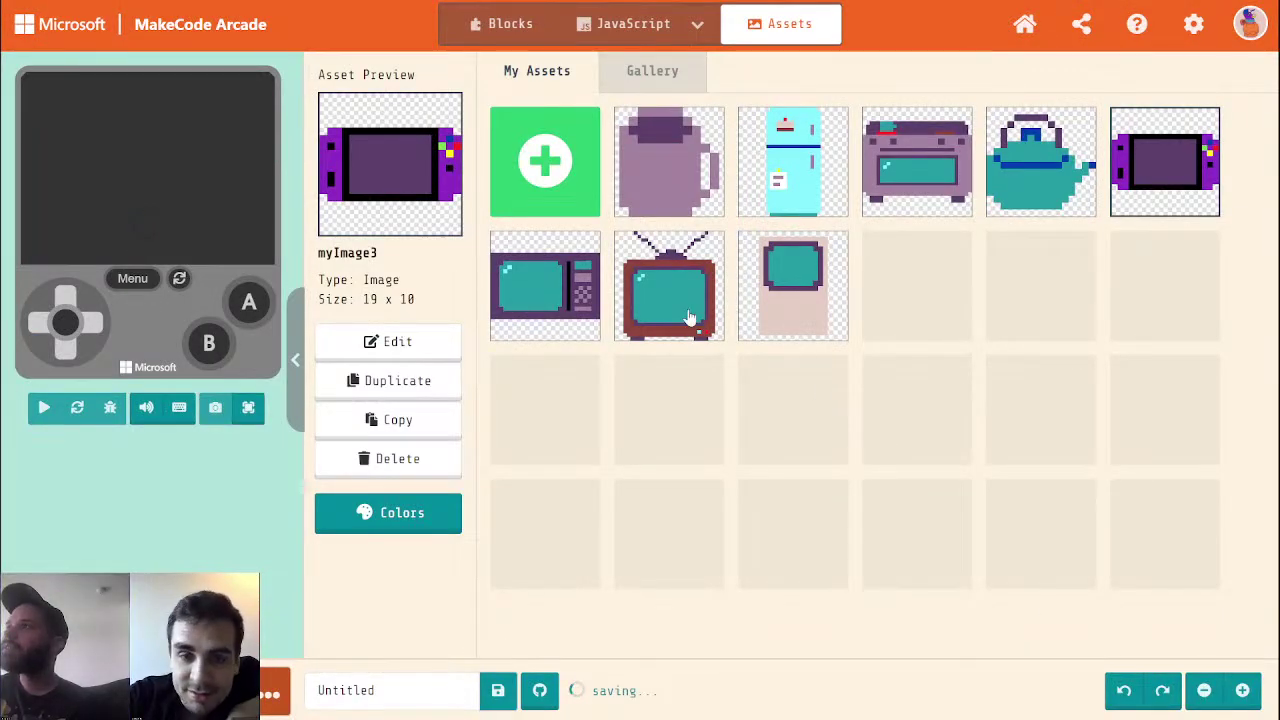
click(740, 300)
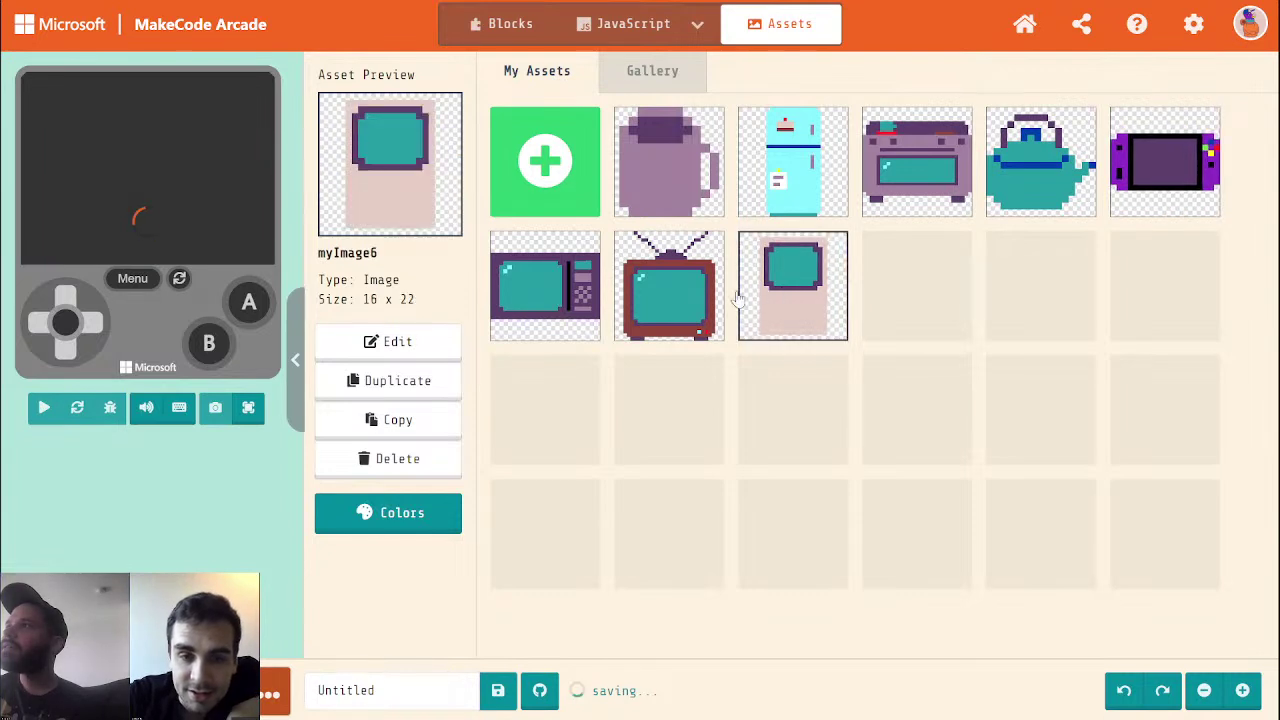
click(424, 342)
alt+click(531, 188)
click(715, 181)
key(ctrl+z)
click(821, 180)
click(820, 368)
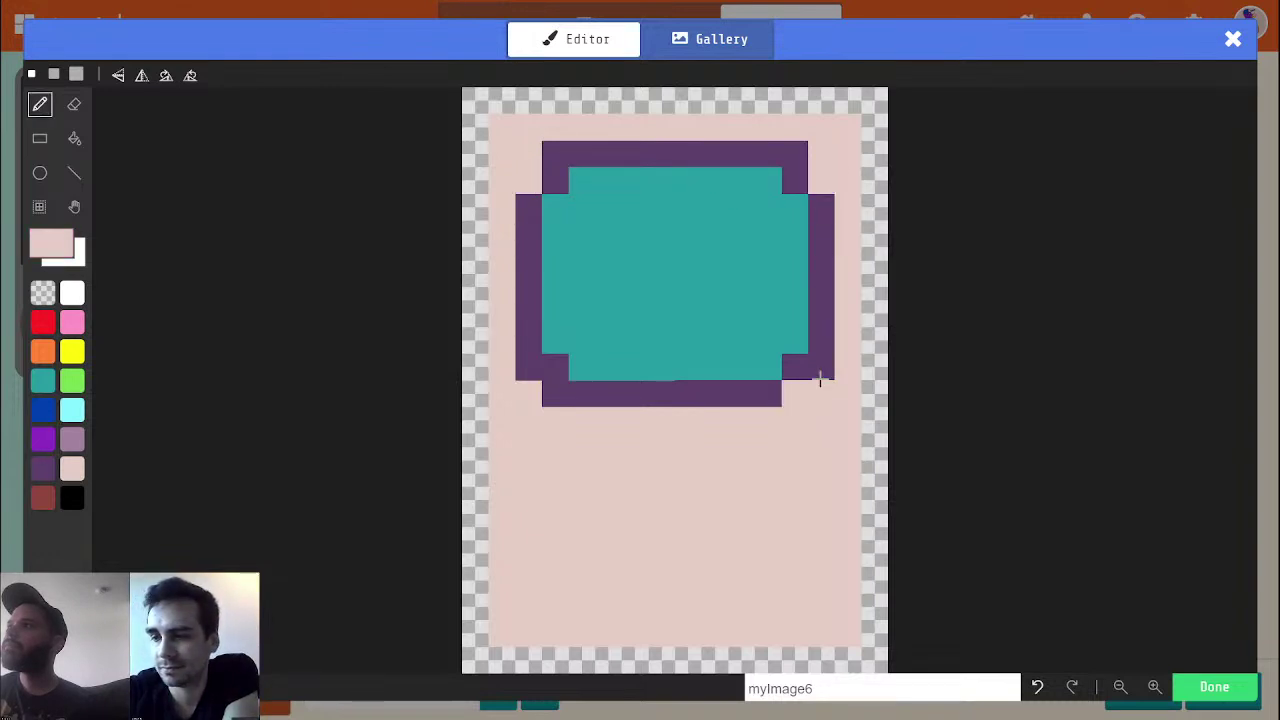
click(527, 369)
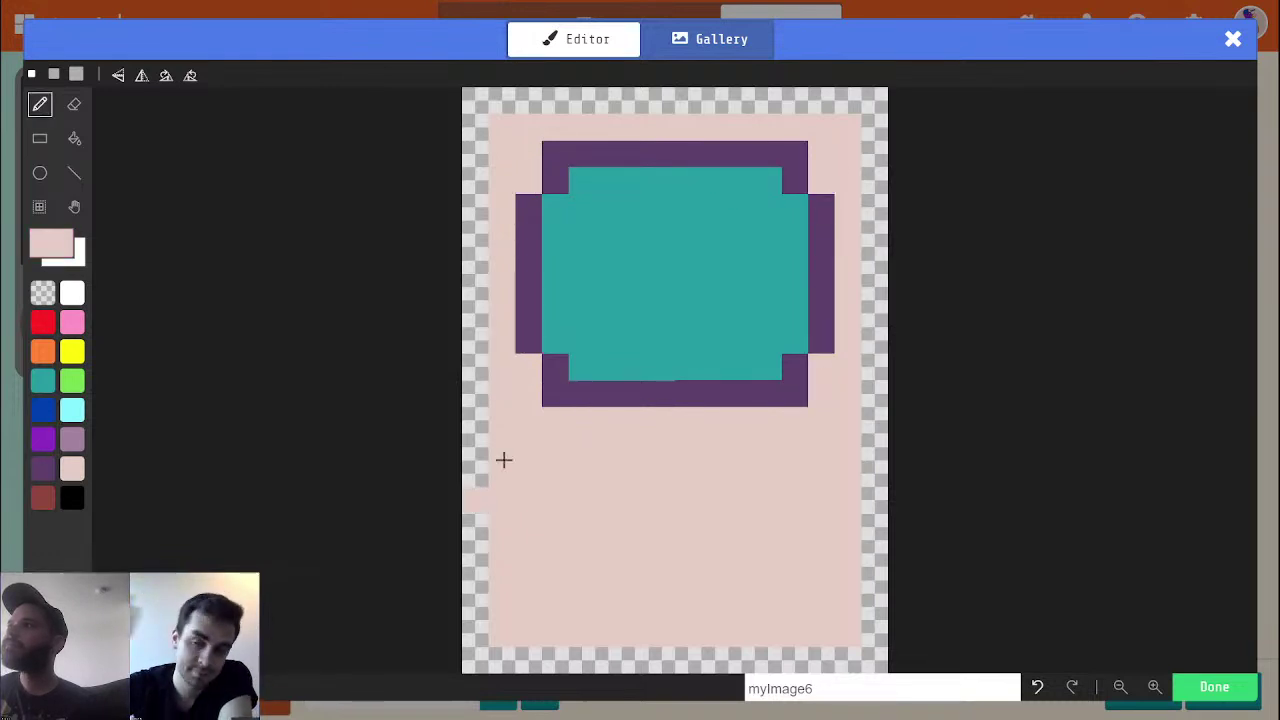
Add a two-pixel diagonal light cyan highlight near the upper-left corner of the teal screen
click(71, 410)
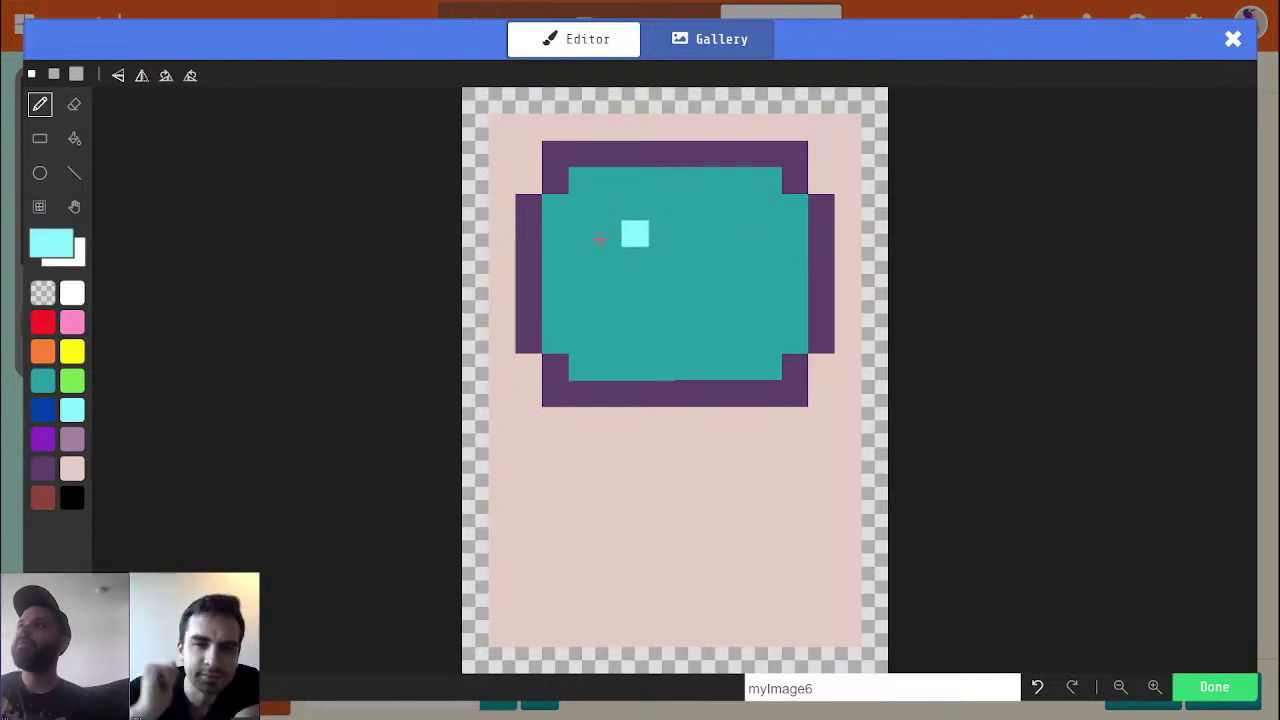
click(618, 207)
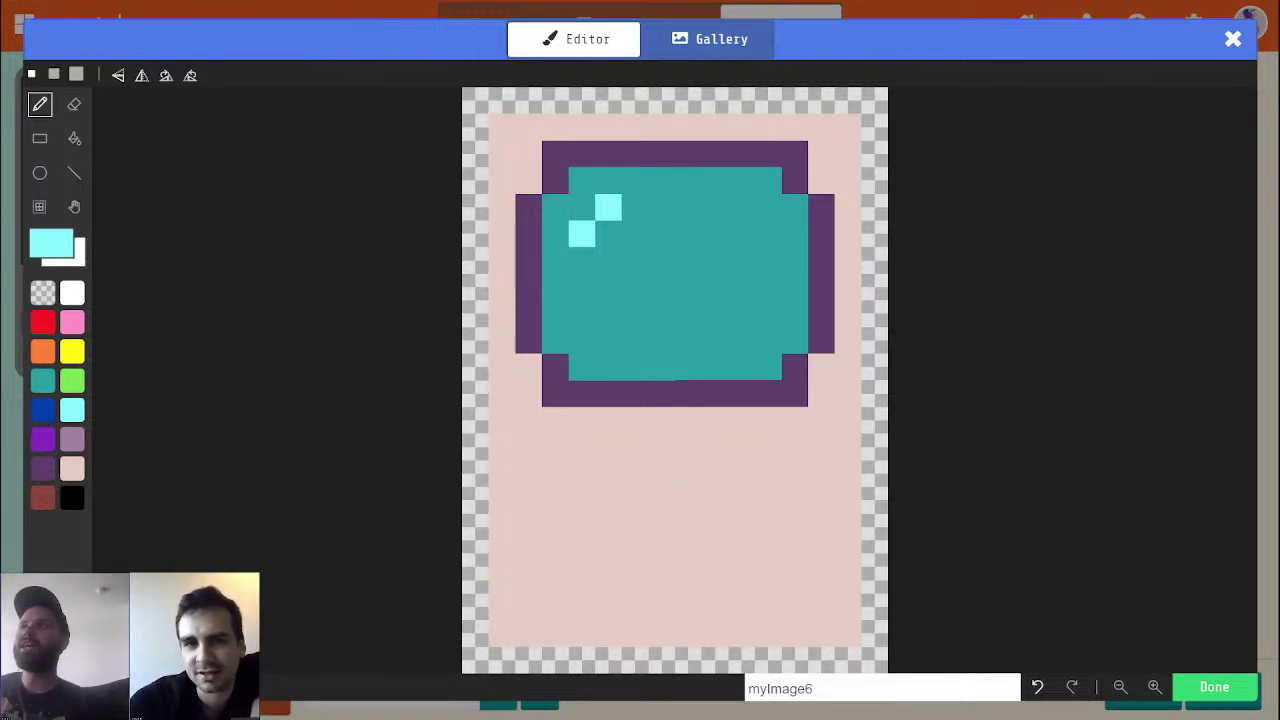
Switch to the web browser and search for "imac" and "mac lisa", showing image results for the second search
key(alt+Tab)
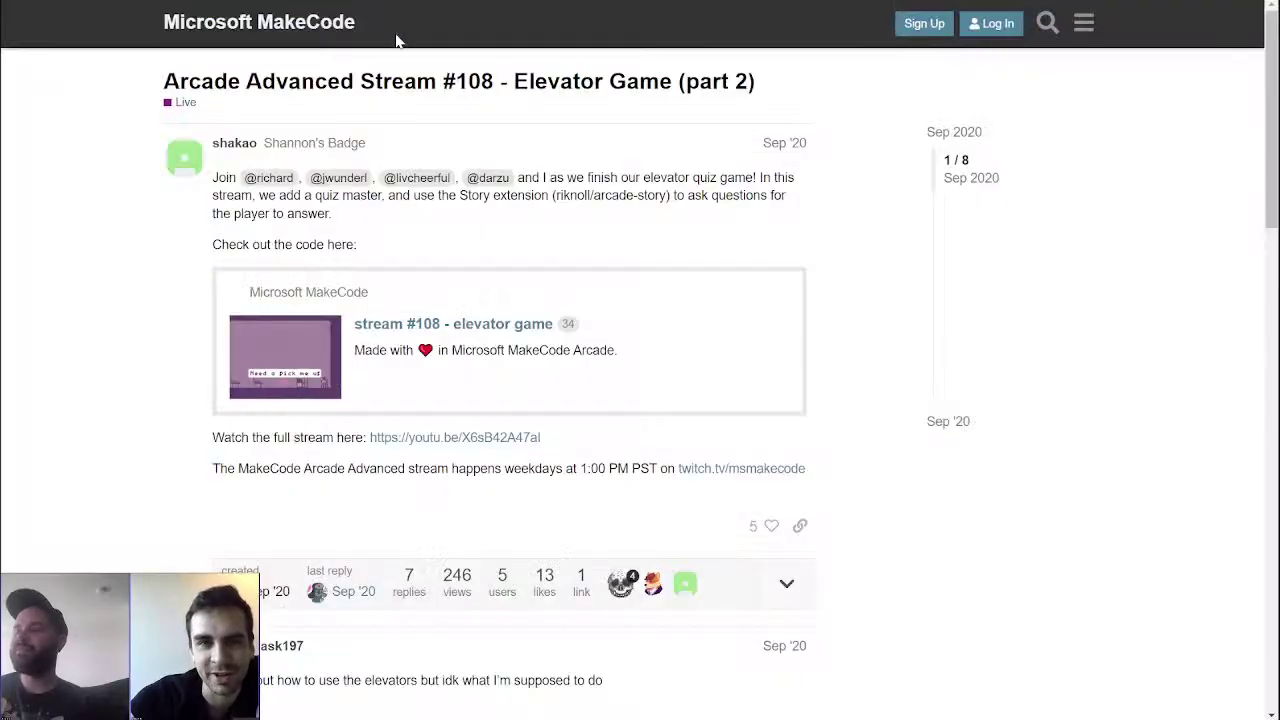
key(ctrl+l)
text(imac)
key(Return)
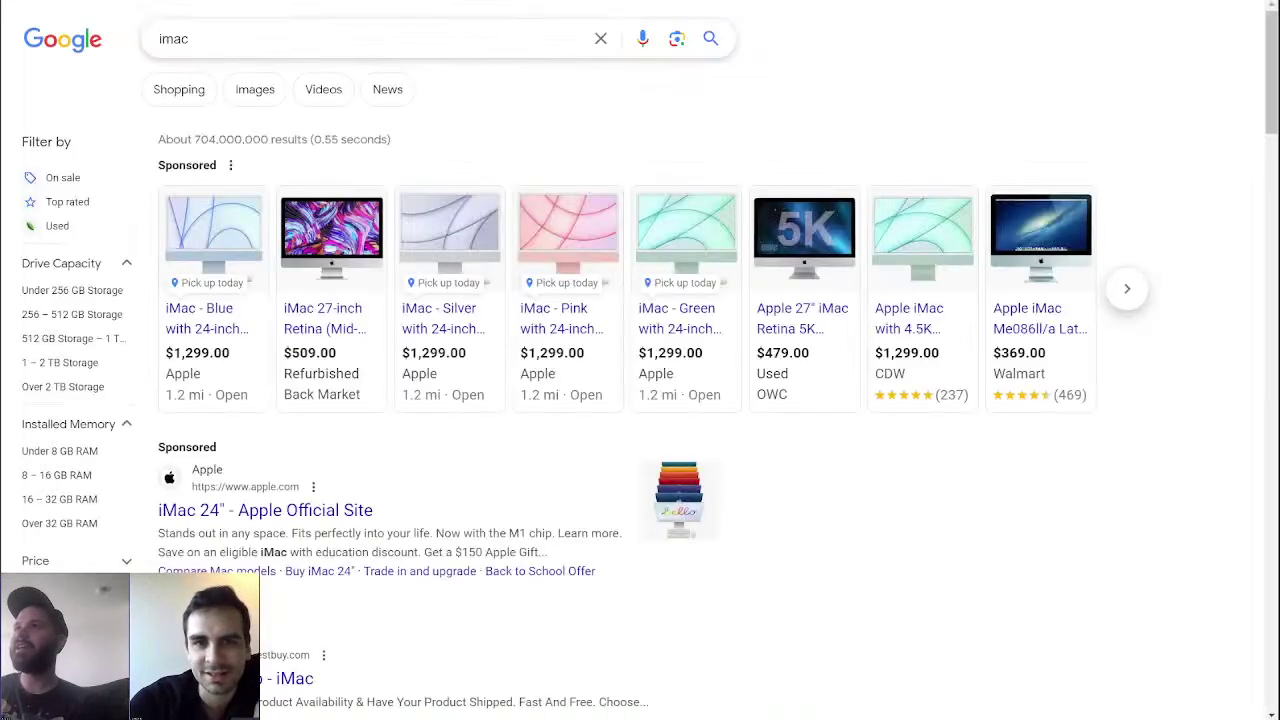
key(slash)
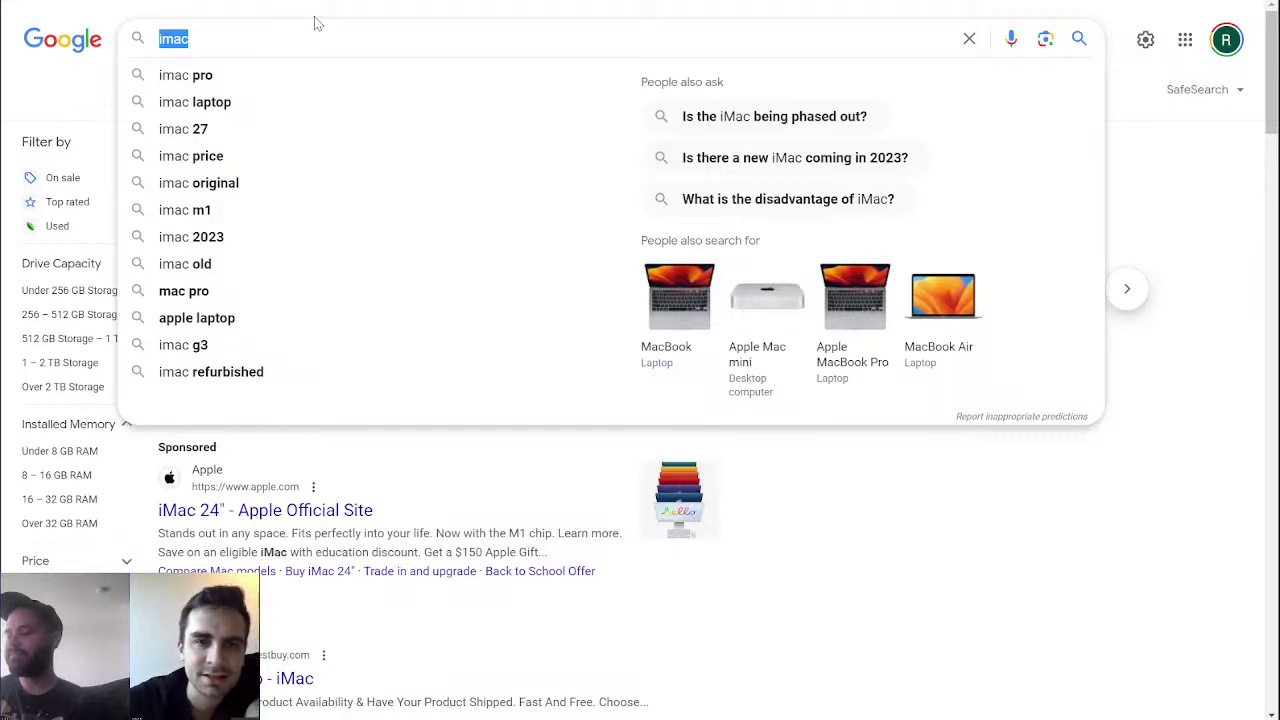
text(mac lisa)
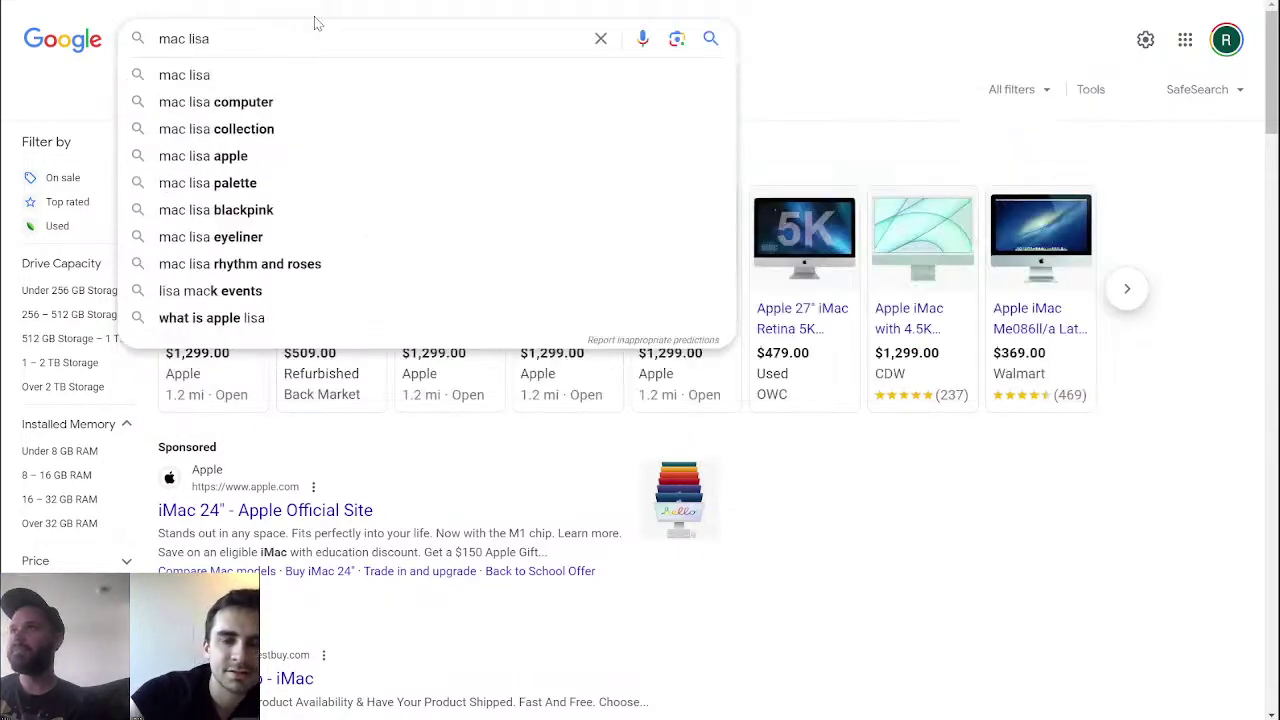
key(Return)
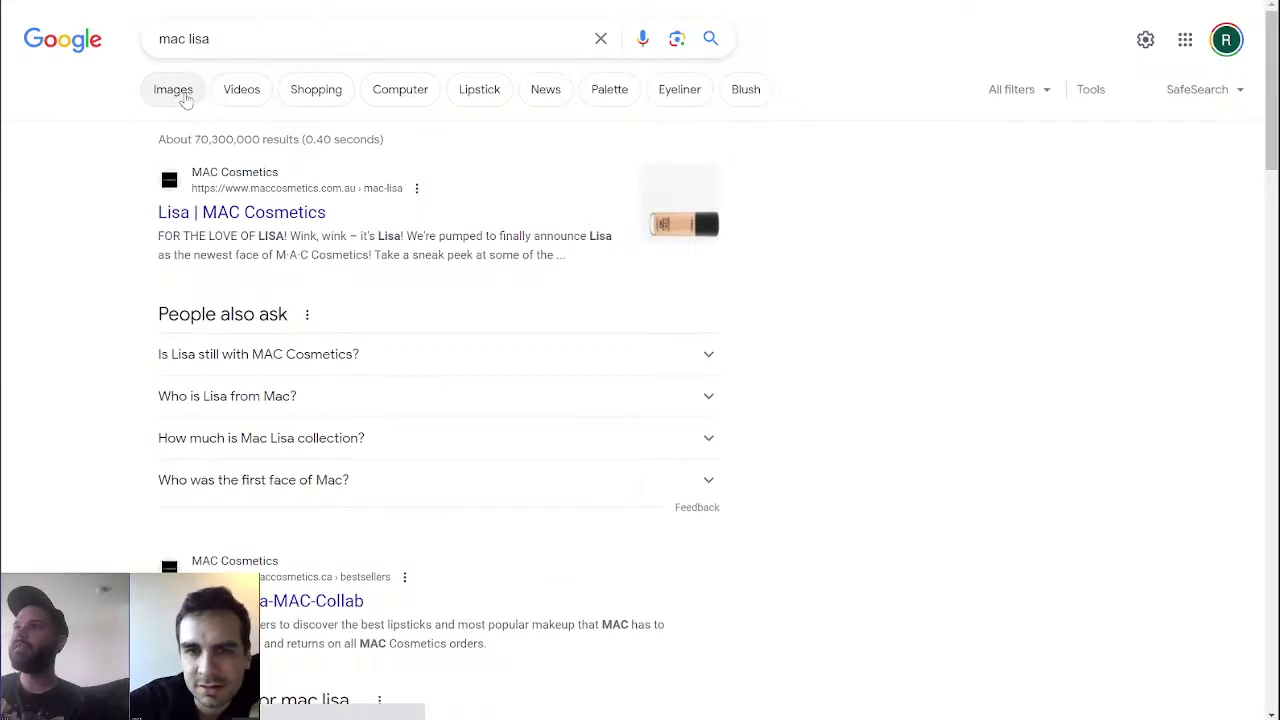
click(175, 92)
Search the web's images for "apple lisa" and return to the sprite editor
double_click(196, 38)
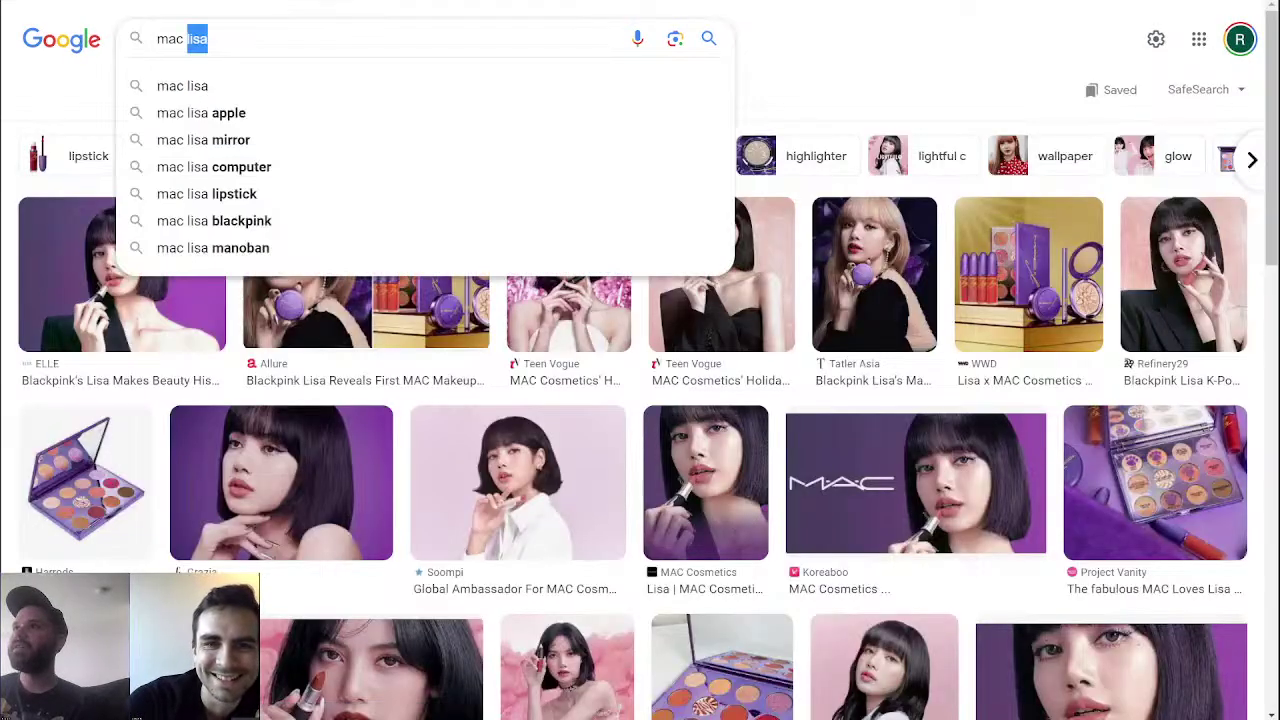
key(ctrl+a)
text(apple lis)
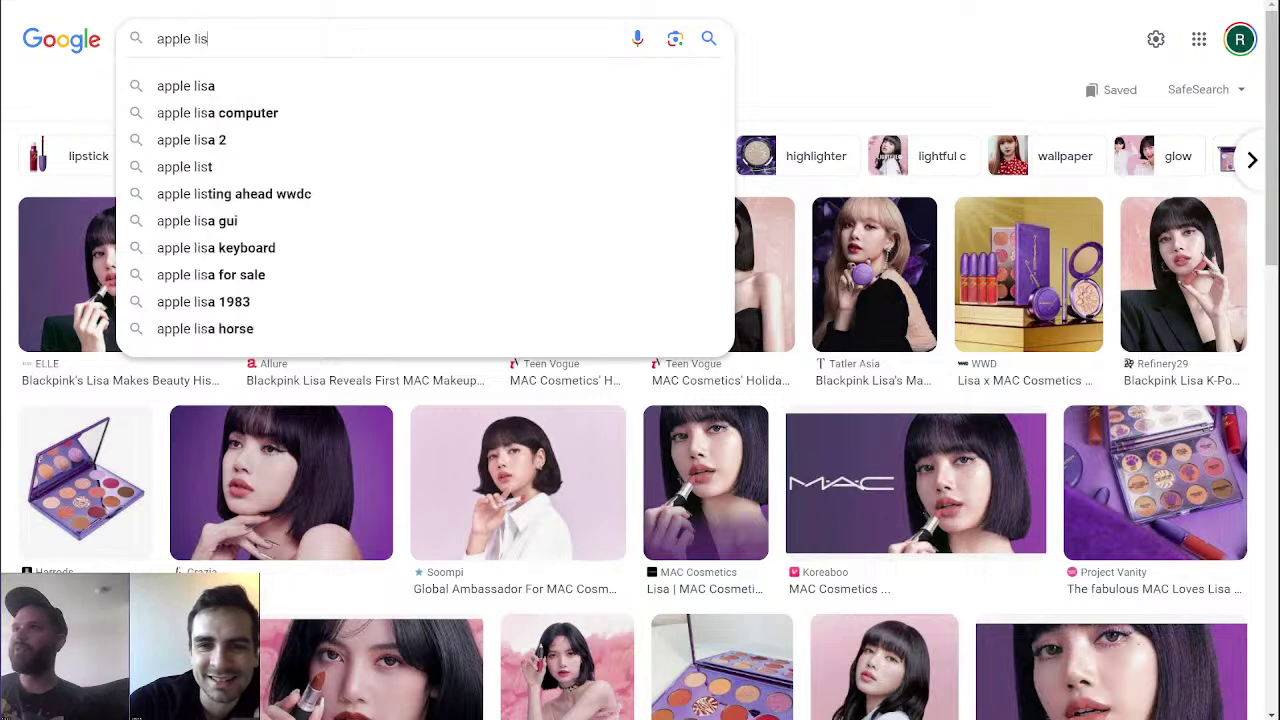
text(a)
key(Return)
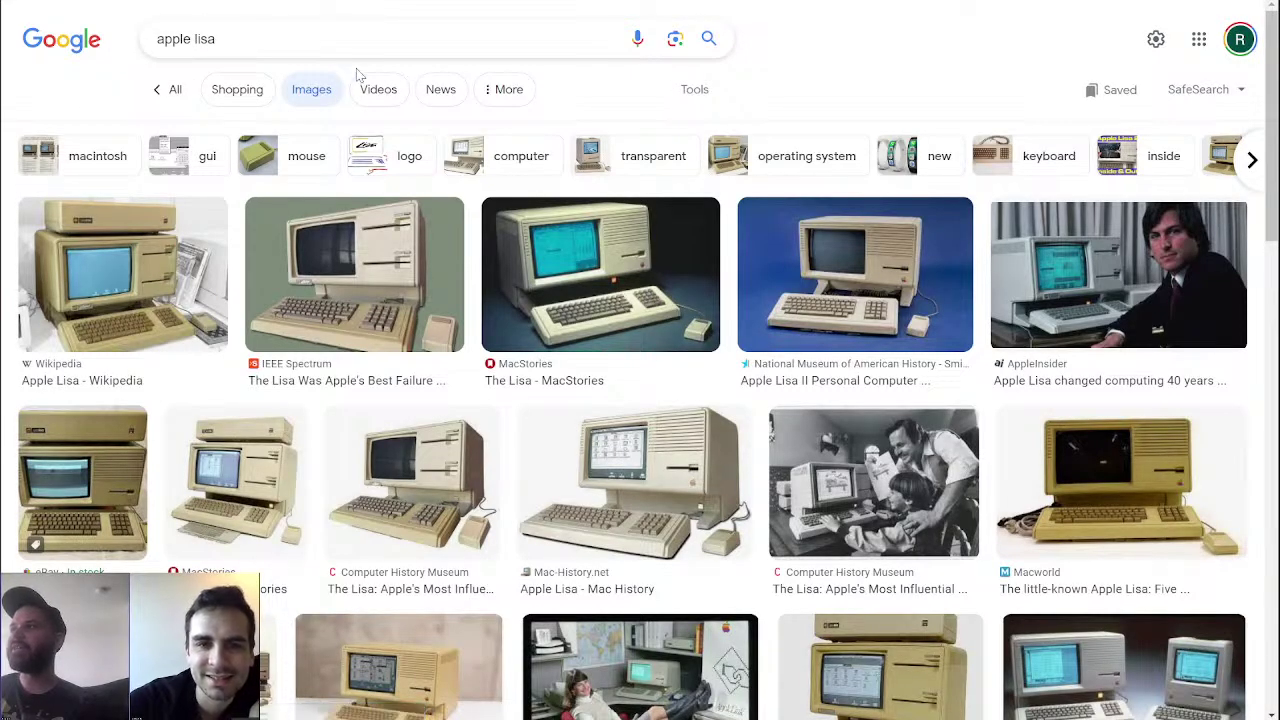
click(1108, 688)
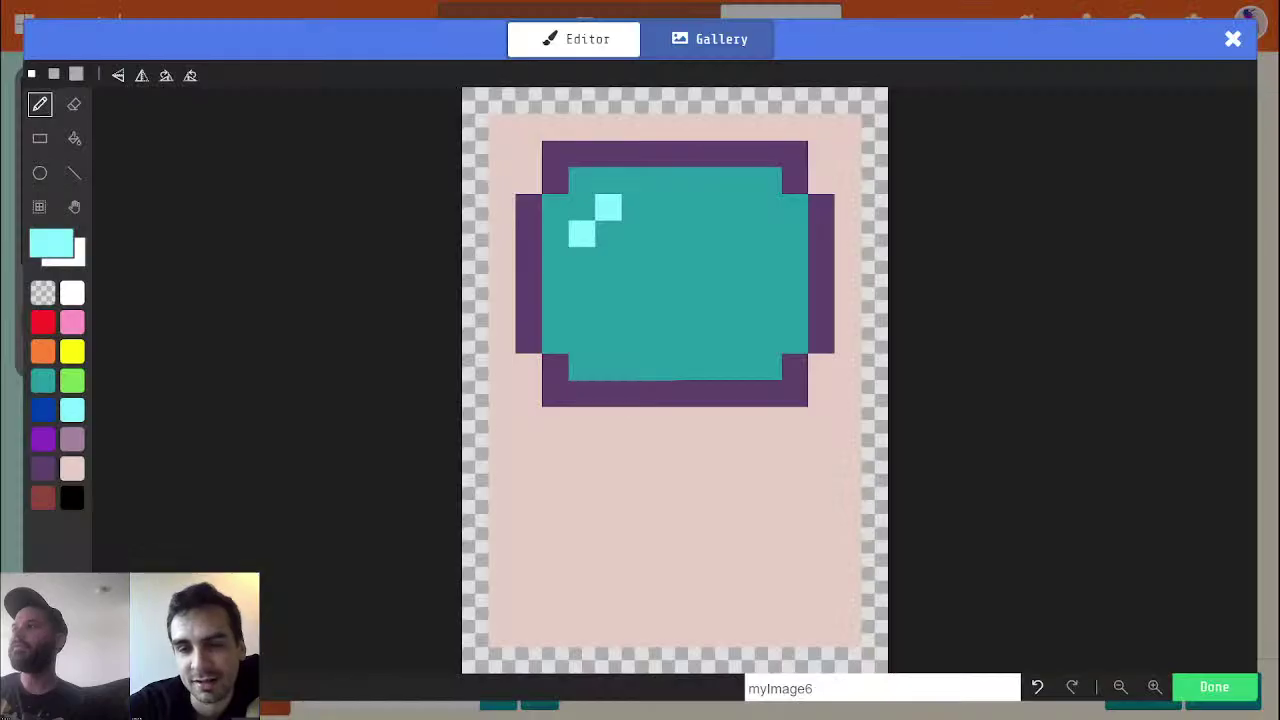
Draw a mauve disk-drive slot on the lower body: a three-pixel vertical bar with a four-pixel horizontal bar extending left from its middle
click(68, 448)
click(502, 502)
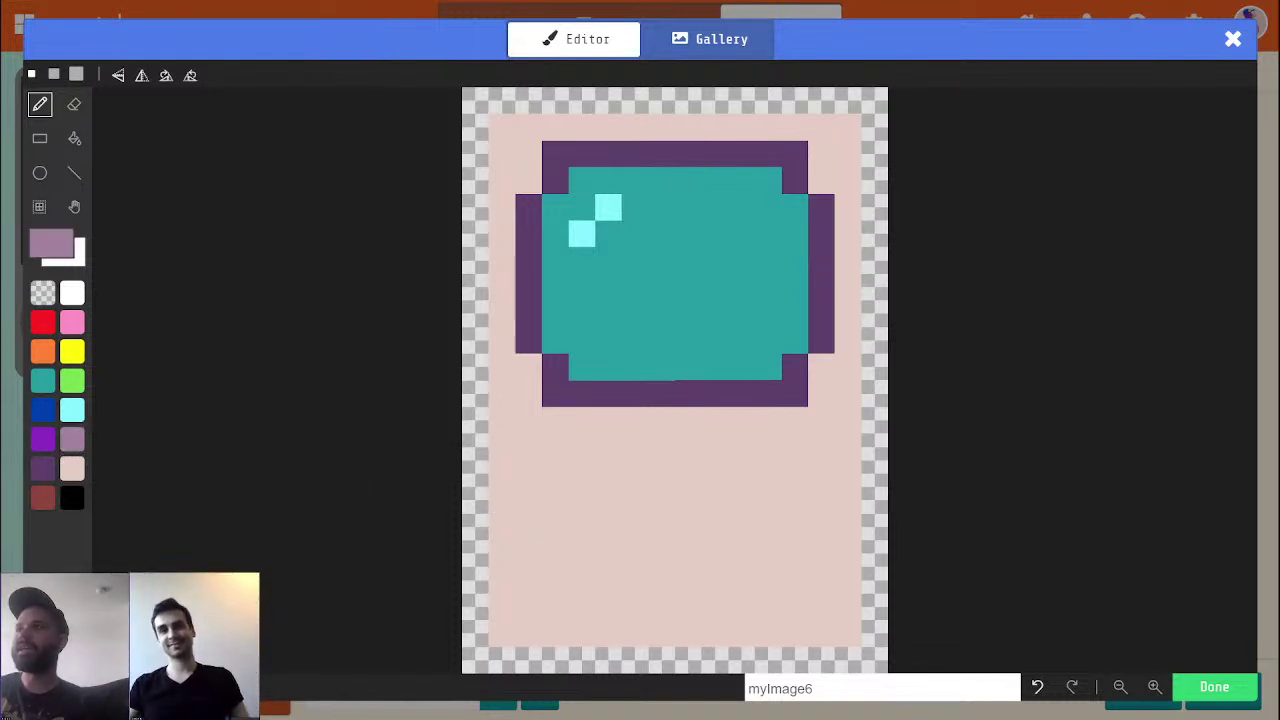
click(795, 508)
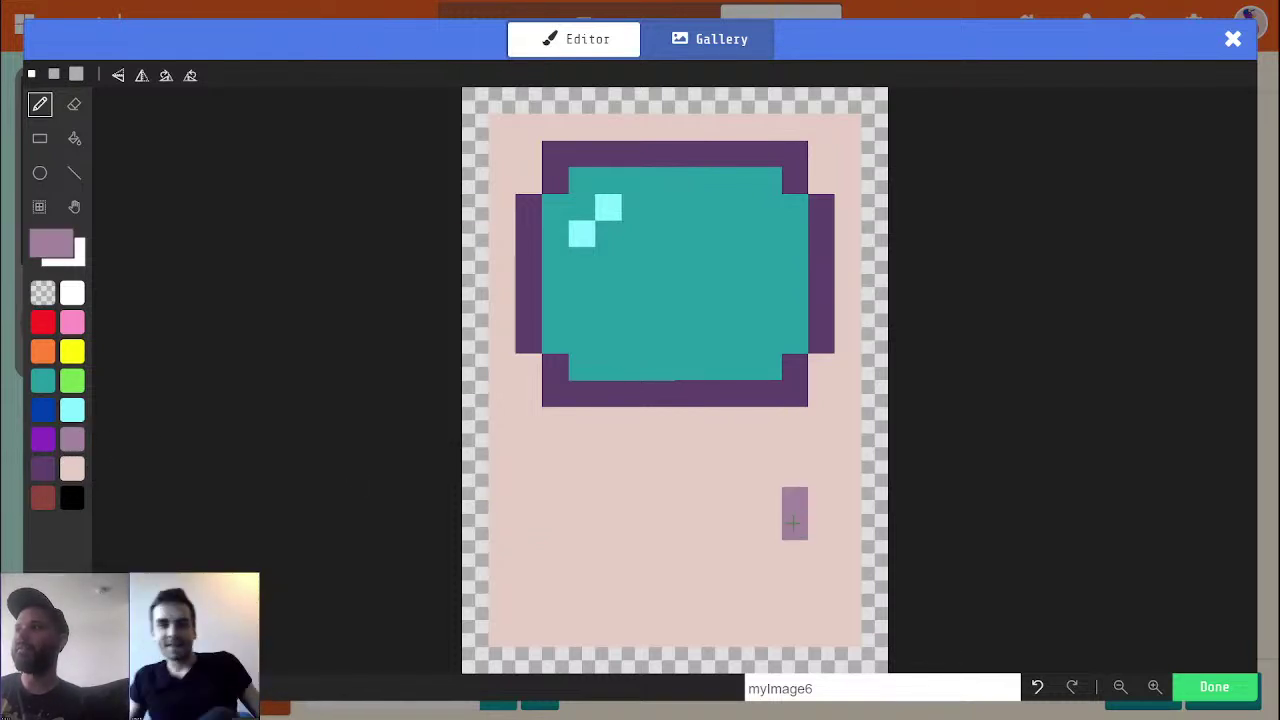
mouse_move(795, 553)
mouse_down()
mouse_move(768, 527)
mouse_move(630, 527)
mouse_move(646, 514)
mouse_move(637, 534)
mouse_up()
key(alt)
alt+click(696, 562)
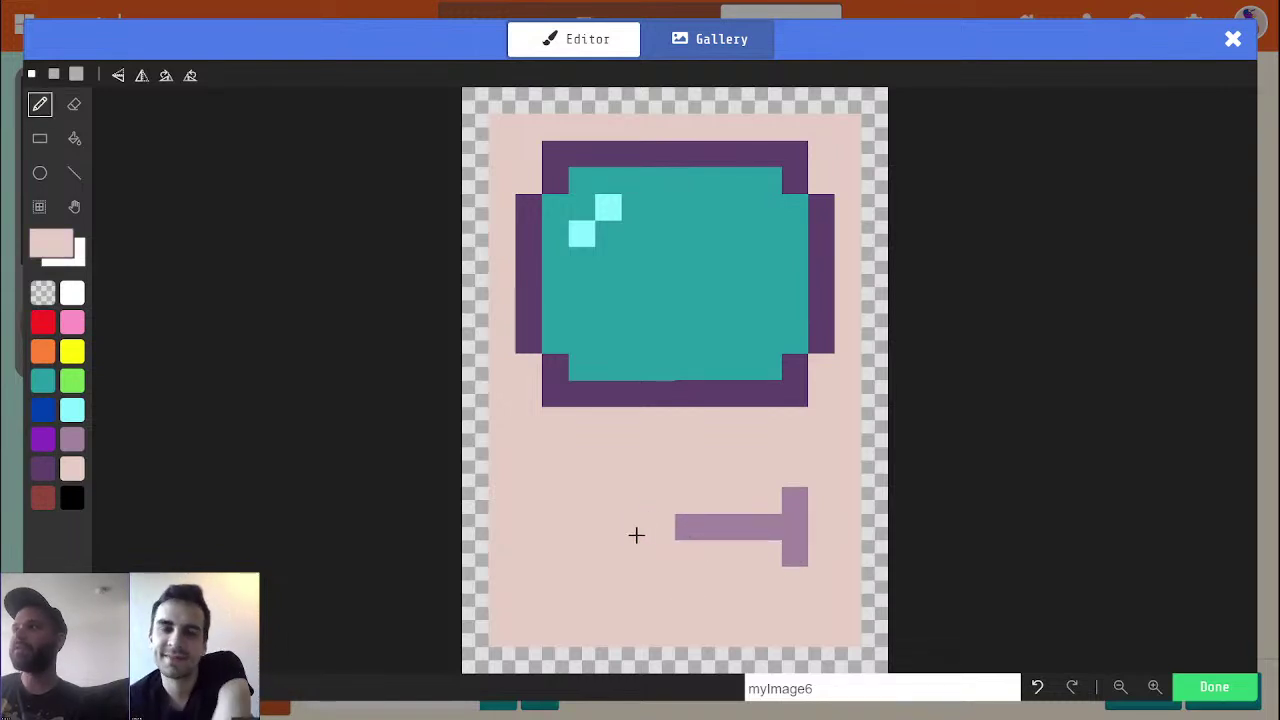
Paint a two-pixel-wide red stripe near the body's lower-left corner, covering any excess with pale beige
click(42, 321)
click(530, 583)
drag(532, 585, 582, 583)
key(alt)
alt+click(586, 592)
click(586, 590)
Stack a two-pixel-wide light cyan stripe and a yellow stripe directly above the red one
click(72, 410)
click(528, 553)
click(554, 553)
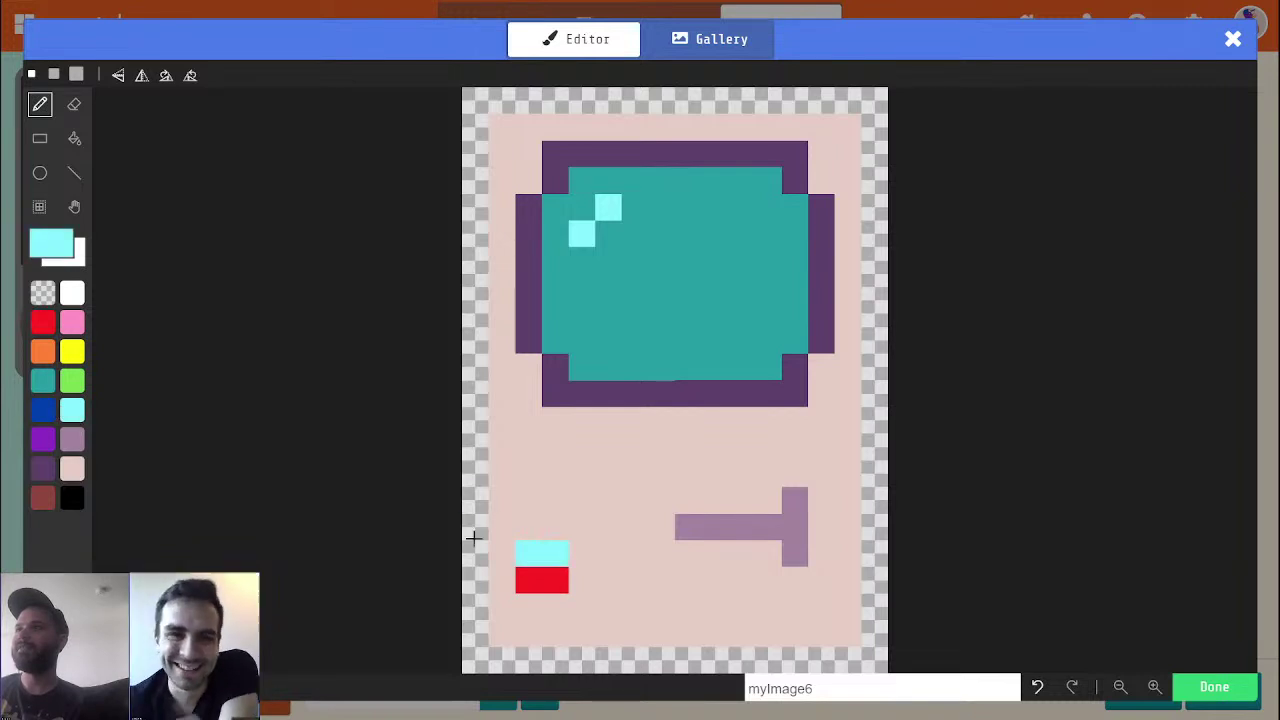
click(72, 351)
click(528, 527)
click(554, 527)
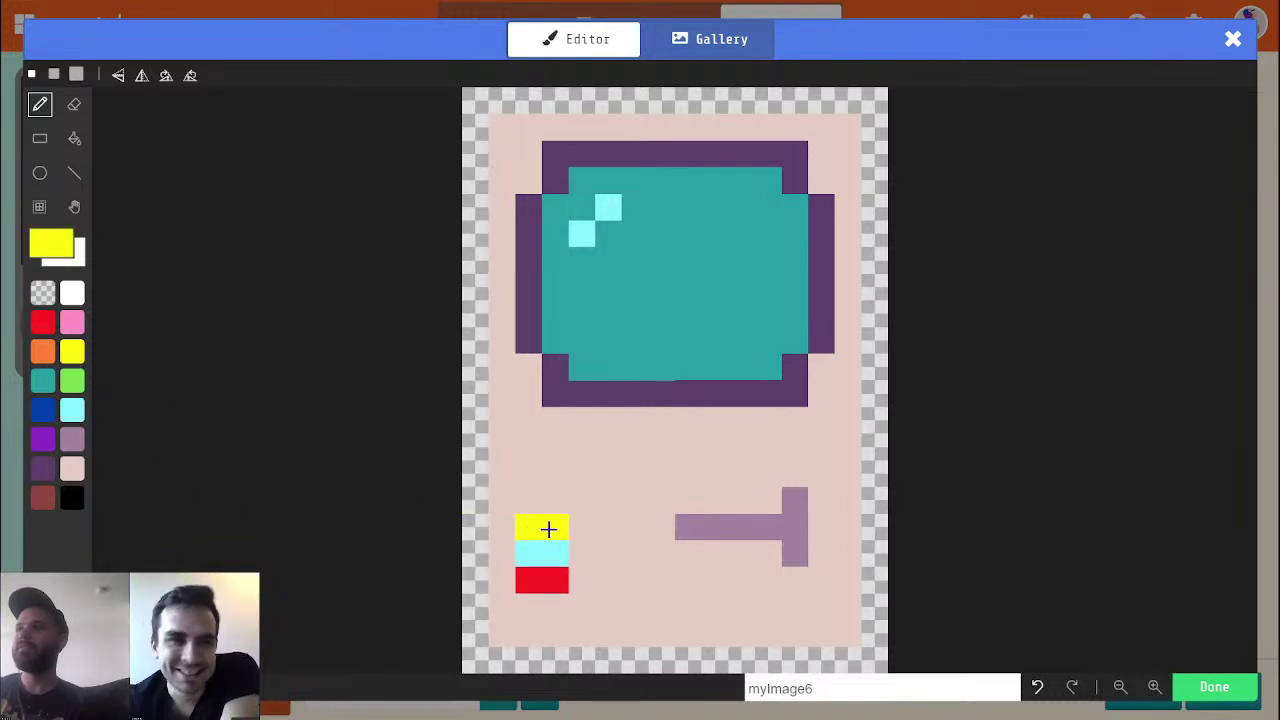
Shift the slot's vertical bar one pixel lower by adding a mauve pixel below and covering its uppermost pixel in pale beige
key(alt)
alt+click(606, 599)
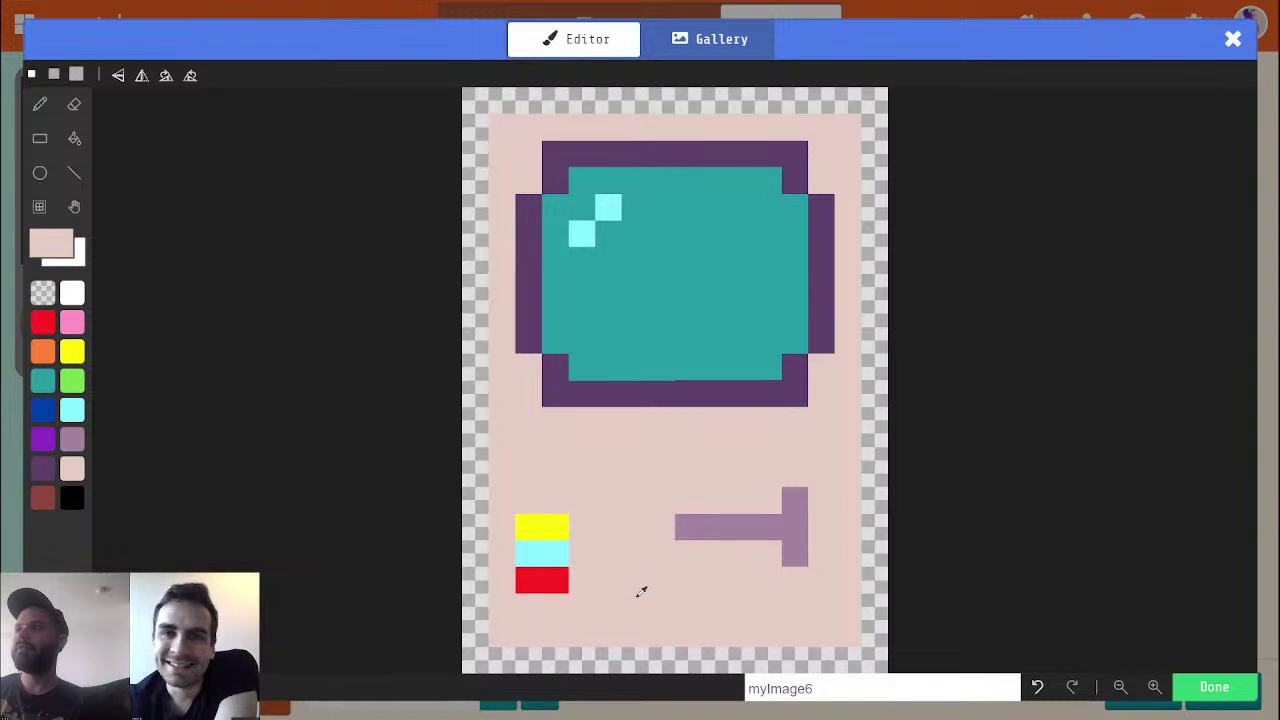
alt+click(732, 526)
click(795, 580)
alt+click(814, 500)
click(795, 500)
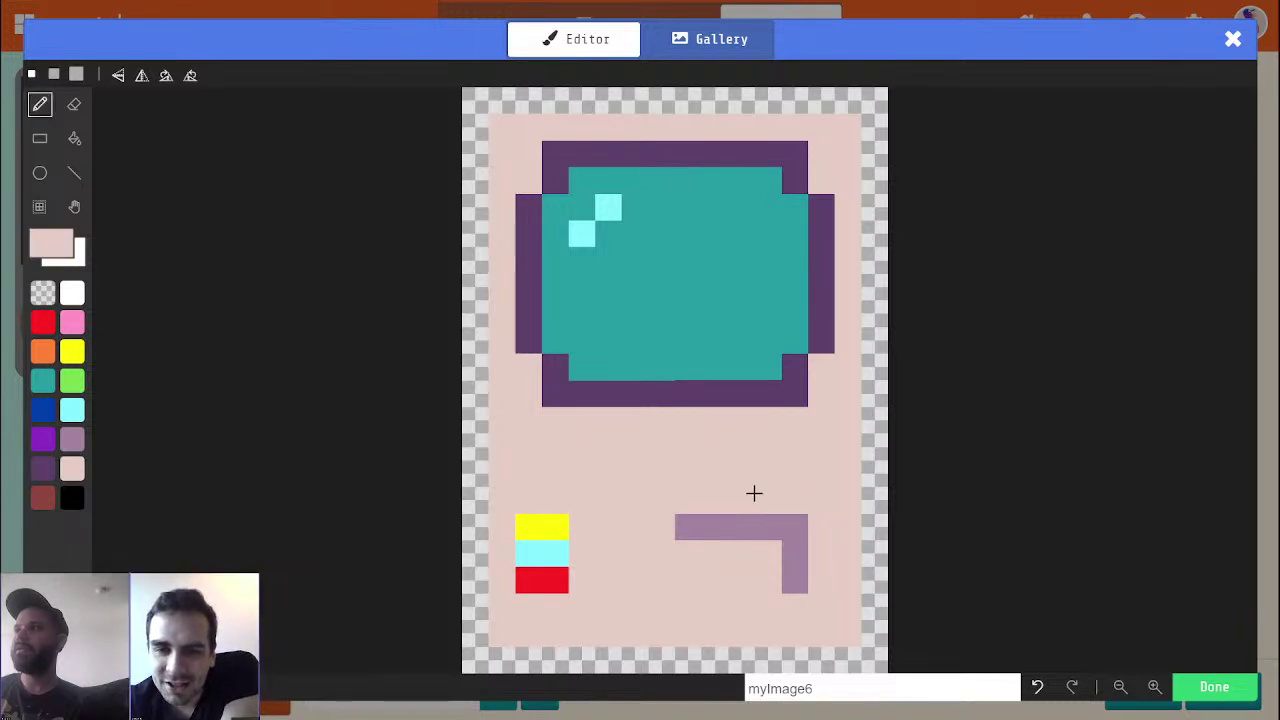
Cover the slot's horizontal bar in pale beige and repaint it one pixel lower in mauve, three pixels long
drag(770, 527, 686, 522)
alt+click(790, 545)
click(766, 553)
click(750, 550)
click(727, 548)
Move the band containing the colored stripes and the slot down one pixel, and fill the gap above it with pale beige
alt+click(671, 454)
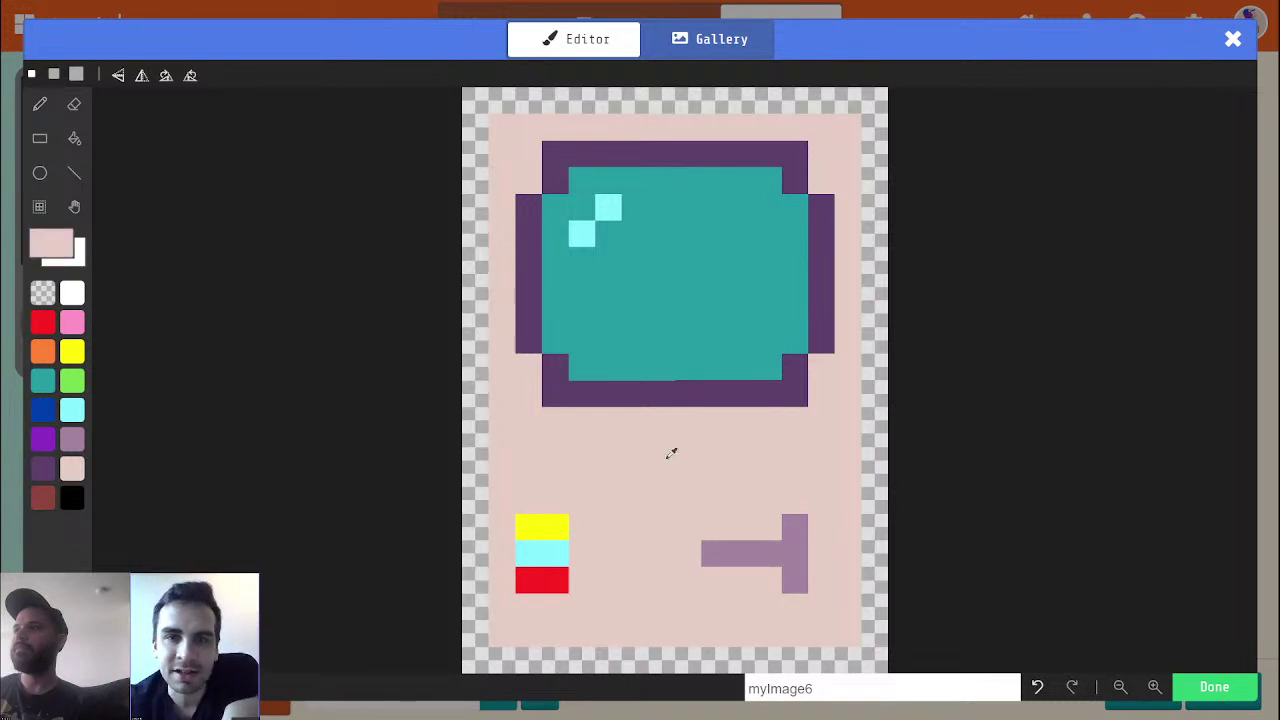
alt+click(484, 123)
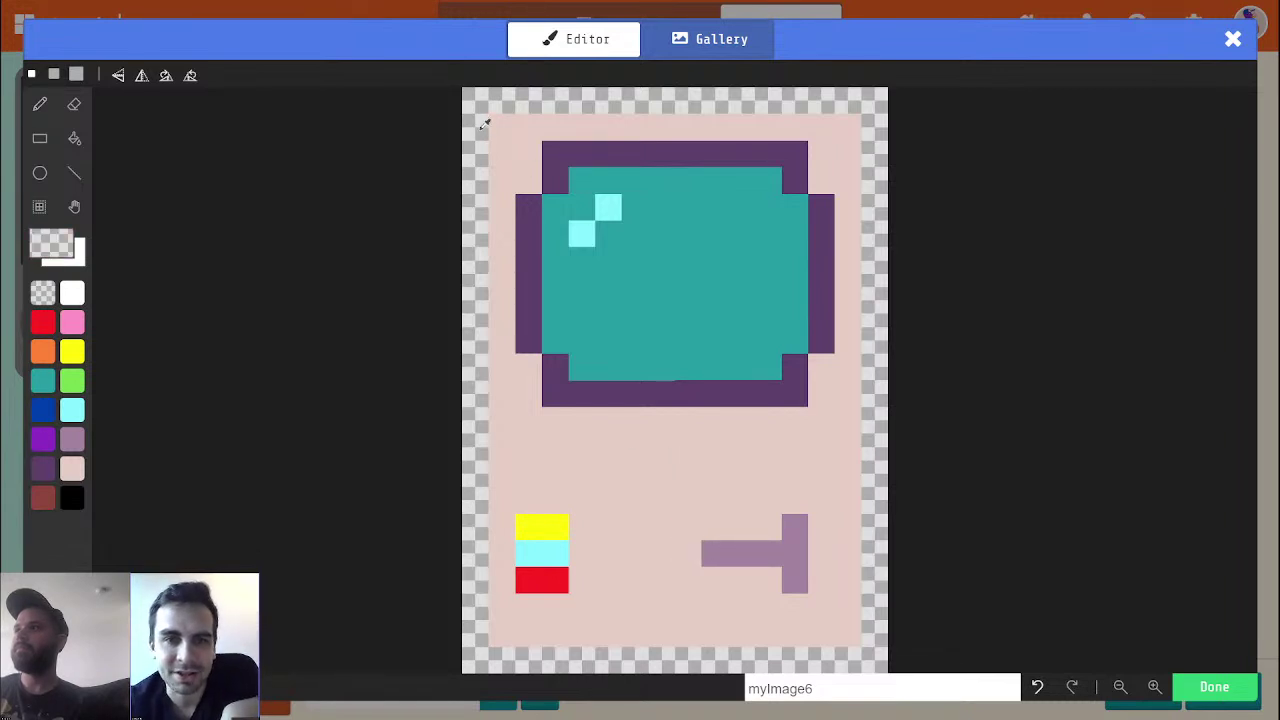
click(40, 207)
drag(505, 503, 771, 606)
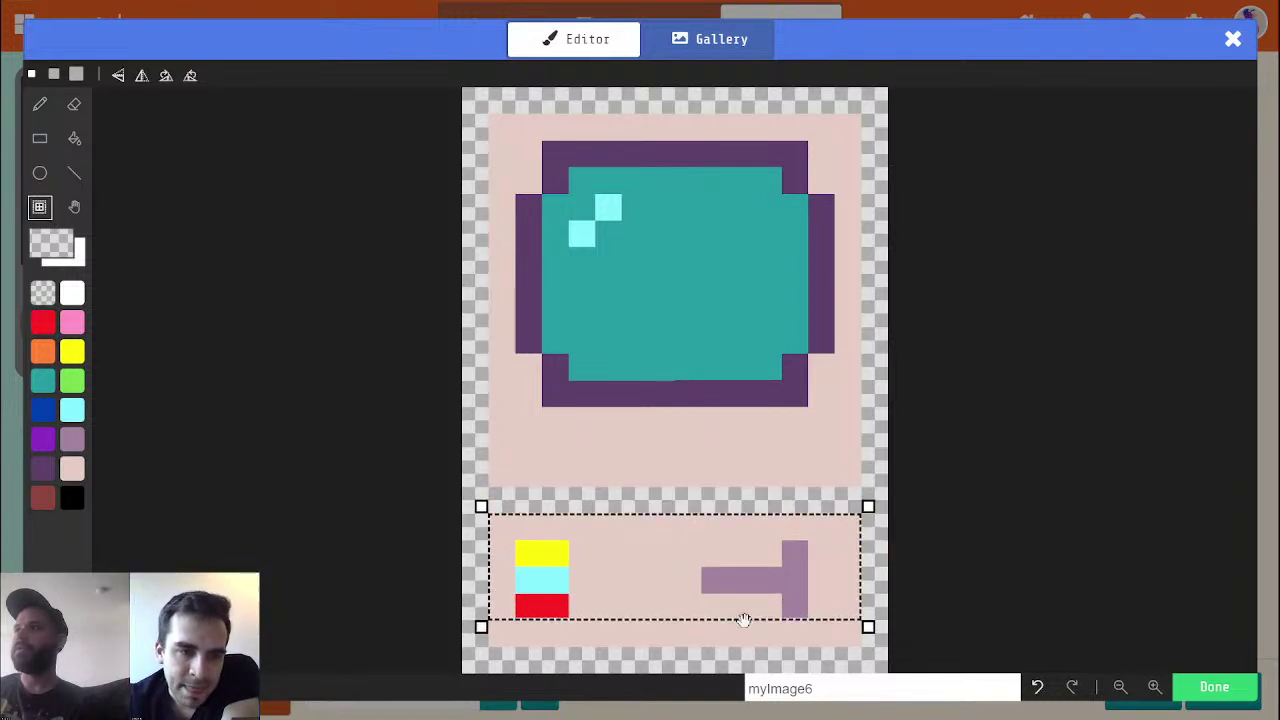
alt+click(697, 588)
key(p)
mouse_move(528, 503)
mouse_down()
mouse_move(831, 500)
mouse_move(666, 500)
mouse_up()
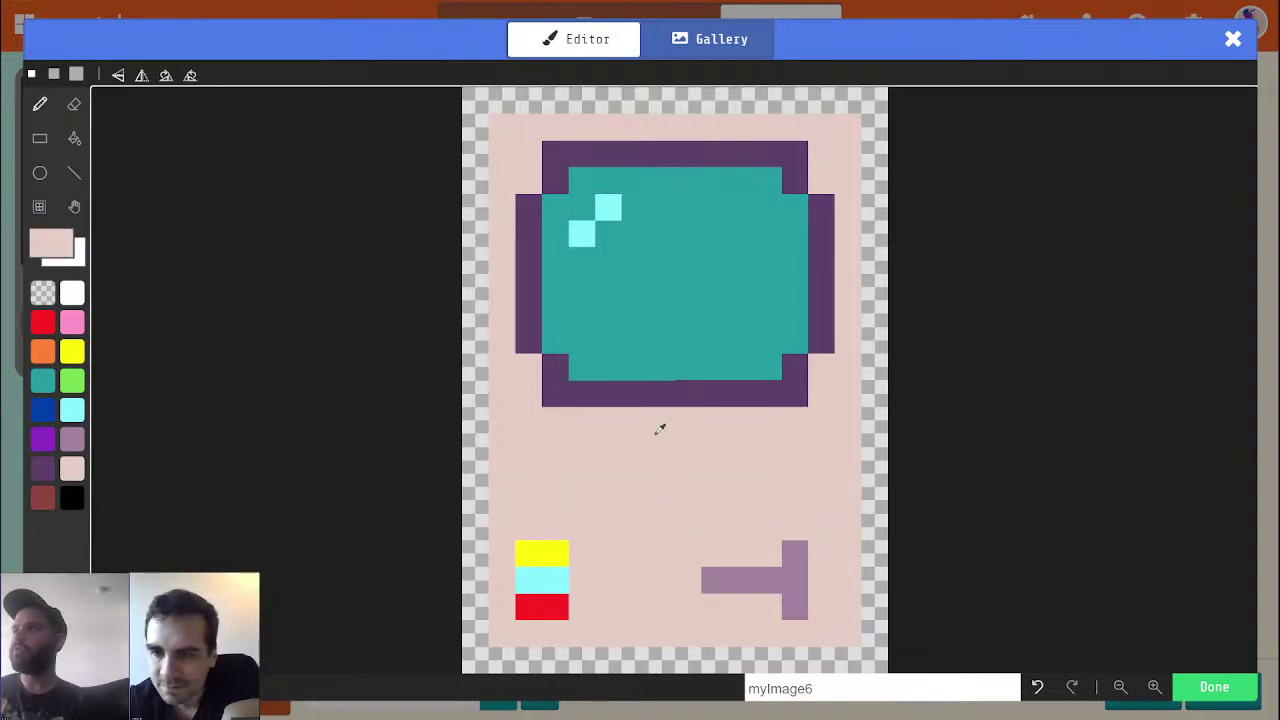
Draw a one-pixel-high dark purple line across the body below the screen frame, and make its two end pixels transparent
alt+click(645, 395)
key(p)
mouse_move(528, 473)
mouse_down()
mouse_move(517, 471)
mouse_move(872, 479)
mouse_up()
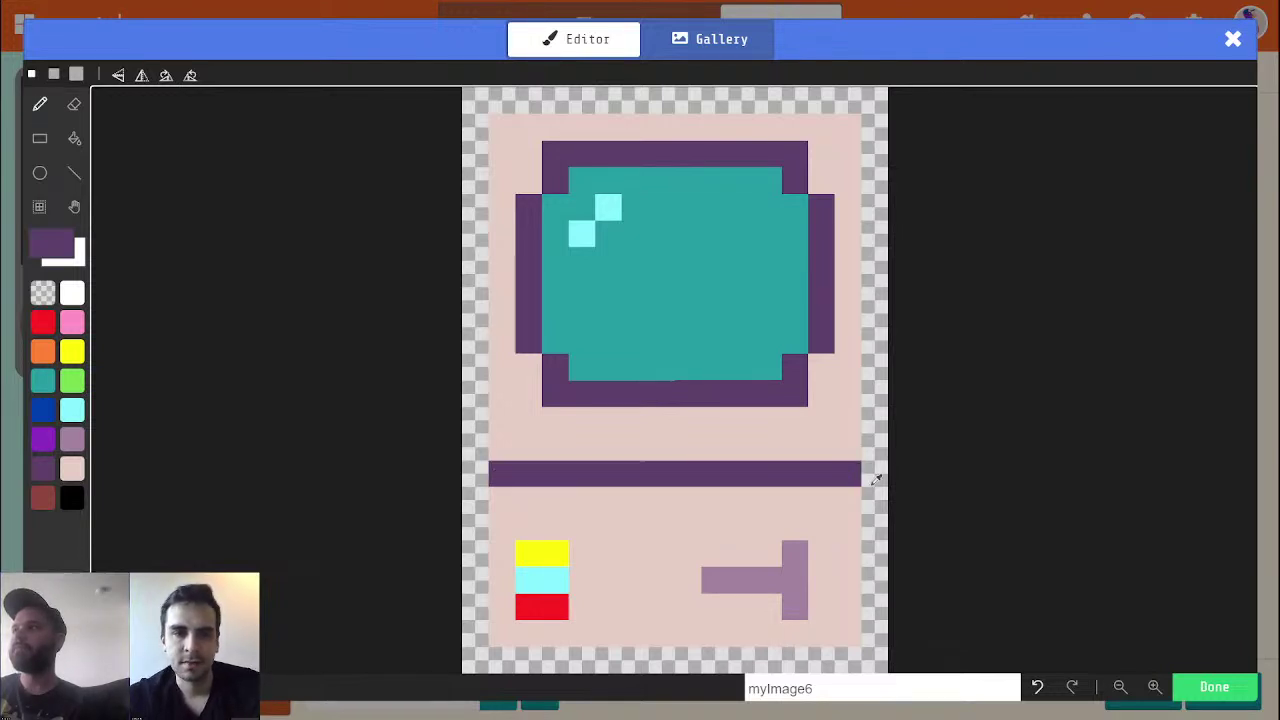
alt+click(882, 477)
key(p)
click(847, 474)
click(502, 474)
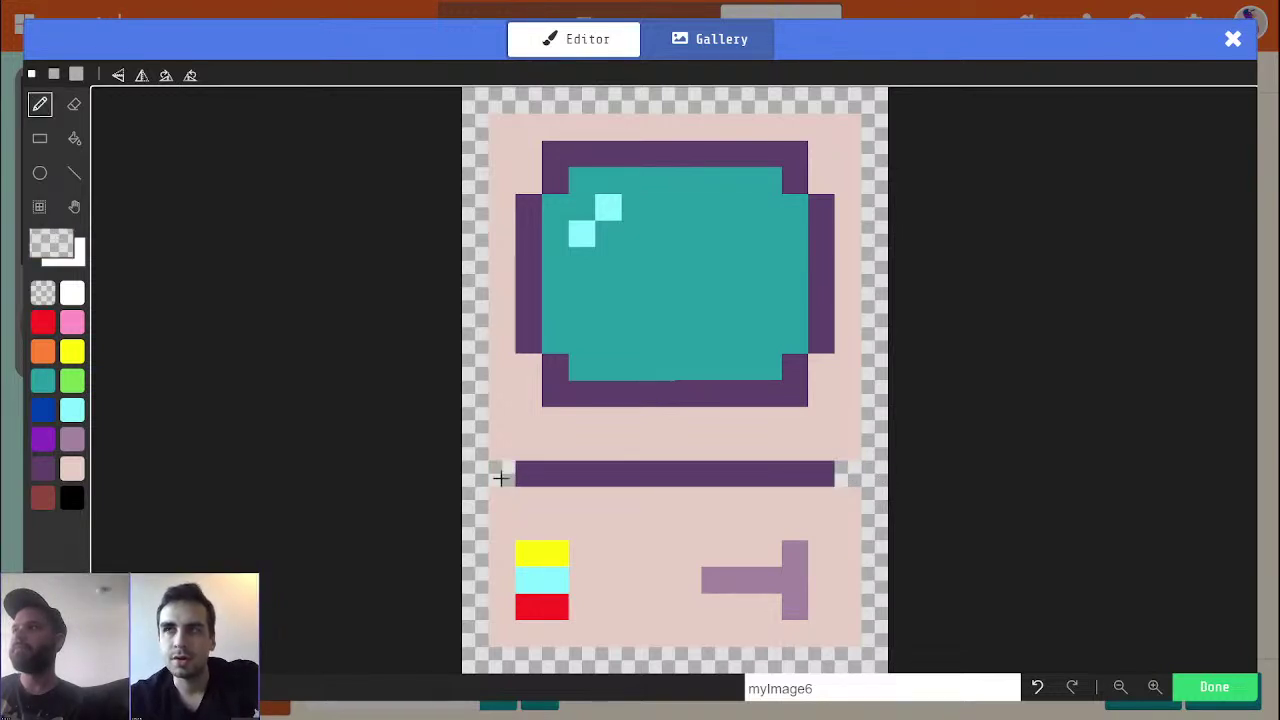
Fill the dividing line between the monitor and the base with the slot's mauve
alt+click(795, 580)
key(b)
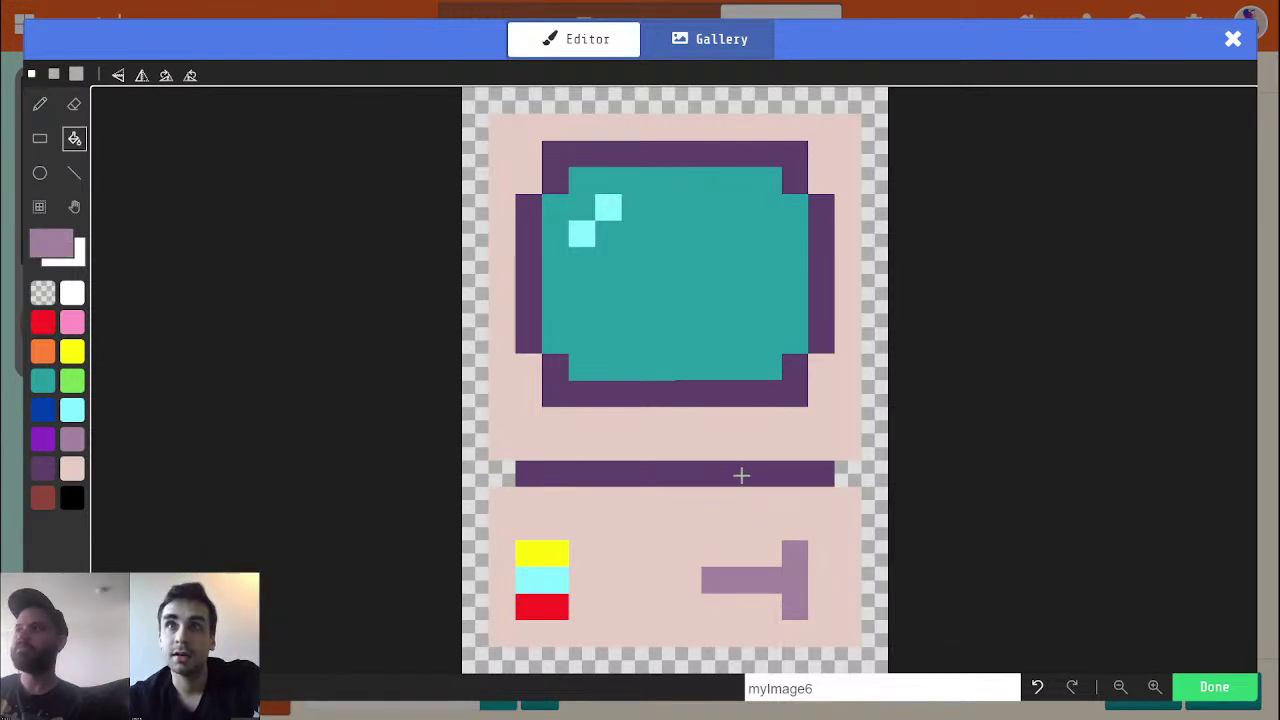
click(740, 476)
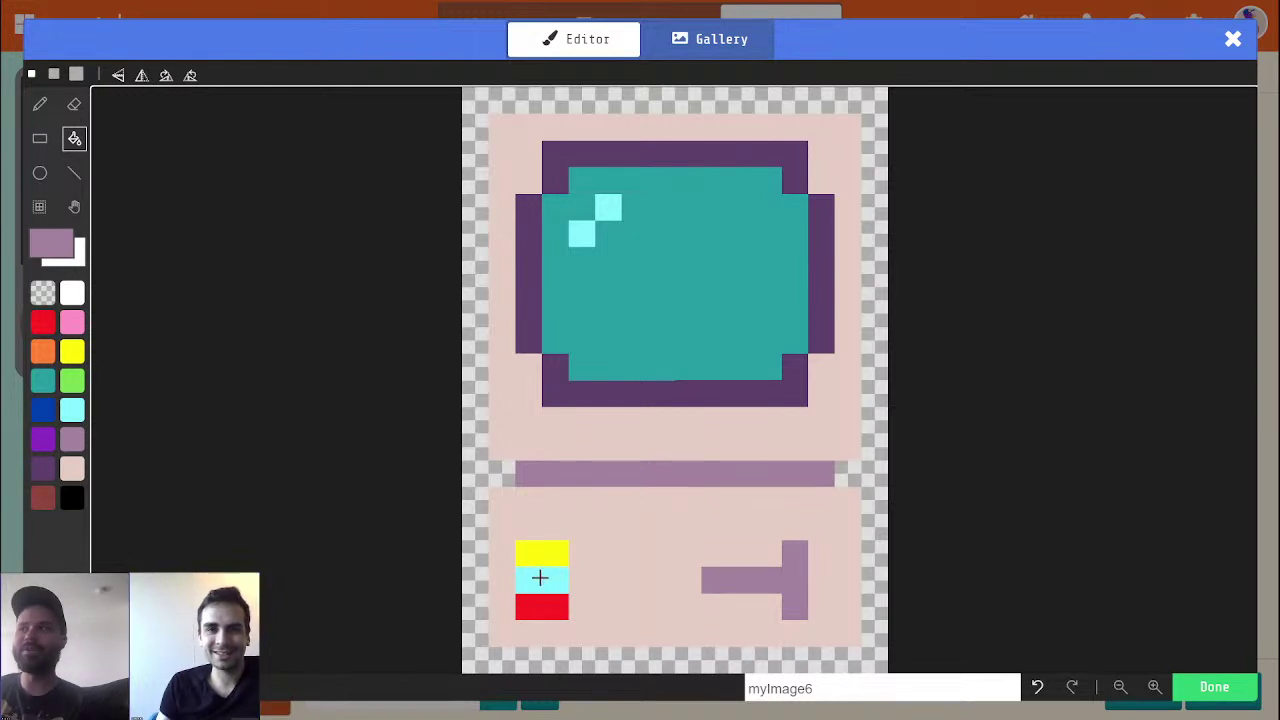
Try filling the transparent area around the computer with pale beige, and undo the fill
key(alt)
alt+click(532, 126)
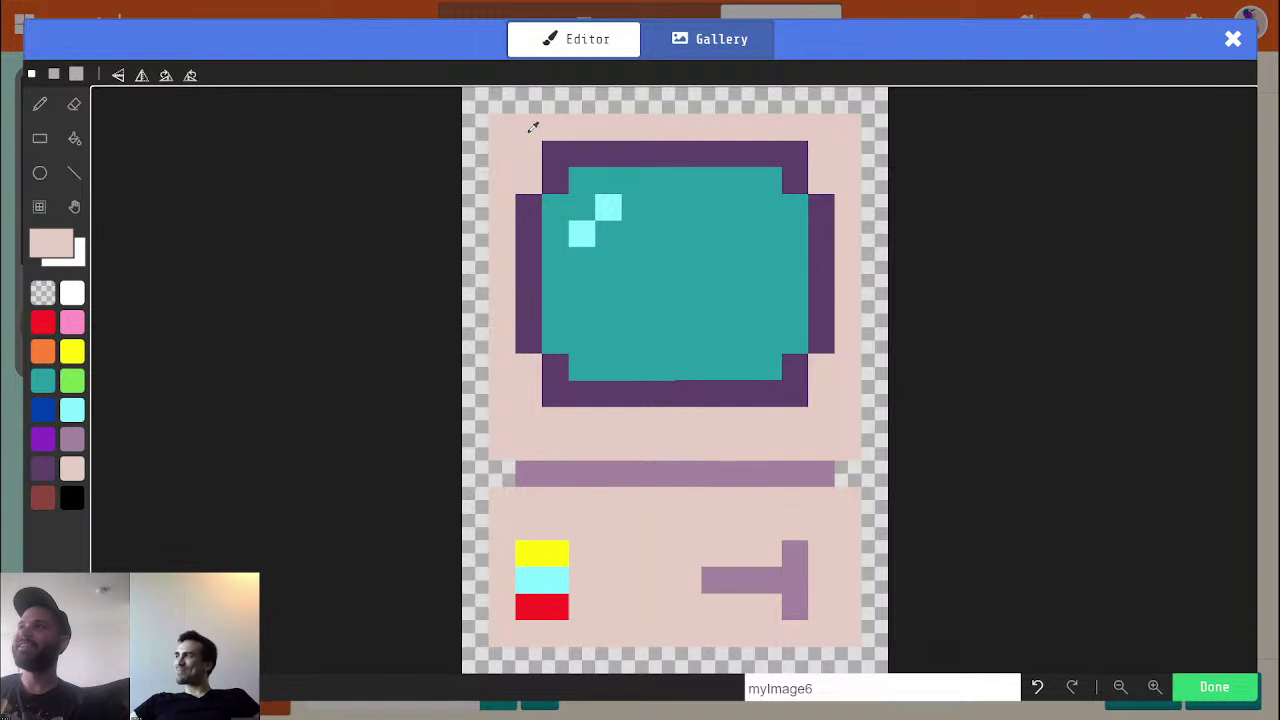
click(497, 107)
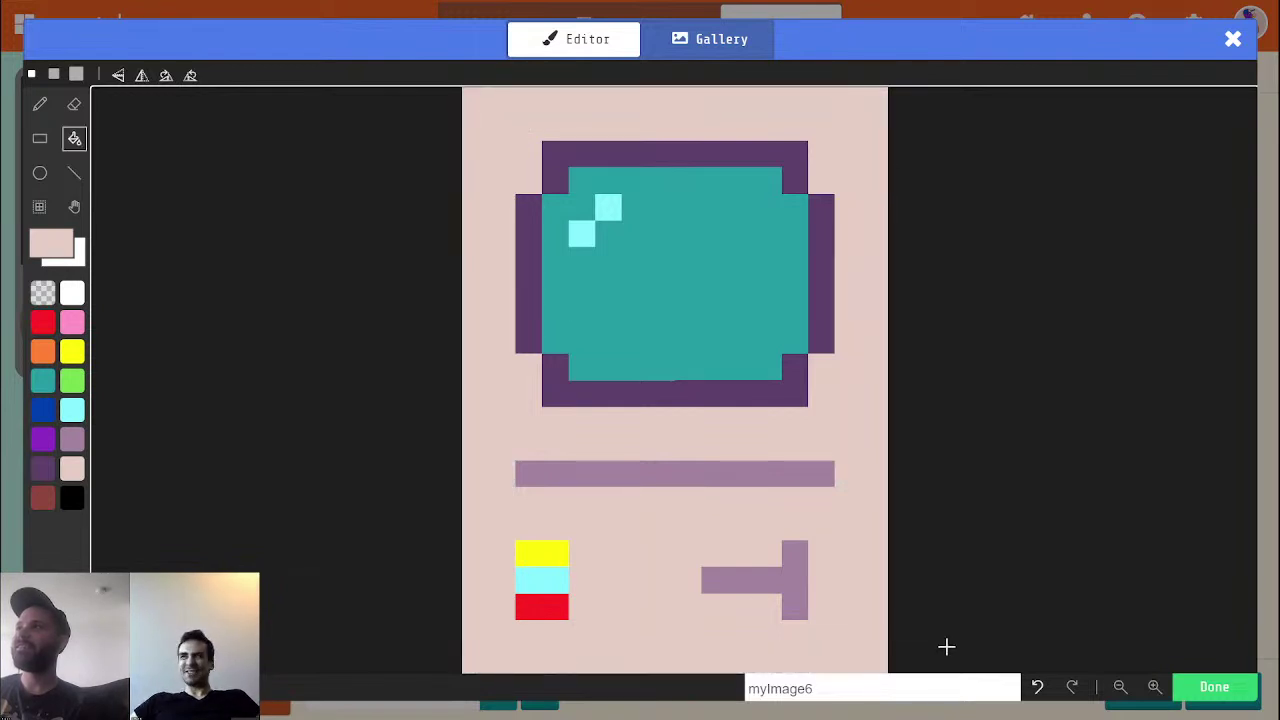
click(1037, 688)
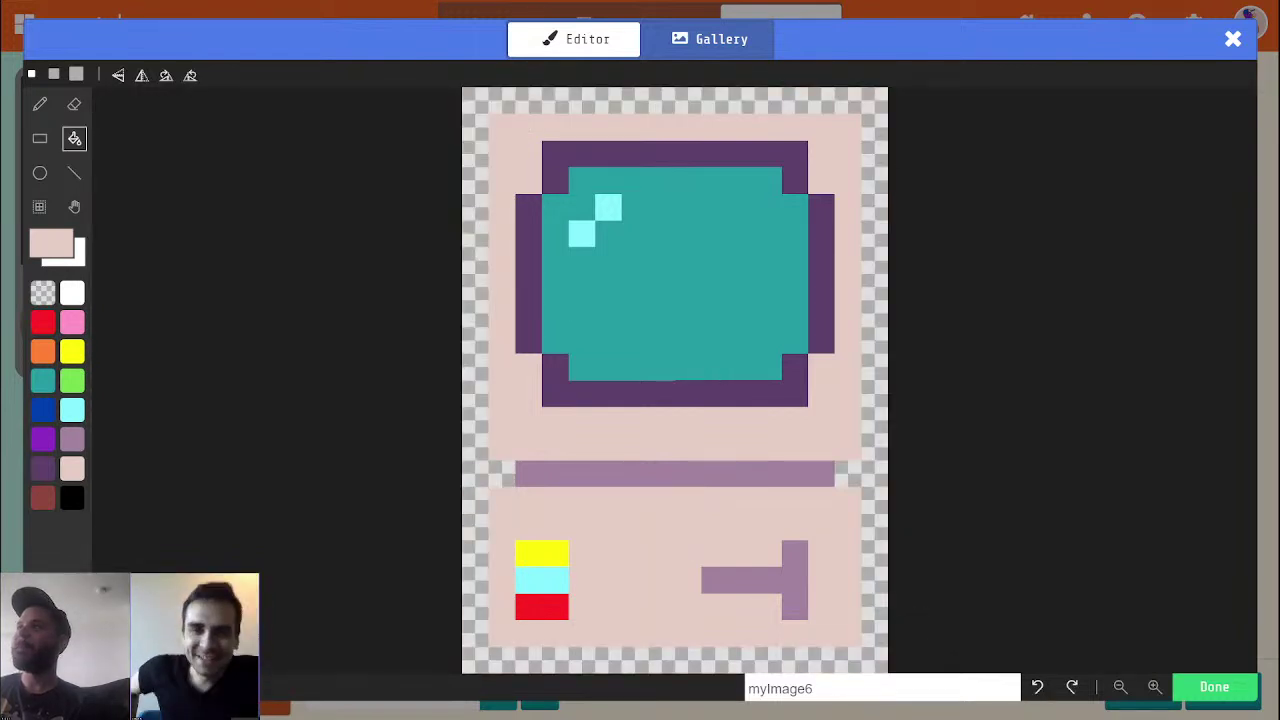
Check the Apple Lisa reference photo in the image search and return to the sprite editor
key(ctrl+Tab)
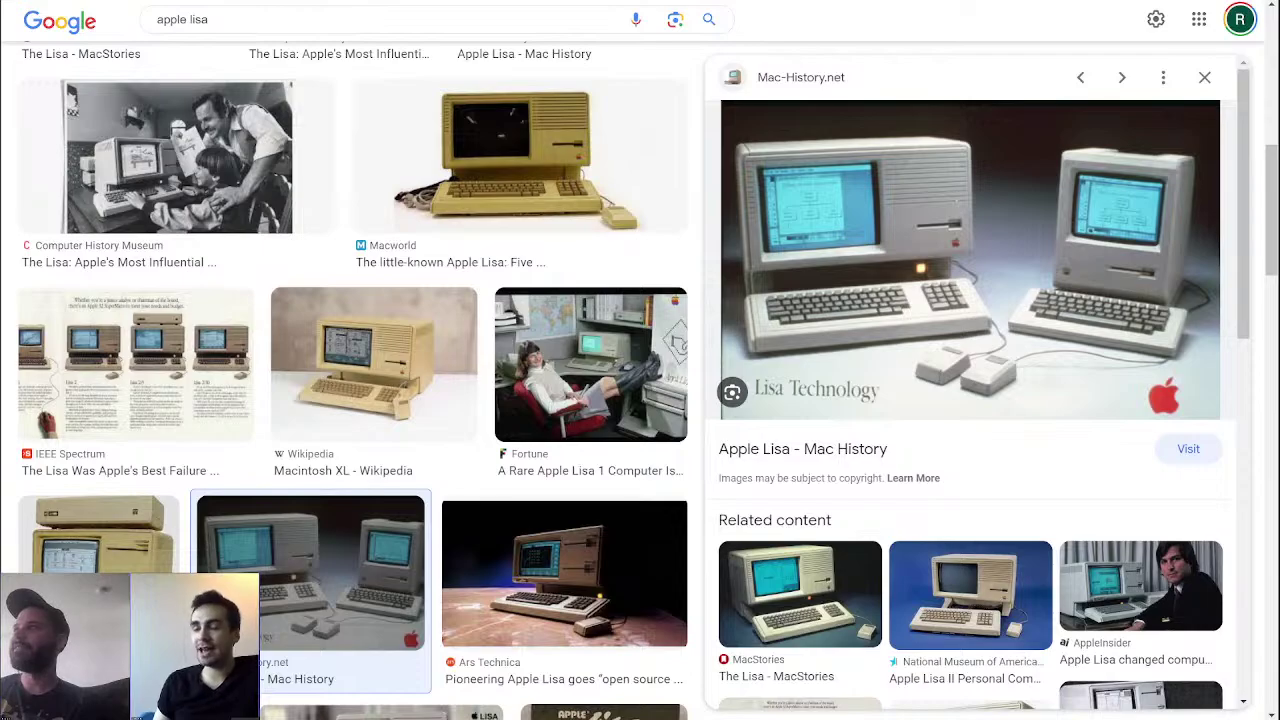
key(ctrl+shift+Tab)
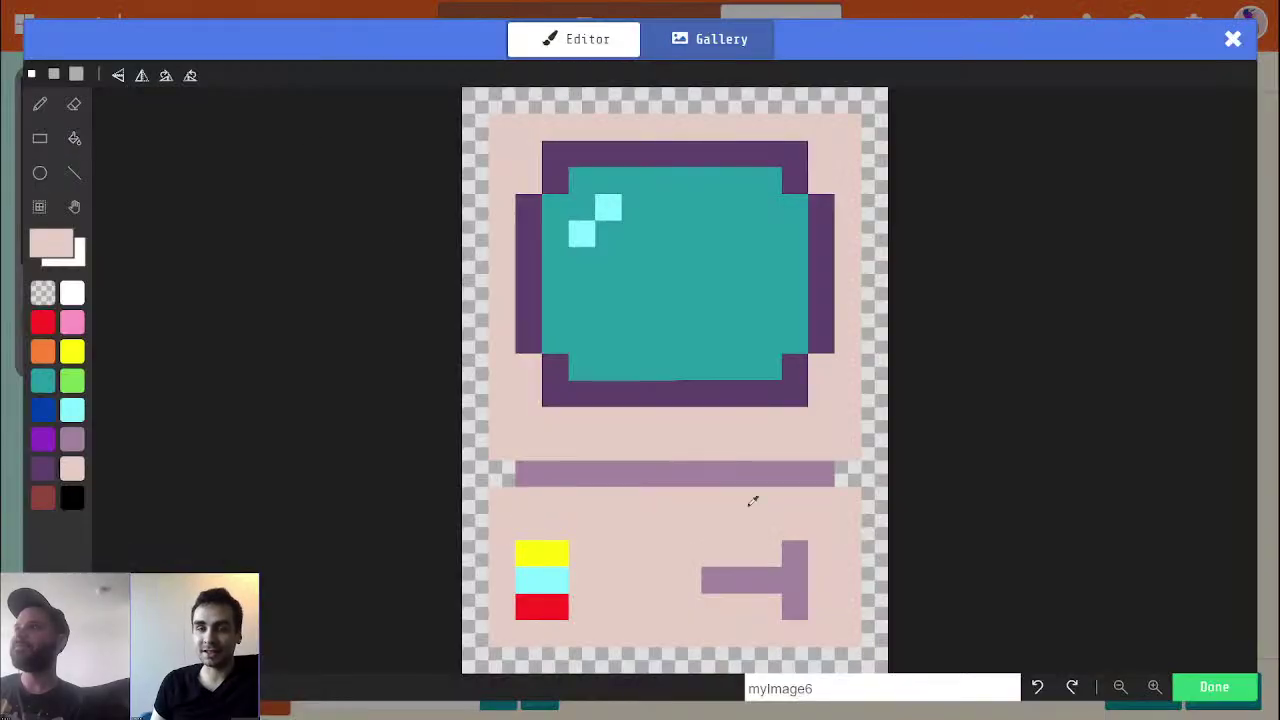
Widen the slot's vertical bar to two pixels by adding a three-pixel mauve column along its left side
alt+click(803, 562)
click(769, 559)
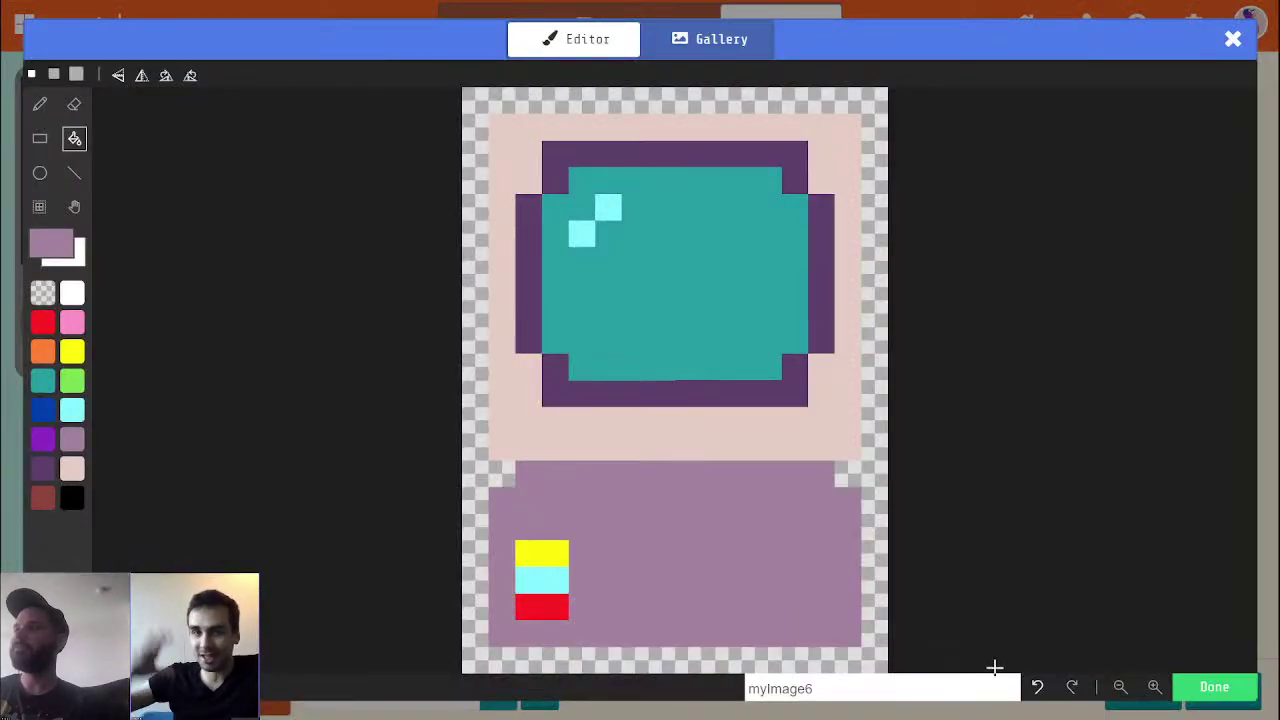
click(1037, 686)
key(p)
mouse_move(763, 575)
mouse_down()
mouse_move(768, 550)
mouse_move(768, 610)
mouse_up()
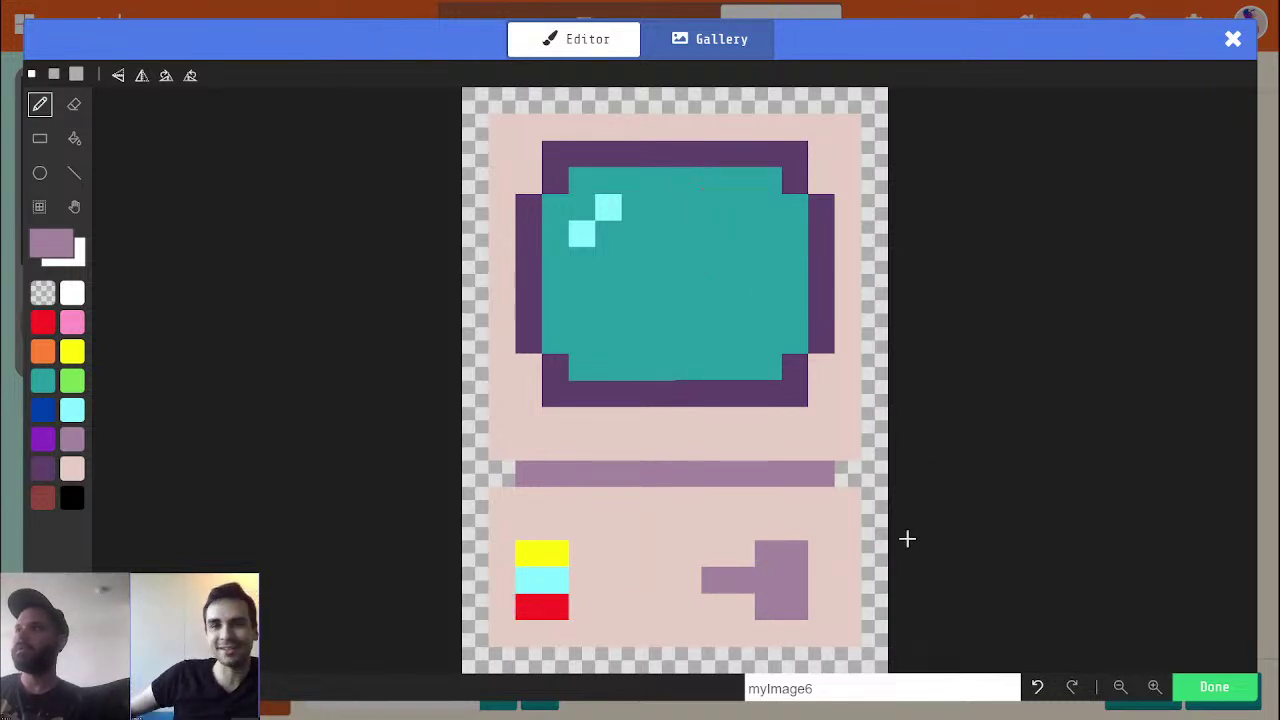
Move the whole drawing one pixel up and one pixel left, and widen the canvas by two pixels
key(ctrl+a)
key(Up)
key(Left)
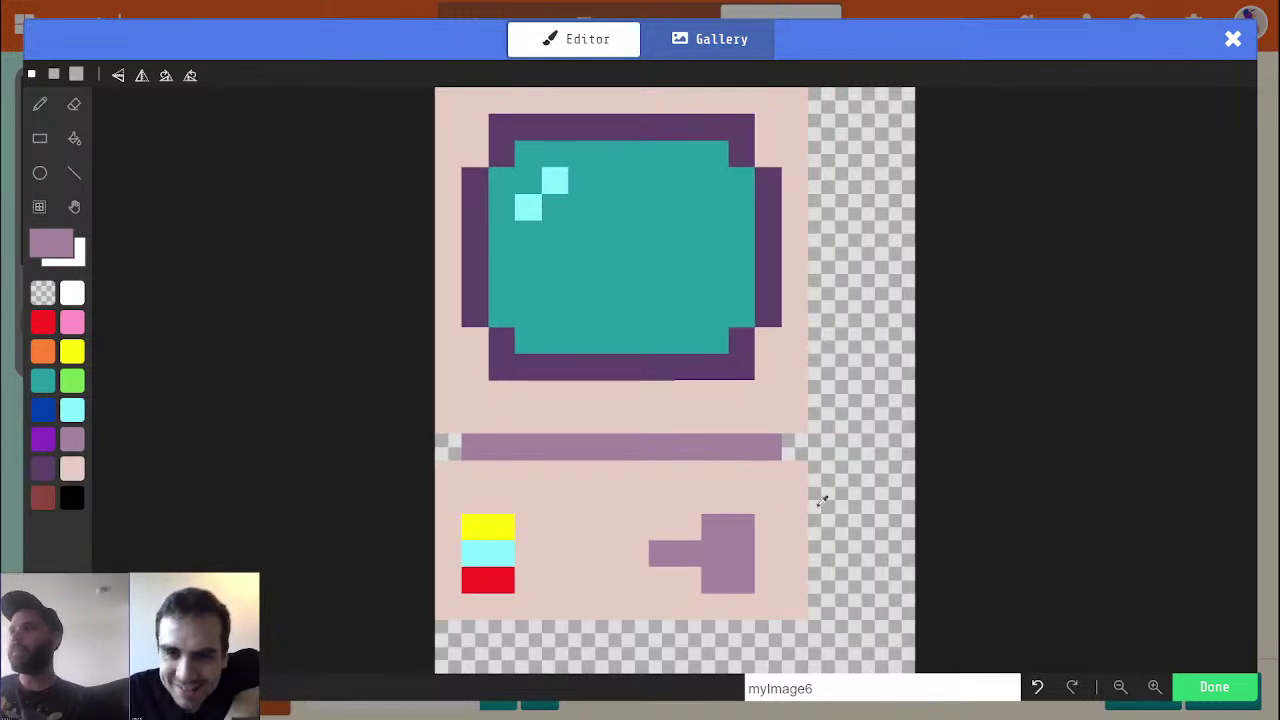
Draw a dark purple cable of two diagonal pixels descending outward from the right side of the computer's lower case
key(m)
click(43, 466)
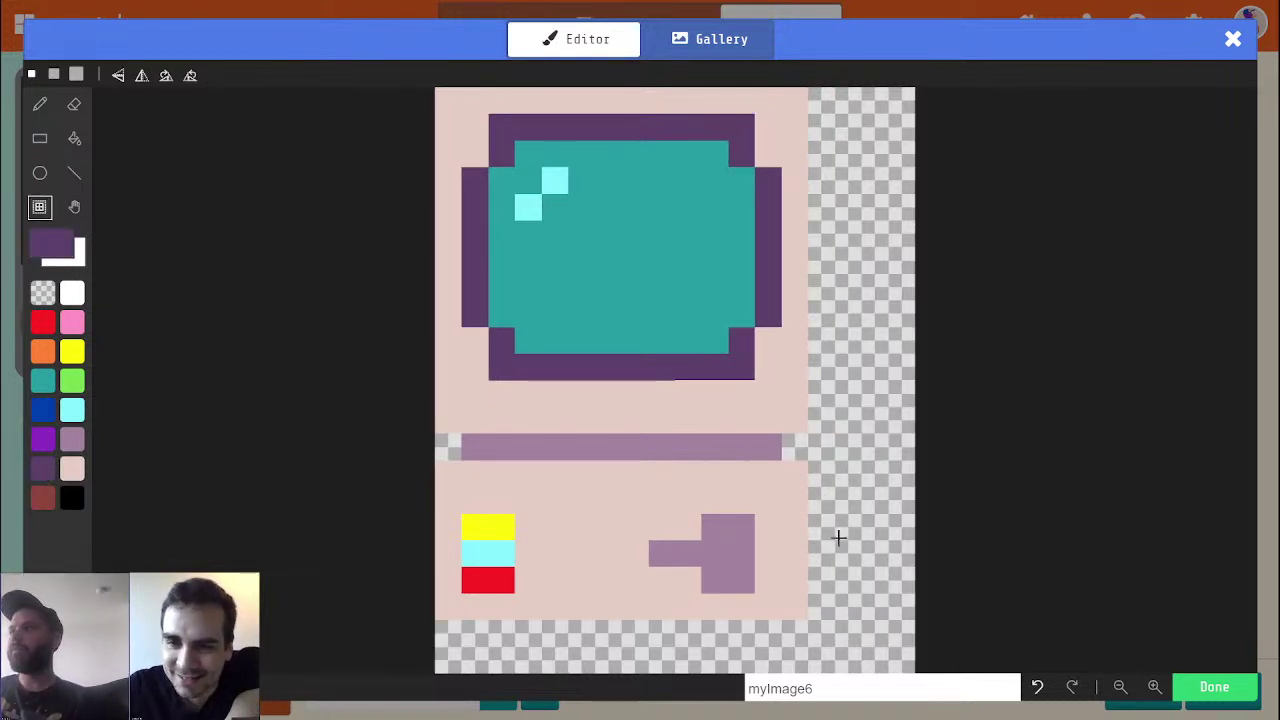
key(p)
click(821, 527)
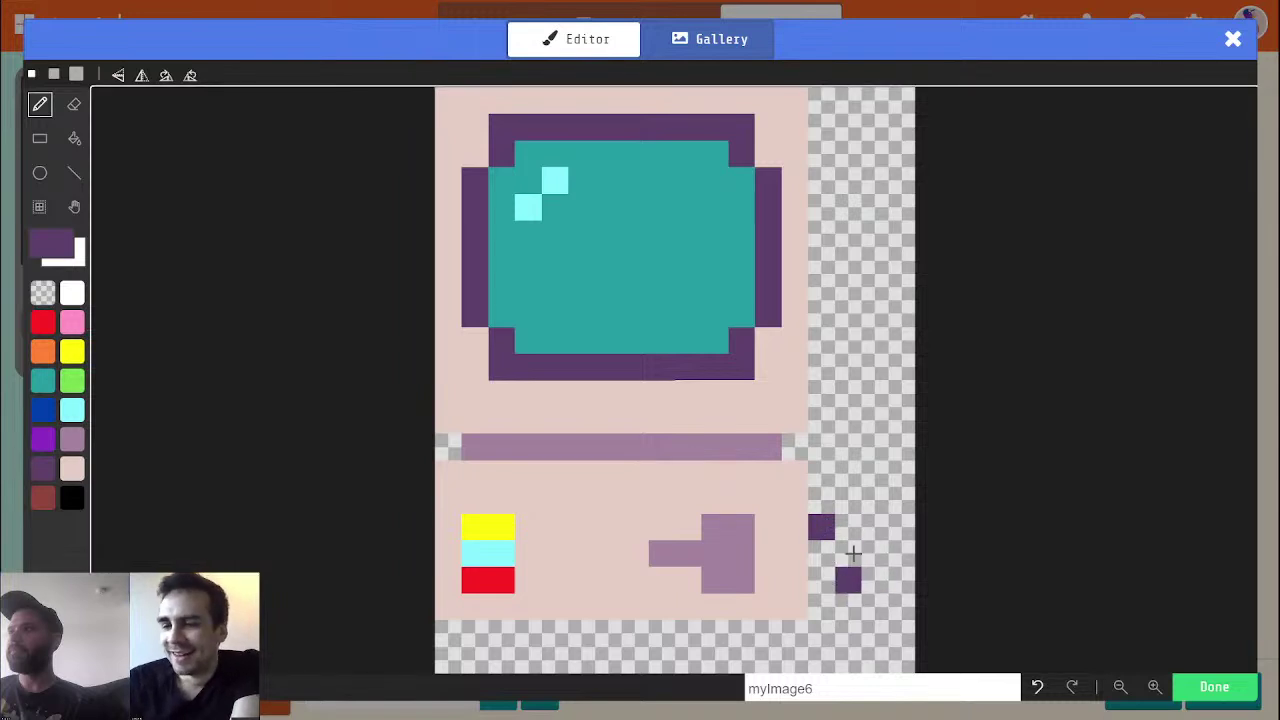
click(849, 549)
Draw a pale beige mouse body two pixels wide and three pixels tall directly below the cable's end
click(72, 440)
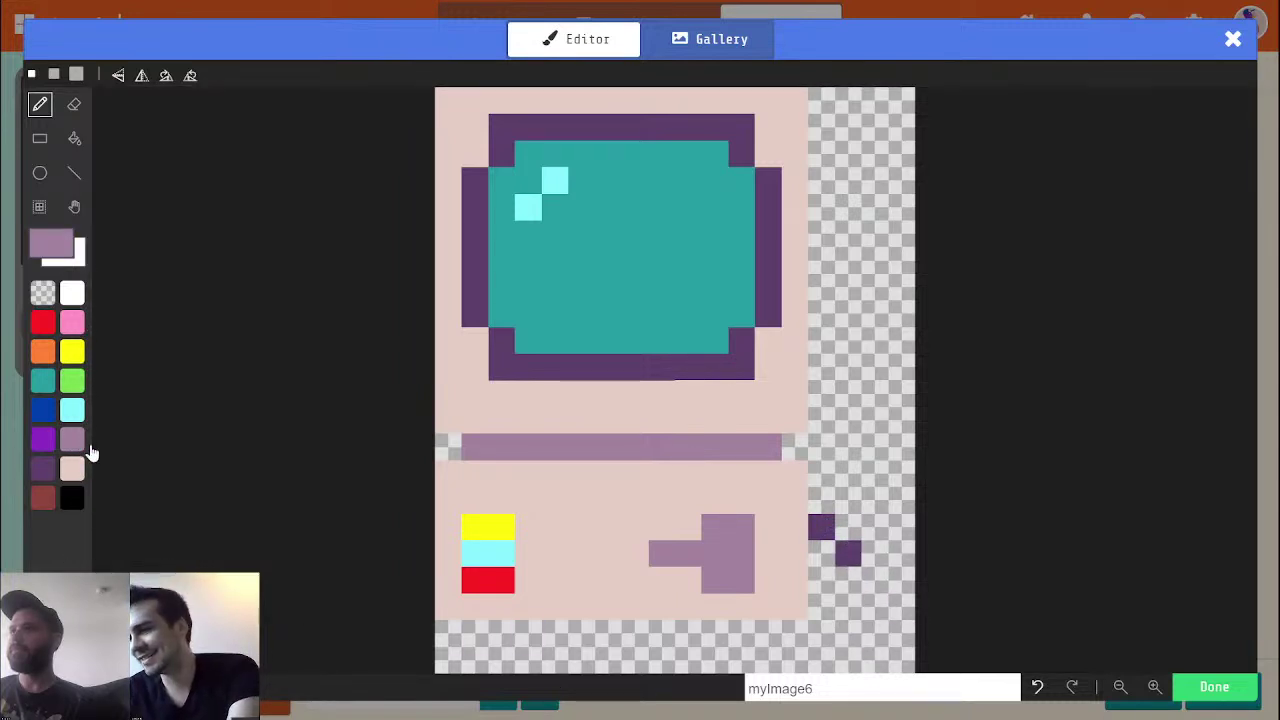
mouse_move(838, 598)
mouse_down()
mouse_move(877, 607)
mouse_move(872, 582)
mouse_move(850, 628)
mouse_move(886, 640)
mouse_move(857, 635)
mouse_move(877, 591)
mouse_move(849, 589)
mouse_up()
alt+click(791, 594)
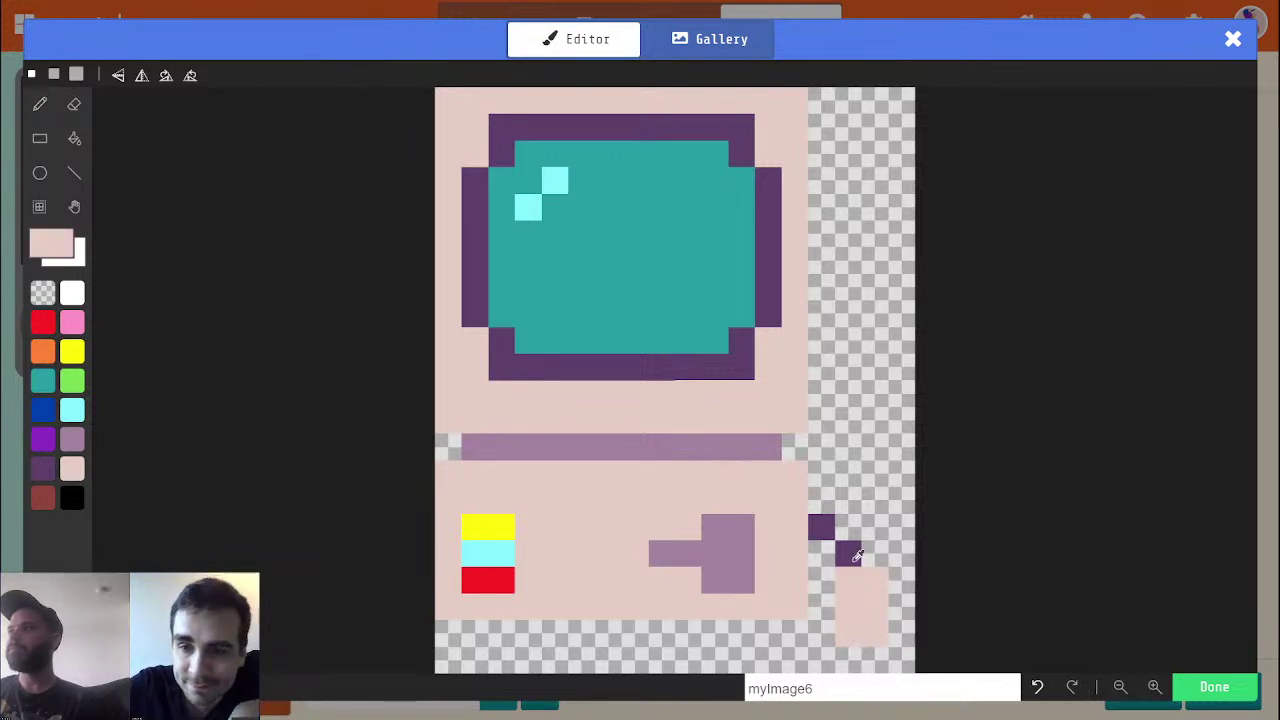
Draw a twelve-pixel dark purple base strip under the computer, leaving one pixel inset at each end
alt+click(849, 553)
mouse_move(795, 635)
mouse_down()
mouse_move(494, 614)
mouse_move(483, 625)
mouse_move(534, 631)
mouse_move(493, 603)
mouse_up()
alt+click(603, 614)
key(alt)
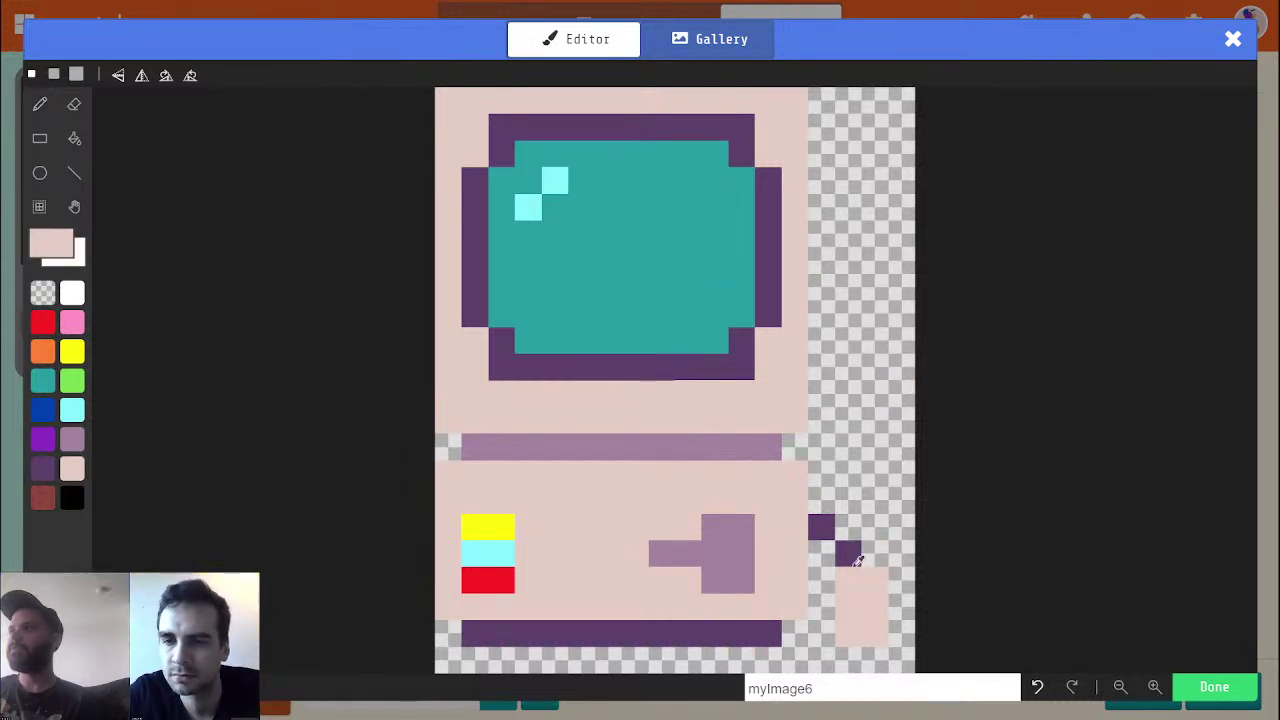
Widen the mouse body to three pixels and reshape the cable as a two-pixel horizontal run stepping down to the mouse's middle
alt+click(860, 543)
click(875, 553)
alt+click(875, 580)
drag(900, 575, 900, 631)
key(alt)
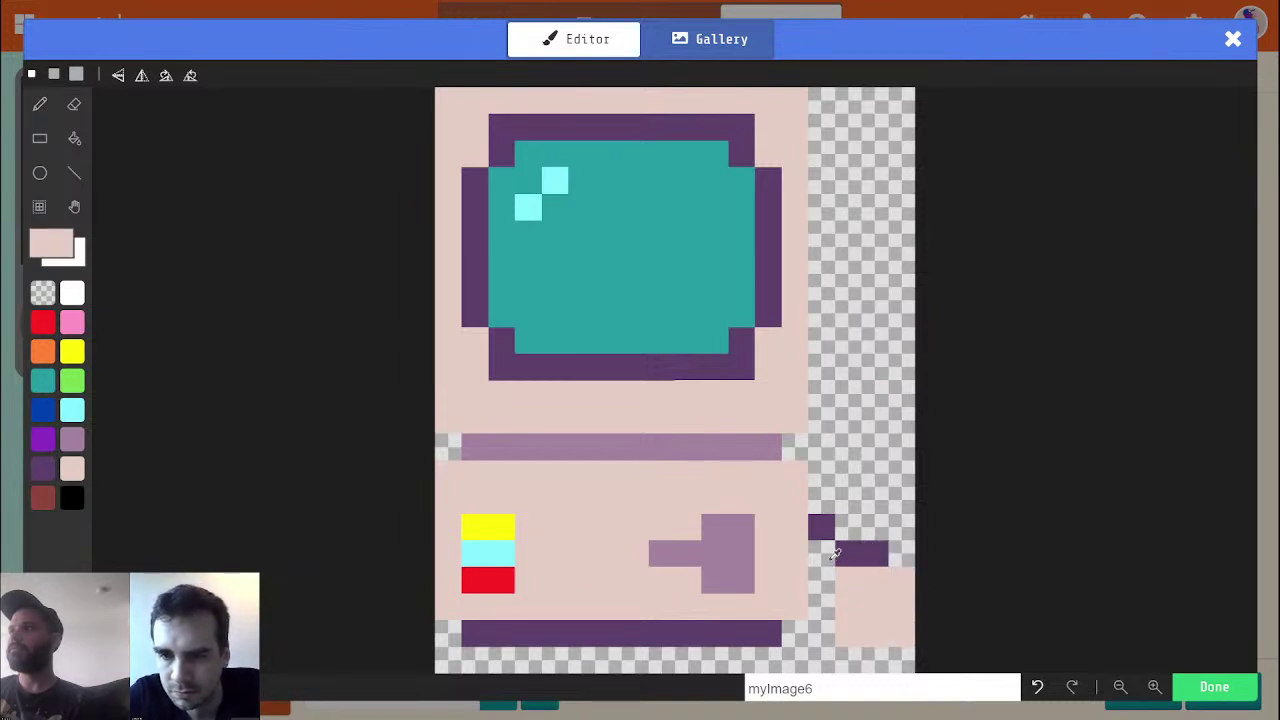
alt+click(848, 553)
right_click(848, 553)
click(848, 527)
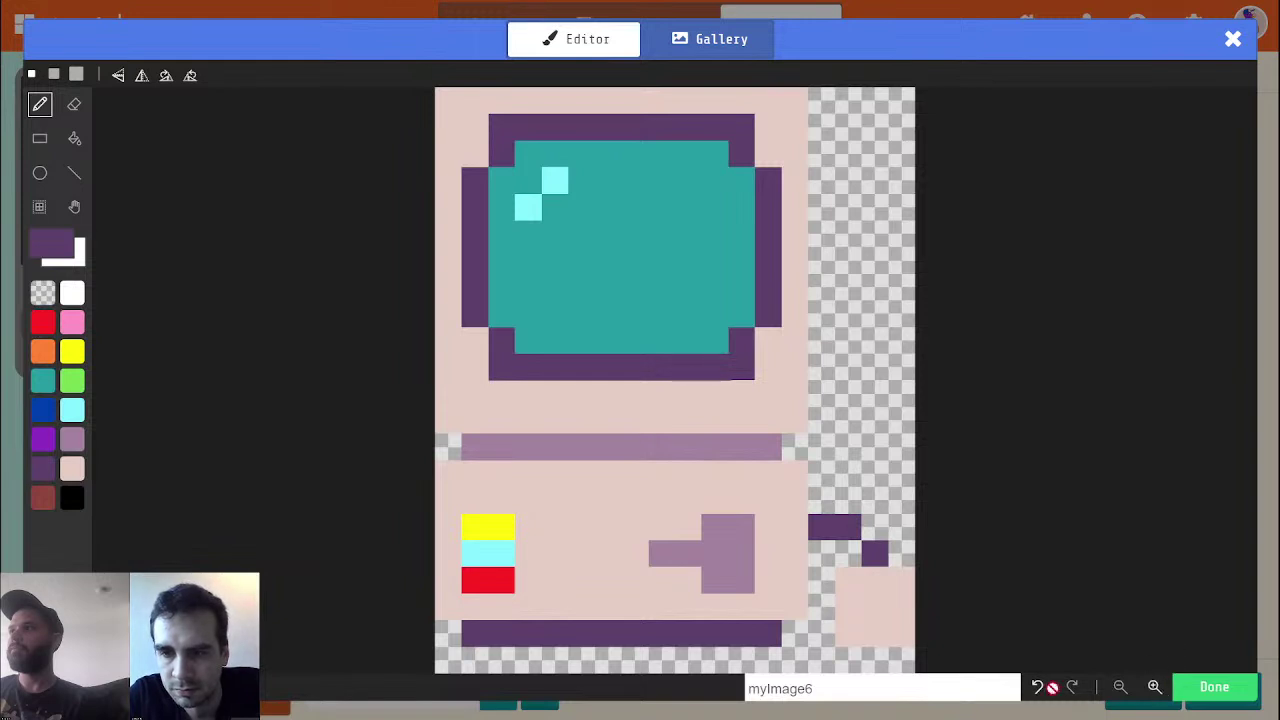
Add a two-pixel mauve stripe down the mouse's middle from its top edge, and lengthen the body with a pale beige bottom row
click(76, 442)
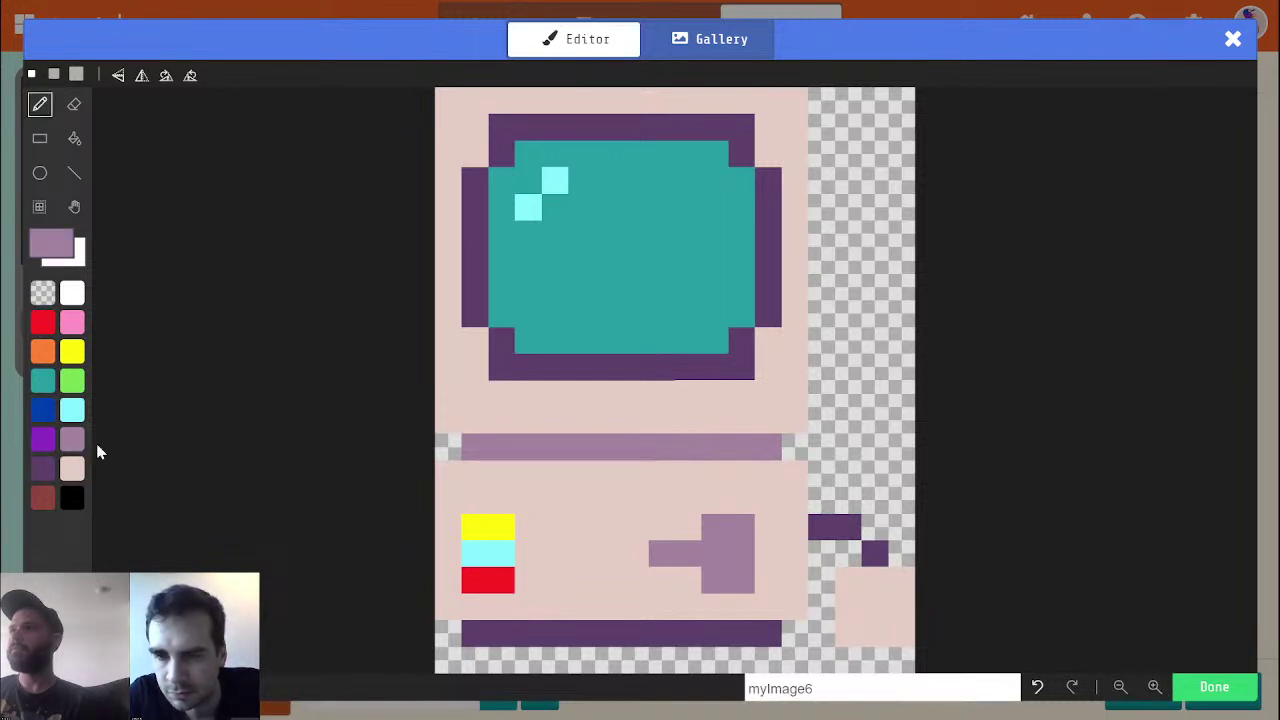
drag(875, 579, 875, 606)
key(alt)
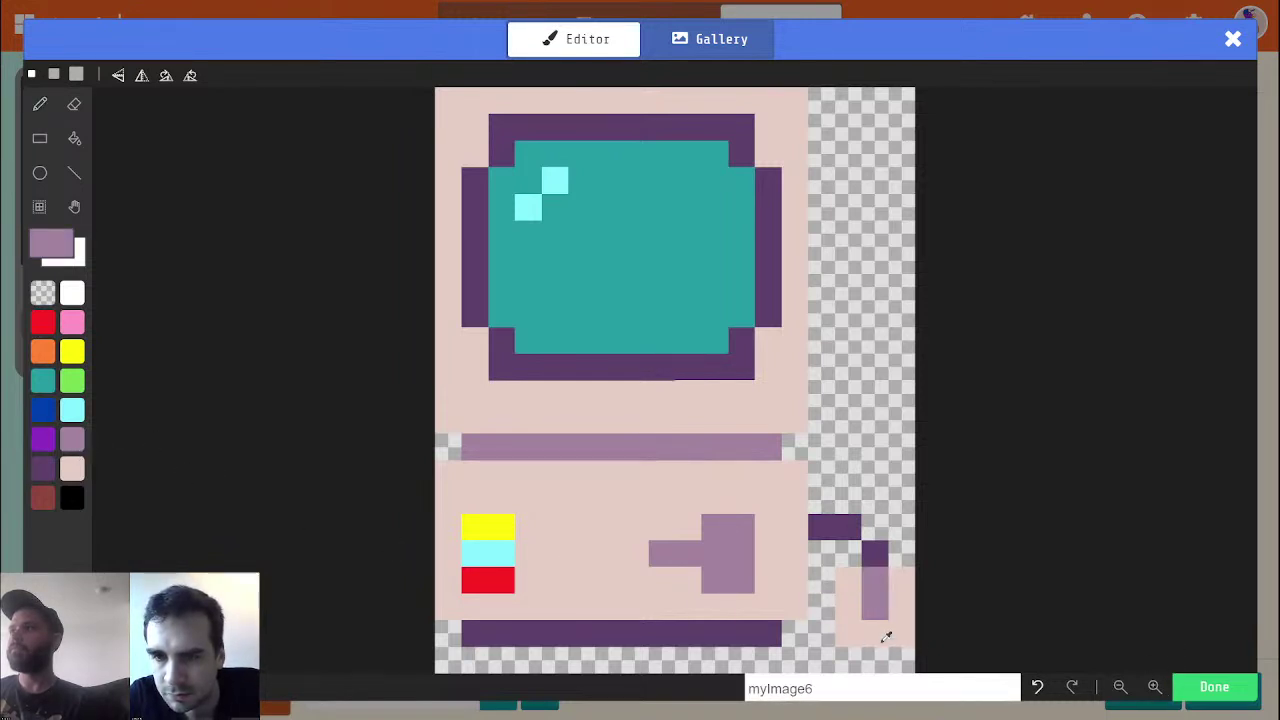
alt+click(874, 626)
drag(848, 659, 900, 659)
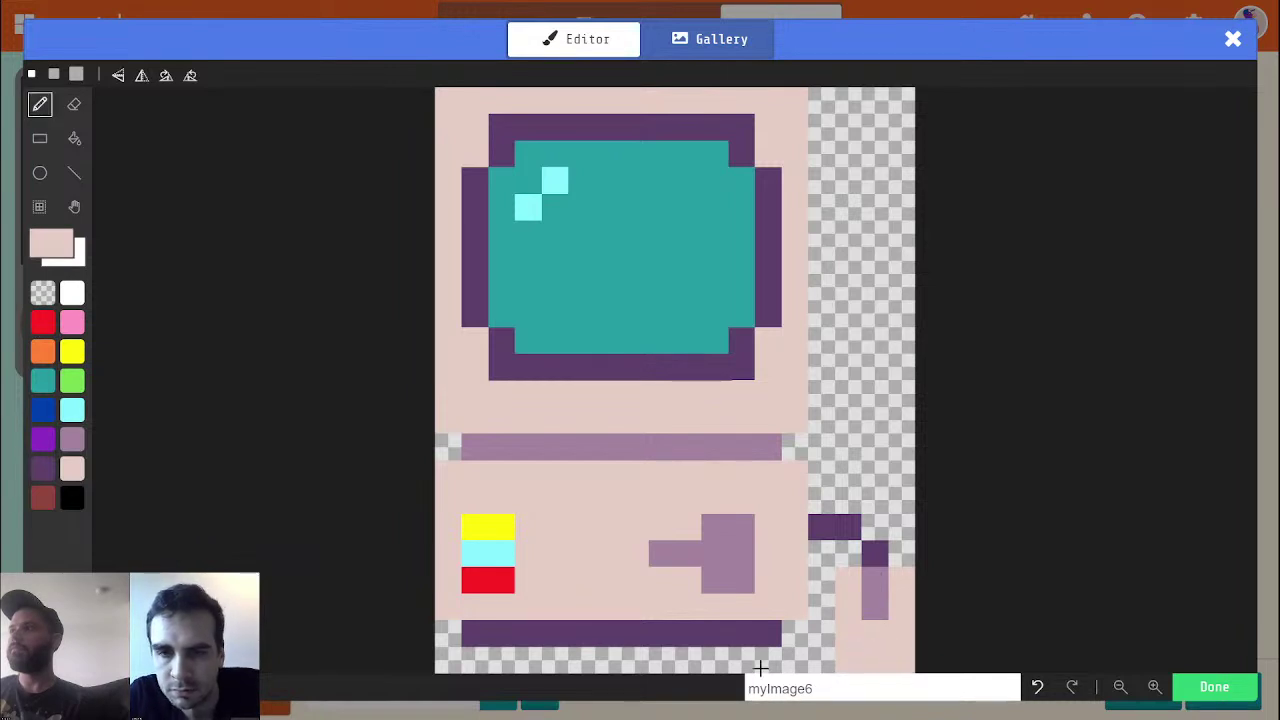
alt+click(824, 640)
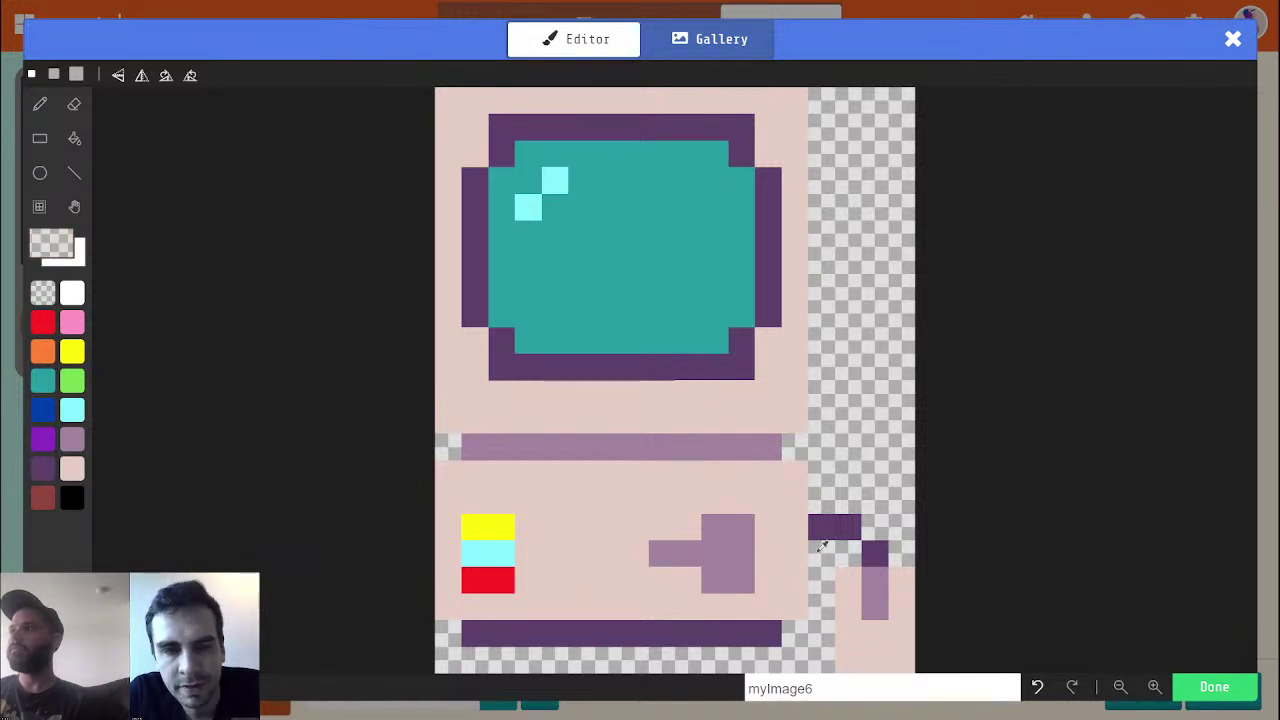
Move the mouse and its cable up one pixel and save the computer sprite
click(39, 206)
drag(824, 497, 894, 608)
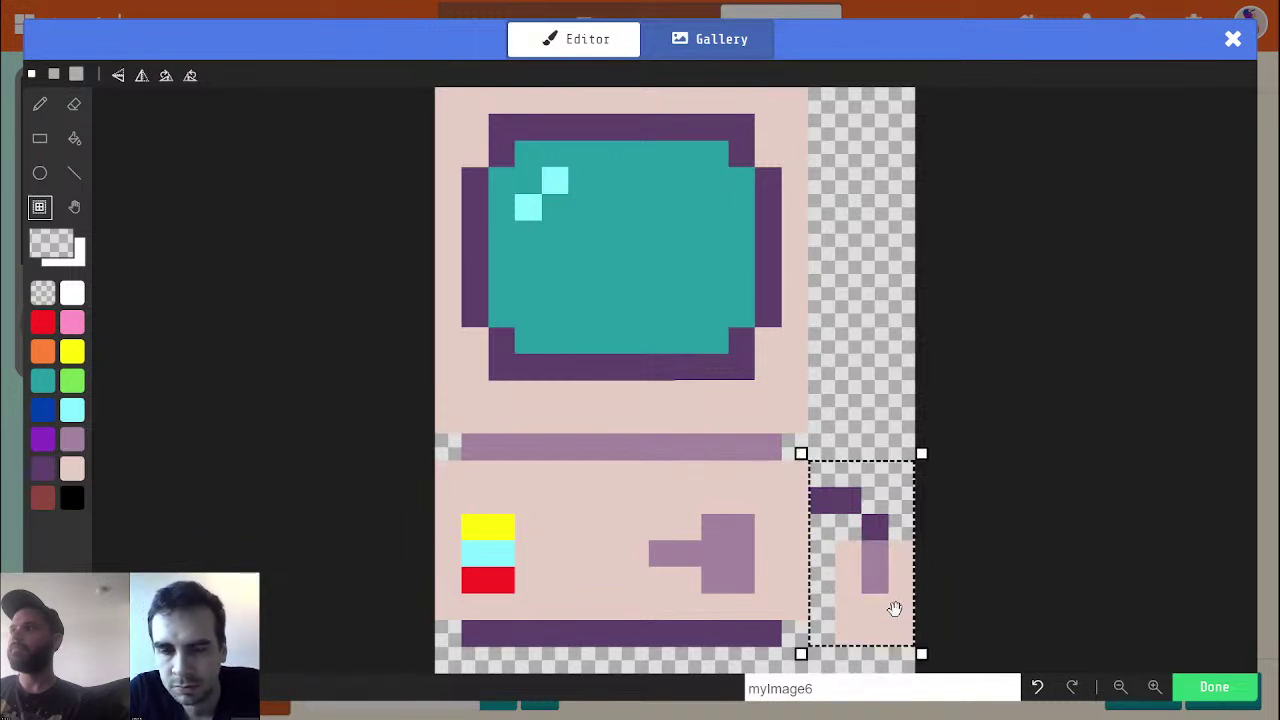
click(780, 665)
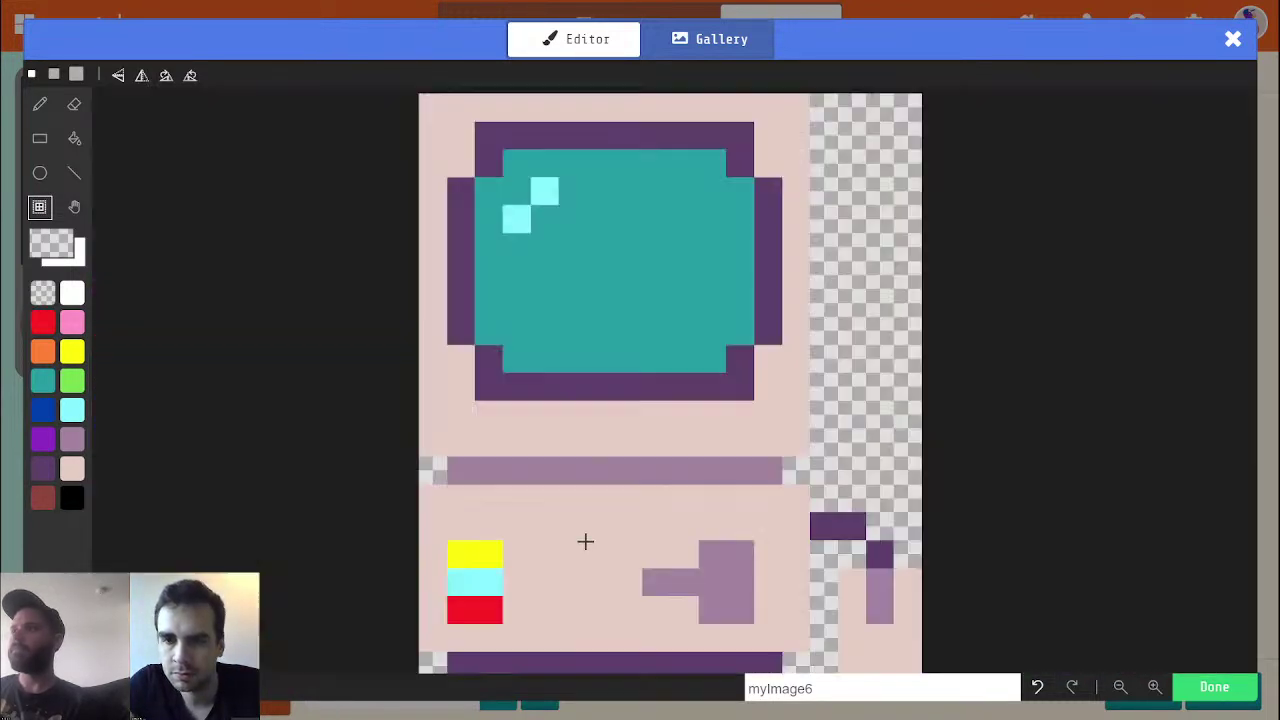
scroll(586, 531, down, 5)
scroll(582, 545, up, 5)
drag(600, 471, 674, 526)
click(1214, 688)
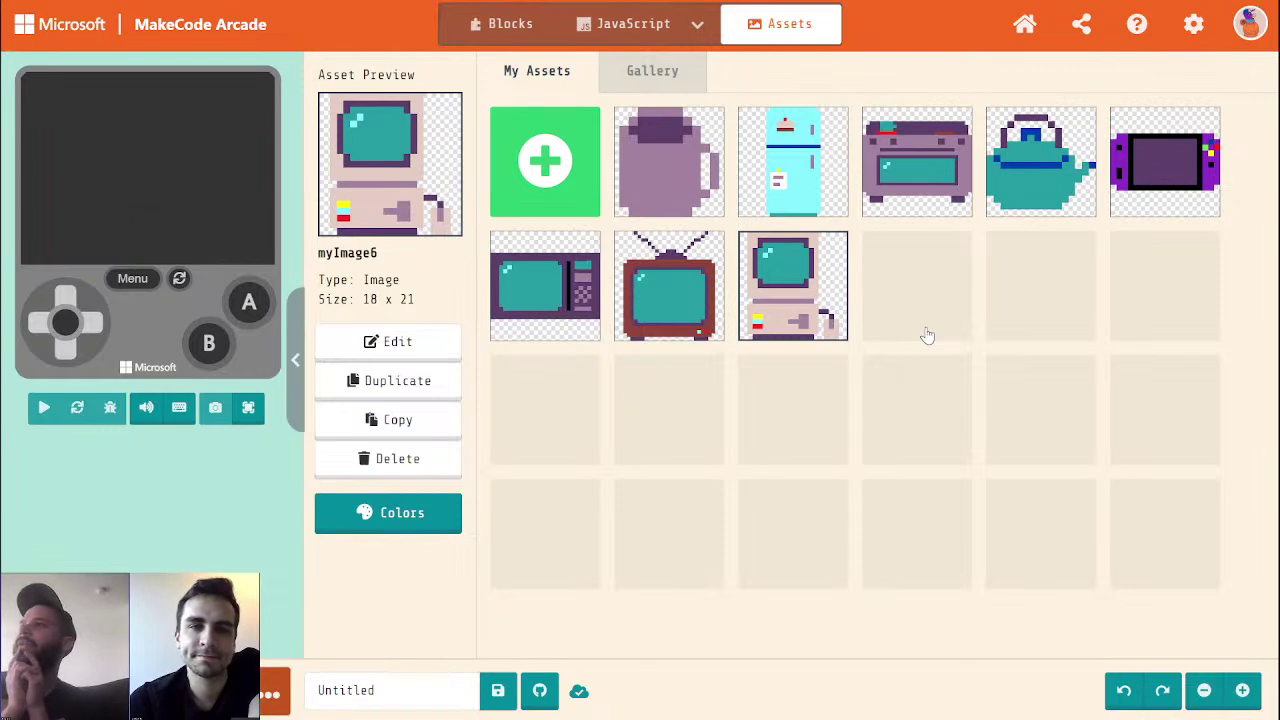
Switch to the Google search and look up images of "fan"
key(ctrl+Tab)
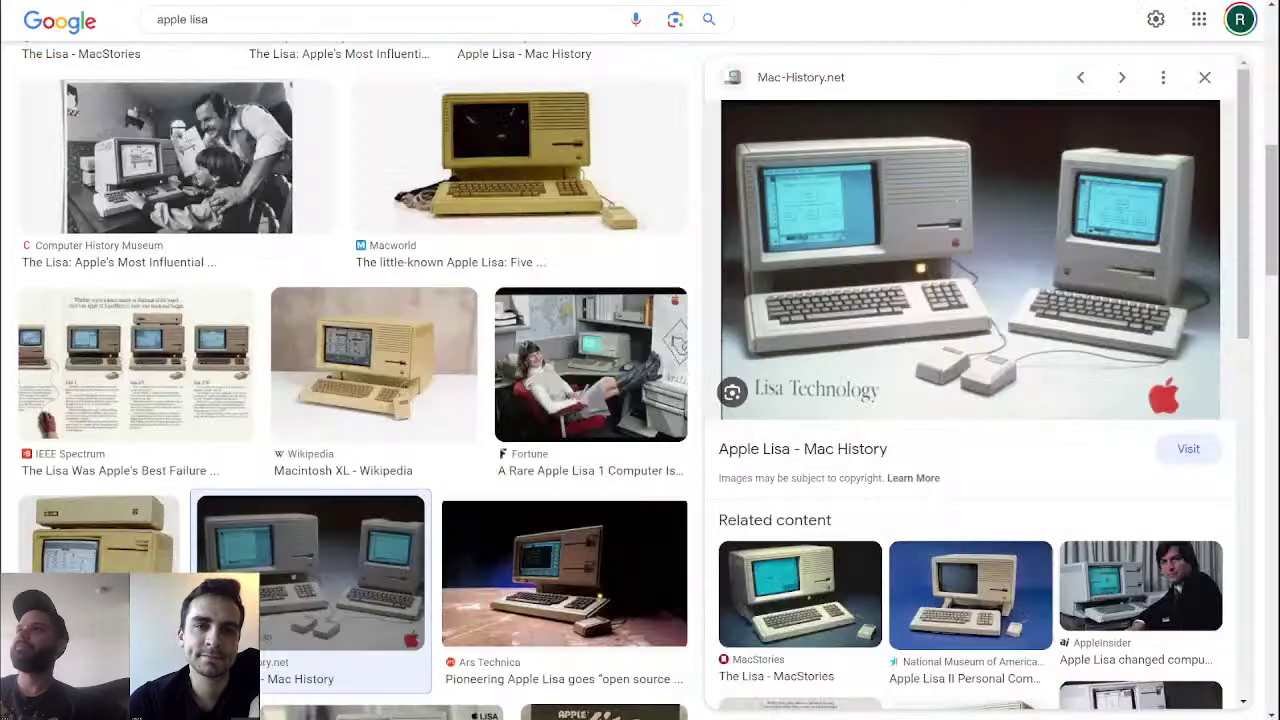
triple_click(401, 46)
text(fan)
key(Return)
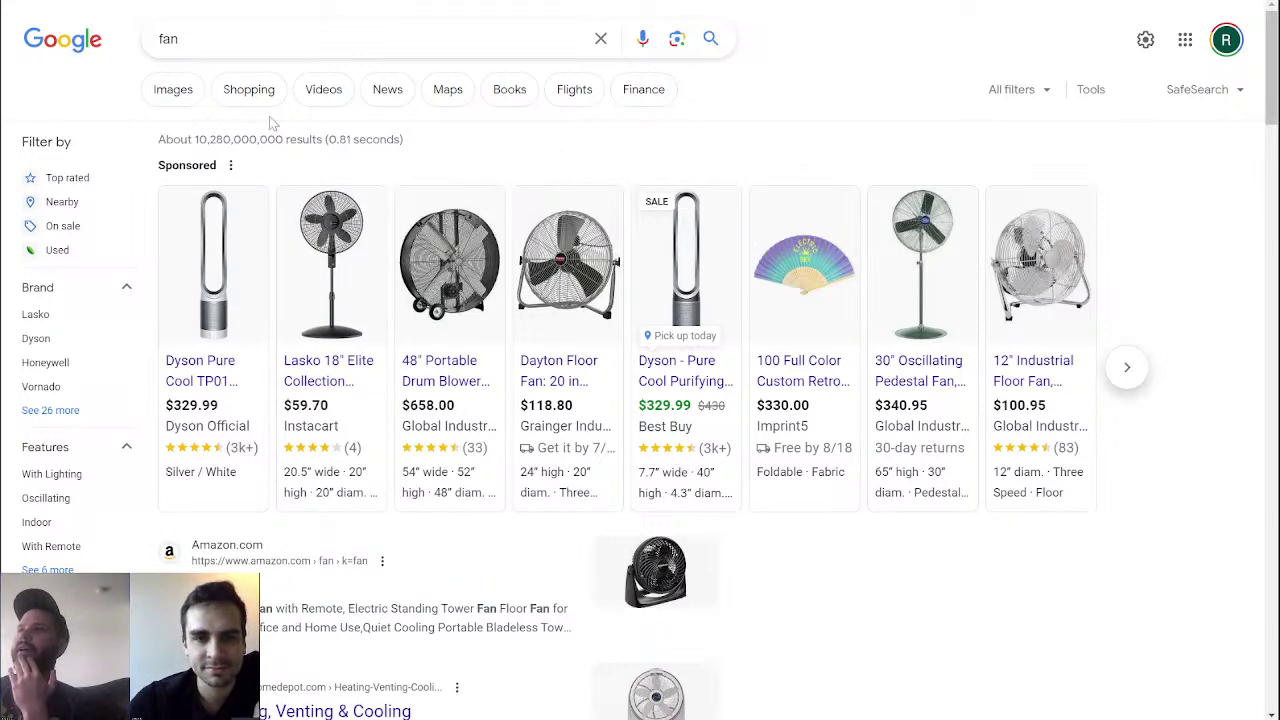
click(176, 92)
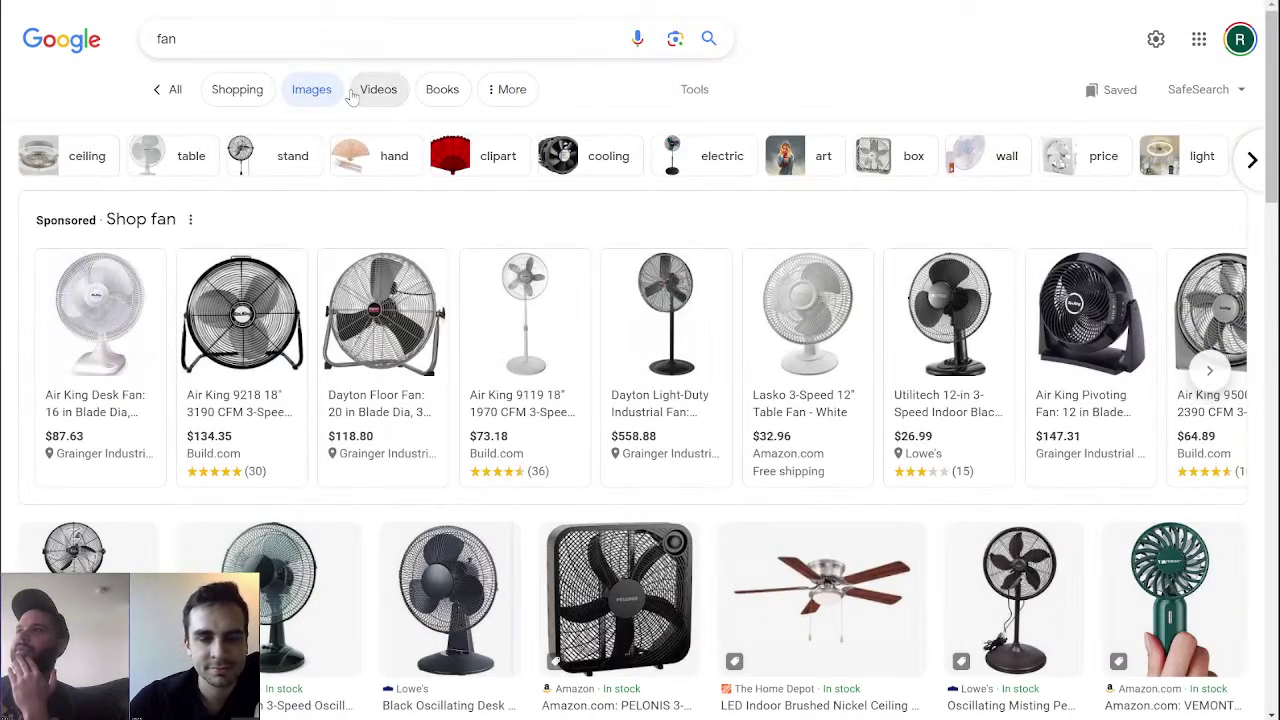
Search the images for "box fan" and browse the results for a sprite reference
double_click(166, 38)
text(box fan)
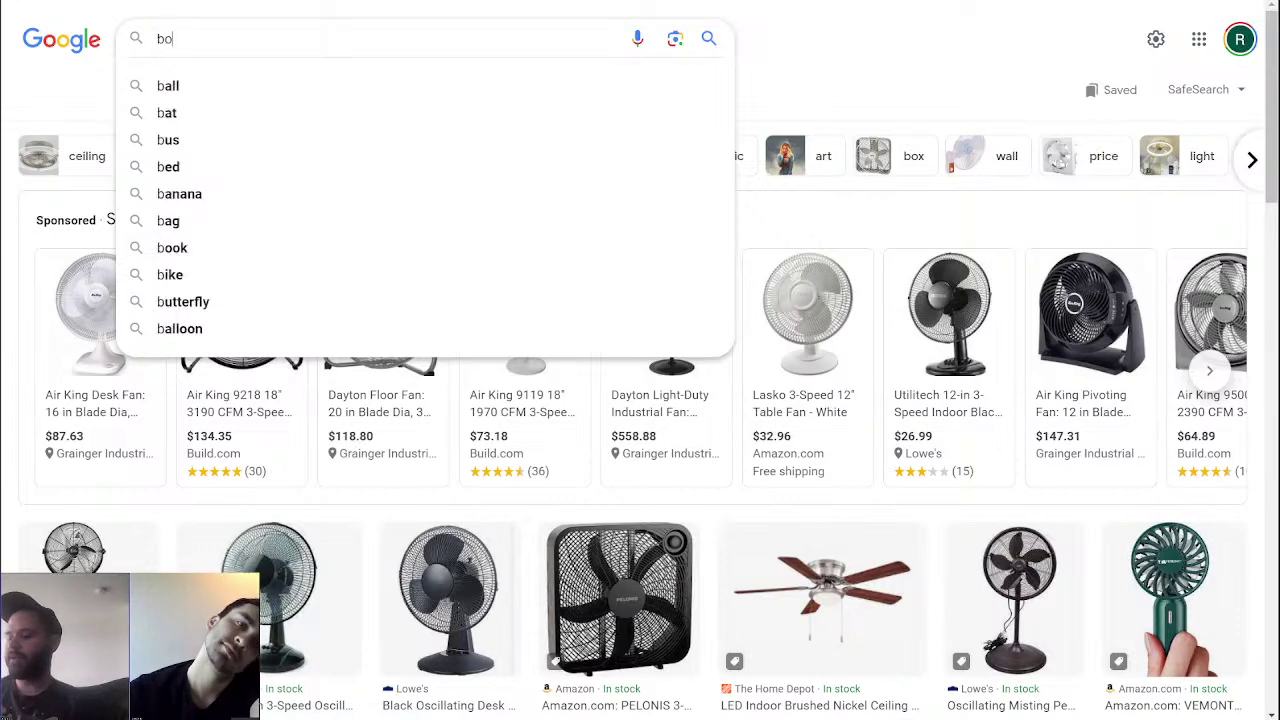
key(Return)
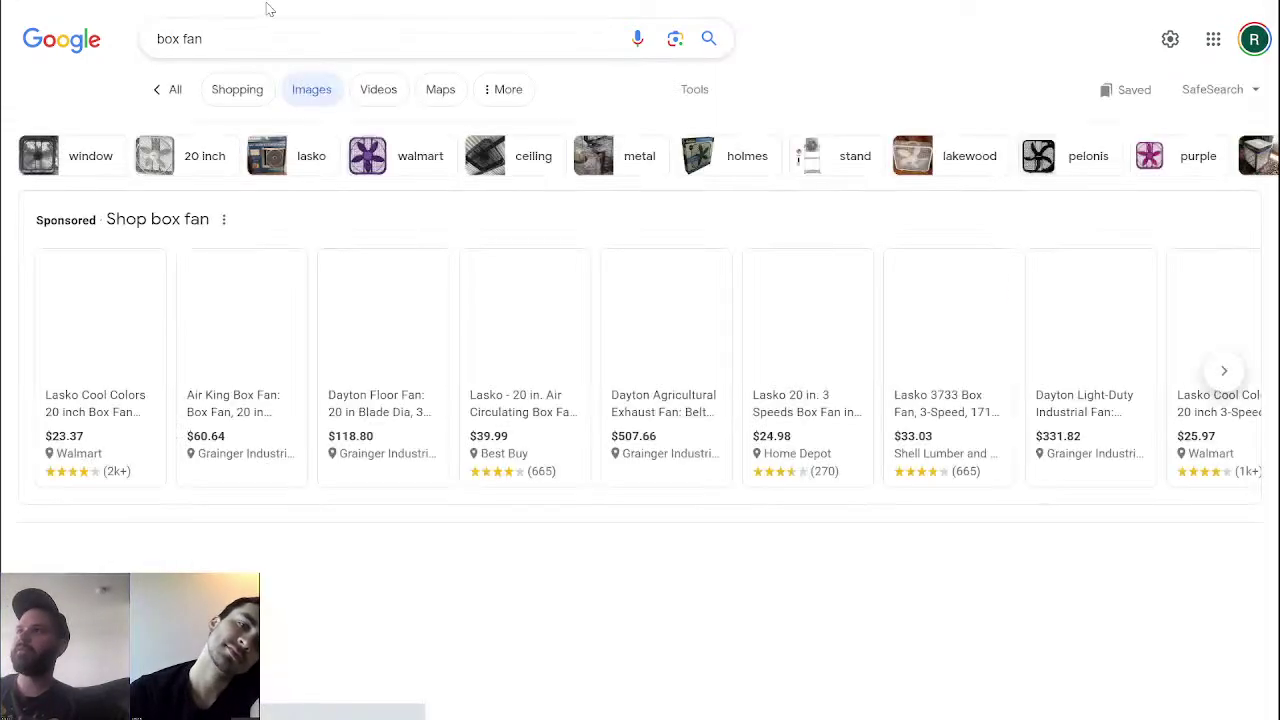
scroll(587, 405, down, 1)
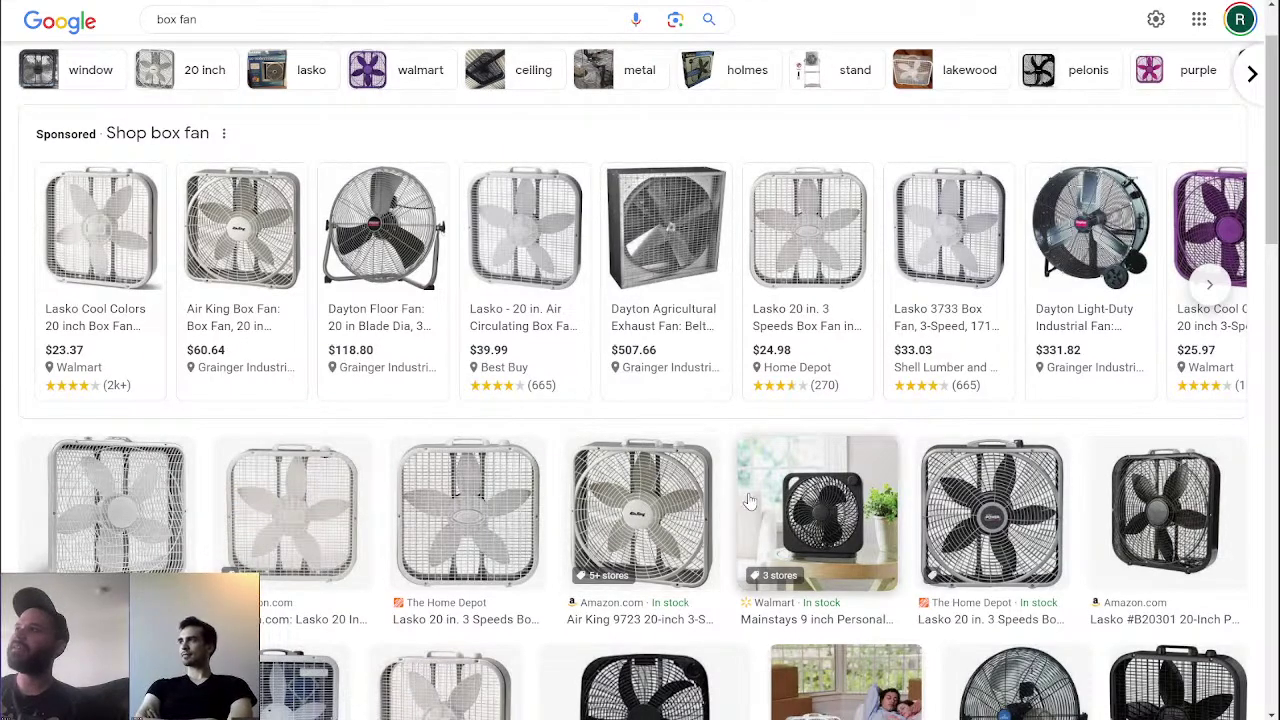
scroll(700, 475, down, 2)
scroll(754, 494, up, 3)
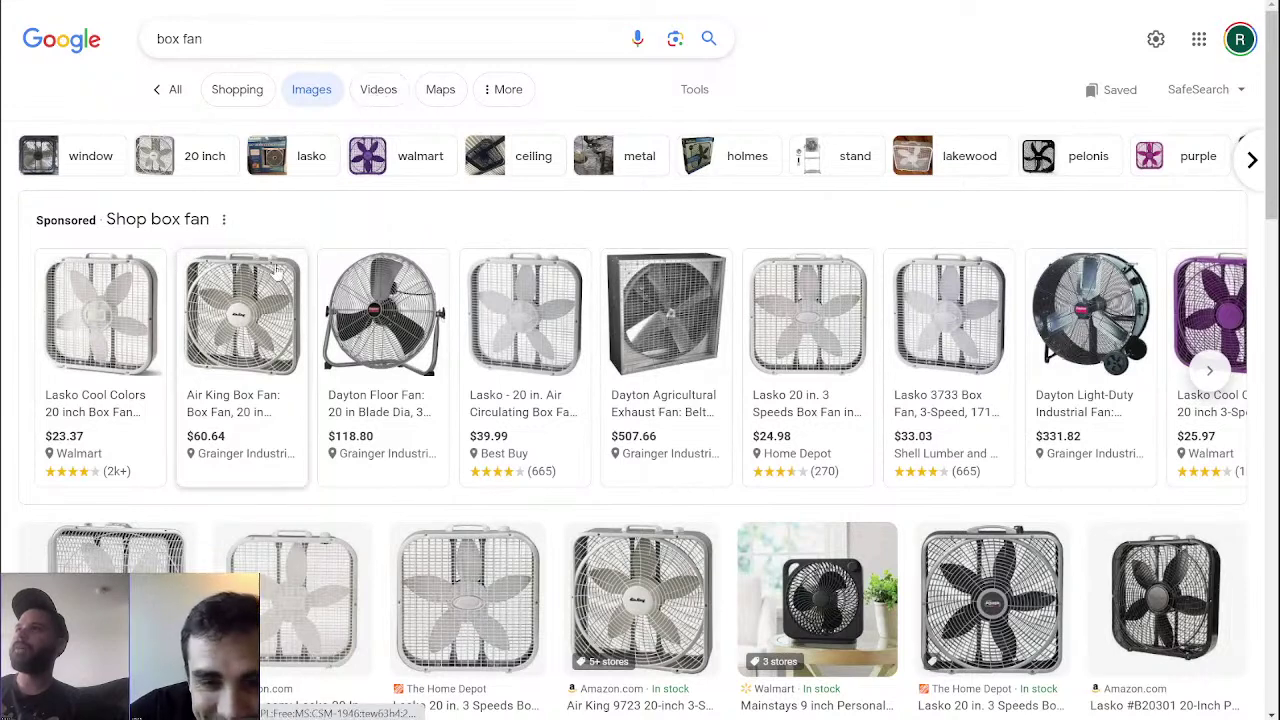
Search the images for "vacuuum" and look through the upright vacuum pictures
triple_click(185, 38)
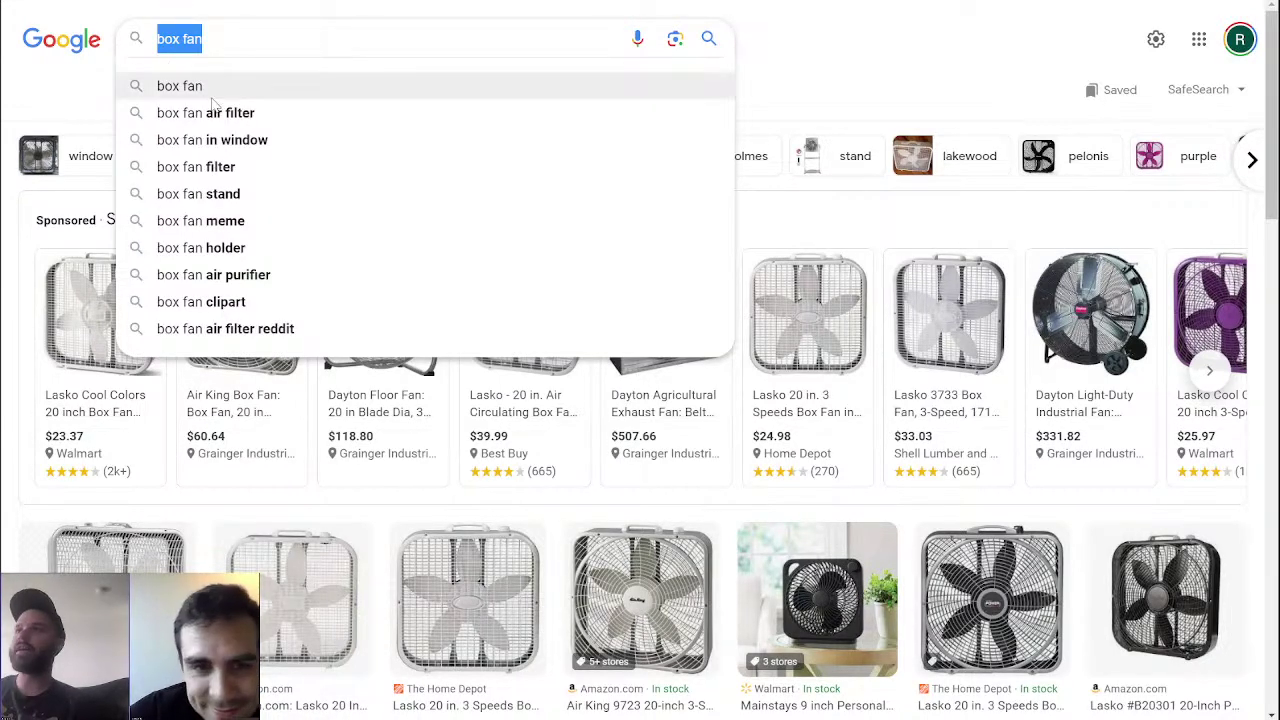
text(vacuuum)
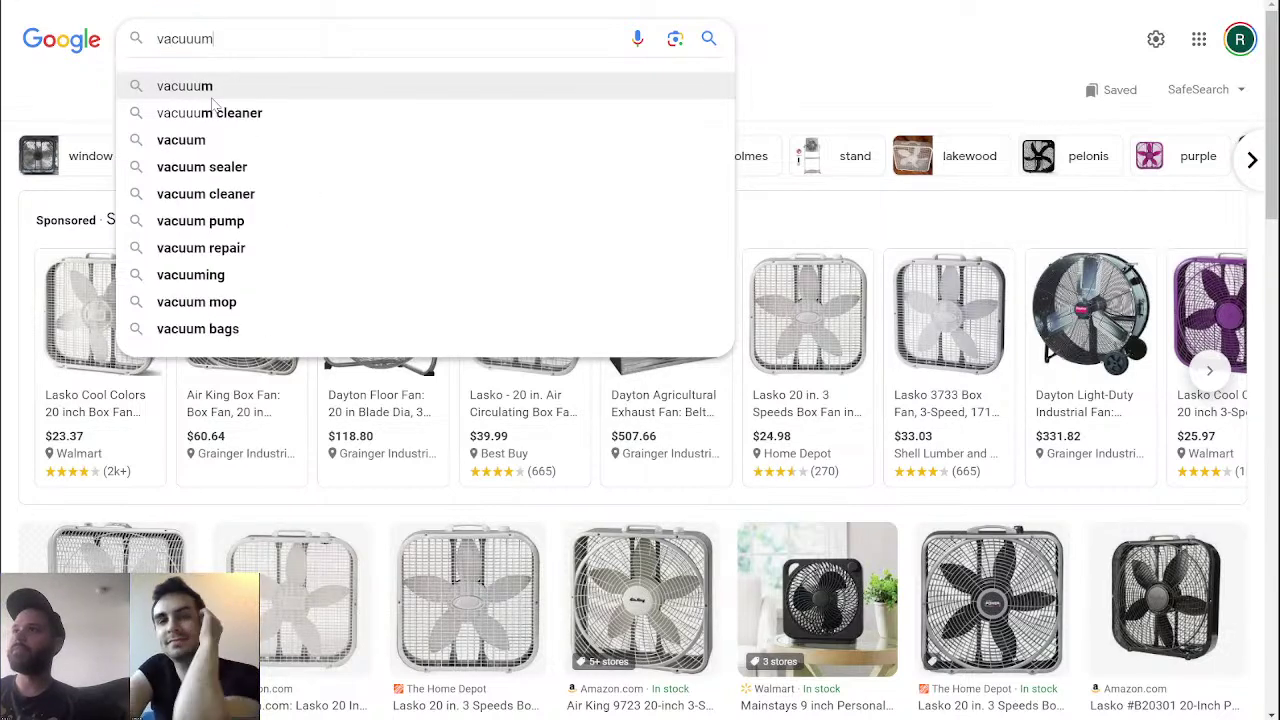
key(Return)
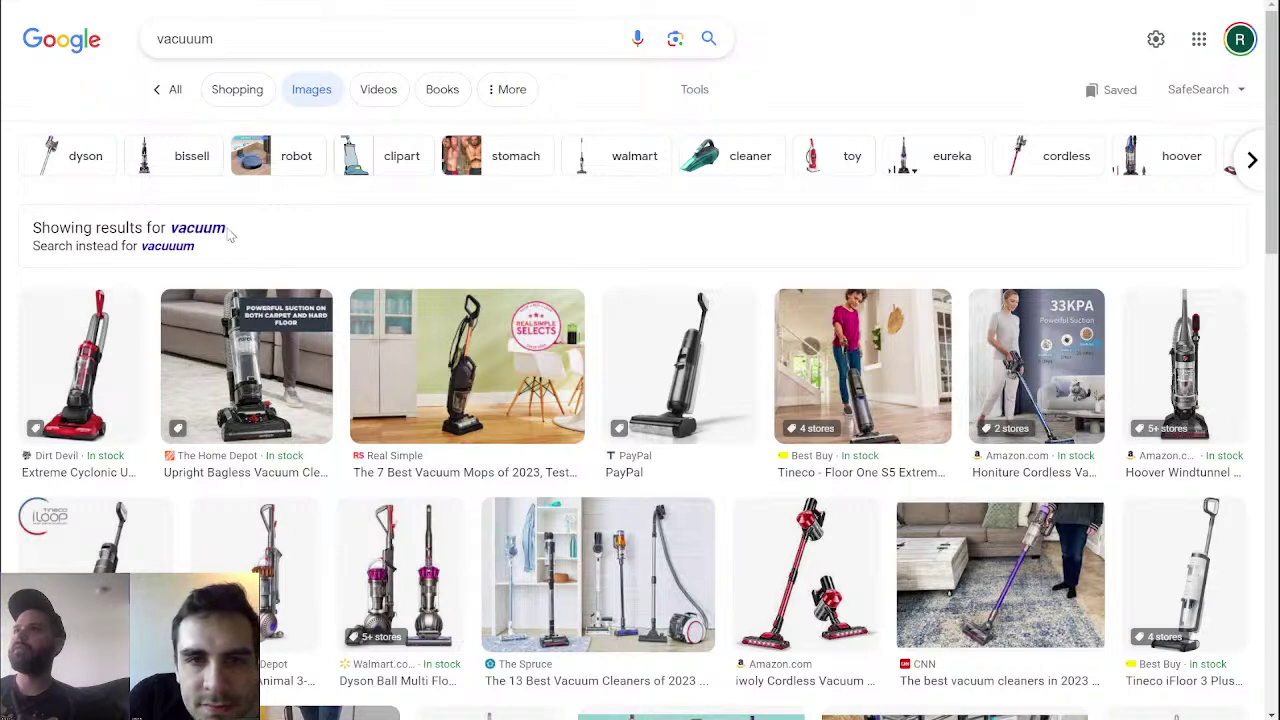
scroll(252, 228, down, 1)
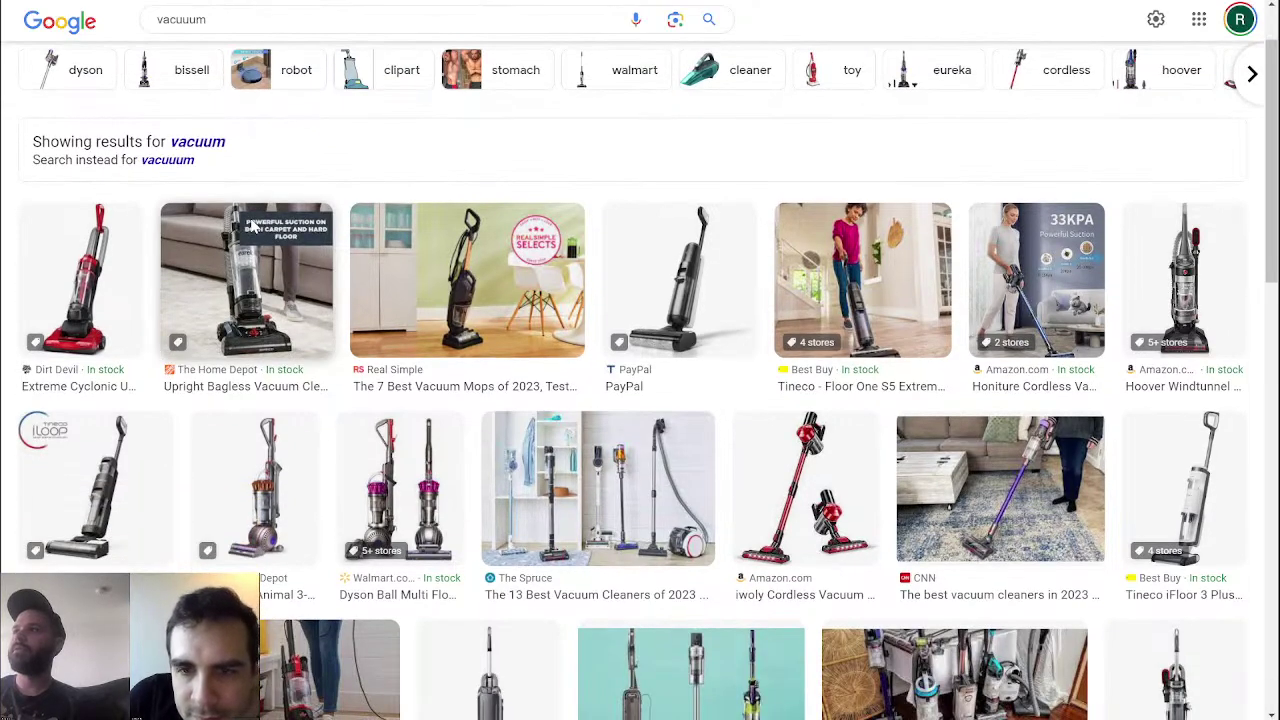
scroll(252, 228, down, 2)
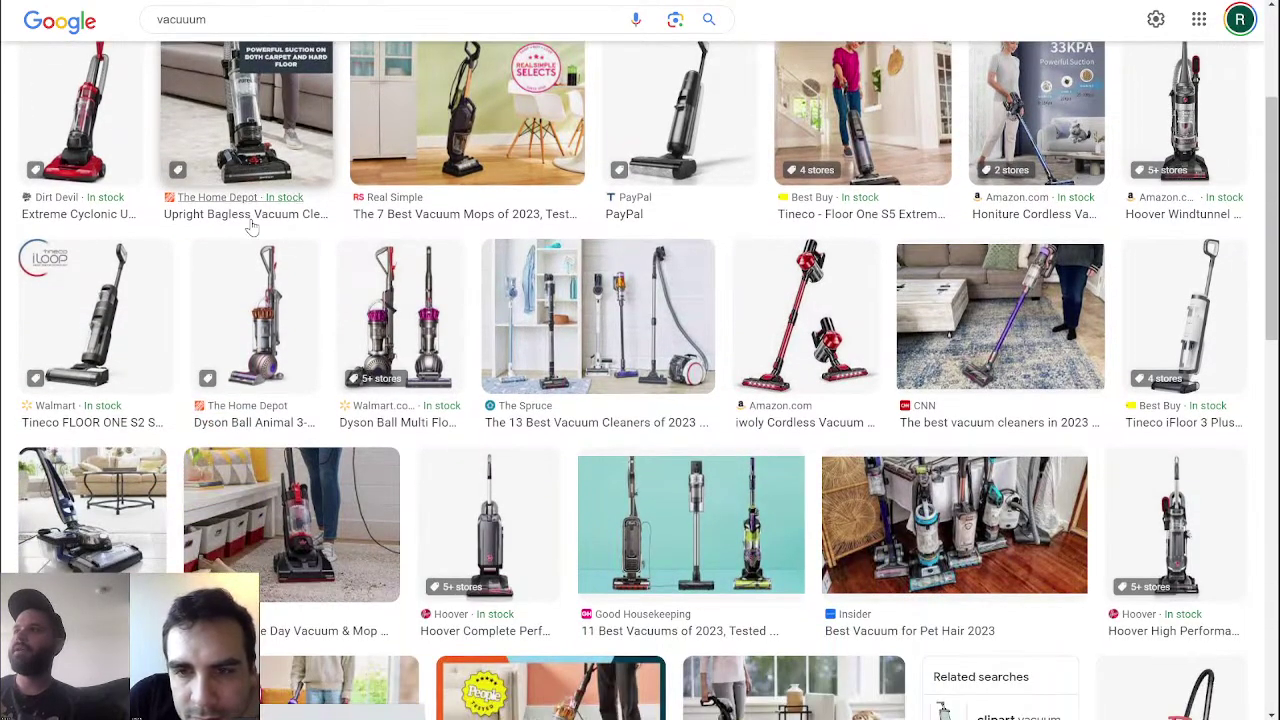
scroll(196, 342, up, 3)
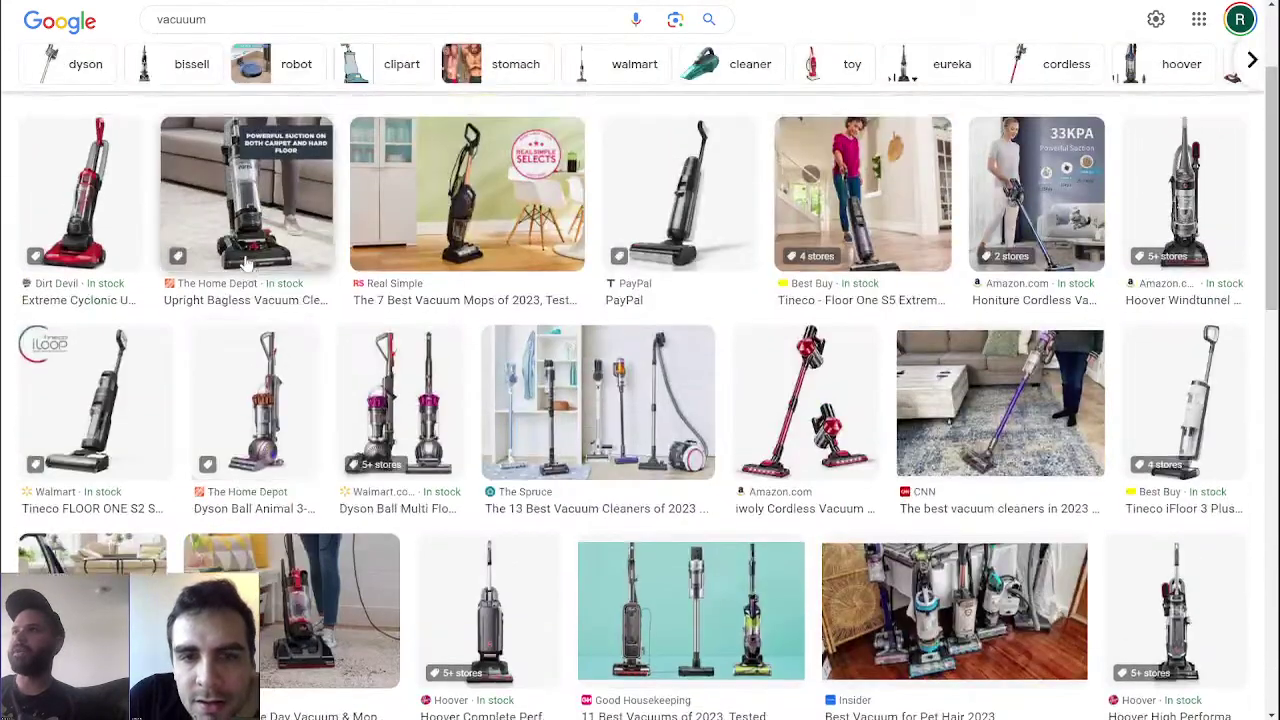
Refine the image search to "vacuuum with a bag" and browse the results
click(330, 38)
text(w)
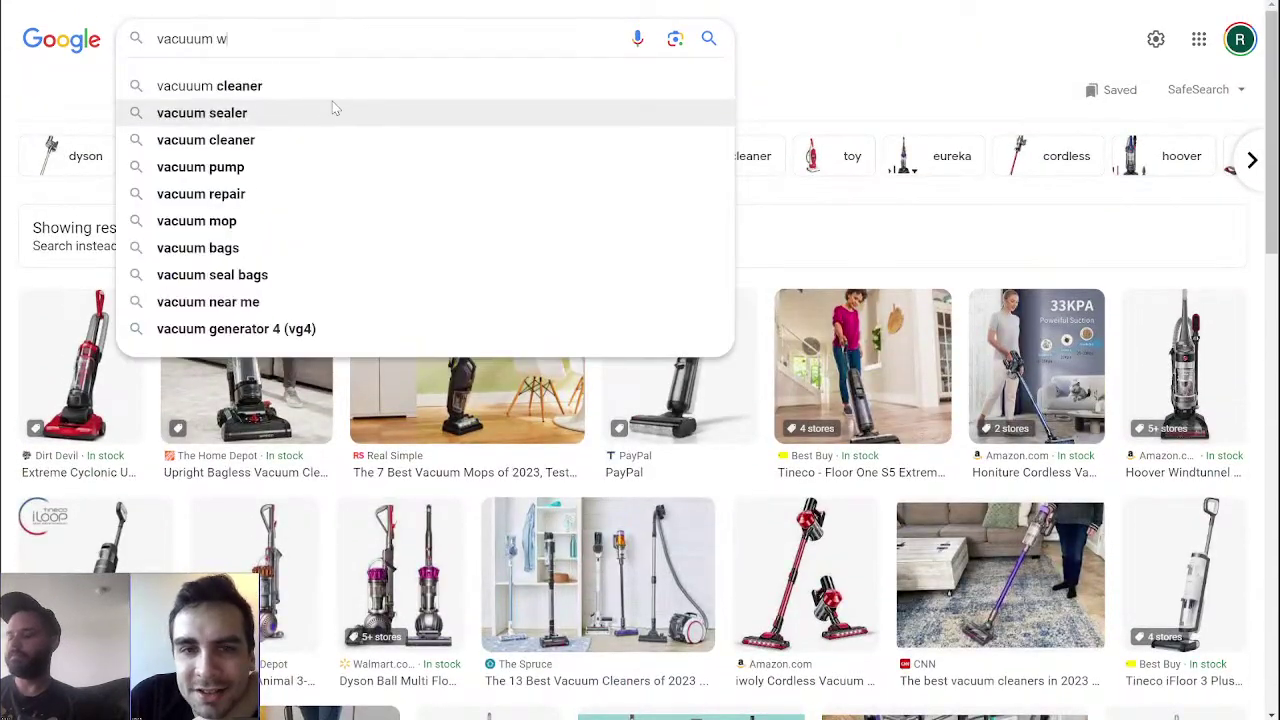
text(ith a bag)
key(Return)
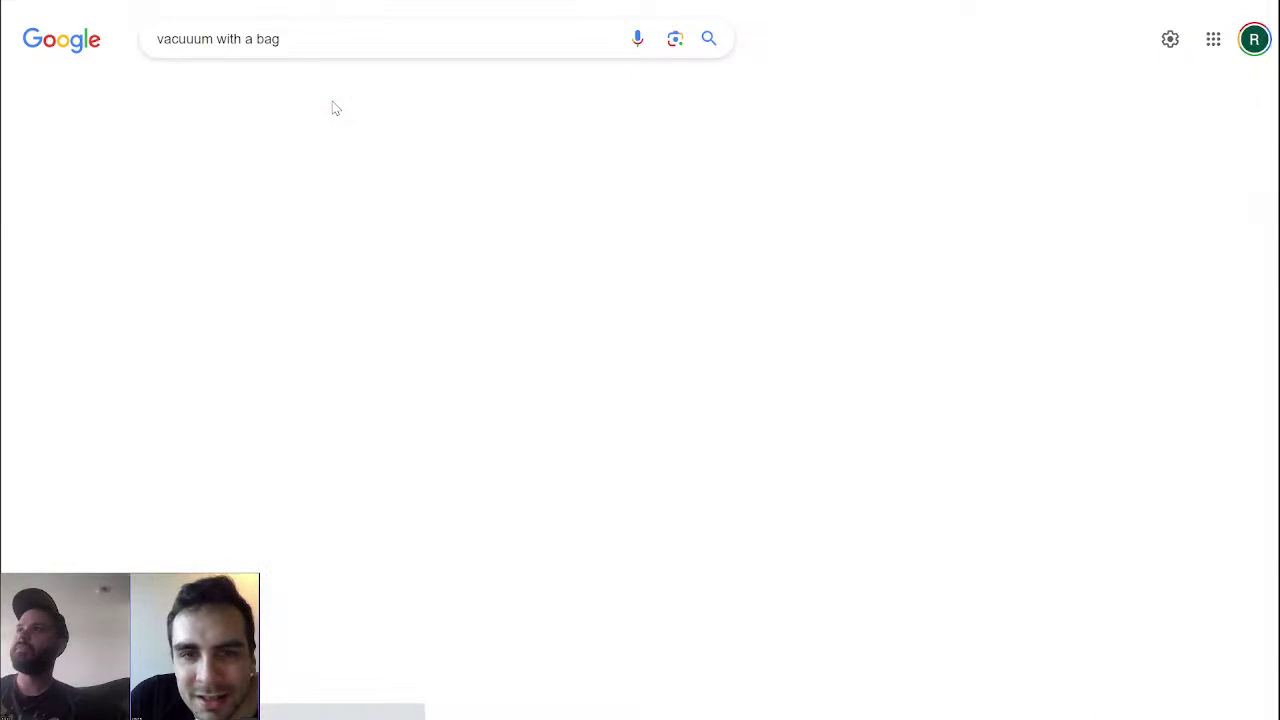
scroll(380, 400, down, 2)
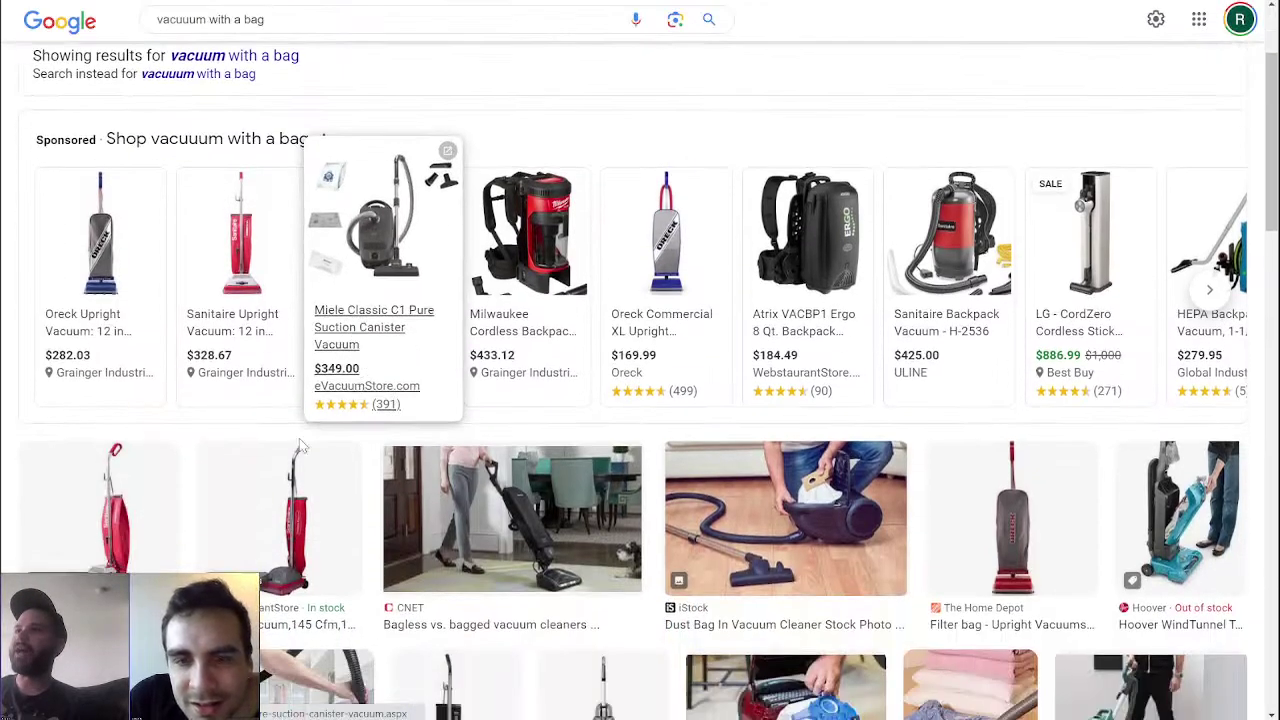
scroll(240, 450, down, 1)
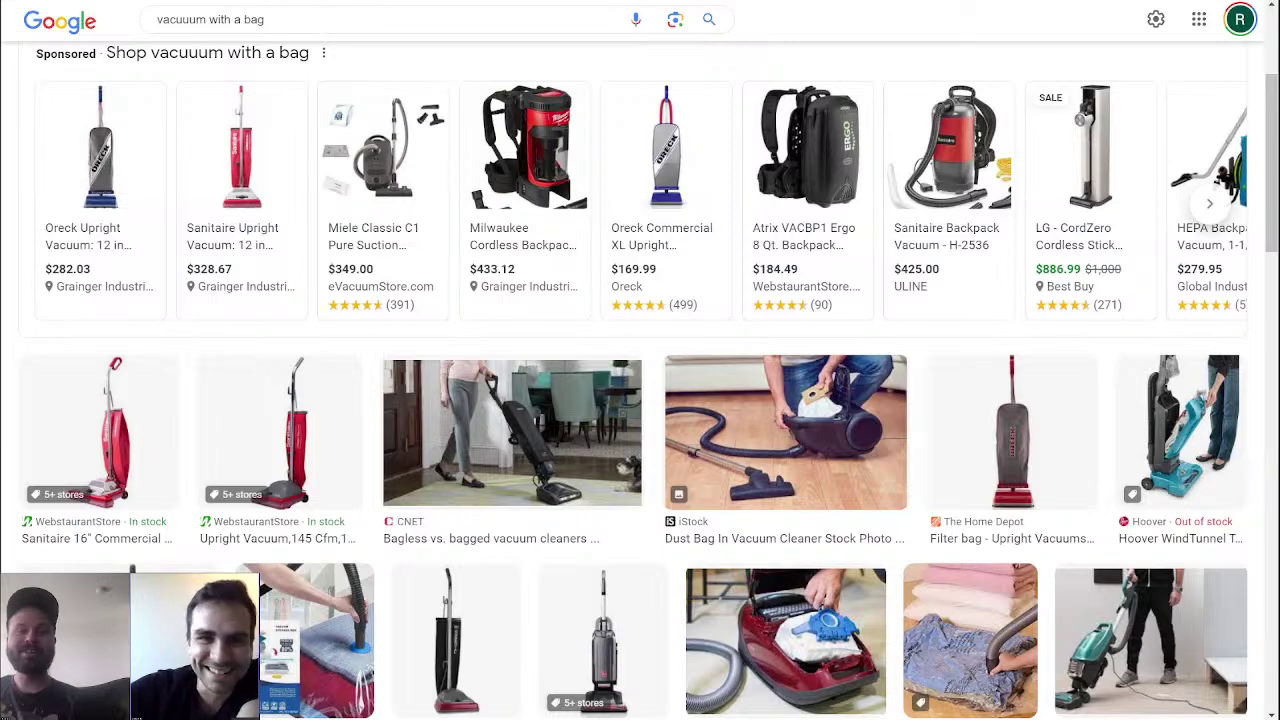
Replace the image search with "vacuum brave little toaster" to find a vacuum reference
key(ctrl+Tab)
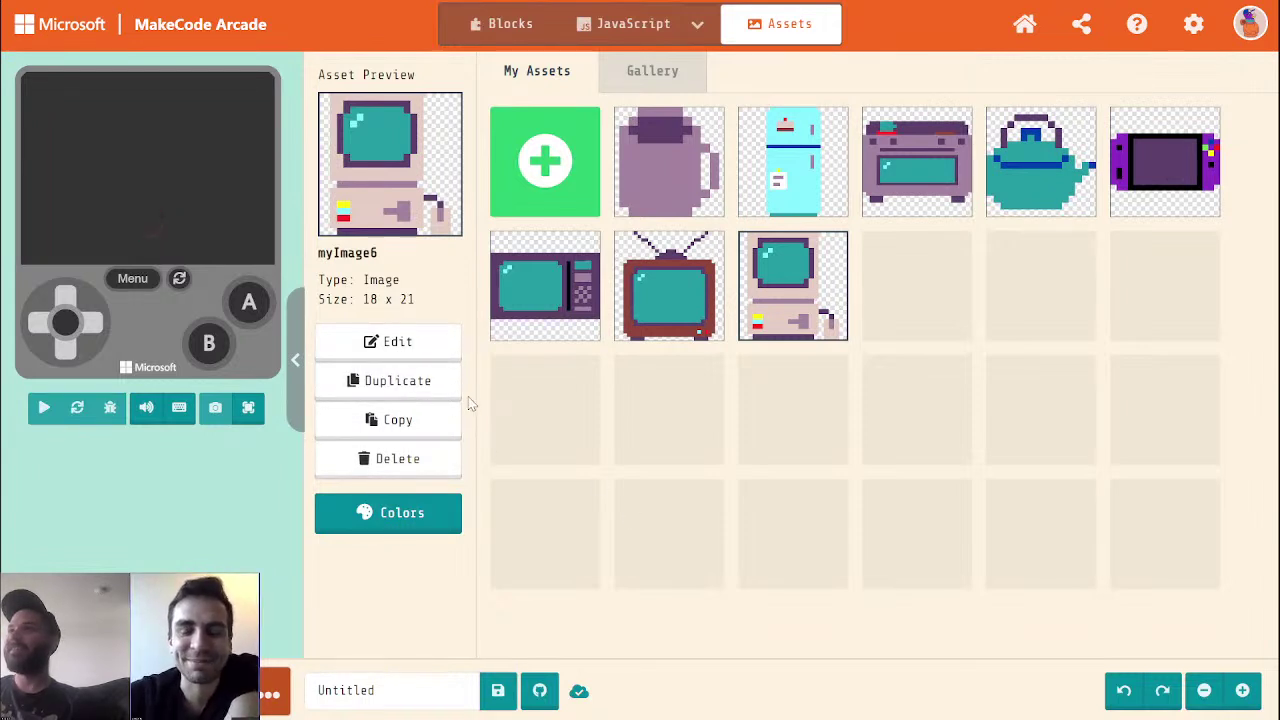
key(ctrl+Tab)
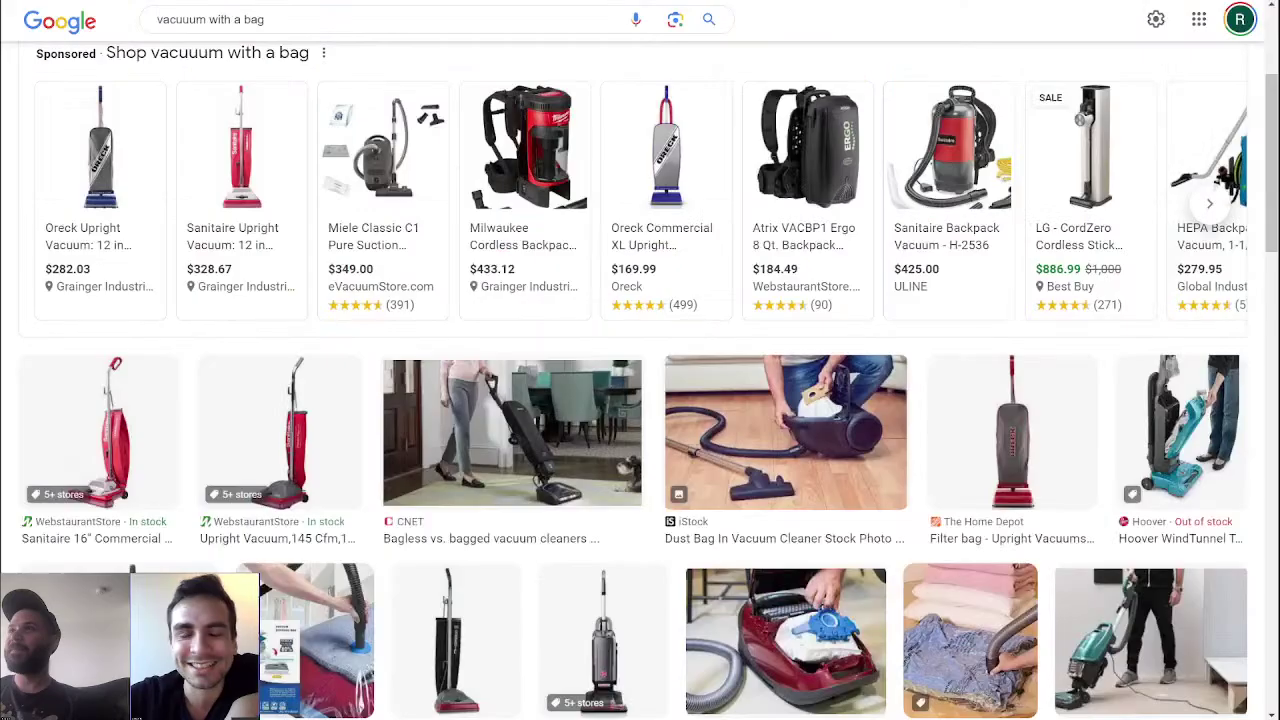
double_click(254, 19)
key(ctrl+a)
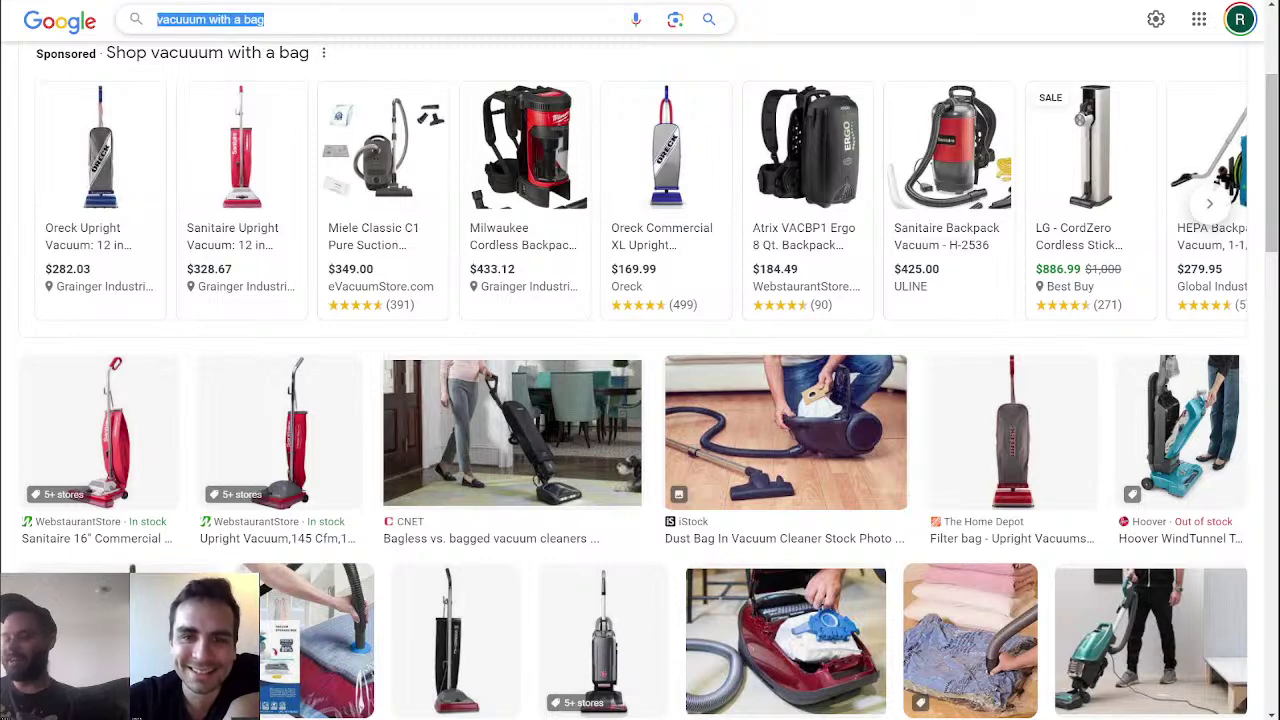
text(vacuum bra)
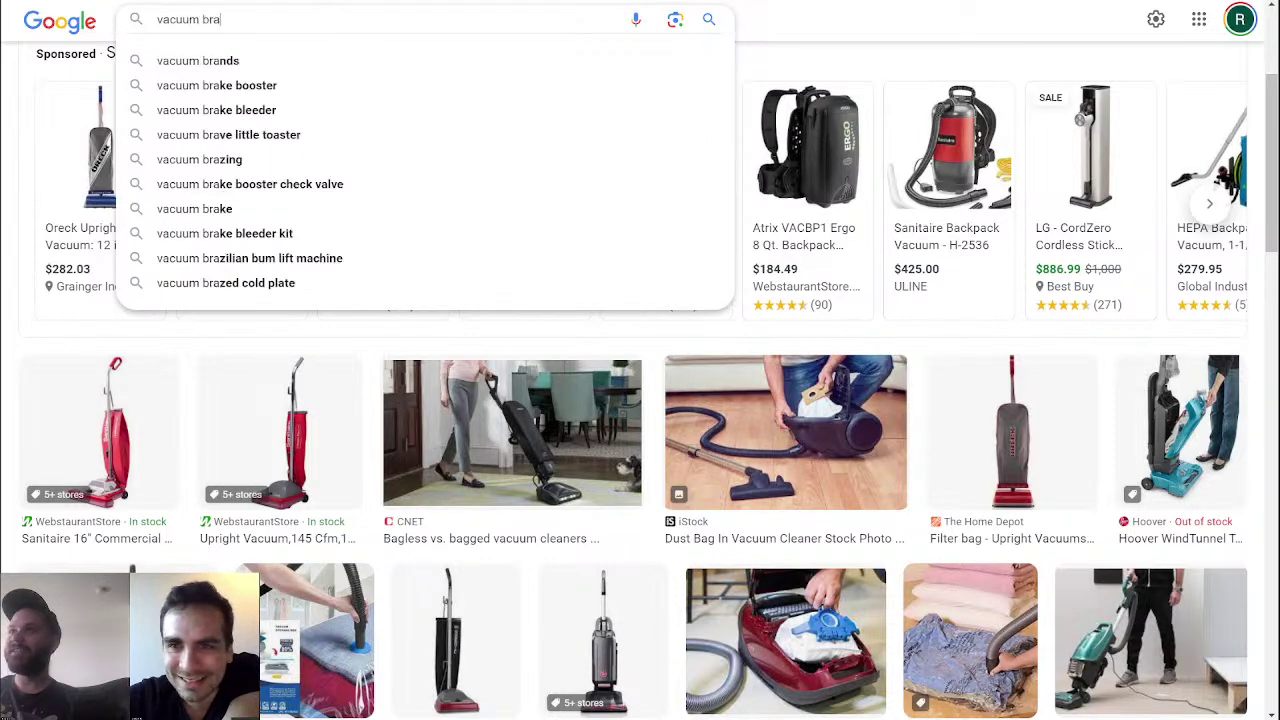
text(ve l)
key(Down)
key(Return)
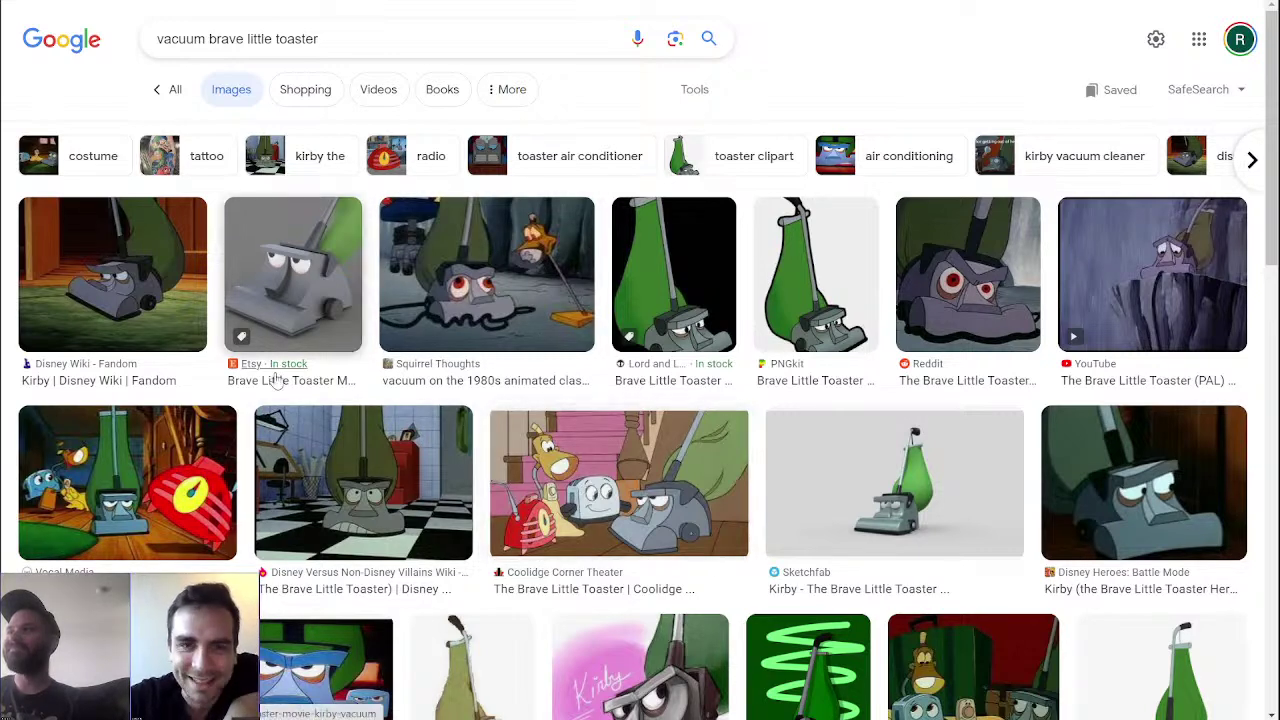
Switch to MakeCode Arcade, create a new image asset and draw the vacuum's stepped base in light purple along the canvas's lower edge
key(ctrl+Tab)
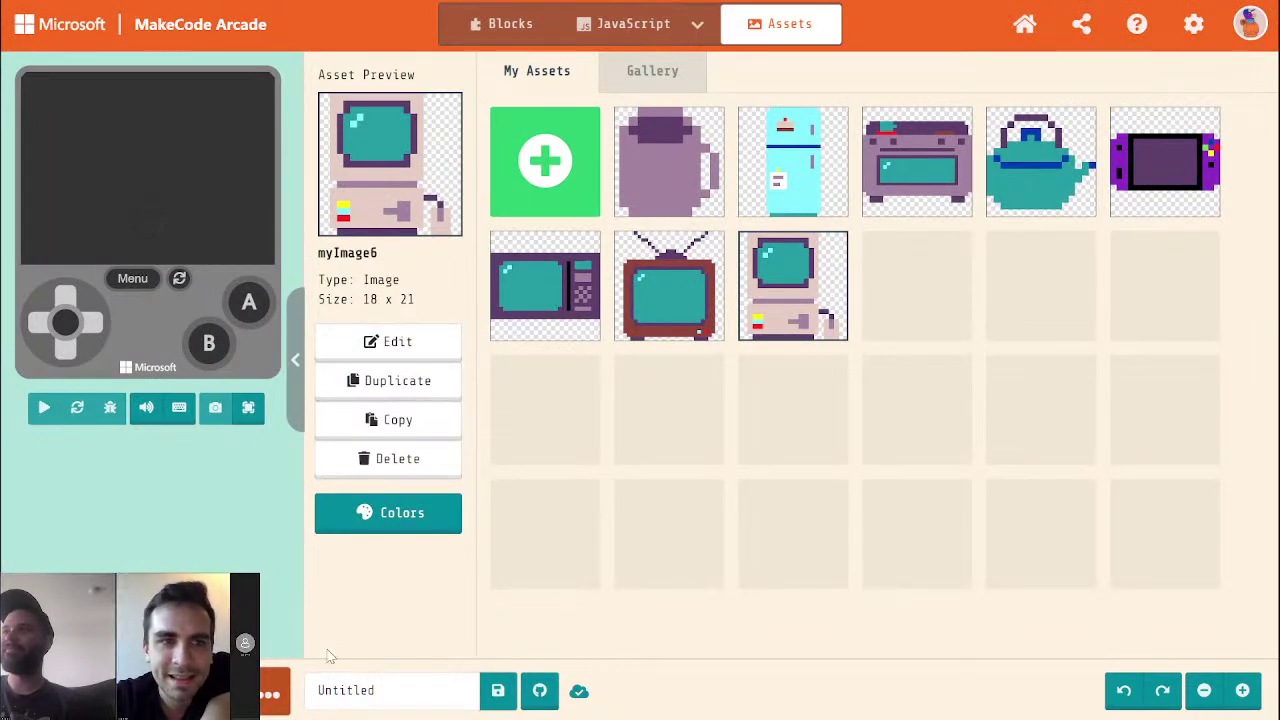
click(523, 138)
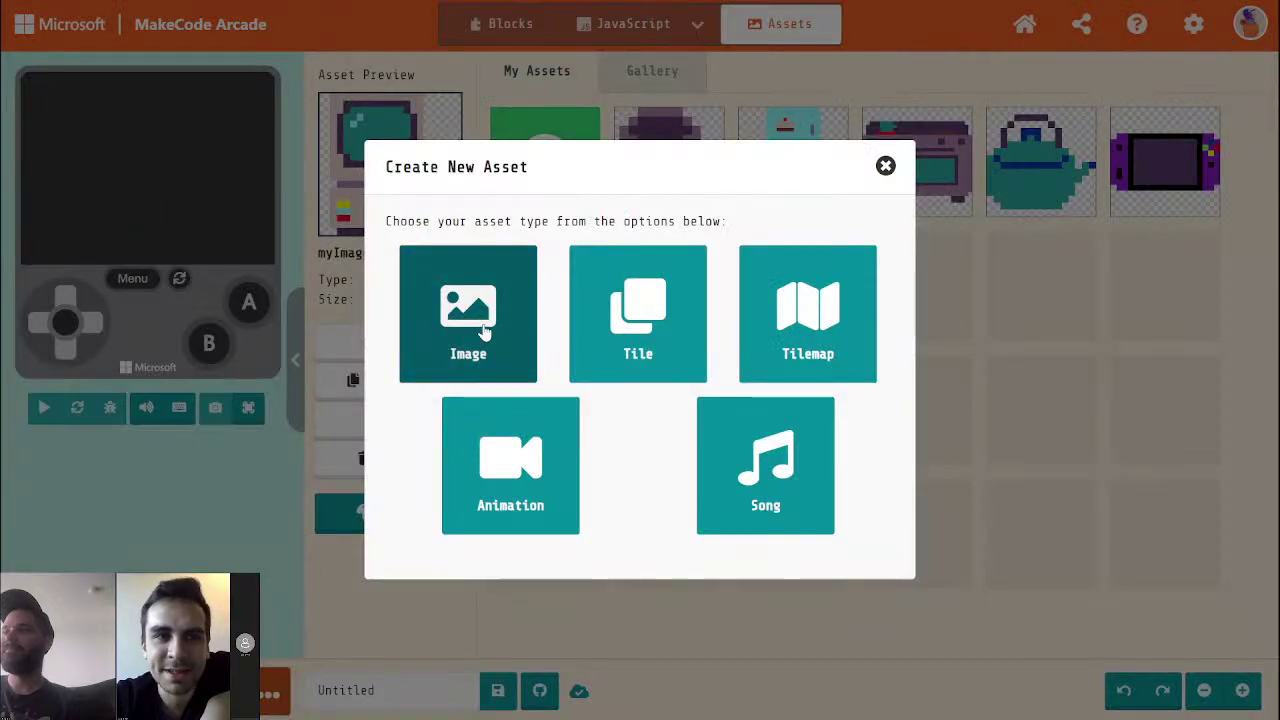
click(482, 336)
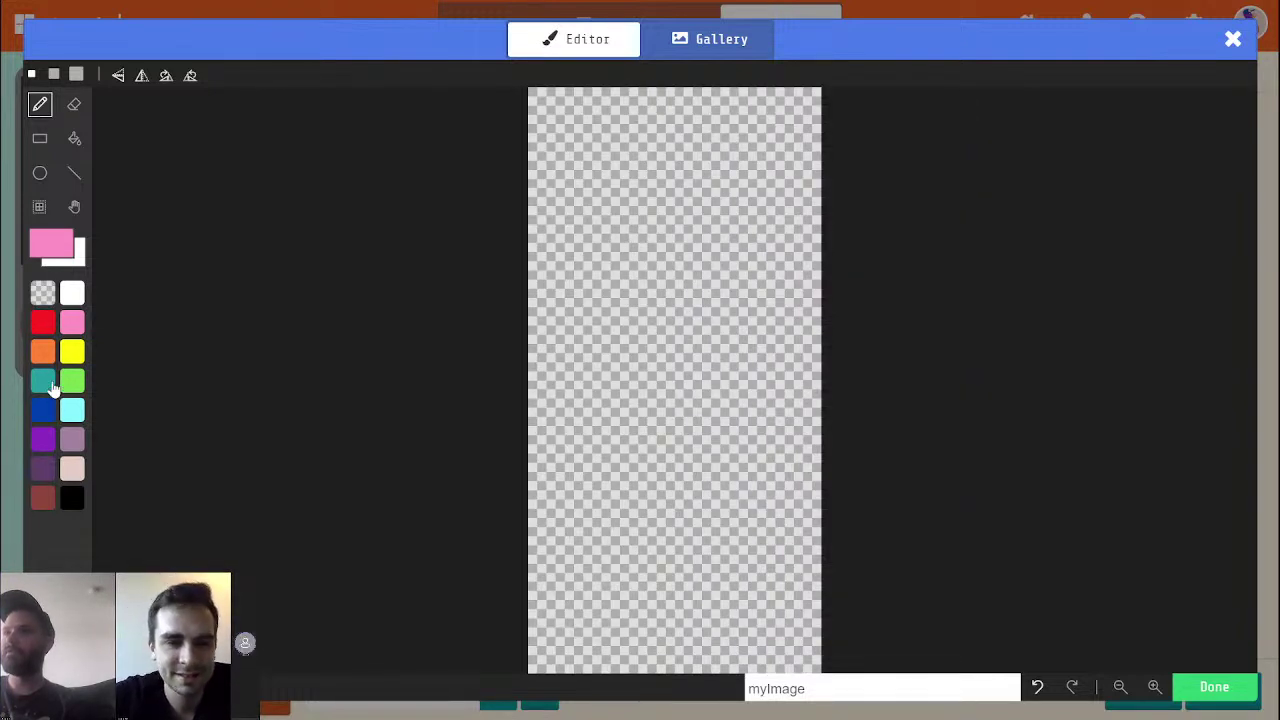
click(71, 443)
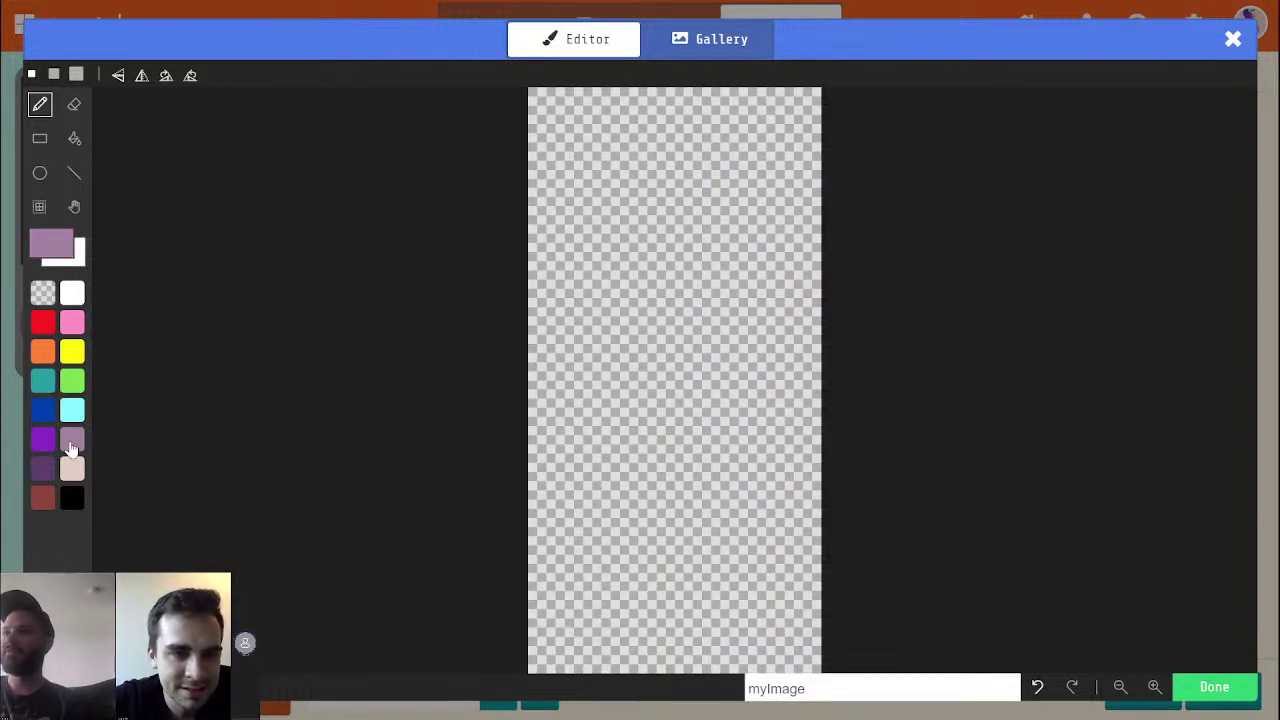
click(74, 174)
mouse_move(550, 665)
mouse_down()
mouse_move(784, 668)
mouse_move(766, 645)
mouse_move(550, 645)
mouse_move(768, 630)
mouse_move(707, 600)
mouse_move(707, 570)
mouse_move(605, 570)
mouse_move(600, 612)
mouse_move(735, 610)
mouse_move(632, 591)
mouse_up()
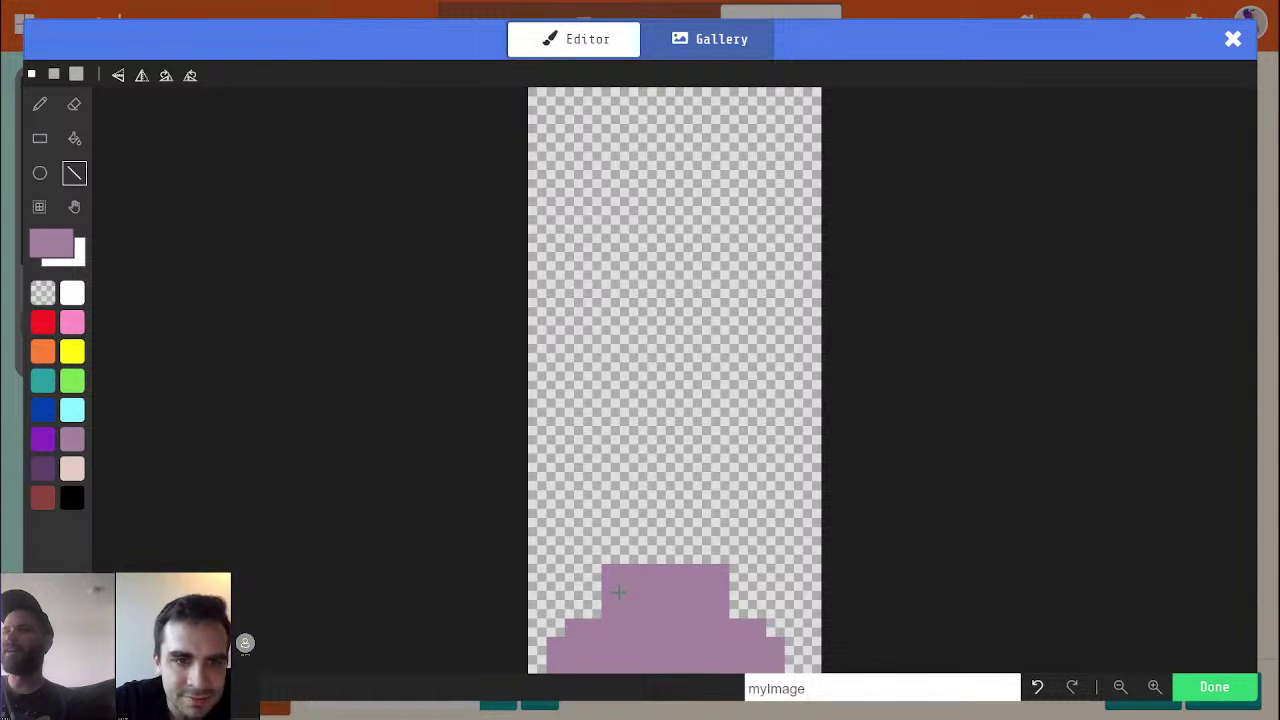
Draw a two-pixel-wide dark purple handle from the base up to the canvas's upper edge and widen the base by one pixel
click(40, 474)
mouse_move(662, 553)
mouse_down()
mouse_move(666, 140)
mouse_move(686, 131)
mouse_move(701, 518)
mouse_move(681, 547)
mouse_up()
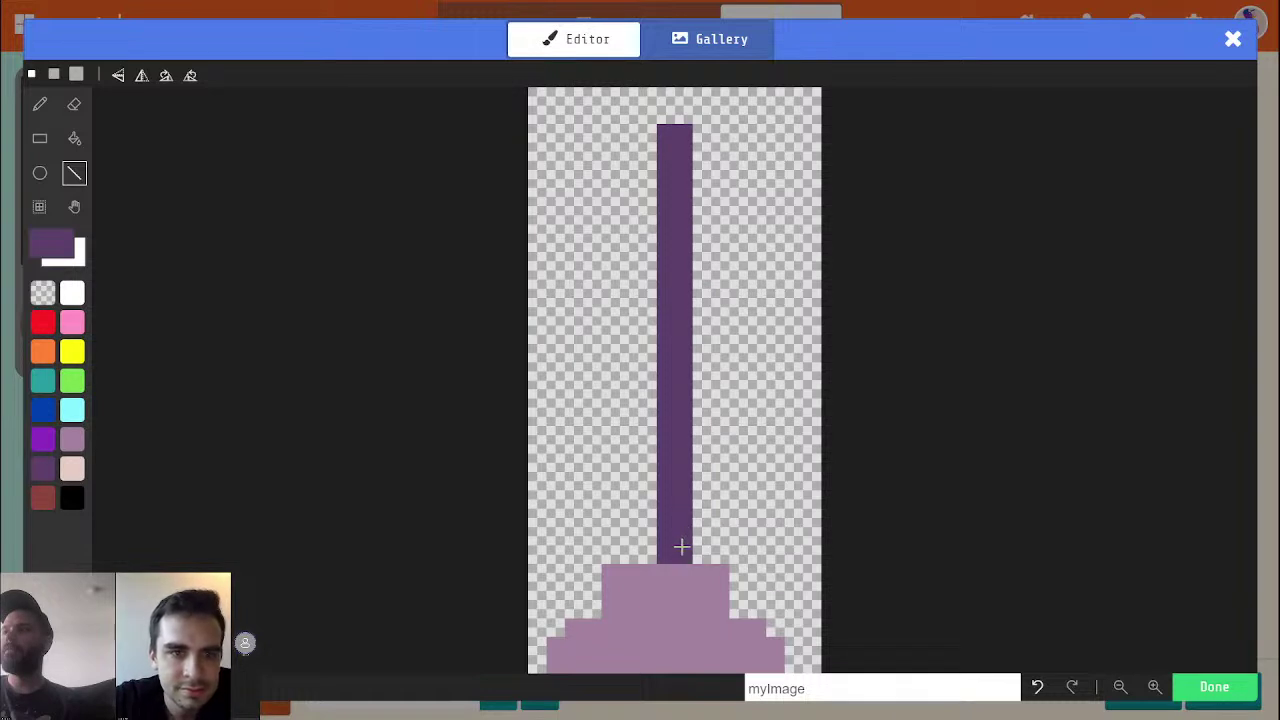
alt+click(725, 584)
mouse_move(793, 641)
mouse_down()
mouse_move(736, 606)
mouse_move(738, 570)
mouse_up()
alt+click(677, 128)
mouse_move(677, 128)
mouse_down()
mouse_move(669, 90)
mouse_move(686, 129)
mouse_move(680, 94)
mouse_move(666, 114)
mouse_up()
Outline a tall rectangular bag in red over the handle, eight pixels wide, and fill it solid red
alt+click(718, 241)
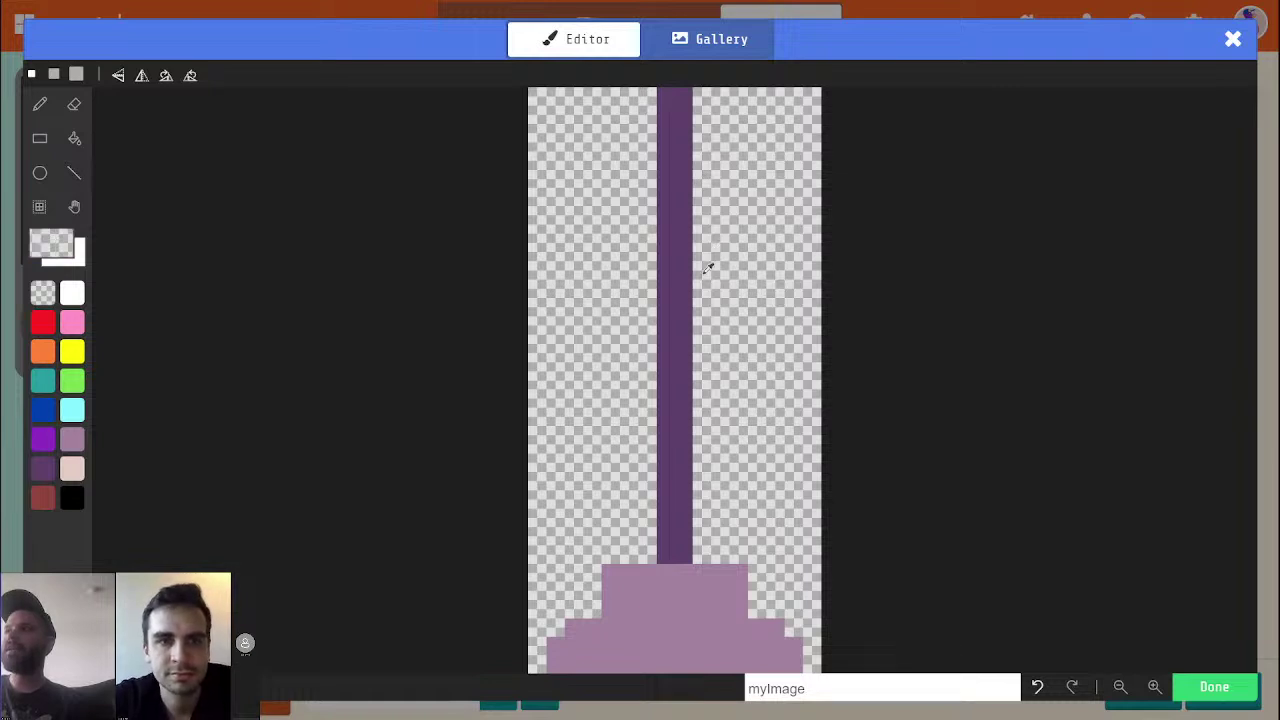
click(43, 322)
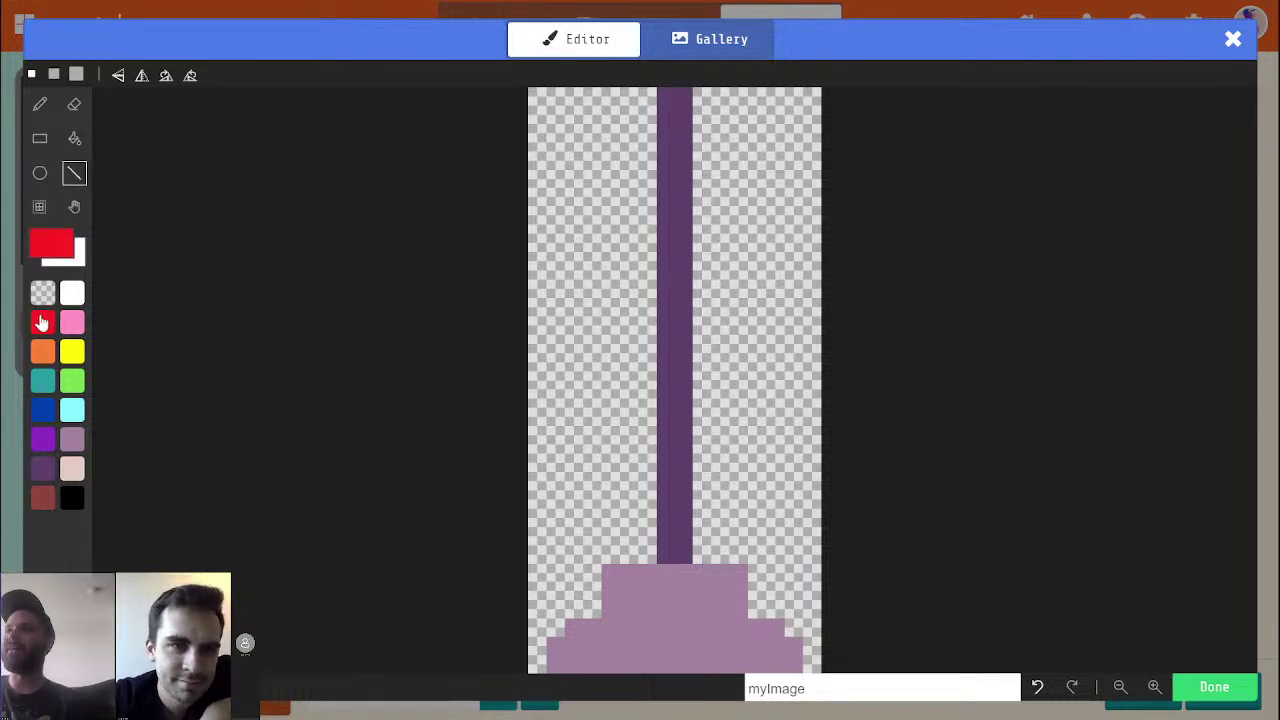
click(611, 151)
mouse_move(675, 151)
mouse_down()
mouse_move(762, 151)
mouse_move(740, 153)
mouse_move(766, 428)
mouse_move(755, 515)
mouse_move(740, 530)
mouse_move(612, 536)
mouse_move(608, 157)
mouse_up()
mouse_move(628, 206)
mouse_down()
mouse_move(627, 163)
mouse_move(726, 166)
mouse_move(636, 167)
mouse_move(711, 157)
mouse_move(723, 177)
mouse_up()
key(b)
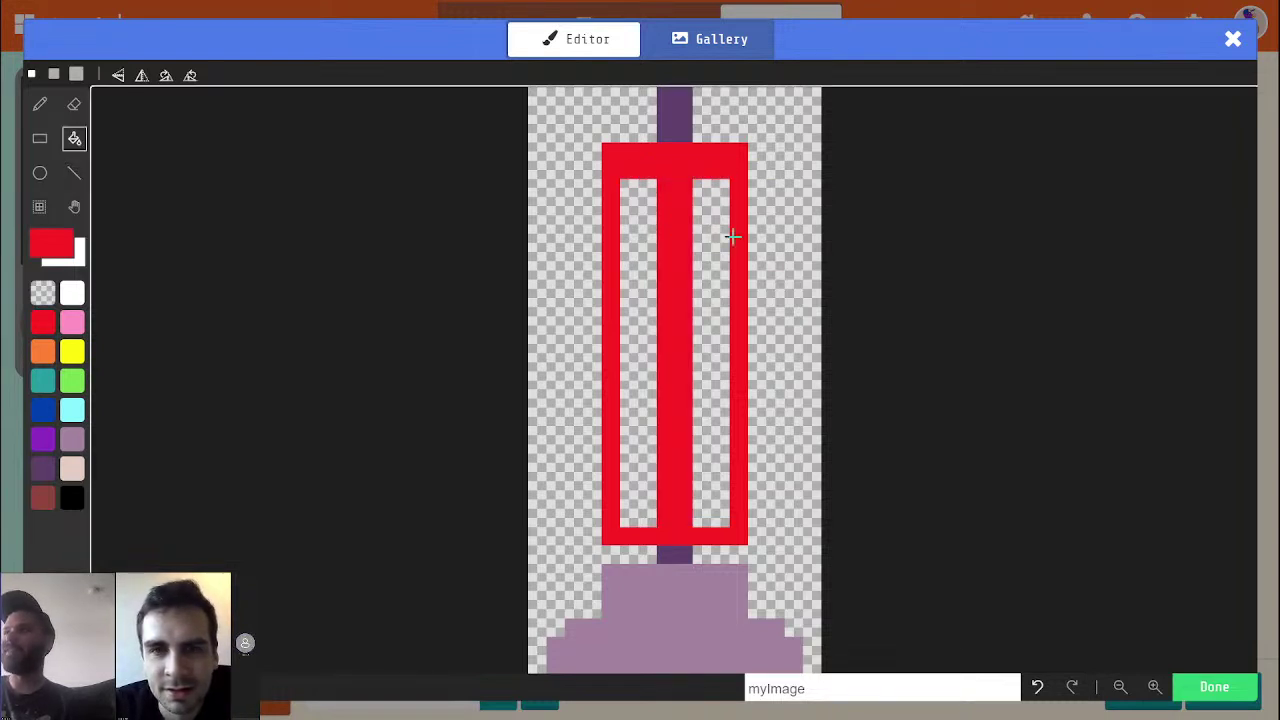
click(709, 261)
click(628, 279)
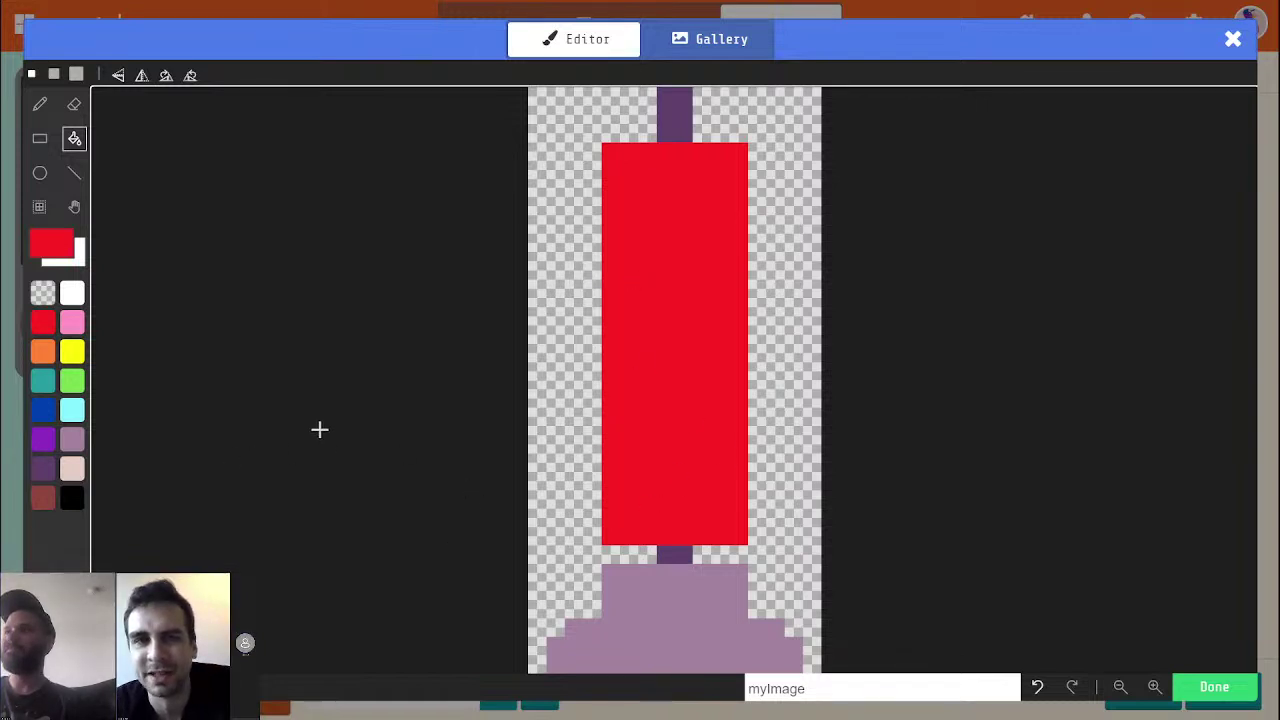
Draw a dark purple band across the base, just above its wide foot
click(44, 469)
click(74, 173)
drag(609, 608, 741, 605)
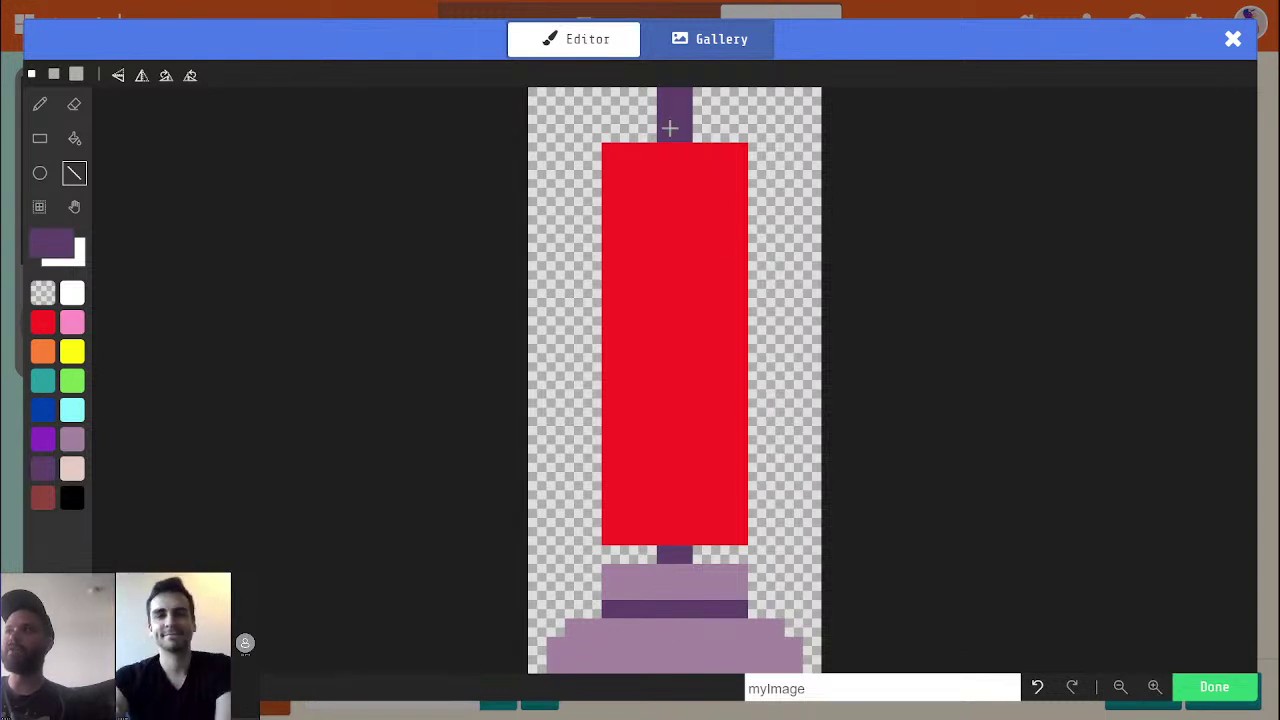
Try shading the bag with a two-pixel-wide dark red strip along its right side, with stepped corners
key(alt)
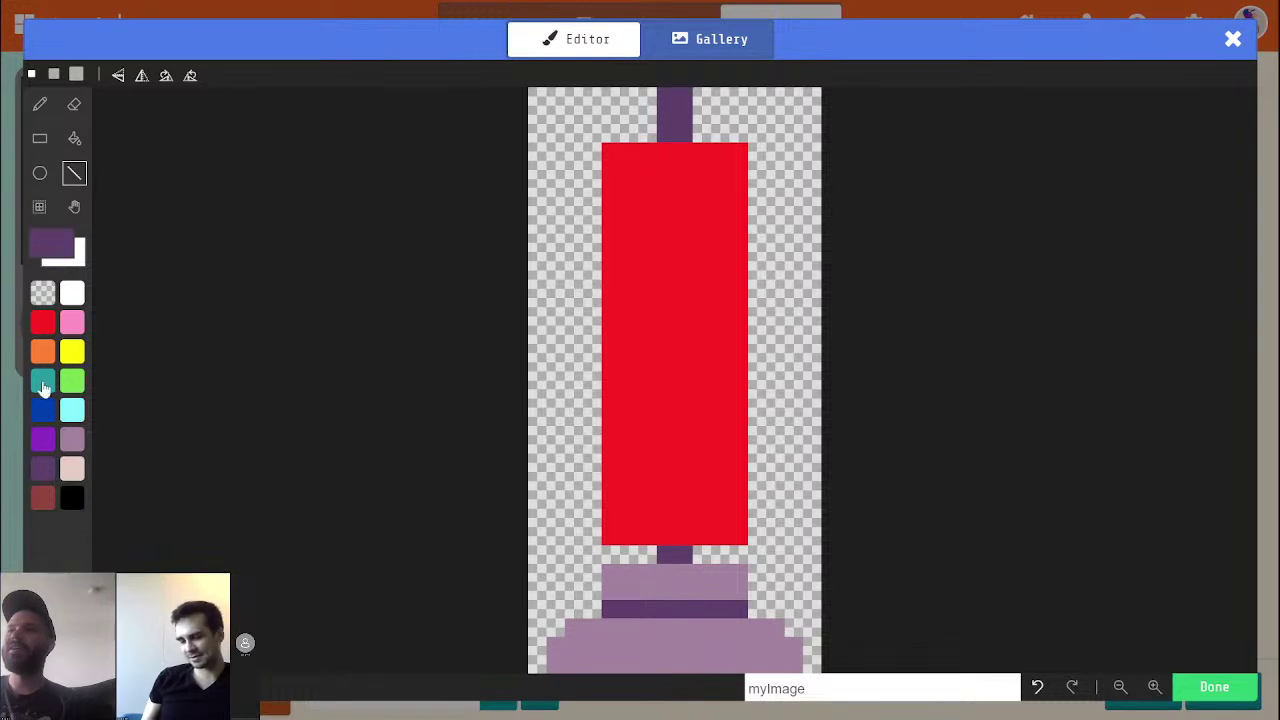
click(76, 332)
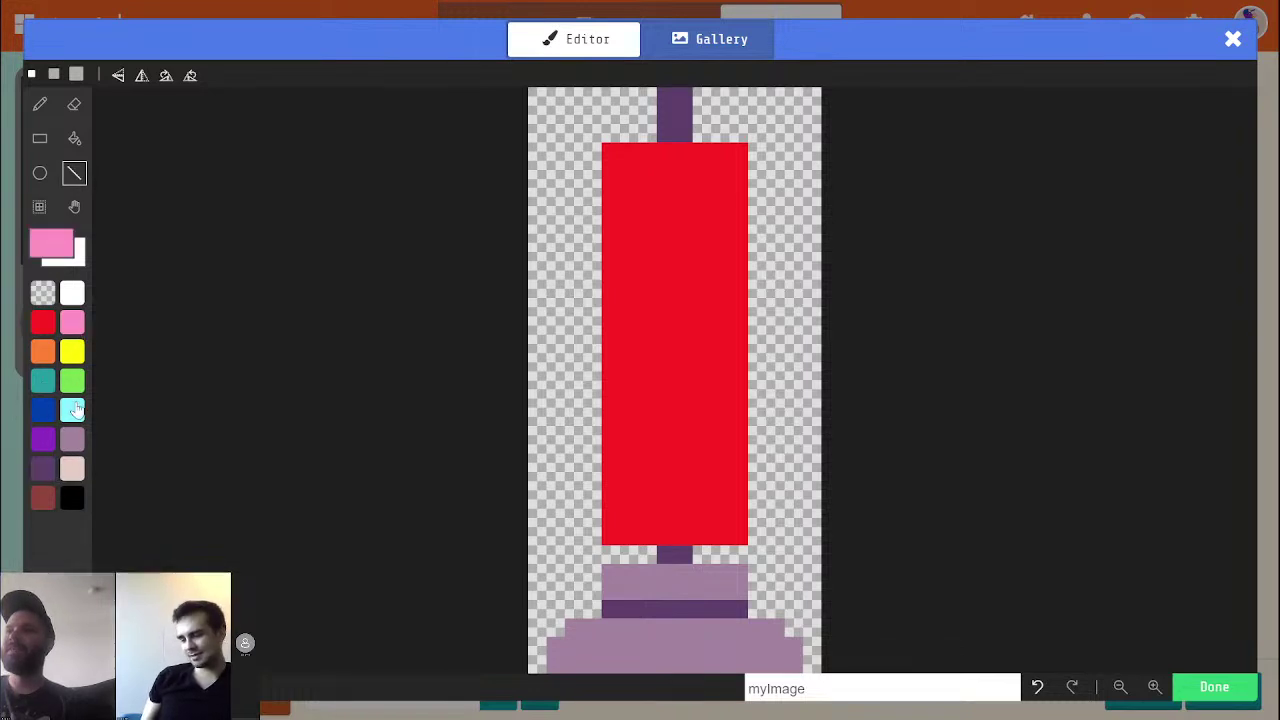
click(76, 443)
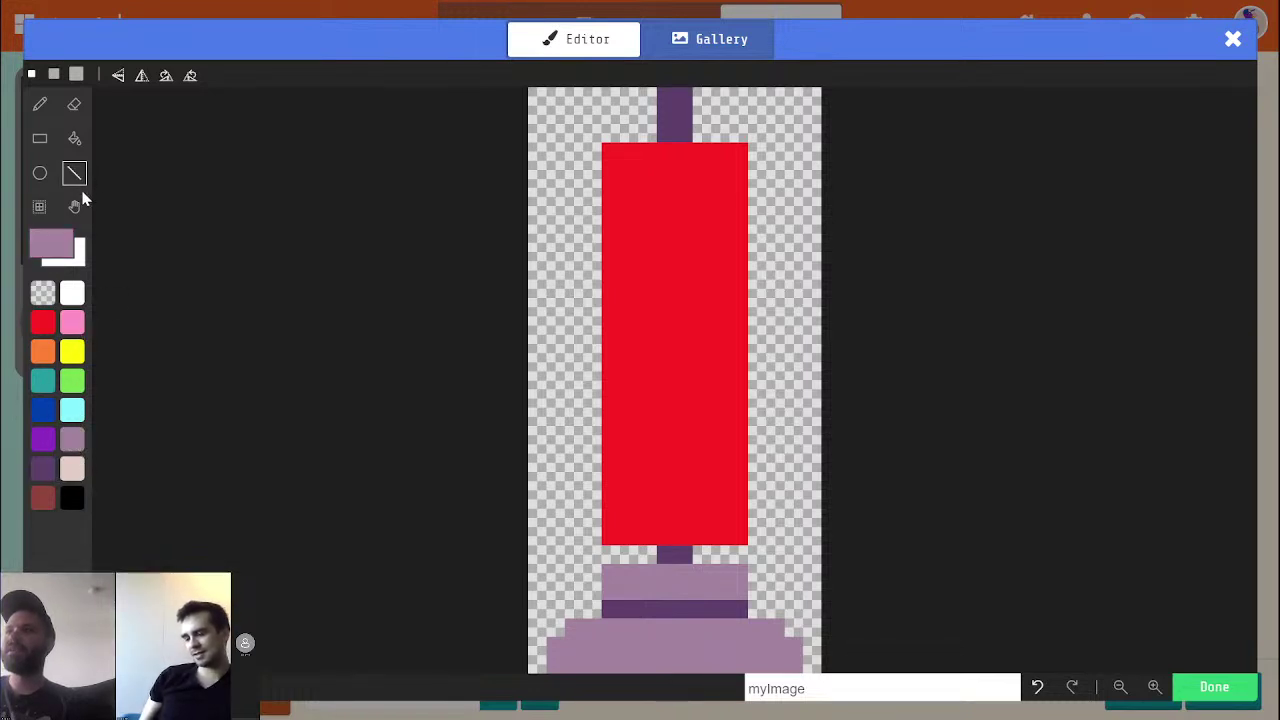
click(44, 496)
drag(757, 517, 760, 178)
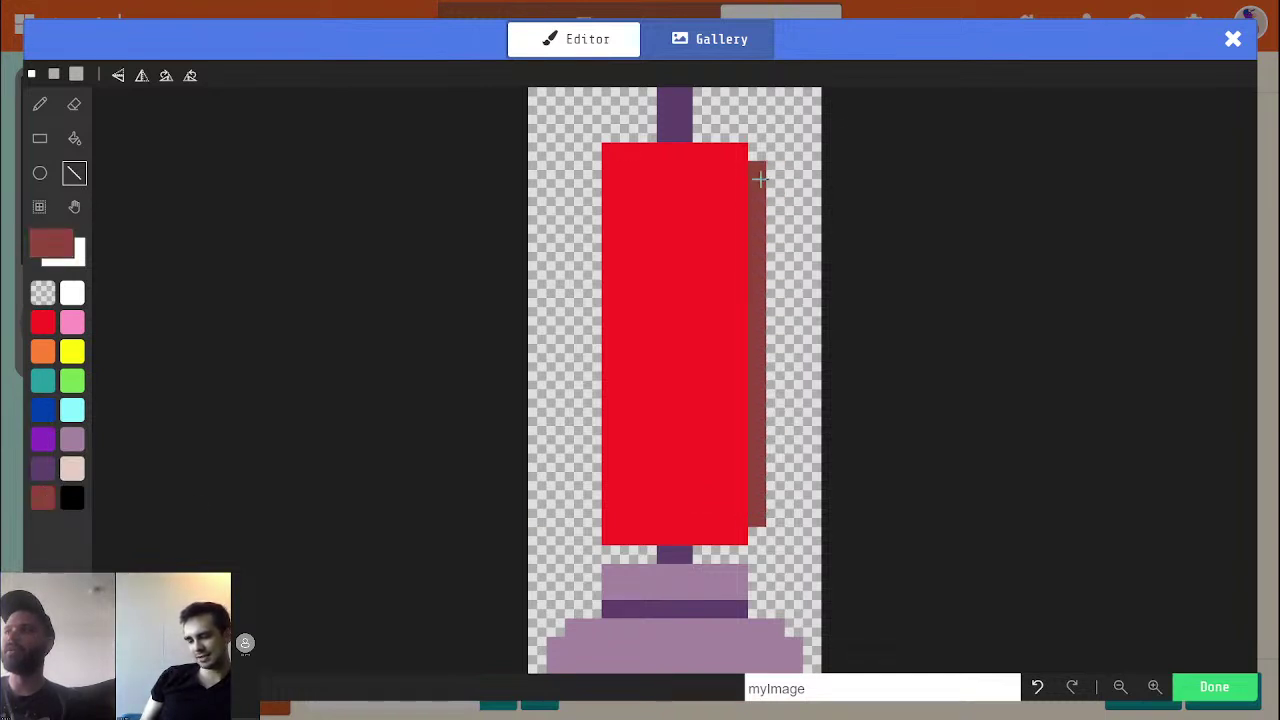
click(757, 536)
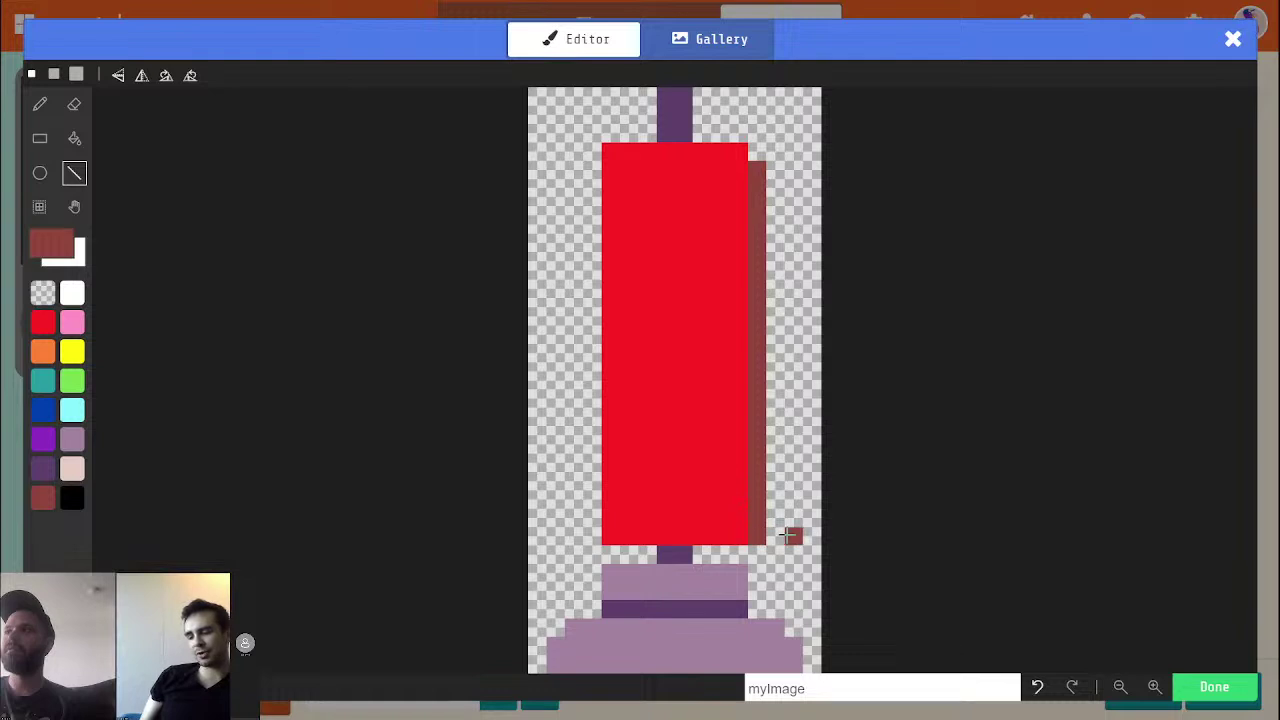
drag(773, 536, 766, 205)
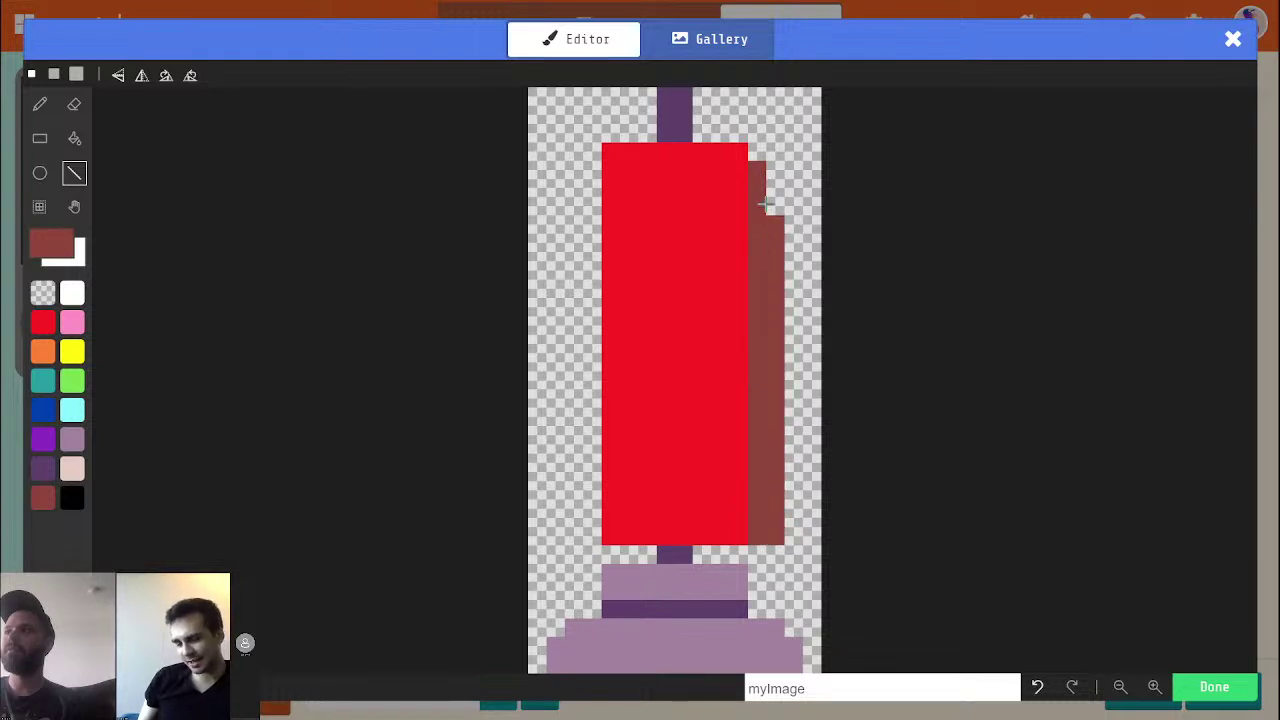
alt+click(792, 545)
click(775, 537)
key(alt)
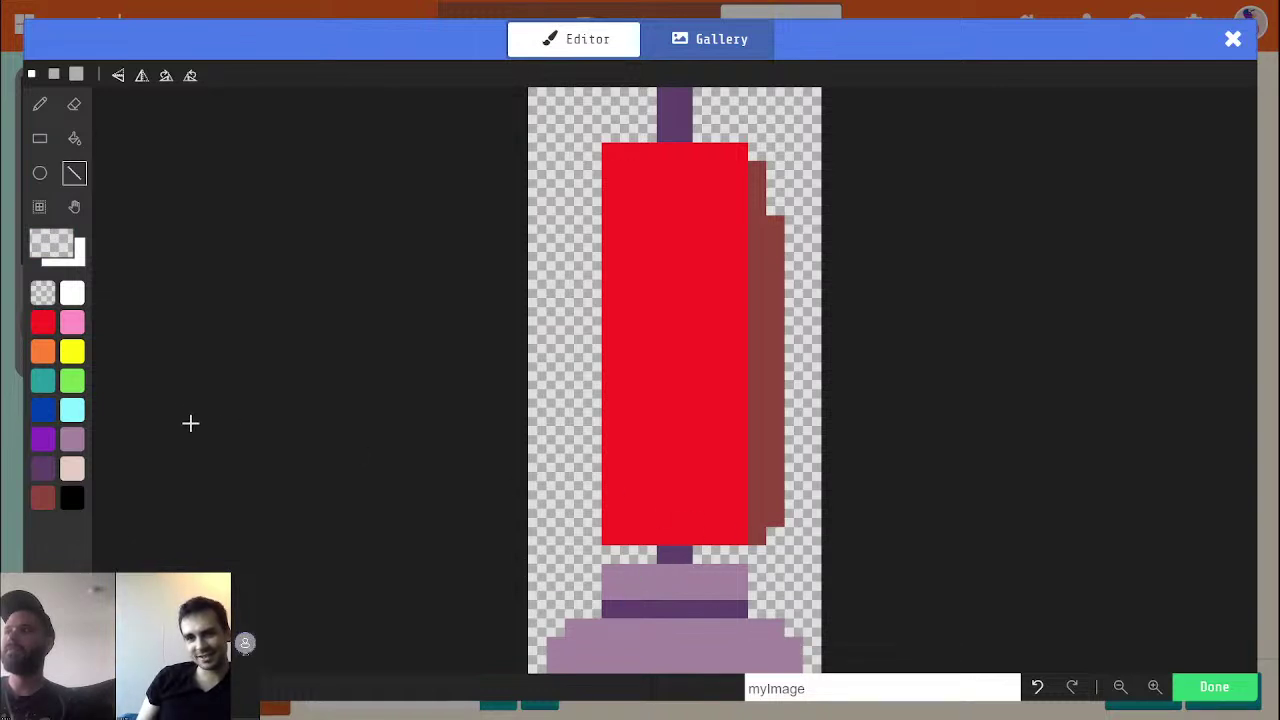
Undo the stray mark on the bag and erase the dark red strip from its right side
click(647, 500)
key(ctrl+z)
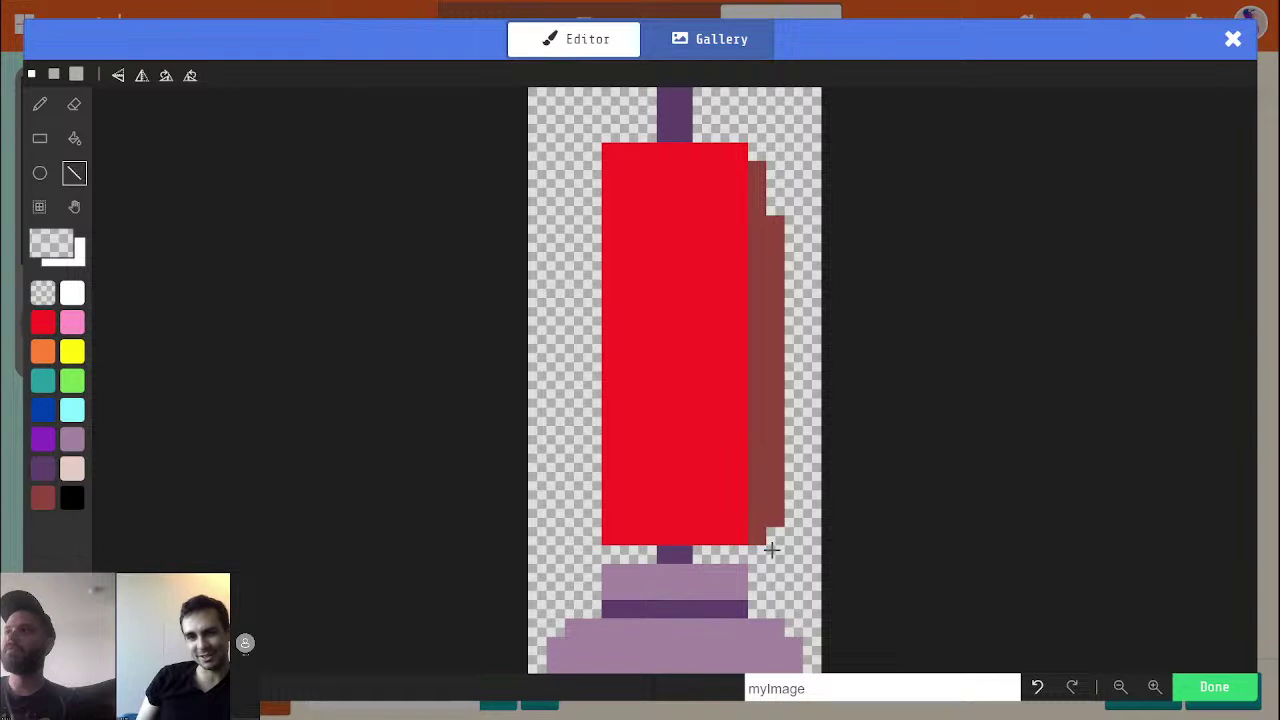
mouse_move(757, 509)
mouse_down()
mouse_move(760, 148)
mouse_move(789, 409)
mouse_move(777, 557)
mouse_move(763, 545)
mouse_up()
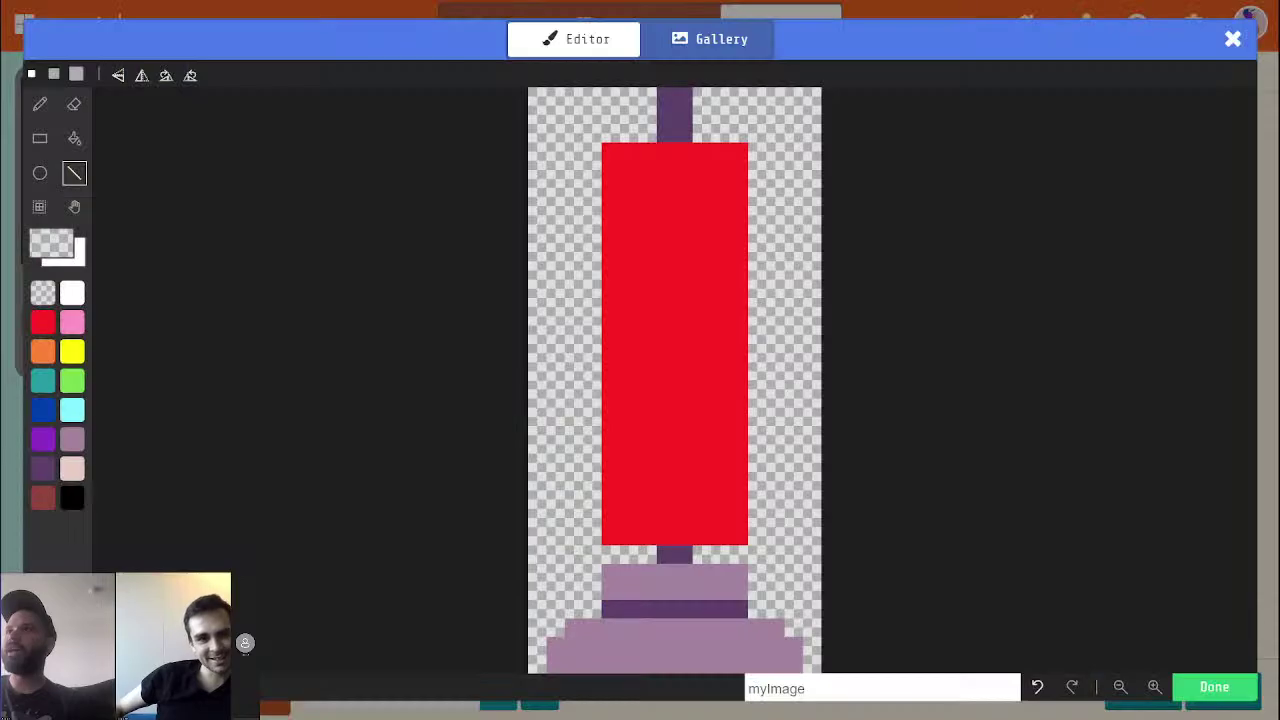
Draw a dark purple strip across the bag's upper edge and shift the whole drawing one pixel left
click(42, 468)
click(74, 173)
drag(608, 151, 738, 152)
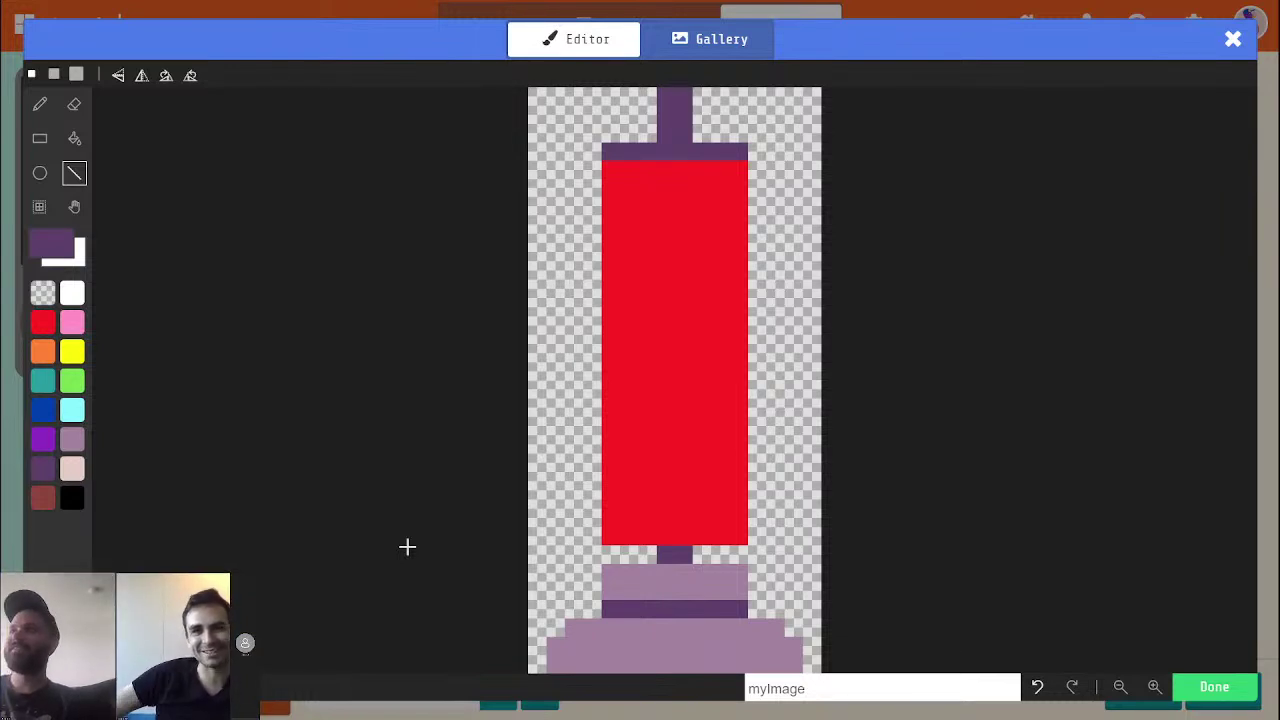
key(ctrl+a)
key(Left)
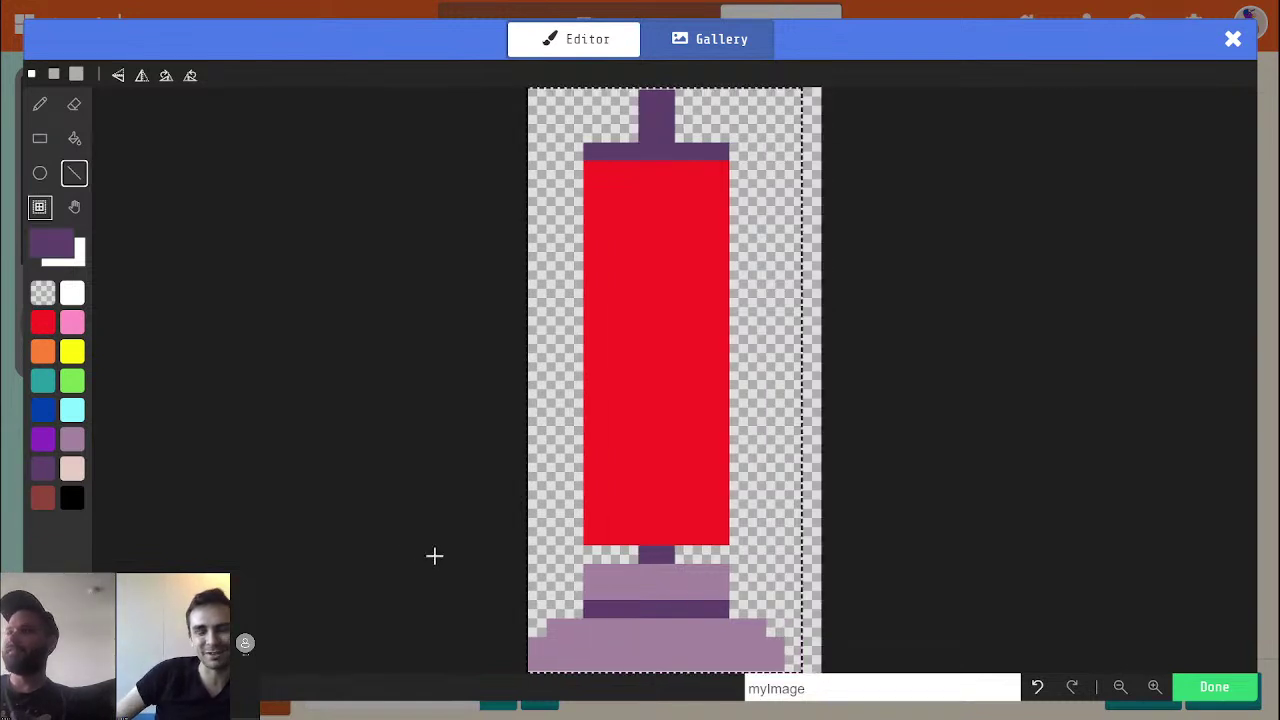
Select the dark purple strip on top of the bag and move it down one pixel
click(42, 207)
drag(566, 90, 771, 171)
click(723, 263)
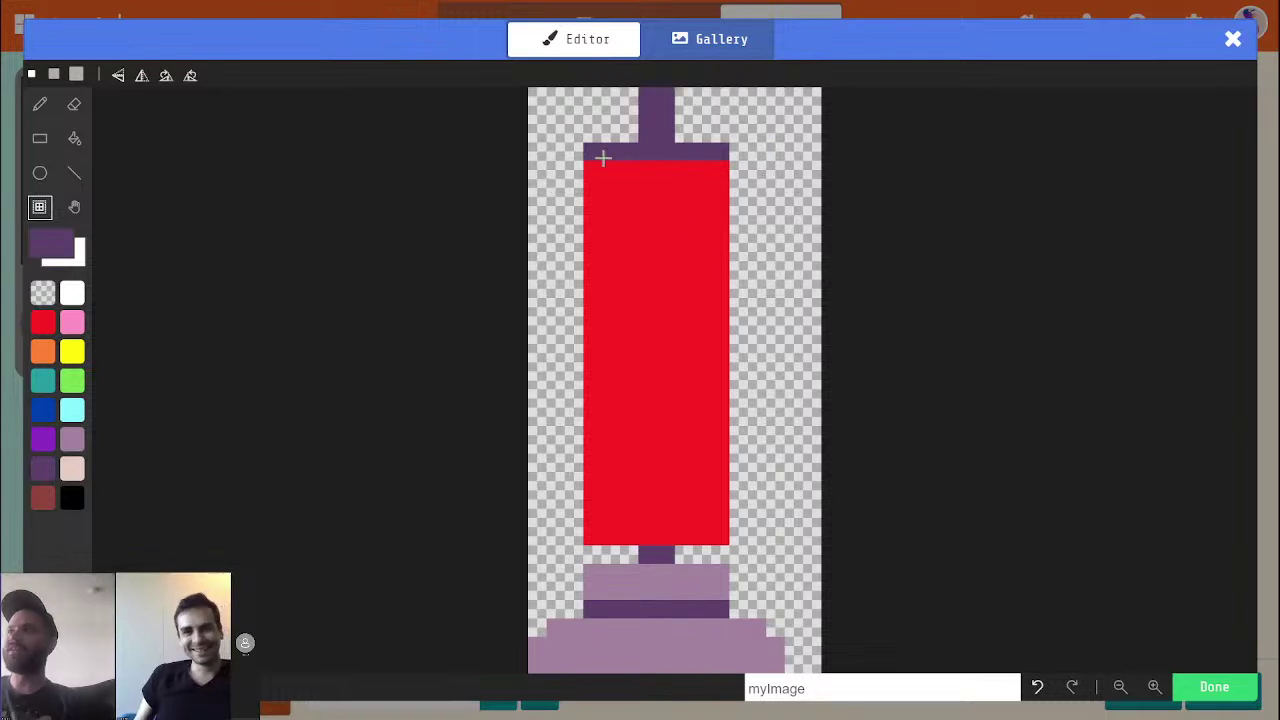
drag(552, 143, 760, 210)
drag(691, 191, 717, 220)
click(776, 302)
Recolor the upper three pixel rows of the handle with the base's light purple, keeping dark purple just above the bag
alt+click(686, 648)
key(p)
click(648, 170)
key(ctrl+z)
mouse_move(665, 145)
mouse_down()
mouse_move(650, 95)
mouse_move(665, 95)
mouse_move(665, 155)
mouse_move(665, 133)
mouse_up()
alt+click(657, 166)
alt+click(657, 110)
alt+click(657, 110)
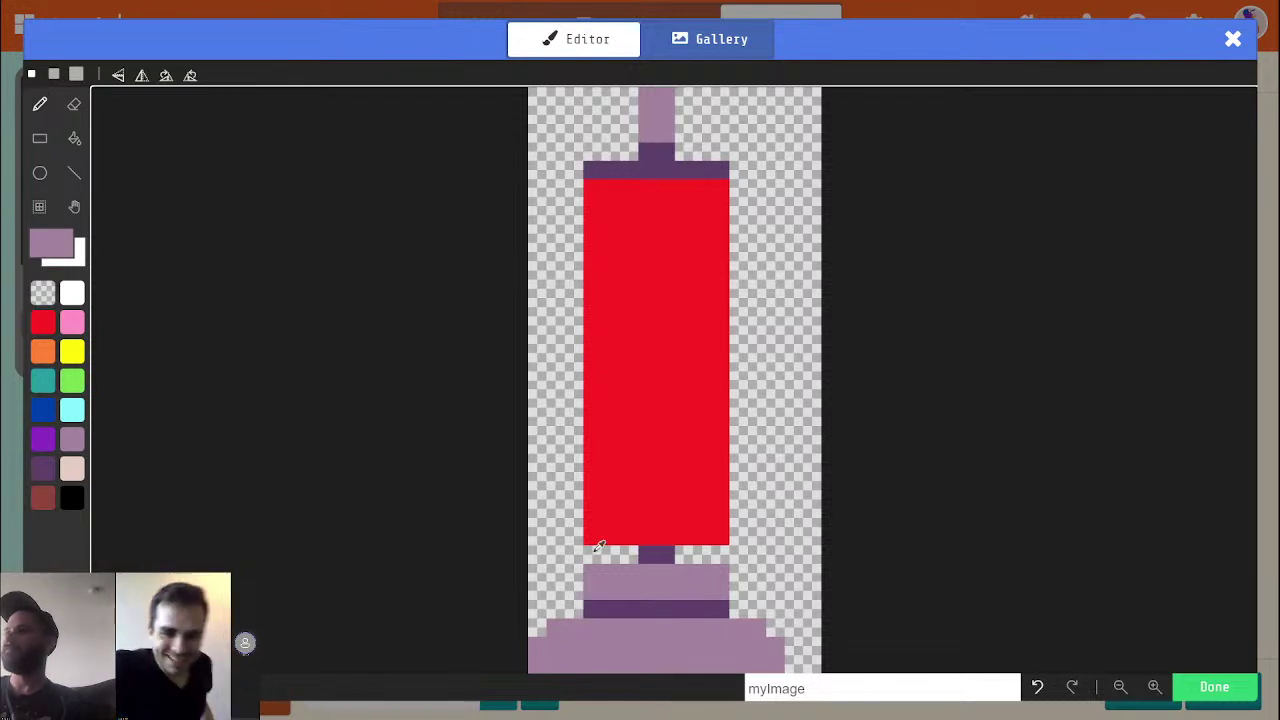
Try a two-pixel-wide dark red side again along the shifted bag's right edge, with stepped corners
alt+click(557, 541)
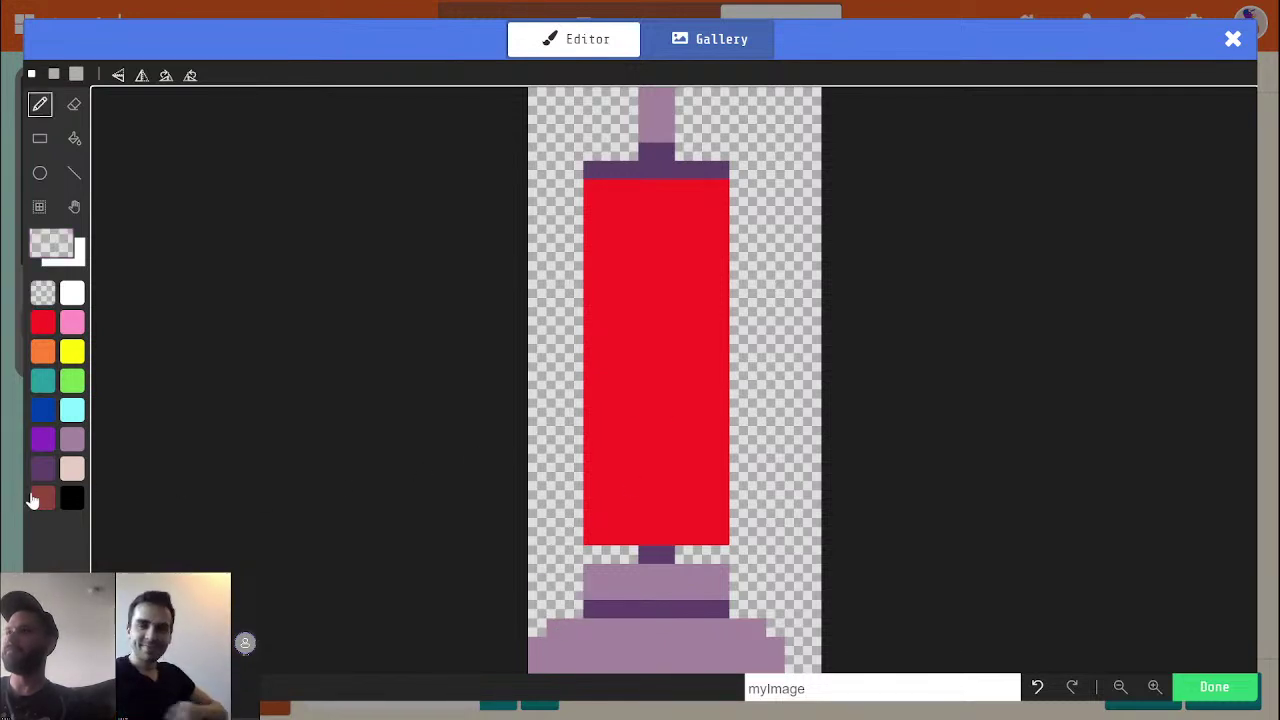
click(42, 497)
drag(740, 535, 740, 221)
click(736, 204)
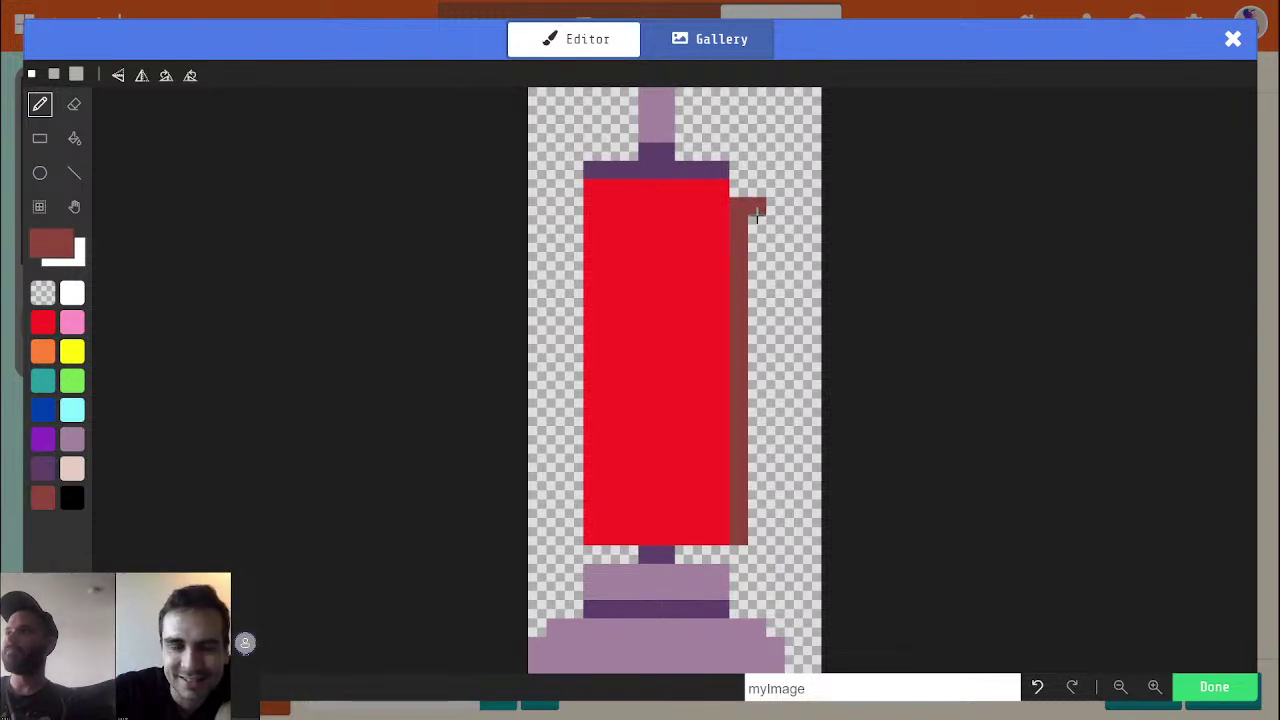
click(741, 191)
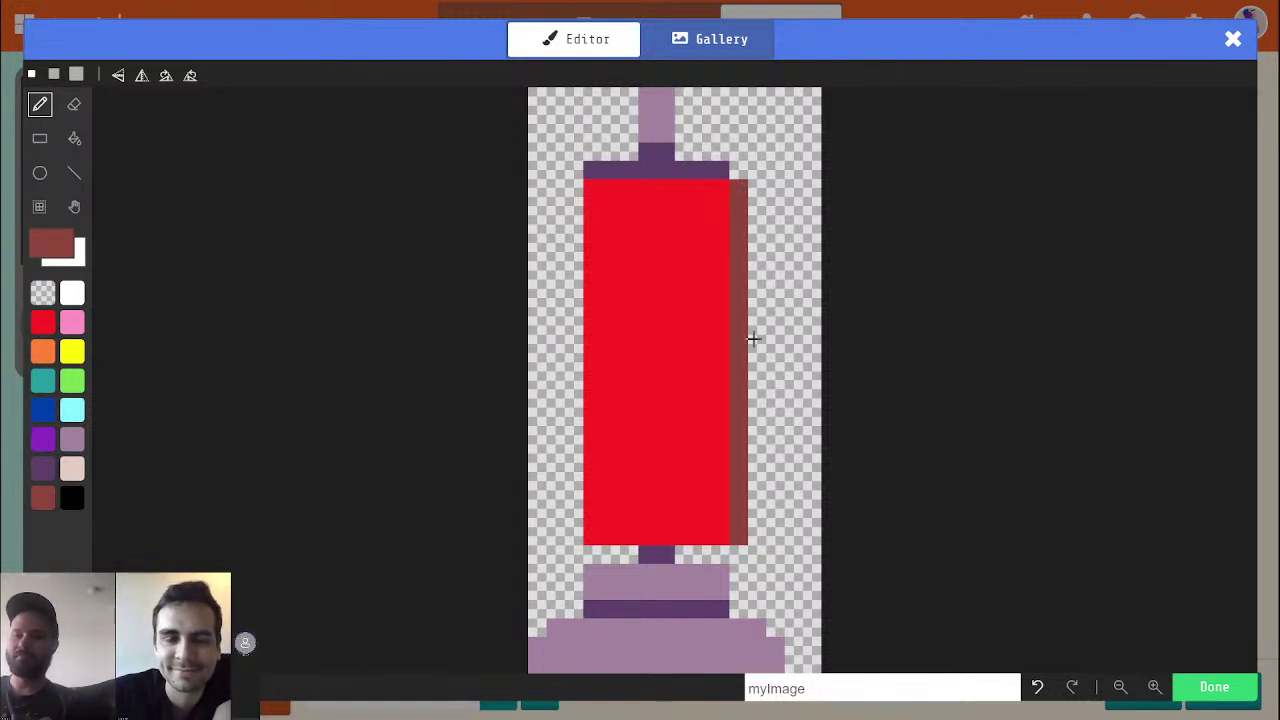
drag(757, 533, 751, 218)
key(alt)
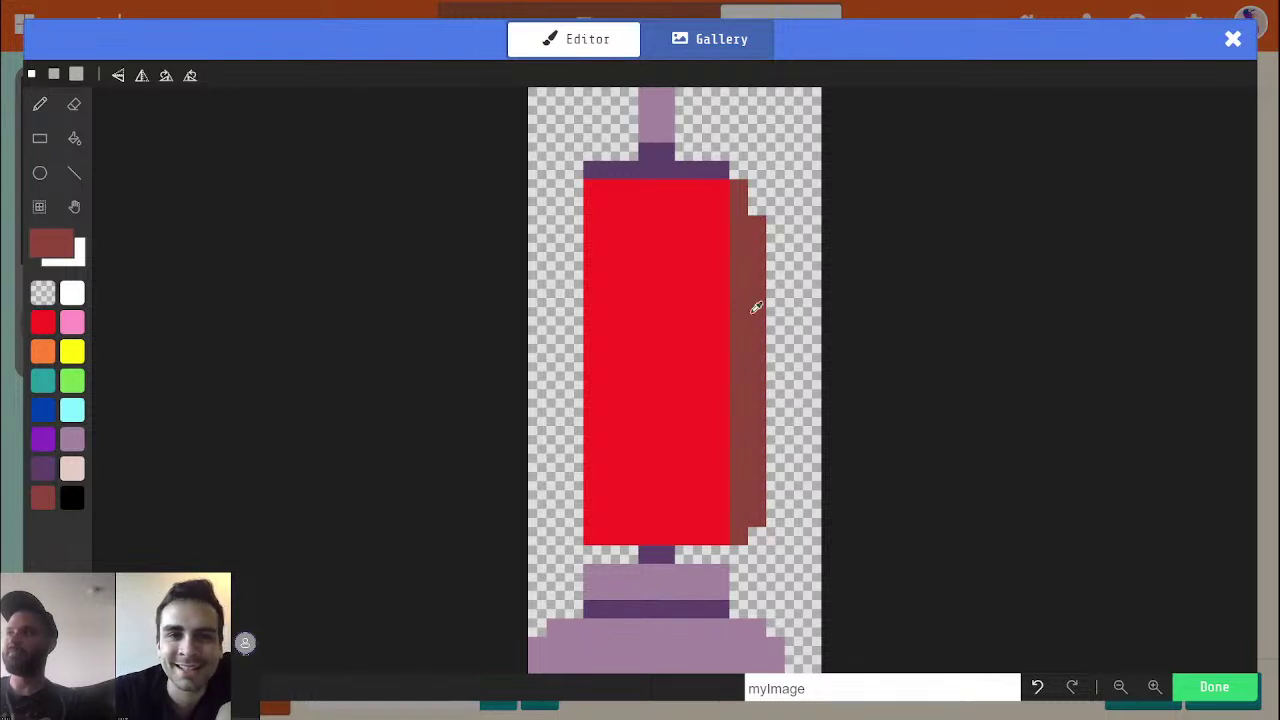
Erase the dark red side from the shifted bag using the transparent color
alt+click(762, 553)
mouse_move(757, 518)
mouse_down()
mouse_move(745, 188)
mouse_move(740, 535)
mouse_move(757, 482)
mouse_up()
click(757, 462)
click(757, 498)
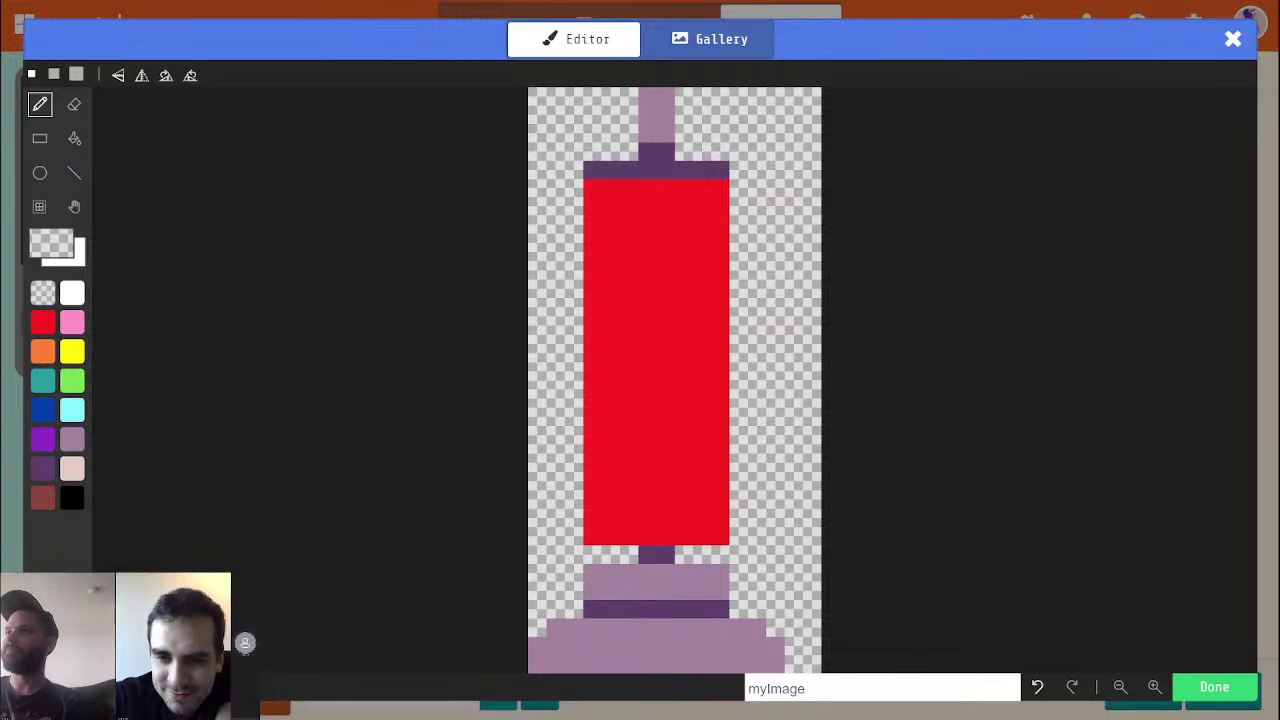
Switch to the browser image results for vacuums with a bag and examine the upright models as reference
key(alt+Tab)
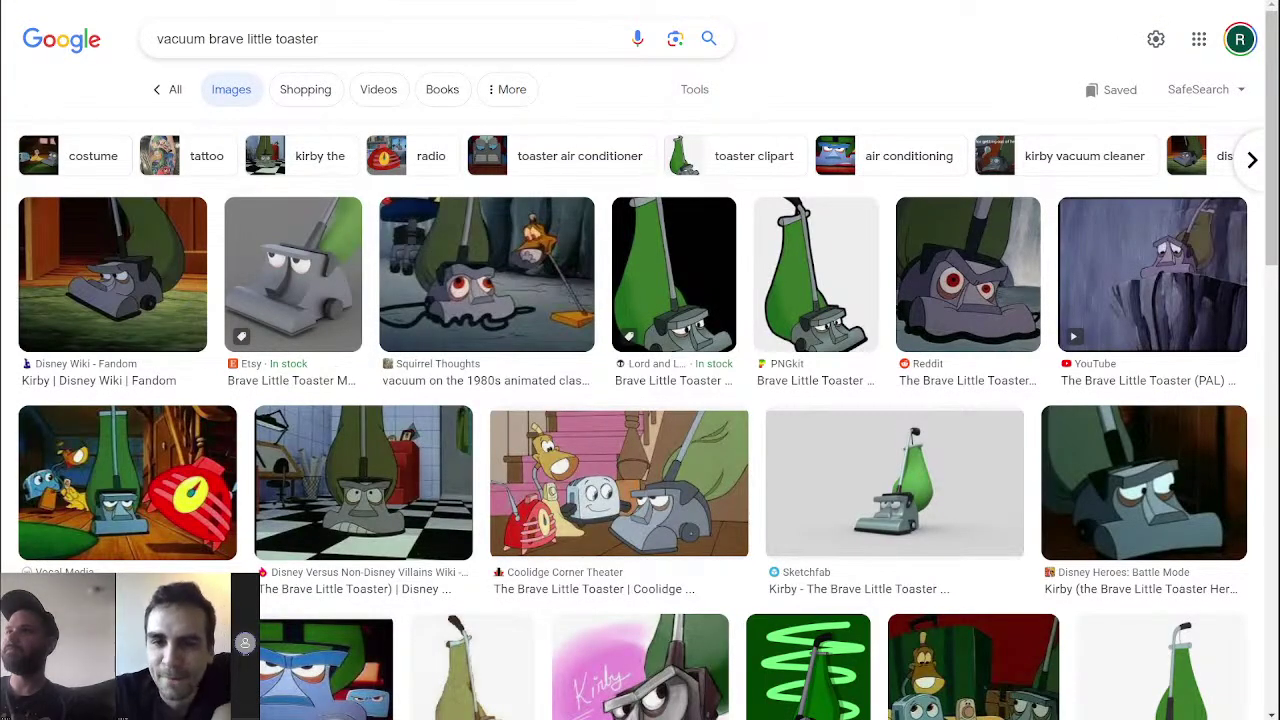
key(ctrl+Tab)
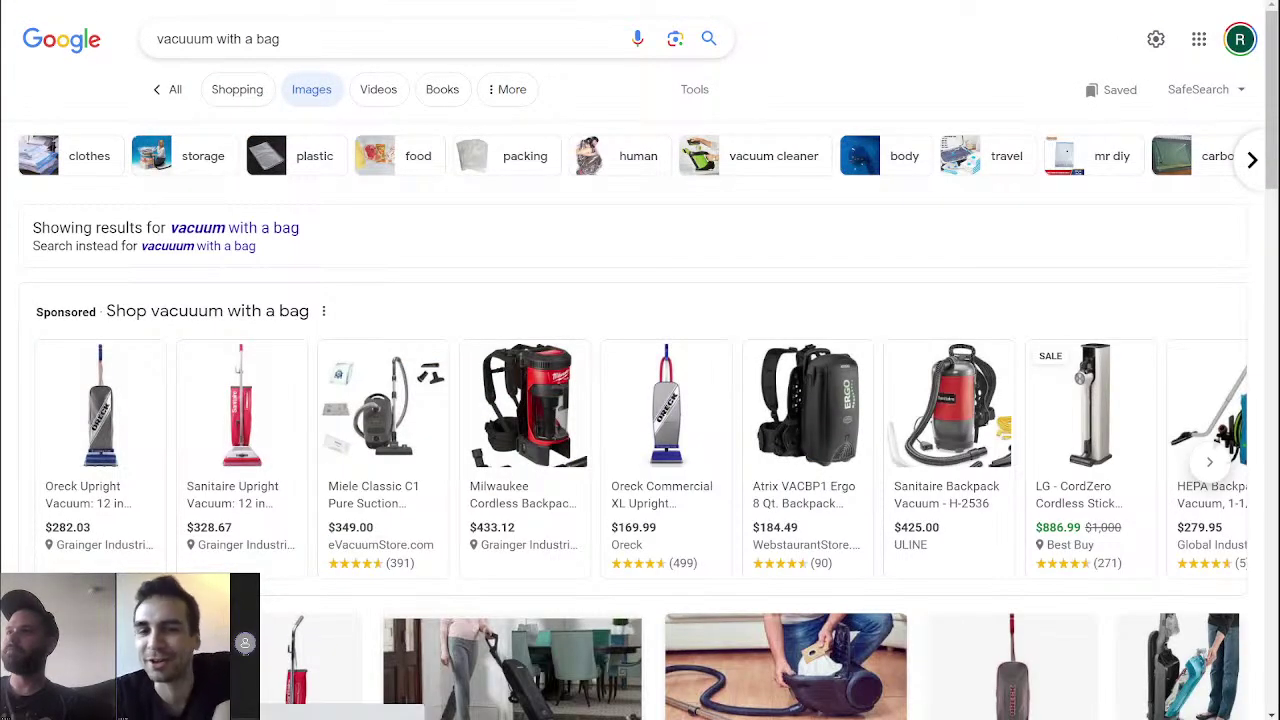
key(alt+Tab)
Recolor the two upper corner pixels of the light purple block below the bag dark purple
key(alt)
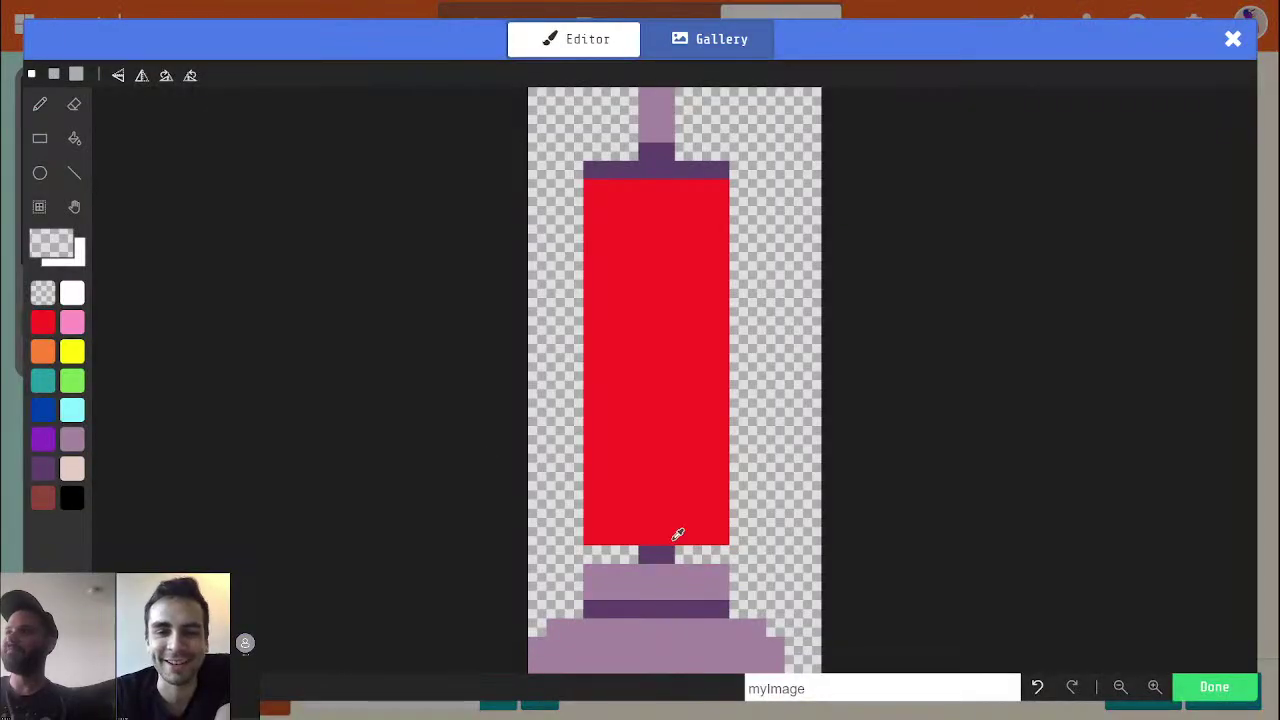
alt+click(662, 550)
click(592, 572)
click(720, 572)
key(alt)
alt+click(743, 562)
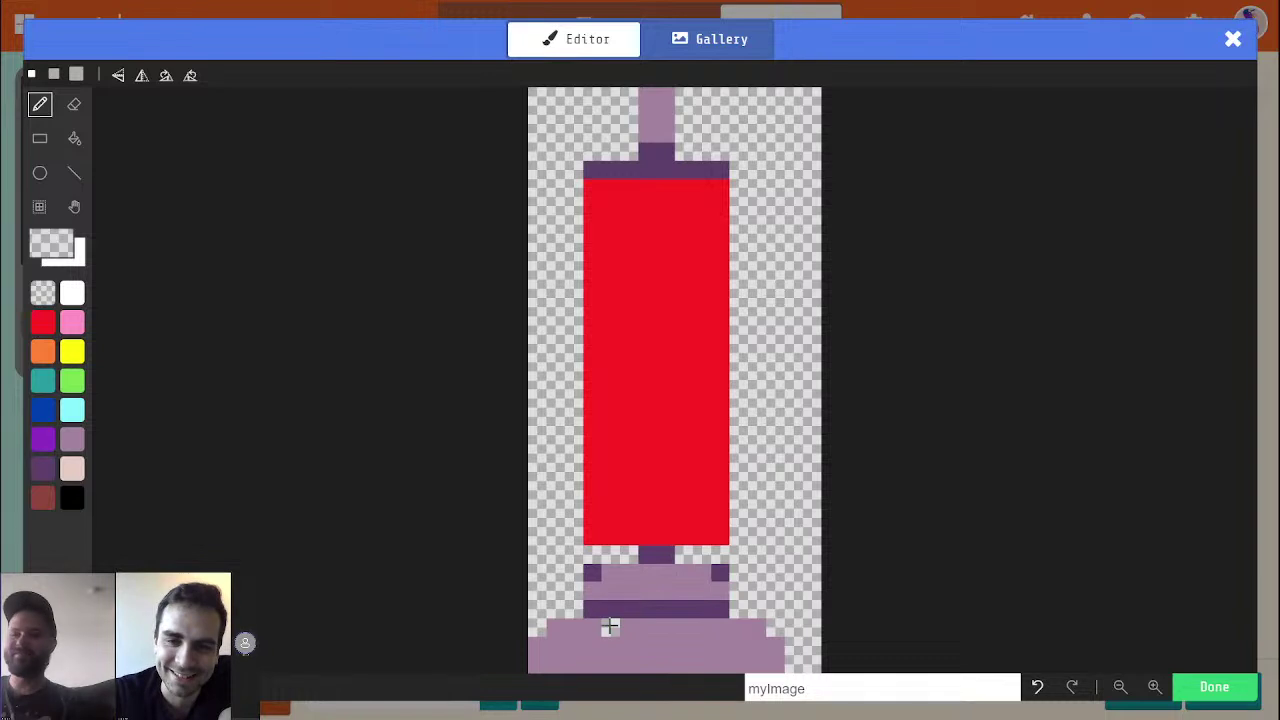
Draw the upper edge of a white swoosh as a stepped curve rising from the bag's lower left side to its upper right
click(665, 279)
key(ctrl+Tab)
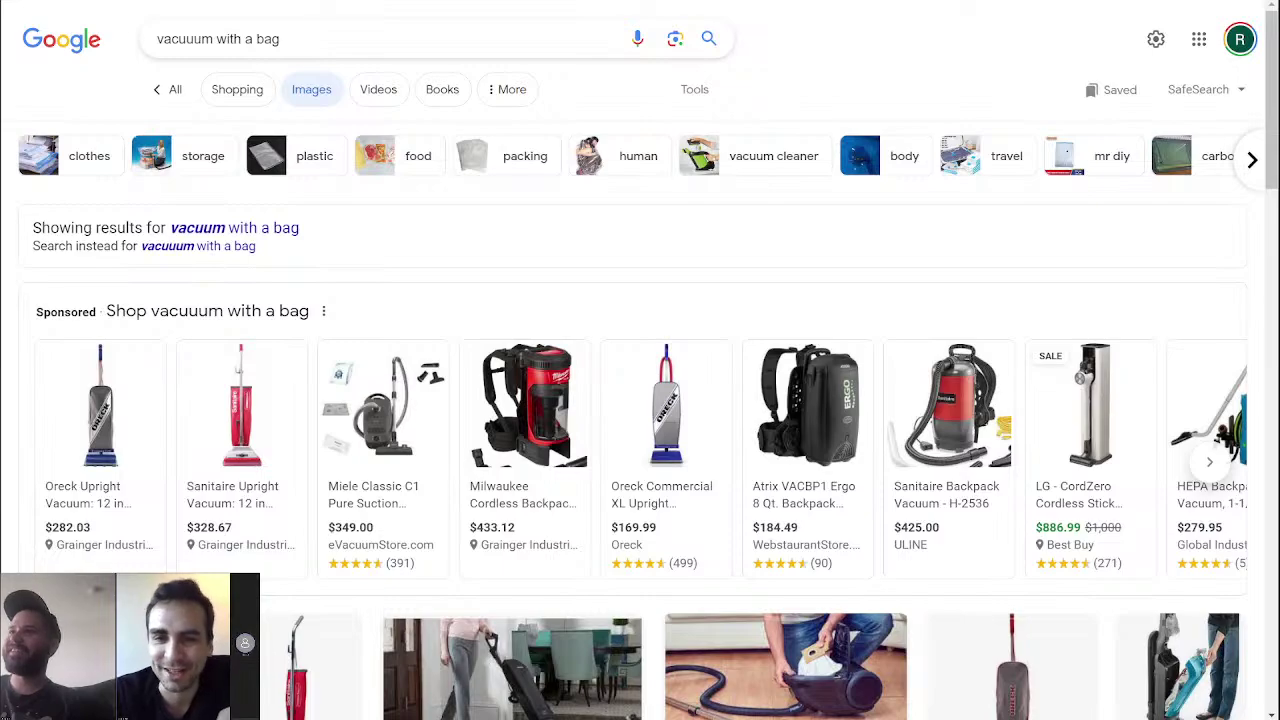
key(ctrl+Tab)
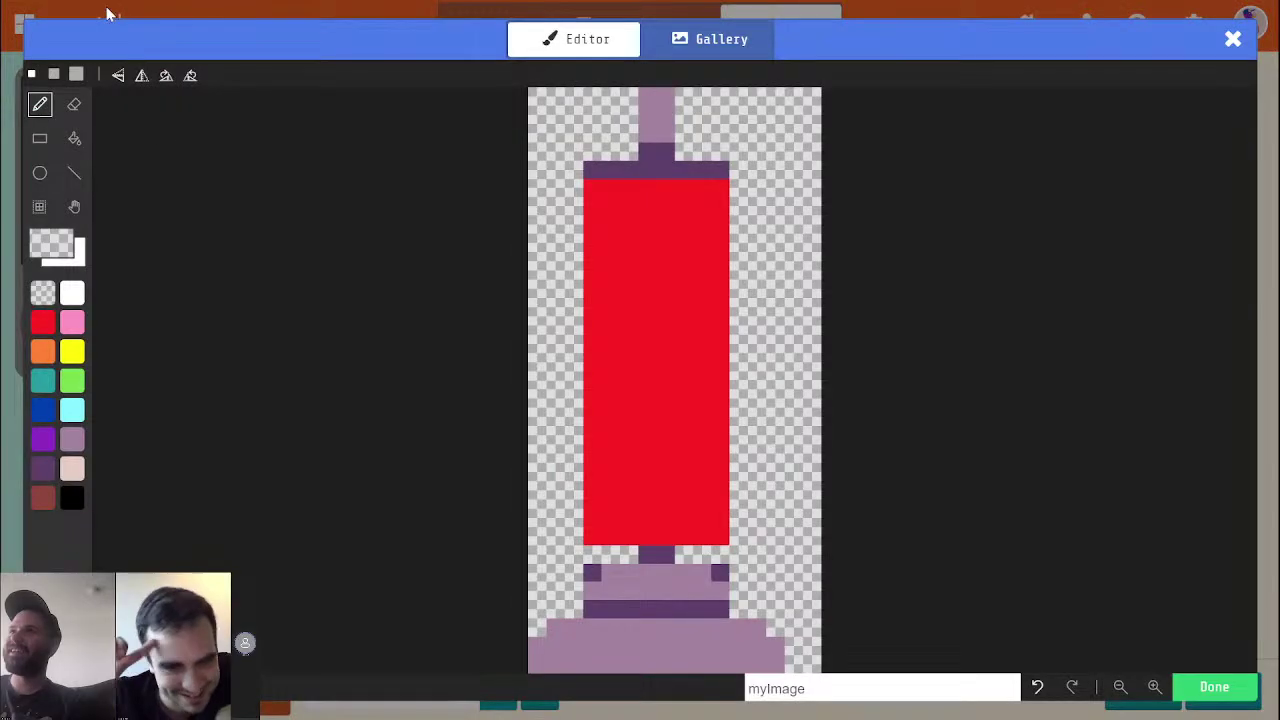
click(73, 294)
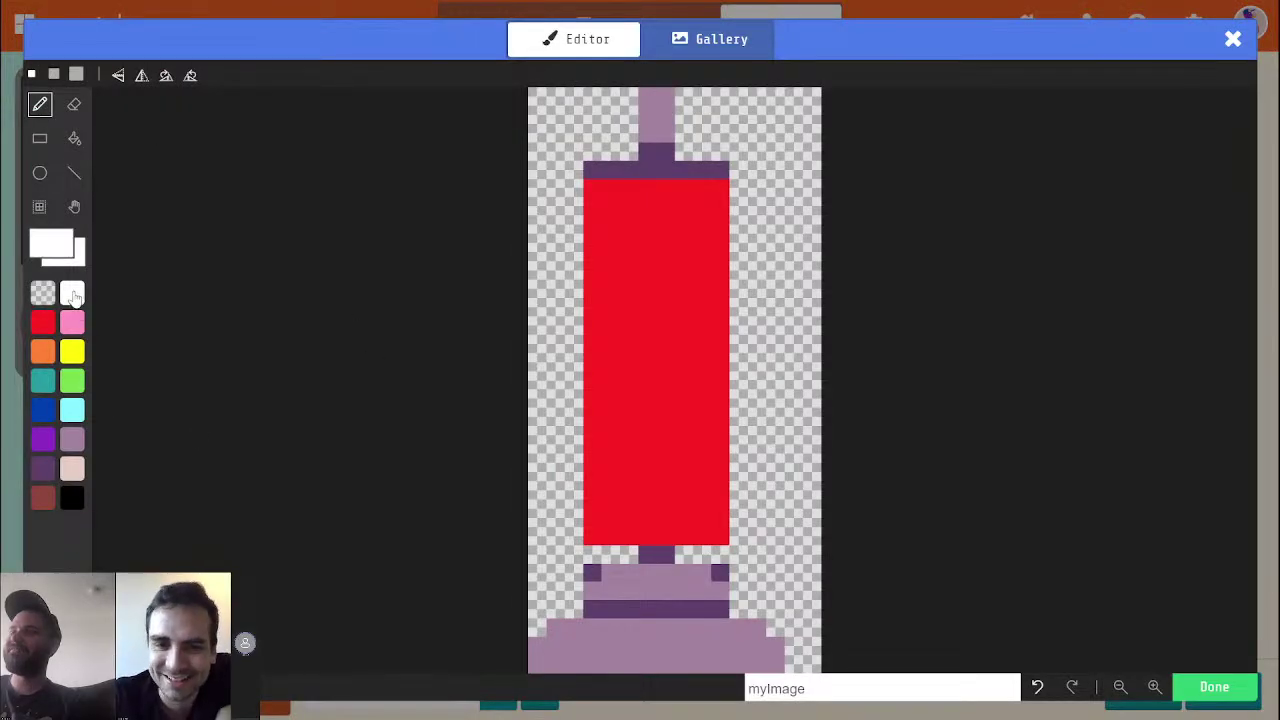
click(590, 444)
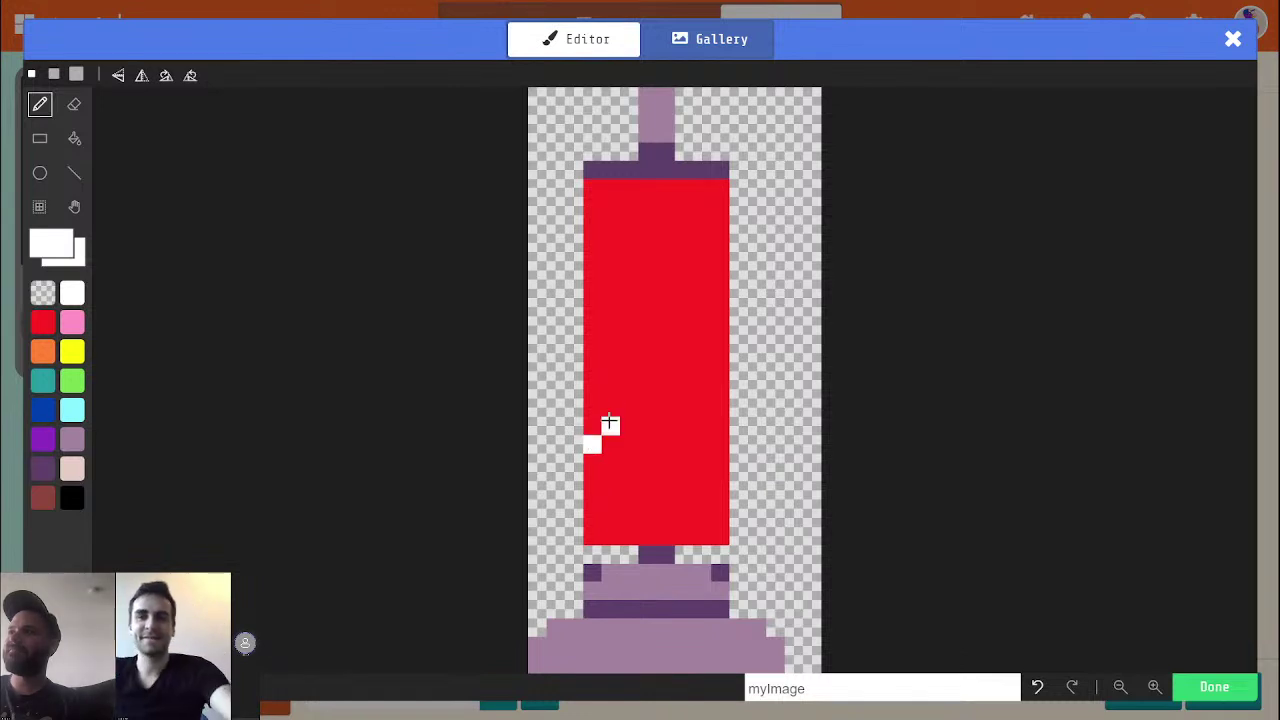
click(610, 445)
click(629, 427)
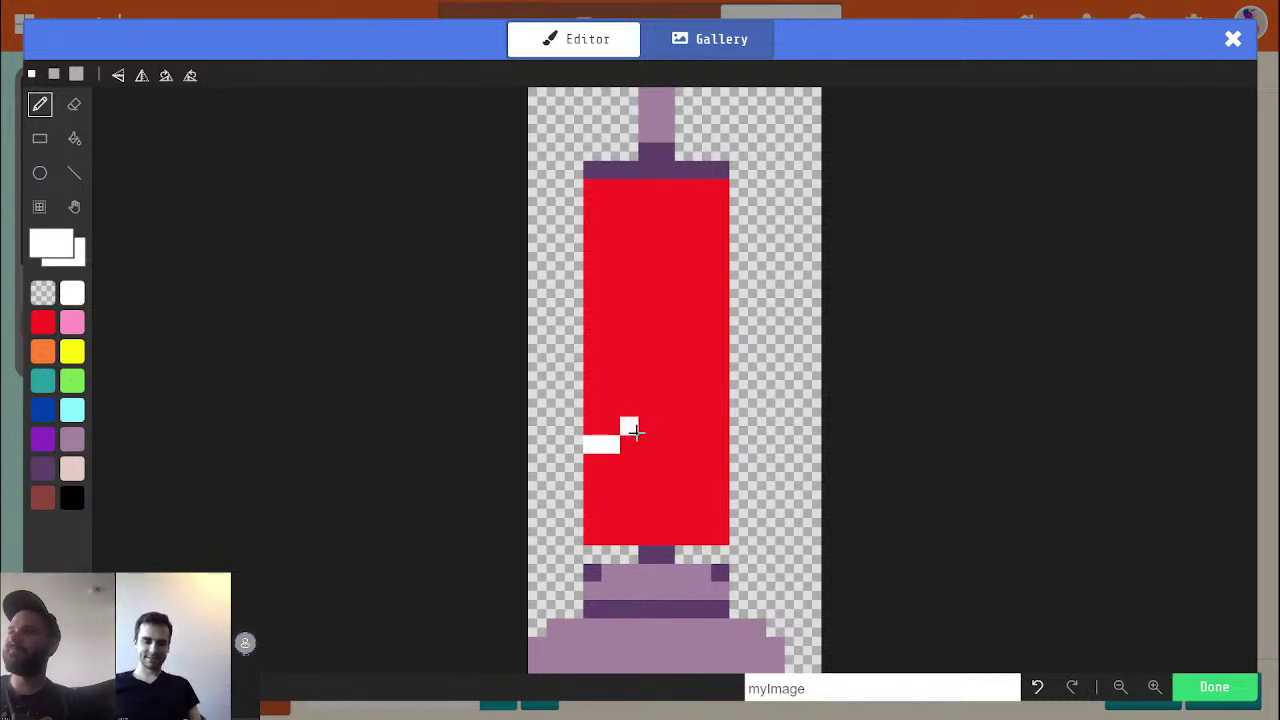
click(647, 407)
click(665, 389)
click(665, 371)
click(683, 353)
click(683, 335)
click(683, 317)
click(701, 299)
click(701, 281)
click(701, 263)
click(701, 245)
click(720, 224)
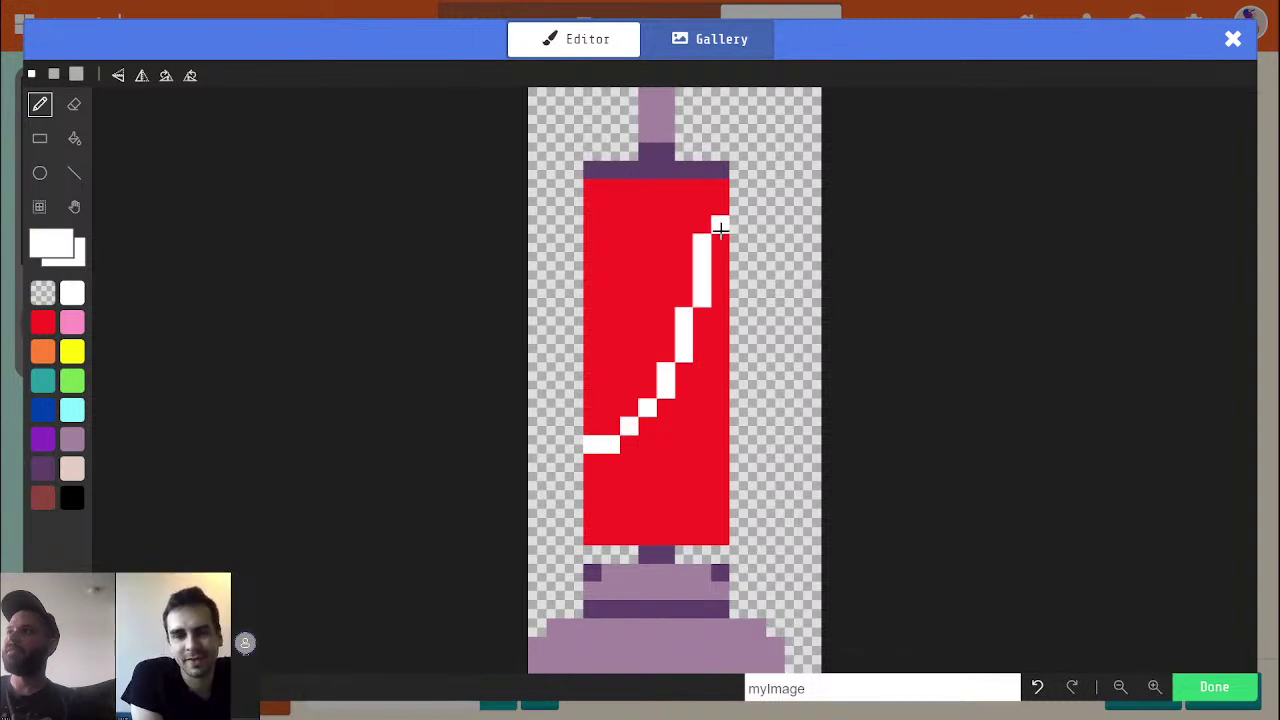
Draw the swoosh's lower edge in white as a matching stepped curve and fill the area between both edges white
click(595, 517)
click(611, 518)
click(629, 500)
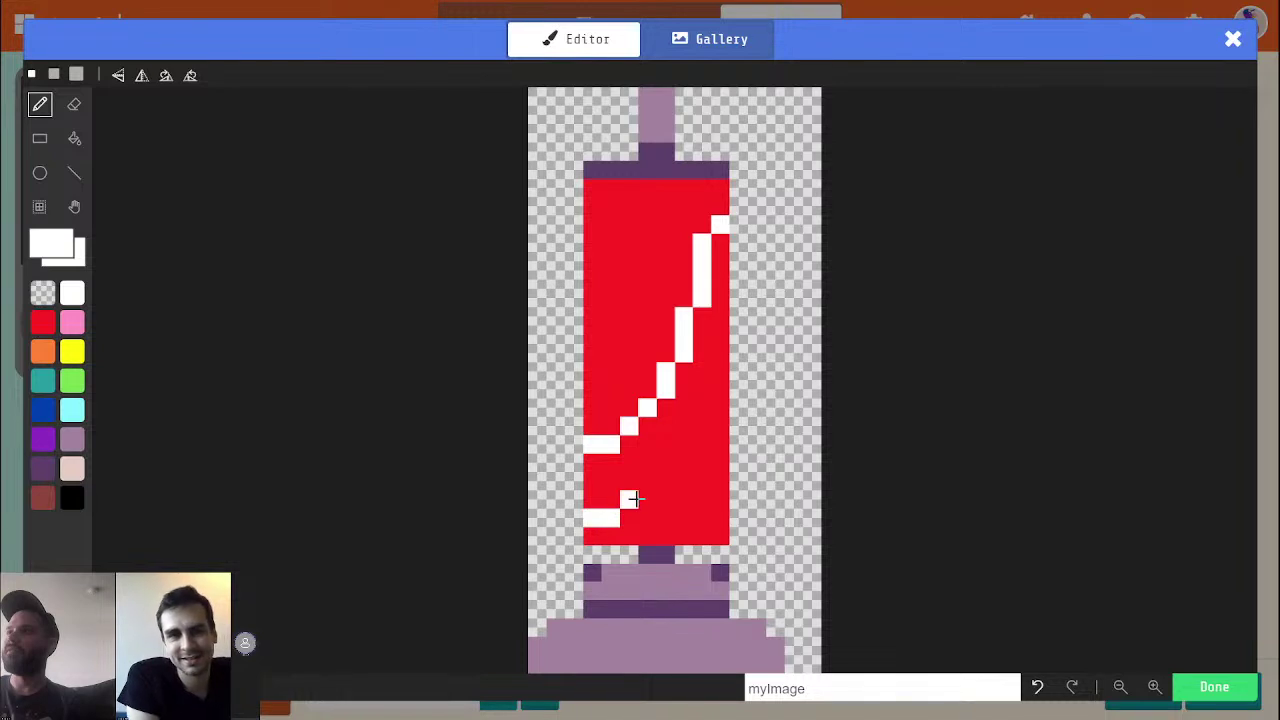
click(647, 482)
click(665, 464)
click(665, 446)
click(683, 428)
click(683, 410)
click(683, 392)
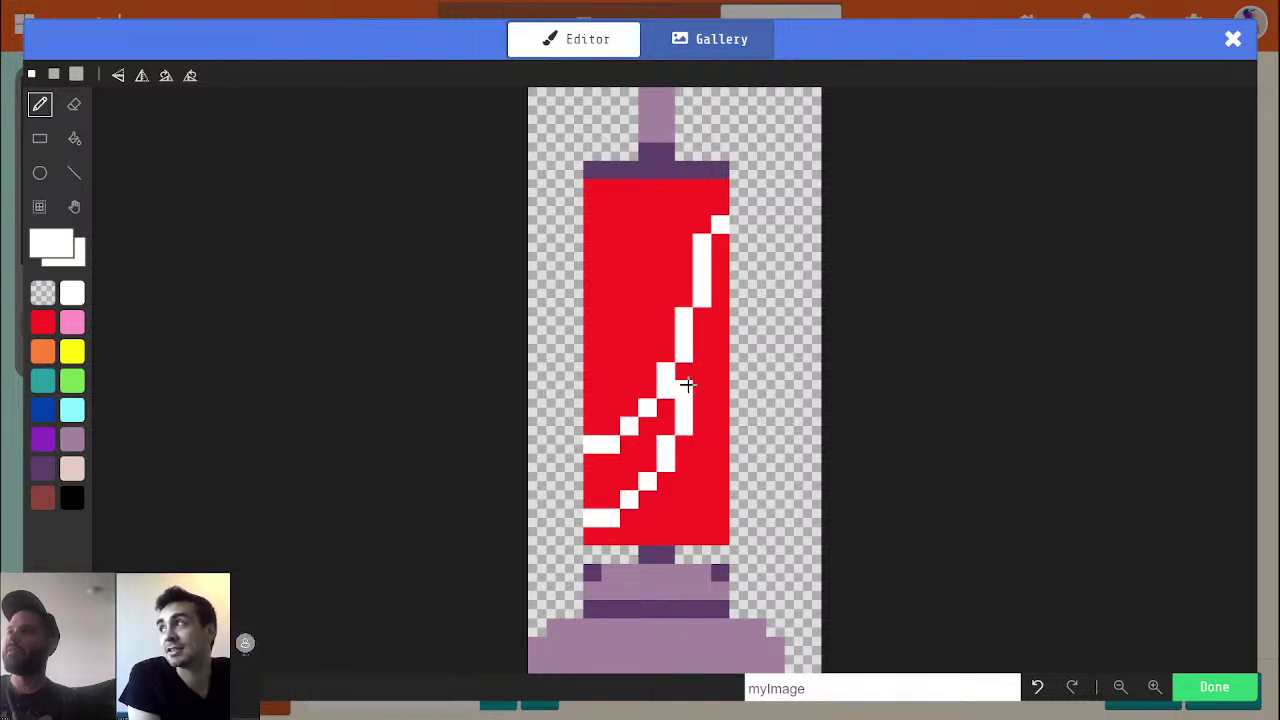
mouse_move(700, 372)
mouse_down()
mouse_move(700, 323)
mouse_move(719, 284)
mouse_up()
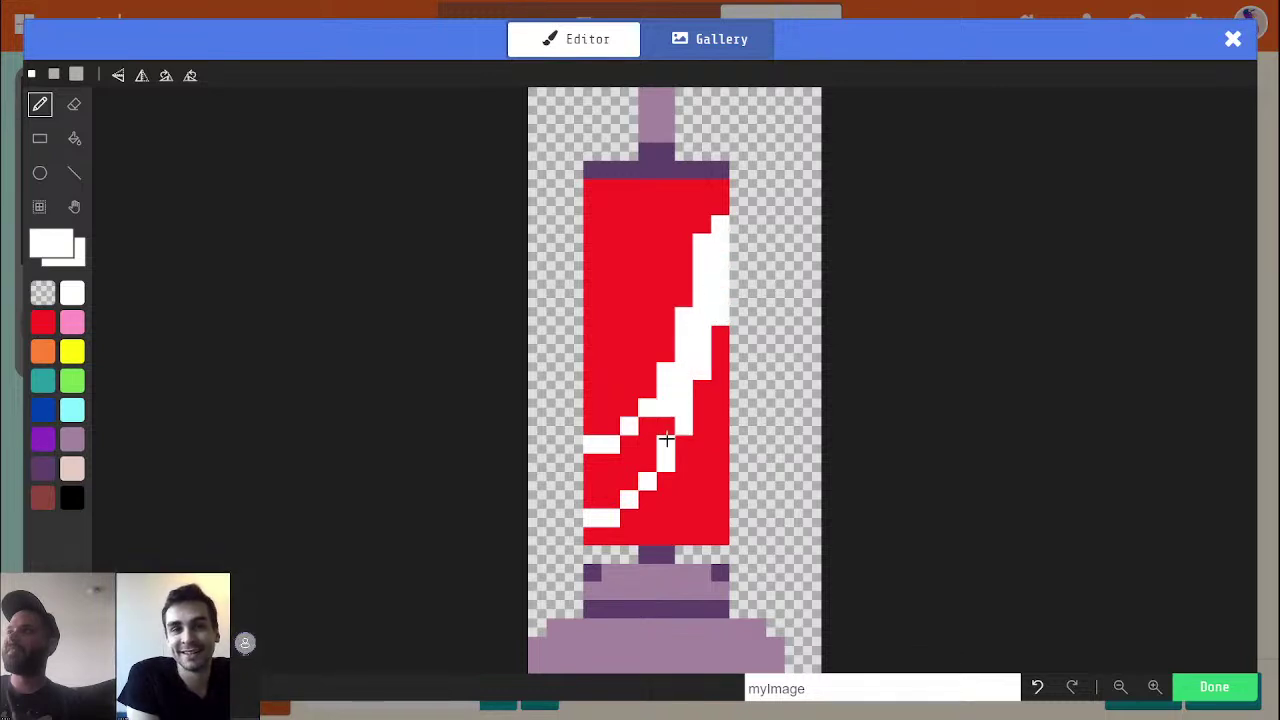
mouse_move(669, 420)
mouse_down()
mouse_move(651, 463)
mouse_move(594, 519)
mouse_move(592, 456)
mouse_move(614, 466)
mouse_move(630, 442)
mouse_up()
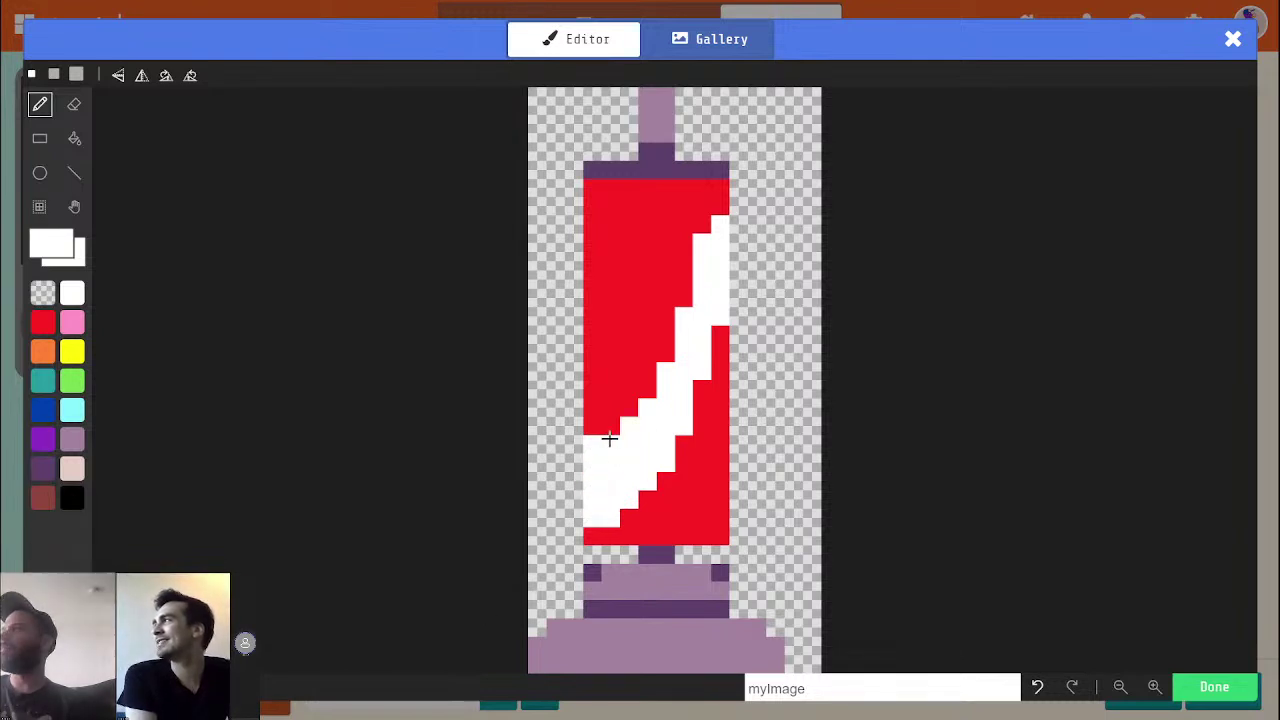
Erase the bag's two bottom corner pixels to transparent and repaint the swoosh's lowest pixel row red
key(alt)
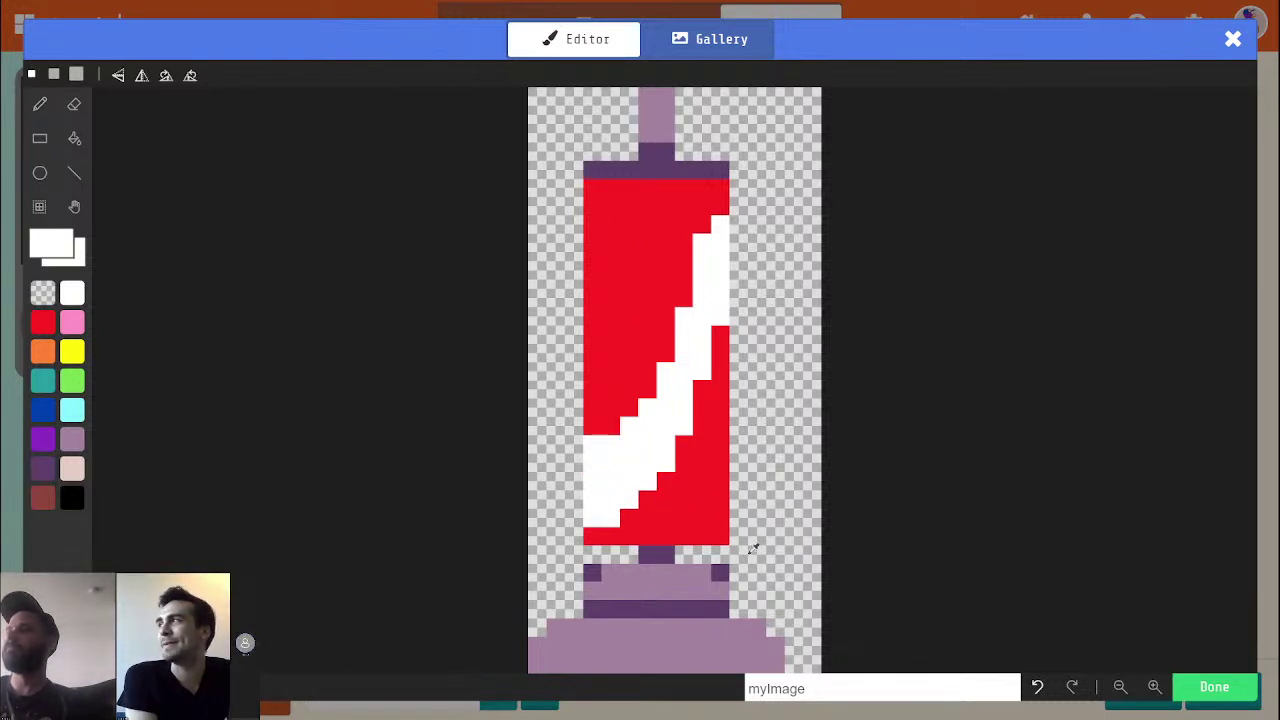
alt+click(755, 549)
click(590, 537)
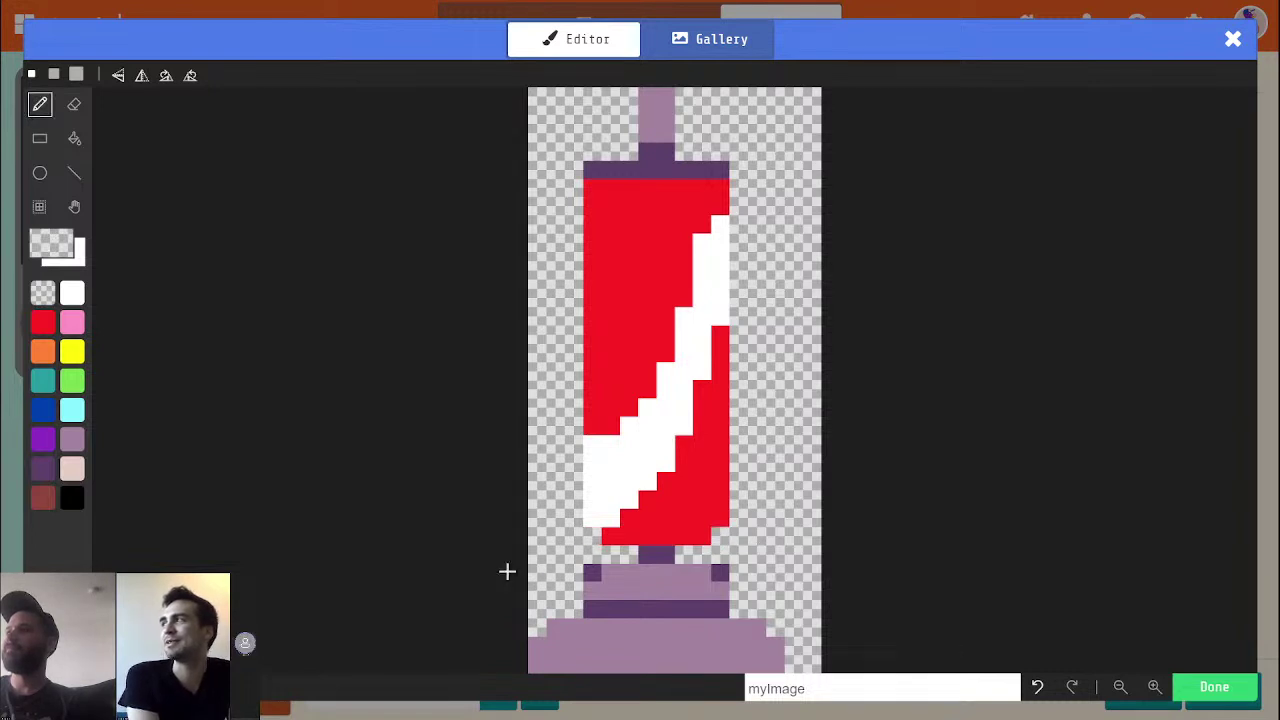
alt+click(620, 520)
drag(620, 520, 591, 519)
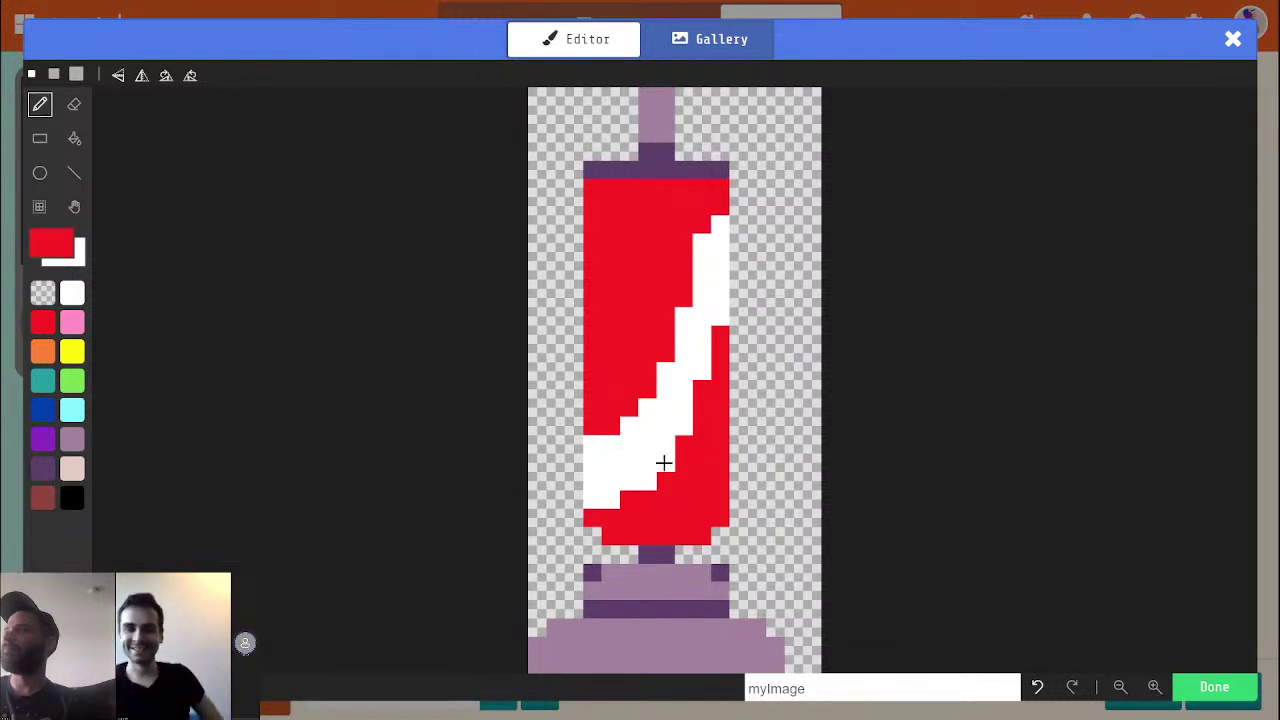
Try filling the white swoosh with dark purple and undo the fill
click(72, 438)
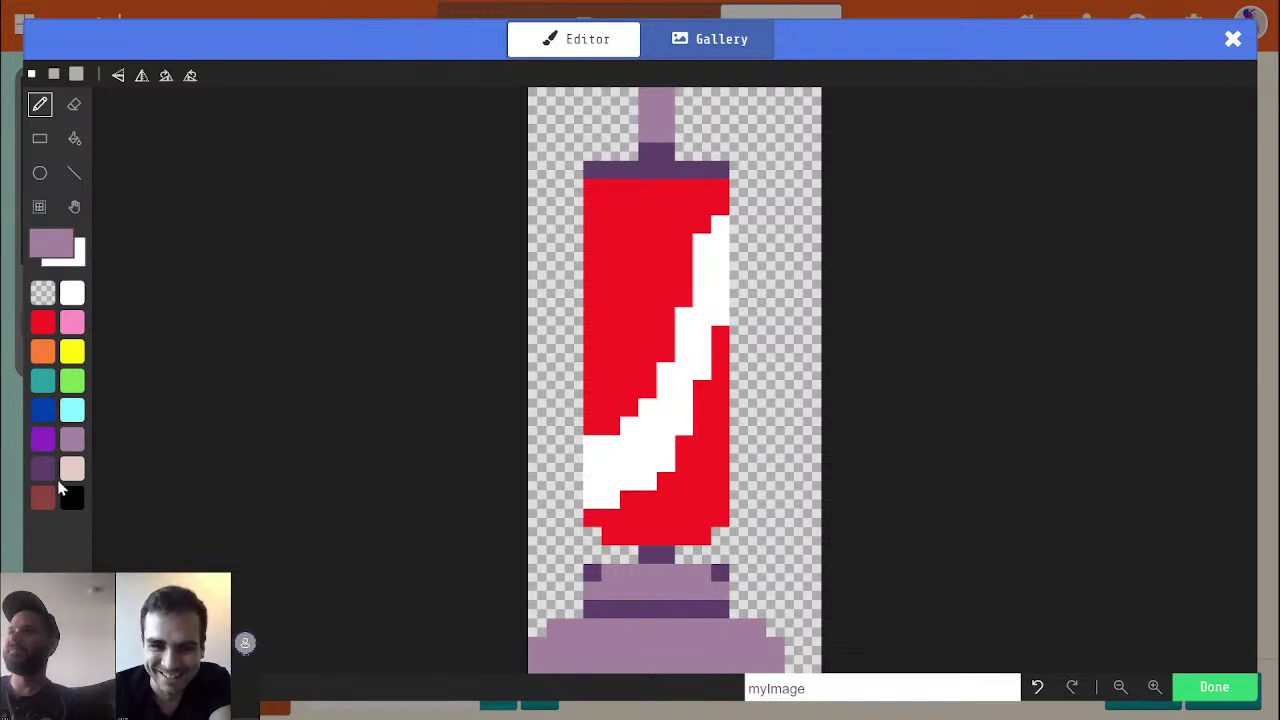
click(42, 468)
click(74, 138)
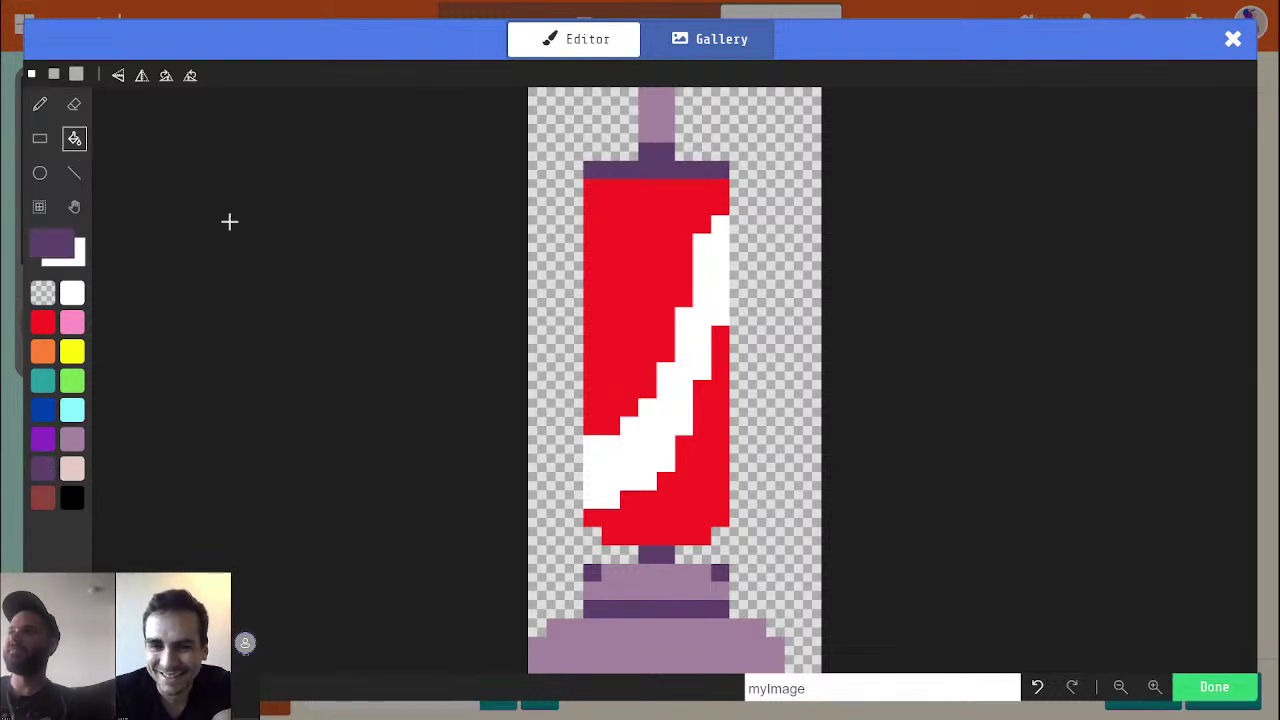
click(657, 409)
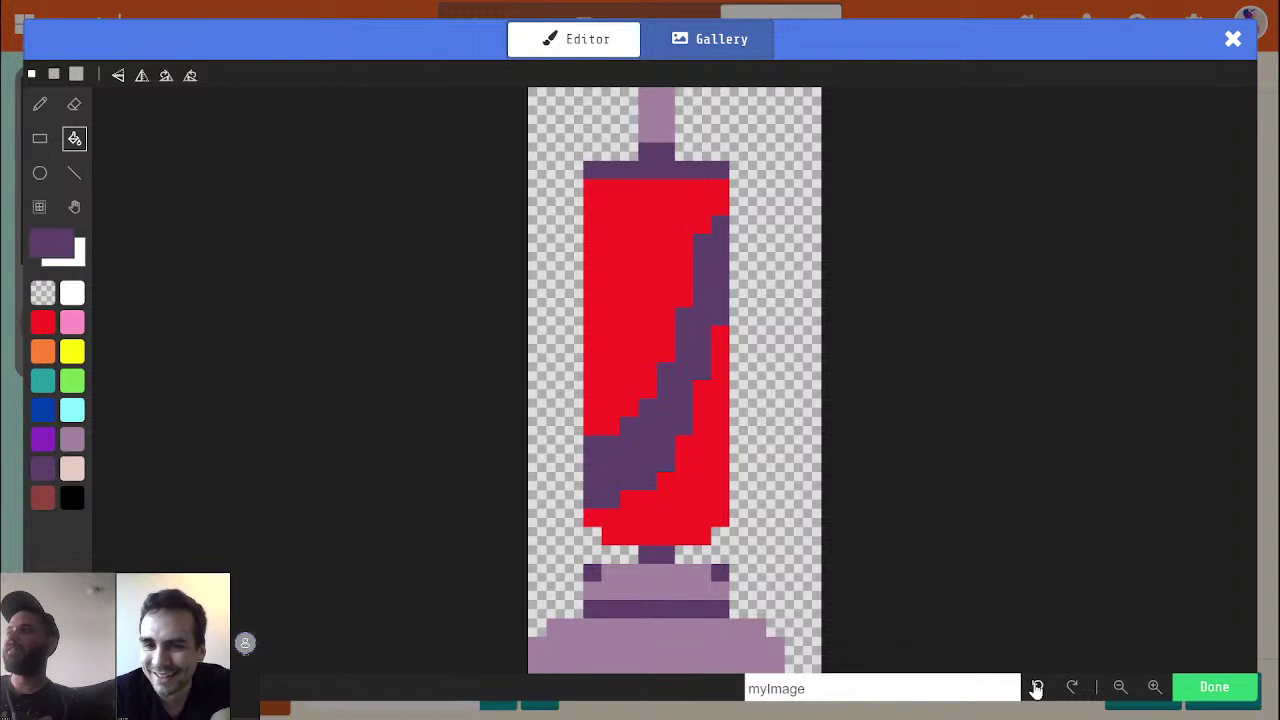
click(1036, 687)
Try light blue, tan and light purple fills on the swoosh, and fill it white again
click(72, 412)
click(679, 412)
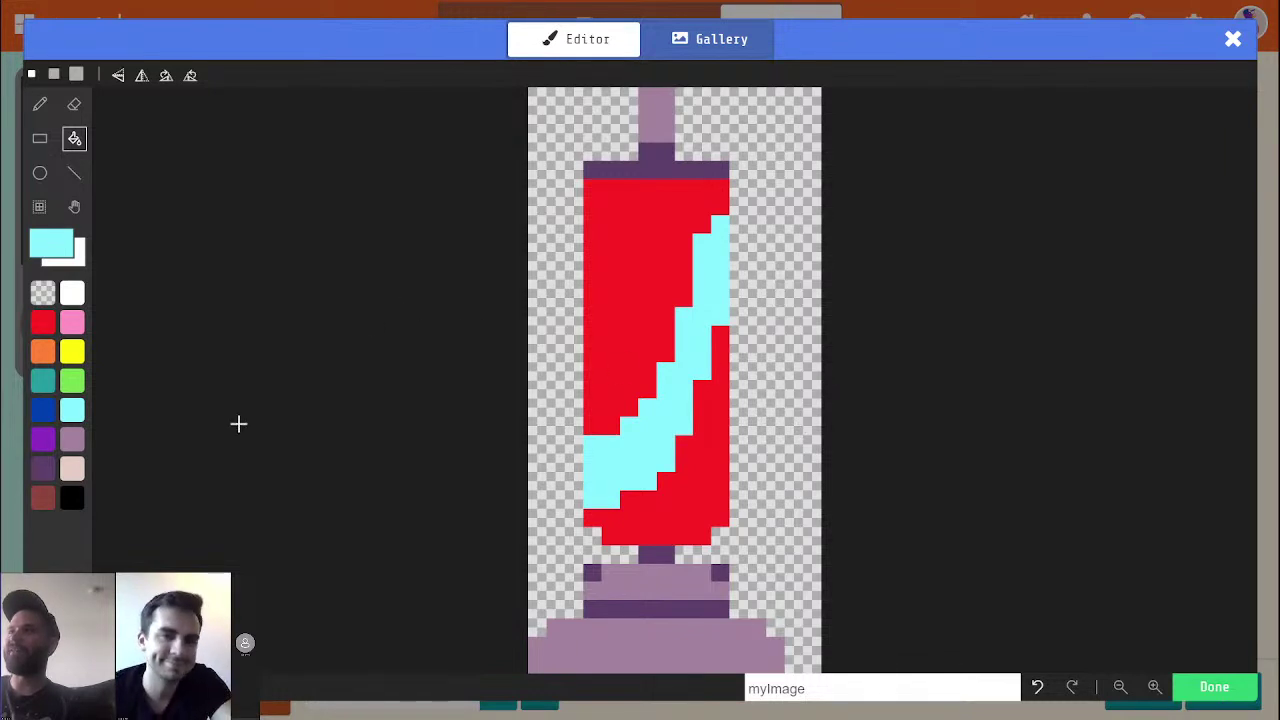
click(72, 468)
click(648, 429)
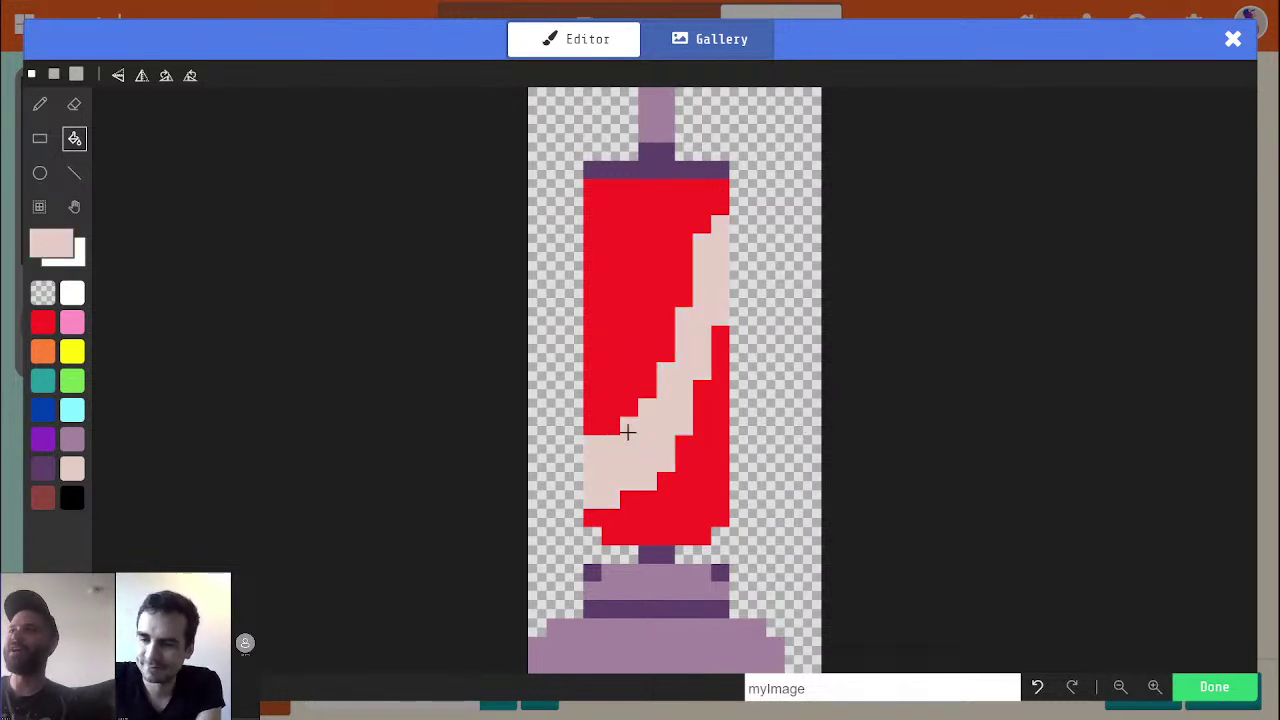
click(72, 440)
click(630, 459)
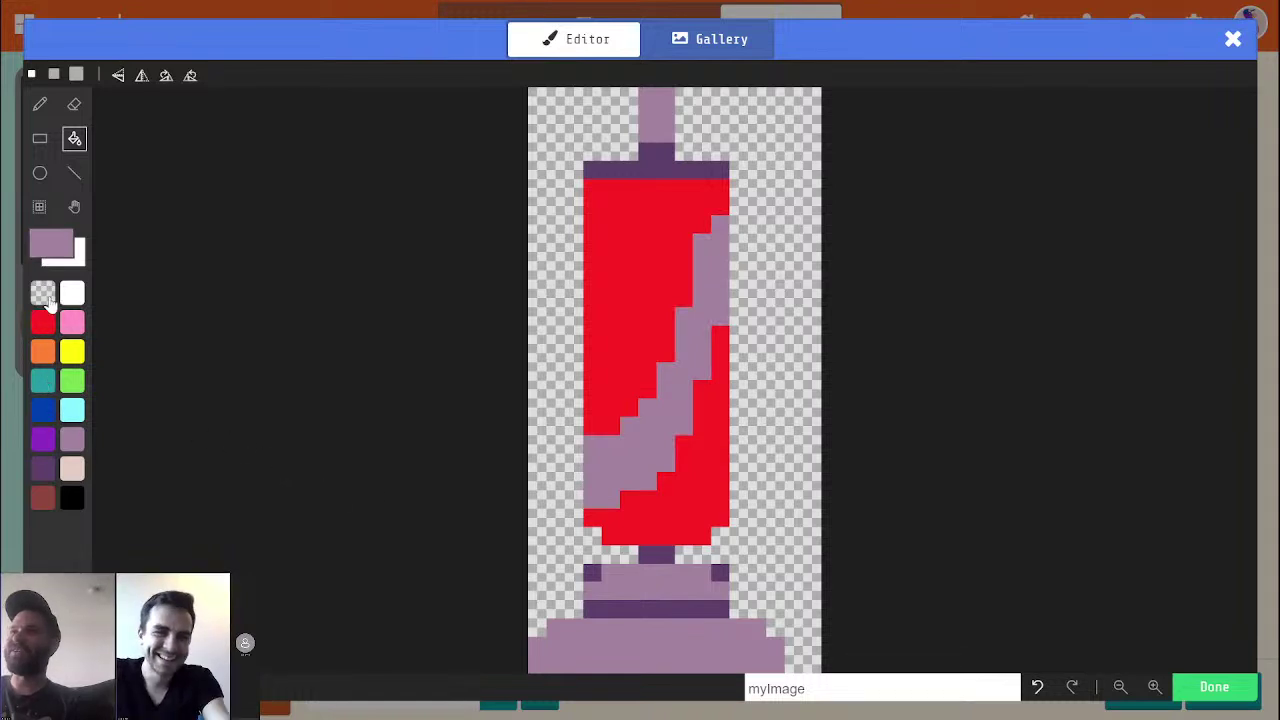
click(42, 323)
click(72, 293)
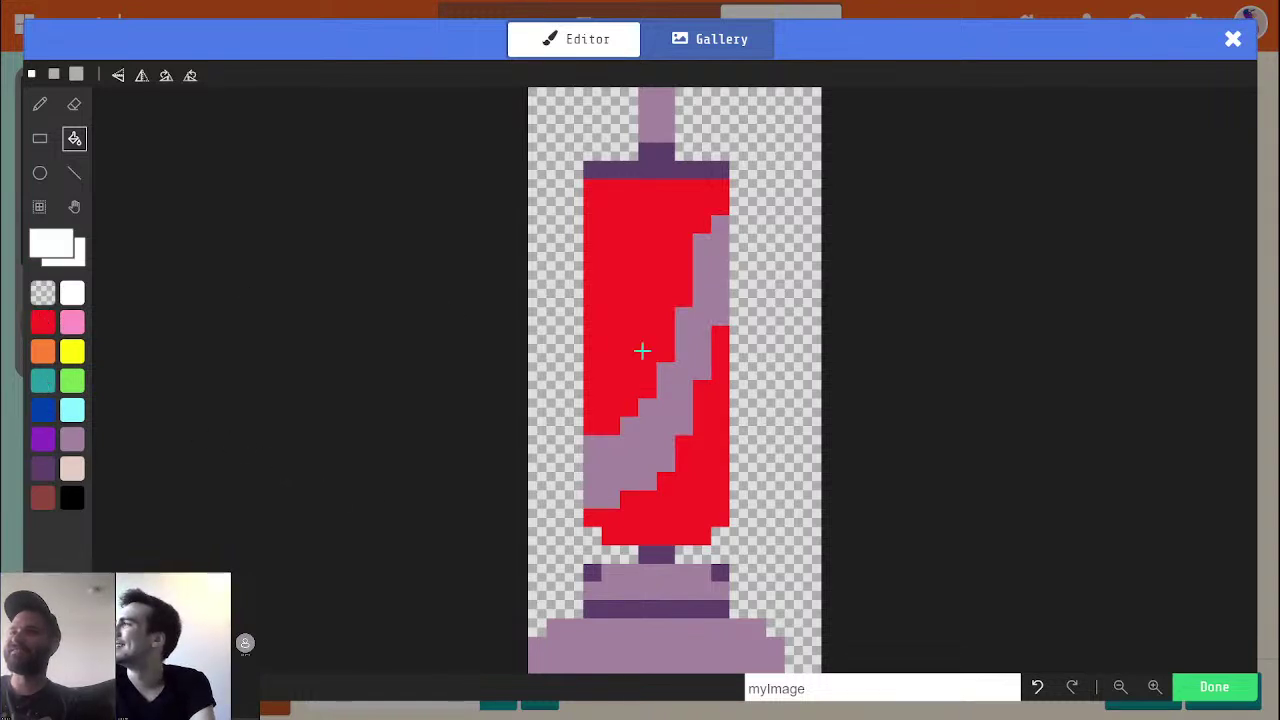
click(669, 381)
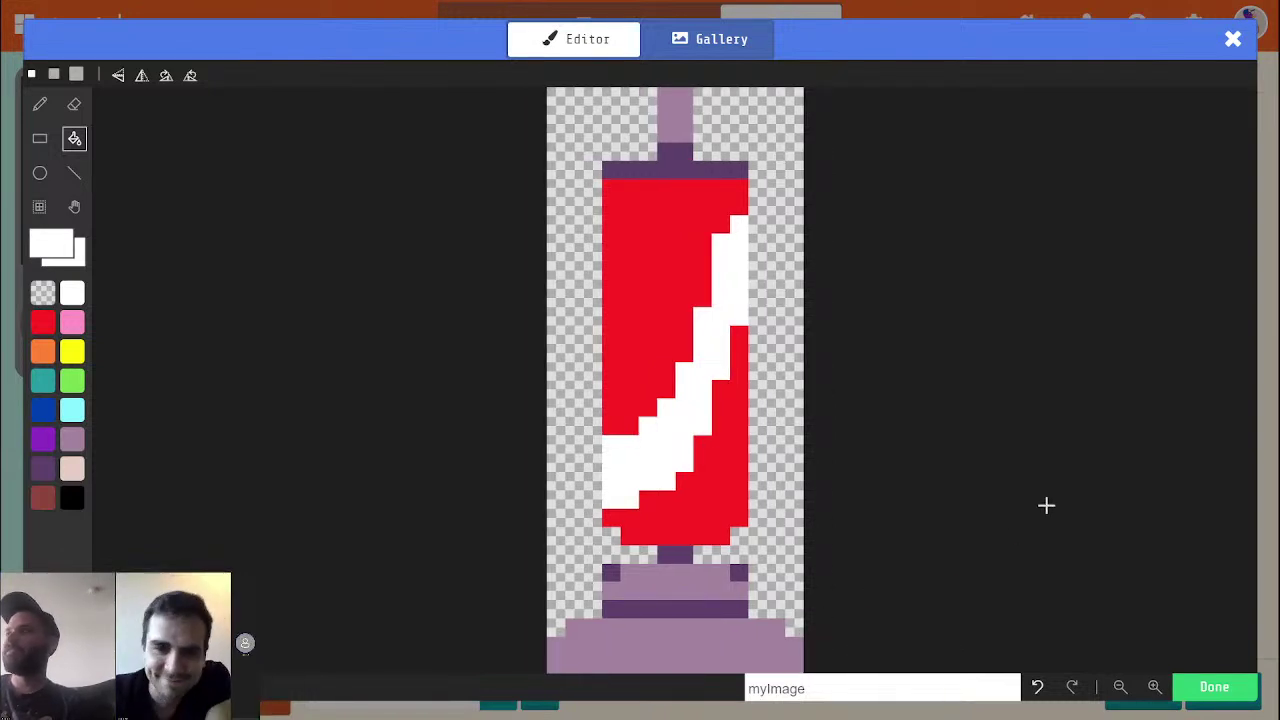
Save the vacuum sprite to the project's assets and reopen it for editing
click(1236, 704)
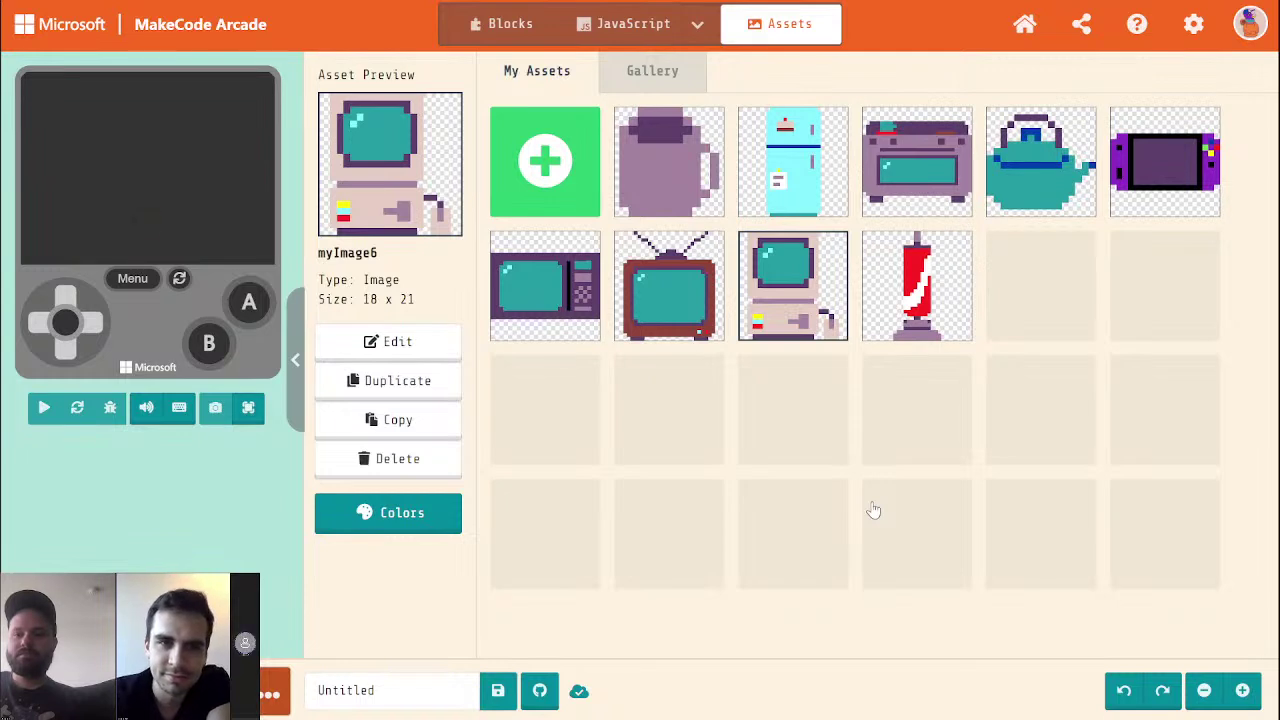
click(915, 283)
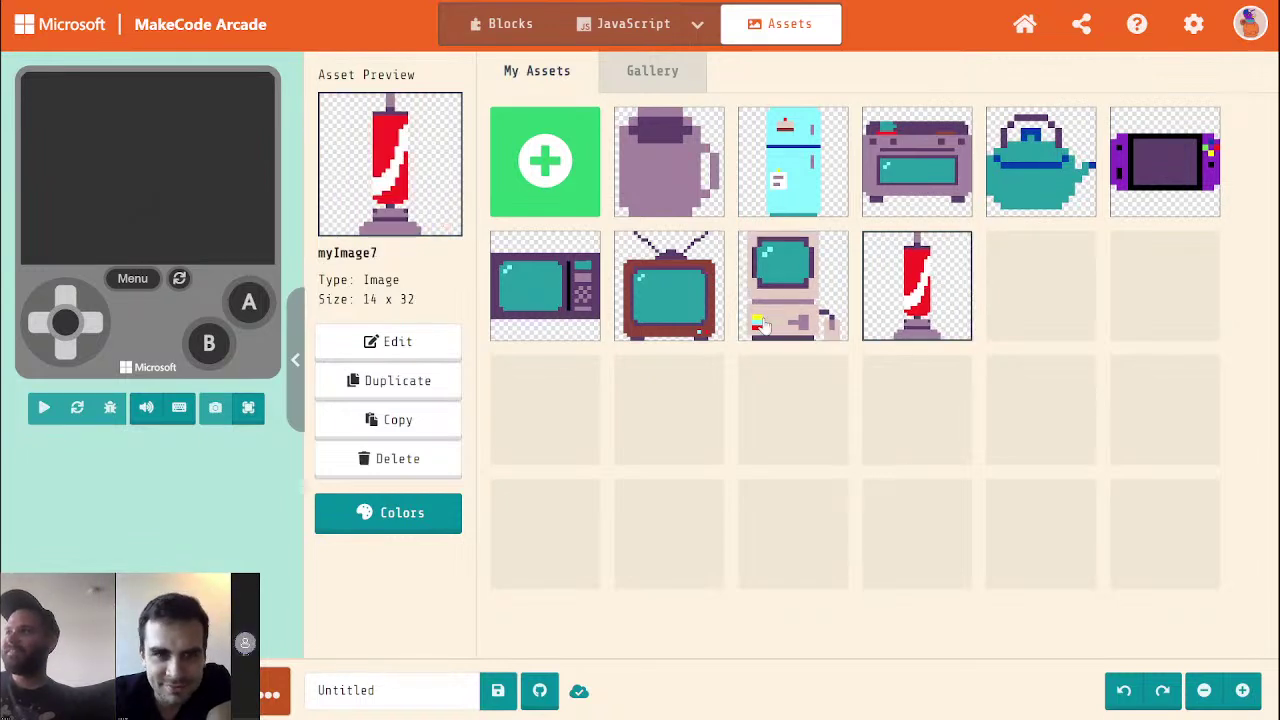
click(423, 341)
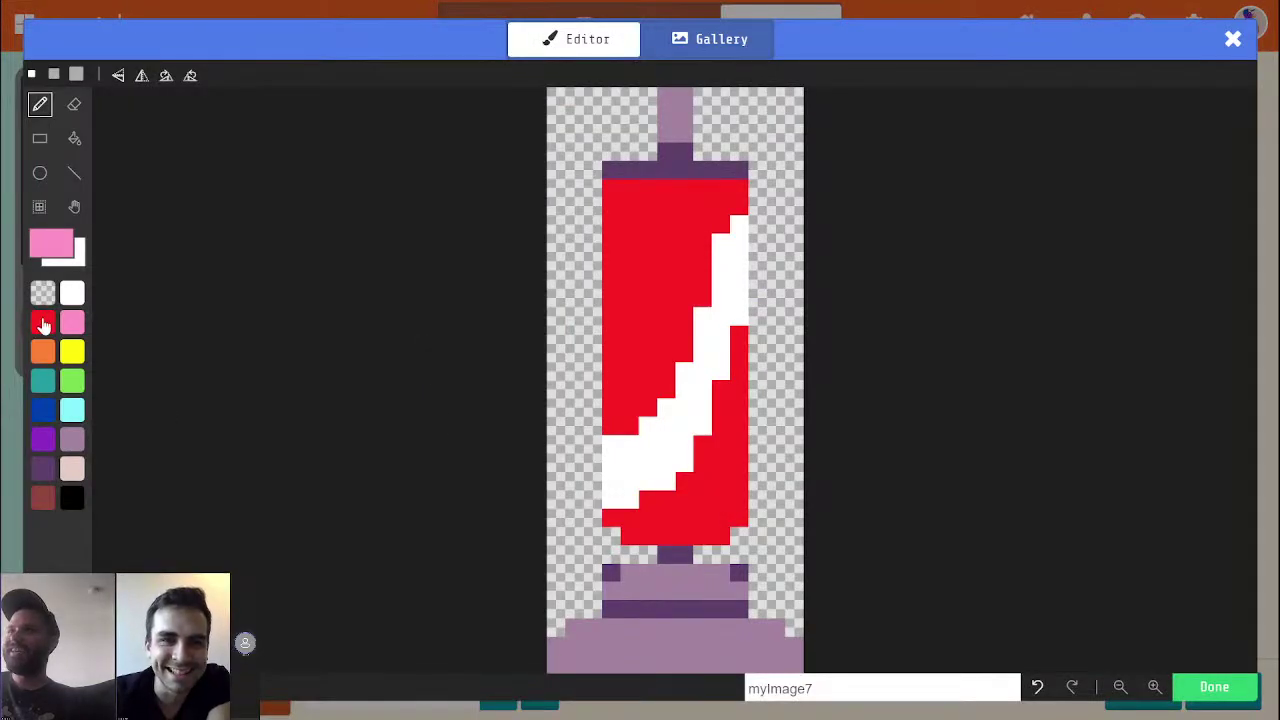
Fill both red areas of the vacuum bag with teal
click(42, 382)
click(74, 138)
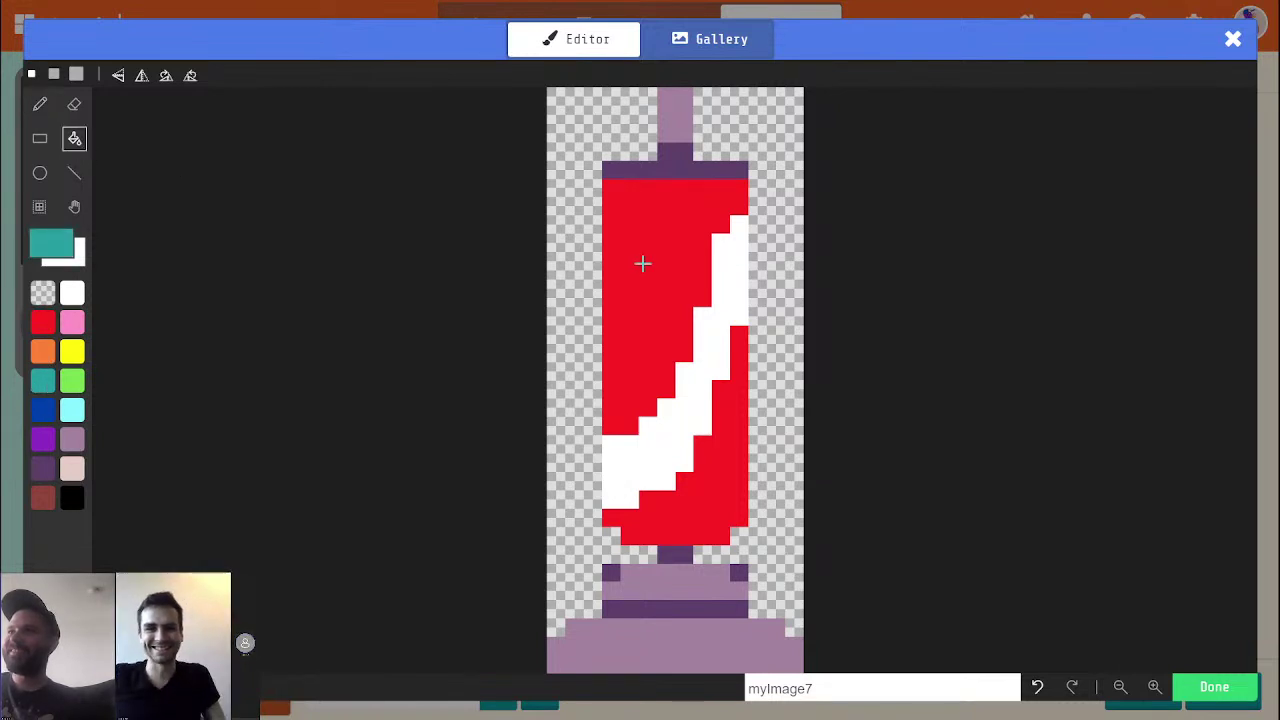
click(684, 263)
click(726, 511)
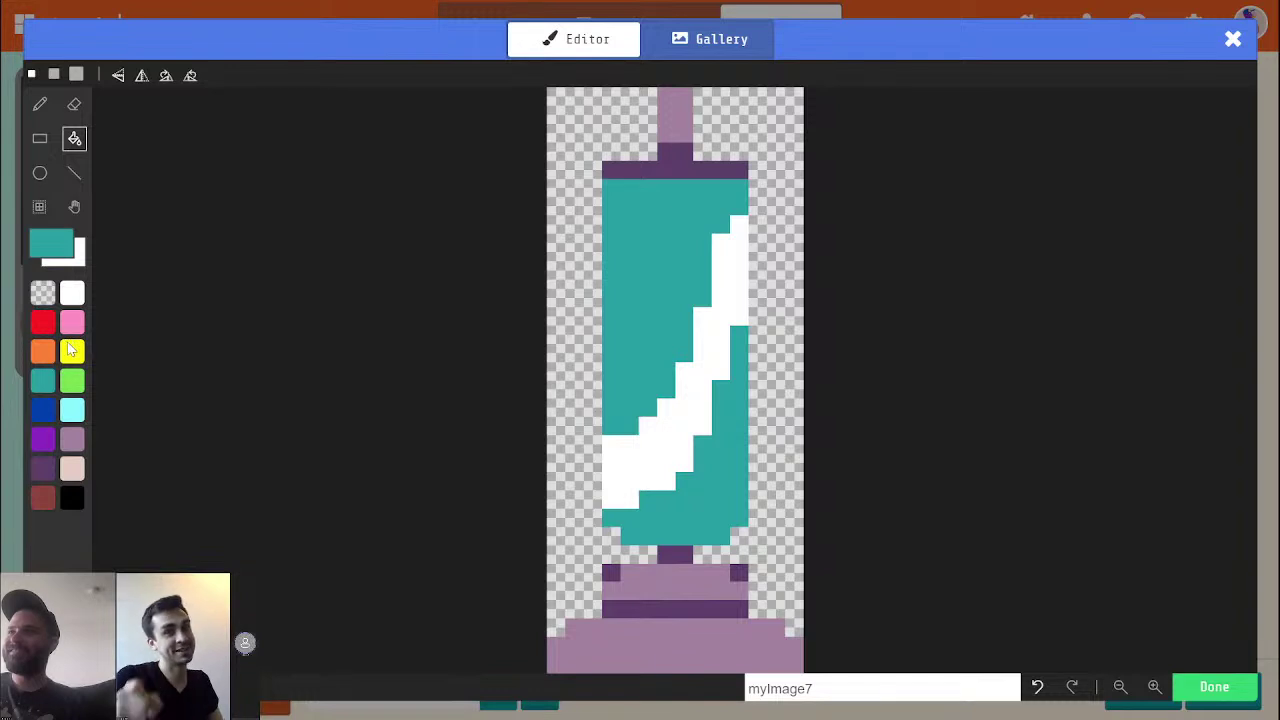
Try bright green and dark purple fills on the swoosh of the teal bag, undoing each one
click(66, 386)
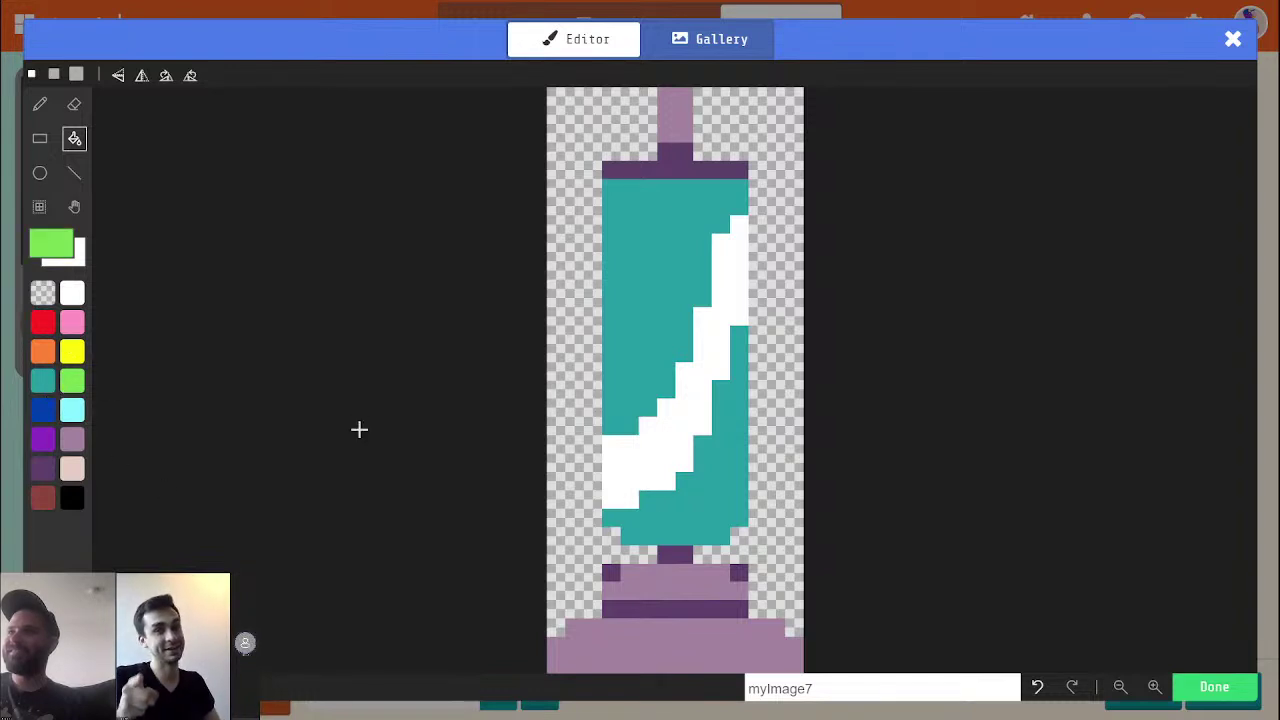
click(637, 469)
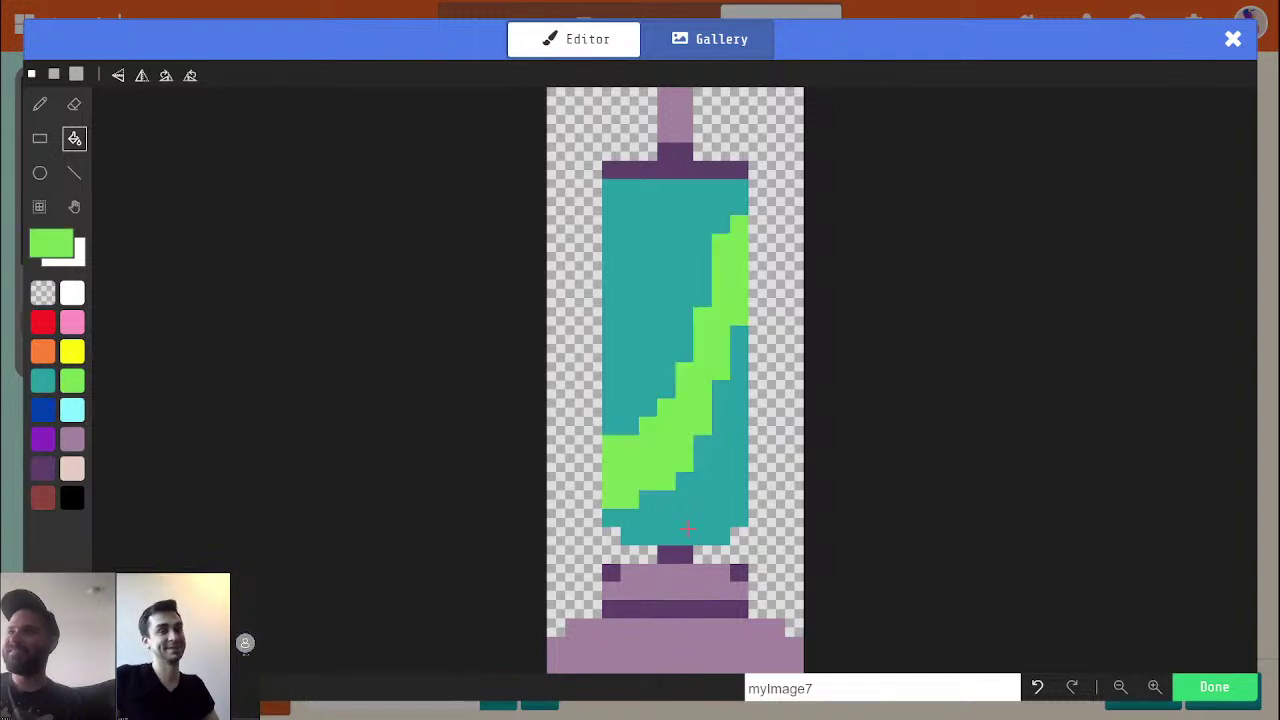
click(1037, 688)
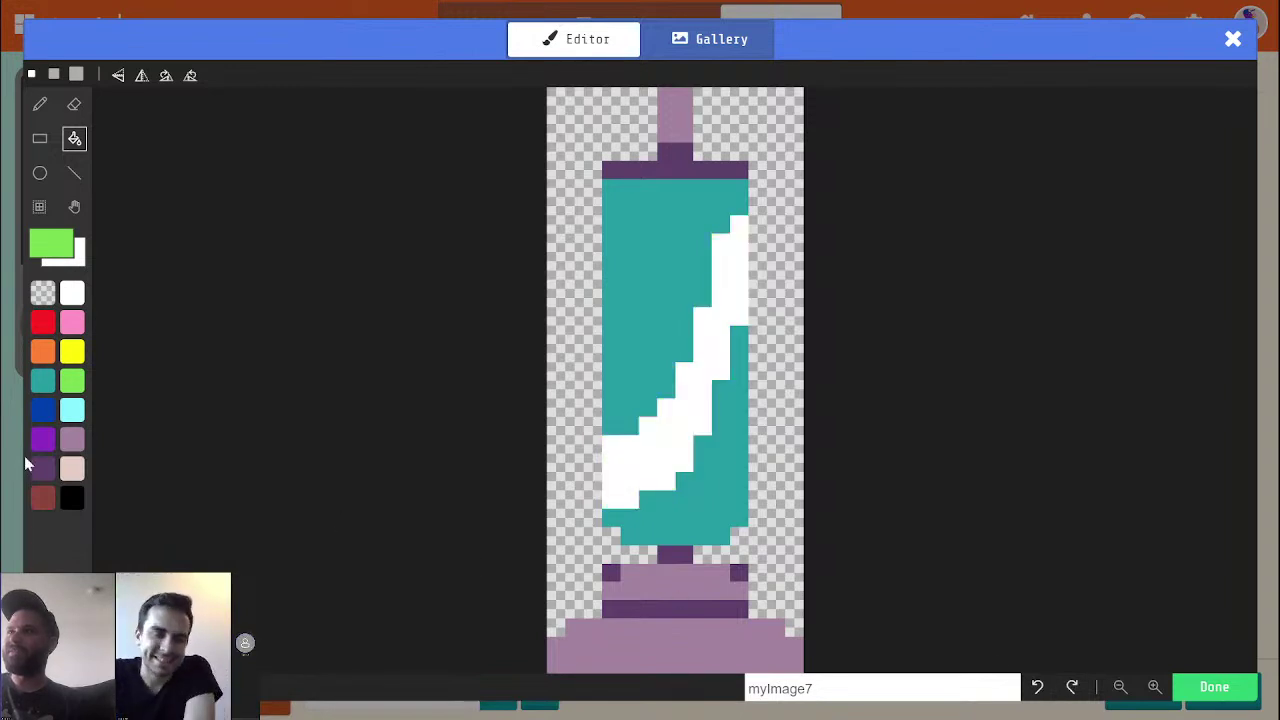
click(42, 468)
click(627, 490)
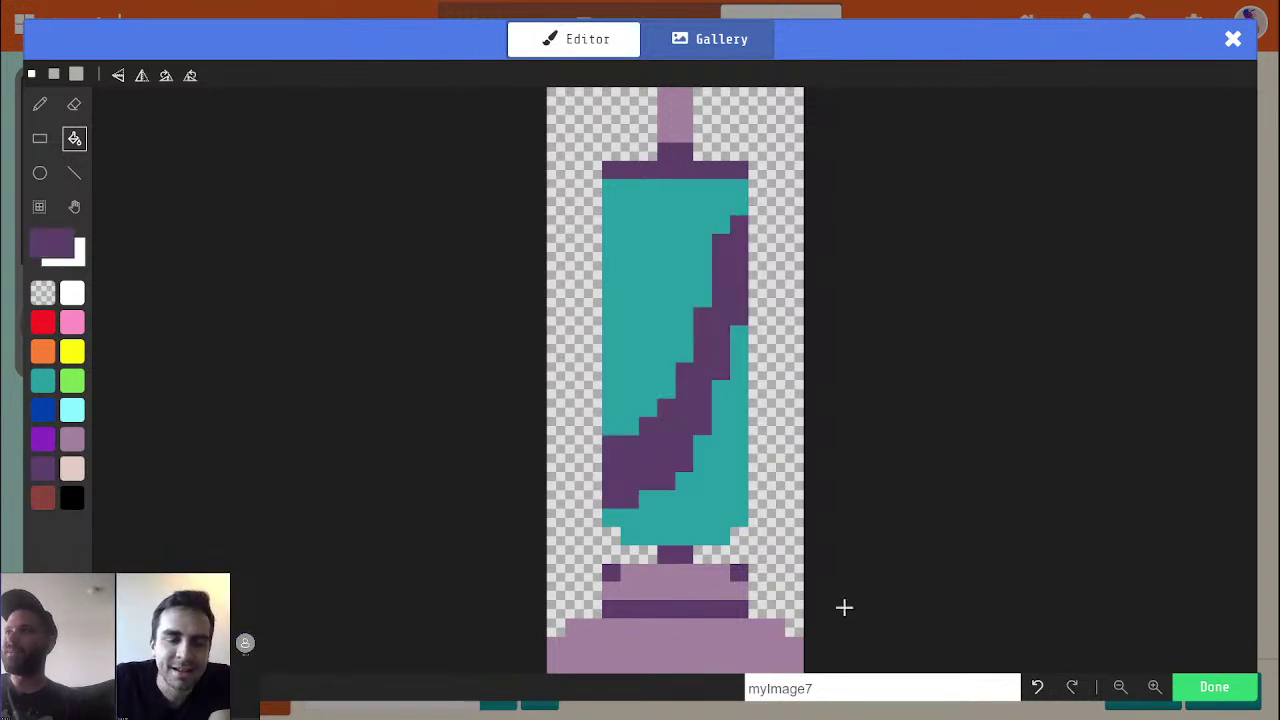
click(1037, 688)
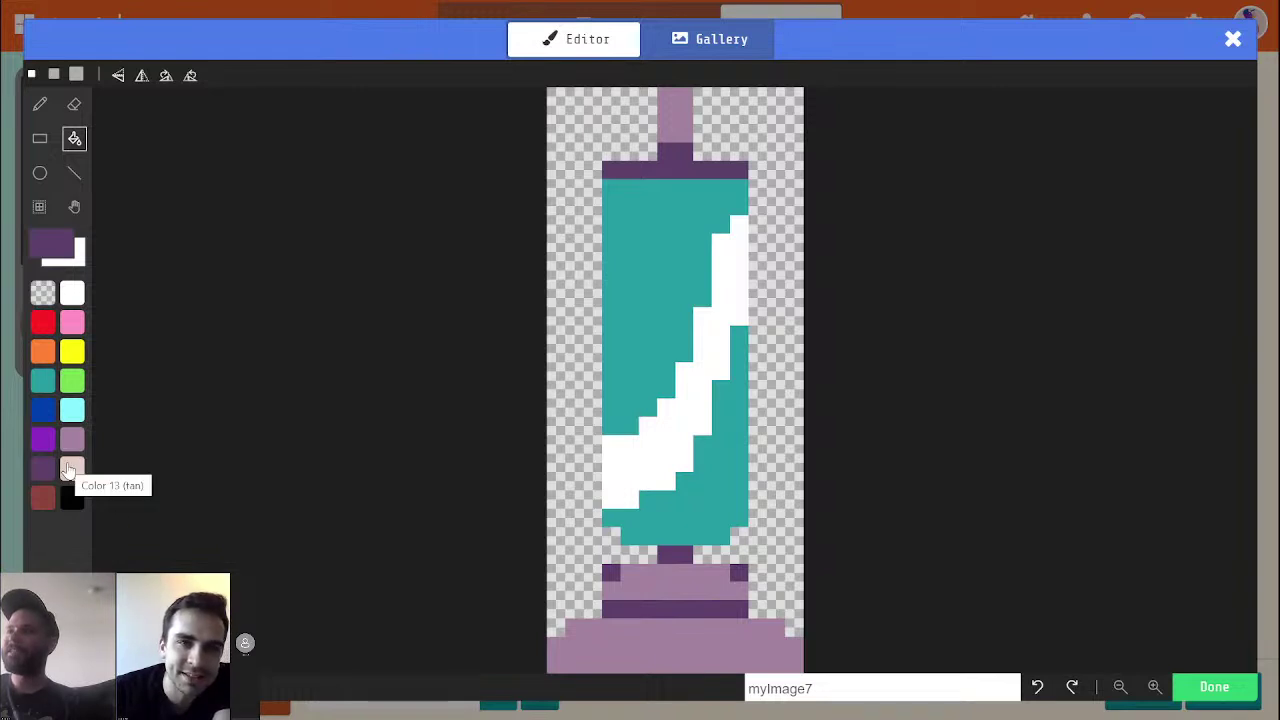
Save the vacuum sprite with its teal bag and white swoosh to the project's assets
click(1197, 687)
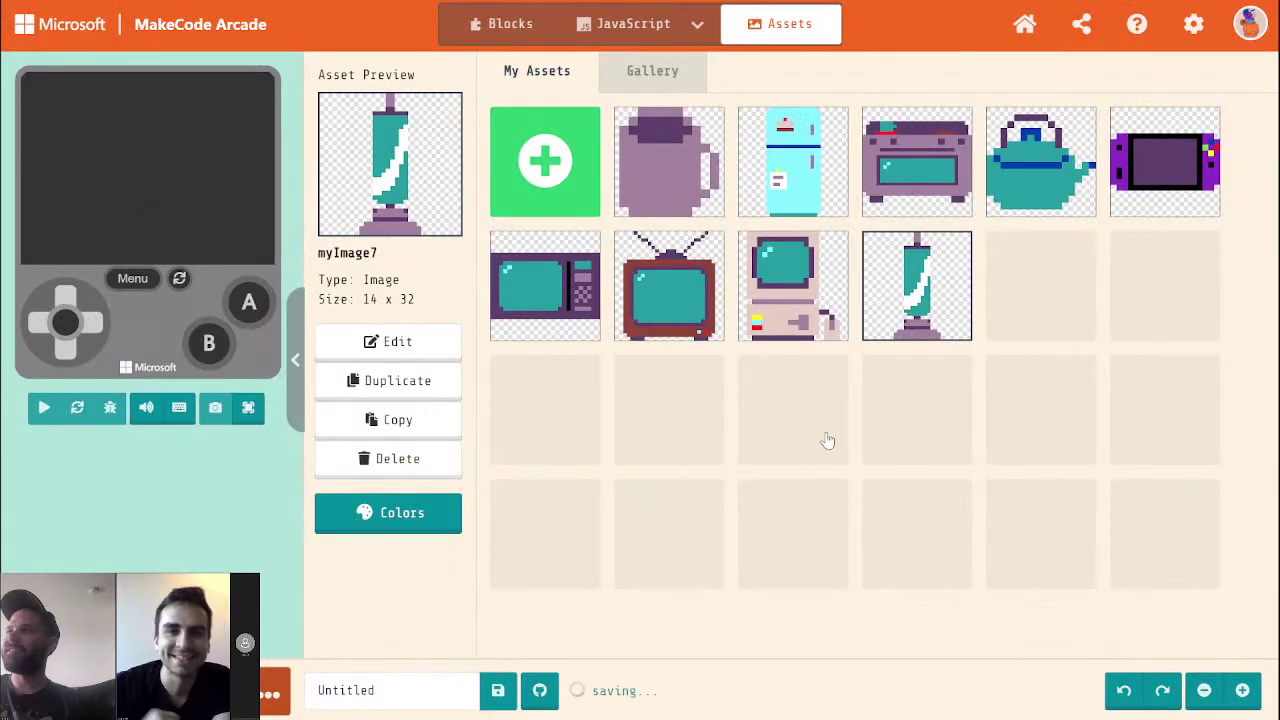
click(395, 340)
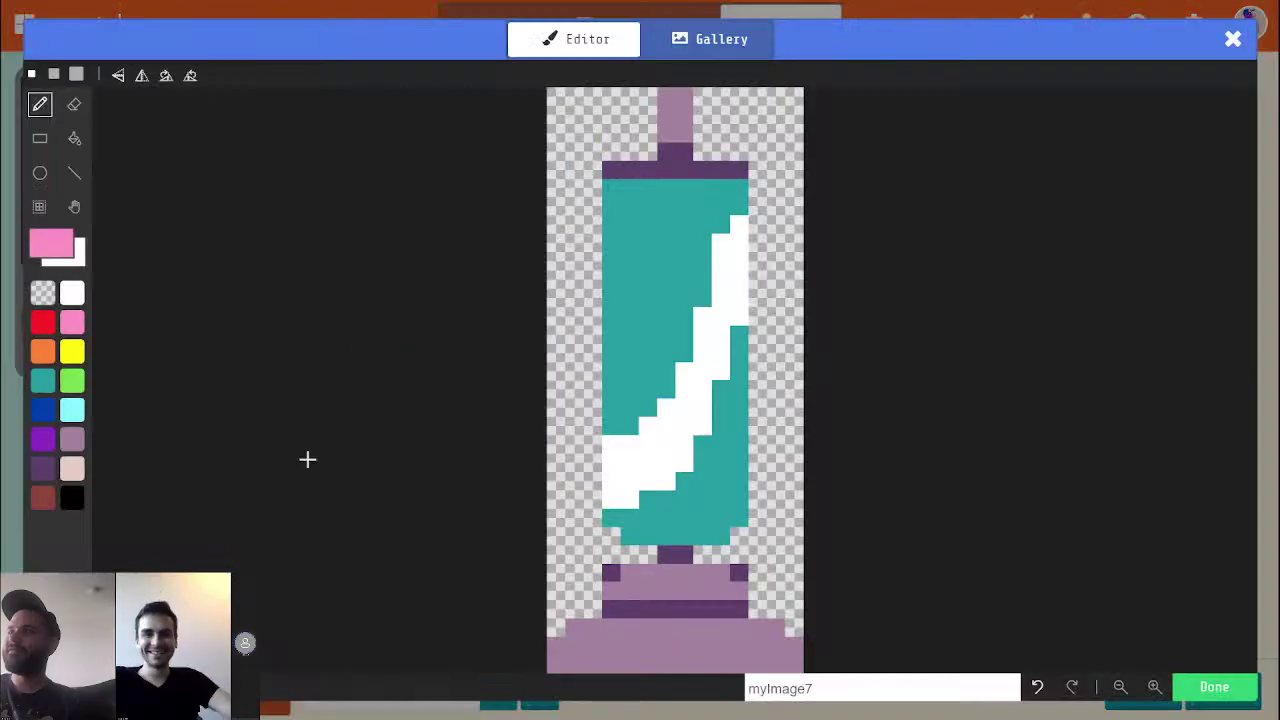
click(1214, 687)
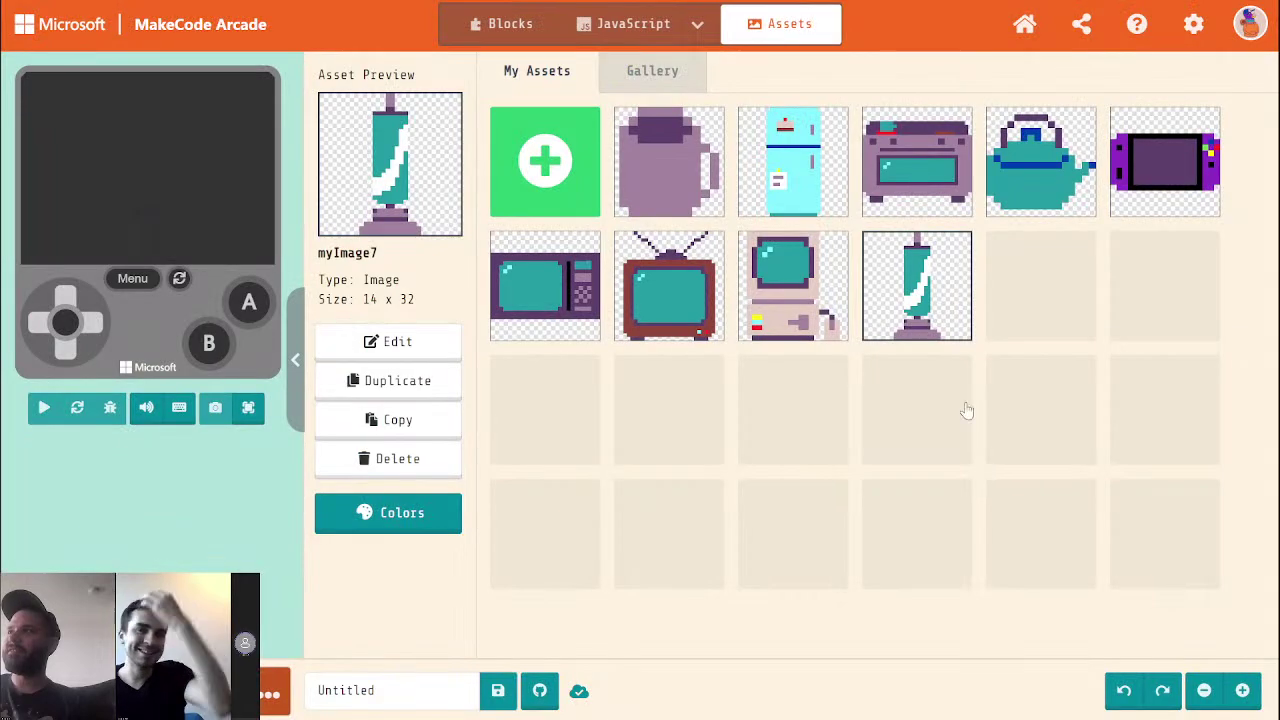
Try filling the vacuum's swoosh with the bag's teal, undo the fill and close the sprite
click(395, 341)
alt+click(706, 462)
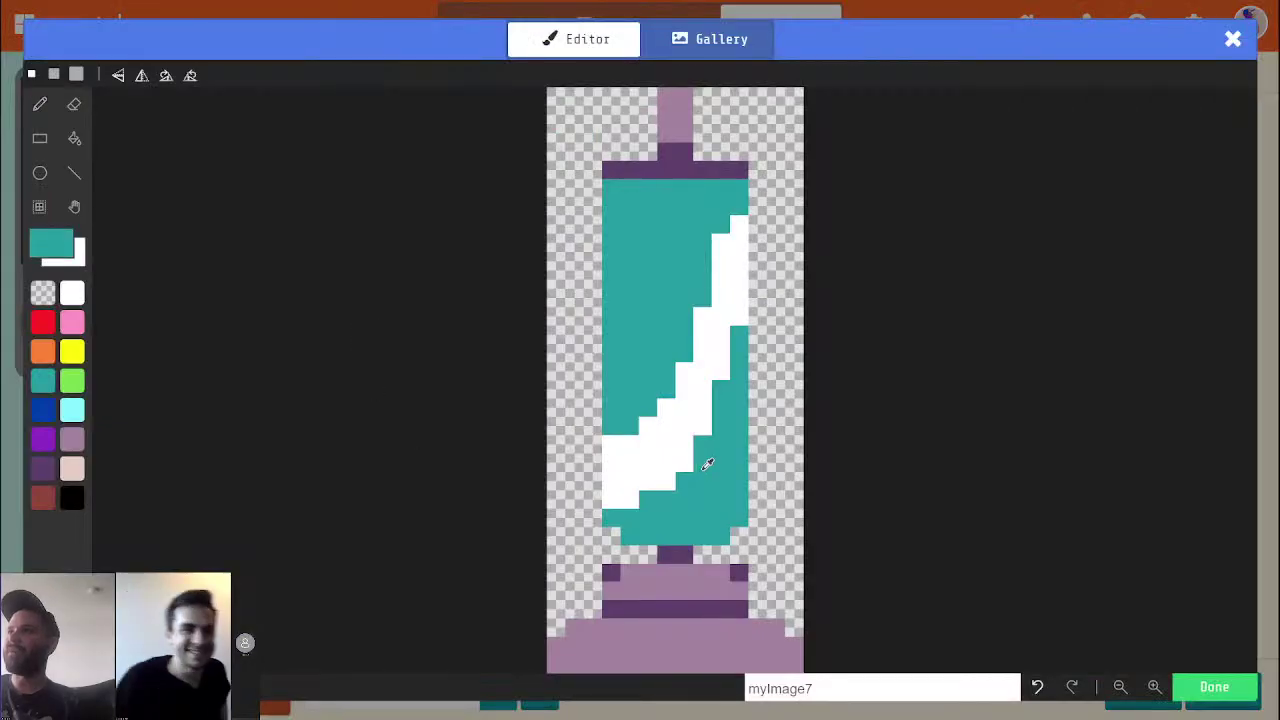
key(b)
click(675, 432)
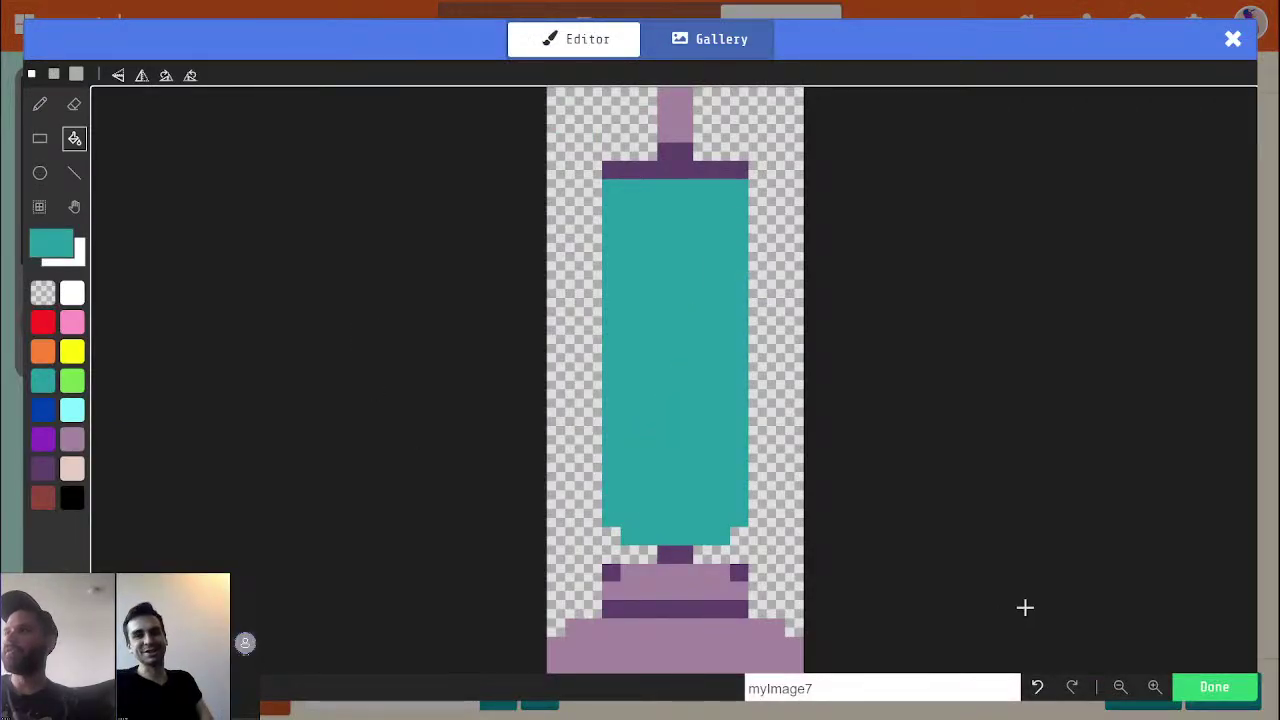
click(1038, 688)
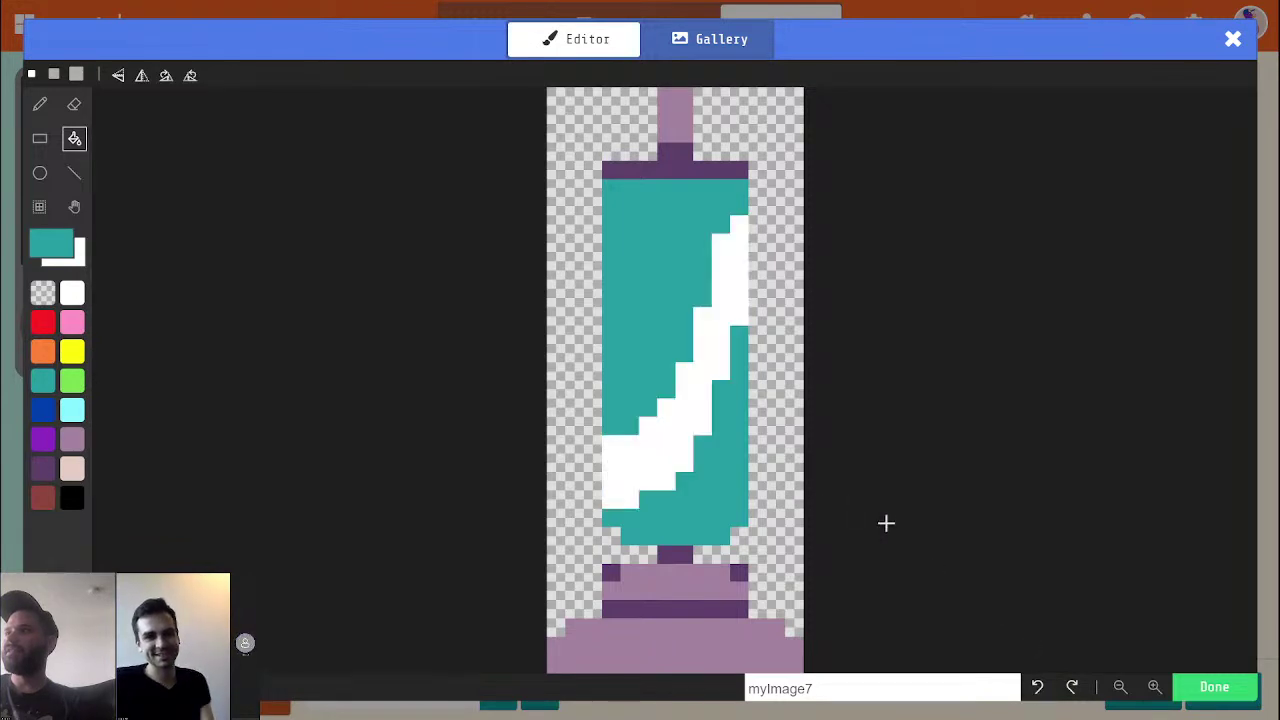
click(1232, 688)
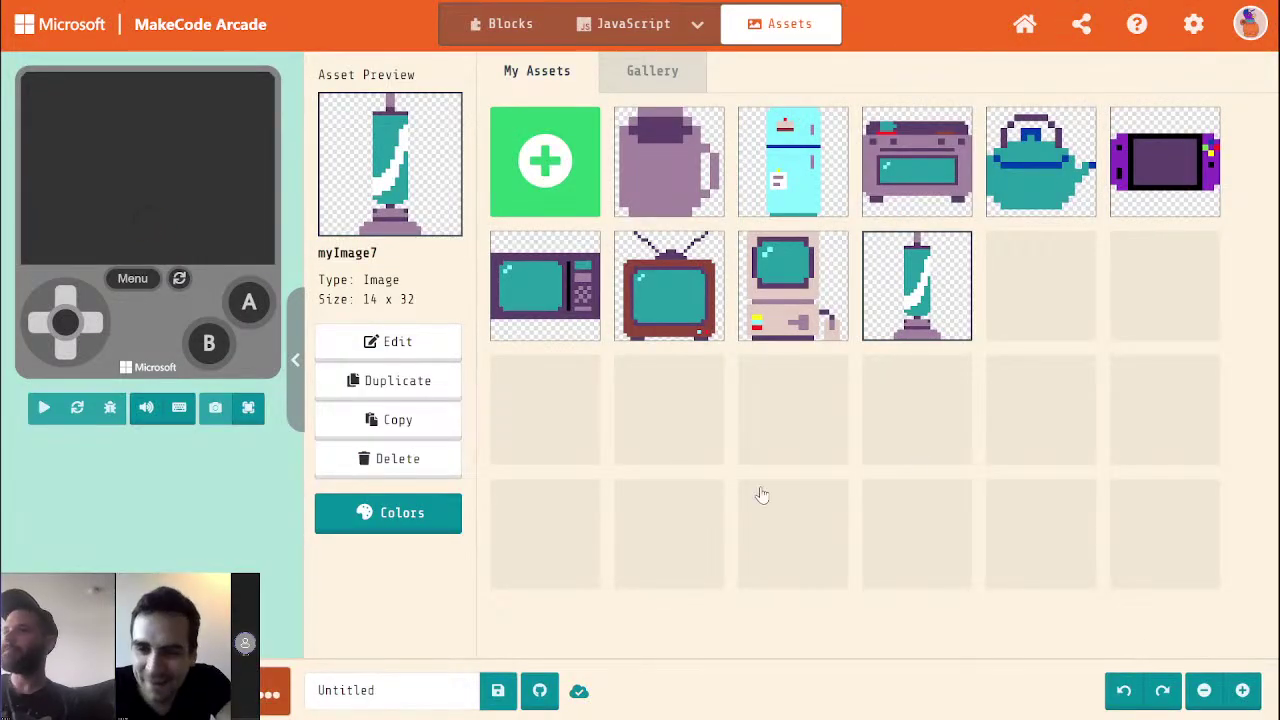
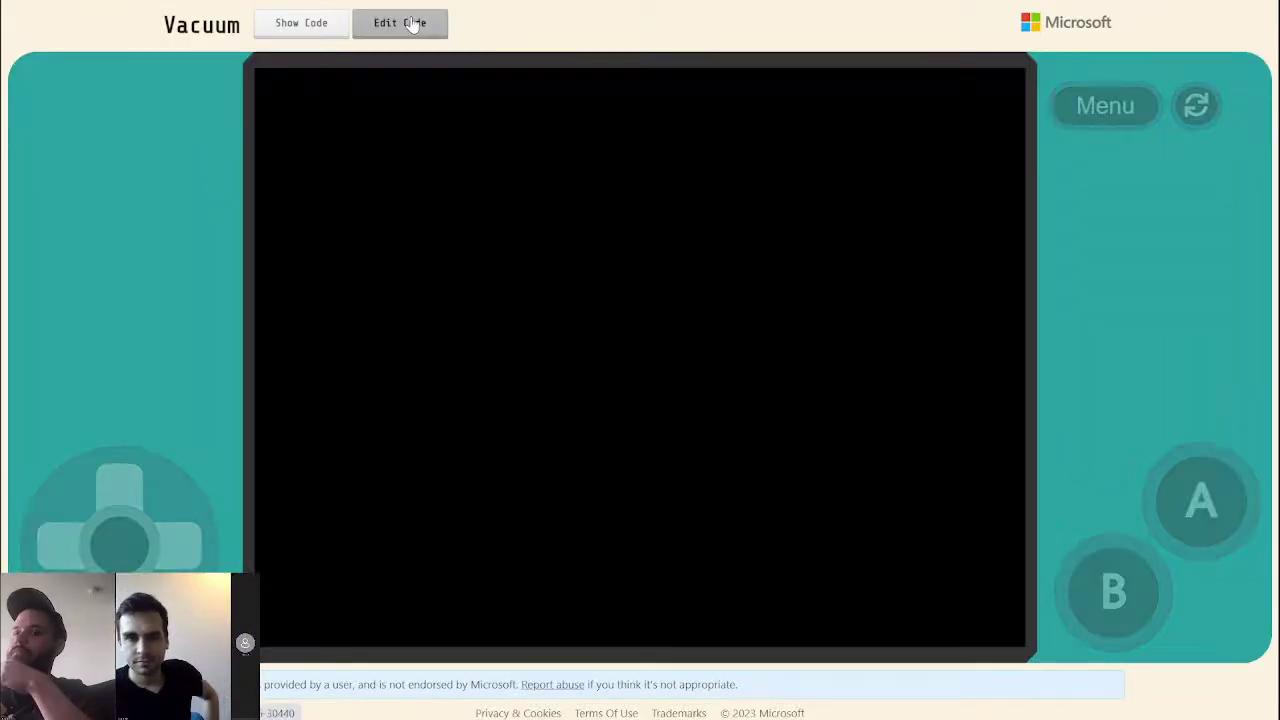
Open the shared Vacuum project for editing, copy its fan image and return to the Untitled project
click(414, 24)
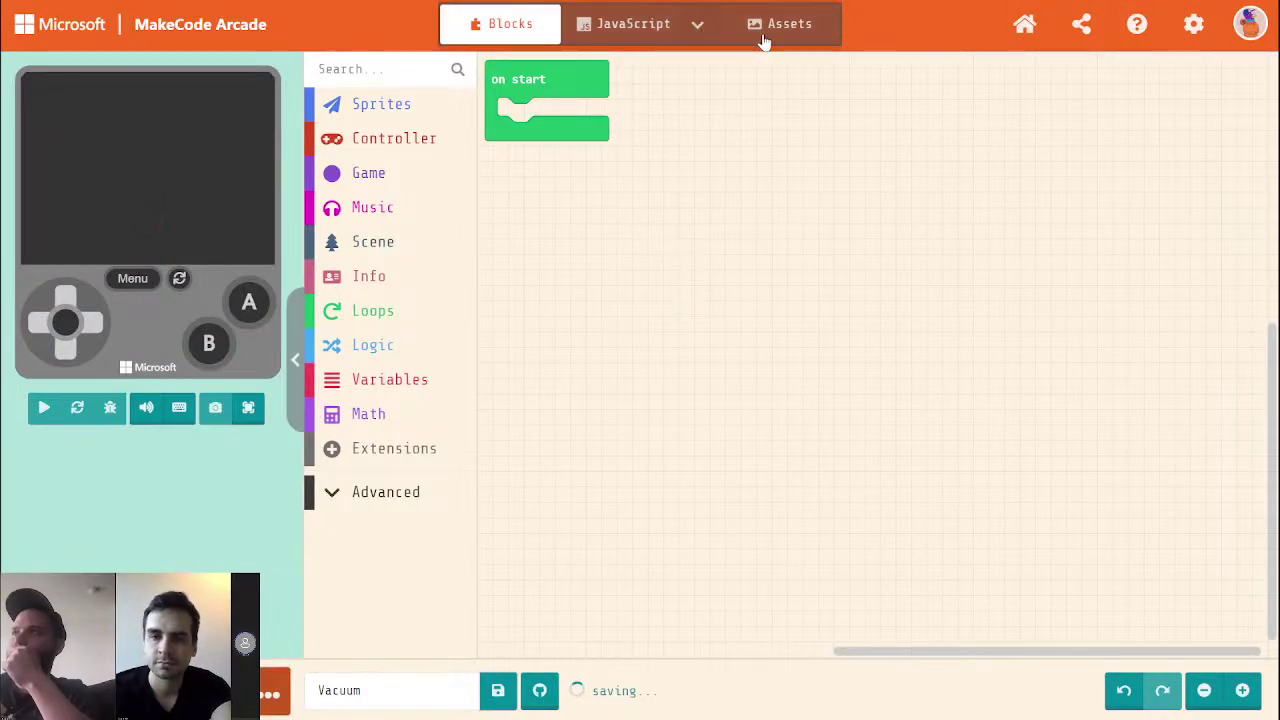
click(763, 40)
click(782, 208)
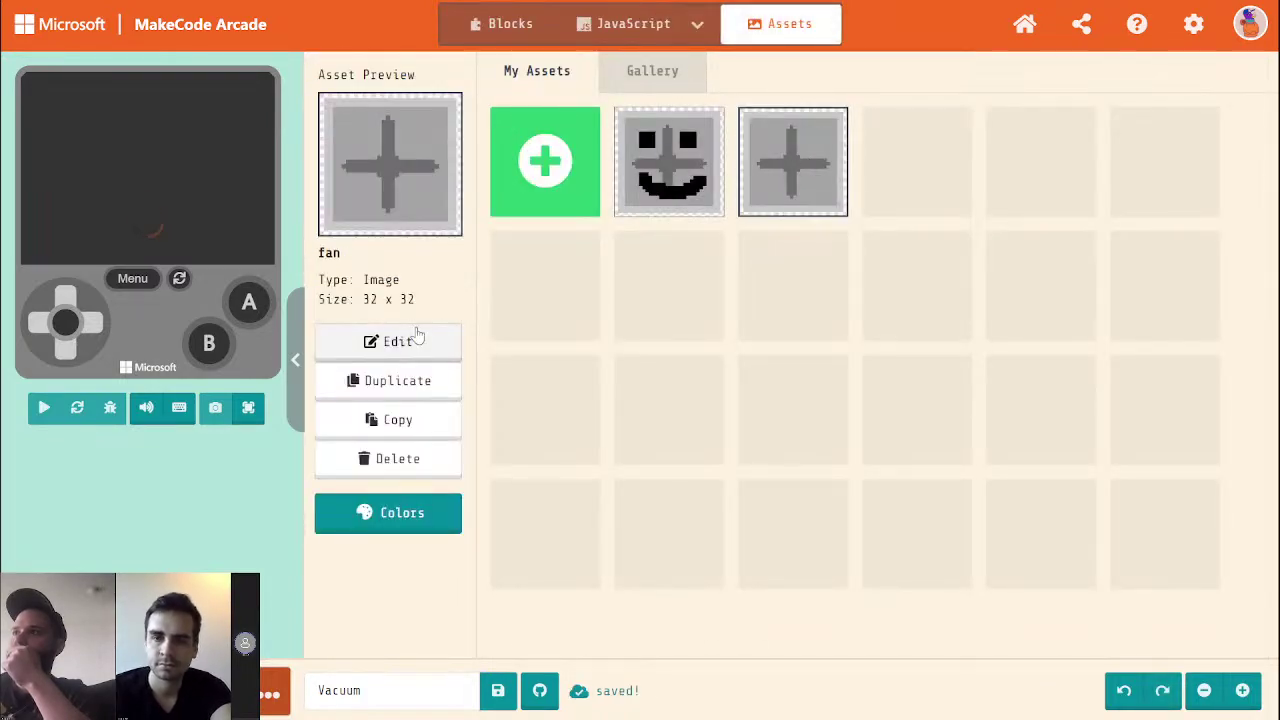
click(418, 340)
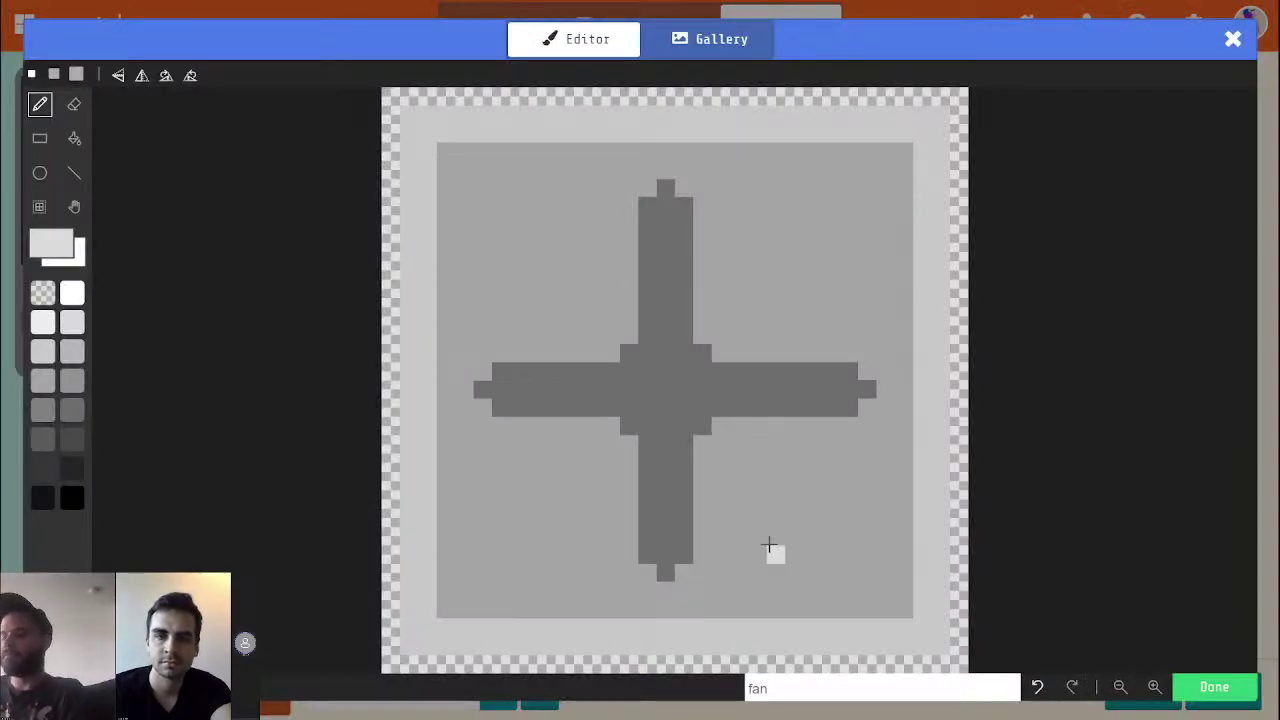
key(alt+Tab)
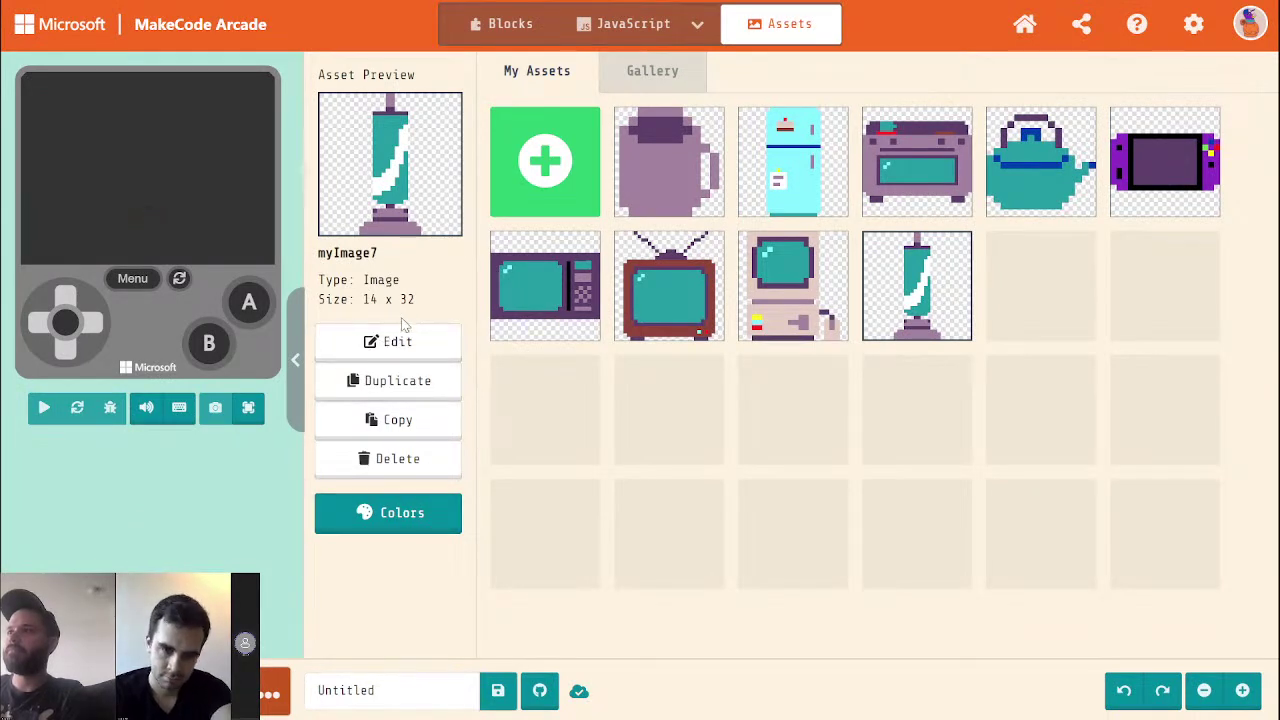
Paste the copied fan into a new image asset and fill its orange frame with white
click(545, 205)
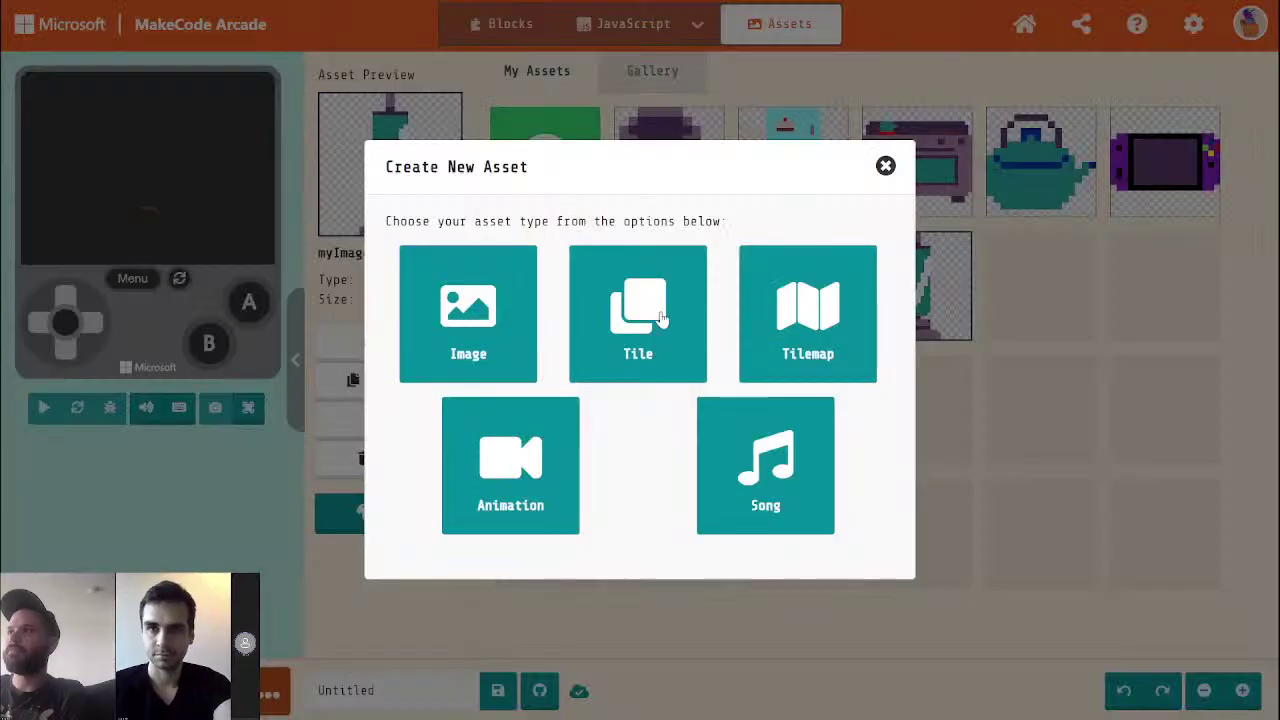
click(486, 337)
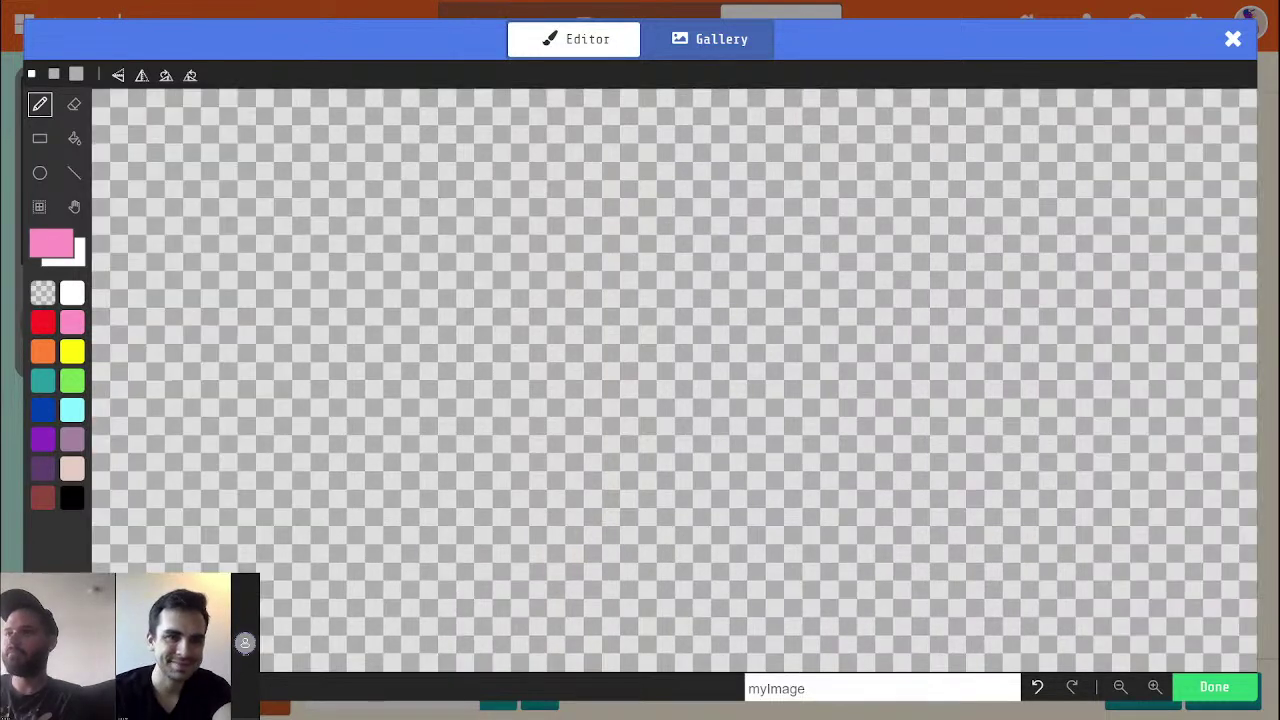
key(ctrl+v)
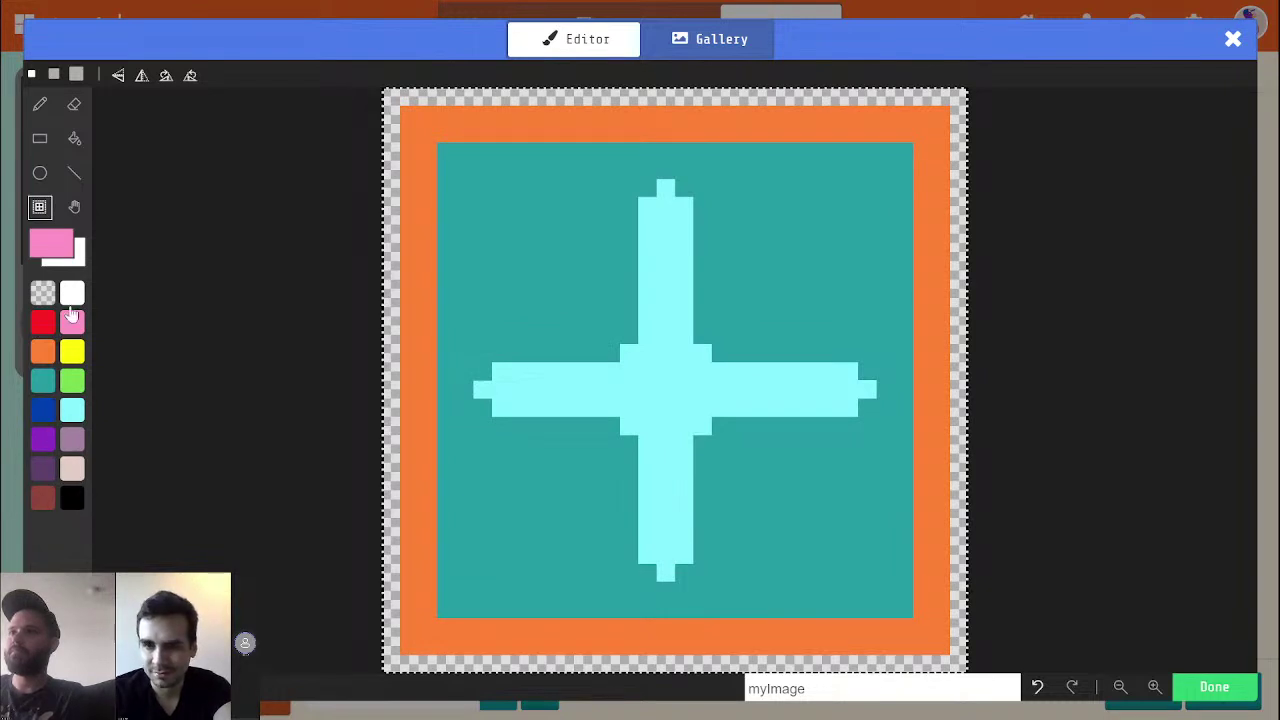
click(74, 139)
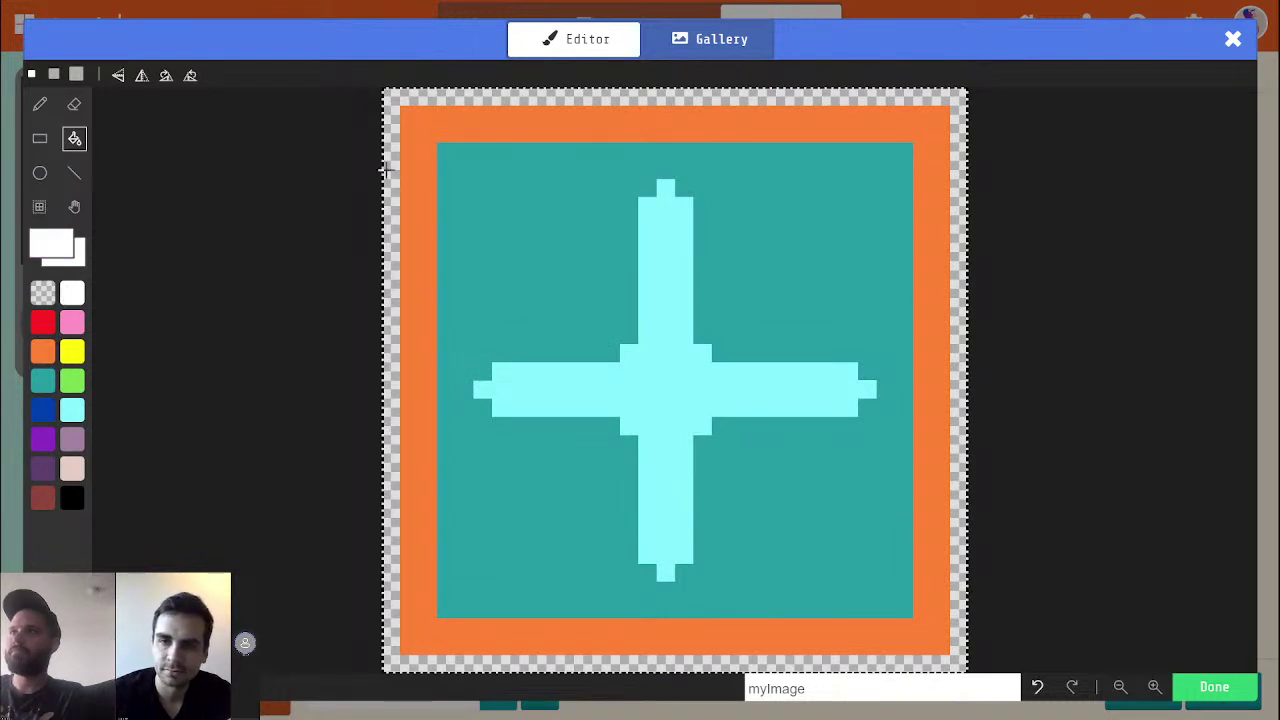
click(416, 207)
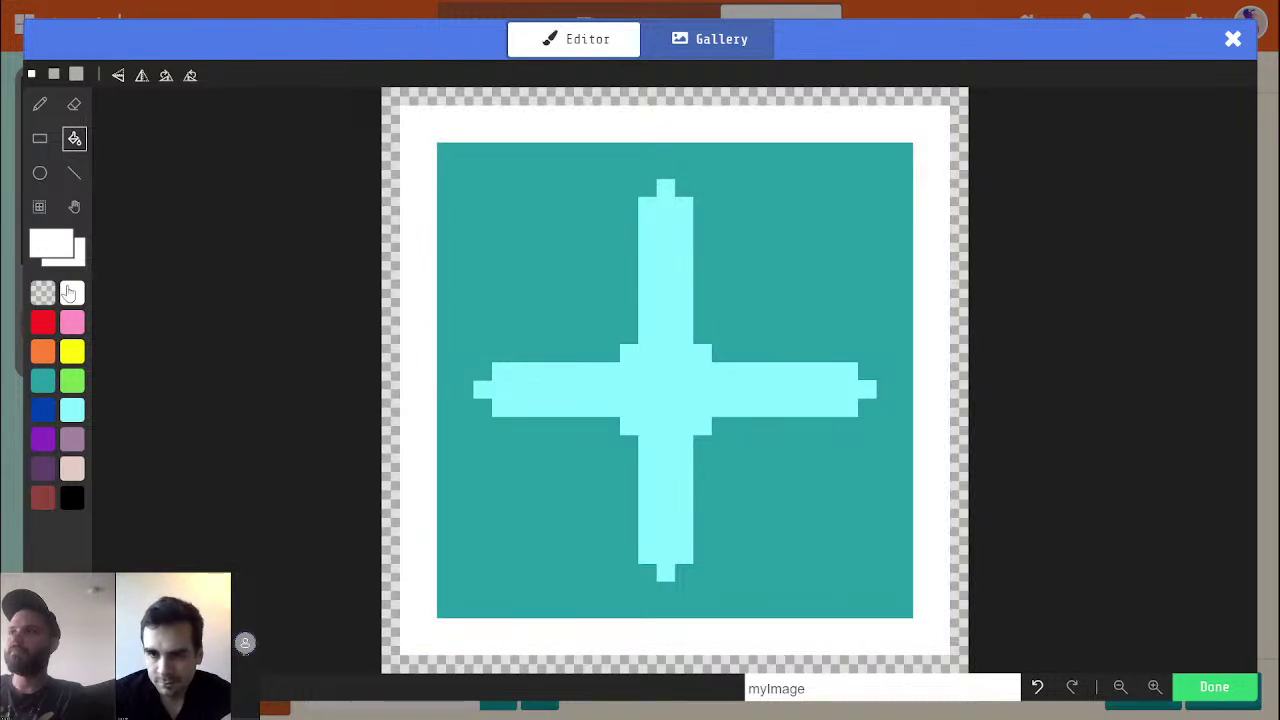
Try a grille of concentric white circles centered on the fan's hub
click(40, 173)
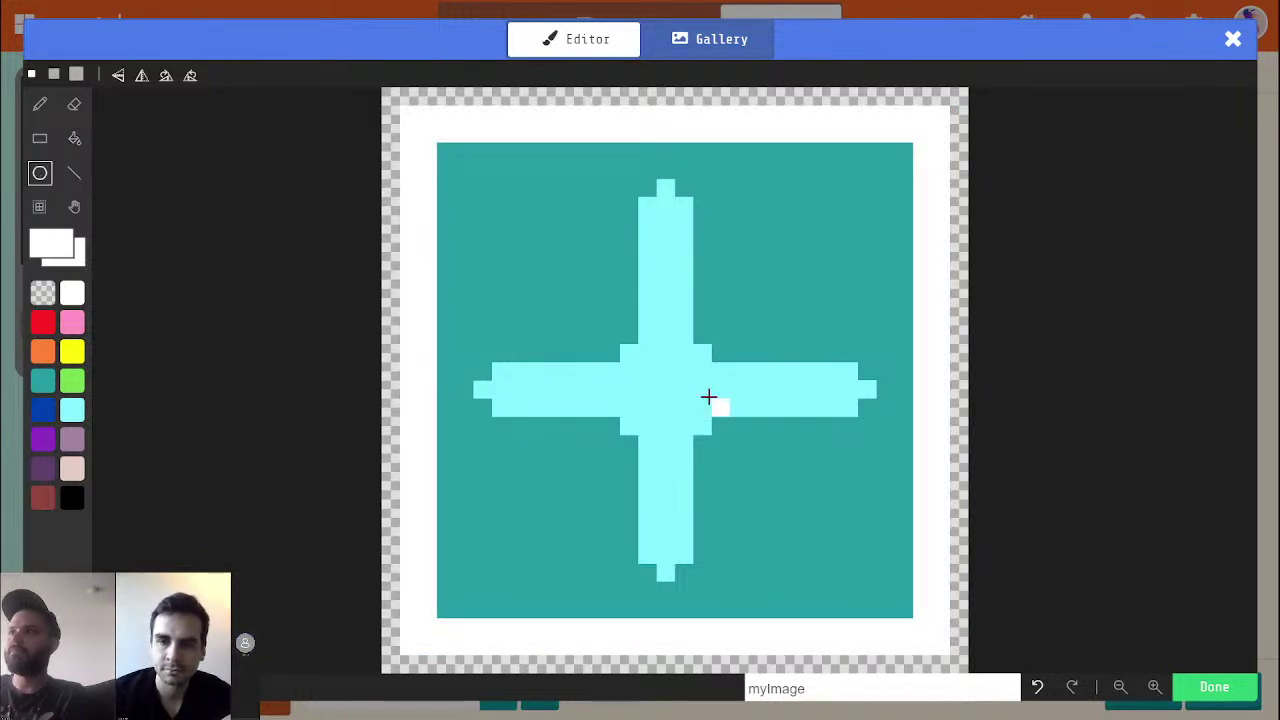
mouse_move(666, 388)
mouse_down()
mouse_move(853, 572)
mouse_move(830, 554)
mouse_up()
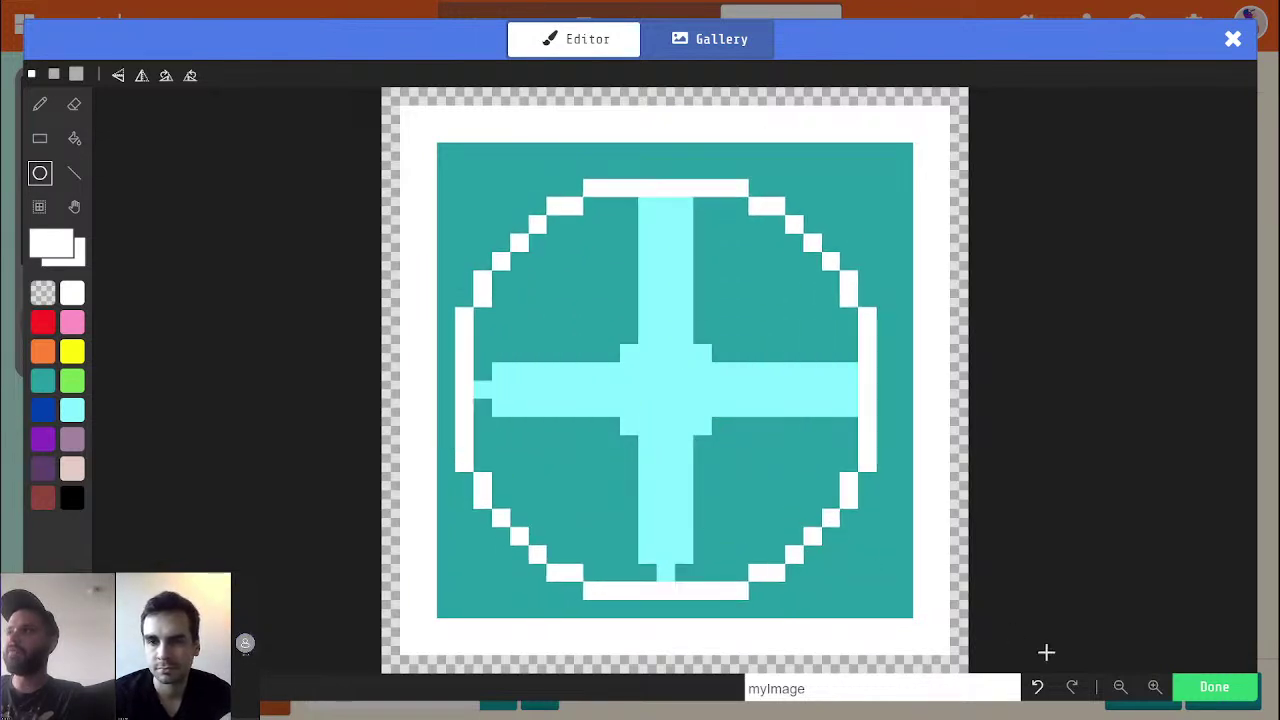
click(1038, 688)
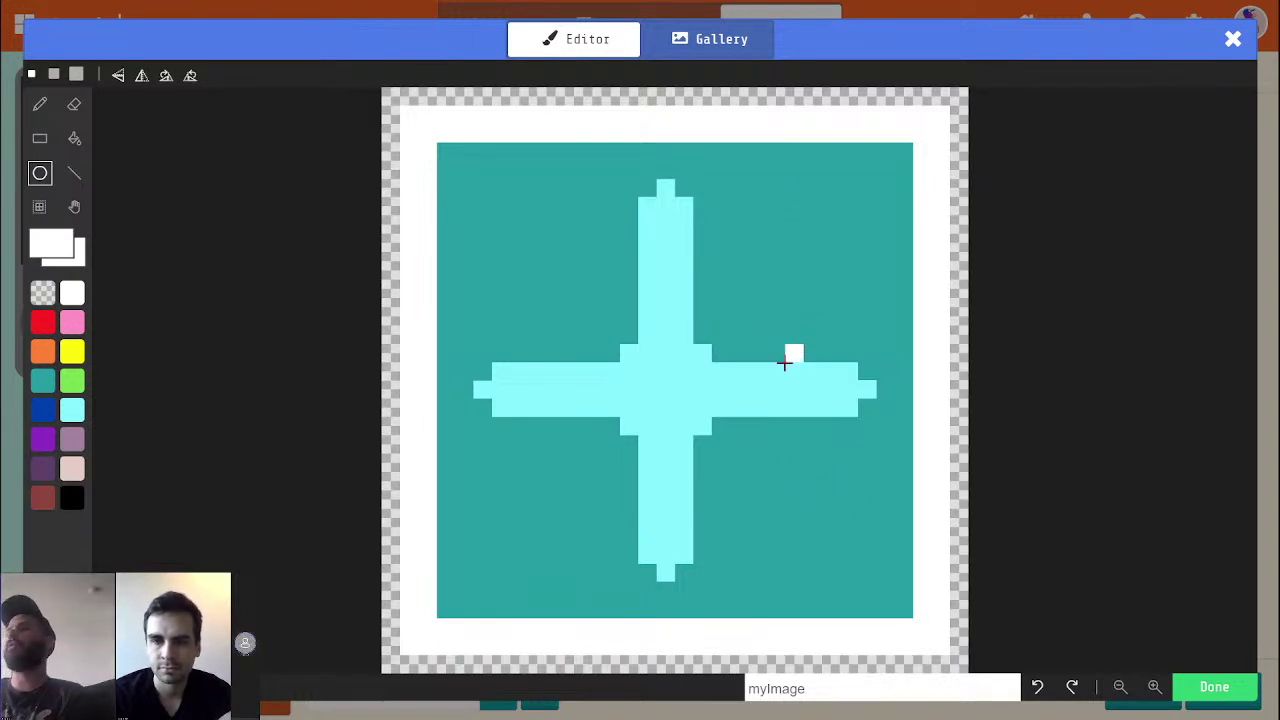
drag(660, 386, 840, 547)
drag(663, 386, 805, 535)
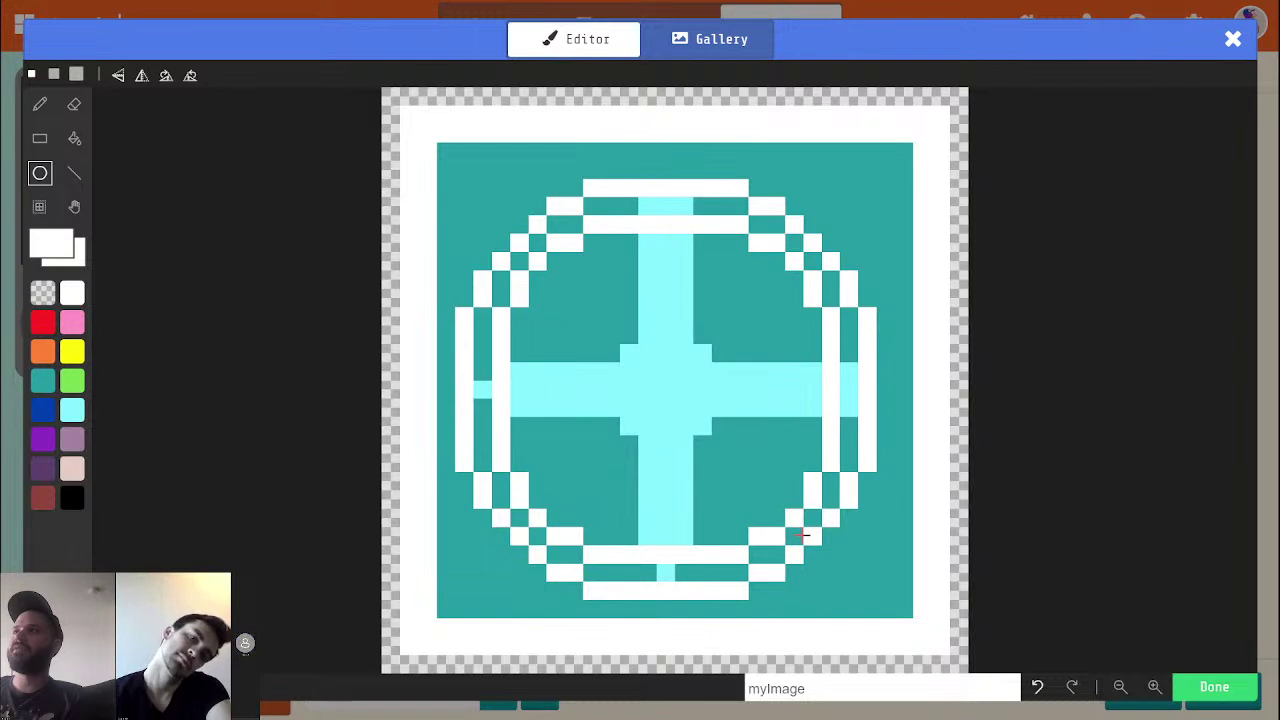
drag(663, 389, 781, 490)
drag(661, 390, 766, 490)
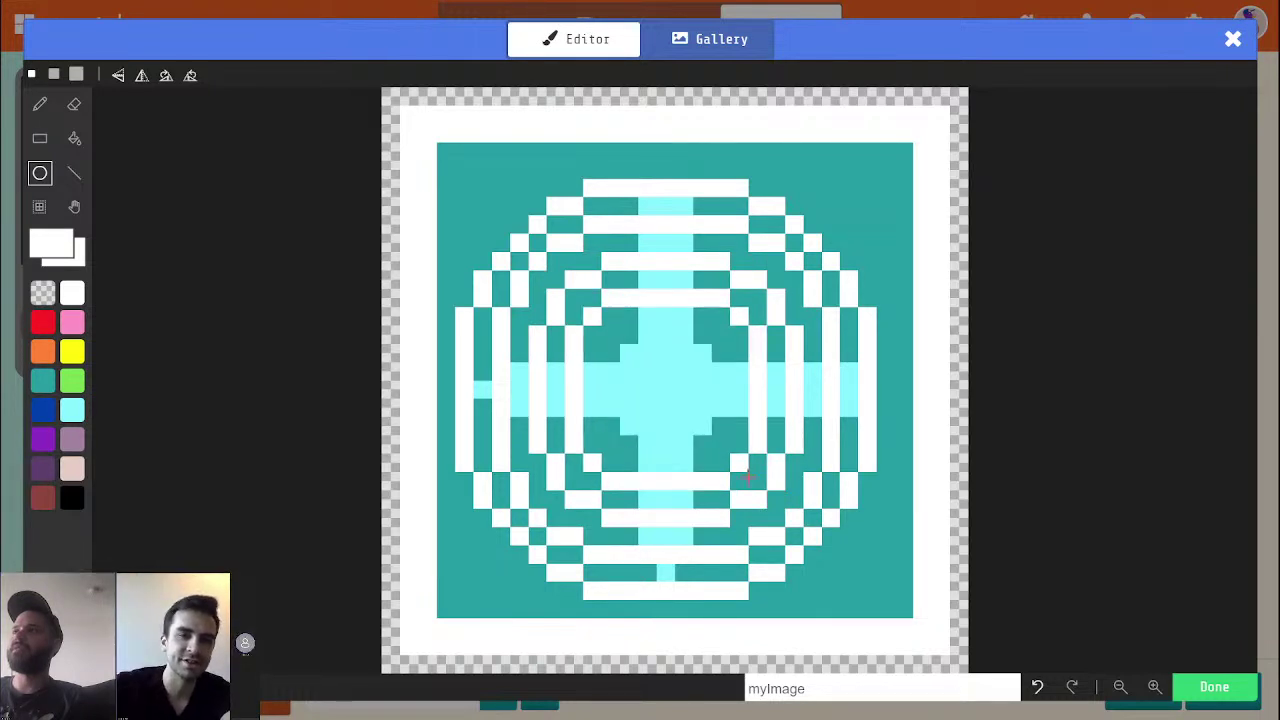
drag(660, 389, 720, 444)
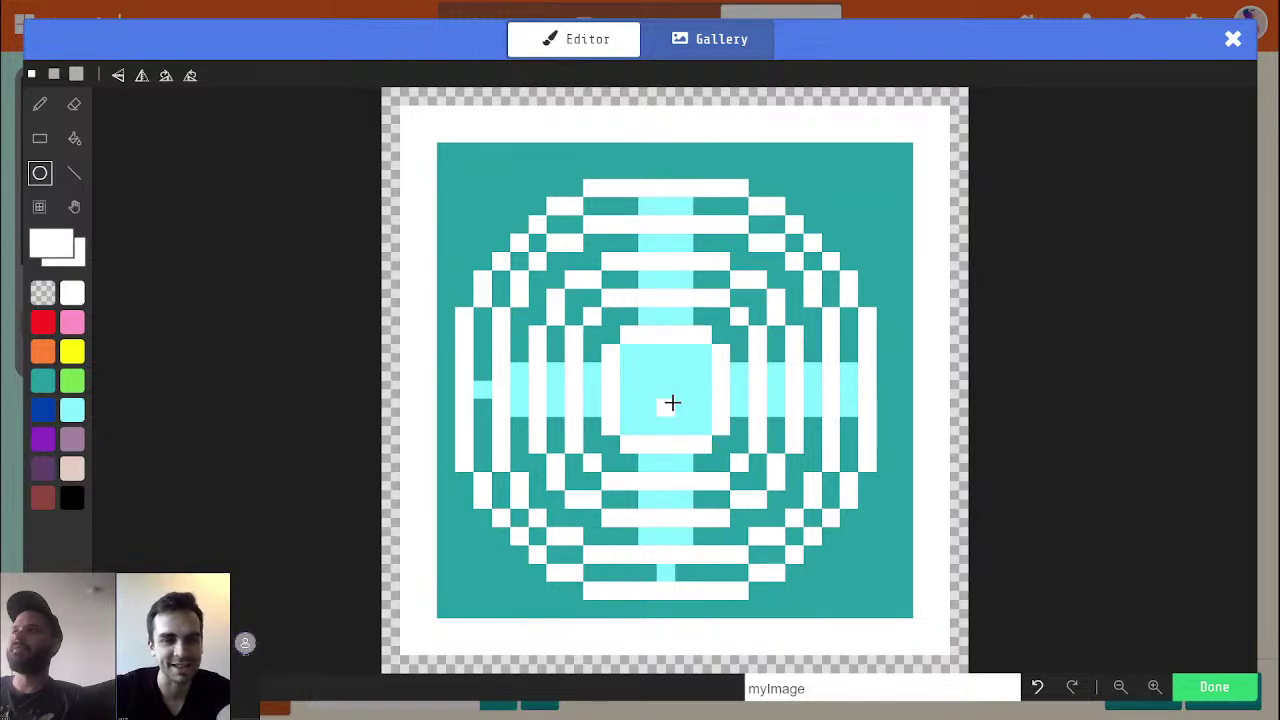
mouse_move(664, 389)
mouse_down()
mouse_move(696, 411)
mouse_move(700, 443)
mouse_move(557, 371)
mouse_move(648, 340)
mouse_up()
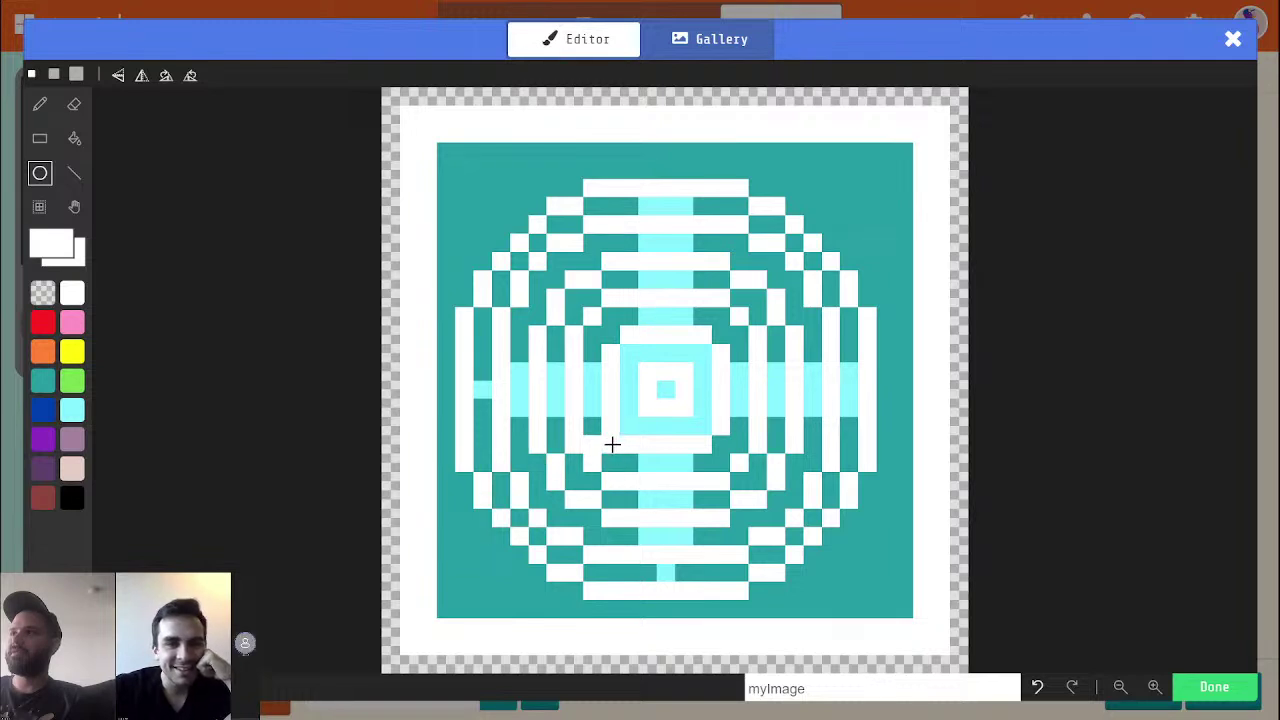
click(574, 462)
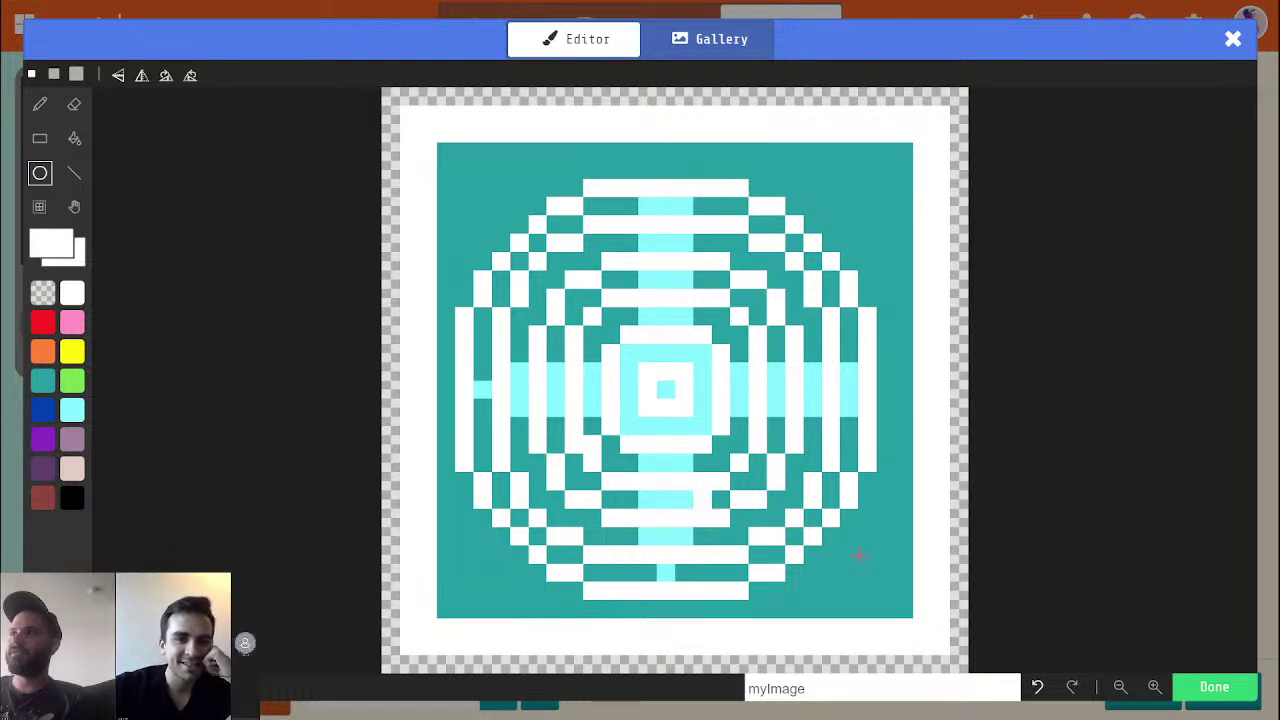
scroll(623, 403, up, 5)
scroll(623, 410, down, 10)
scroll(624, 438, up, 3)
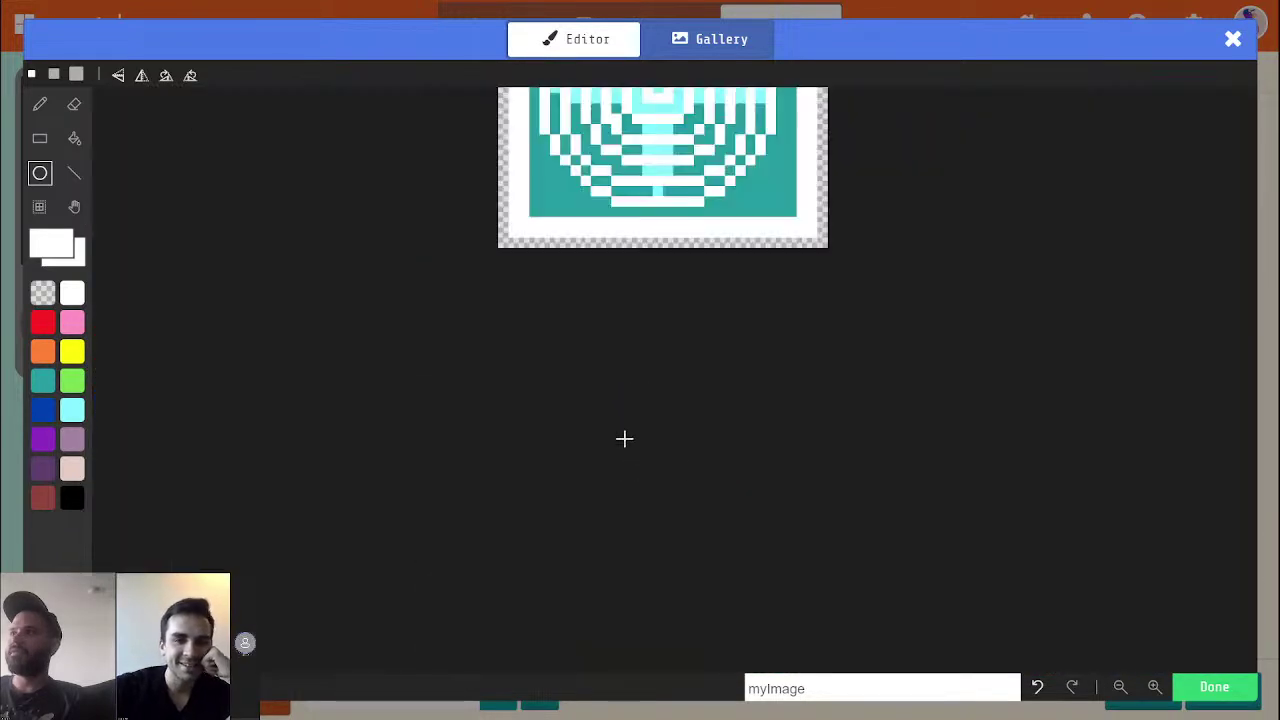
Undo all the white grille circles drawn over the fan blades
click(1034, 688)
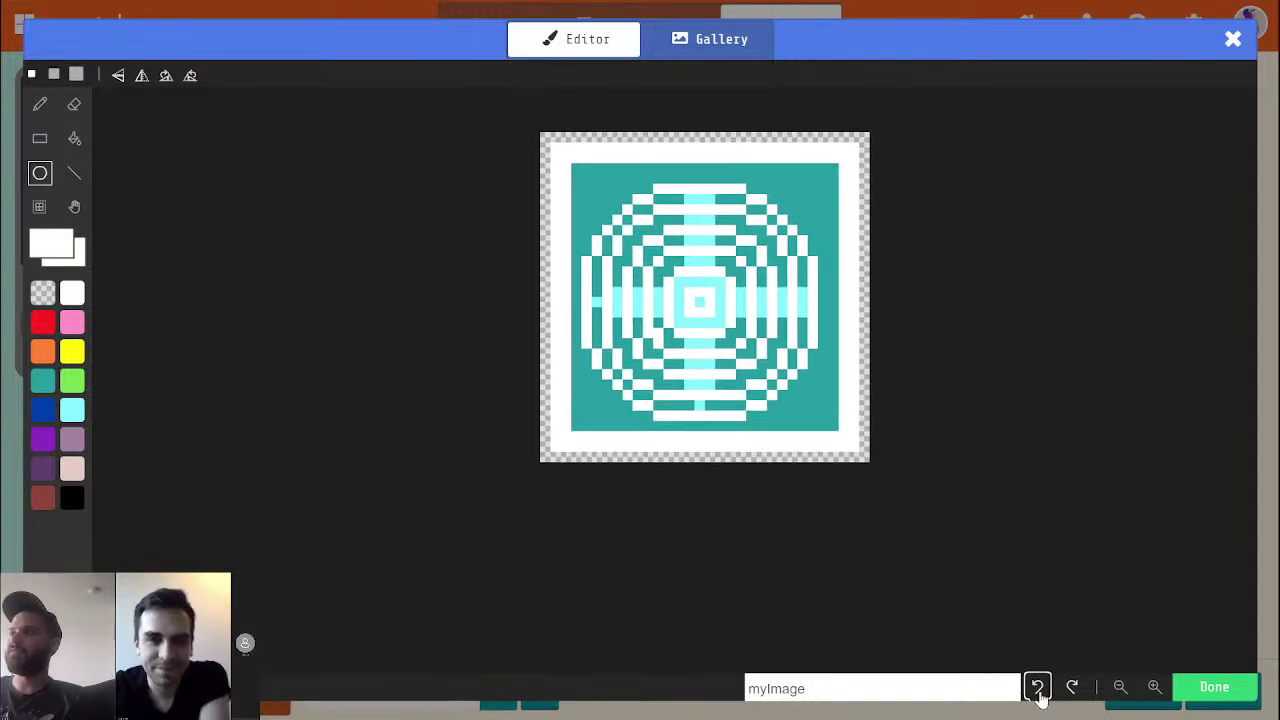
click(1037, 690)
click(1036, 690)
click(1036, 690)
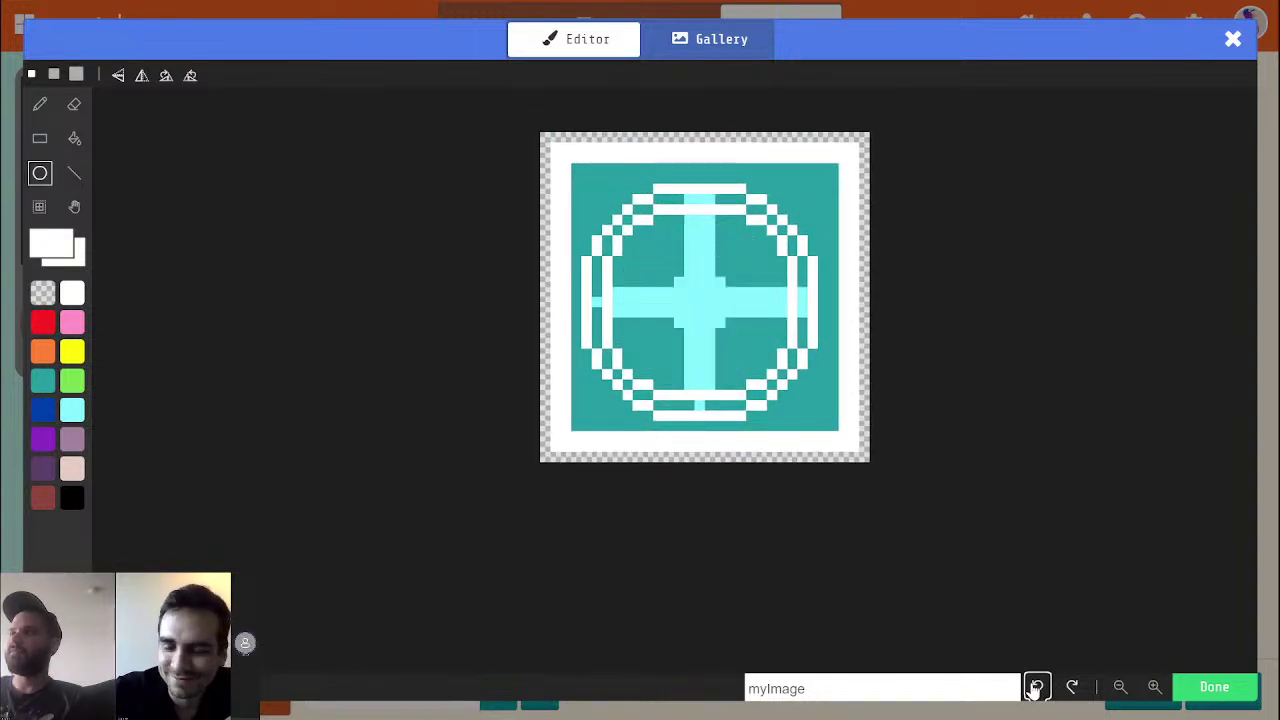
click(1035, 690)
click(1035, 690)
click(1068, 688)
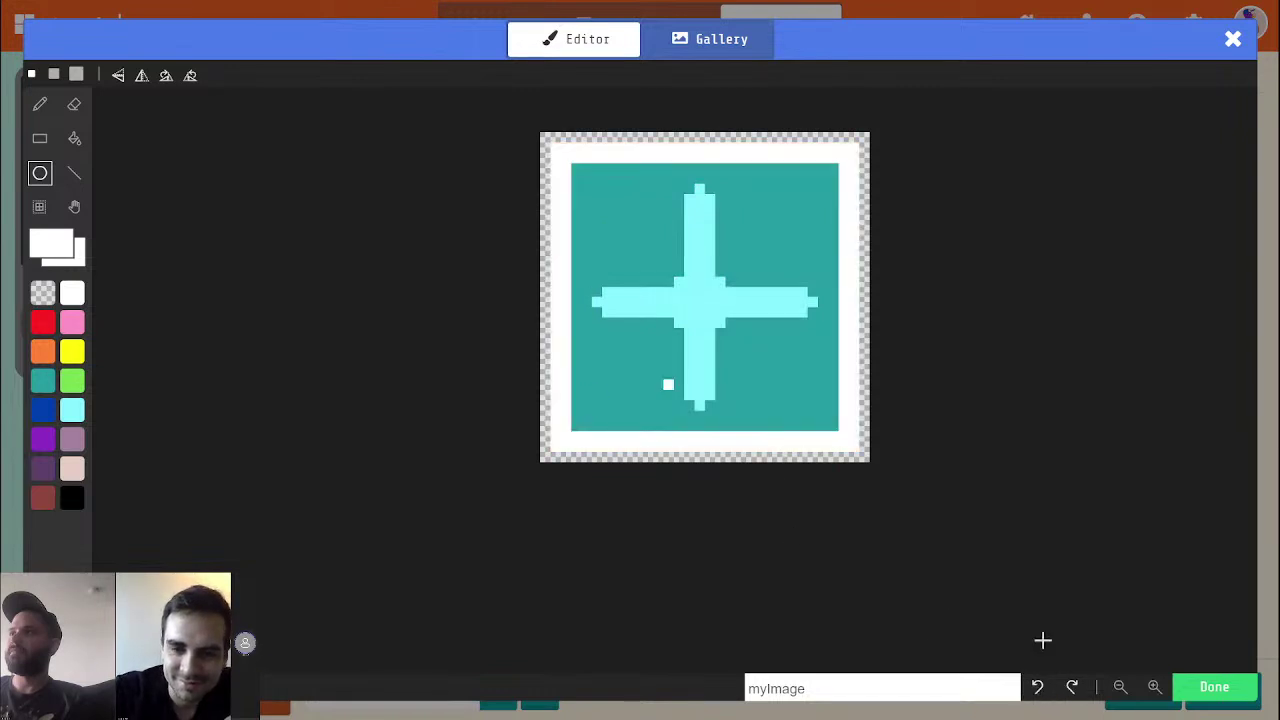
Save the white-framed fan sprite to the project's assets
click(1214, 687)
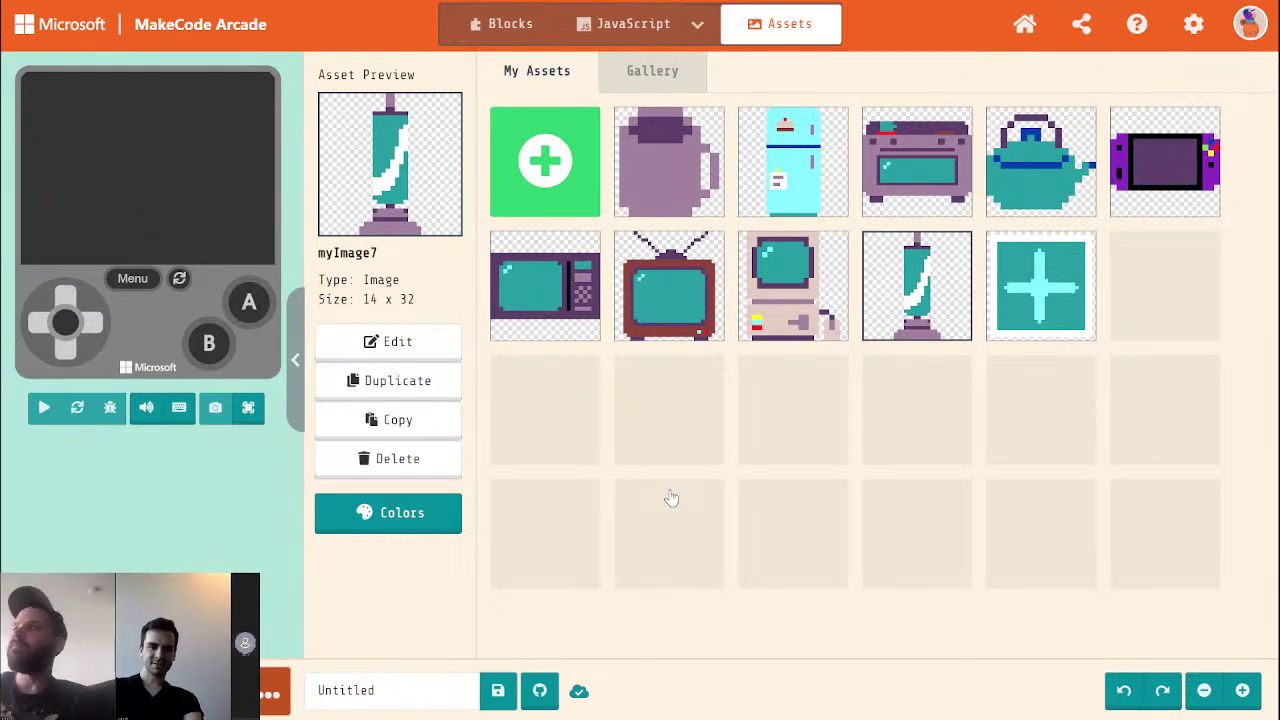
Fill the swoosh on the vacuum sprite's bag with light blue and save the sprite
click(446, 341)
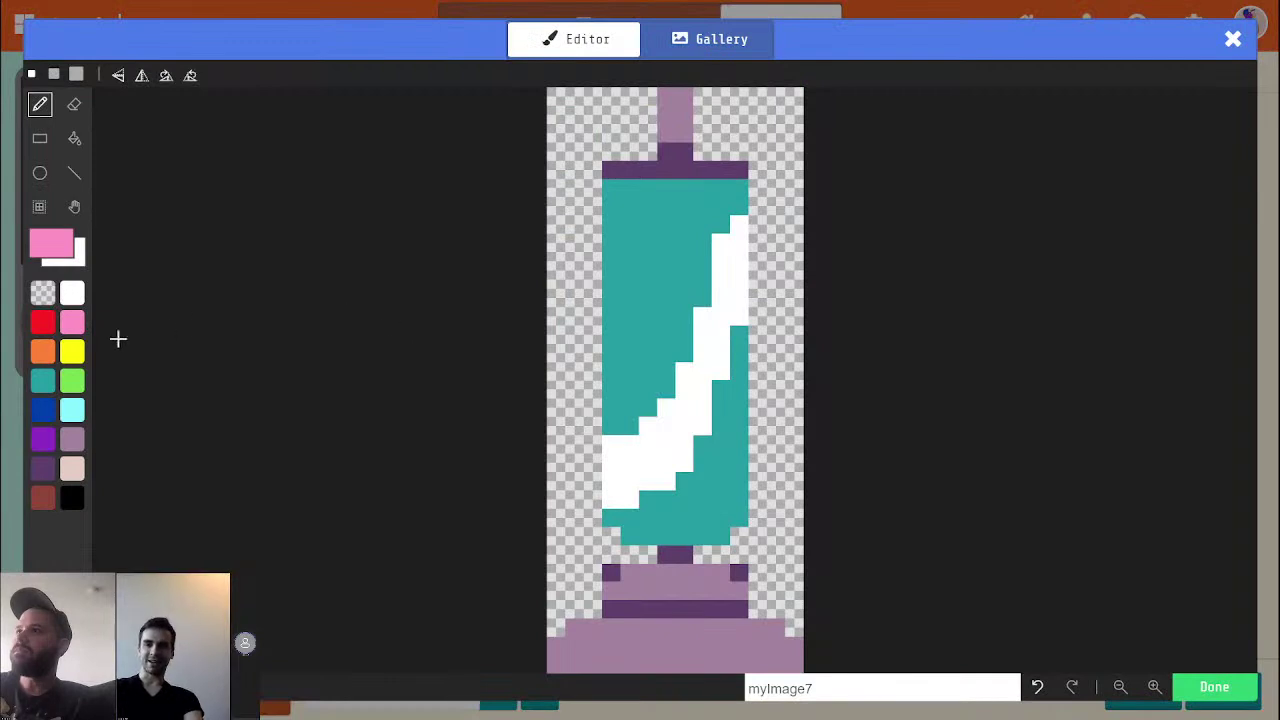
click(72, 410)
click(76, 140)
click(663, 469)
click(1214, 687)
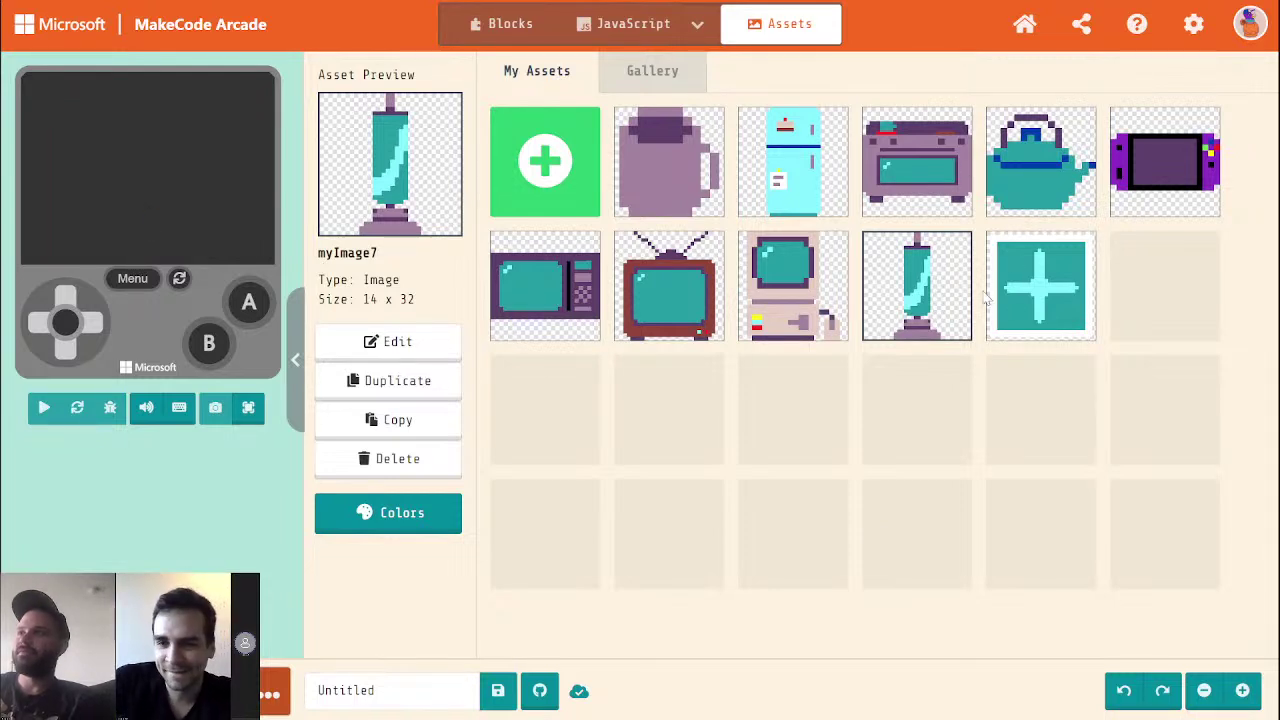
Create a new image asset and draw a red segmented digit 3 with three-pixel-wide horizontal bars
click(538, 180)
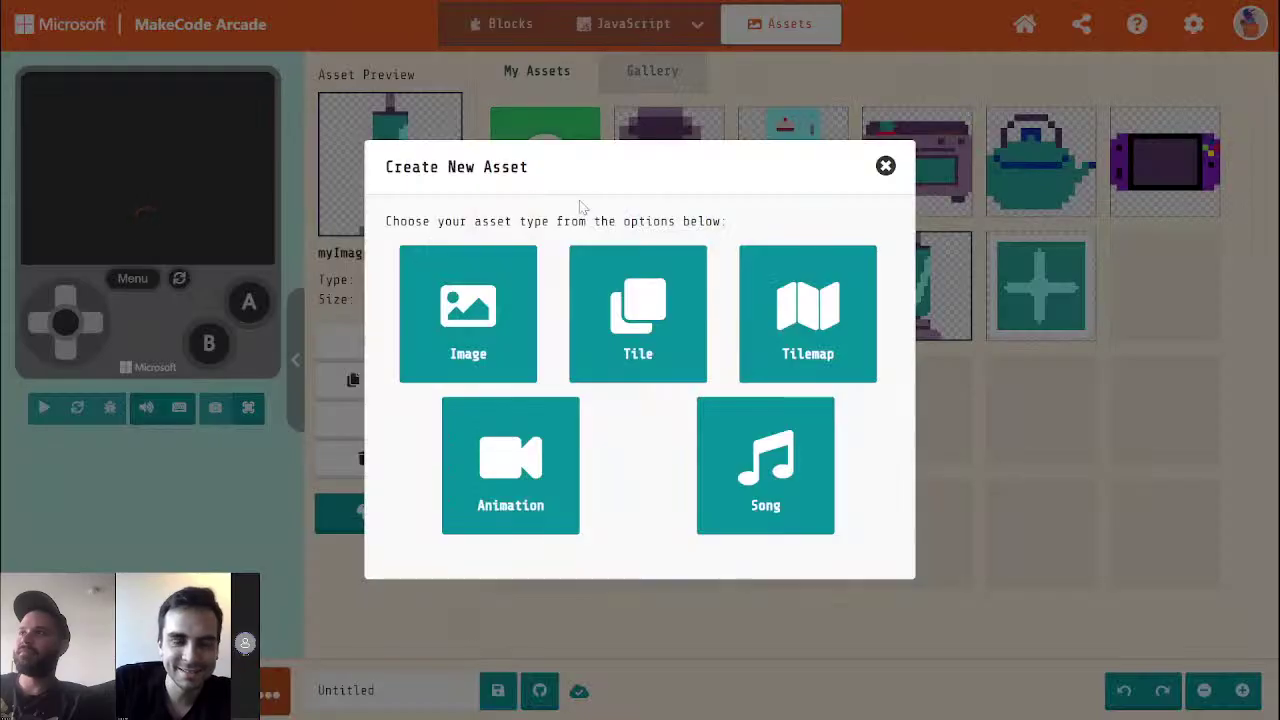
click(472, 310)
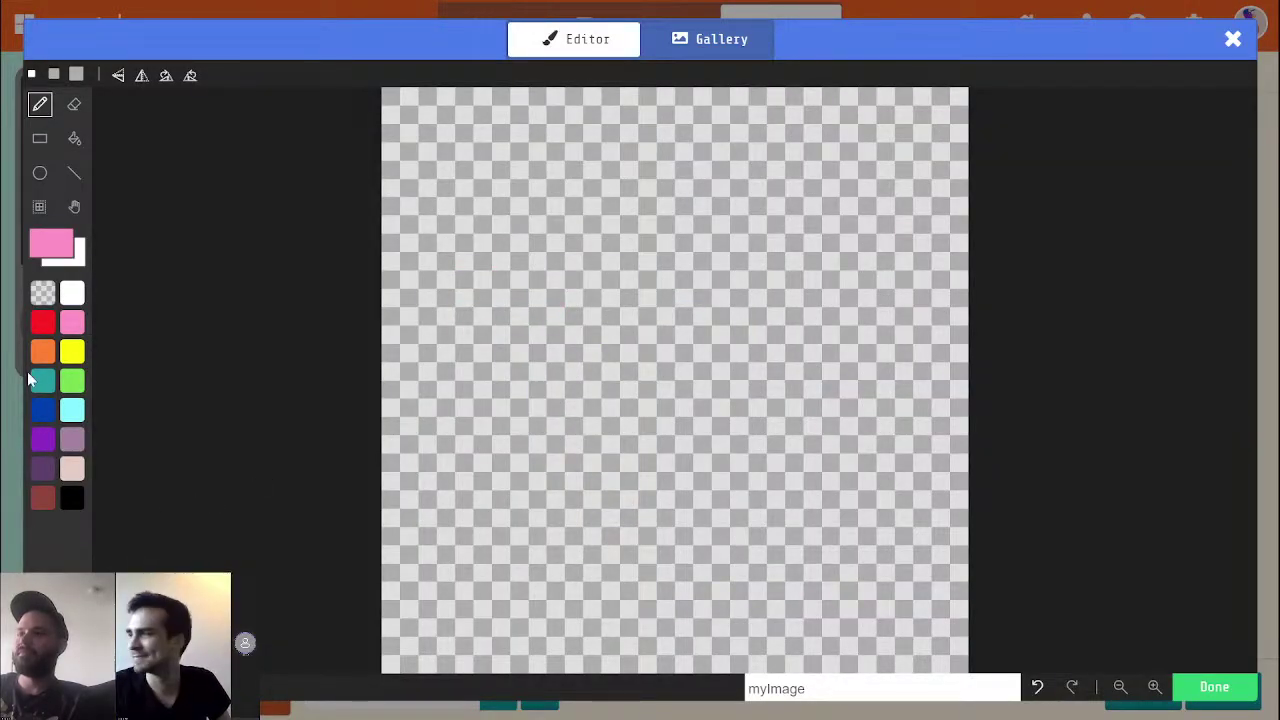
click(41, 326)
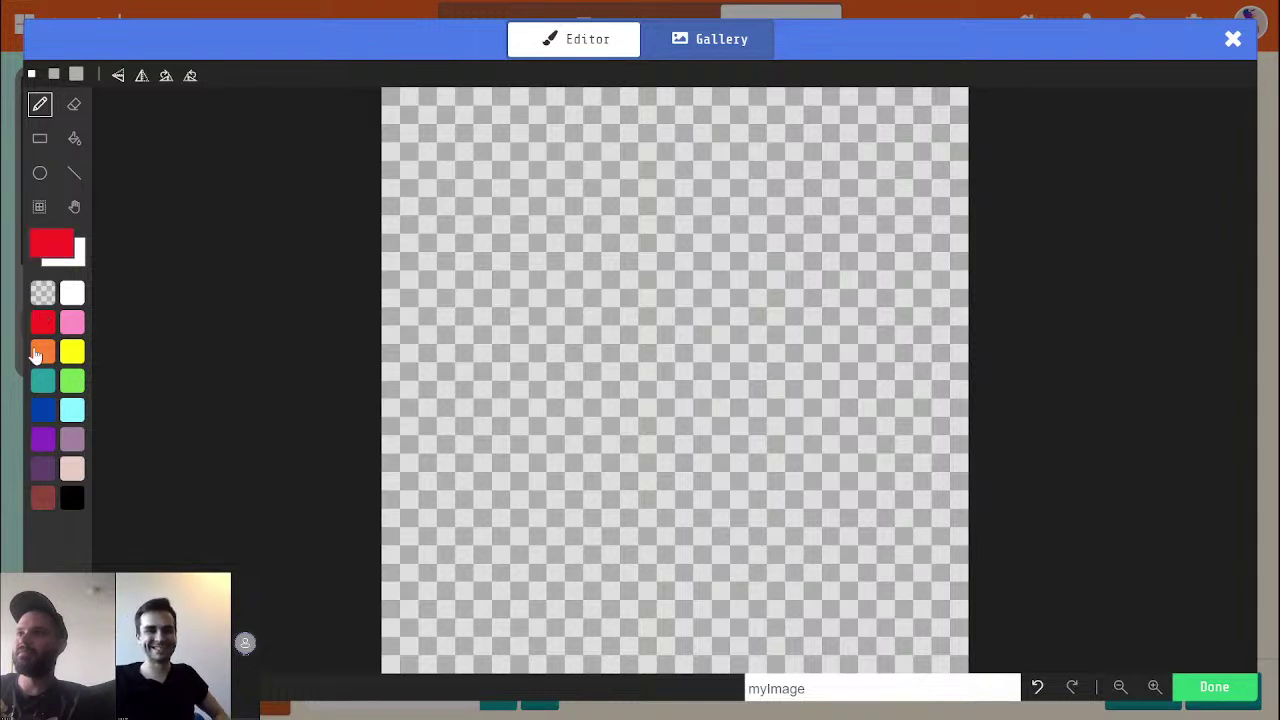
drag(472, 289, 552, 290)
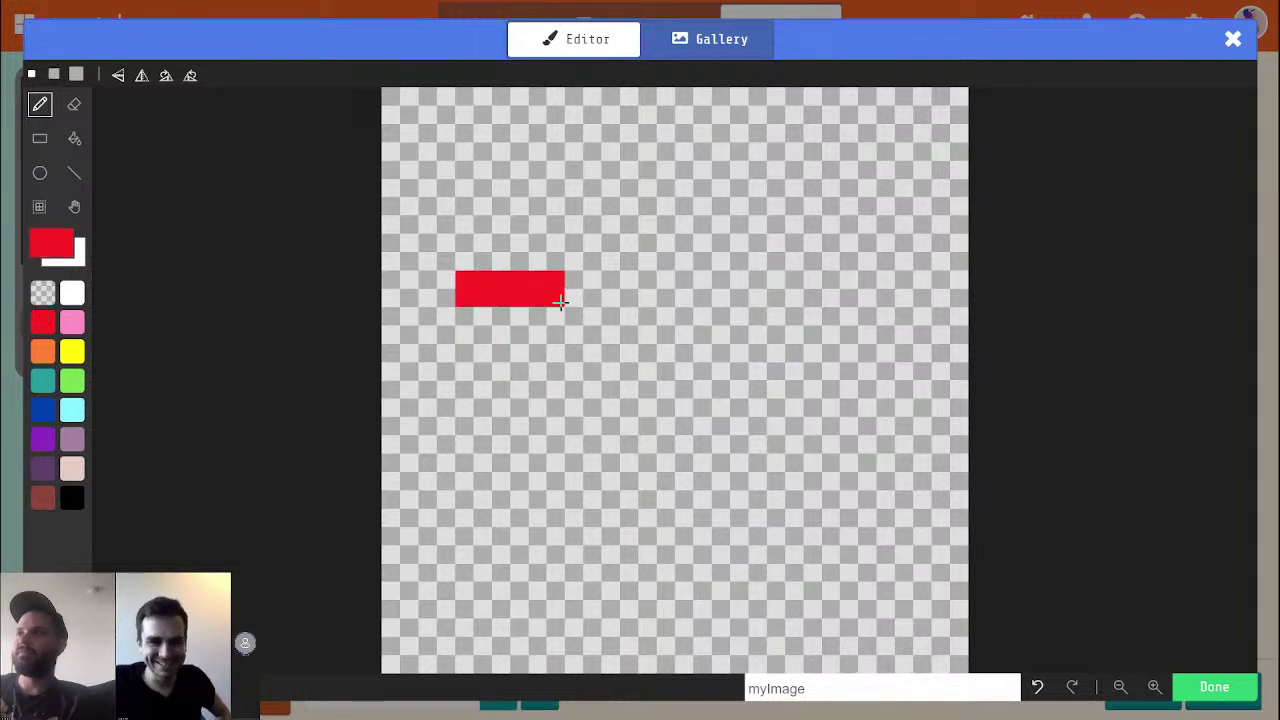
click(596, 330)
click(584, 362)
drag(546, 397, 477, 394)
mouse_move(582, 432)
mouse_down()
mouse_move(582, 508)
mouse_move(474, 506)
mouse_up()
Draw a red segmented 0 beside the 3 and begin a second 0 at the canvas edge
click(660, 450)
drag(654, 457, 660, 425)
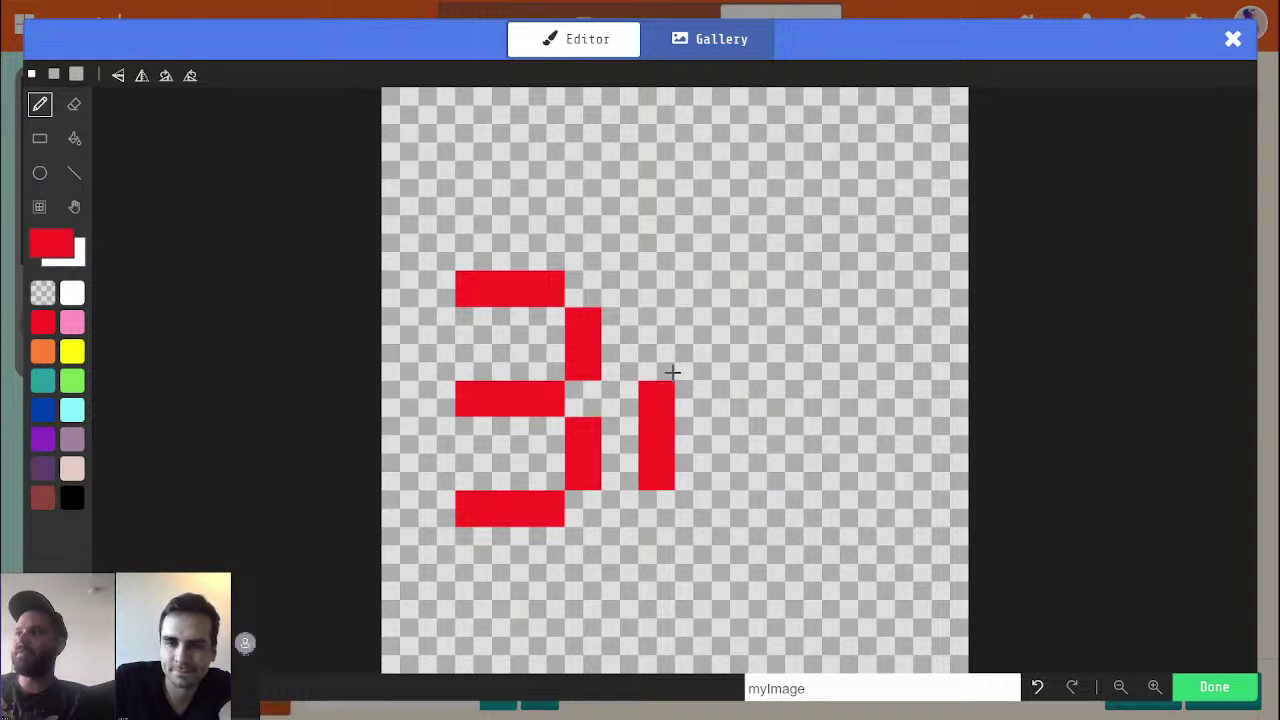
drag(666, 354, 663, 306)
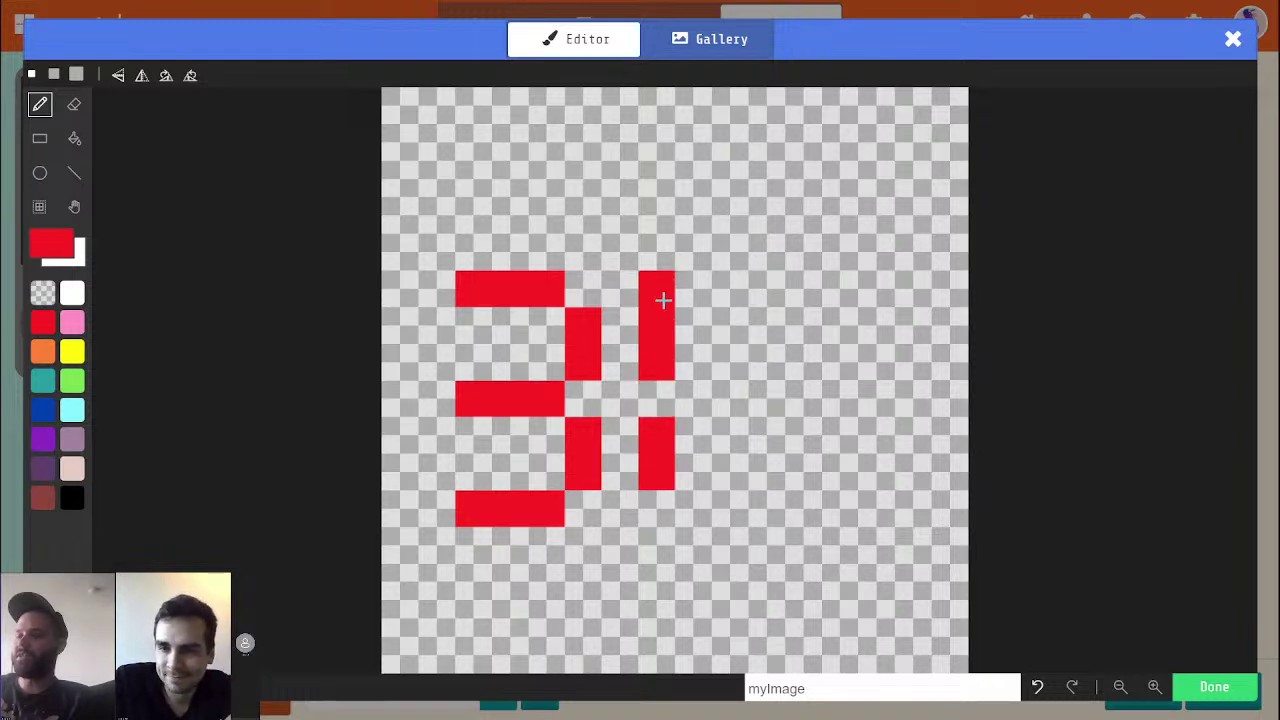
key(e)
click(665, 287)
key(p)
mouse_move(690, 288)
mouse_down()
mouse_move(737, 277)
mouse_move(769, 307)
mouse_move(799, 357)
mouse_move(803, 431)
mouse_move(803, 466)
mouse_move(771, 514)
mouse_move(697, 512)
mouse_up()
mouse_move(874, 436)
mouse_down()
mouse_move(868, 468)
mouse_move(877, 314)
mouse_move(914, 288)
mouse_move(945, 295)
mouse_up()
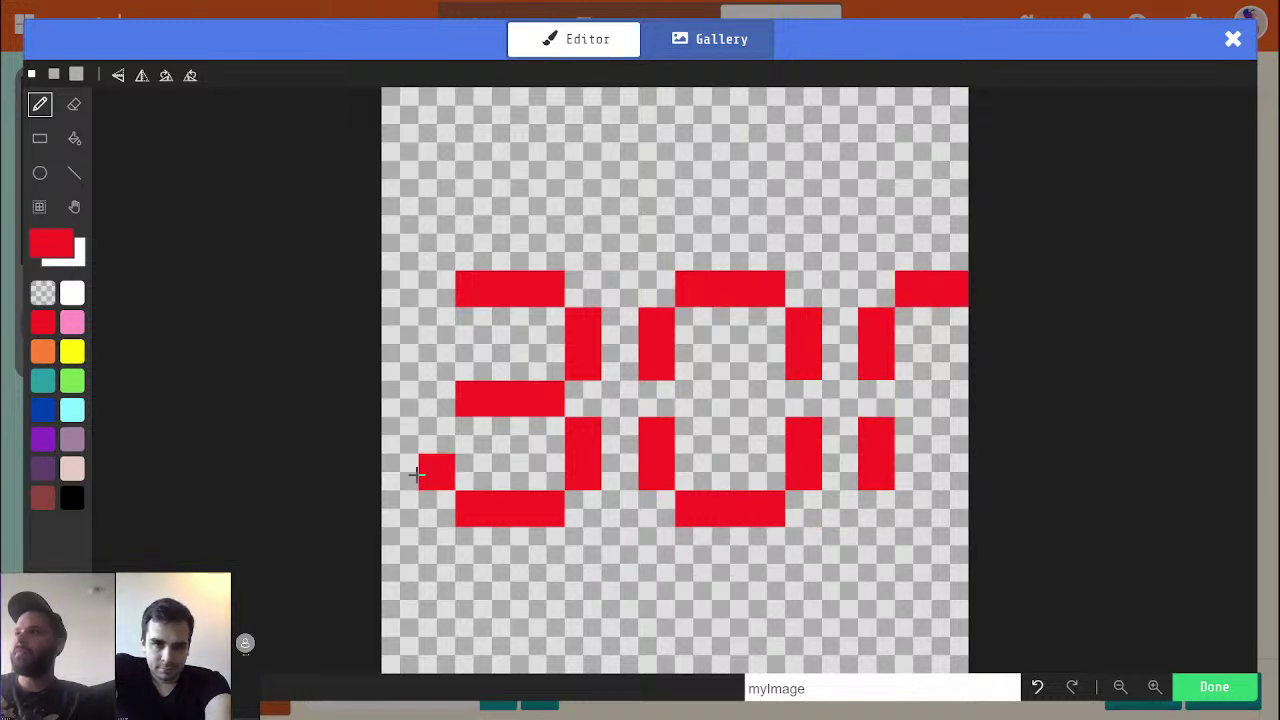
Shorten the digits by shifting their upper part down one pixel and their lower part up one pixel
click(36, 206)
drag(430, 228, 937, 325)
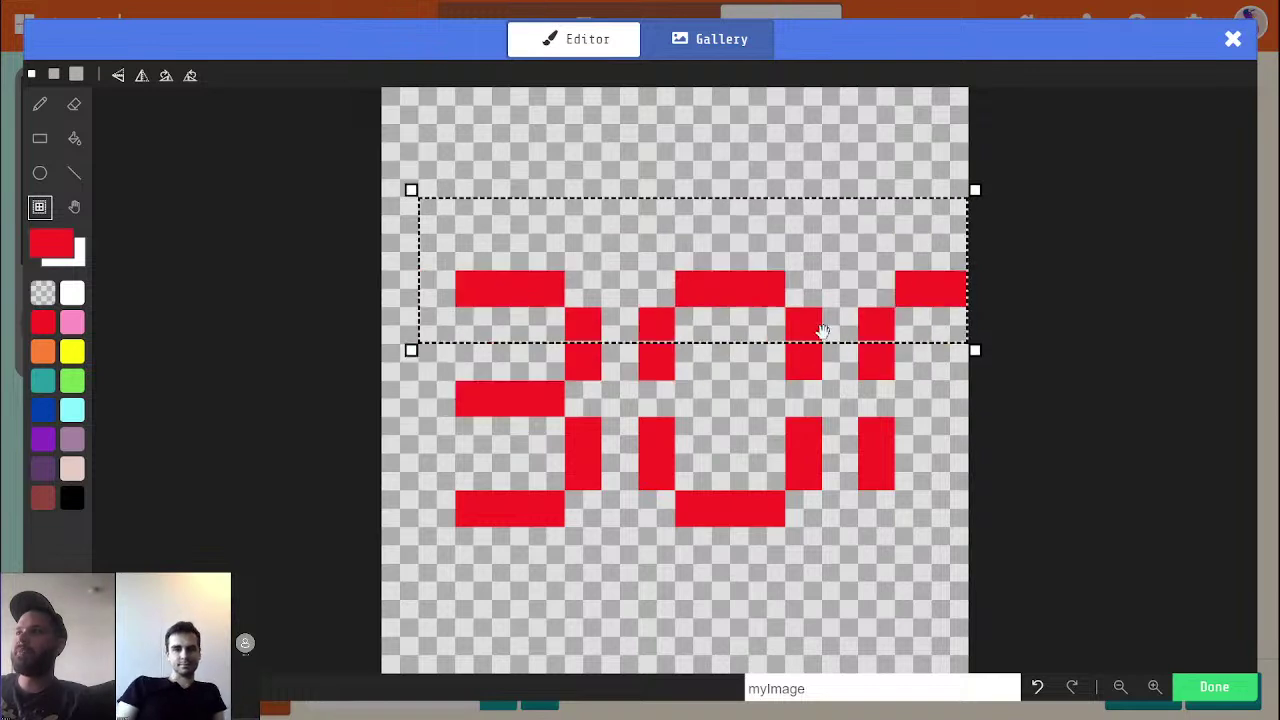
drag(821, 309, 821, 345)
click(755, 224)
drag(423, 500, 950, 603)
click(645, 431)
drag(411, 447, 877, 550)
click(720, 598)
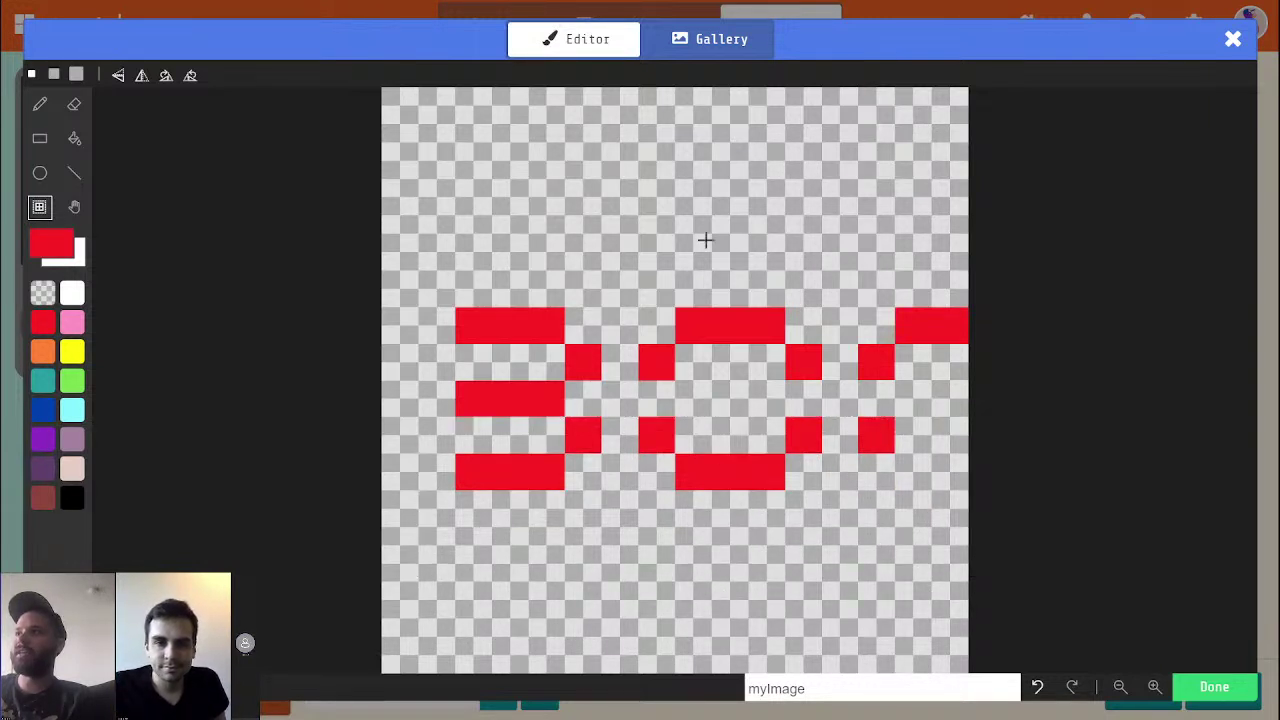
Narrow the 3 and the first 0 to two-pixel-wide bars by shifting their outer parts inward one pixel
drag(744, 241, 938, 569)
drag(855, 497, 840, 494)
click(785, 578)
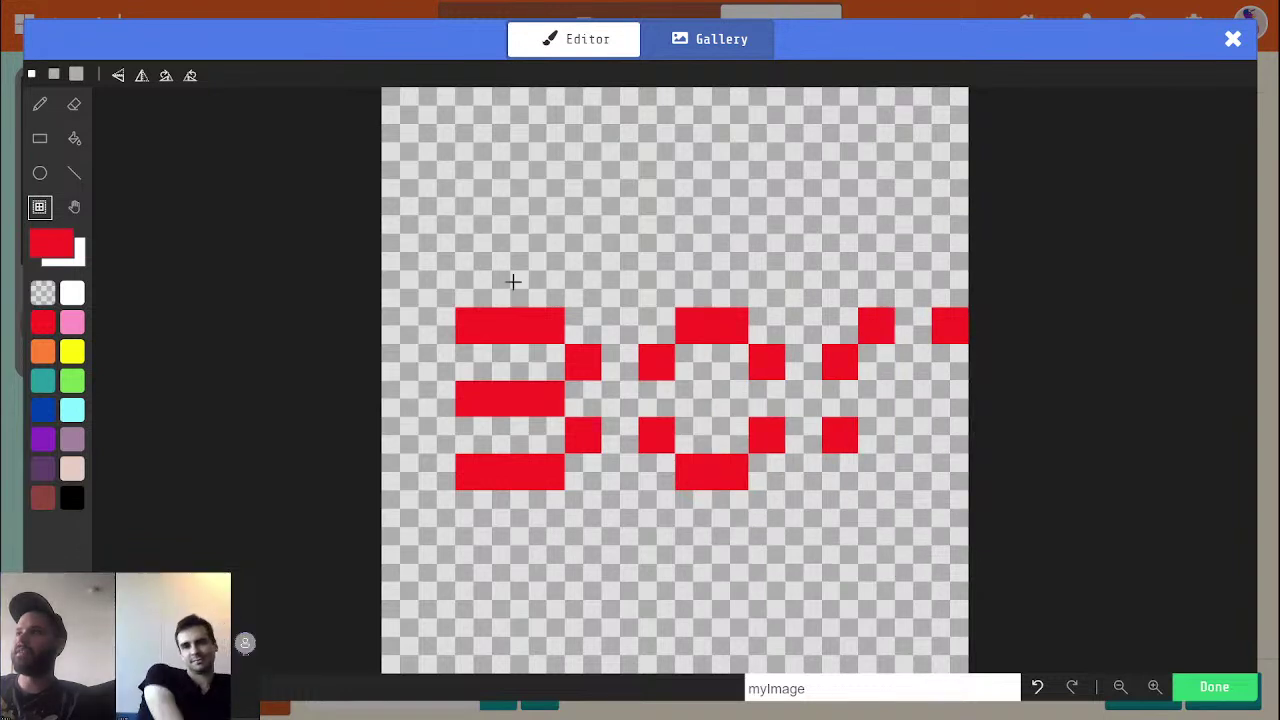
drag(430, 284, 463, 543)
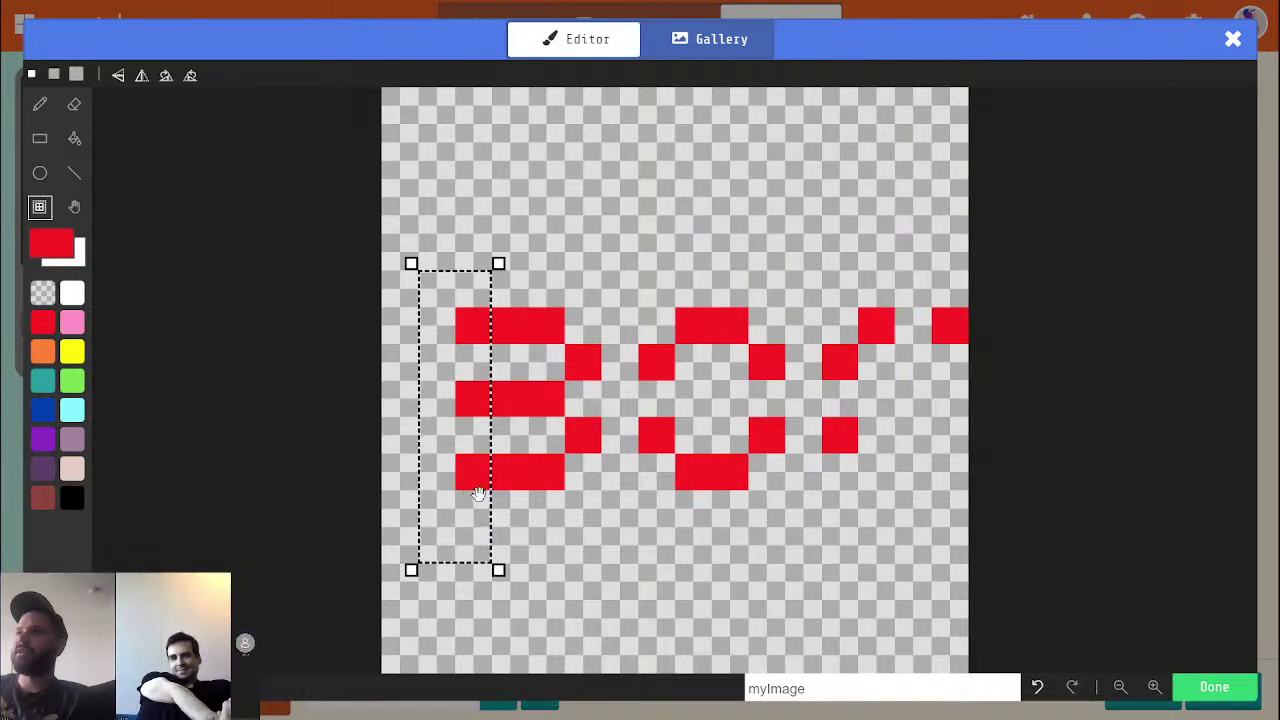
drag(472, 497, 499, 490)
click(690, 504)
key(p)
key(m)
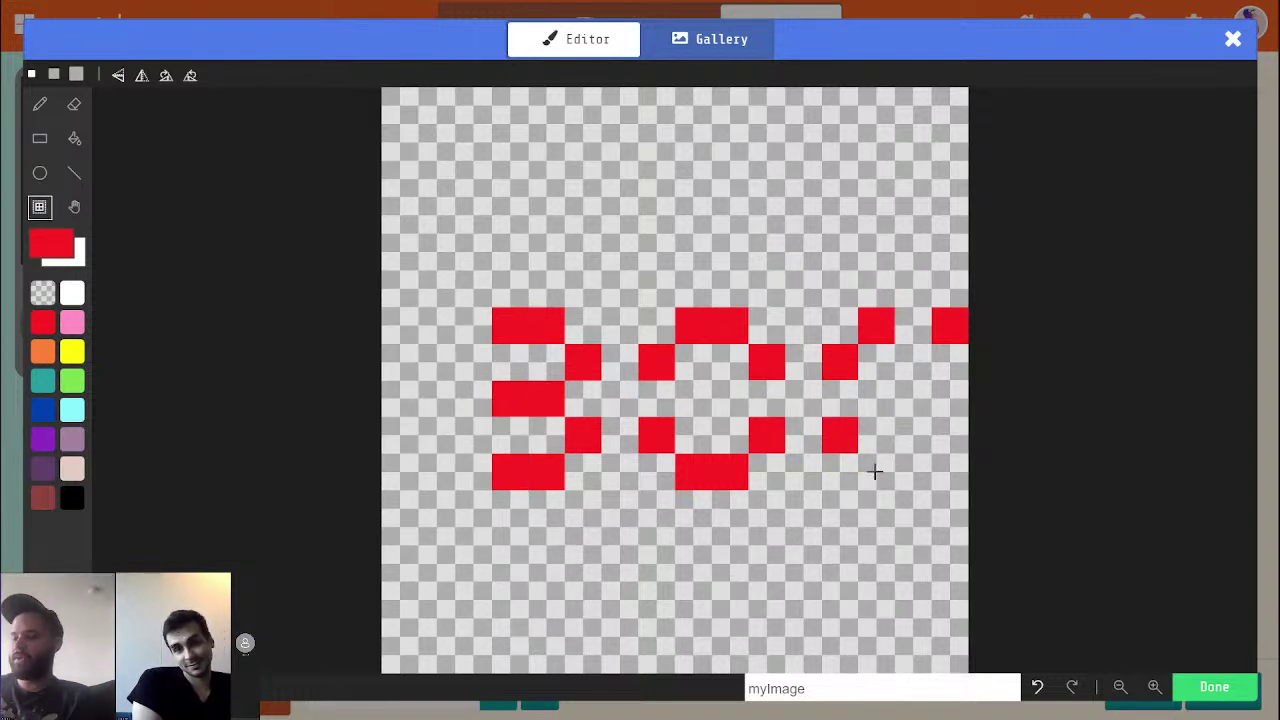
Complete the second 0 with red pixels and erase the extra pixel at its upper outer corner
key(p)
click(876, 471)
click(908, 471)
click(906, 327)
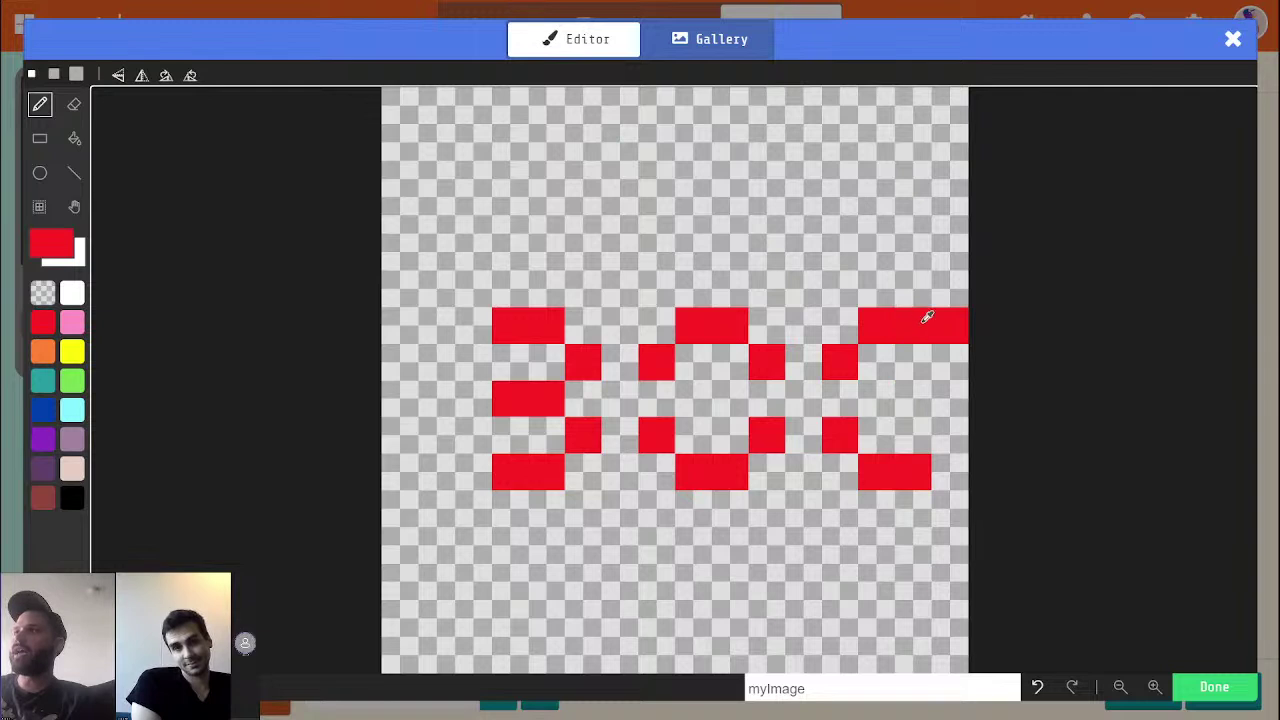
click(950, 361)
click(952, 434)
key(e)
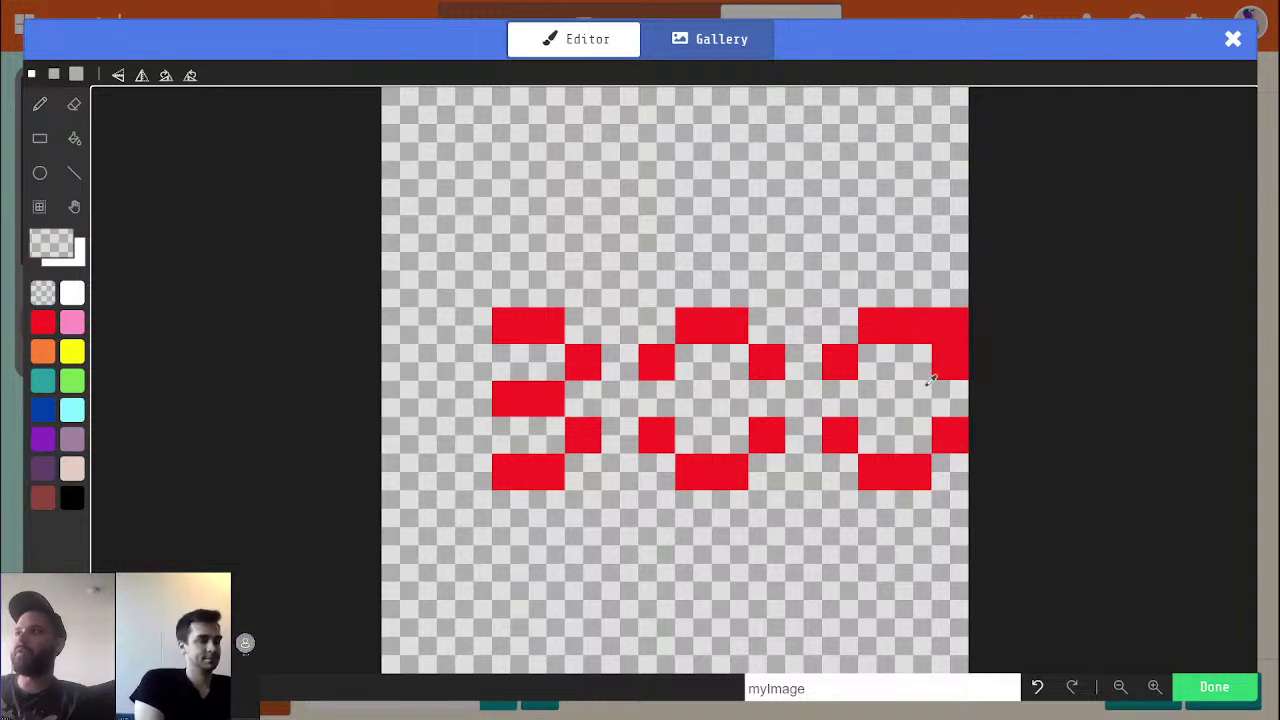
click(950, 326)
key(p)
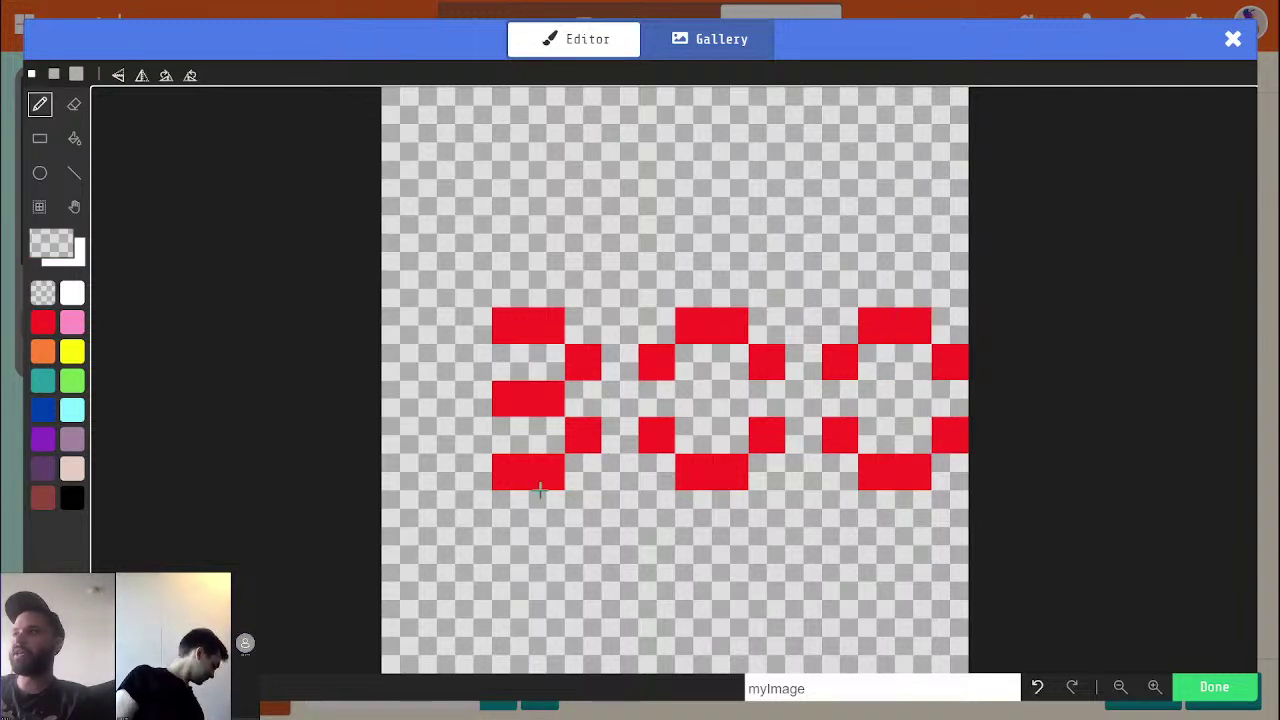
Shift the whole drawing toward the canvas's left edge, leaving a one-pixel margin beside the 3
key(ctrl+a)
key(Left)
key(Left)
key(Left)
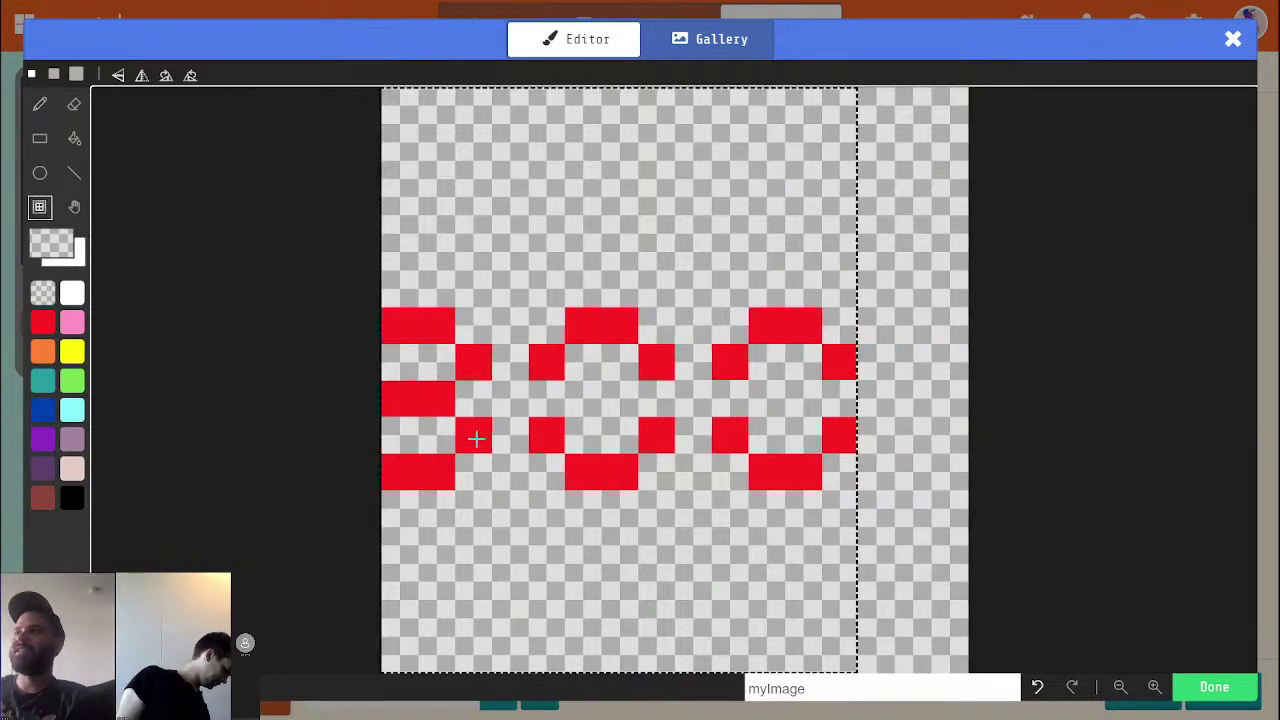
key(Right)
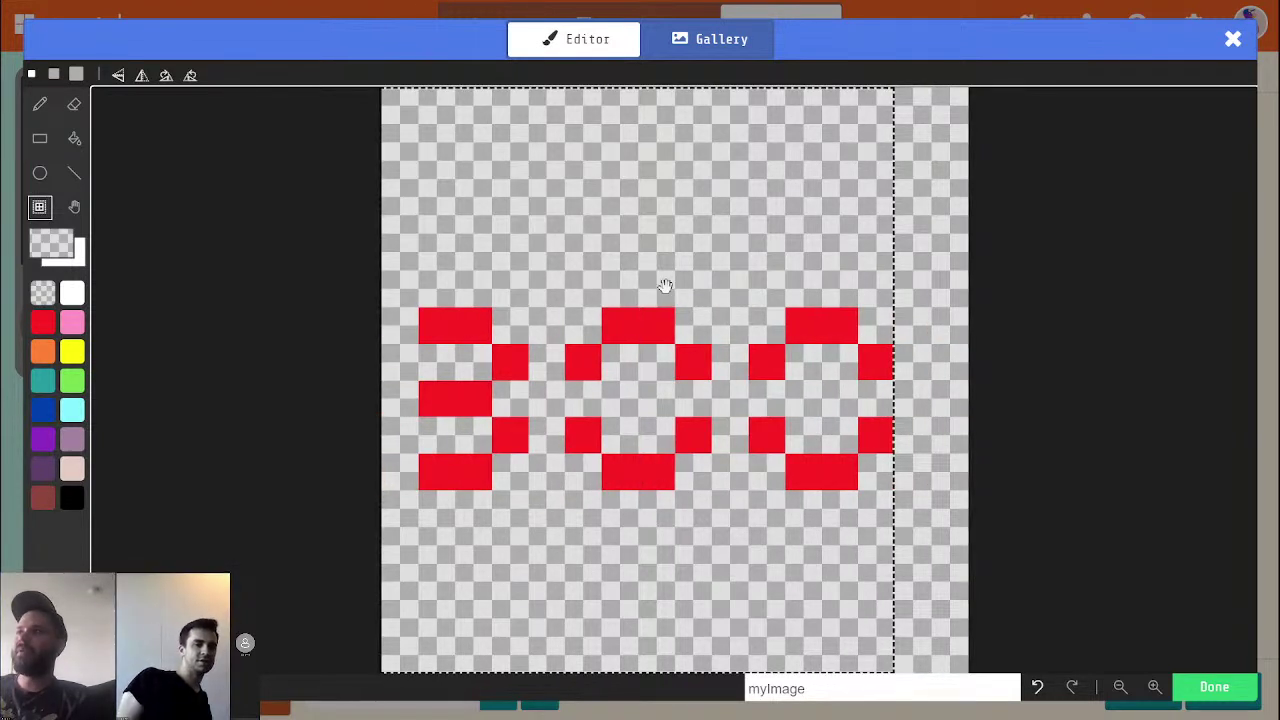
click(949, 303)
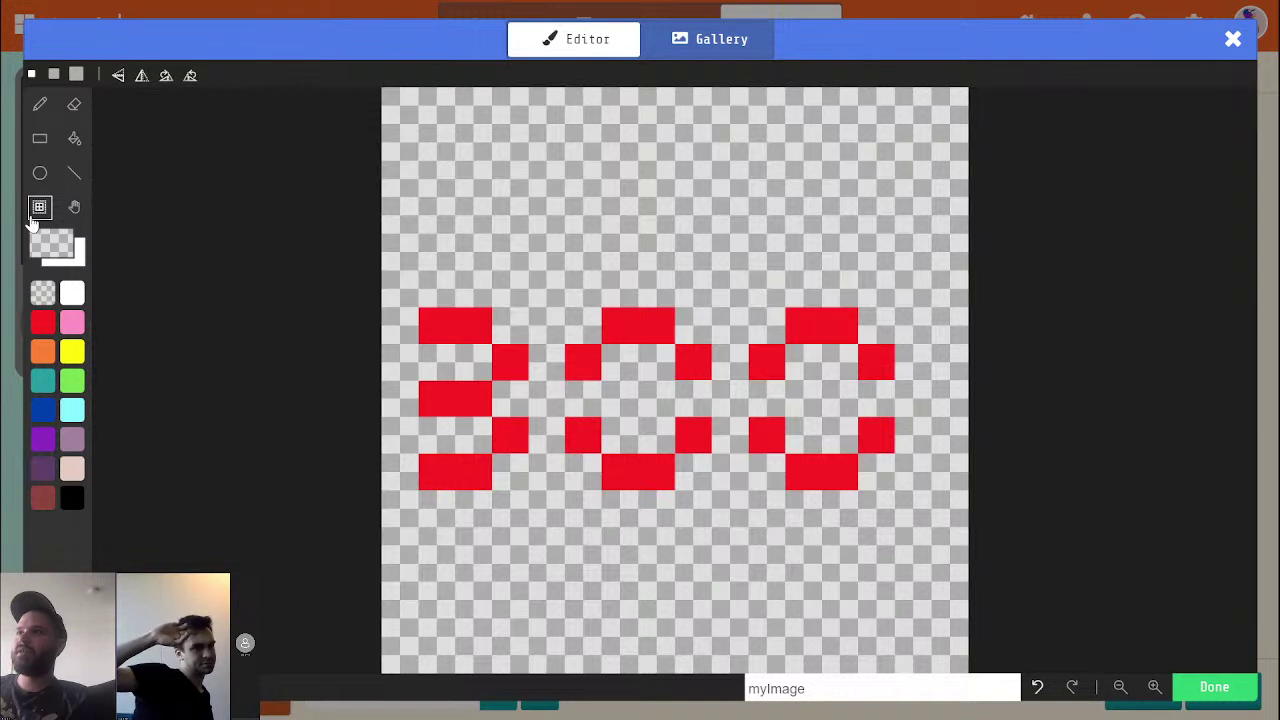
Move both zeros two pixels to the right and add a red two-pixel colon after the 3
drag(532, 272, 935, 525)
drag(829, 474, 908, 486)
click(681, 567)
key(p)
key(2)
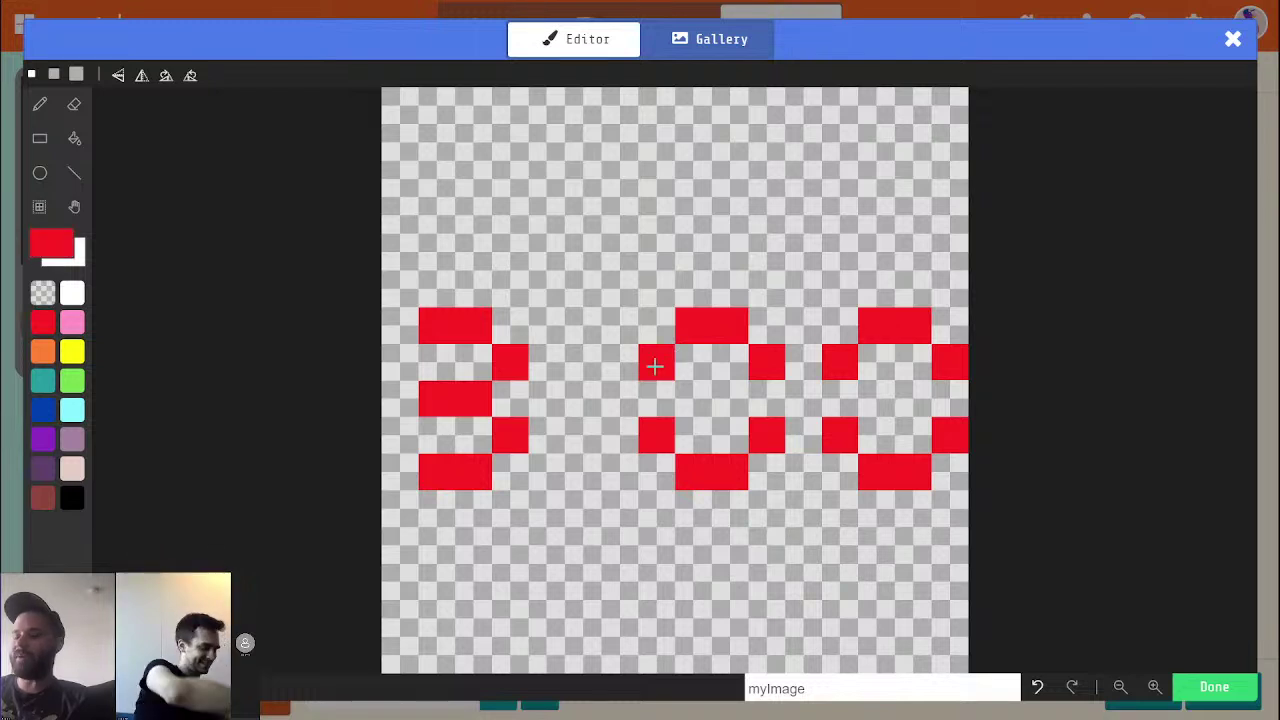
click(589, 368)
click(589, 440)
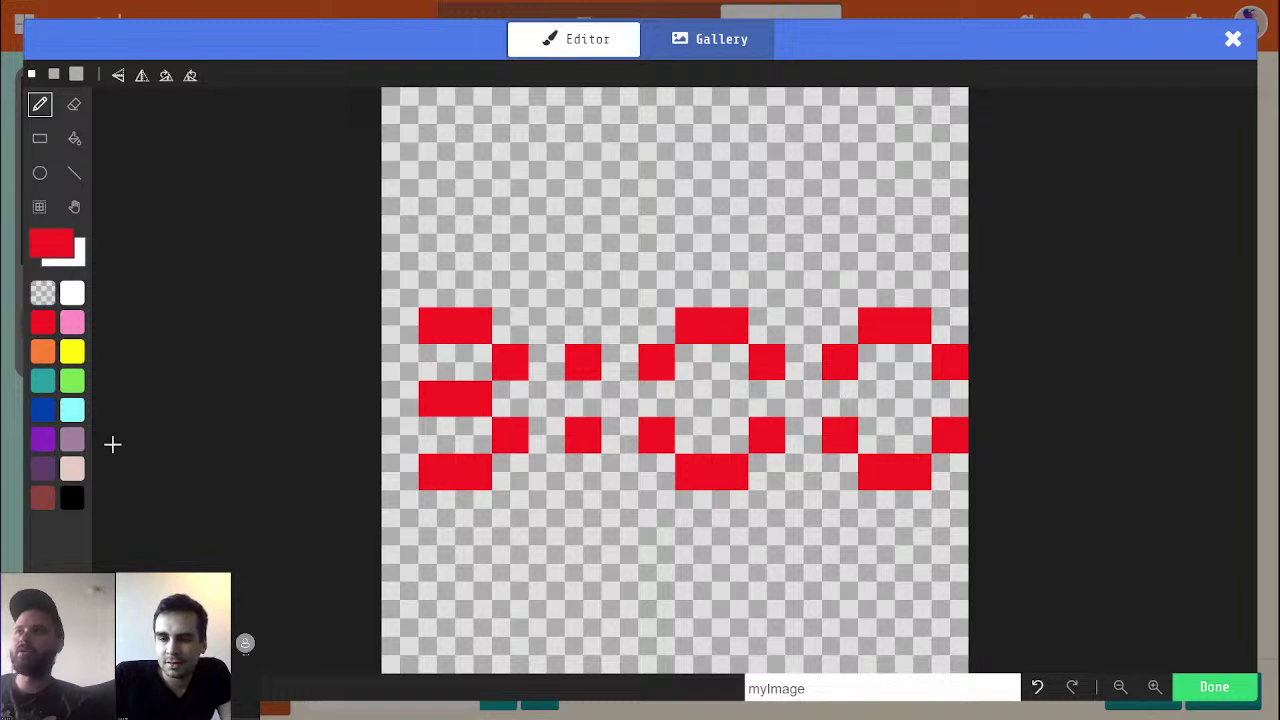
Try a dark purple column along the left side of the 3
click(42, 468)
mouse_move(398, 325)
mouse_down()
mouse_move(409, 320)
mouse_move(410, 481)
mouse_up()
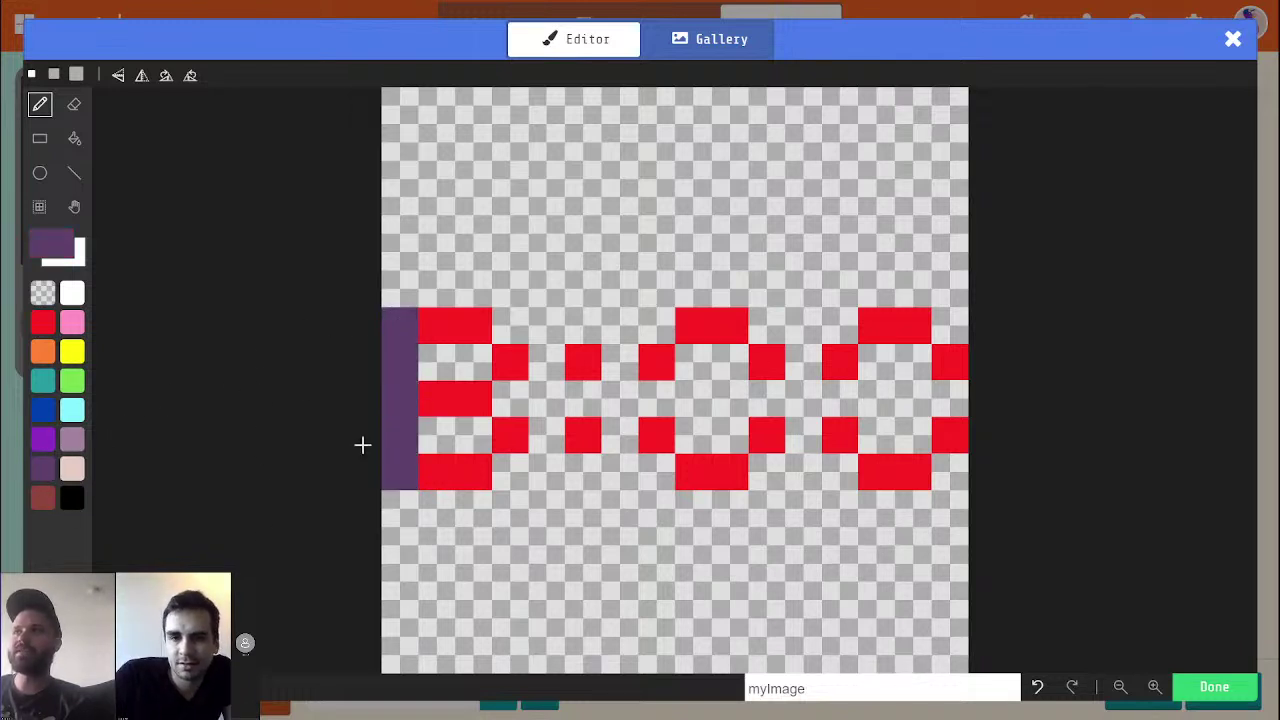
click(40, 207)
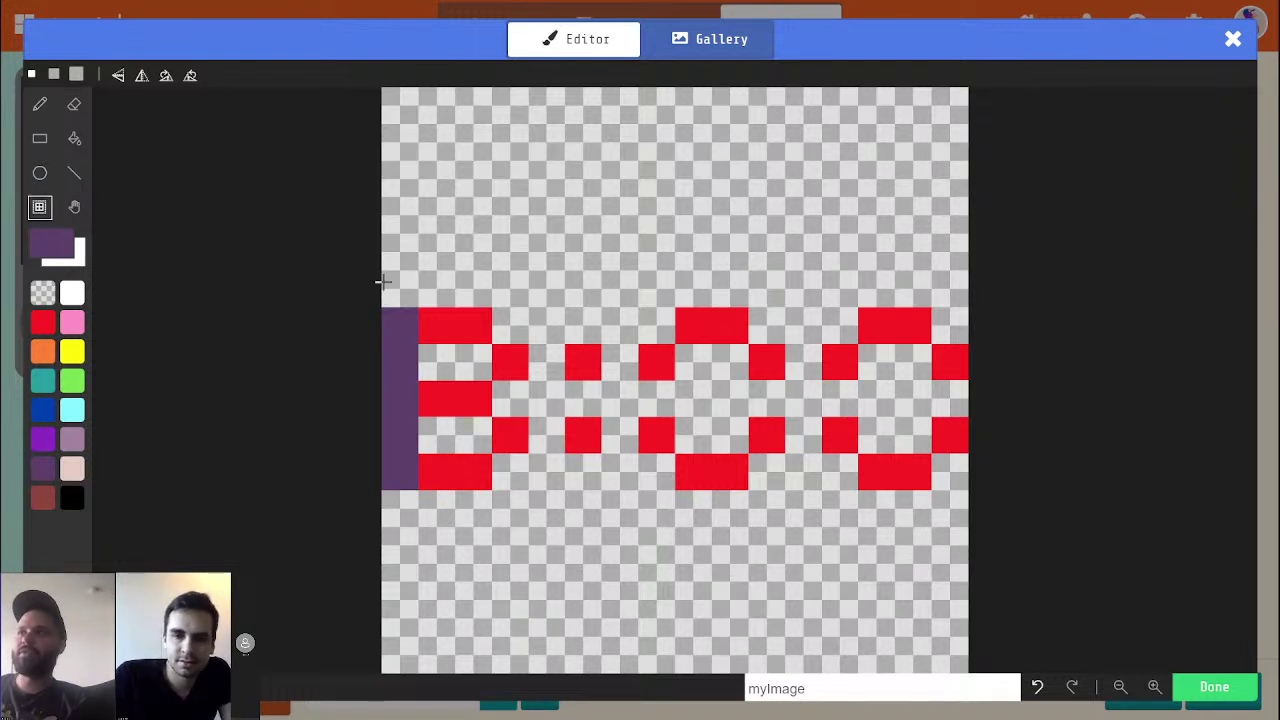
drag(407, 290, 680, 386)
click(365, 647)
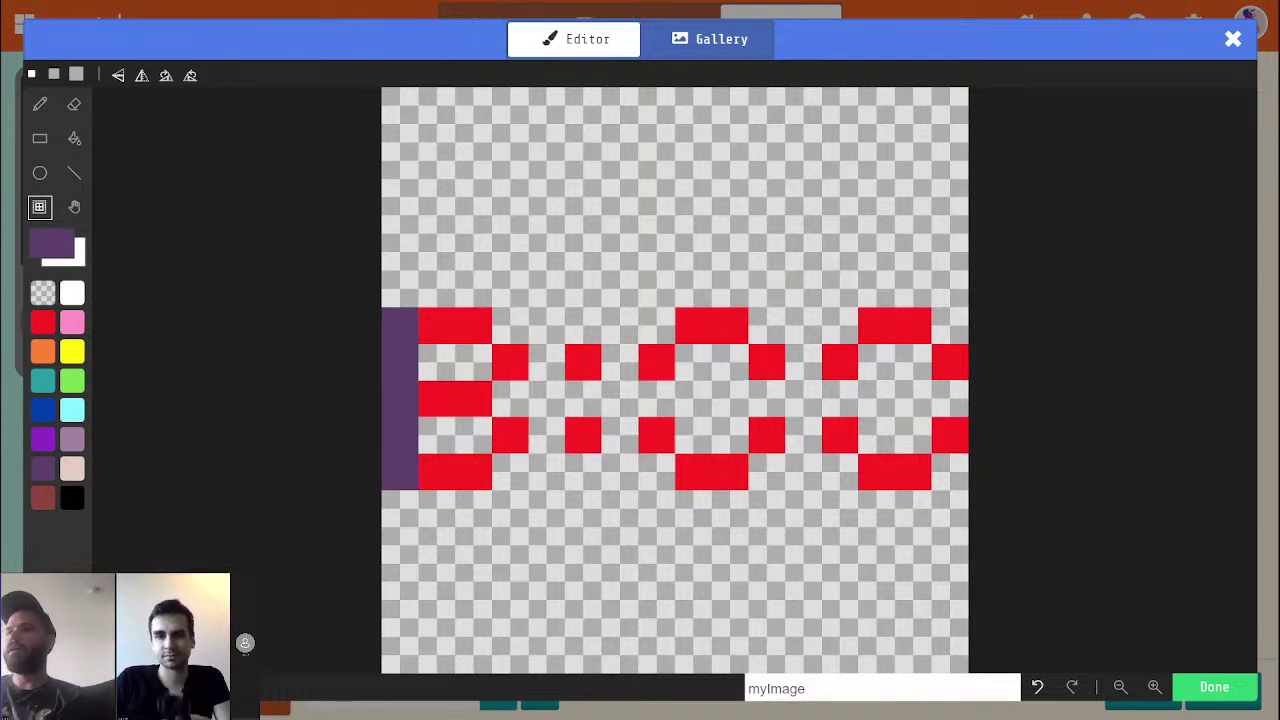
Widen the canvas to 17 pixels and frame the 3:00 digits with a black rectangle
text(7)
click(72, 498)
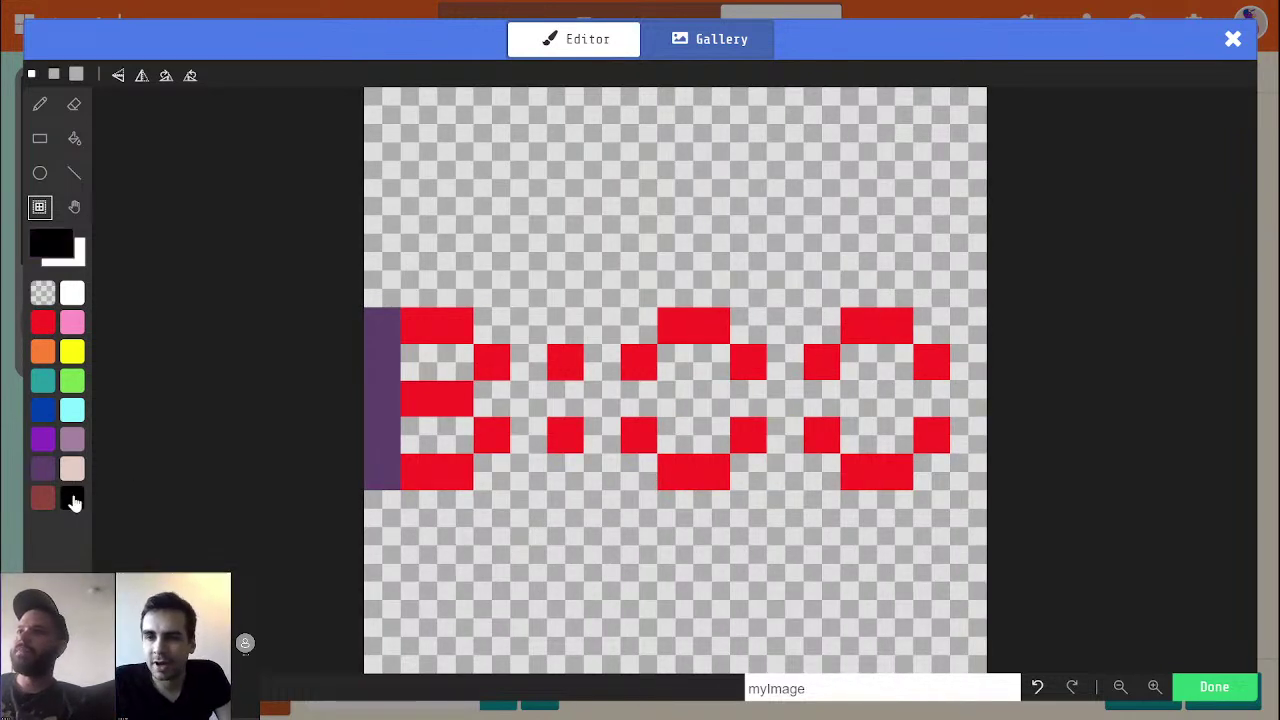
click(40, 138)
mouse_move(383, 286)
mouse_down()
mouse_move(605, 330)
mouse_move(952, 514)
mouse_up()
Fill every transparent gap inside the black frame around the 3:00 digits with black
click(74, 138)
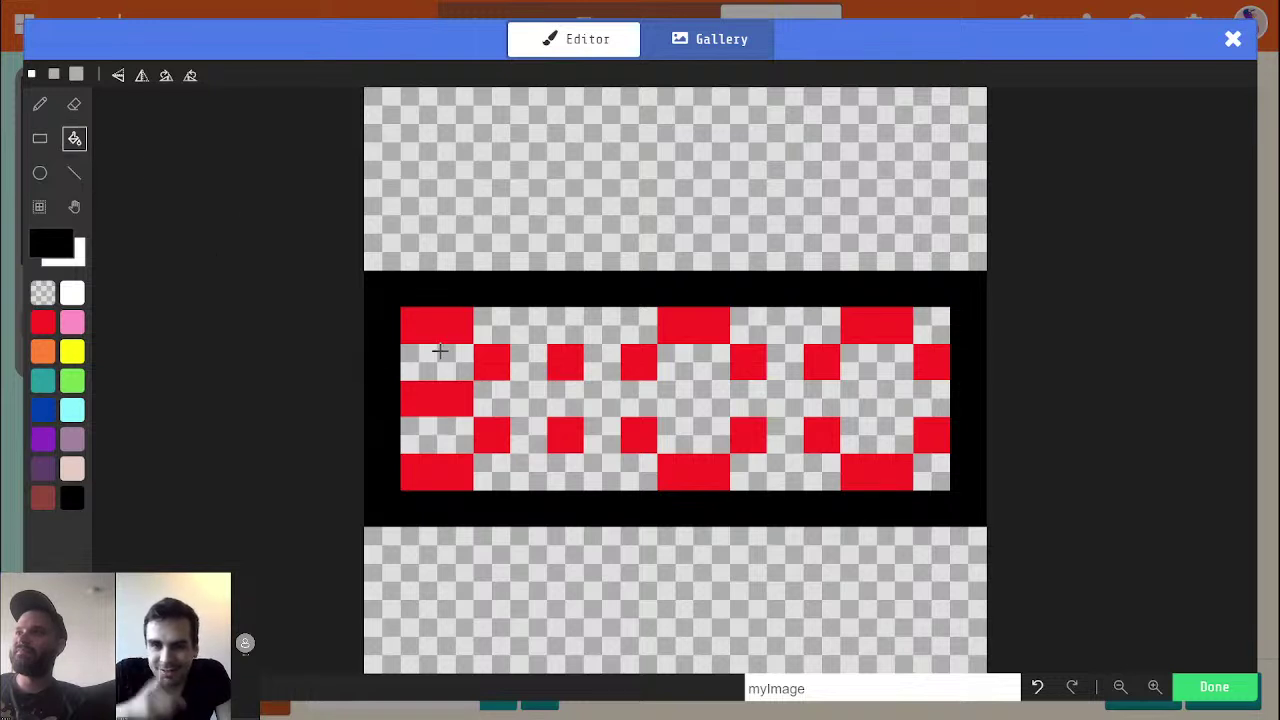
click(437, 344)
click(446, 450)
click(526, 409)
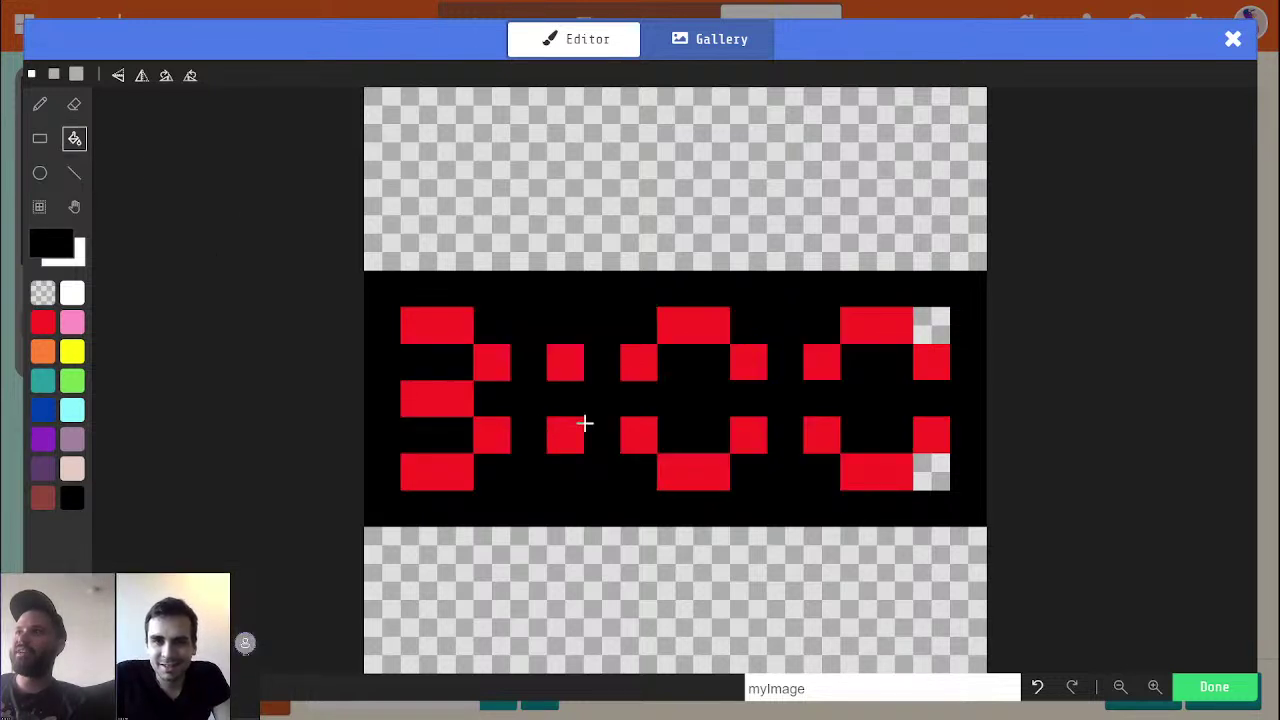
click(940, 463)
click(937, 318)
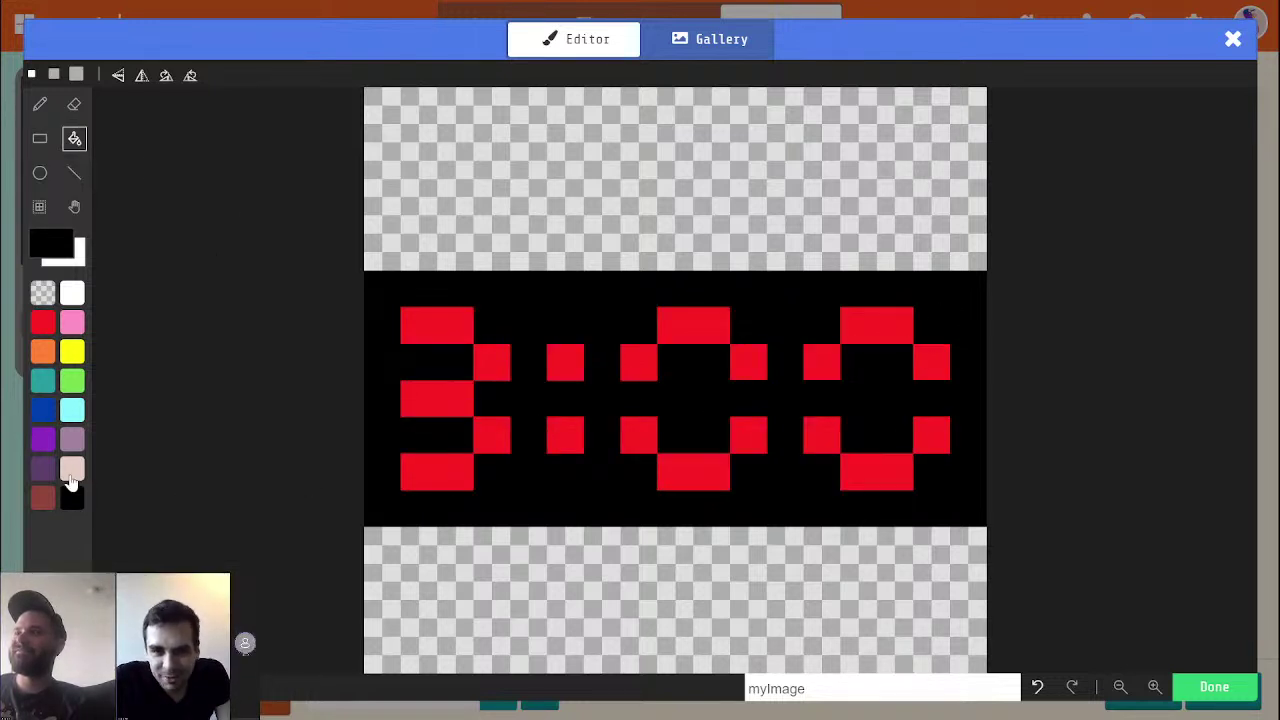
Choose light purple as the drawing color for the clock sprite
click(72, 445)
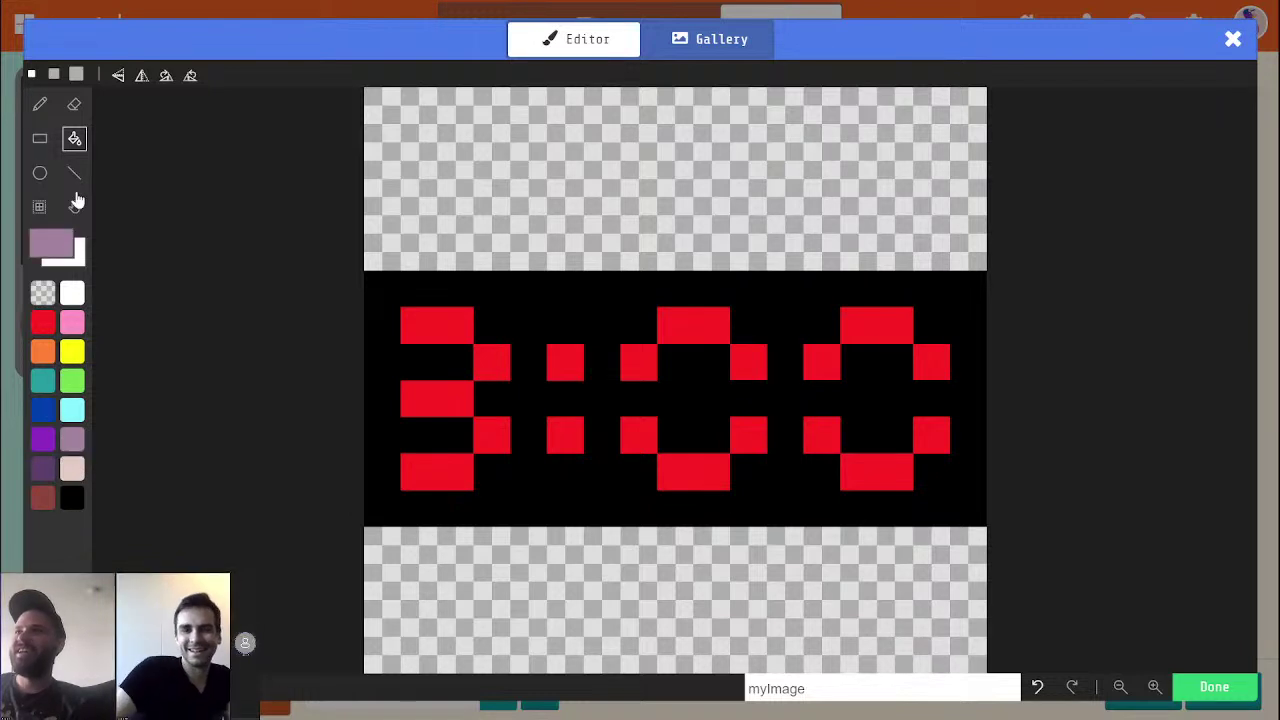